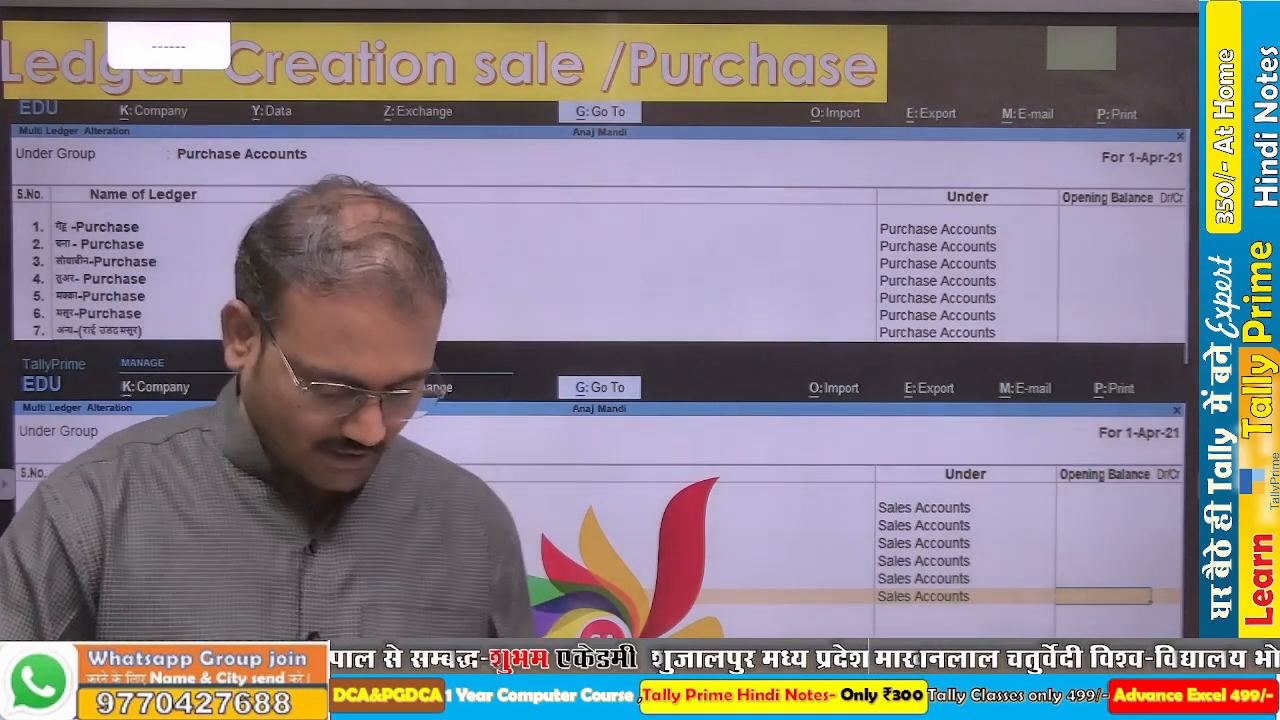
- Switch from the slide show to TallyPrime
key("alt+Tab")
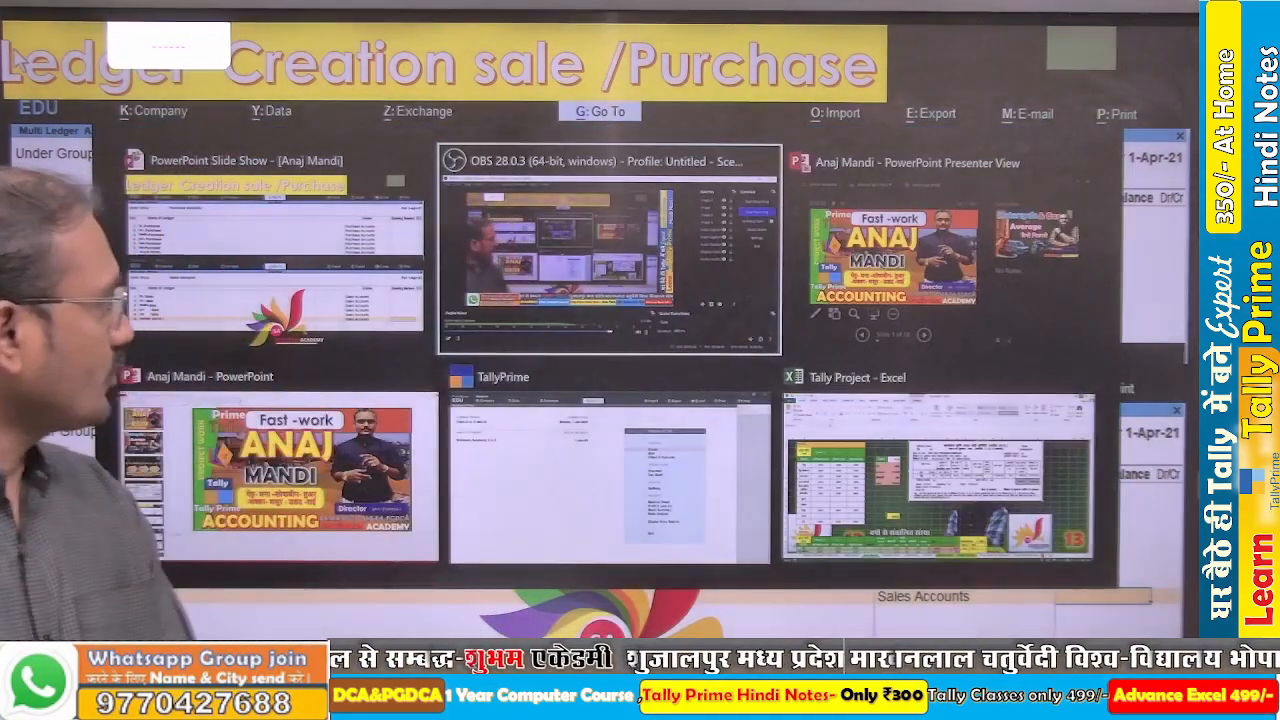
key("alt+Tab")
key("alt+Tab")
key("alt+Tab")
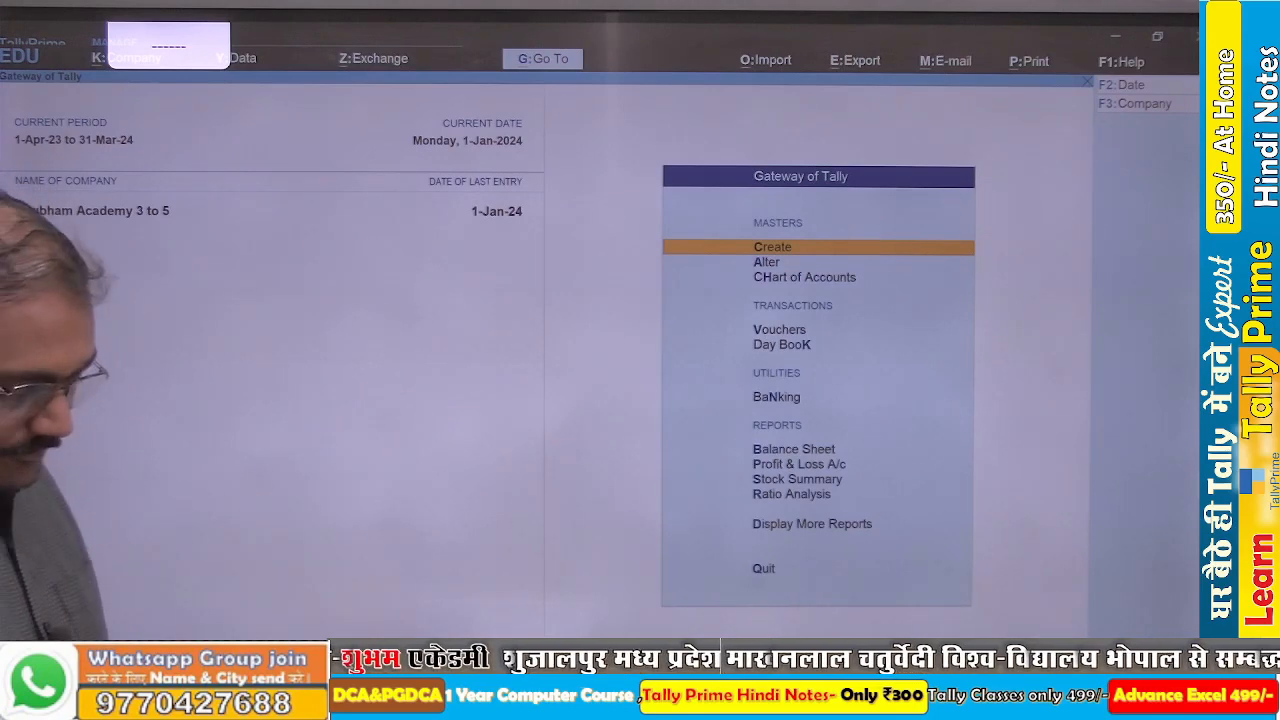
- Start creating a new company with Anaj Mandi Sjp as both company name and mailing name, leaving the address empty
key("F3")
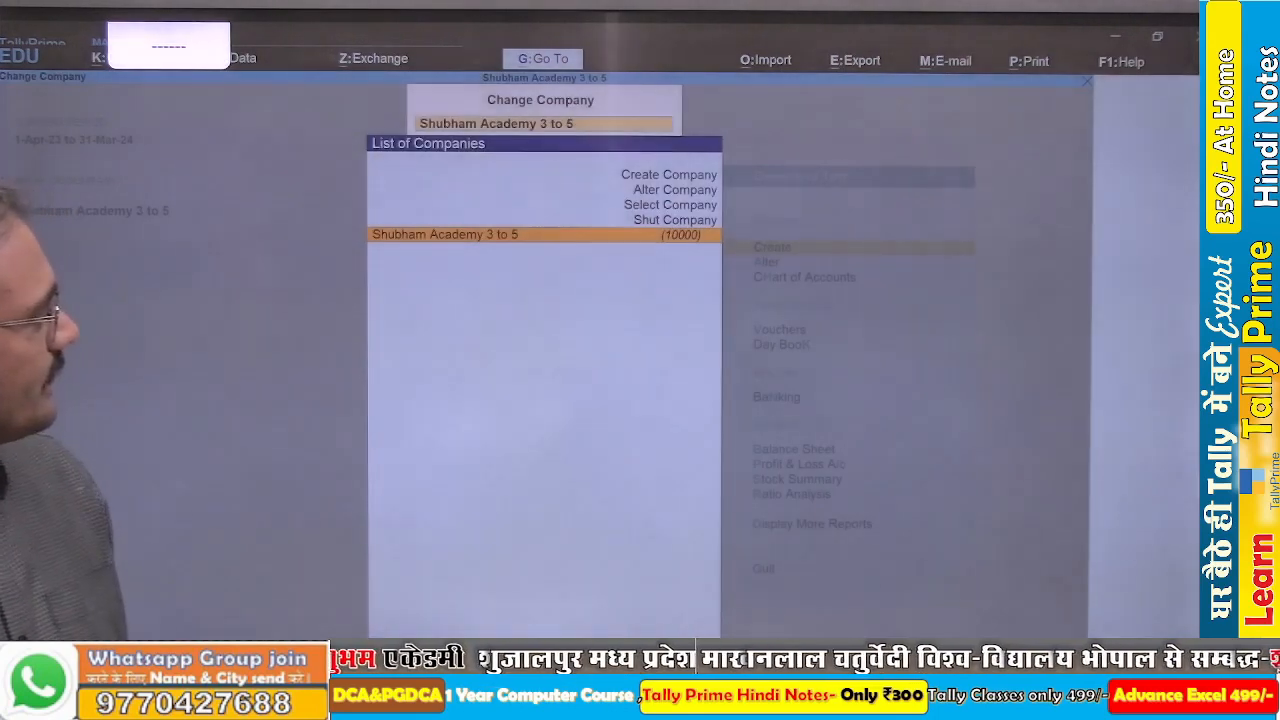
key("Up")
key("Up")
key("Up")
key("Up")
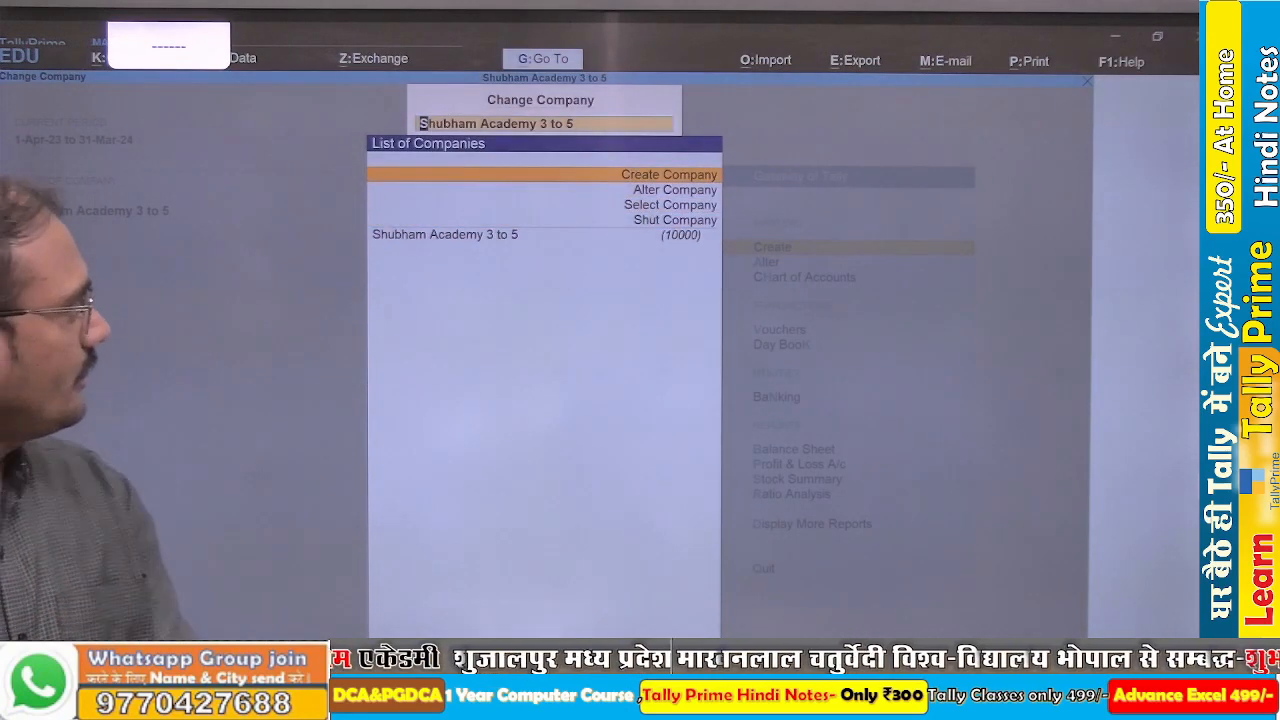
key("Return")
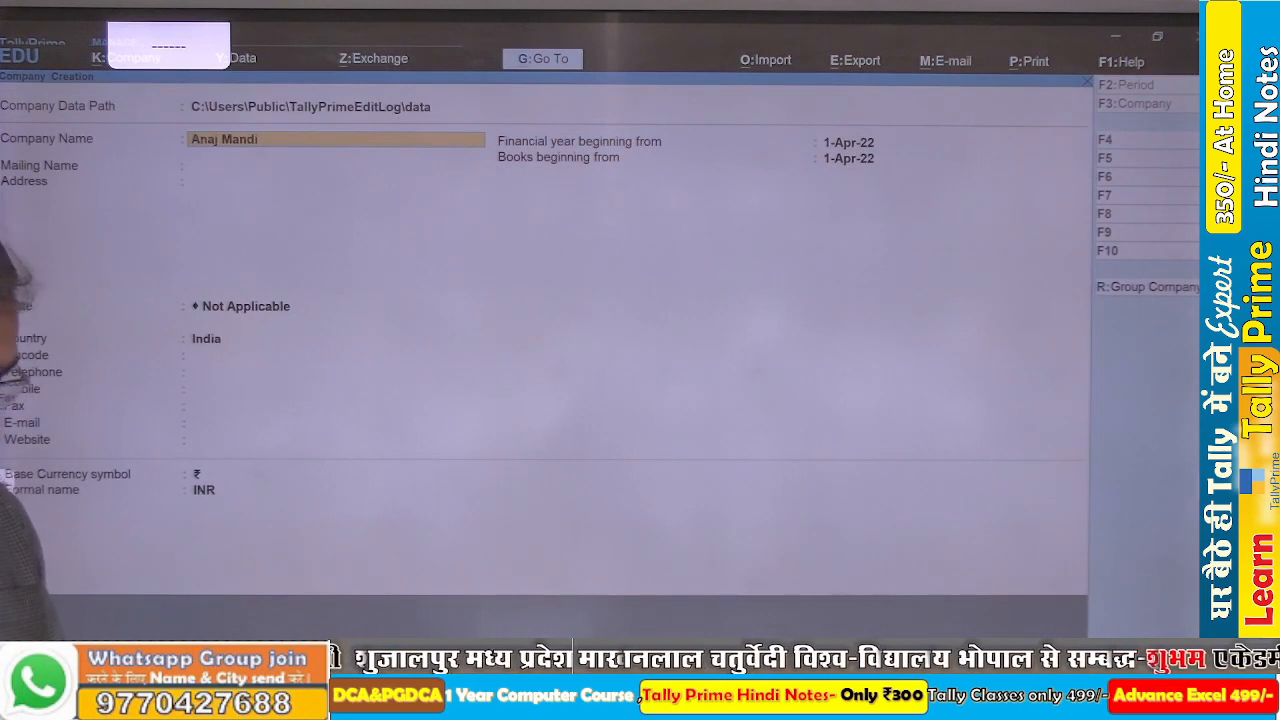
key("Return")
key("Return")
key("Return")
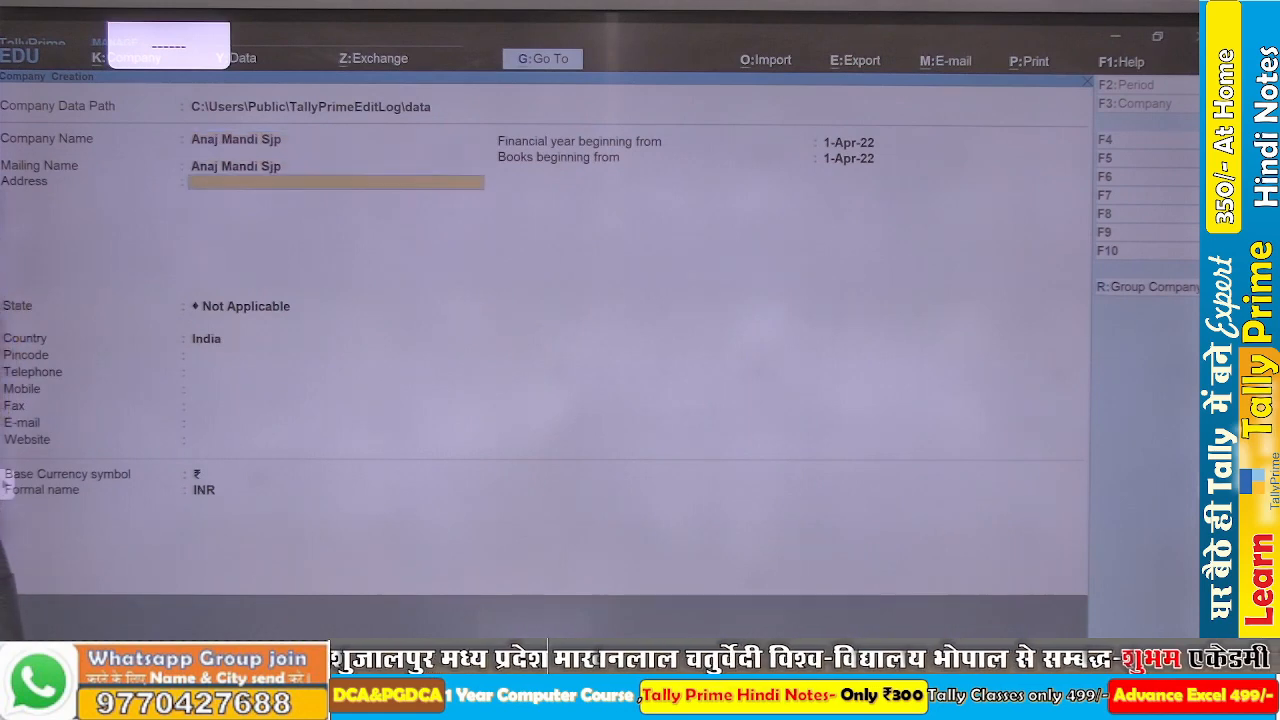
- Set the company's state to Madhya Pradesh, keep India as the country and leave the contact fields empty
type("Ma")
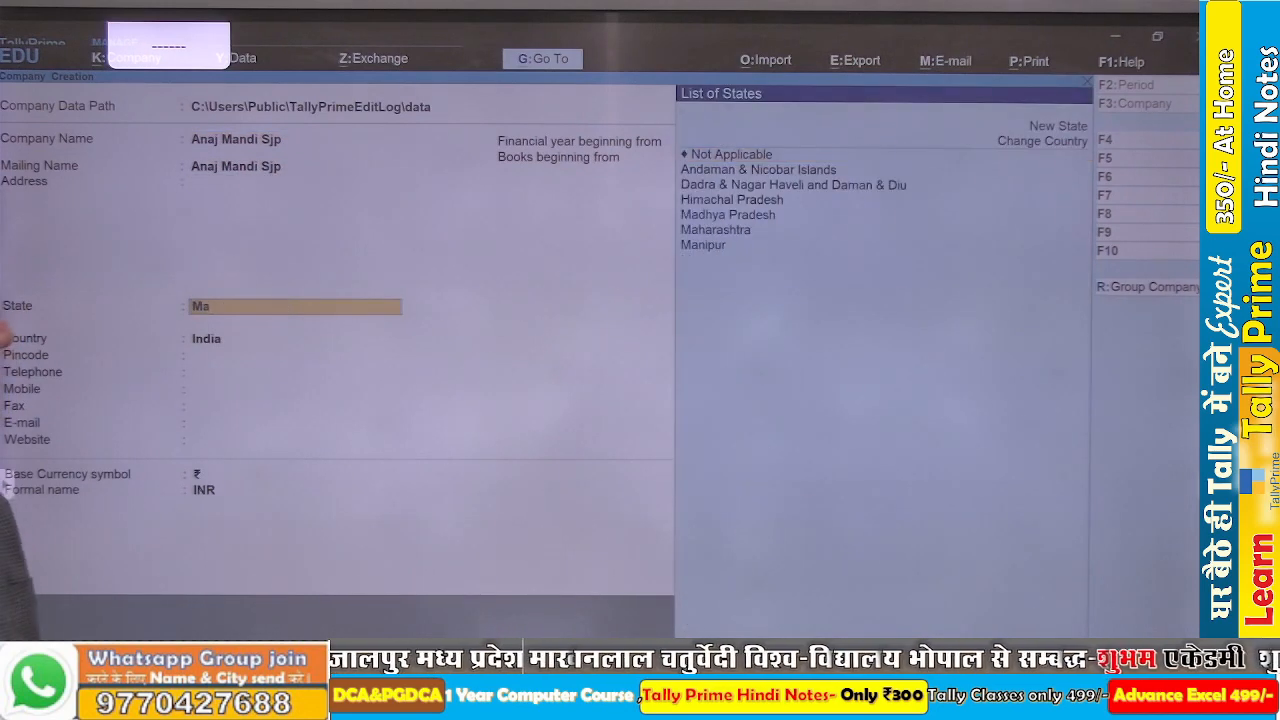
key("Down")
key("Return")
key("Return")
key("Return")
key("Return")
key("Return")
key("Return")
key("Return")
key("Return")
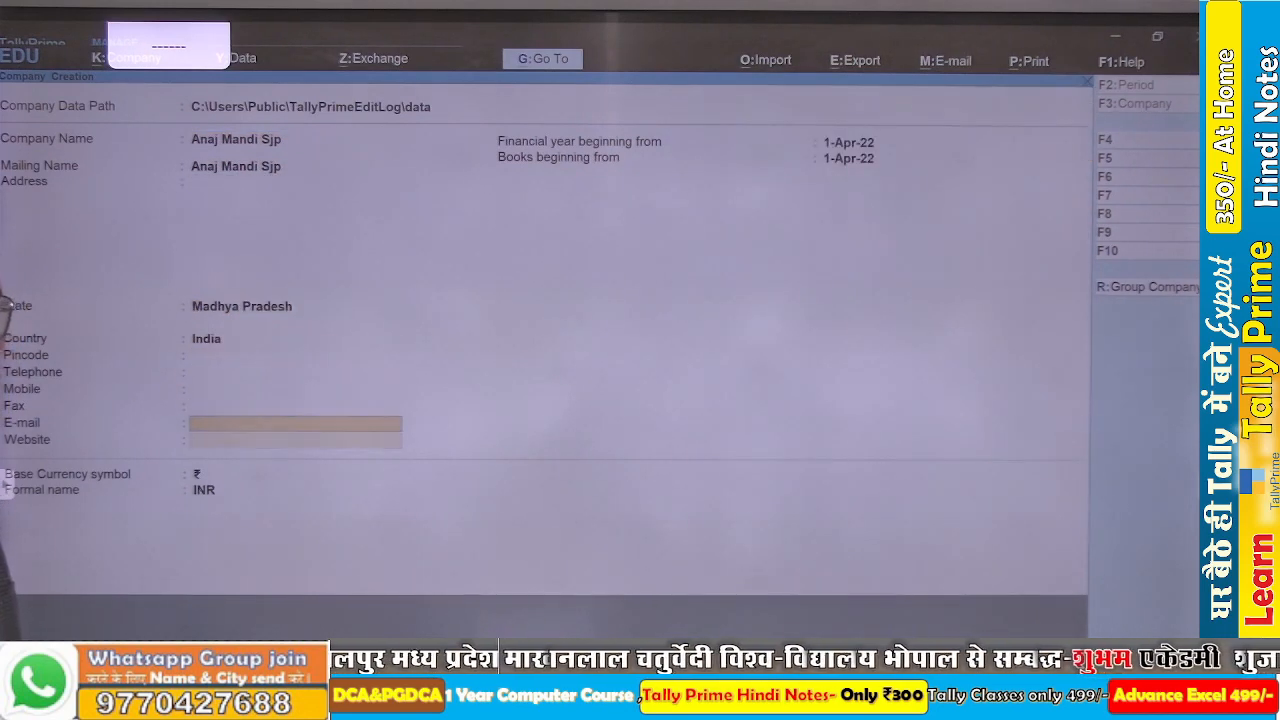
- Set the start of the financial year and of the books to 1-Apr-23 and save the new company
key("Up")
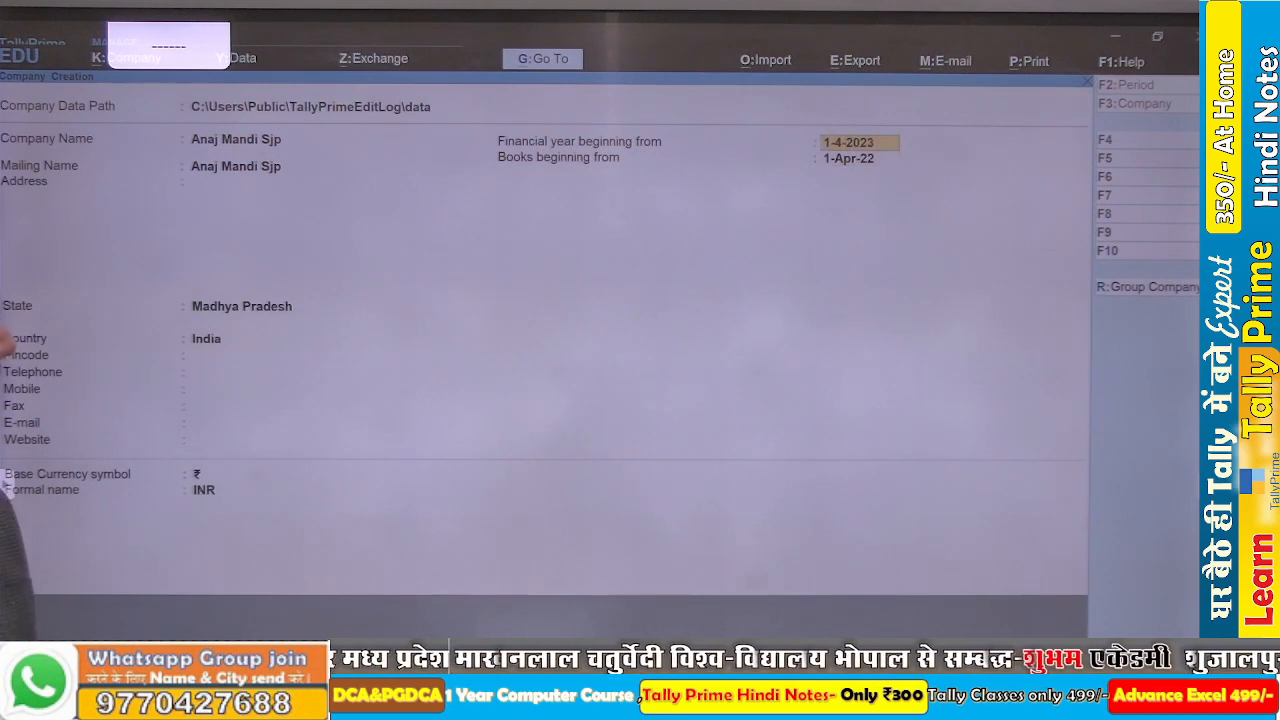
key("Return")
key("Return")
key("Return")
key("Return")
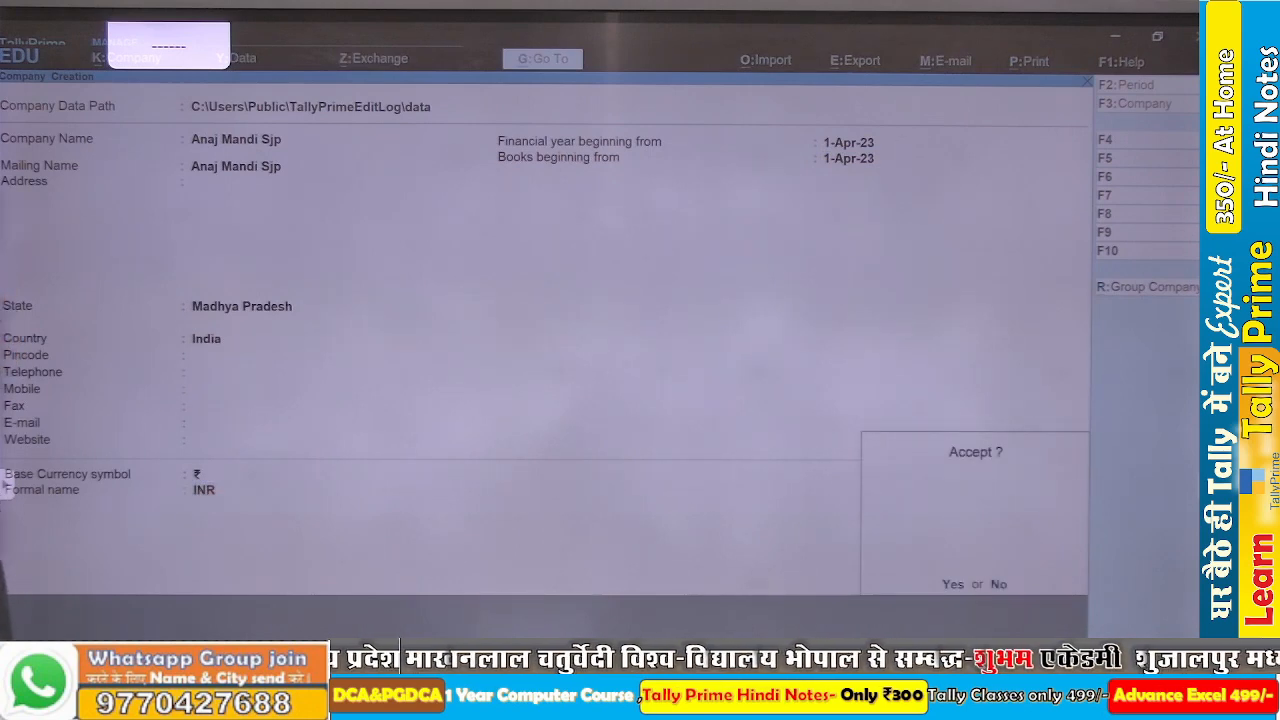
key("Return")
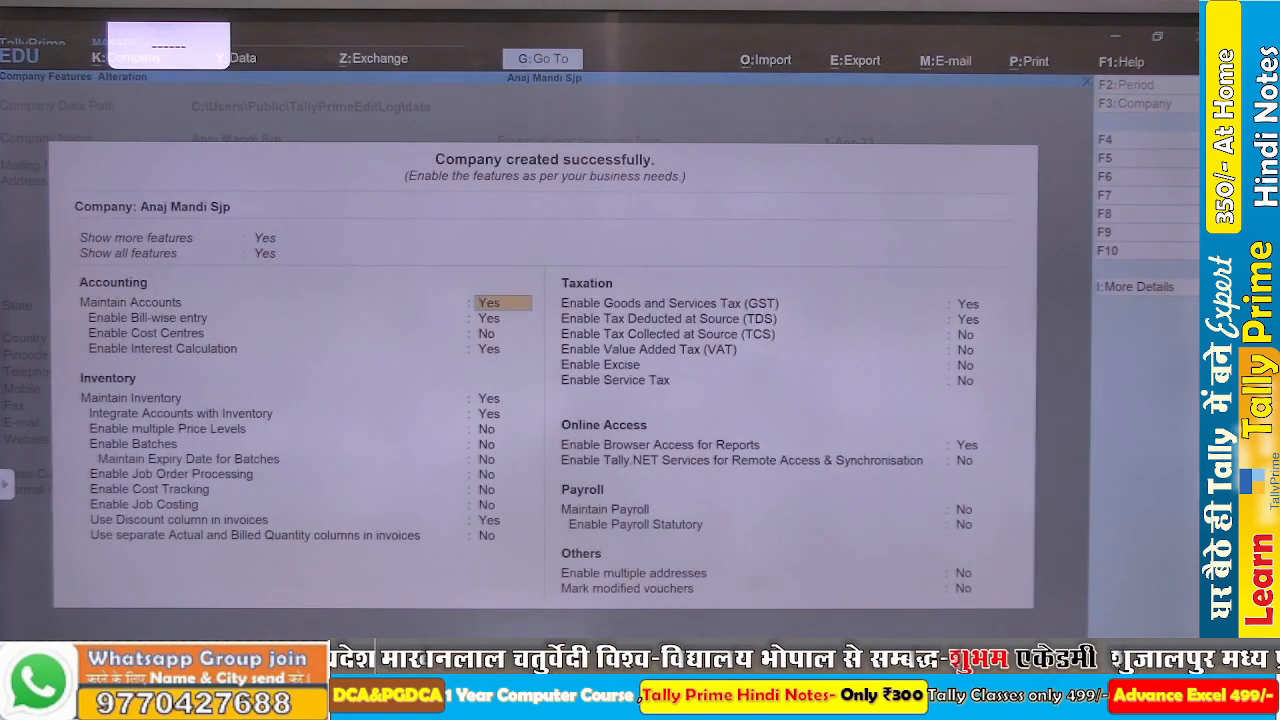
- Keep the accounting and other inventory features as set, but turn off the Discount column in invoices
key("Return")
key("Return")
key("Return")
key("Return")
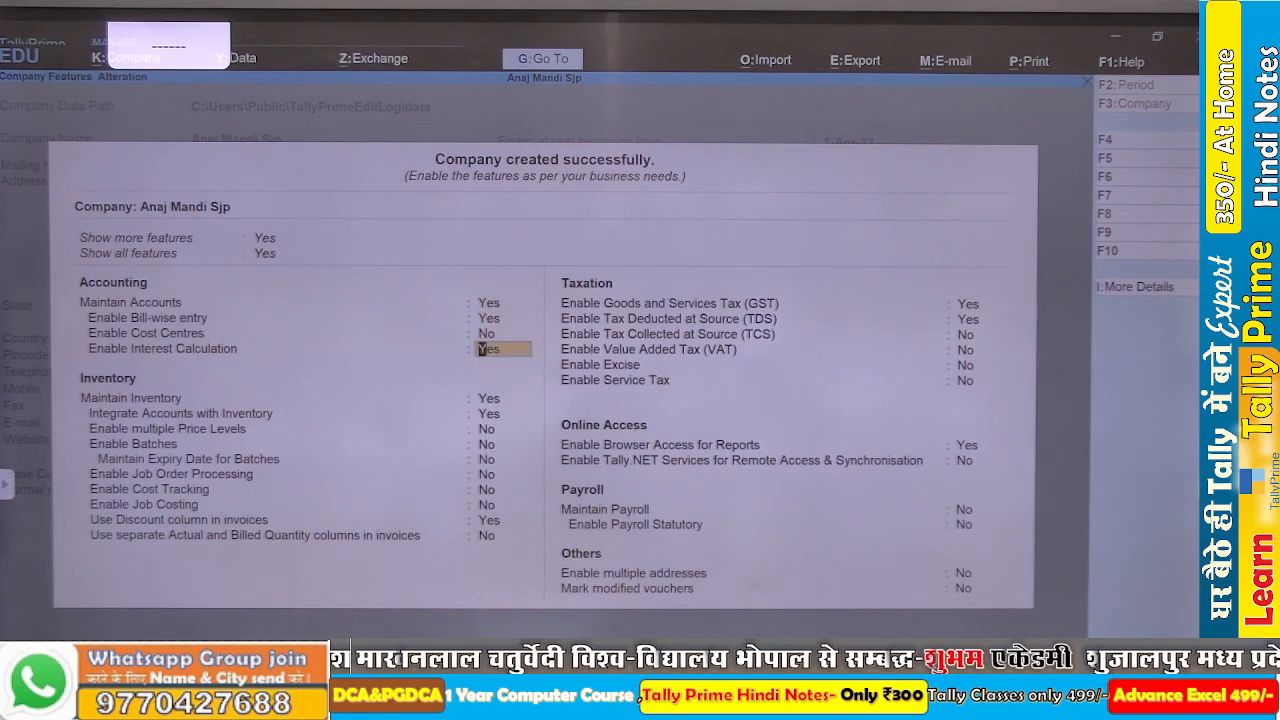
key("Return")
key("Return")
key("Return")
key("Return")
key("Return")
key("Return")
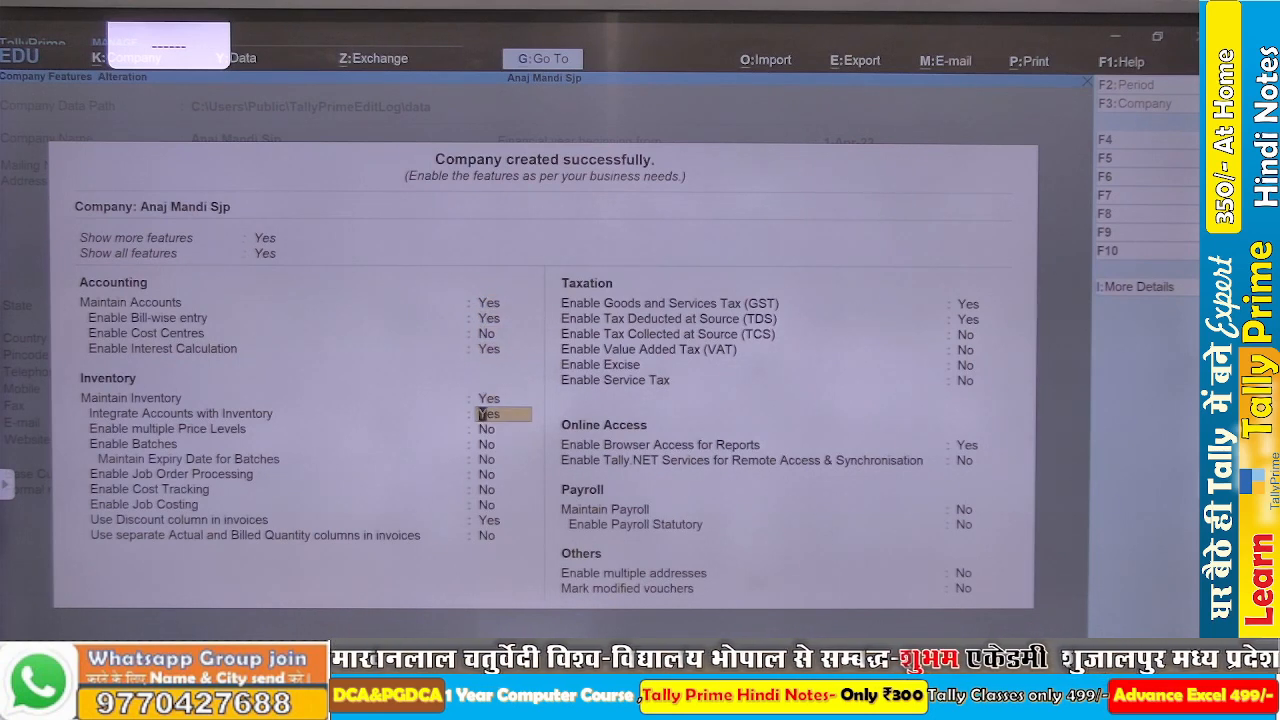
key("Return")
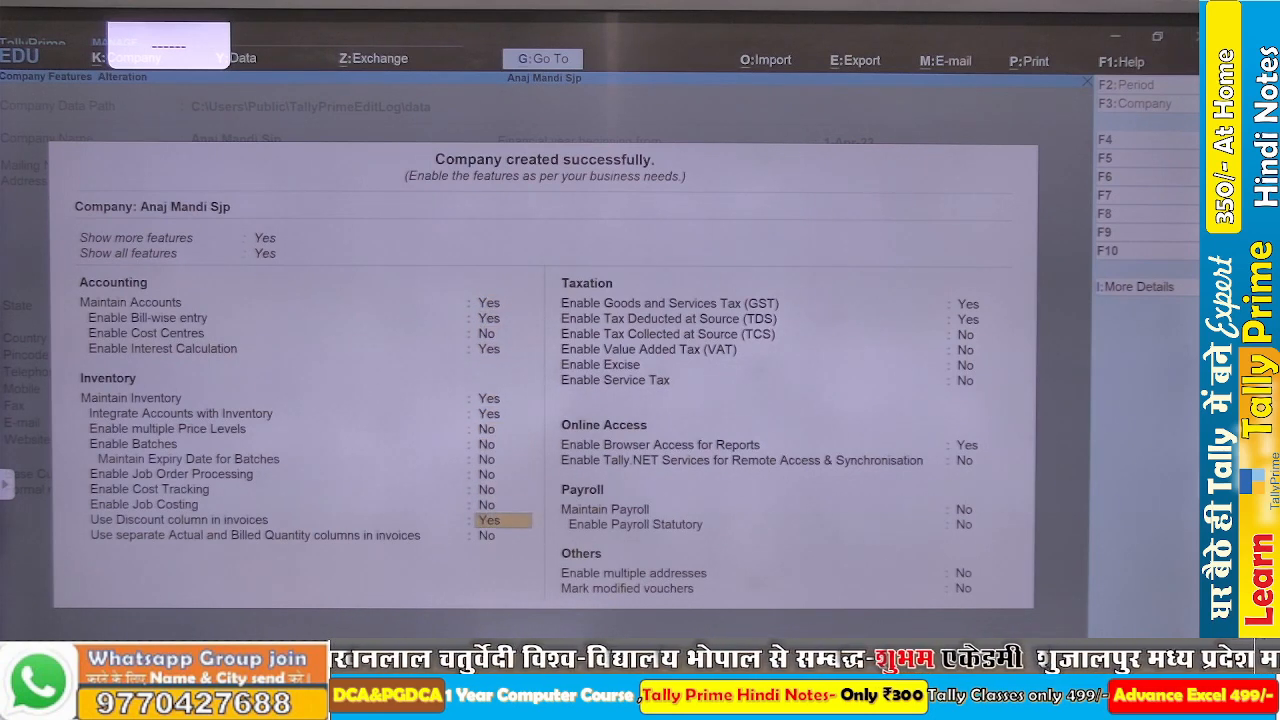
key("n")
key("Return")
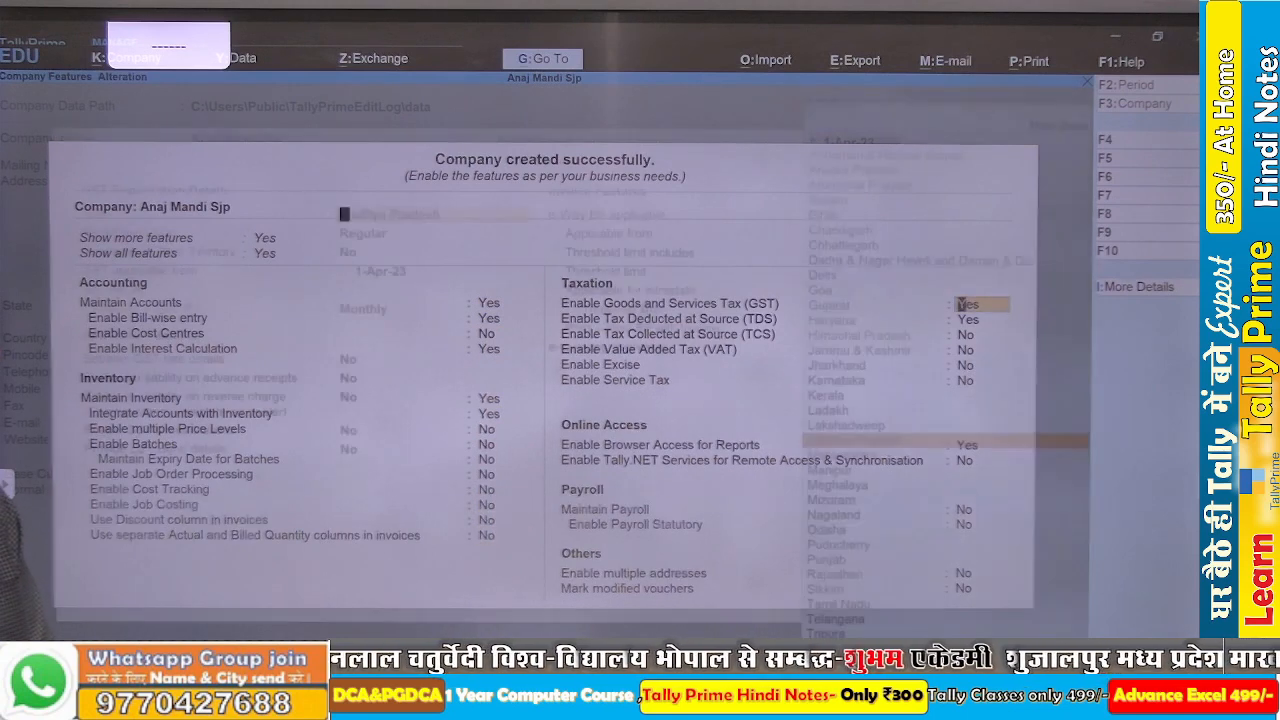
- Accept the GST details and save the company features with Tax Deducted at Source (TDS) set to No
key("ctrl+a")
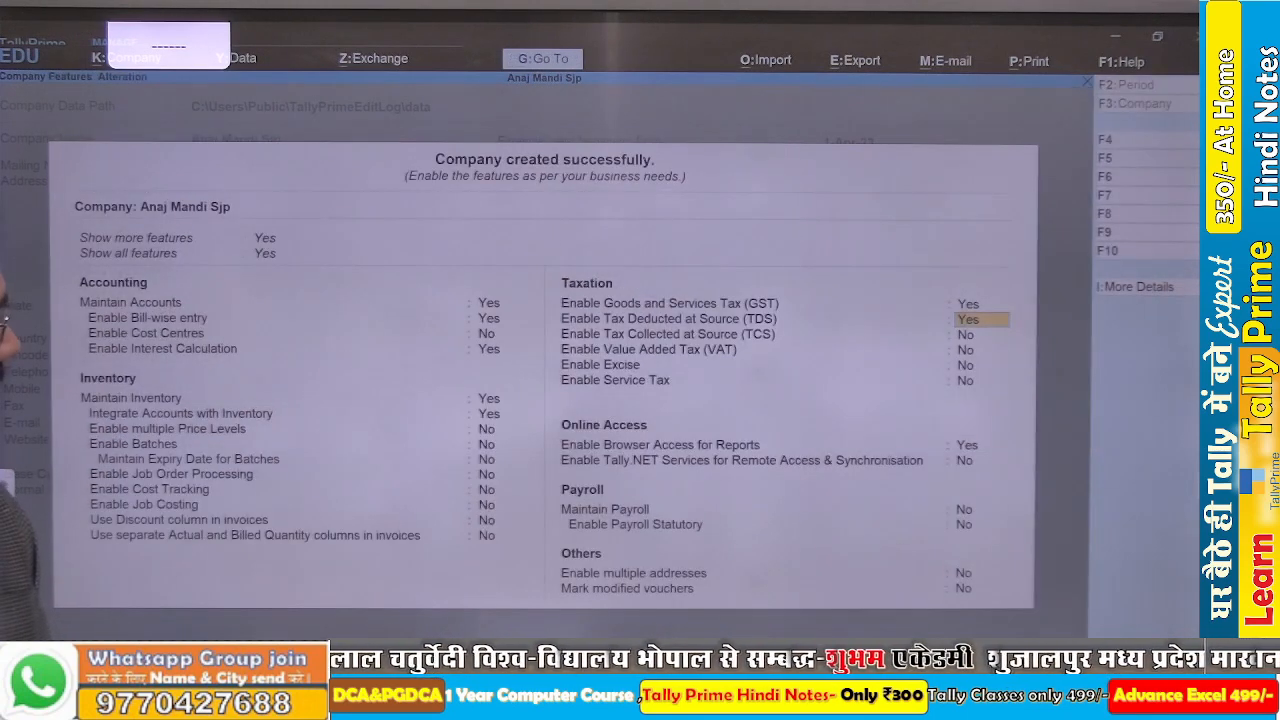
key("Return")
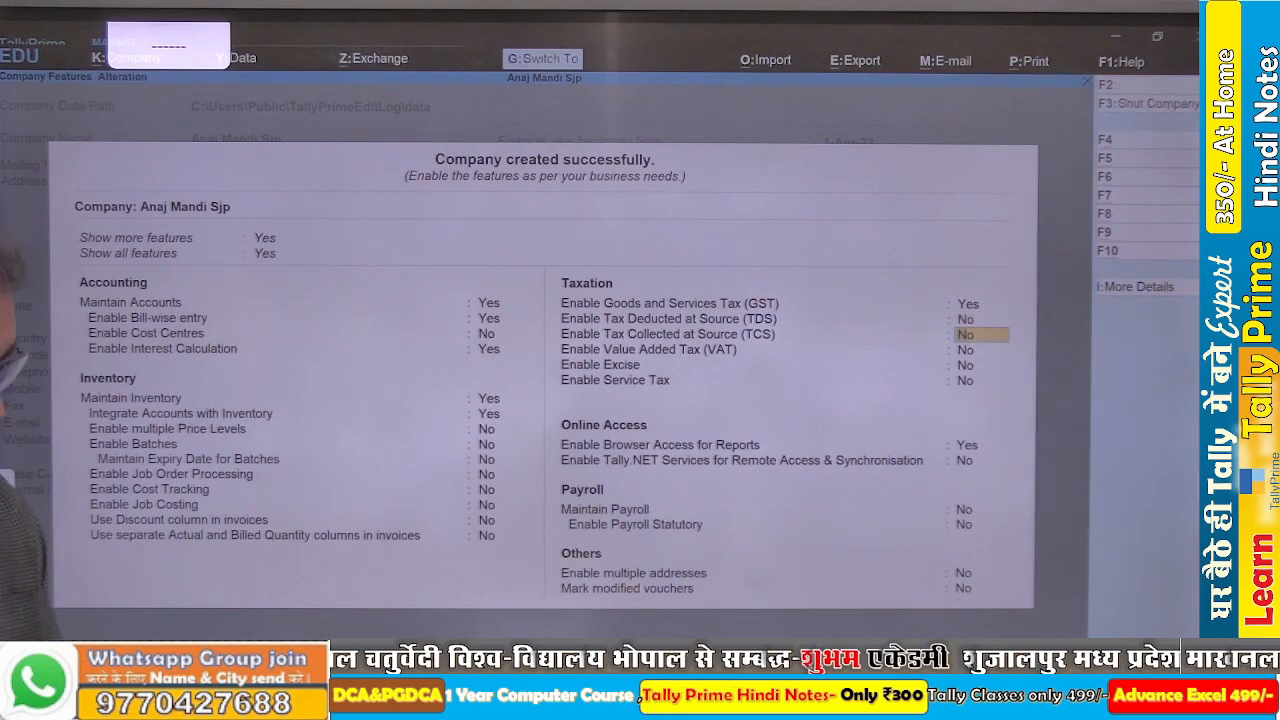
key("ctrl+a")
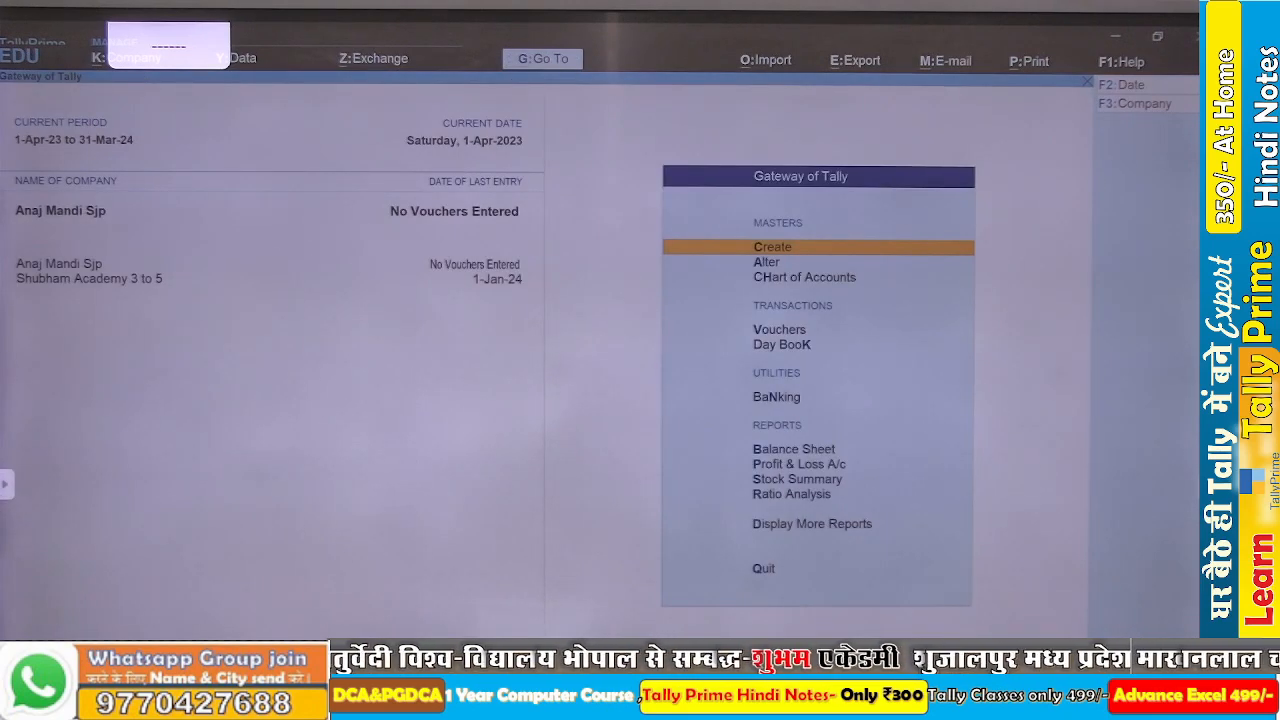
- Open multi-ledger creation from the chart of accounts with Purchase Accounts as the group
key("Down")
key("Down")
key("Return")
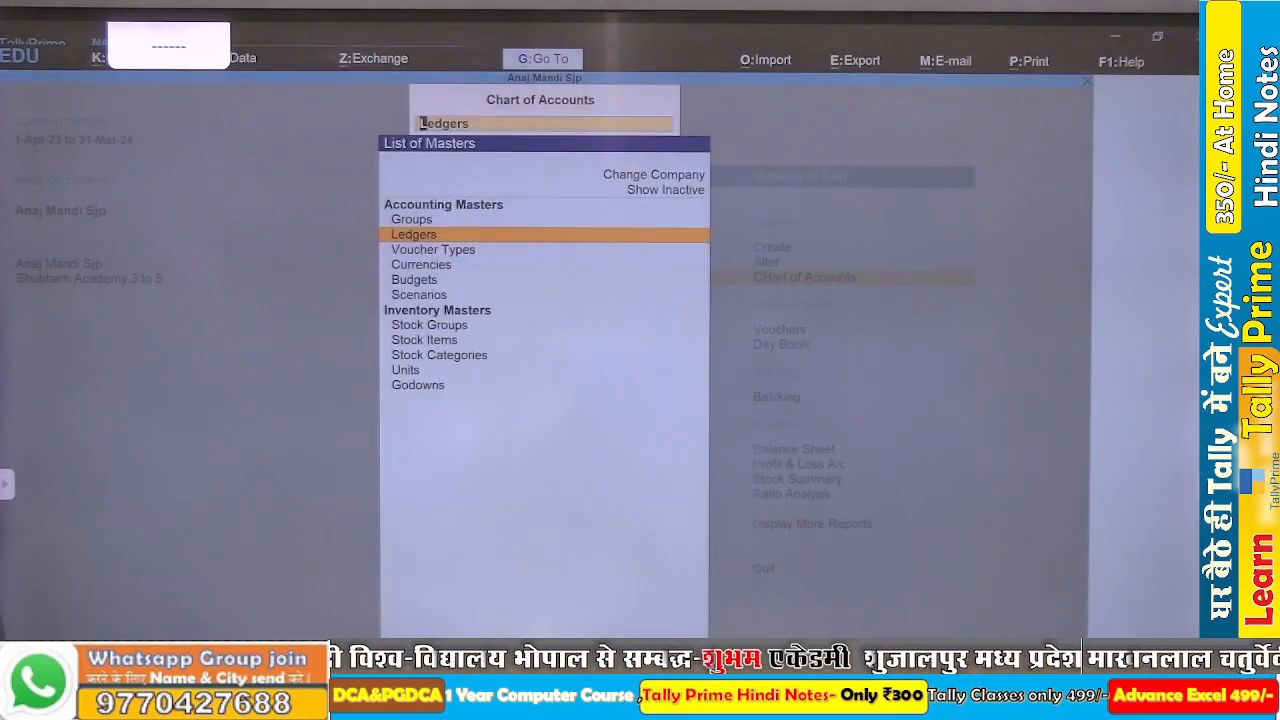
key("Return")
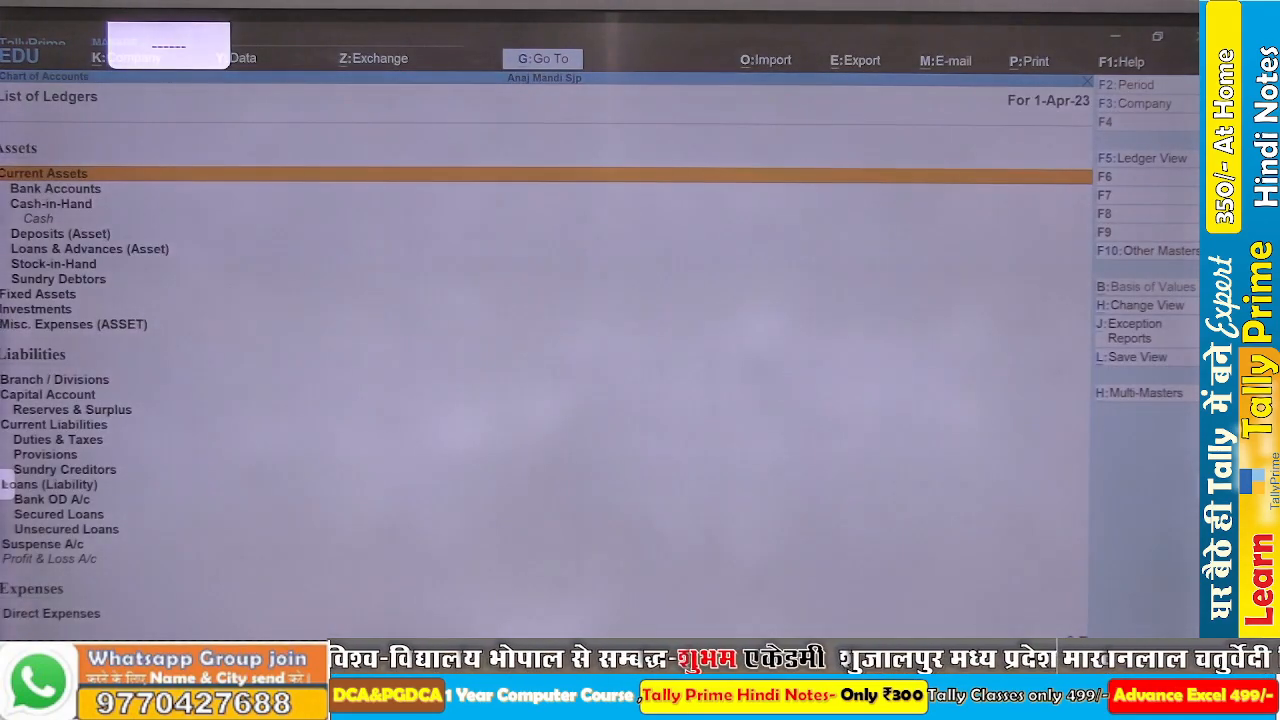
key("alt+h")
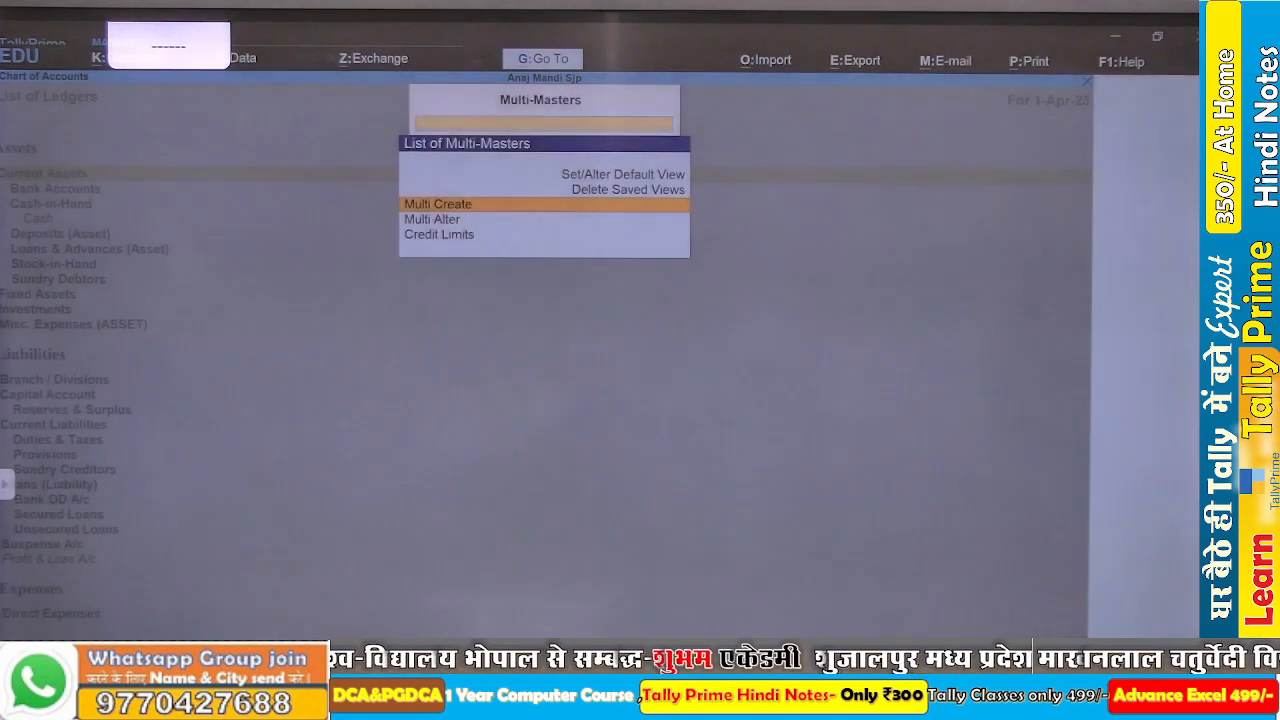
key("Return")
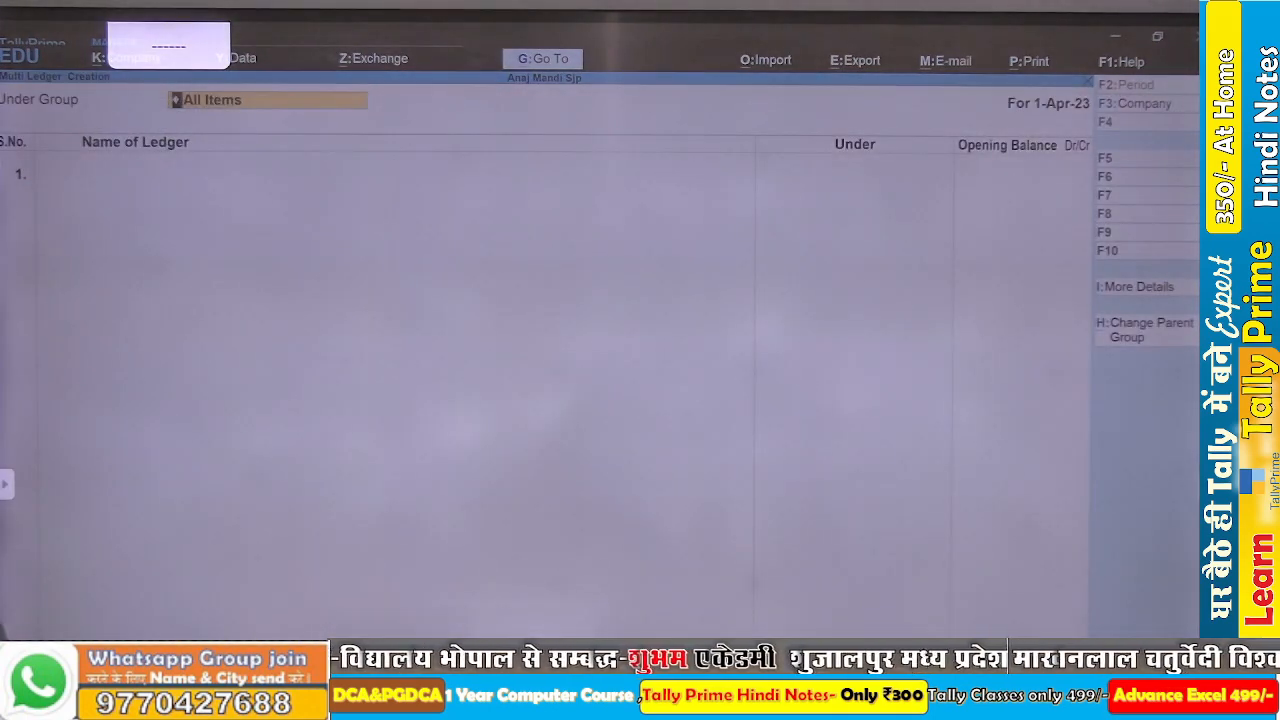
type("Pu")
key("Return")
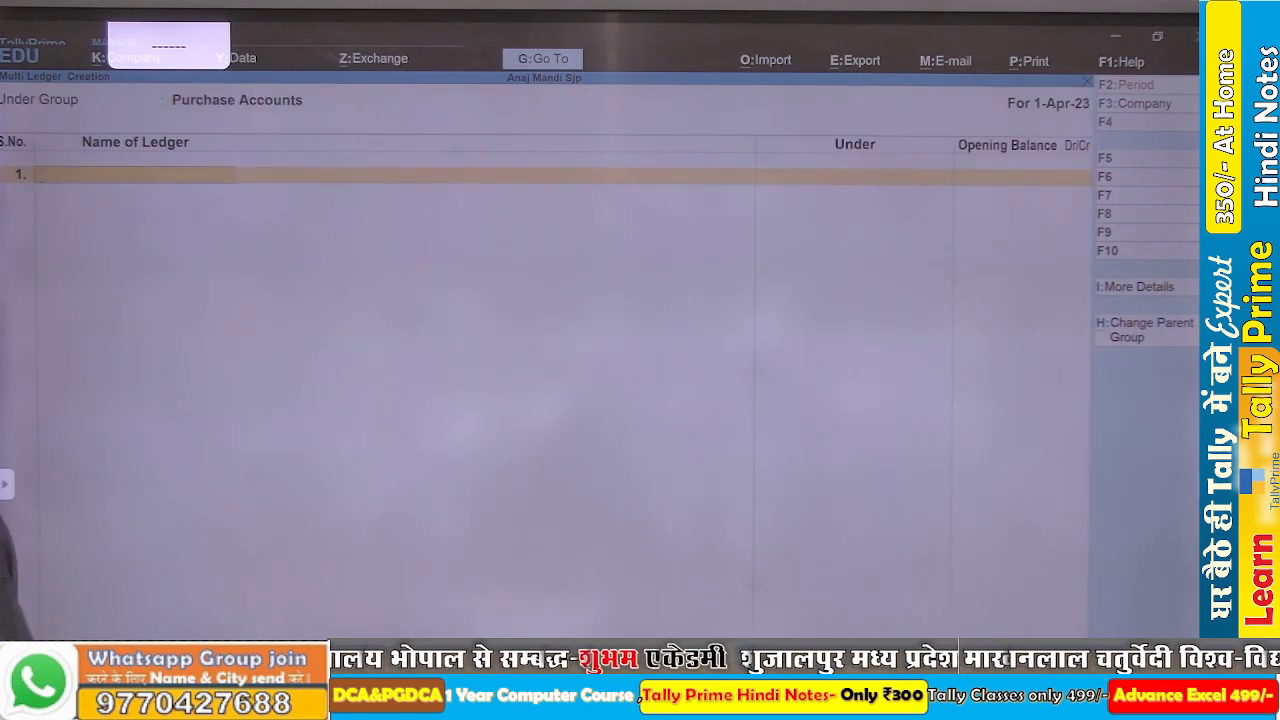
- Add the first purchase ledger, named गेंहूpurchase, with Hindi and English input and no opening balance
key("super+space")
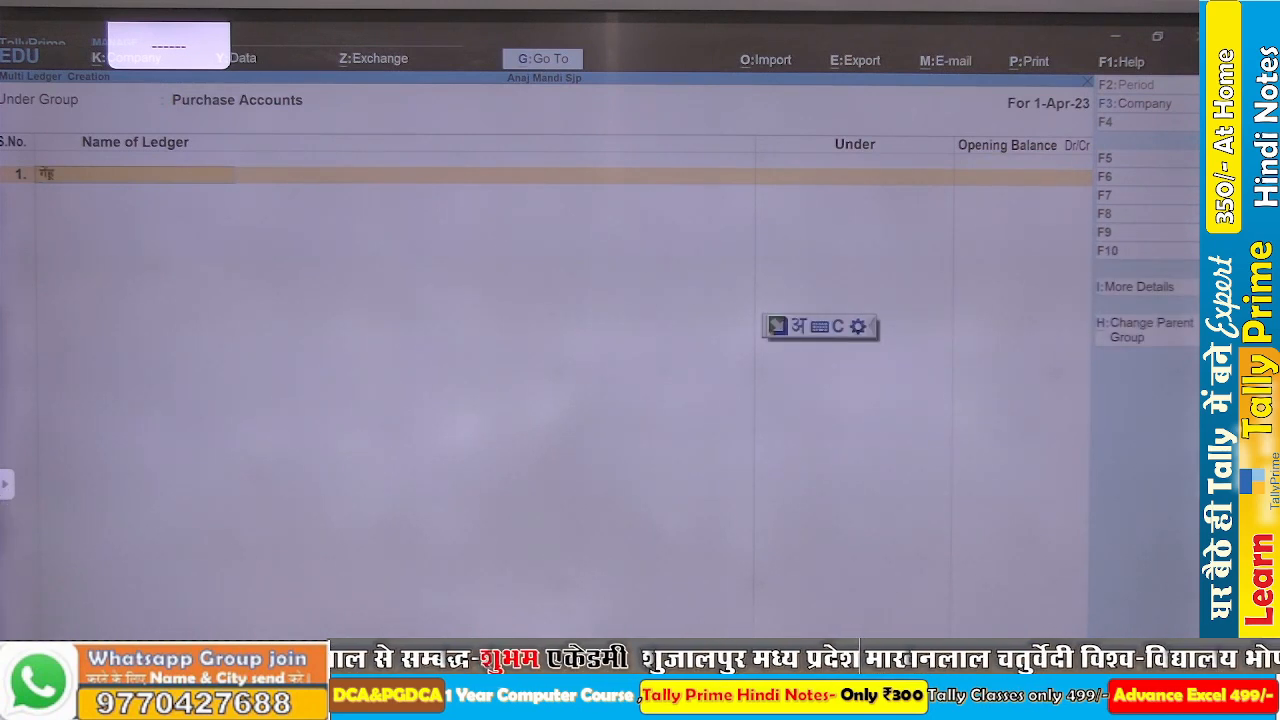
key("super+space")
key("super+space")
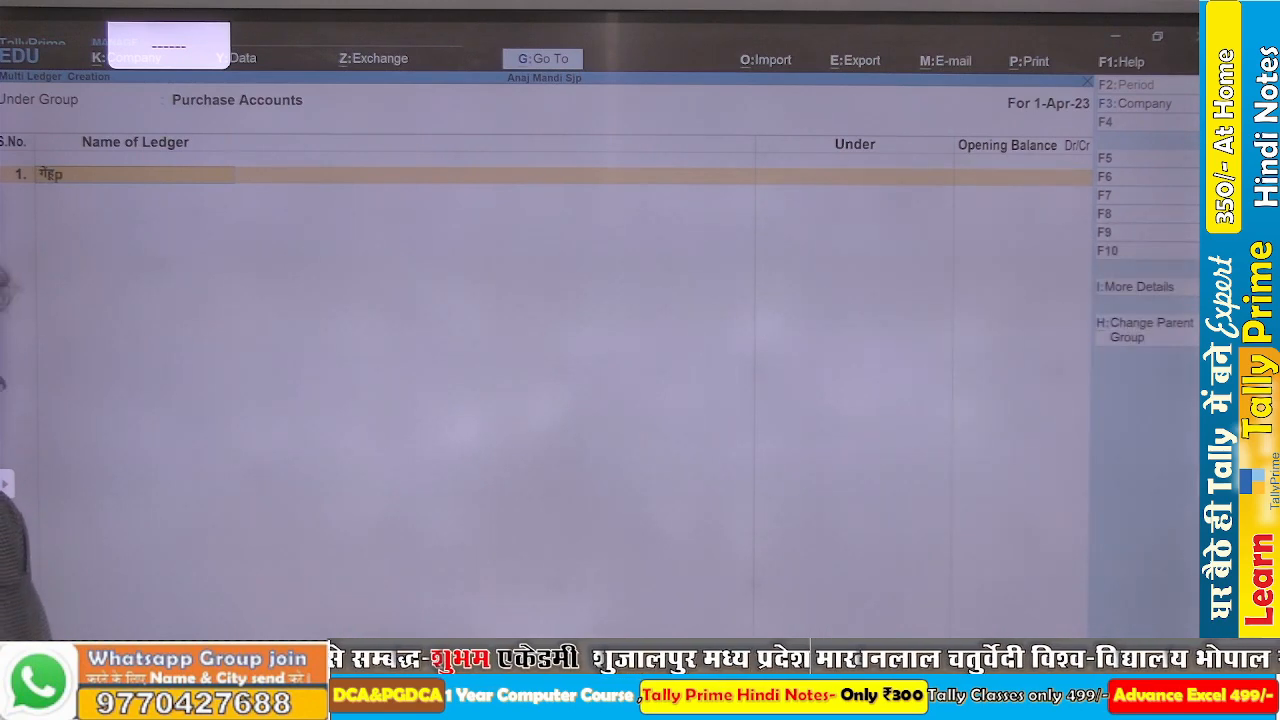
type("ase")
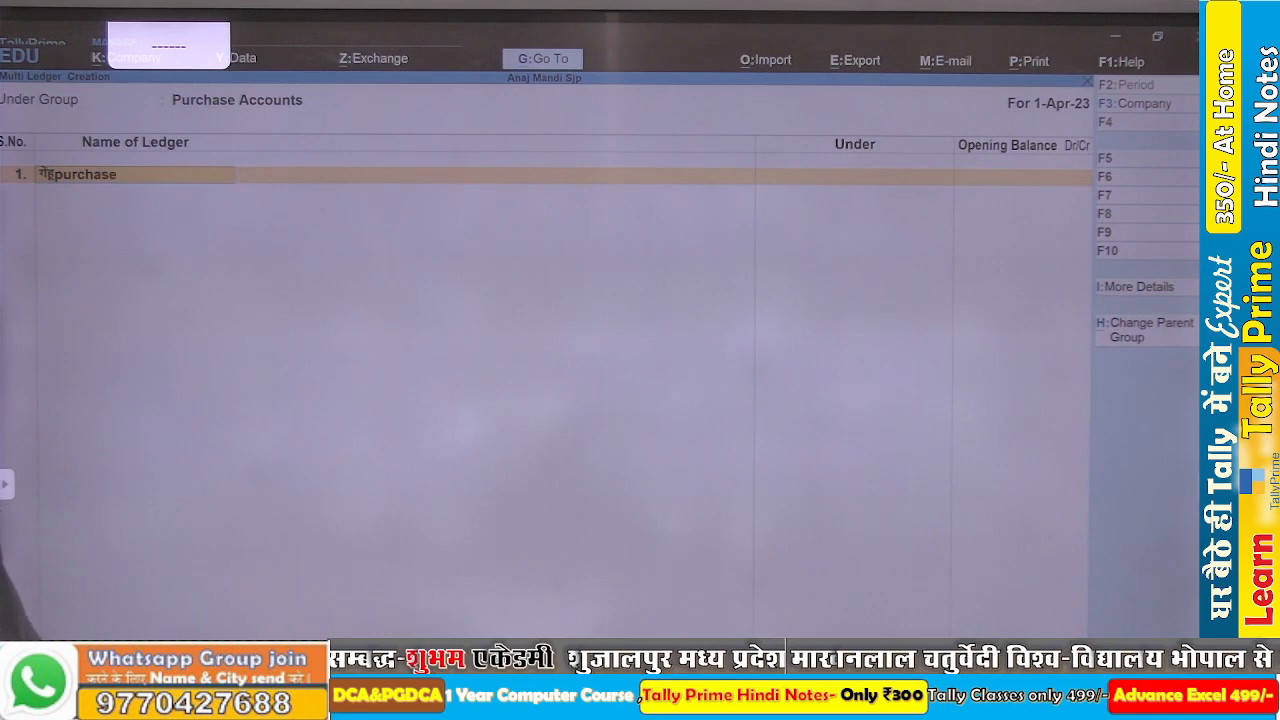
key("Return")
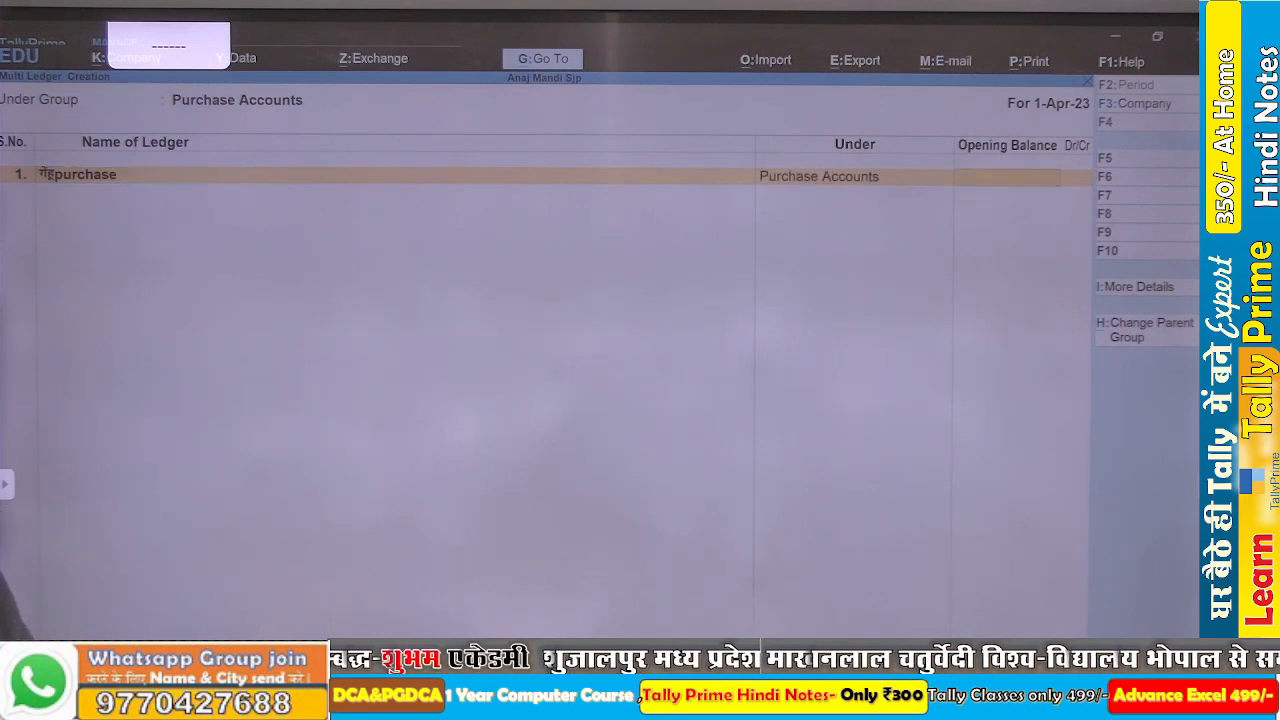
key("Return")
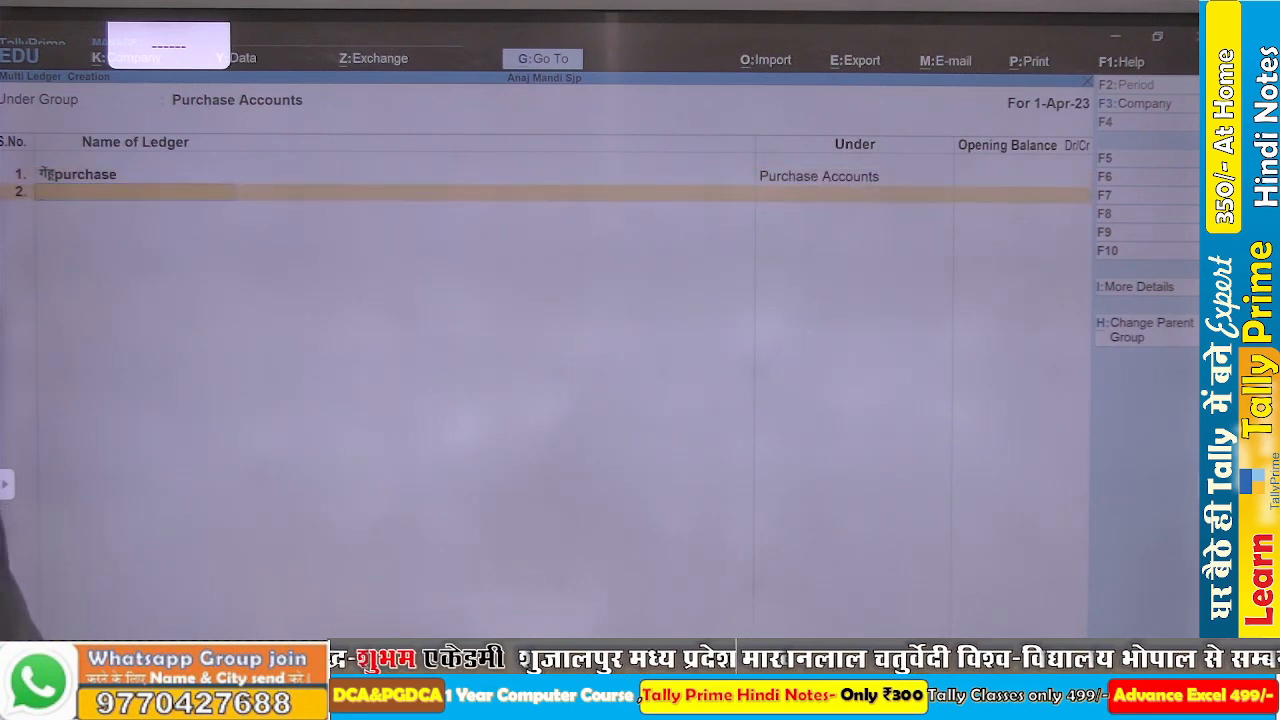
- Add a second purchase ledger named चना Purchase, without an opening balance
key("super+space")
key("super+space")
key("super+space")
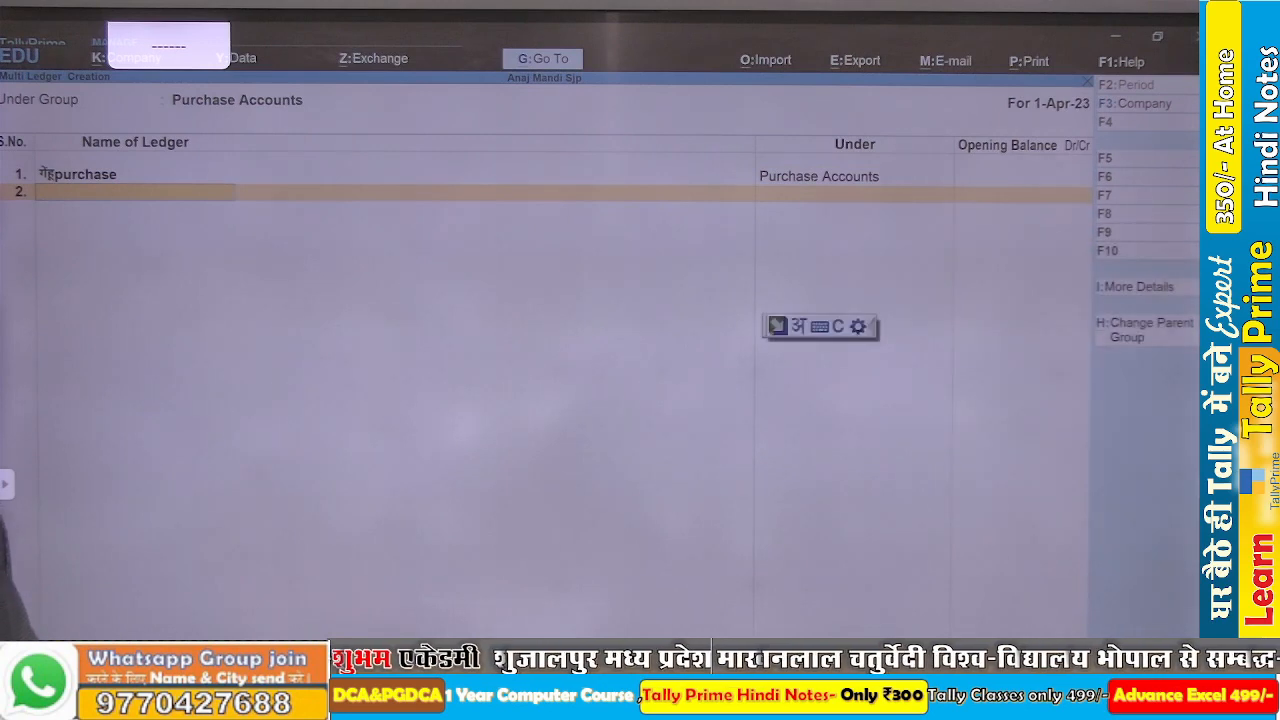
type("ch")
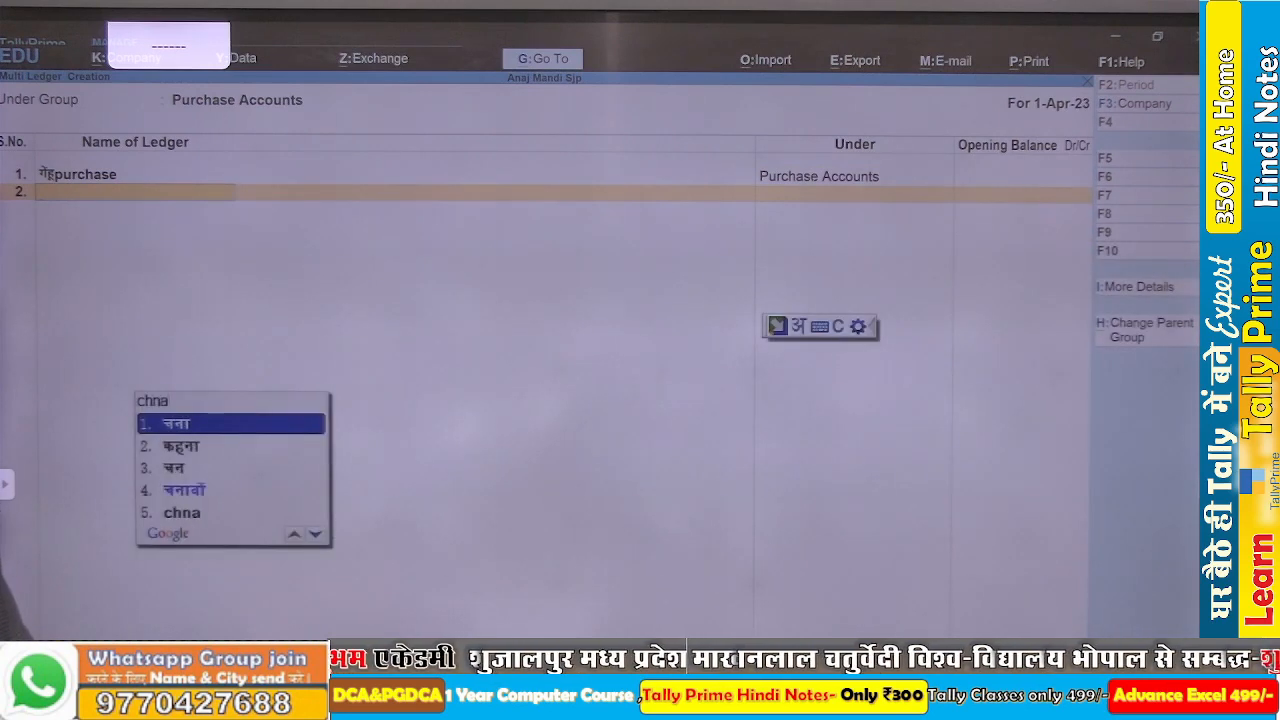
type("na")
key("space")
key("super+space")
key("super+space")
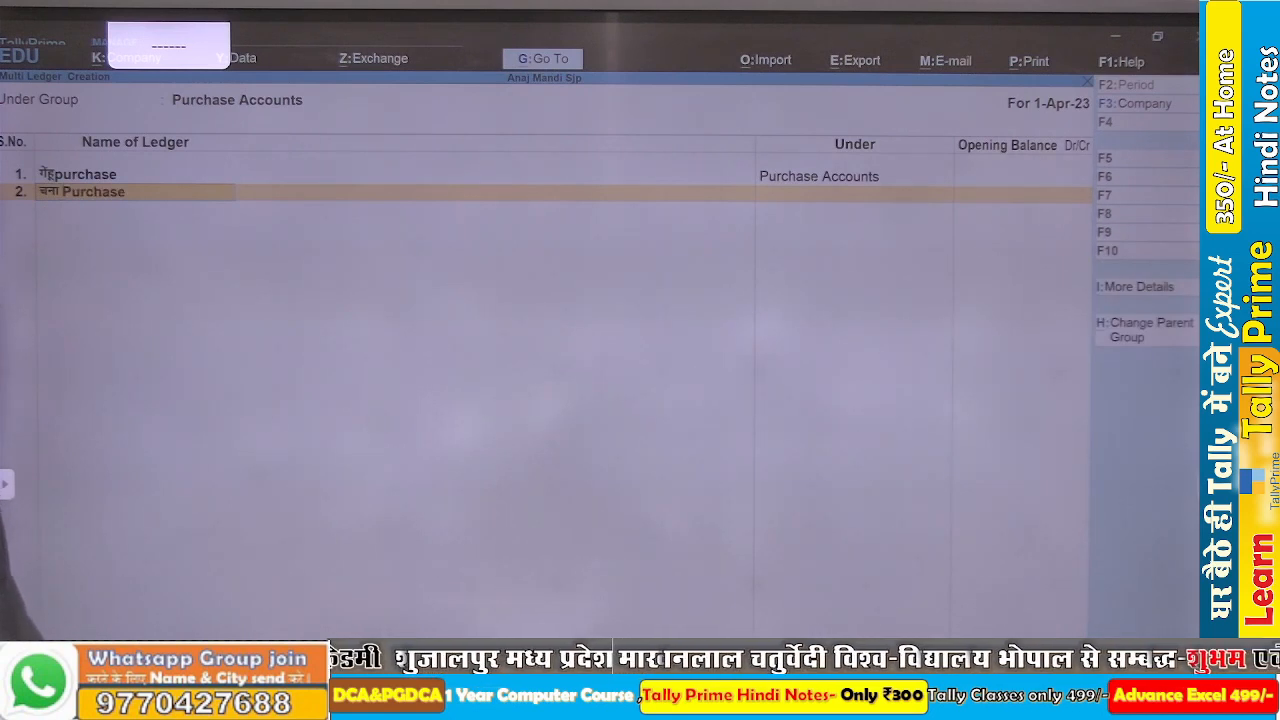
key("Return")
key("Return")
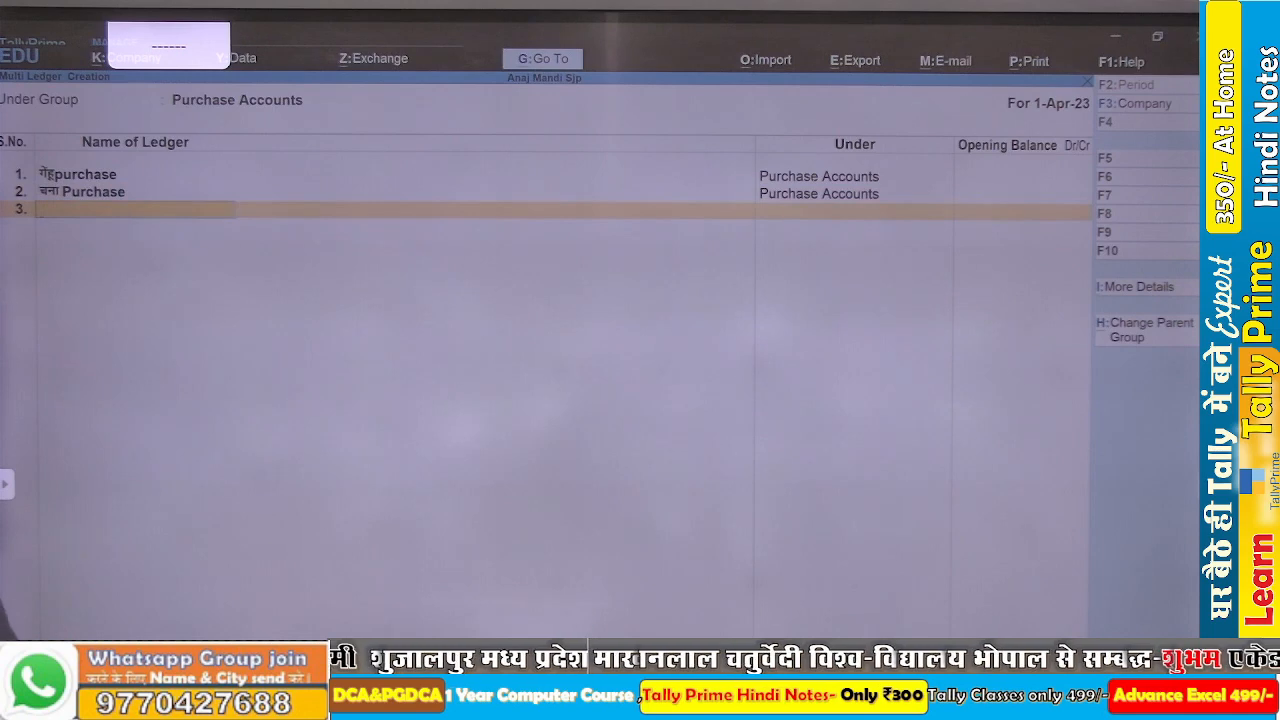
- Add a third purchase ledger named सोयबीनpurchase, without an opening balance, and save the purchase ledgers
key("super+space")
key("super+space")
key("super+space")
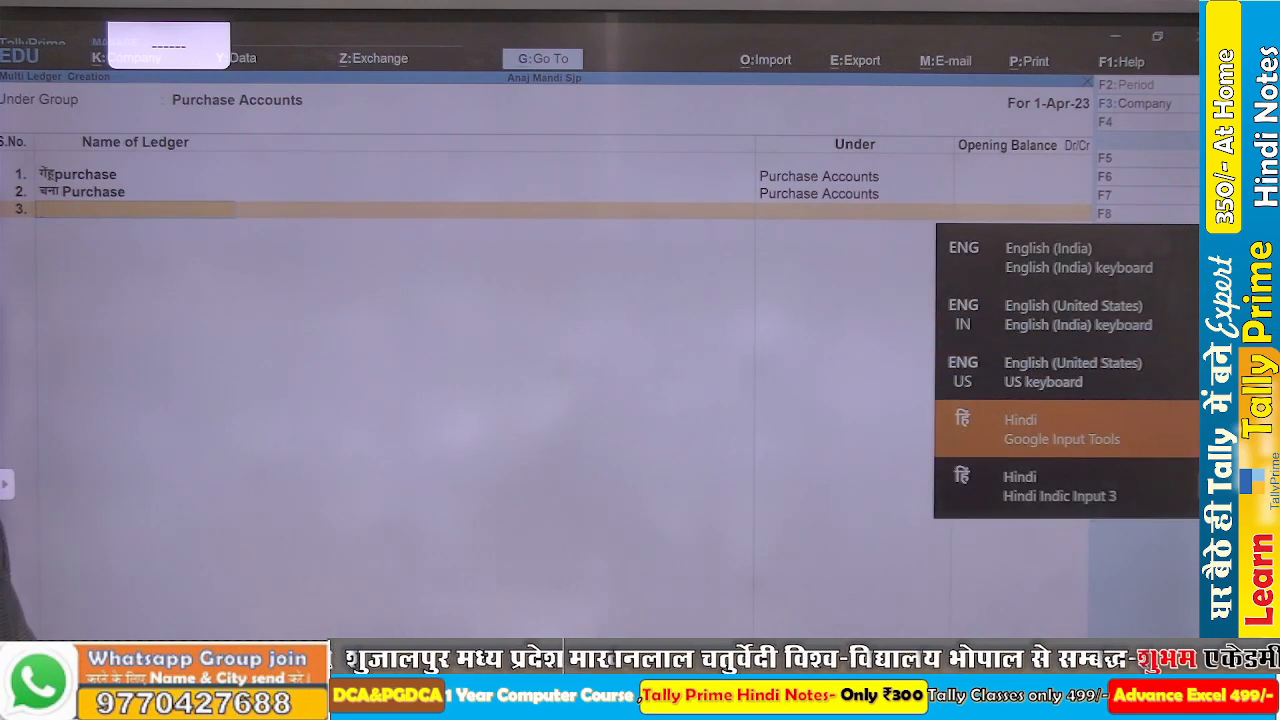
type("so")
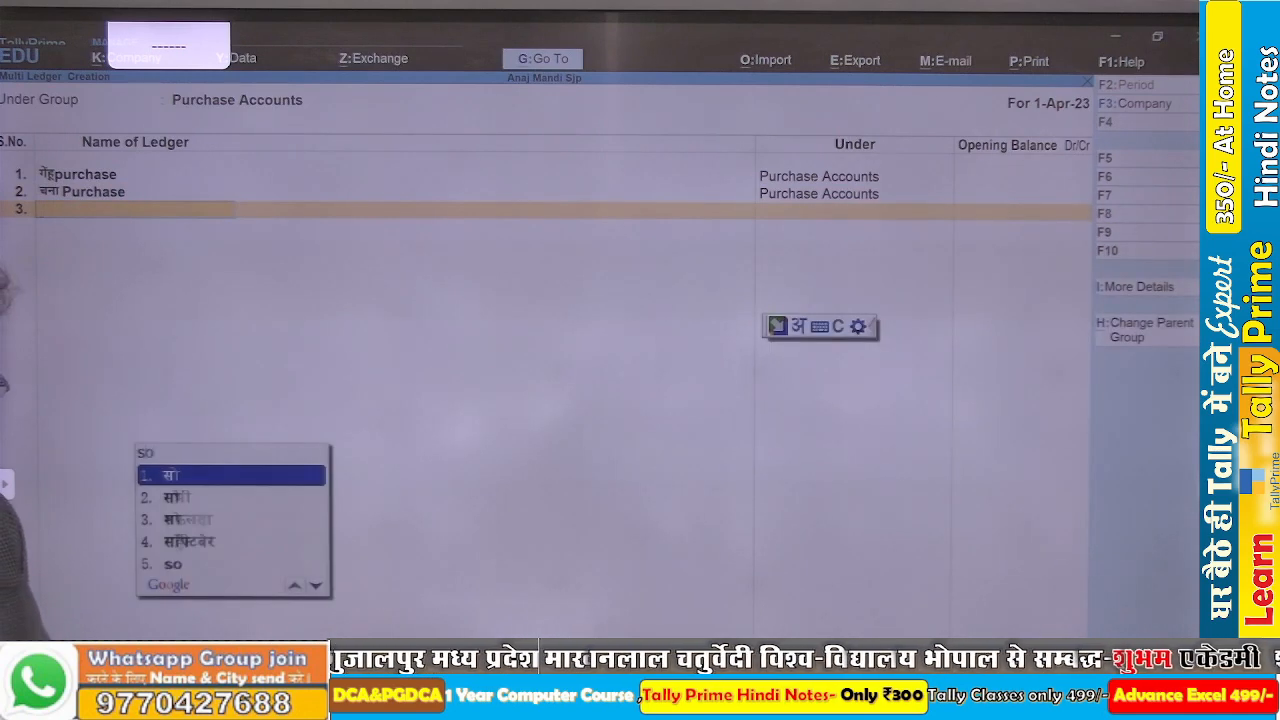
type("ybin")
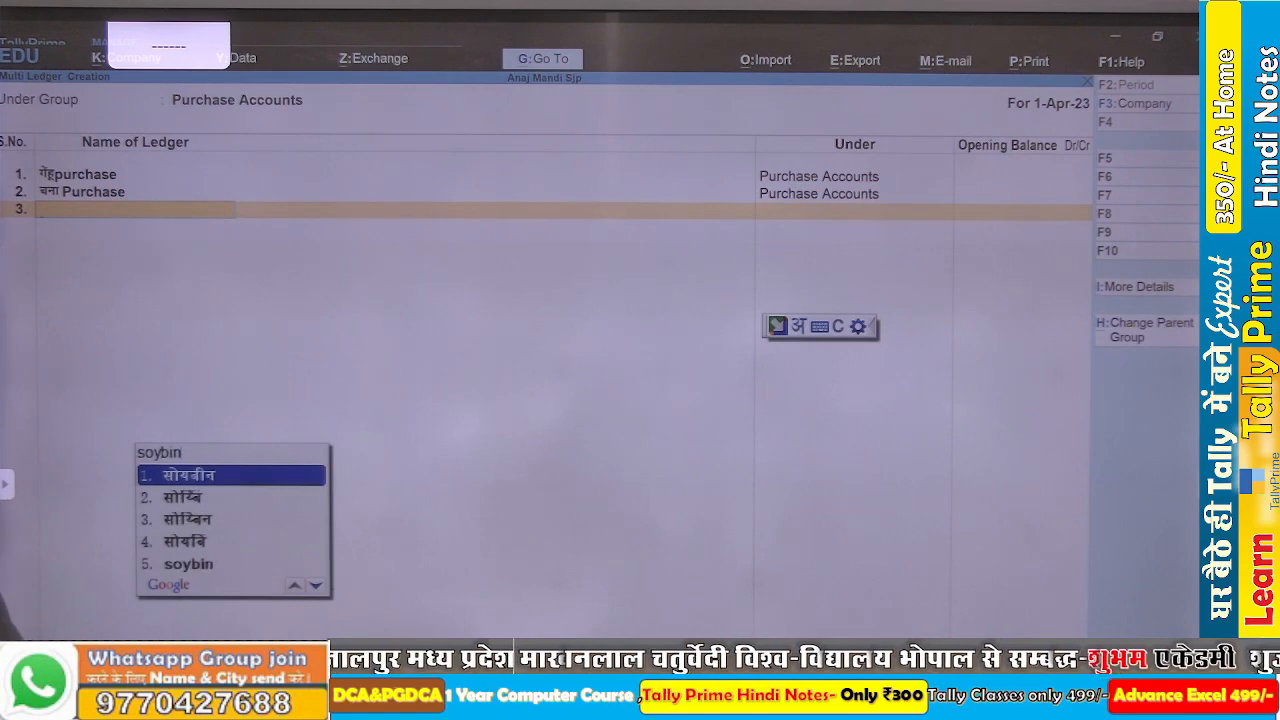
key("space")
key("super+space")
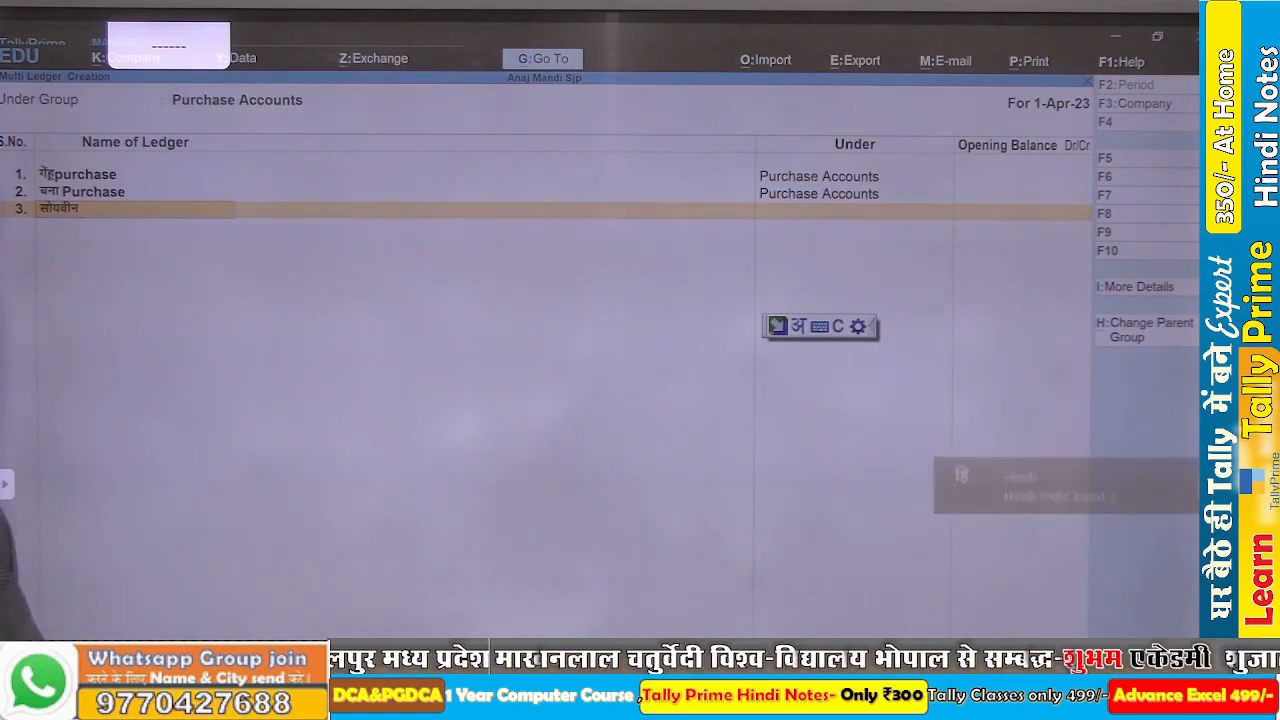
type("purchase")
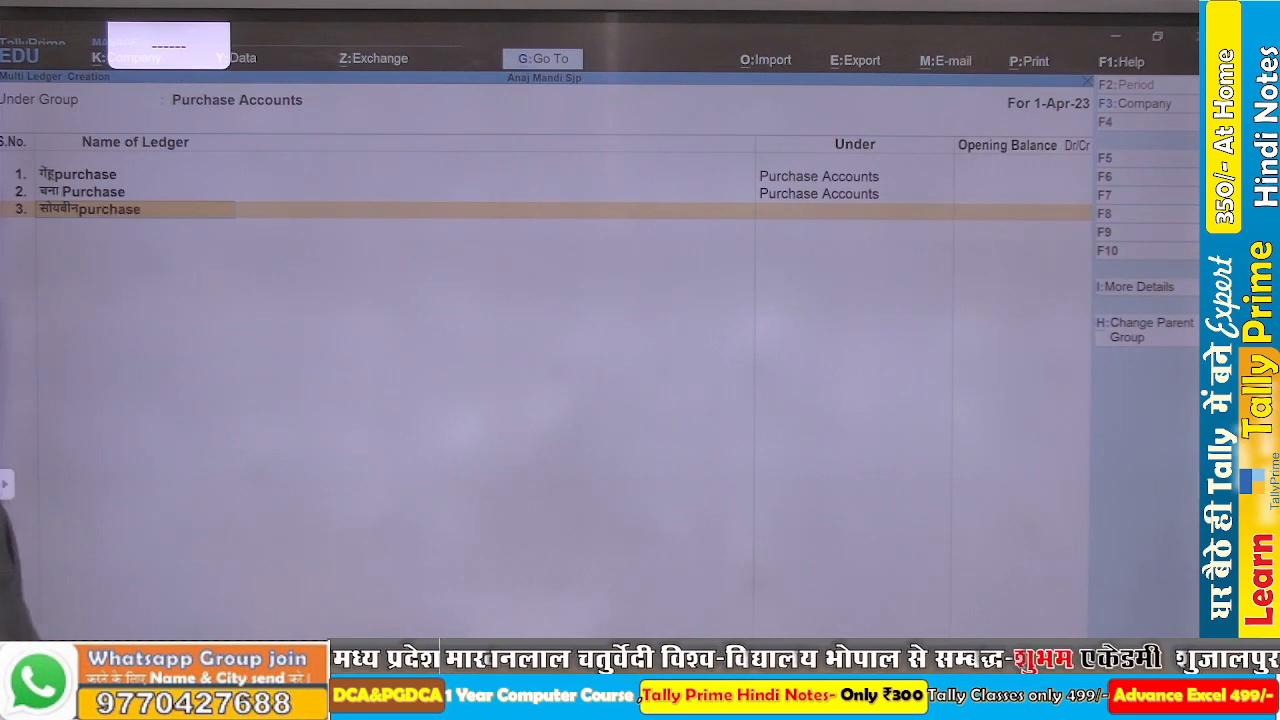
key("Return")
key("Return")
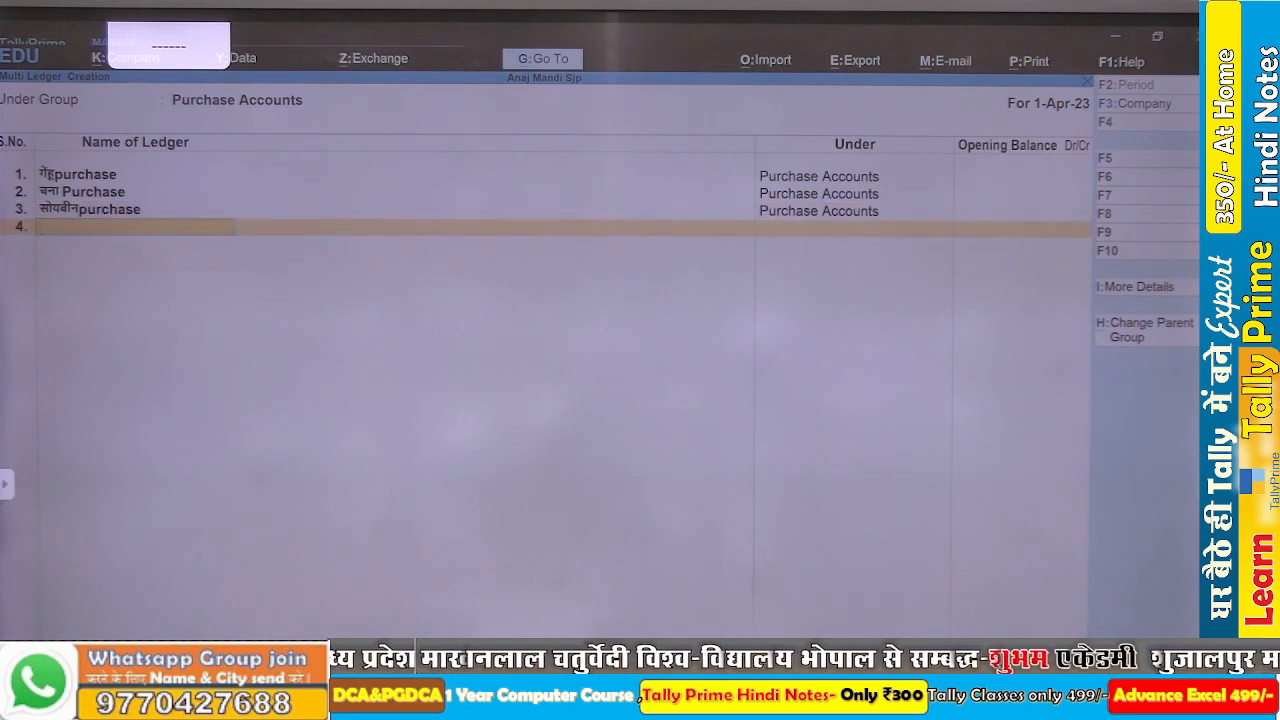
key("Return")
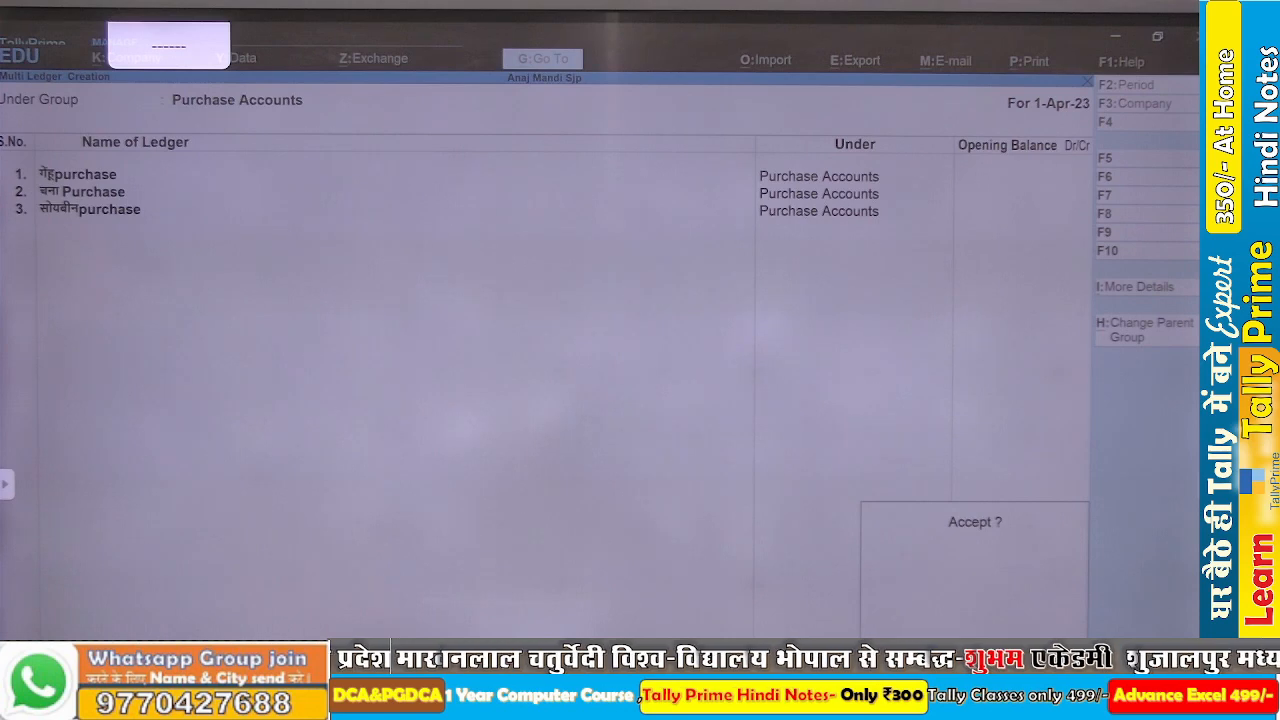
key("Return")
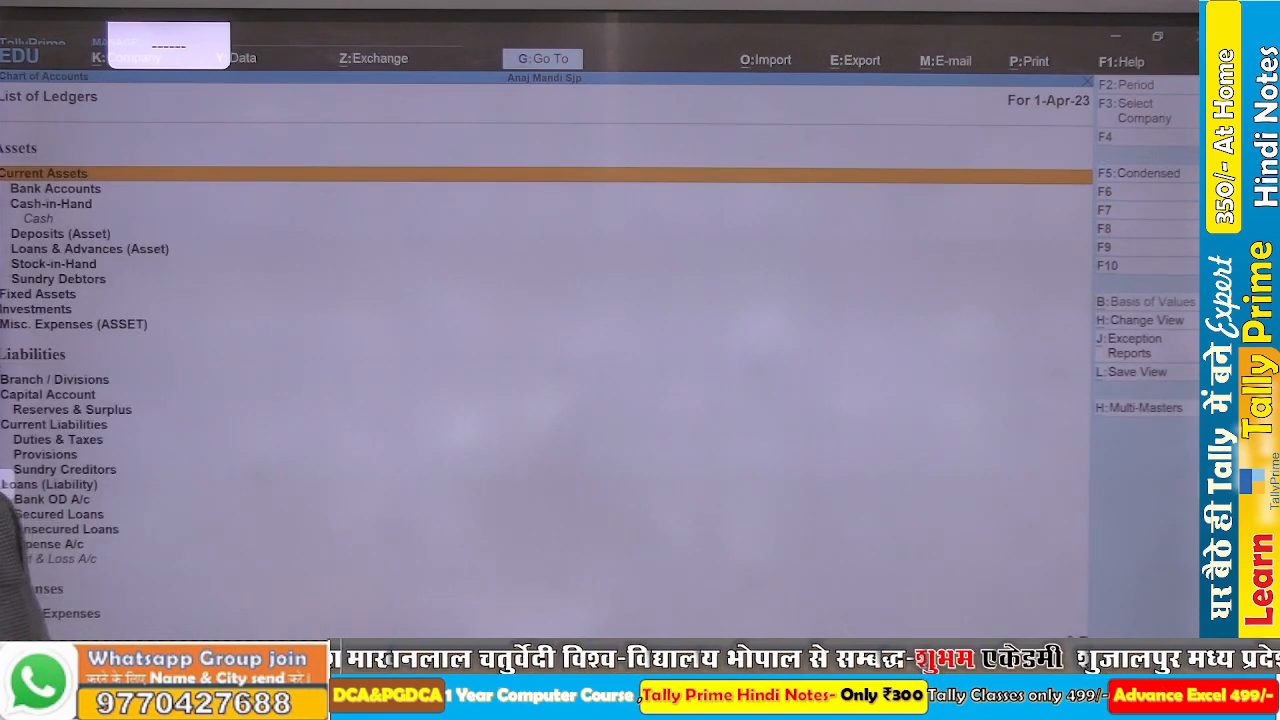
- Open multi-ledger creation from the chart of accounts with Sales Accounts as the group
key("alt+h")
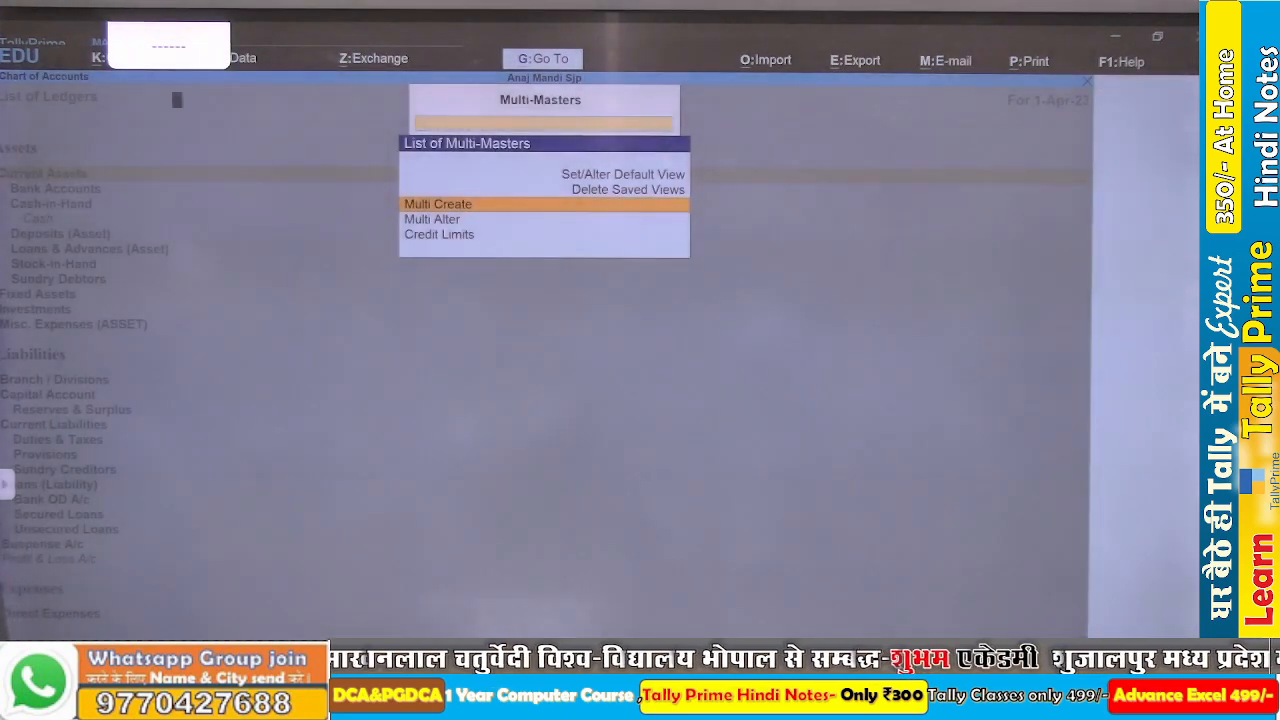
key("Return")
type("Sal")
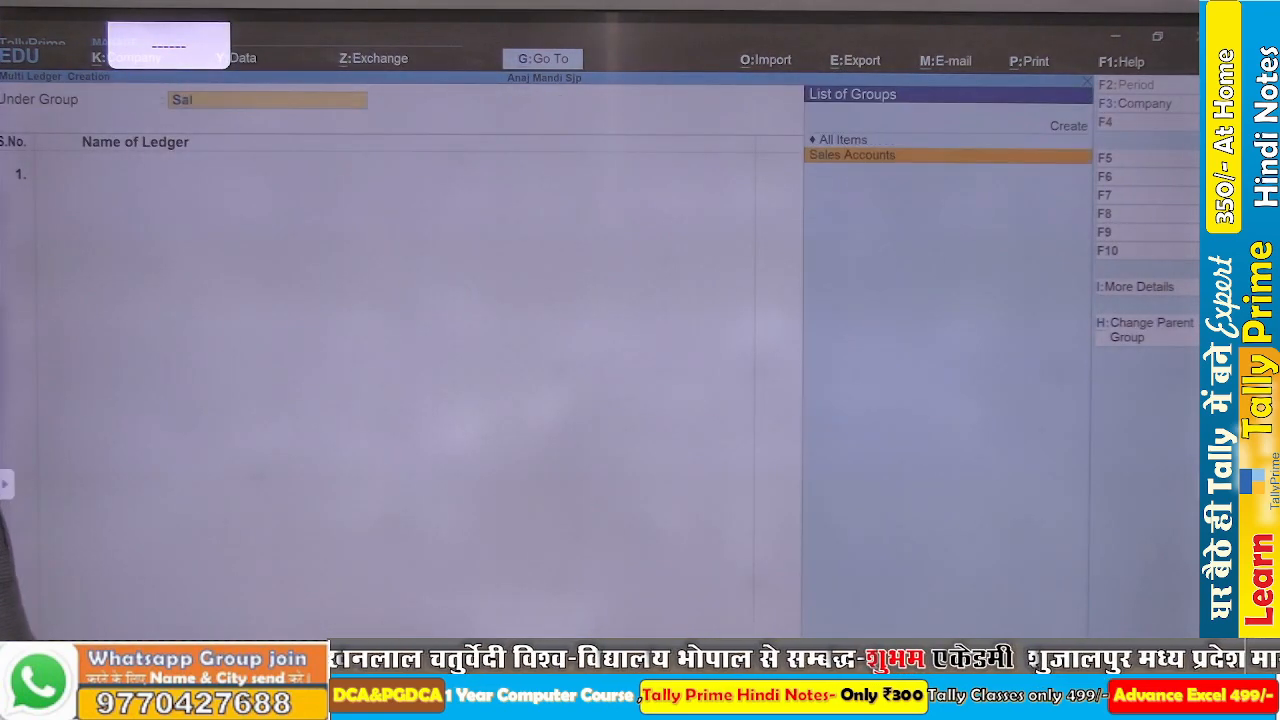
key("Return")
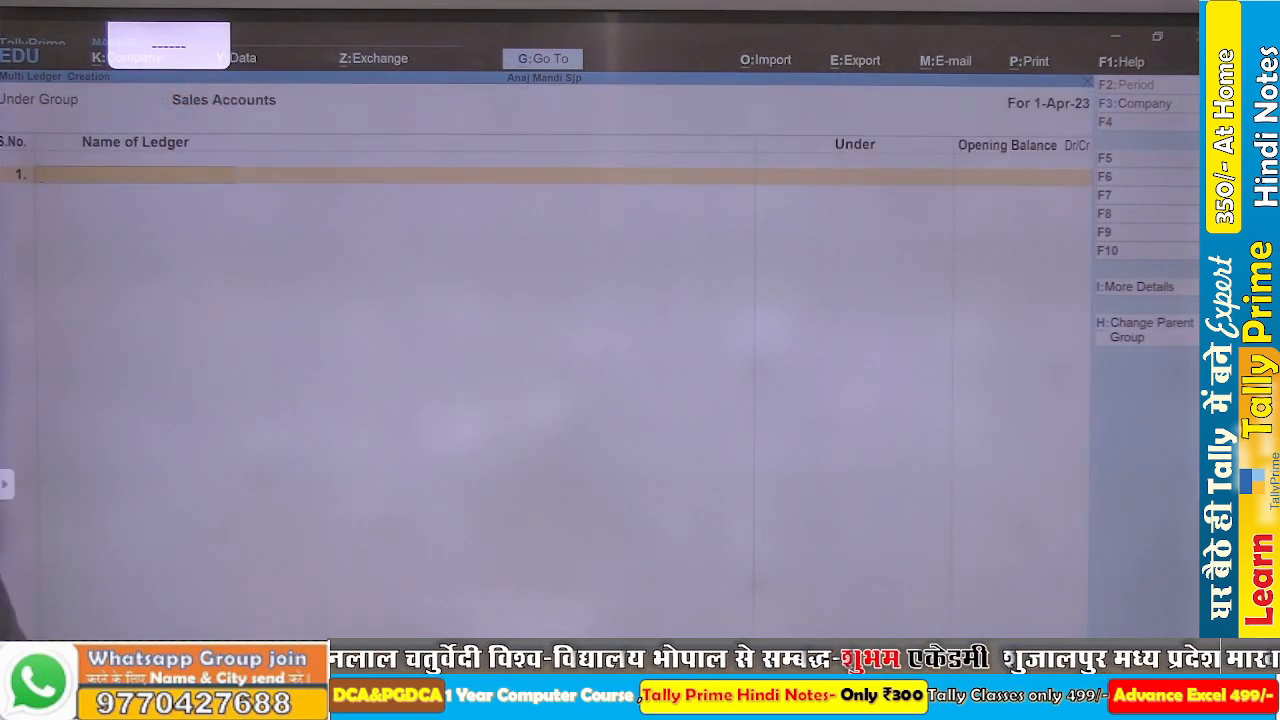
- Enter गेंहूpurchase as the first ledger's name, using Hindi Google Input Tools
key("super+space")
key("super+space")
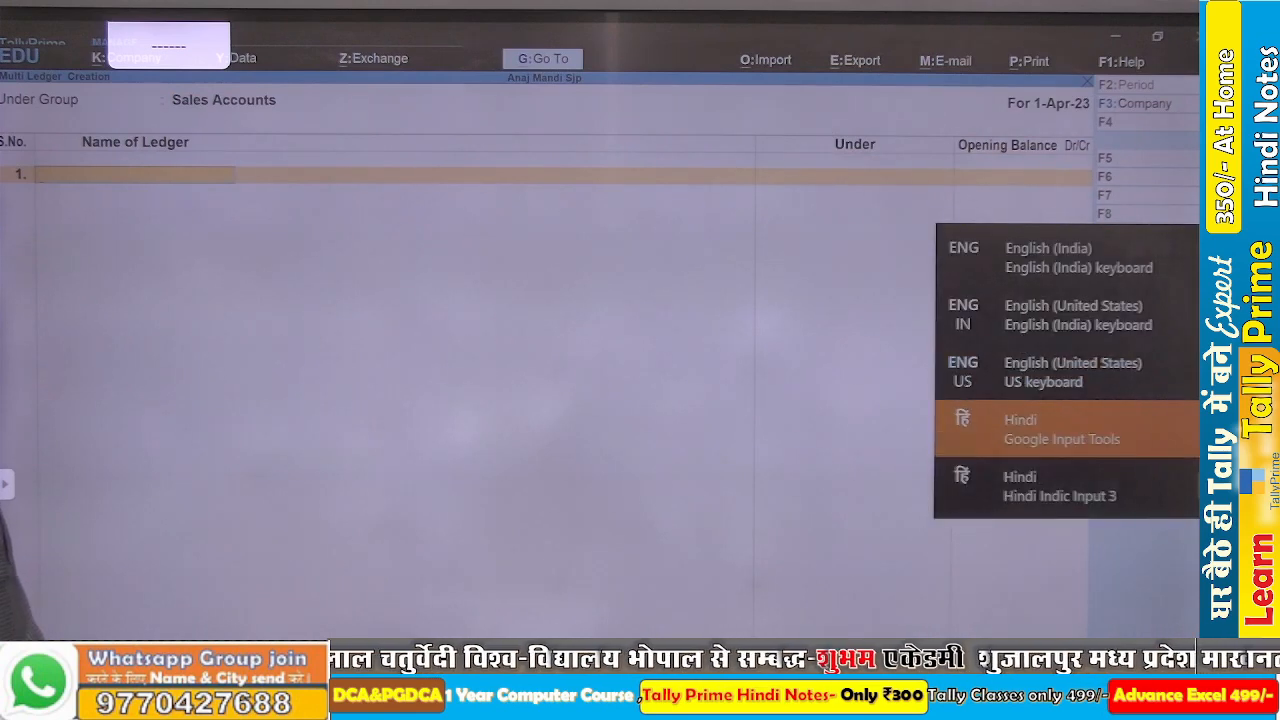
type("g")
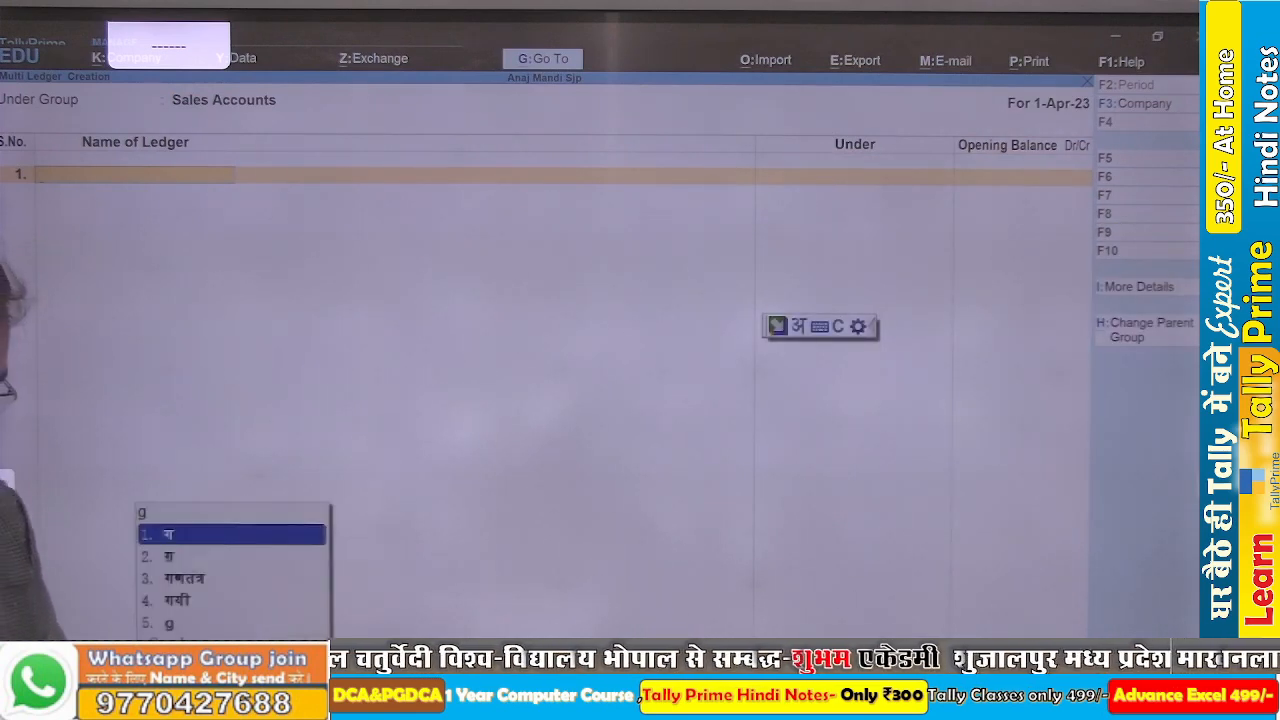
type("enhu")
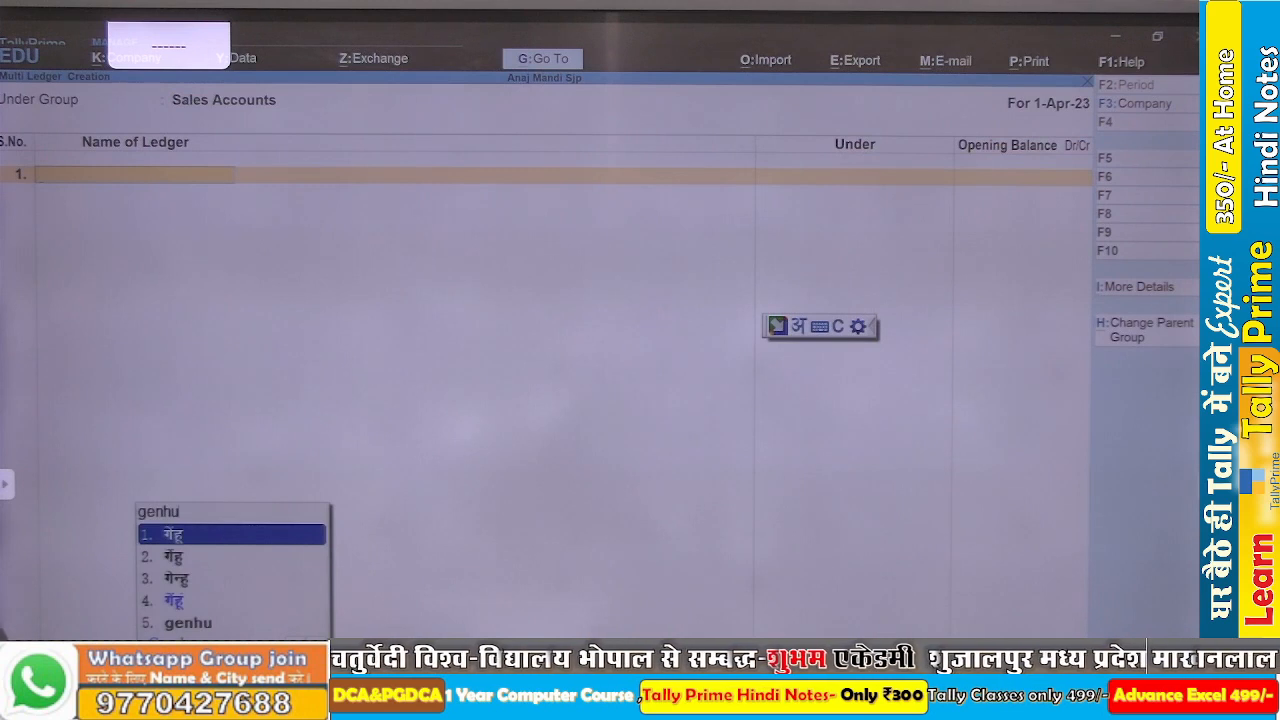
key("space")
type("purchase")
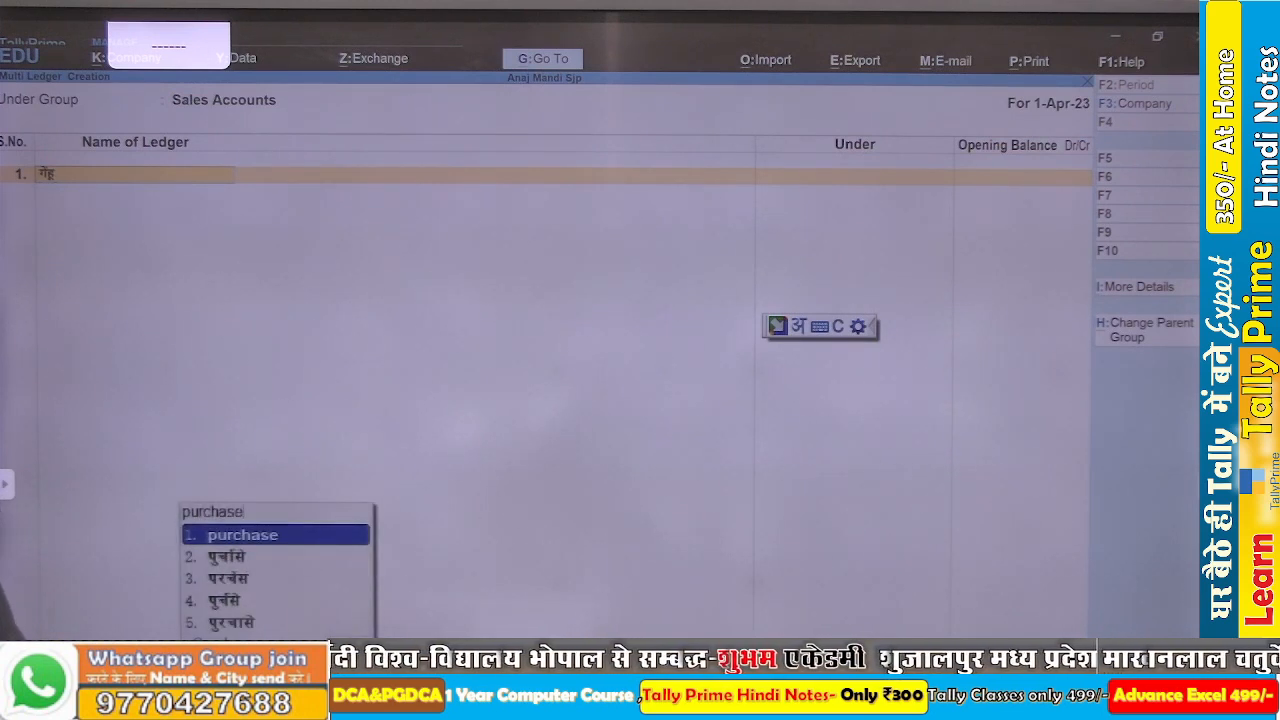
key("space")
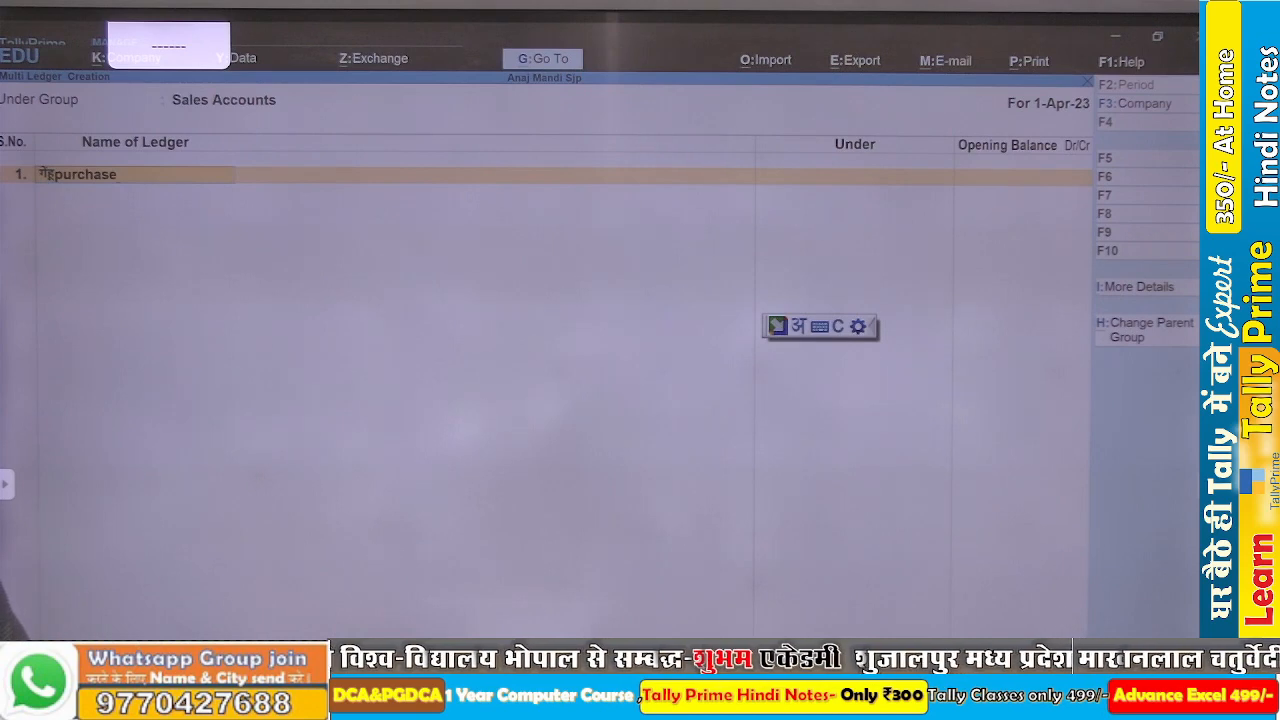
- Correct the first ledger's name to गेंहू Sales and leave its opening balance empty
key("Return")
key("Escape")
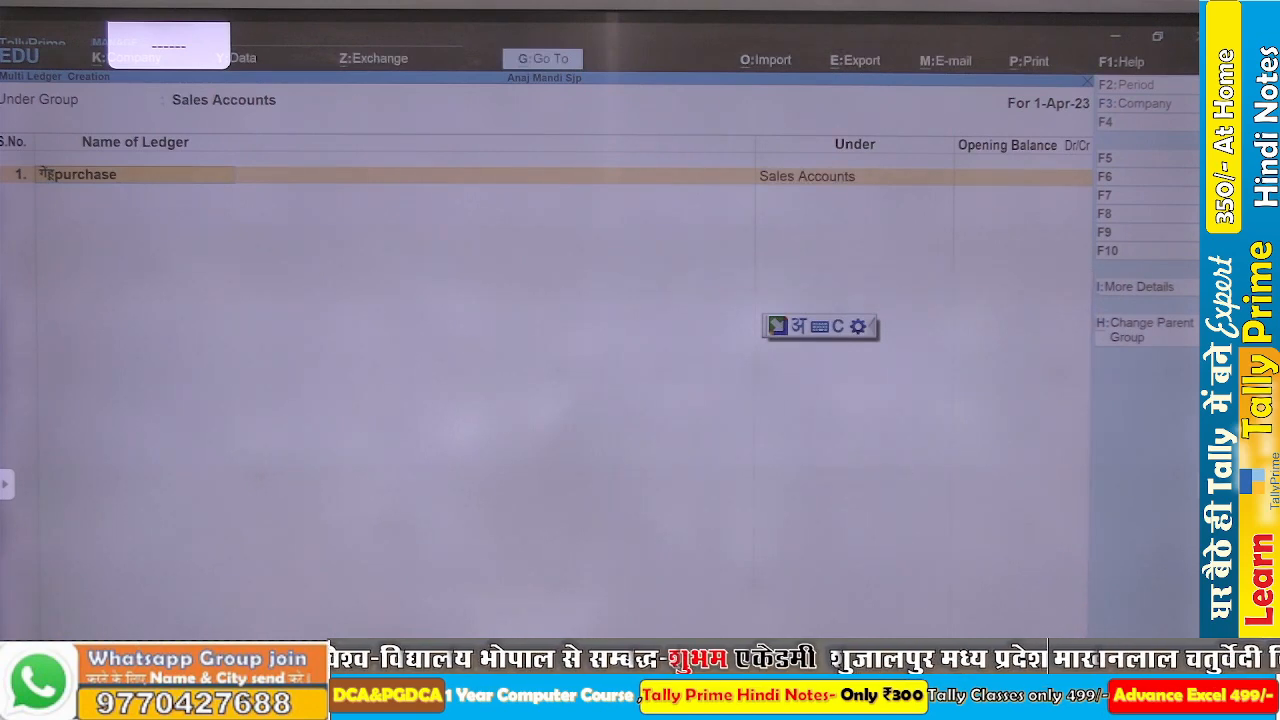
key("BackSpace")
key("Return")
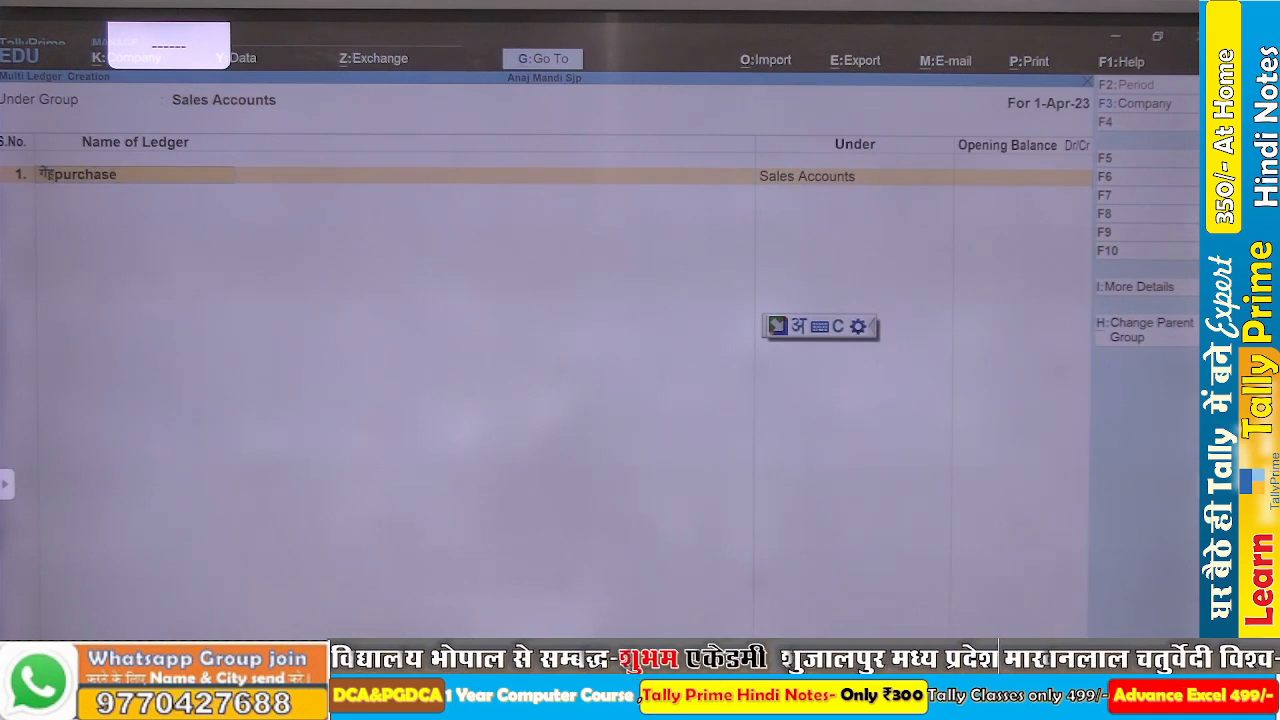
key("Return")
key("Escape")
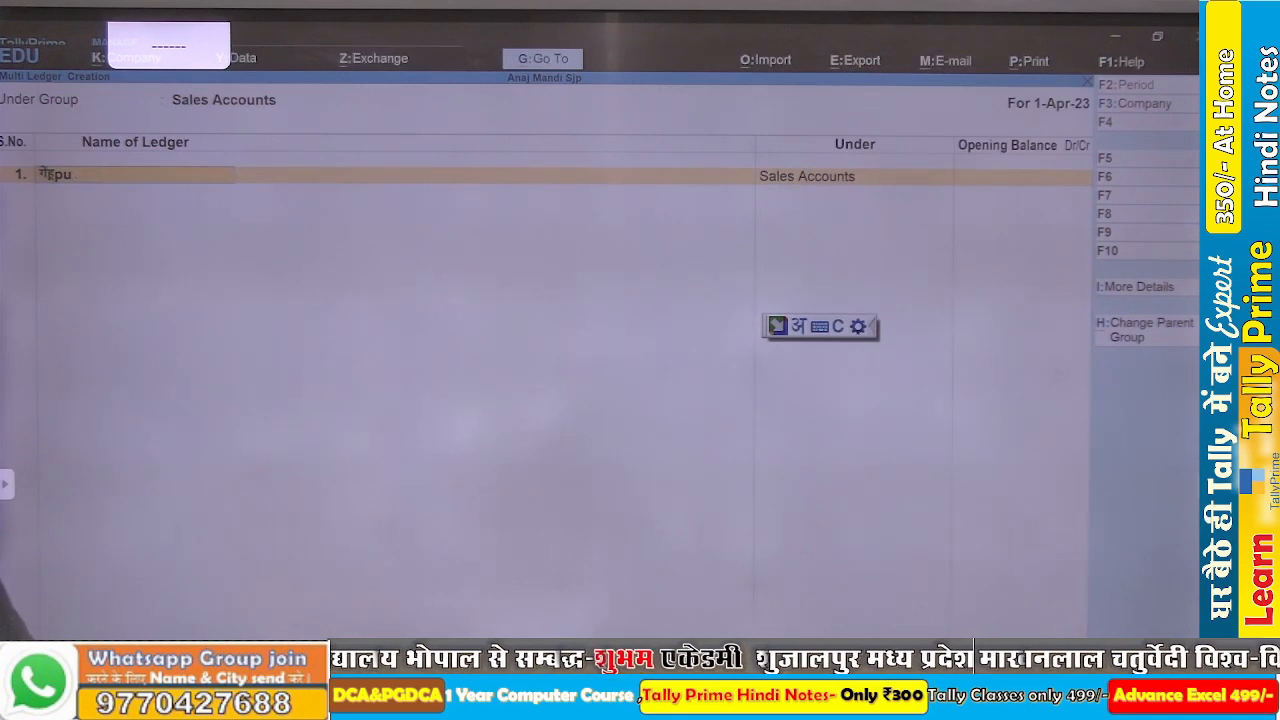
type("sales")
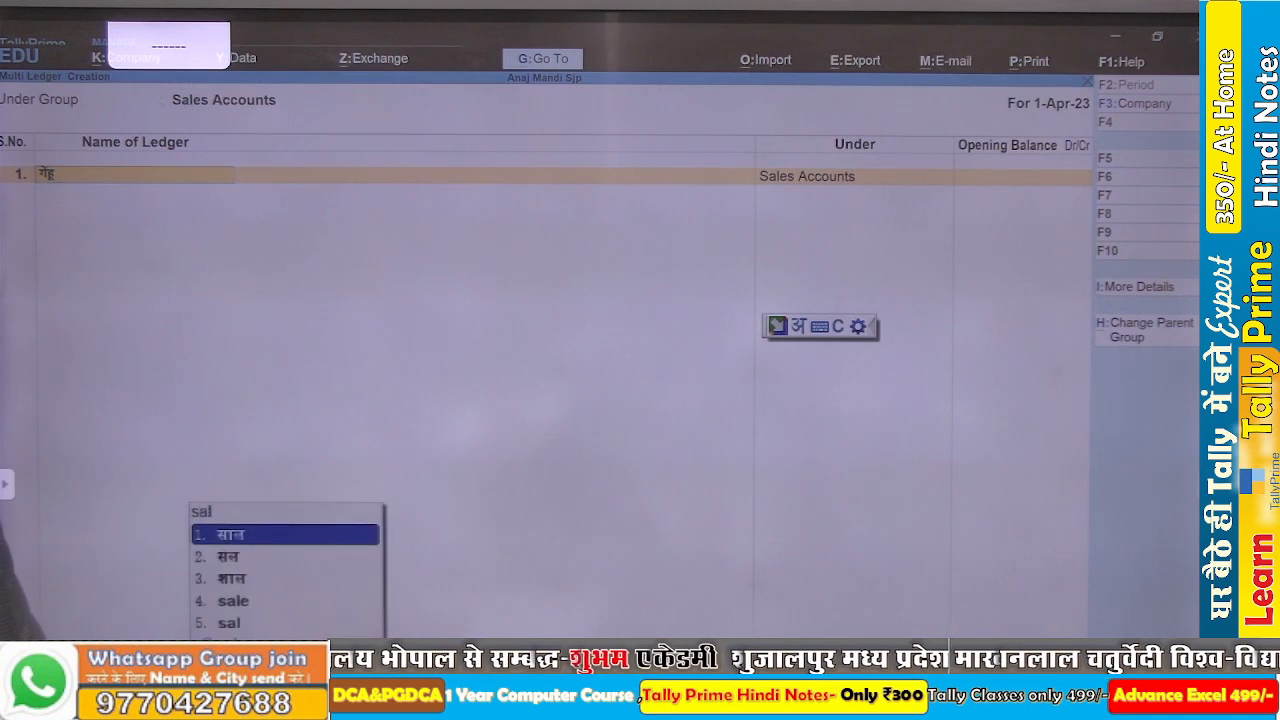
key("Down")
key("Down")
key("Down")
key("Down")
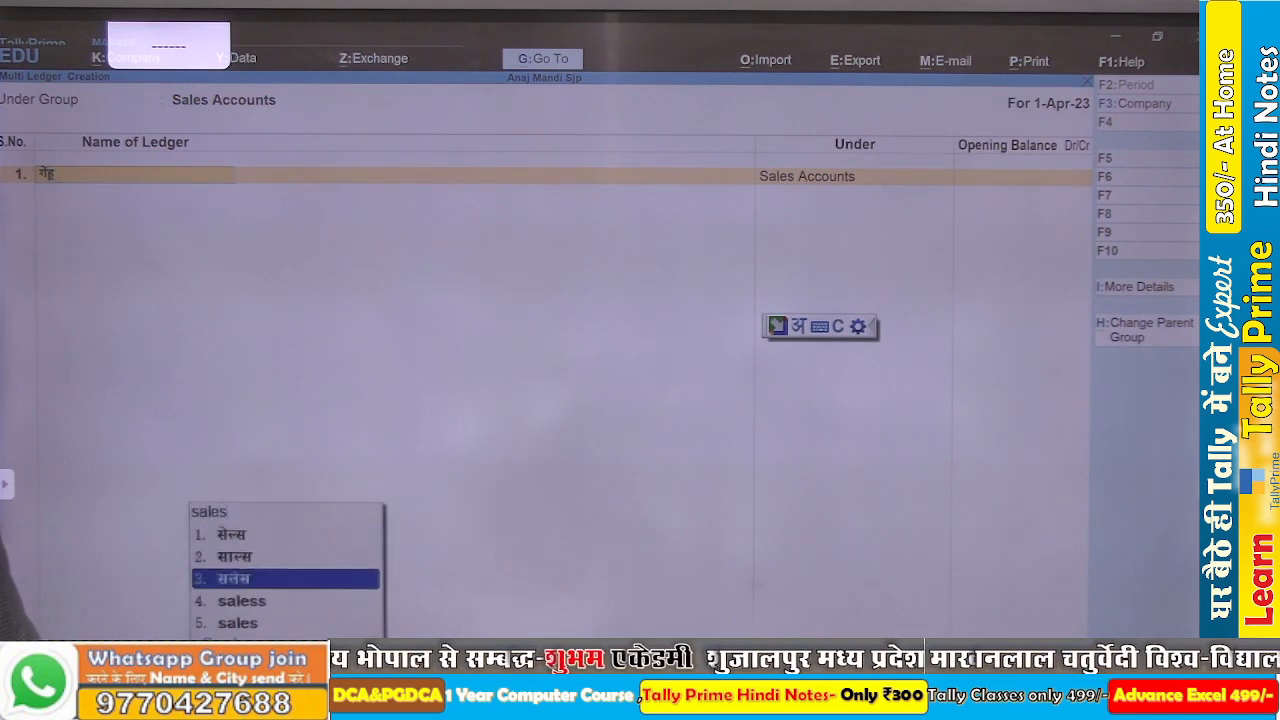
key("Return")
key("Return")
key("Return")
key("Return")
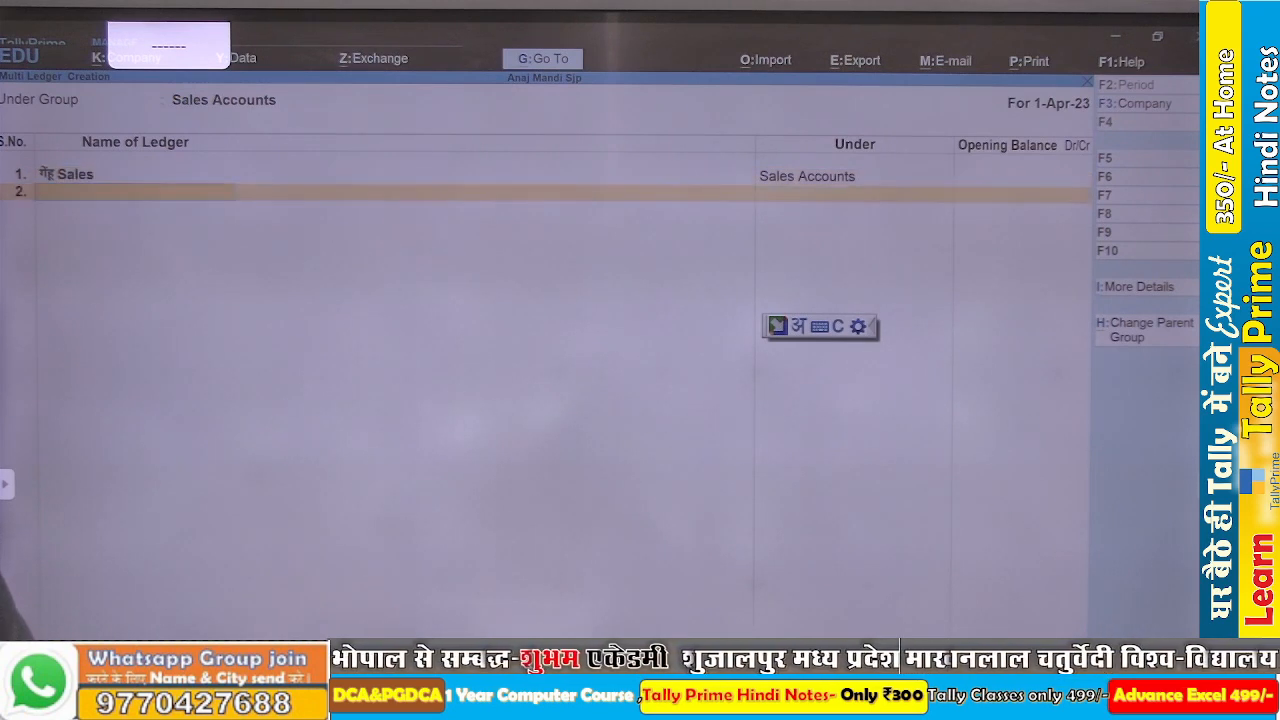
- Add a second sales ledger named चना Sales, without an opening balance
type("chna")
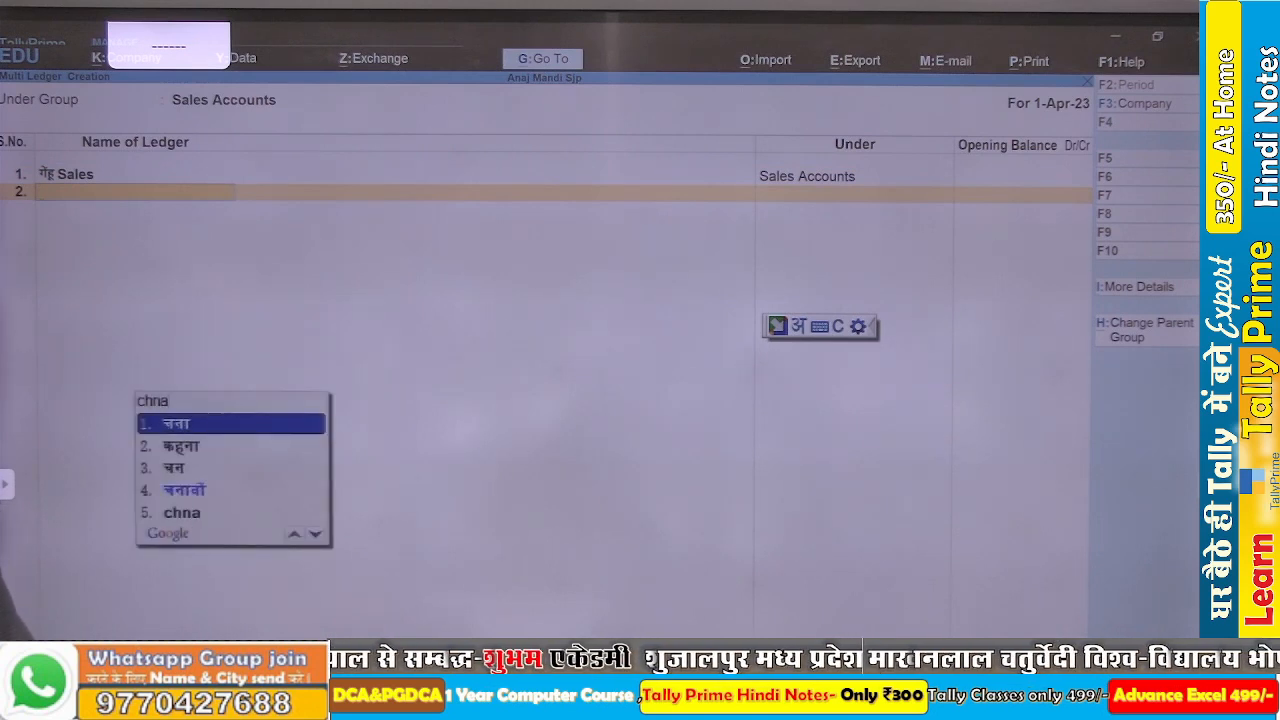
key("space")
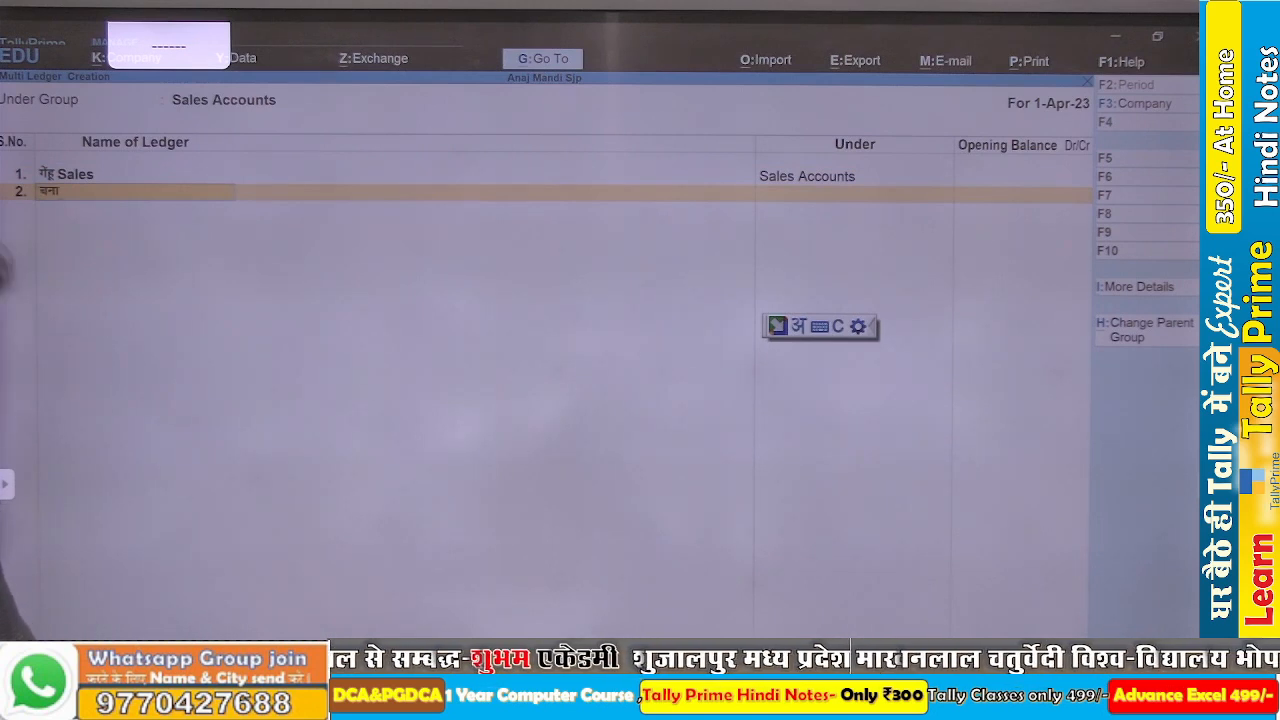
type("sales")
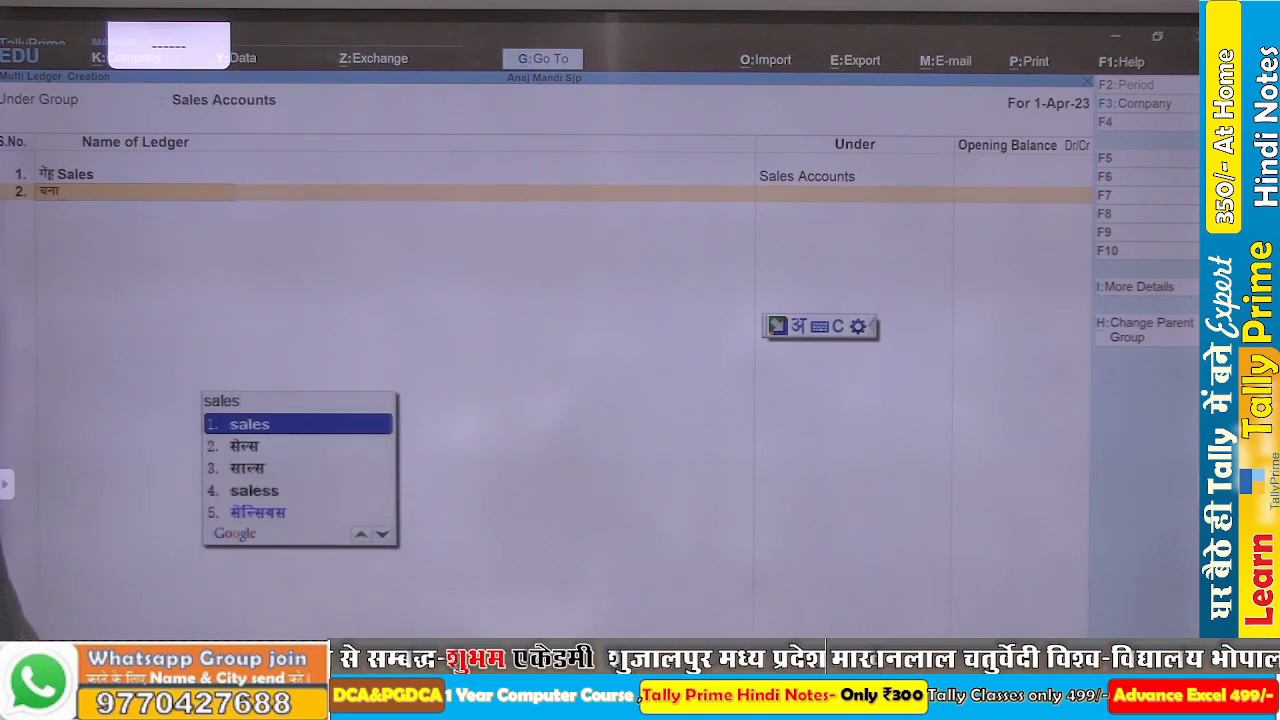
key("space")
key("Return")
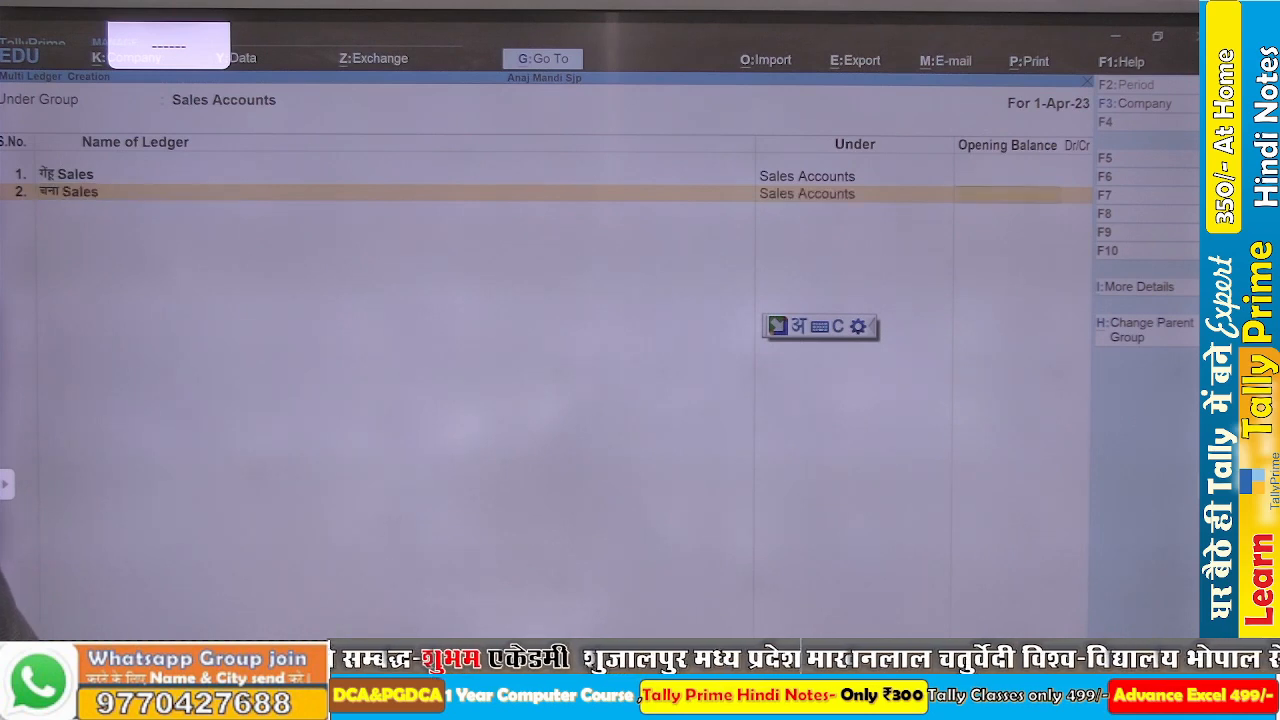
key("Return")
key("Return")
- Add a third sales ledger named सोयबीन Sales, without an opening balance
type("s")
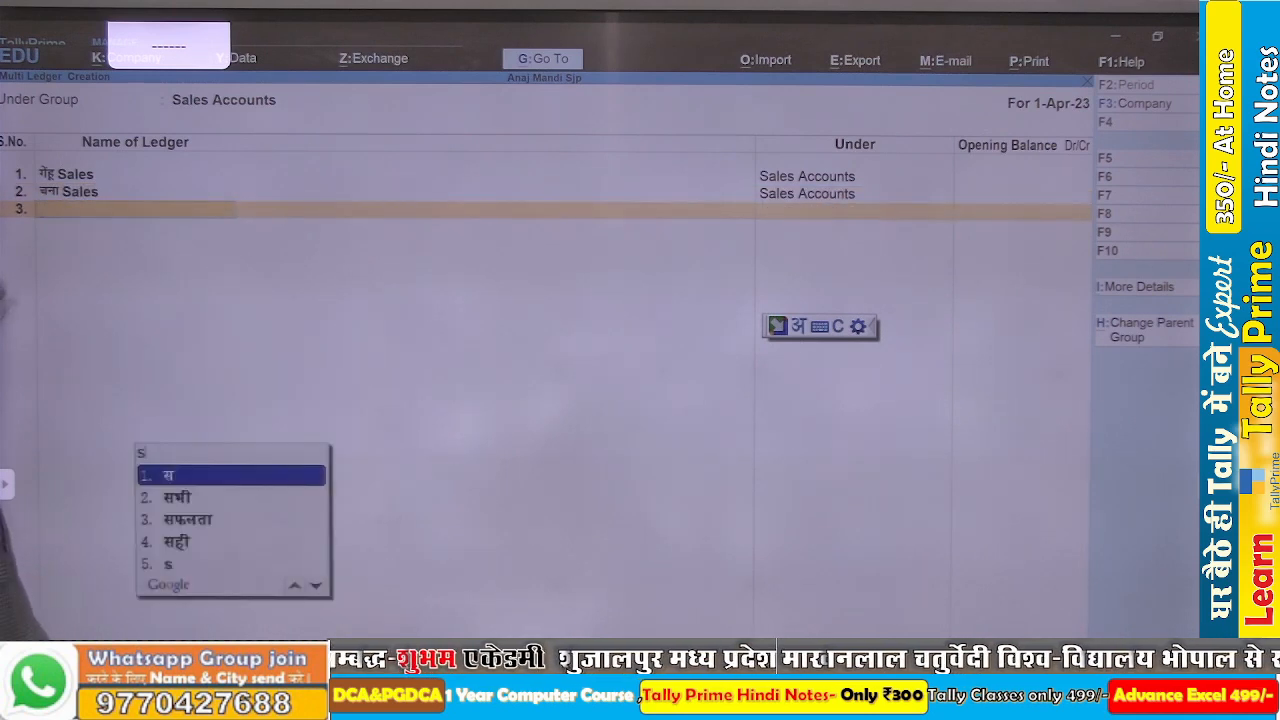
type("oyabin")
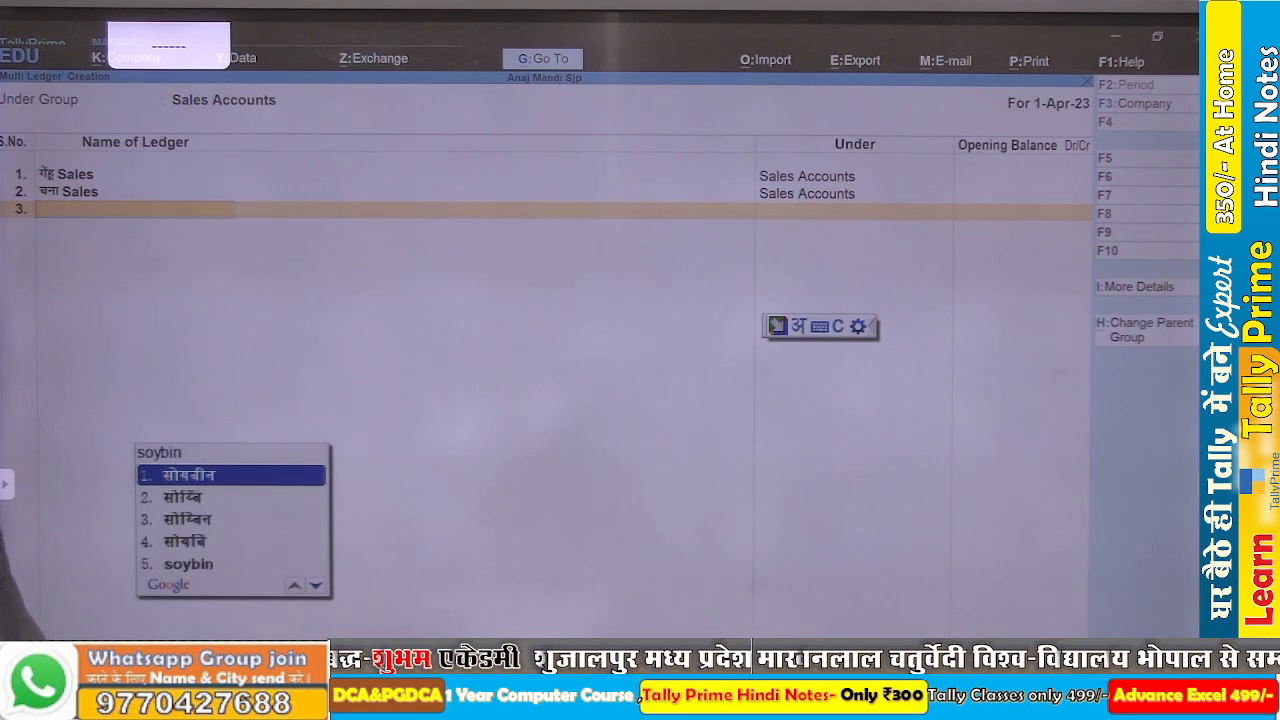
key("space")
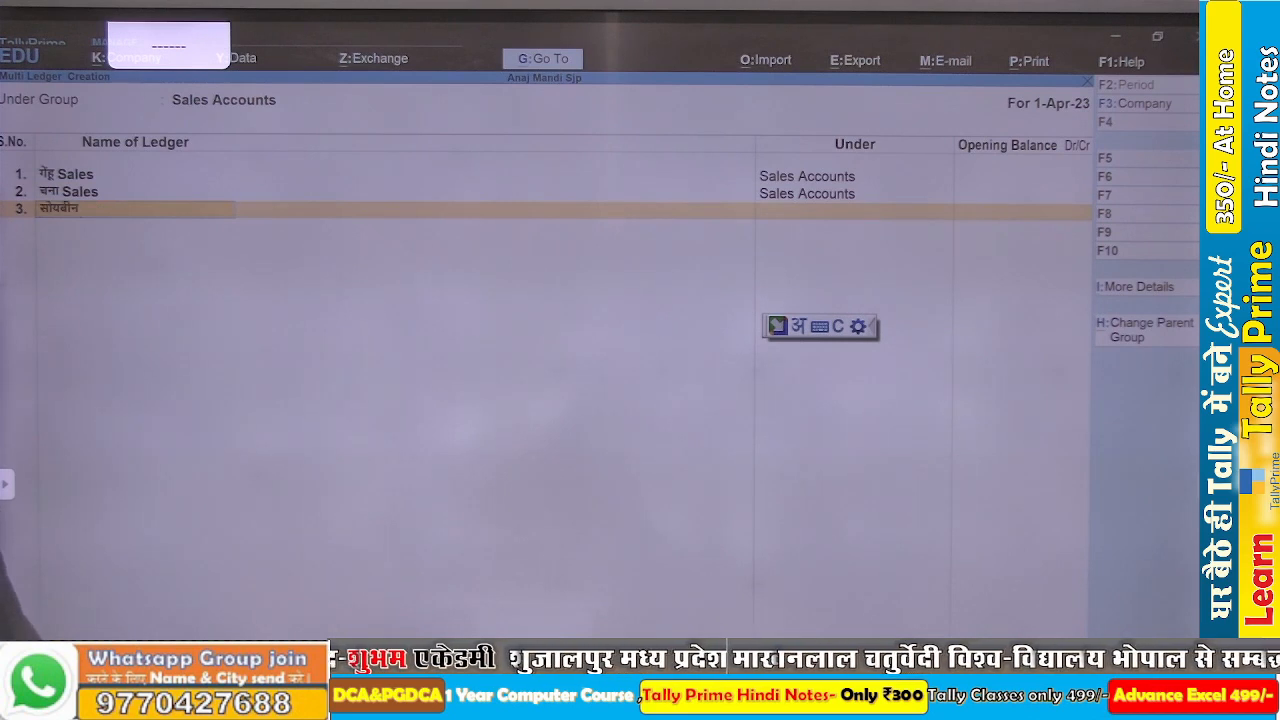
type("sales")
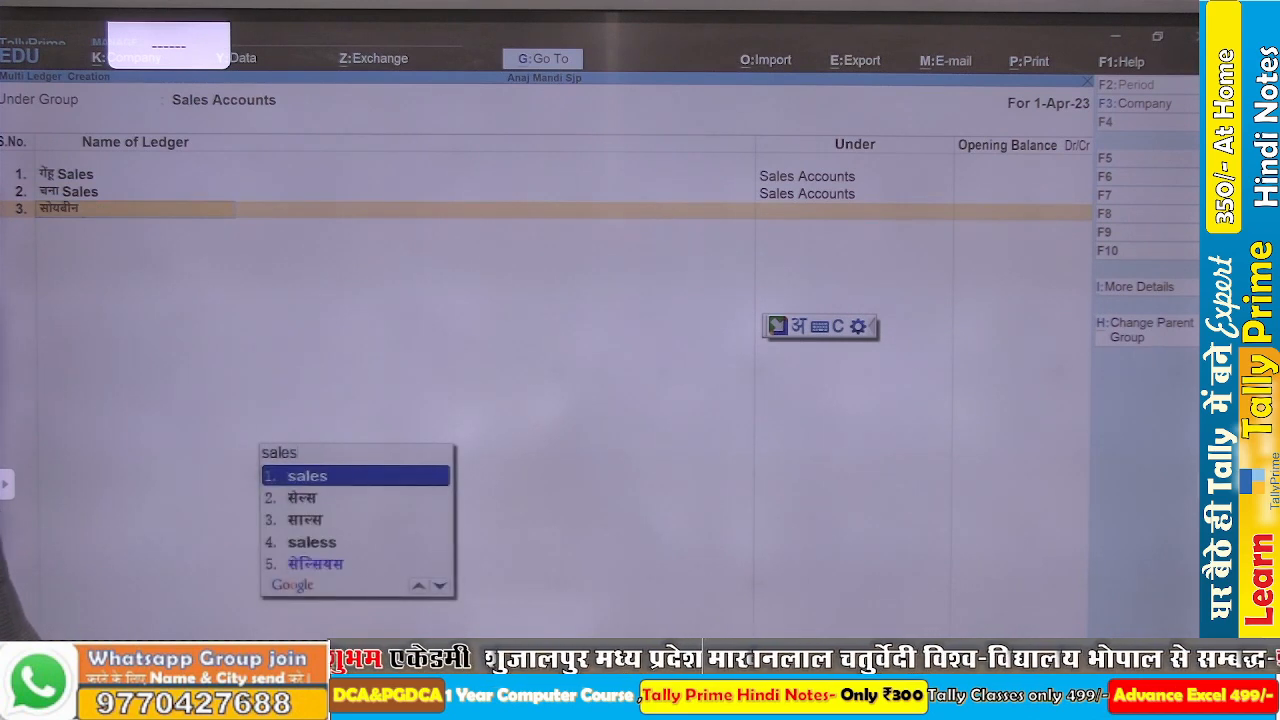
key("space")
key("Return")
key("Return")
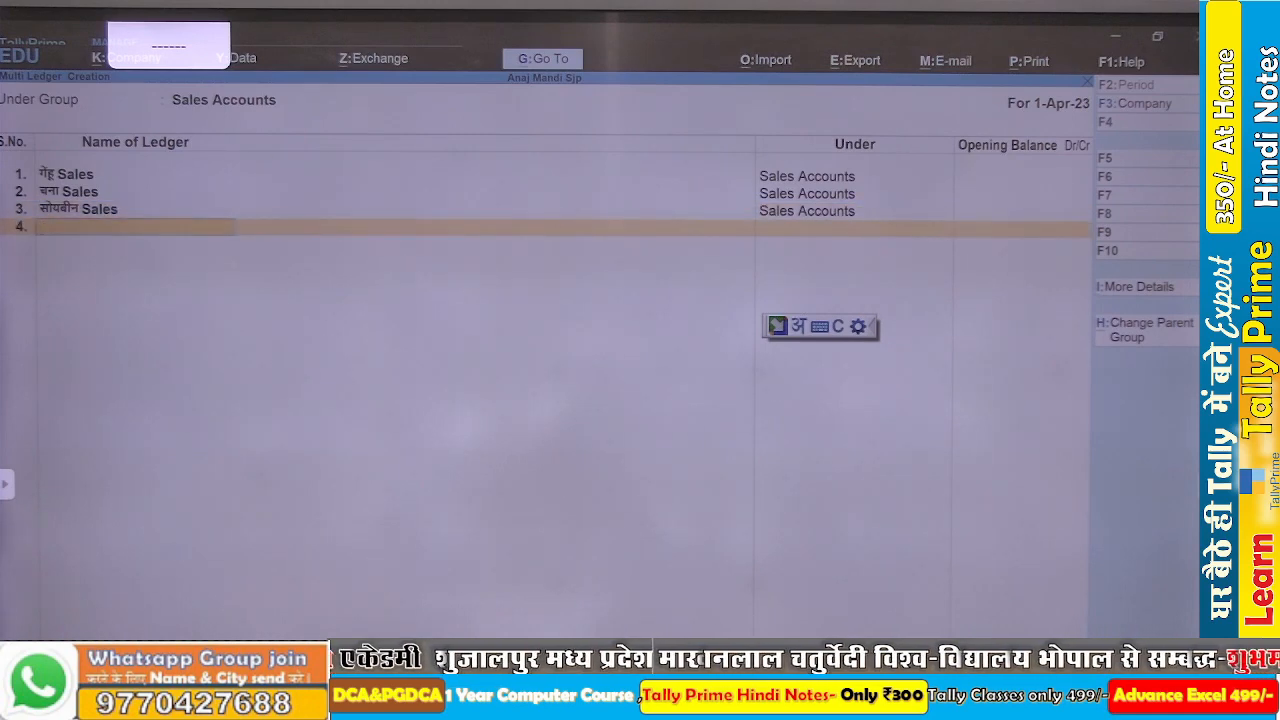
- Switch off Hindi input and save the ledgers created under Sales Accounts
key("super+space")
key("super+space")
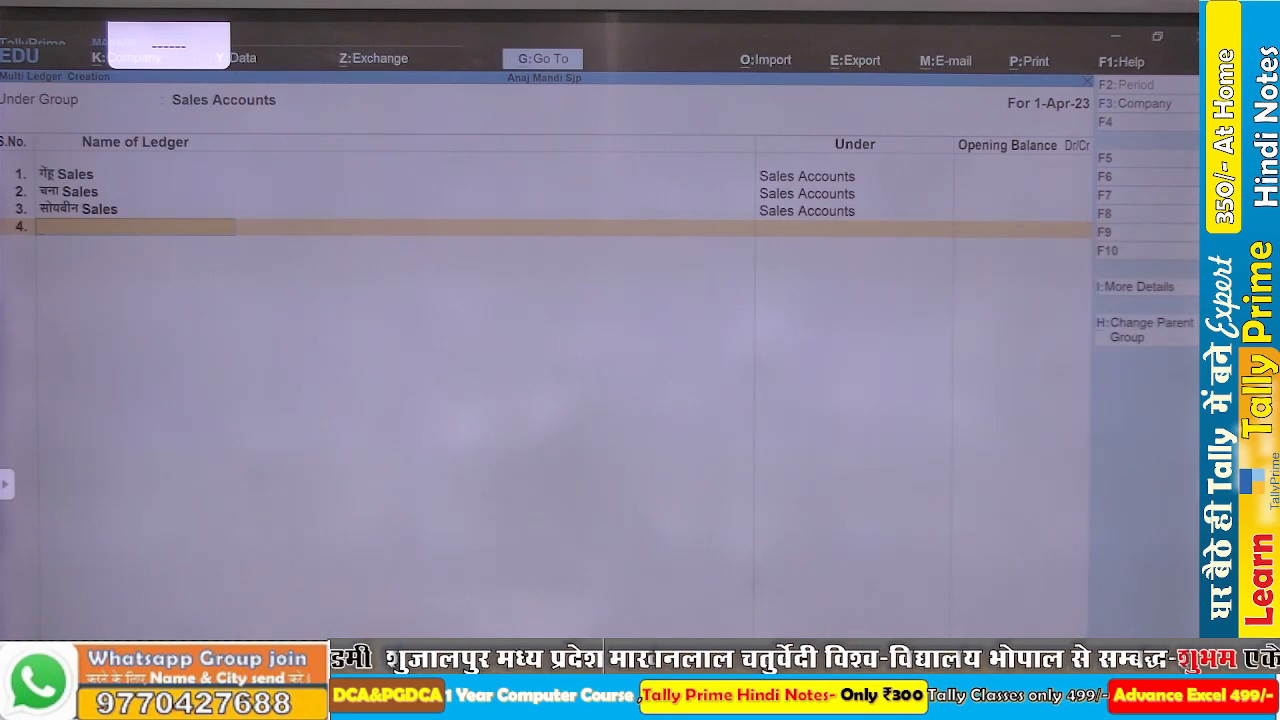
key("Return")
key("Return")
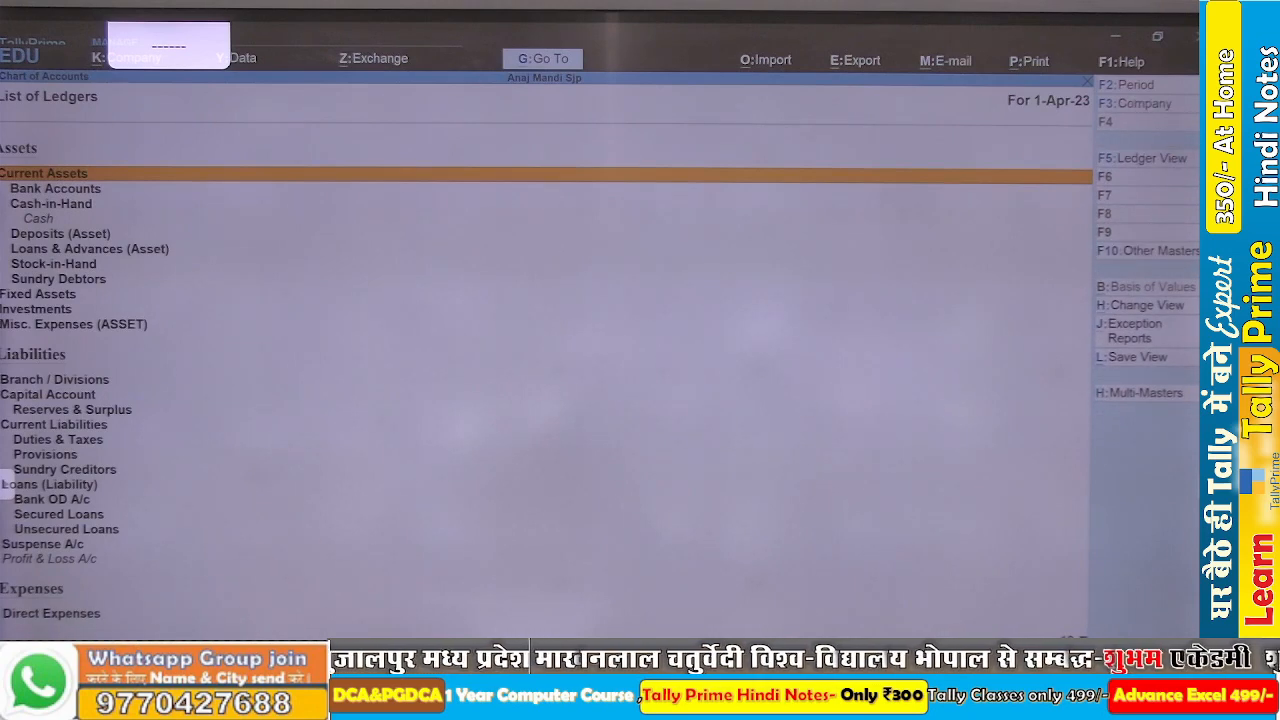
- Leave the chart of accounts and return to the Gateway of Tally
key("Escape")
key("Escape")
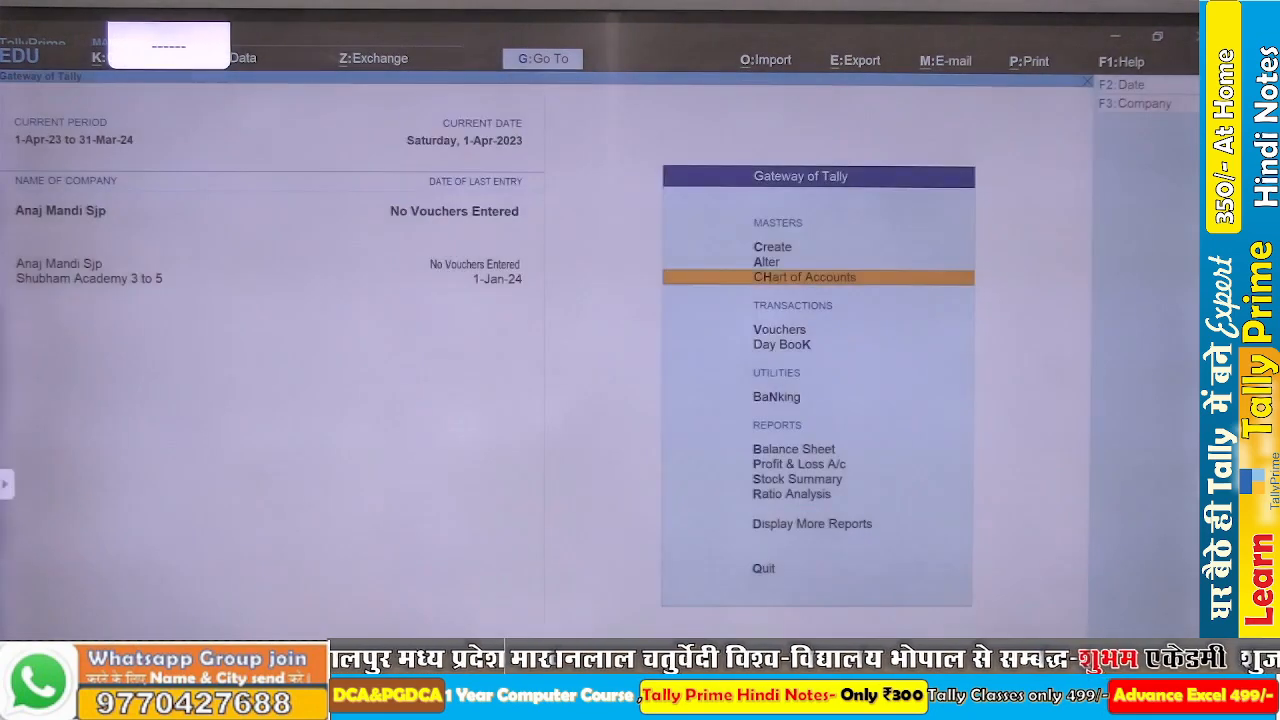
key("Escape")
key("Escape")
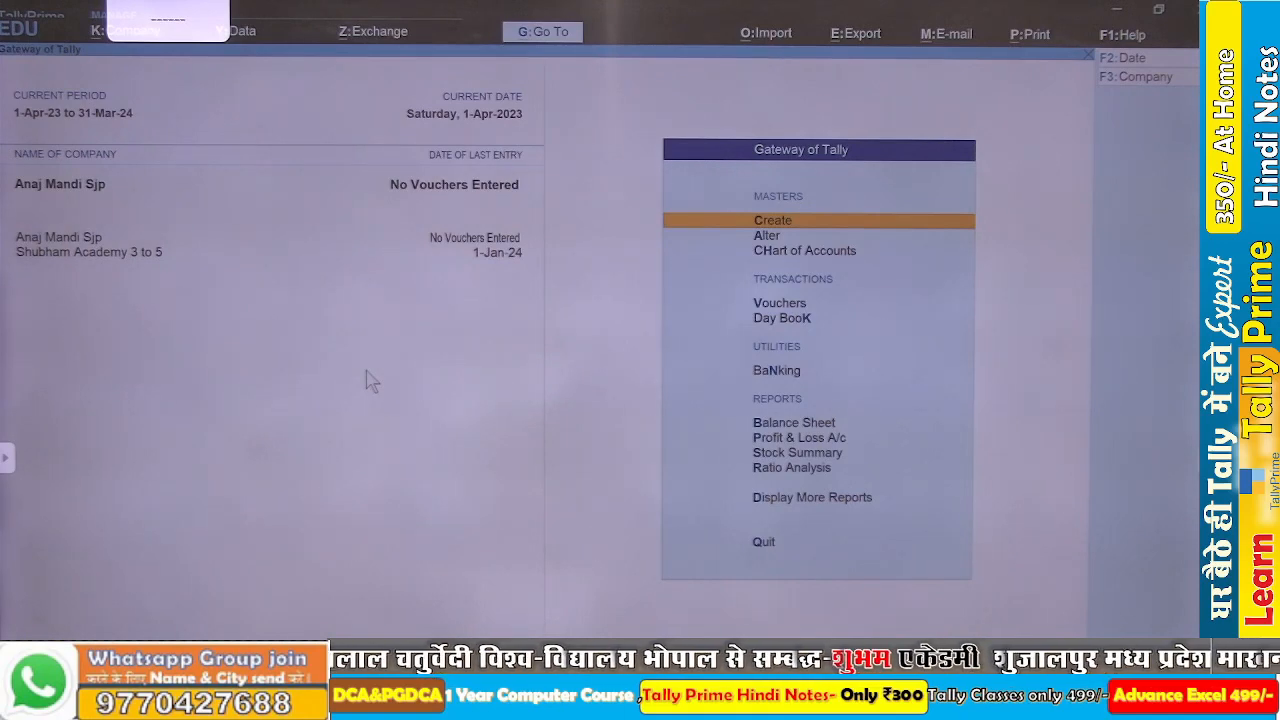
- Open the creation form for a new stock item from the inventory masters
key("Return")
key("Down")
key("Down")
key("Down")
key("Down")
key("Down")
key("Down")
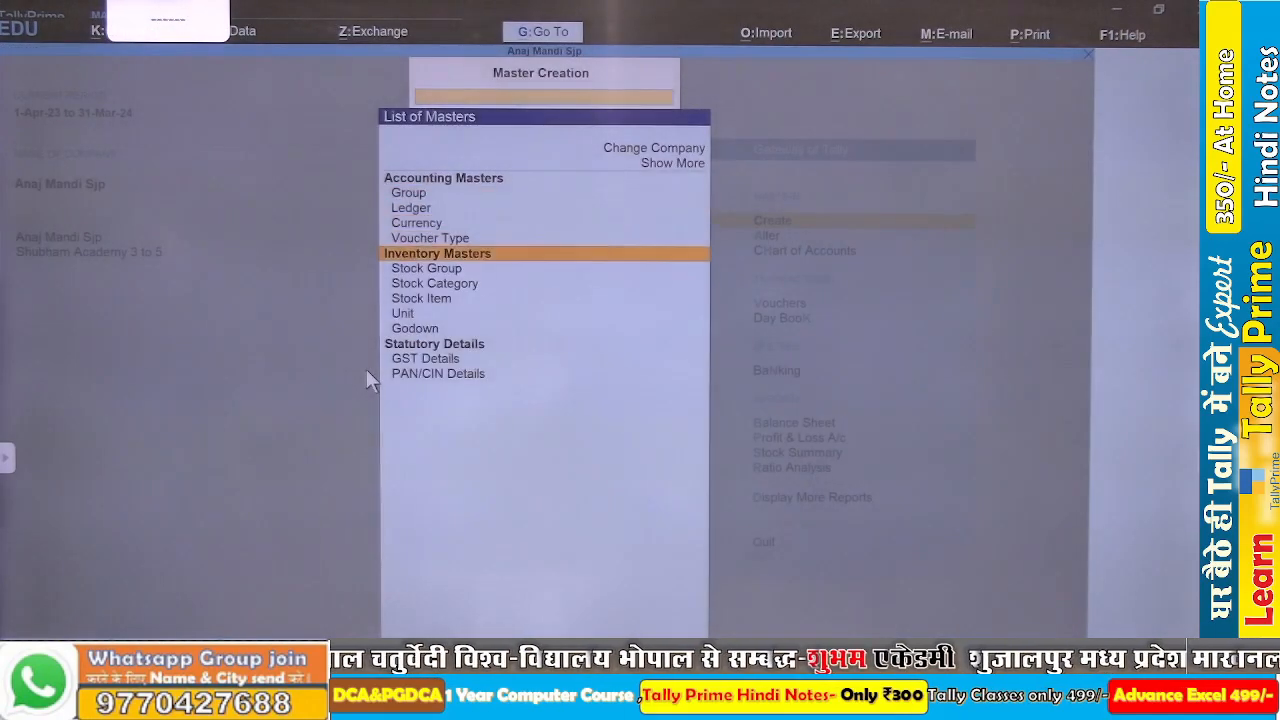
key("Return")
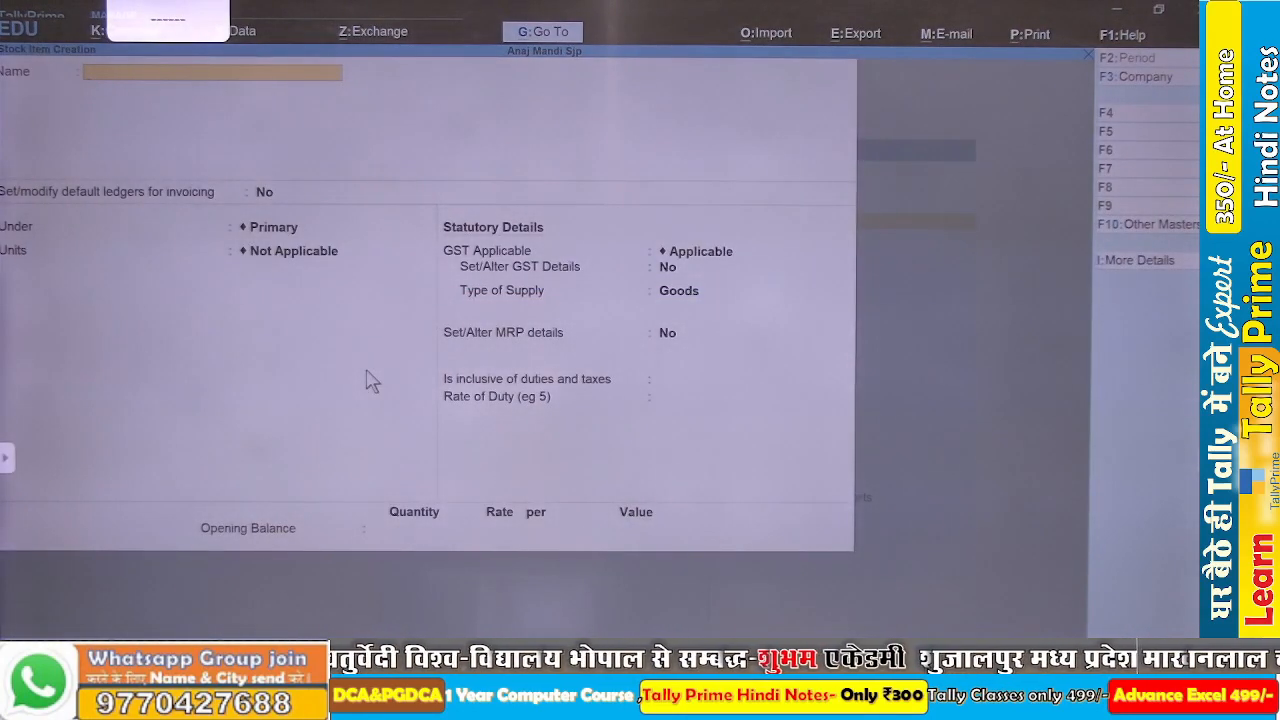
- Switch on Hindi input with Google Input Tools and enter गेंहू सरबती as the stock item's name
type("Ge")
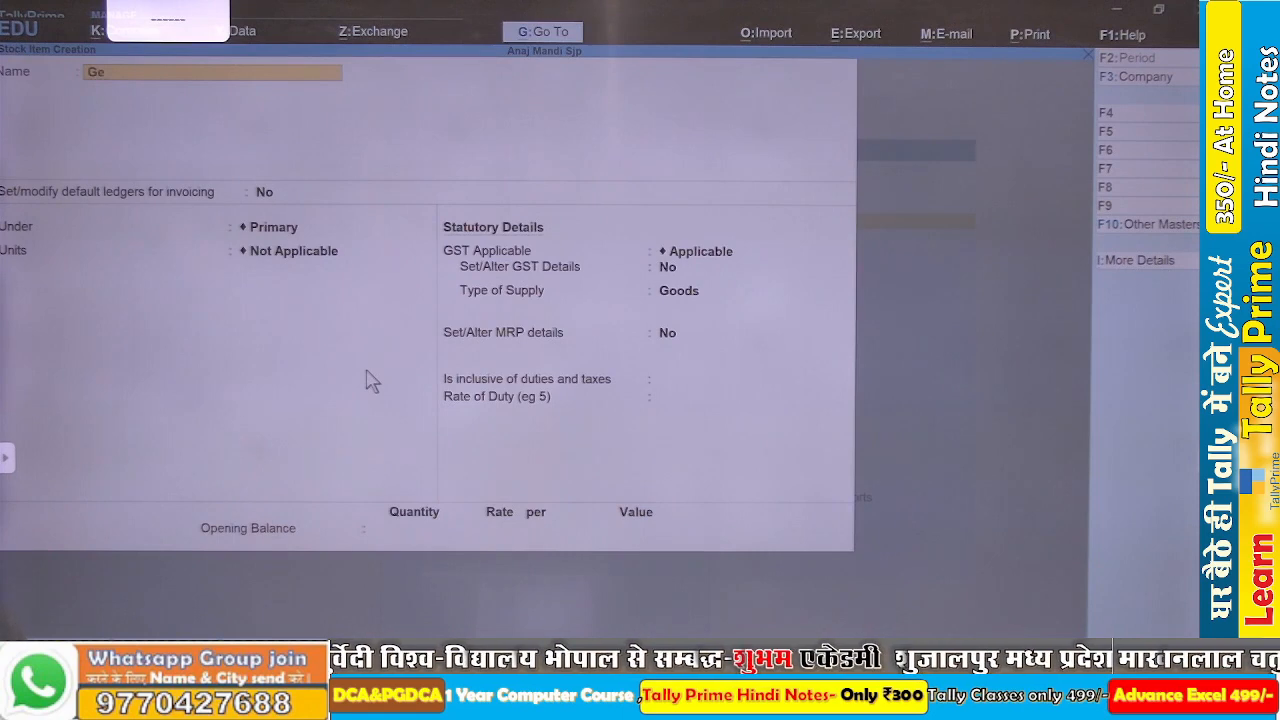
key("super+space")
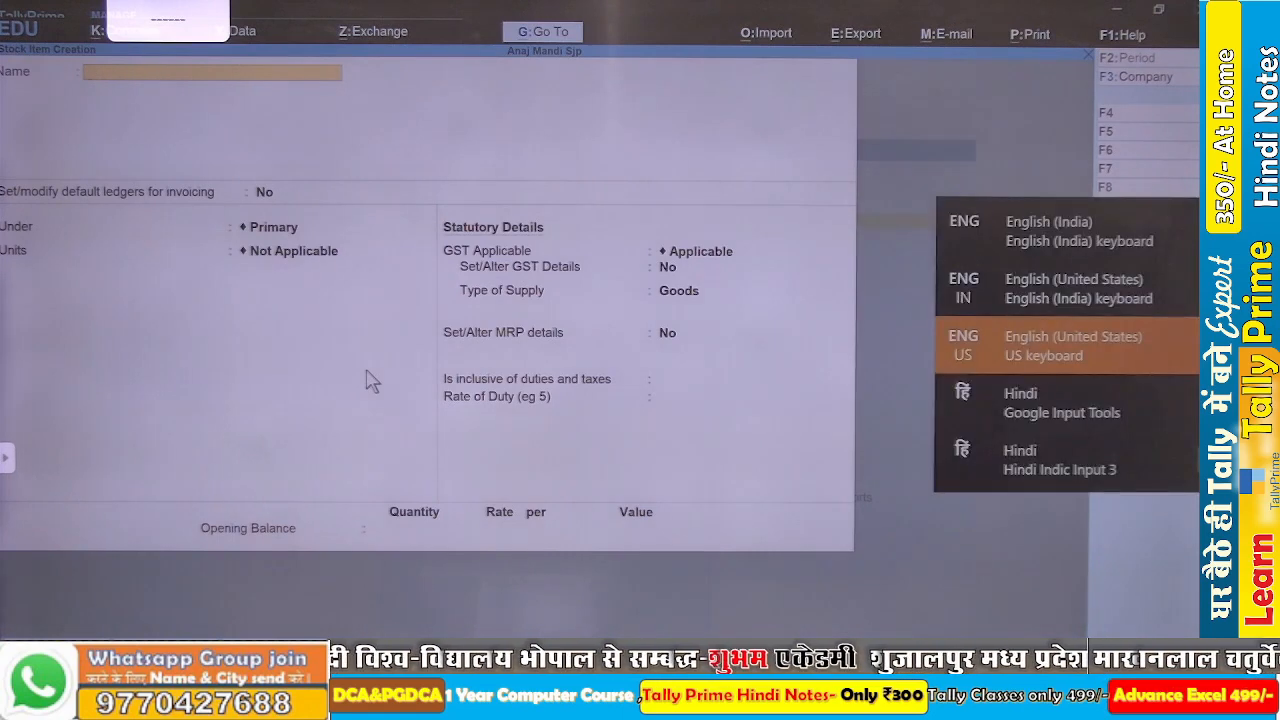
key("super+space")
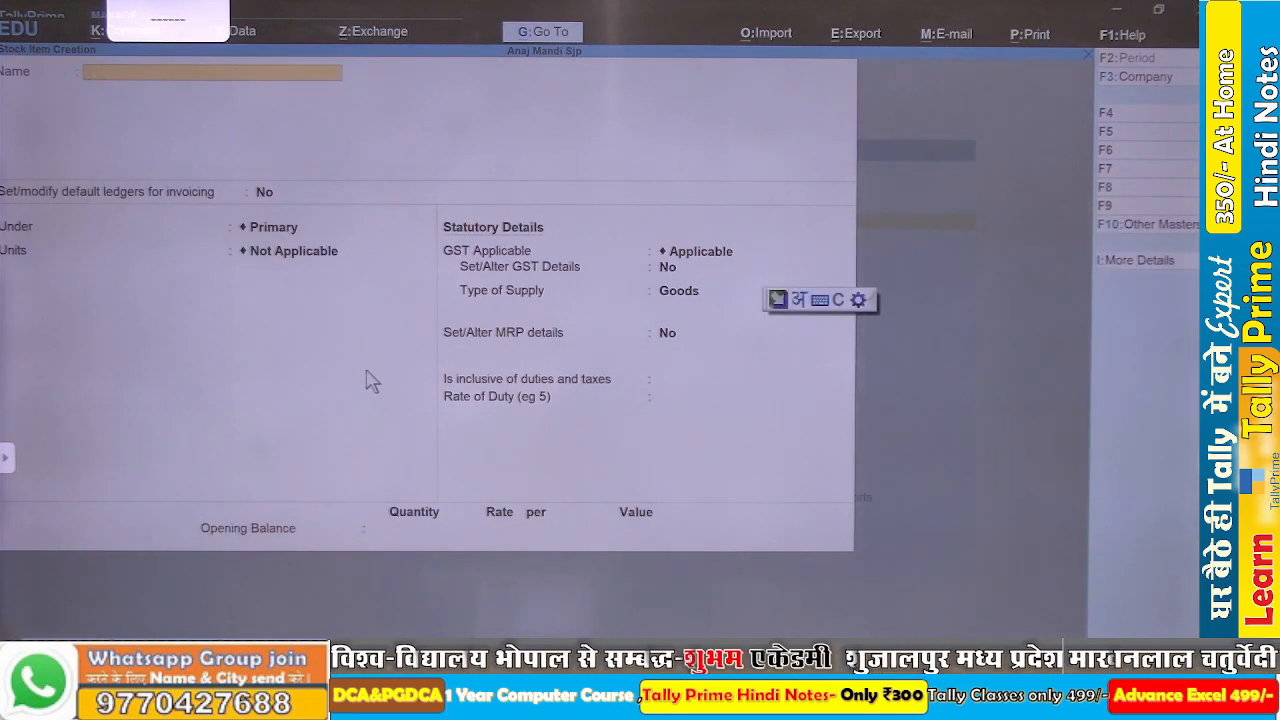
type("genhu")
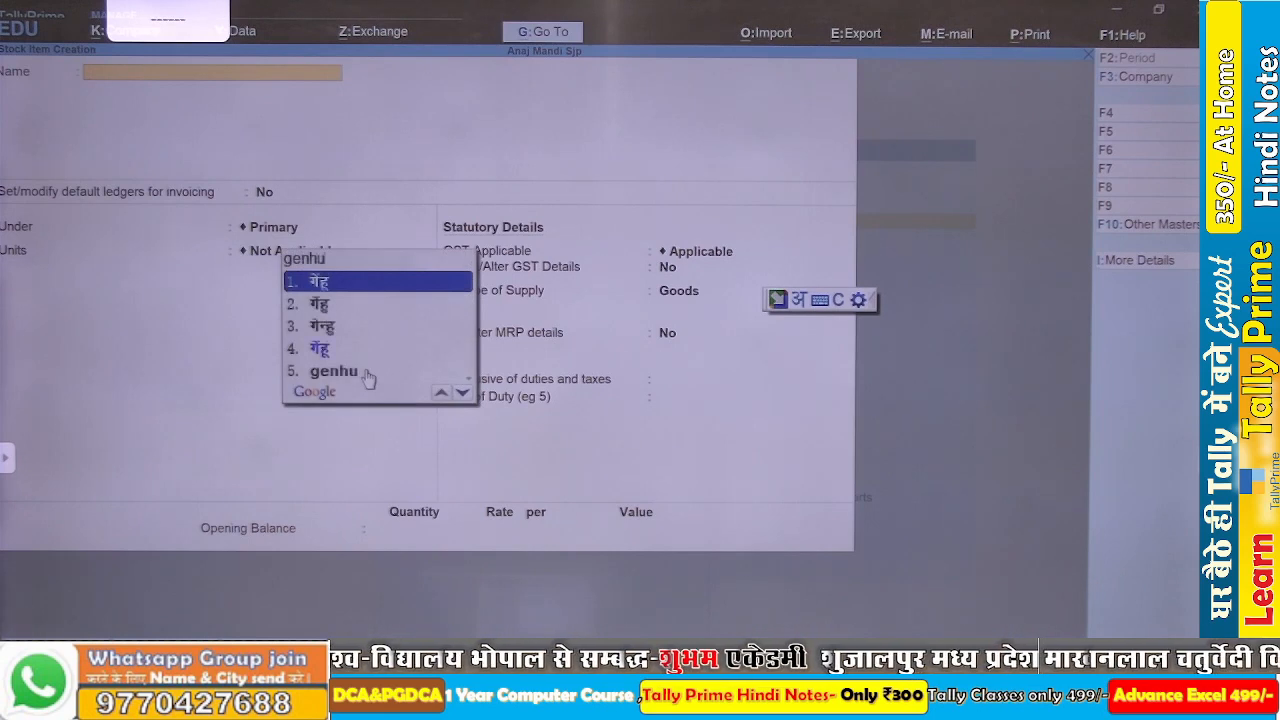
key("space")
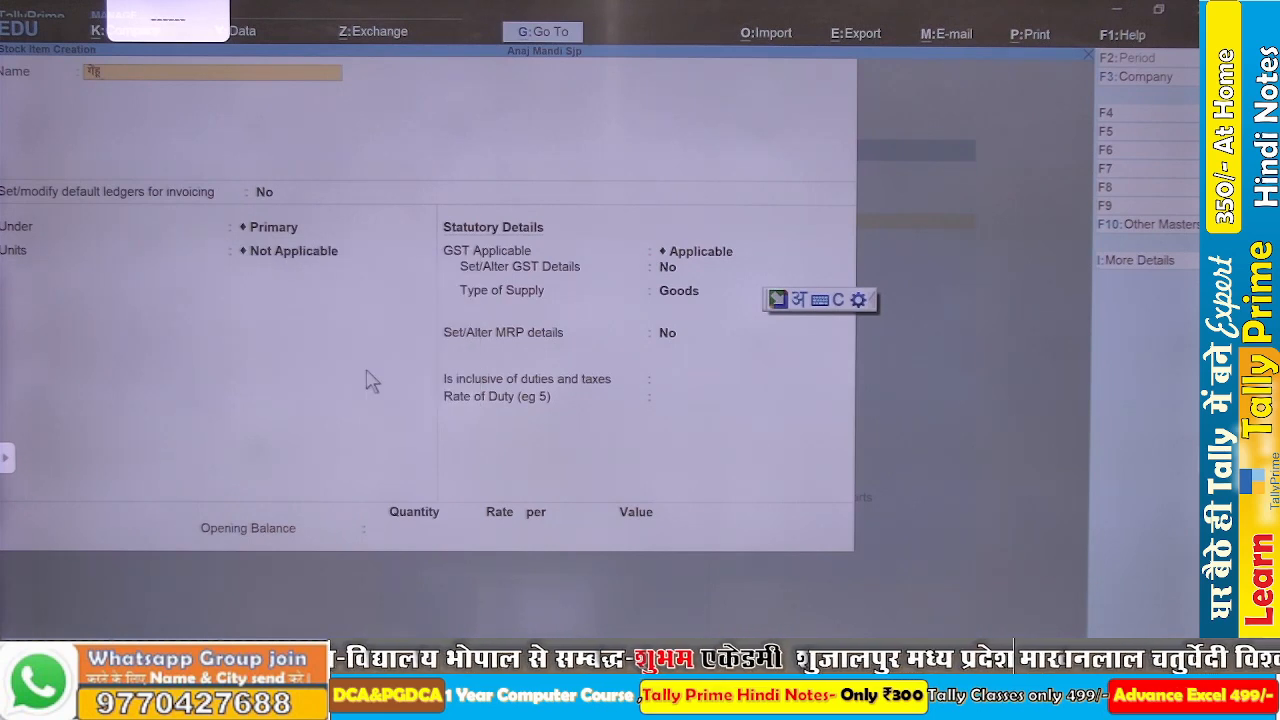
type("sarb")
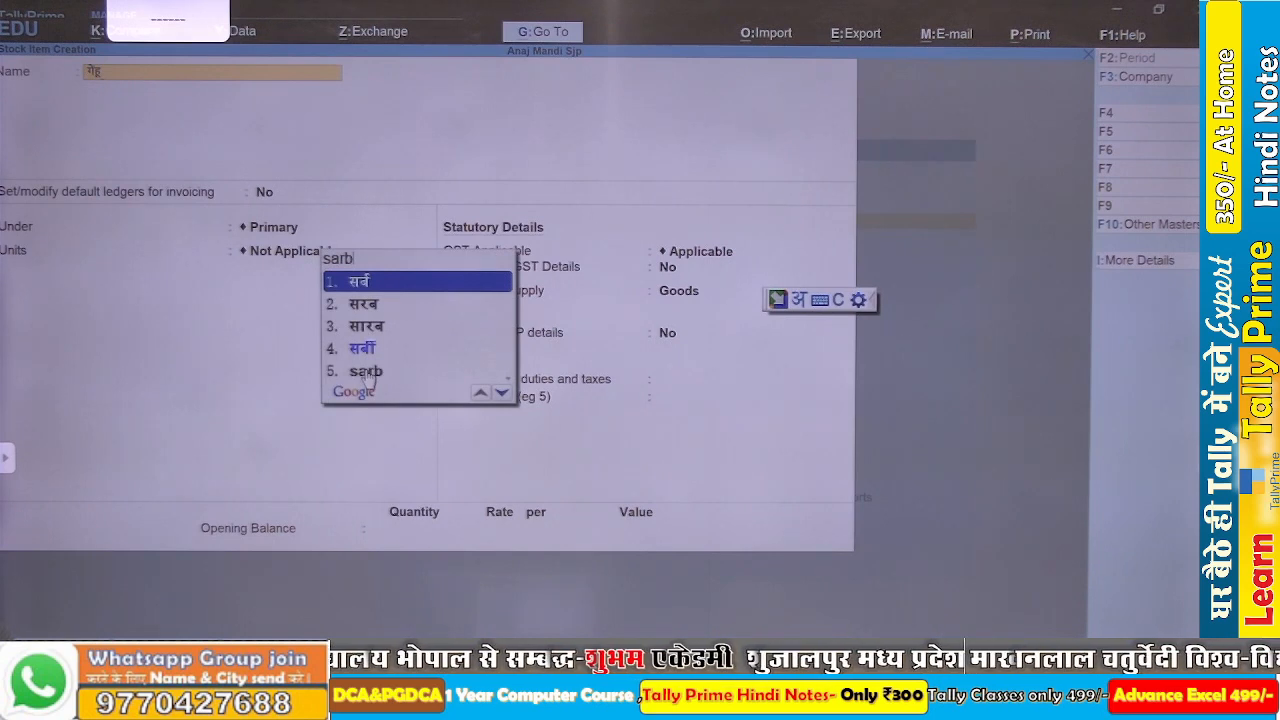
type("ati")
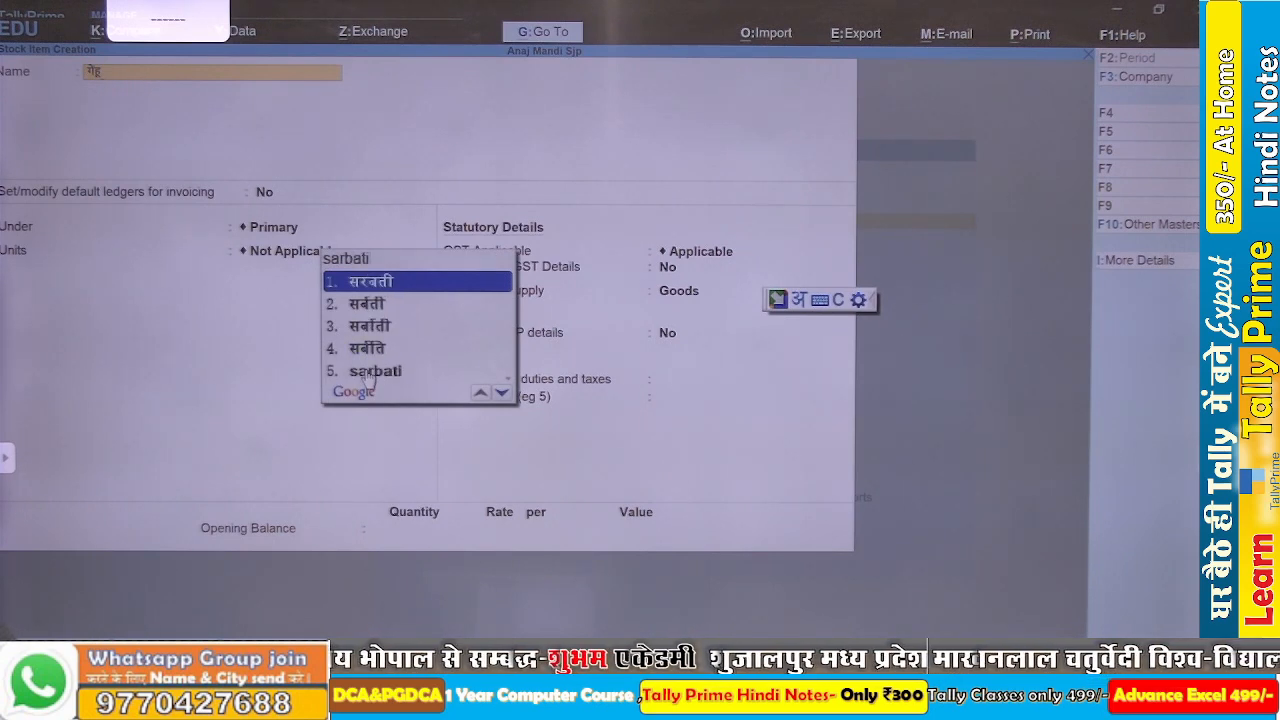
key("space")
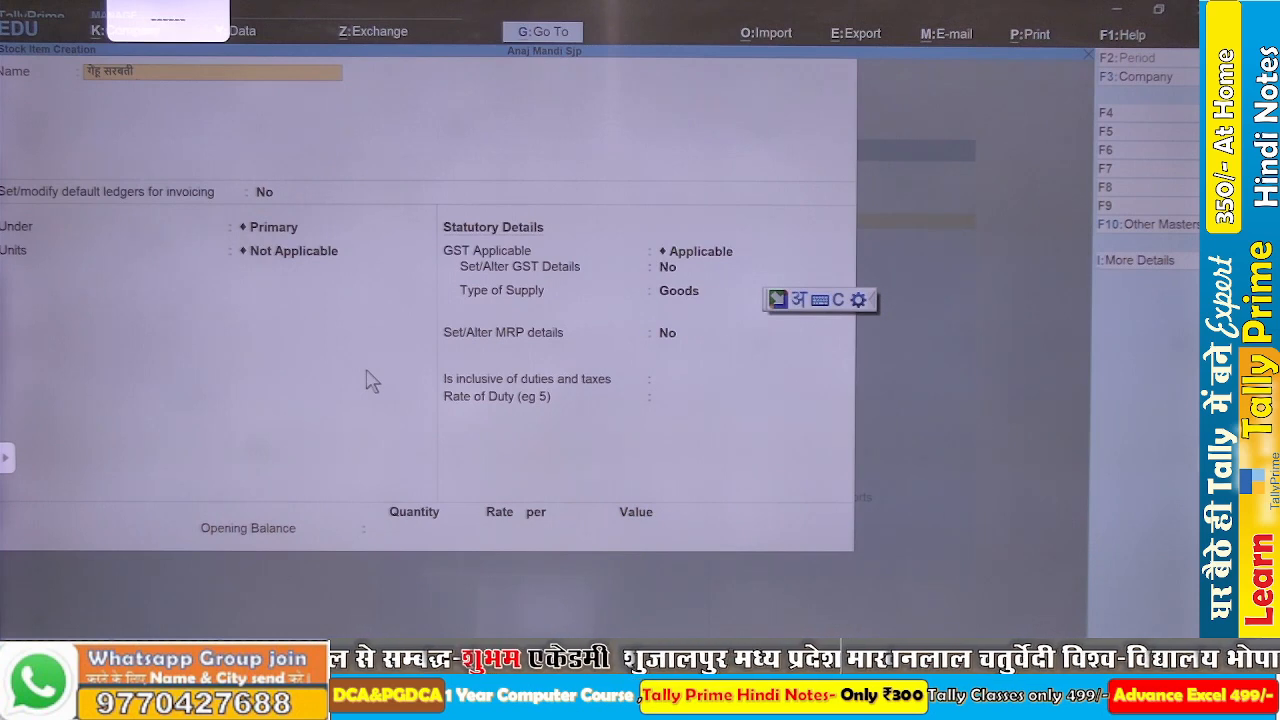
- Append the letter A to the stock item's name, accept the name and switch off Hindi input
type("A")
key("Down")
key("Down")
key("Down")
key("Down")
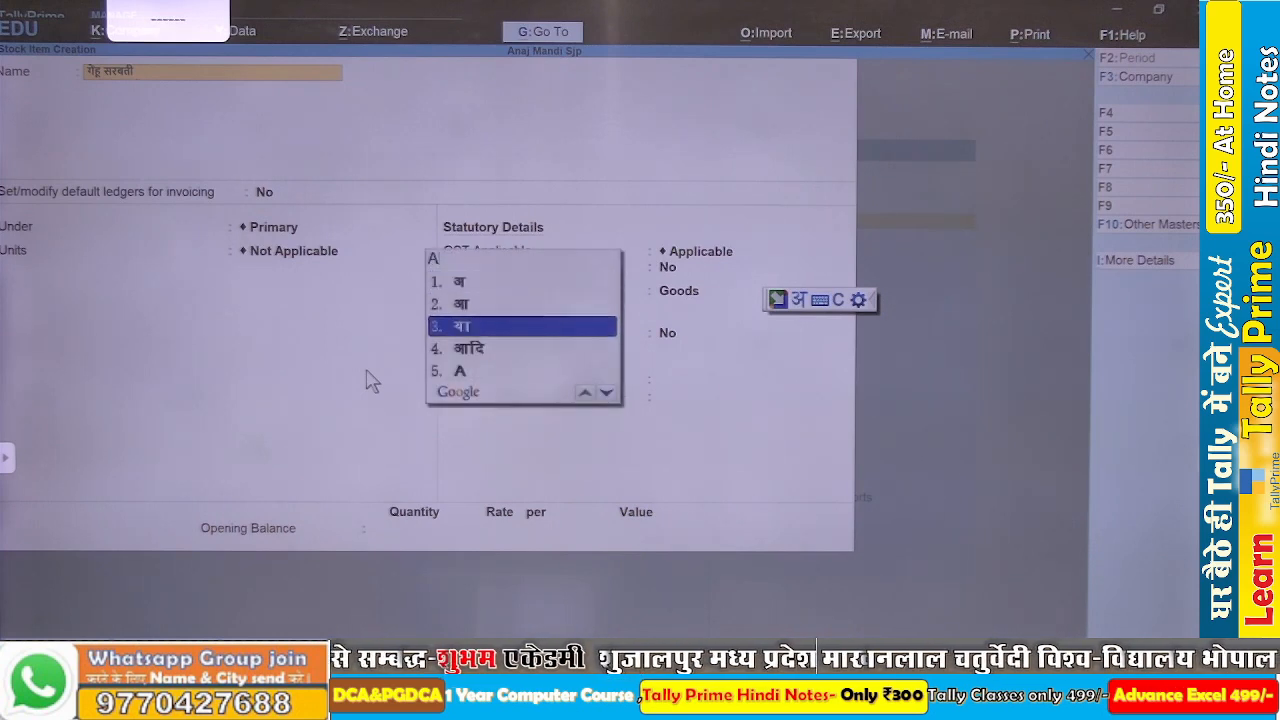
key("space")
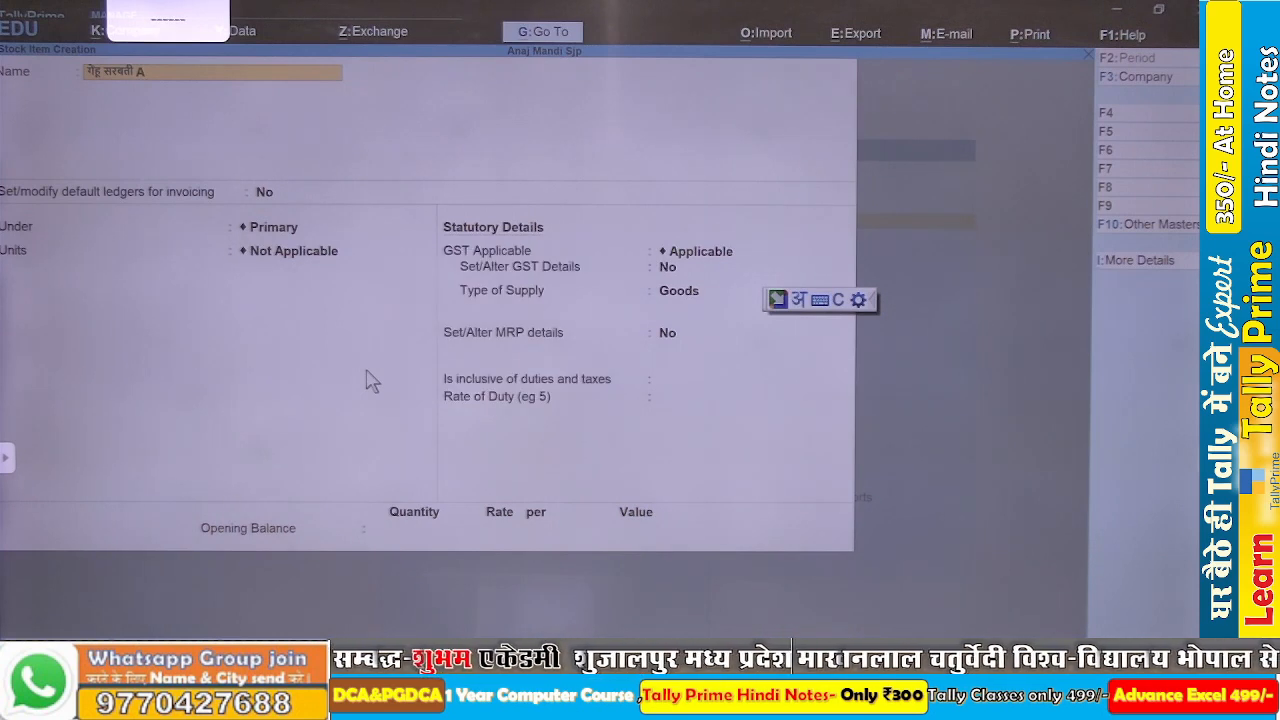
key("Return")
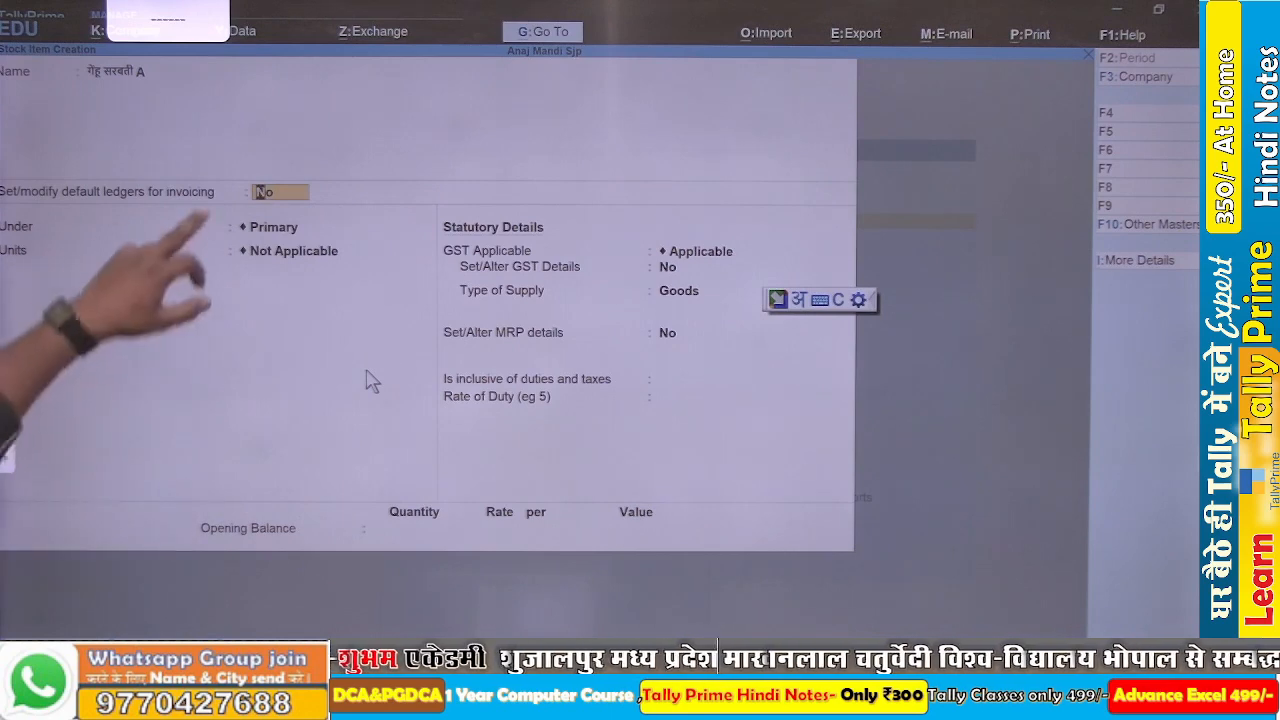
key("ctrl+g")
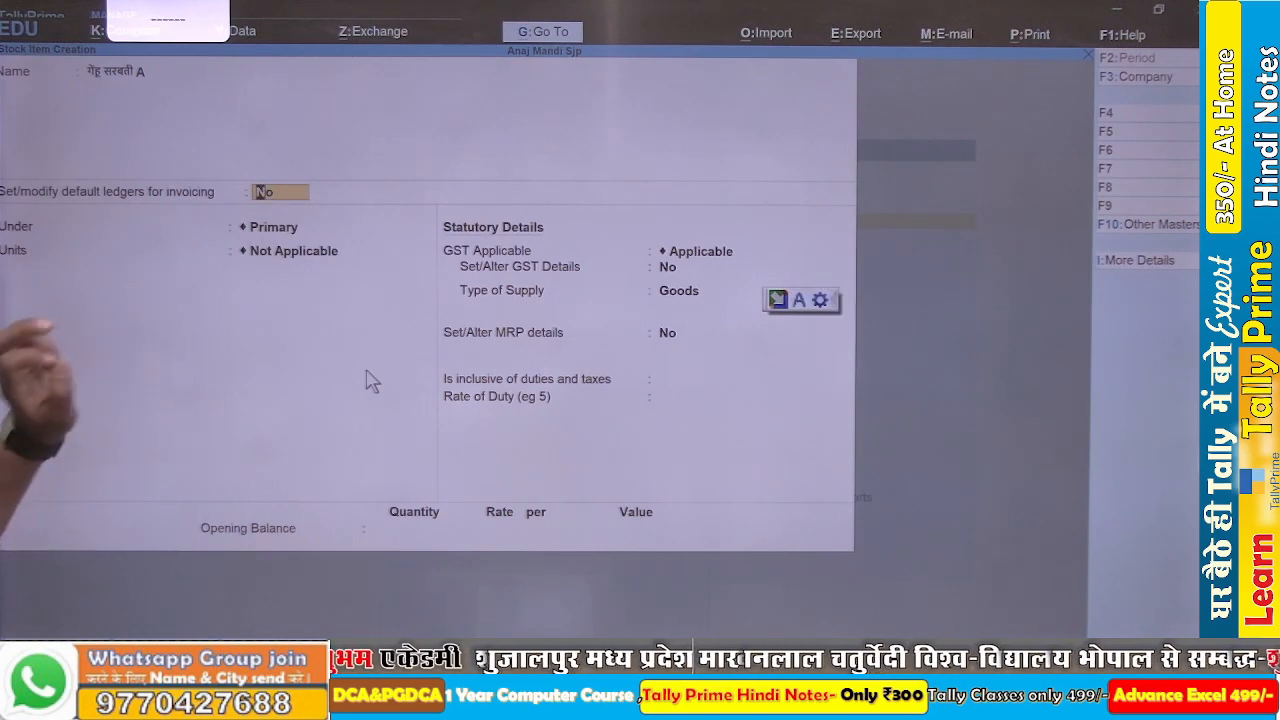
key("super+space")
key("super+space")
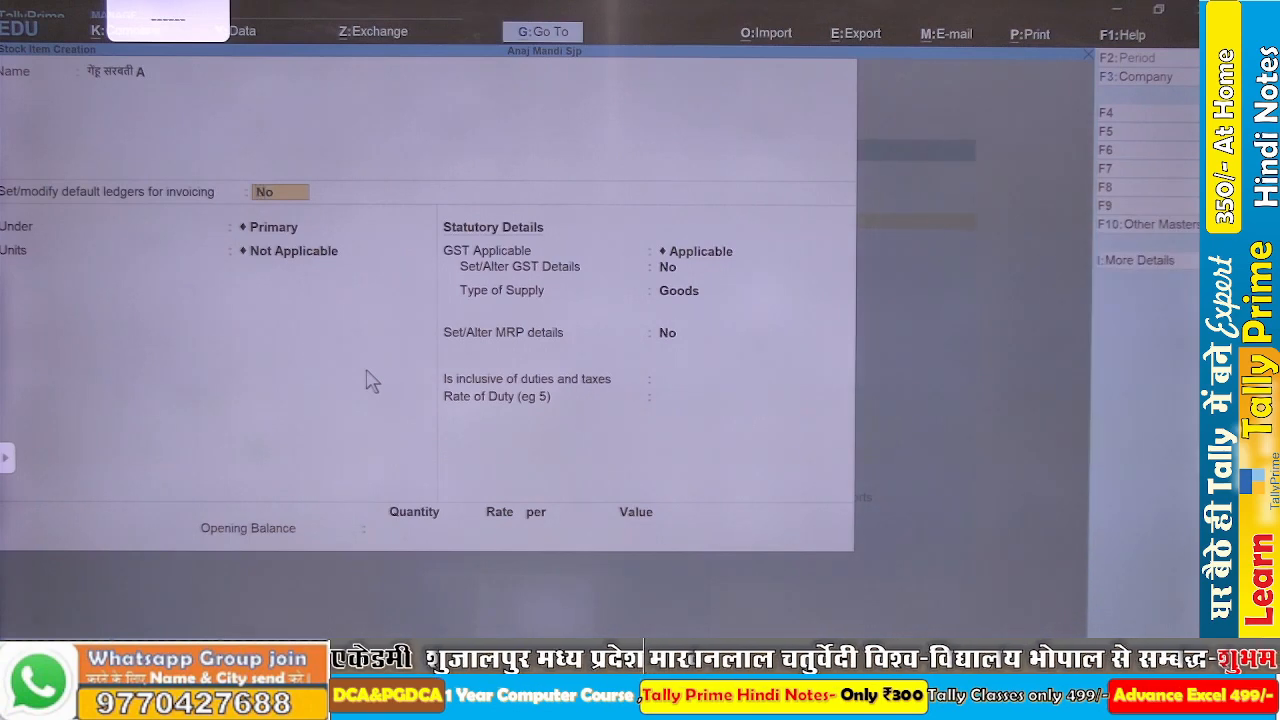
- Check the stock item configuration options, close them unchanged and enable setting default ledgers for invoicing
key("F12")
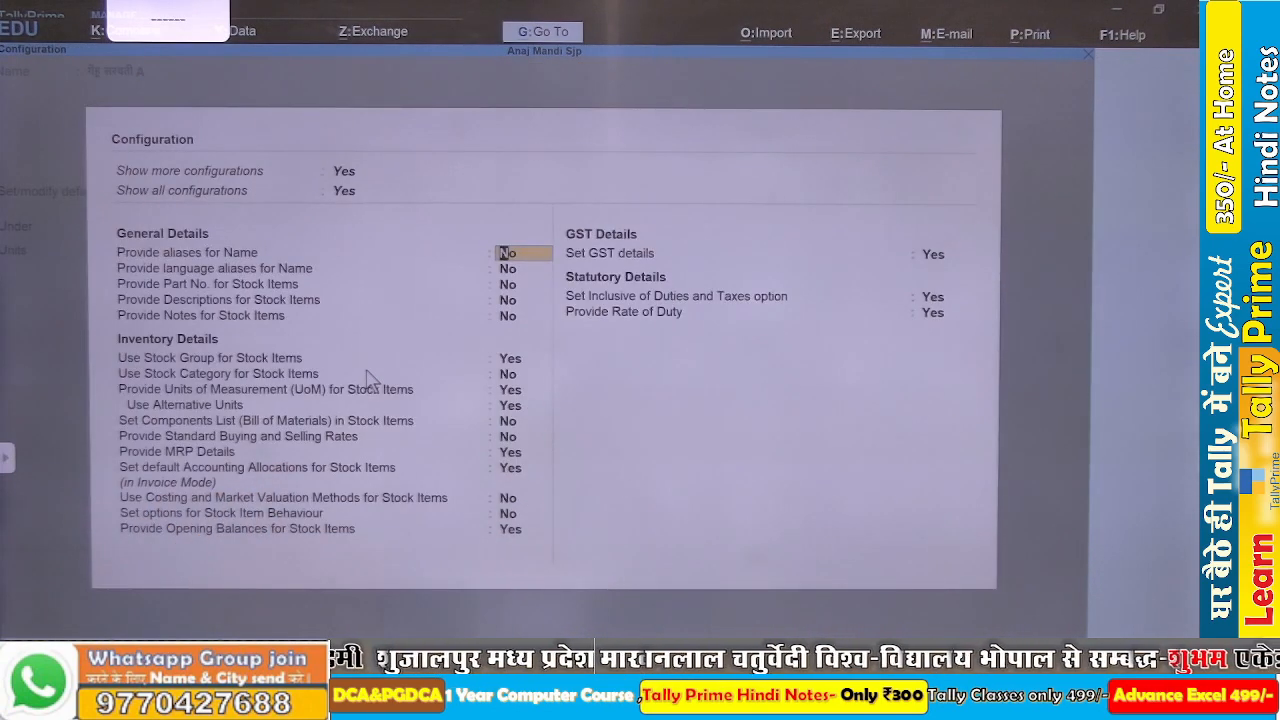
key("Escape")
type("y")
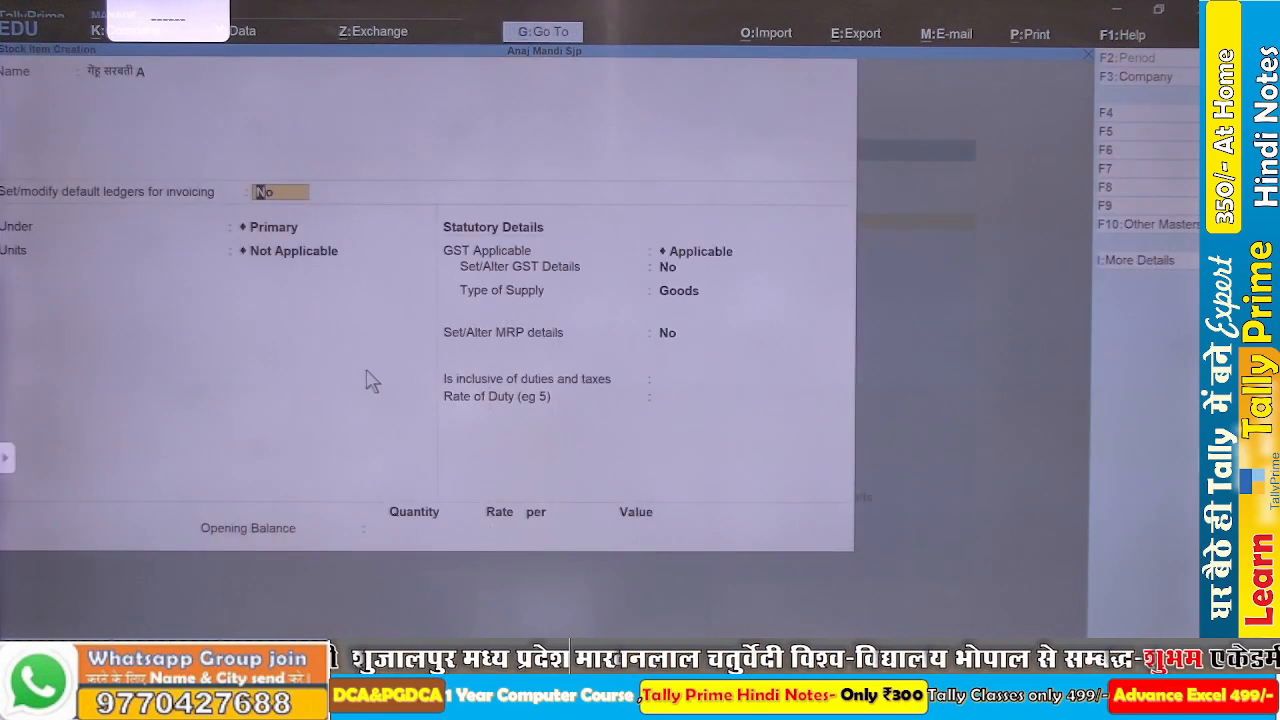
key("Return")
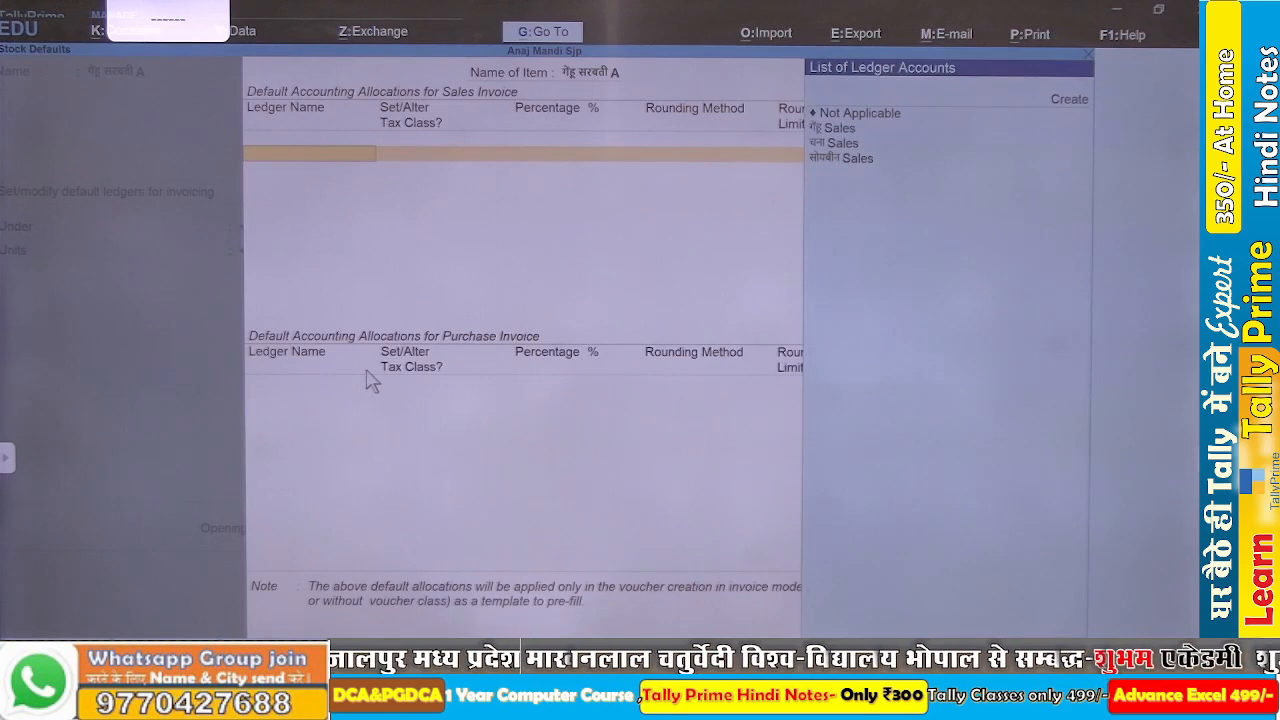
- Allocate गेंहू Sales at 100 % for sales invoices and गेंहूpurchase for purchase invoices, and accept the stock defaults
key("Down")
key("Return")
key("Return")
key("Return")
key("Return")
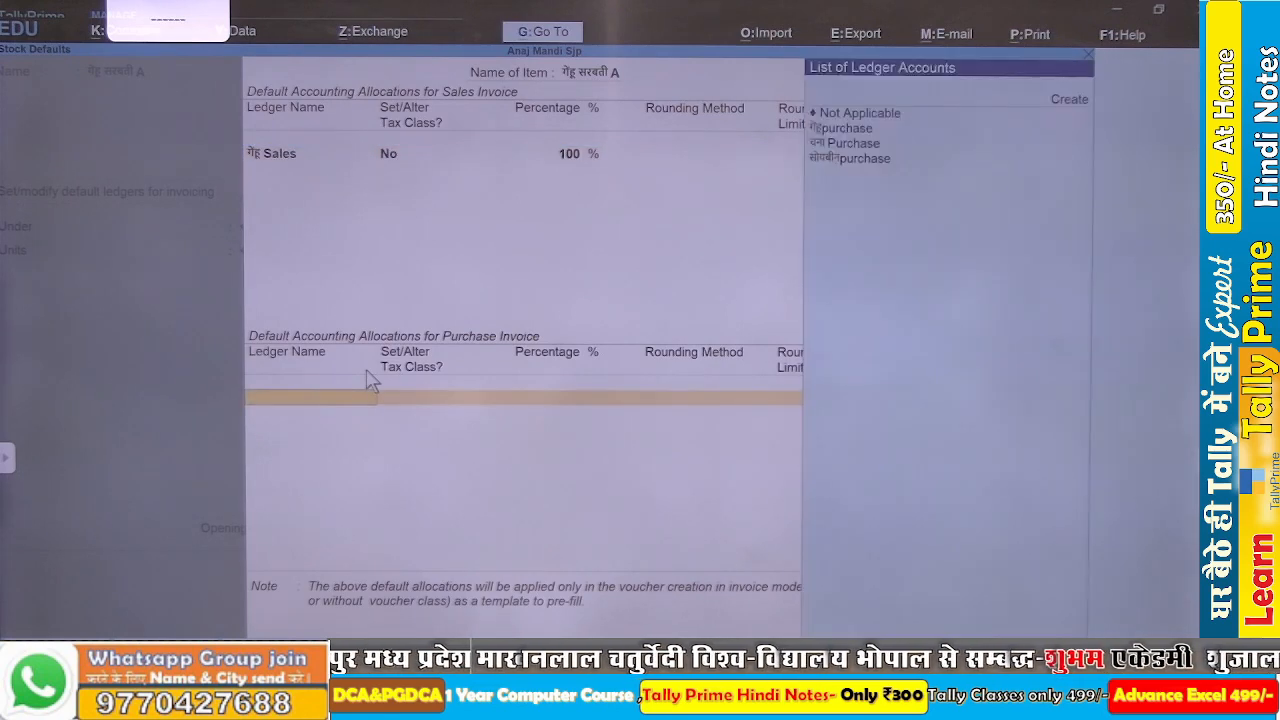
key("Down")
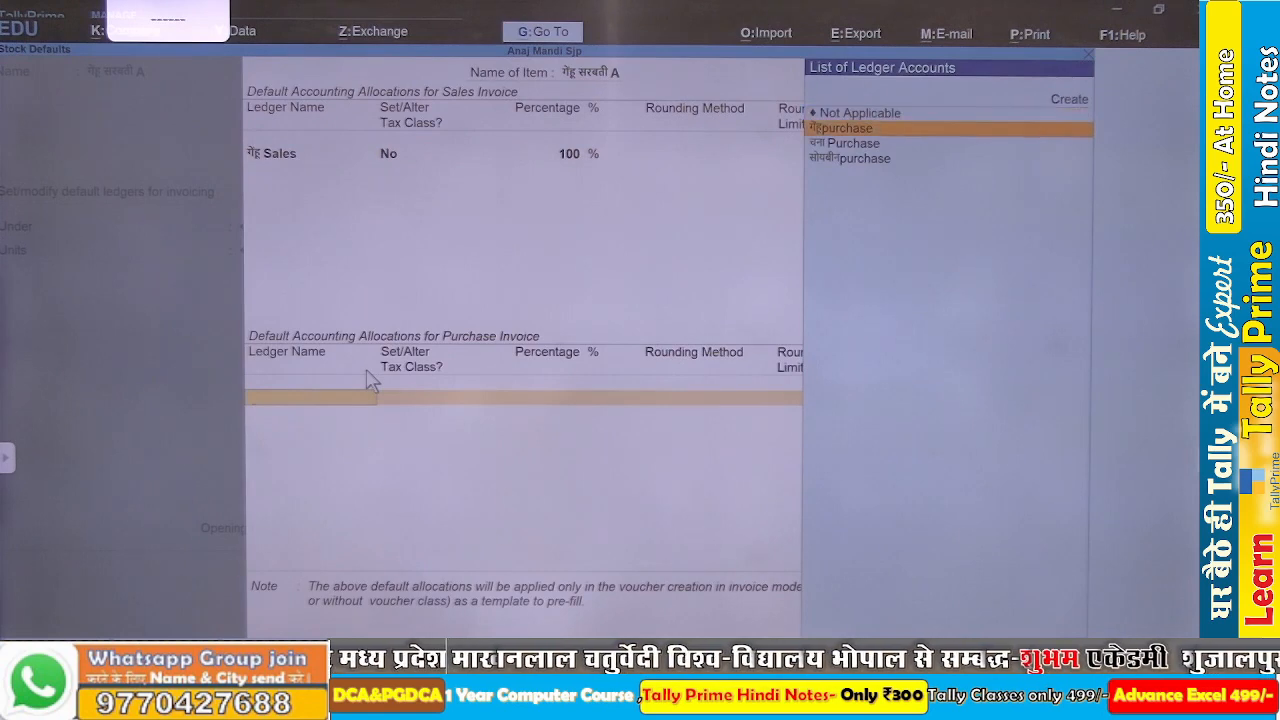
key("Return")
key("ctrl+a")
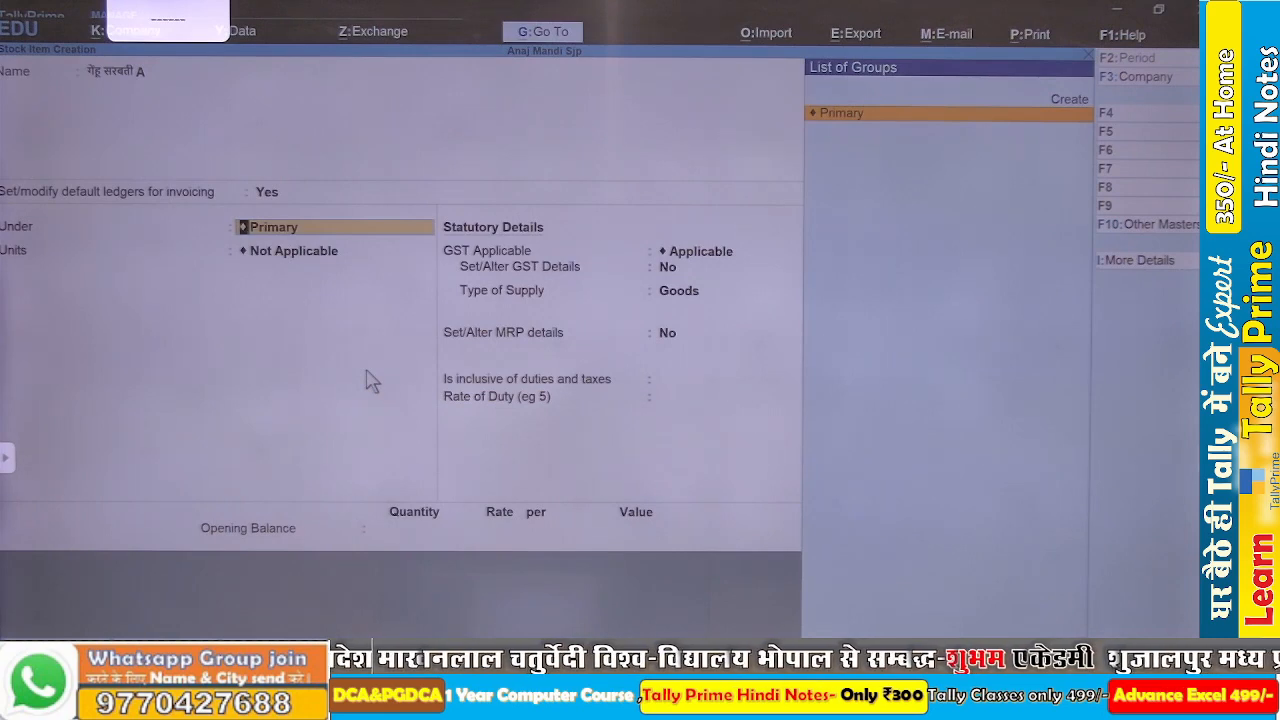
- Start a new stock group for the item and name it गेंहू using Hindi input
key("alt+c")
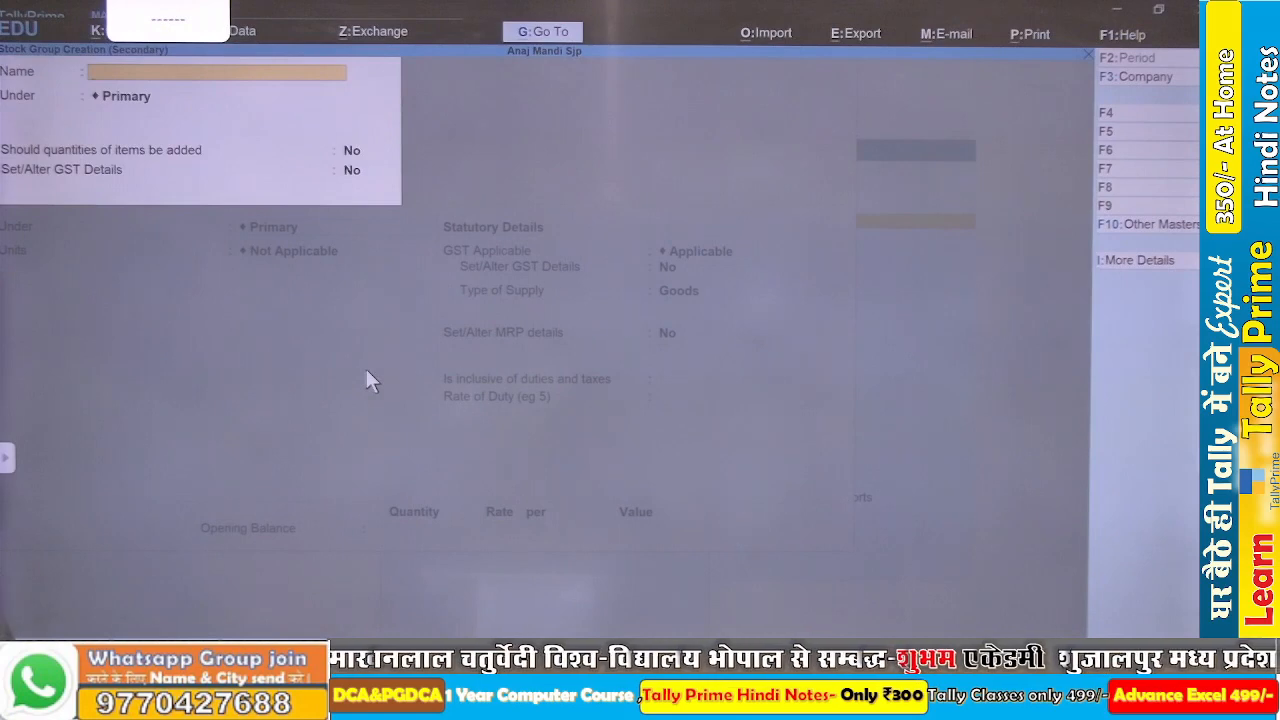
key("super+space")
key("super+space")
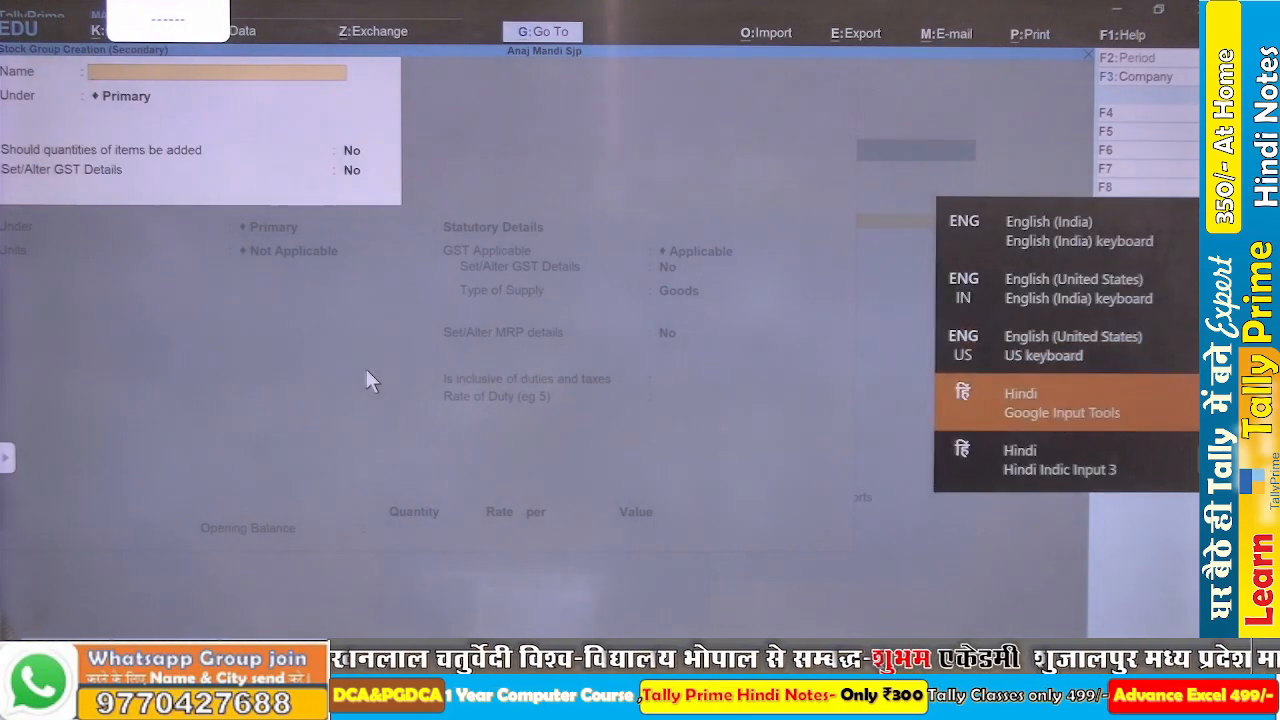
type("ge")
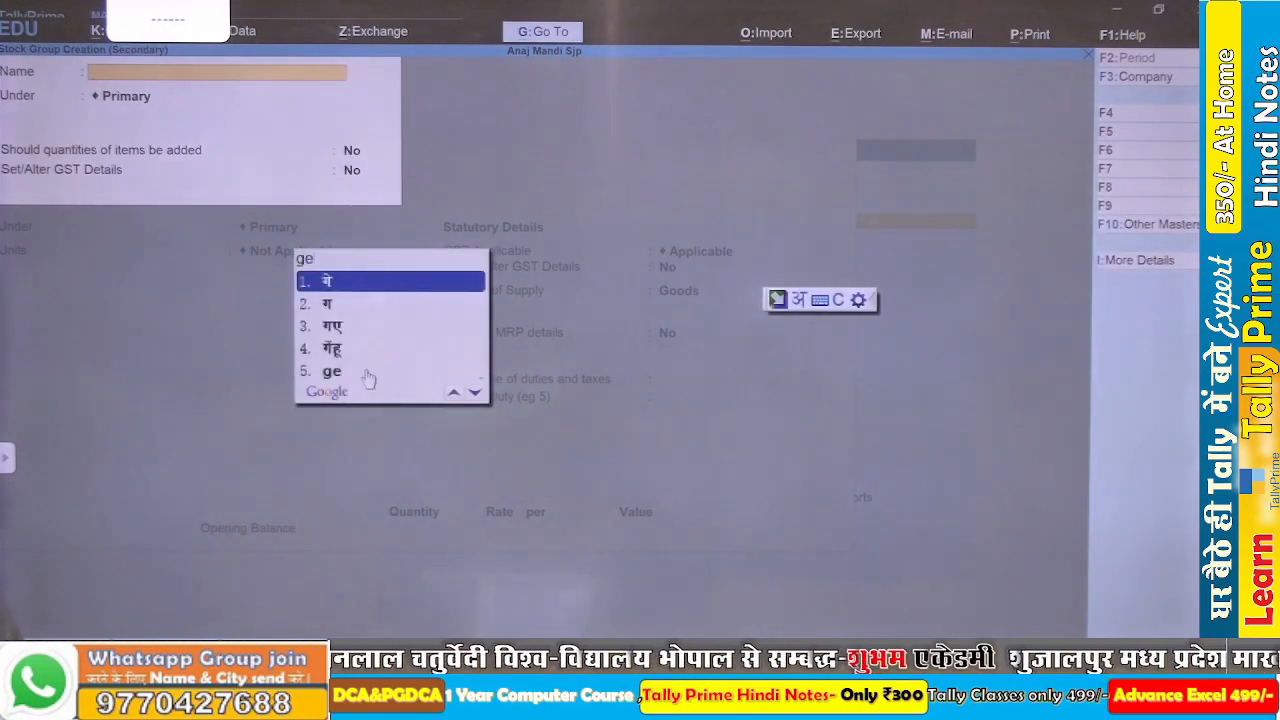
type("hun")
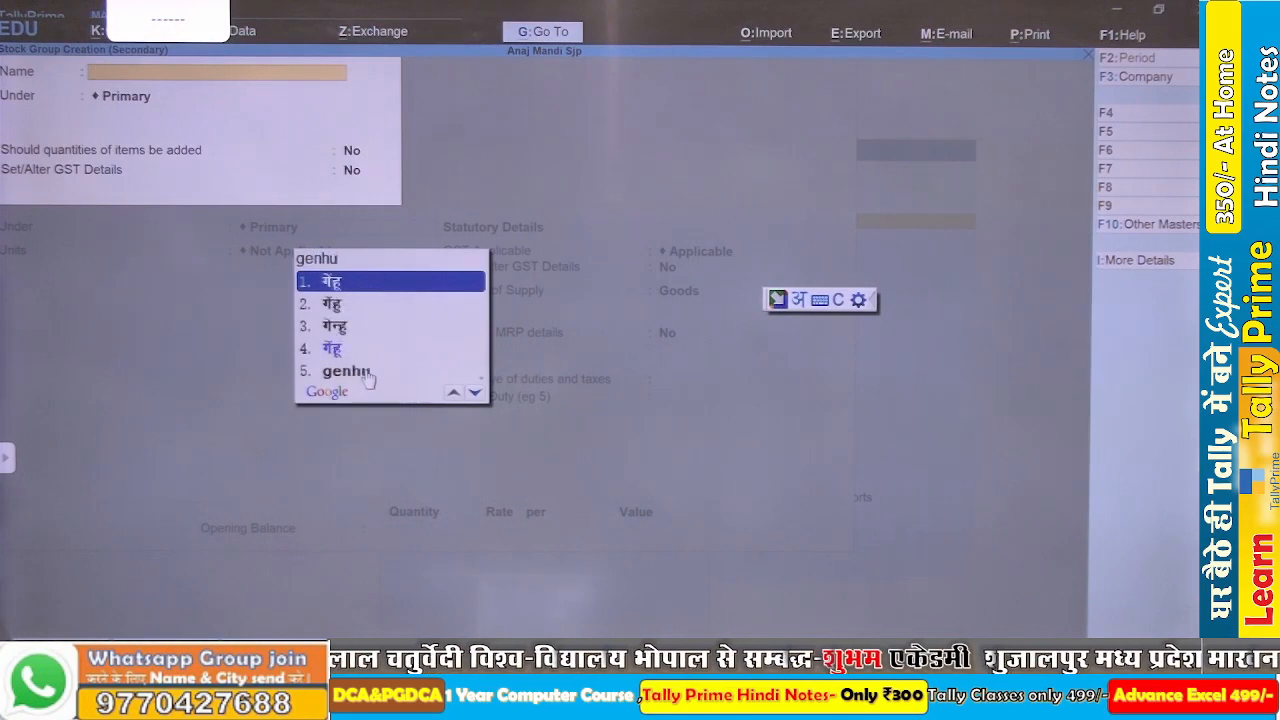
key("space")
key("super+space")
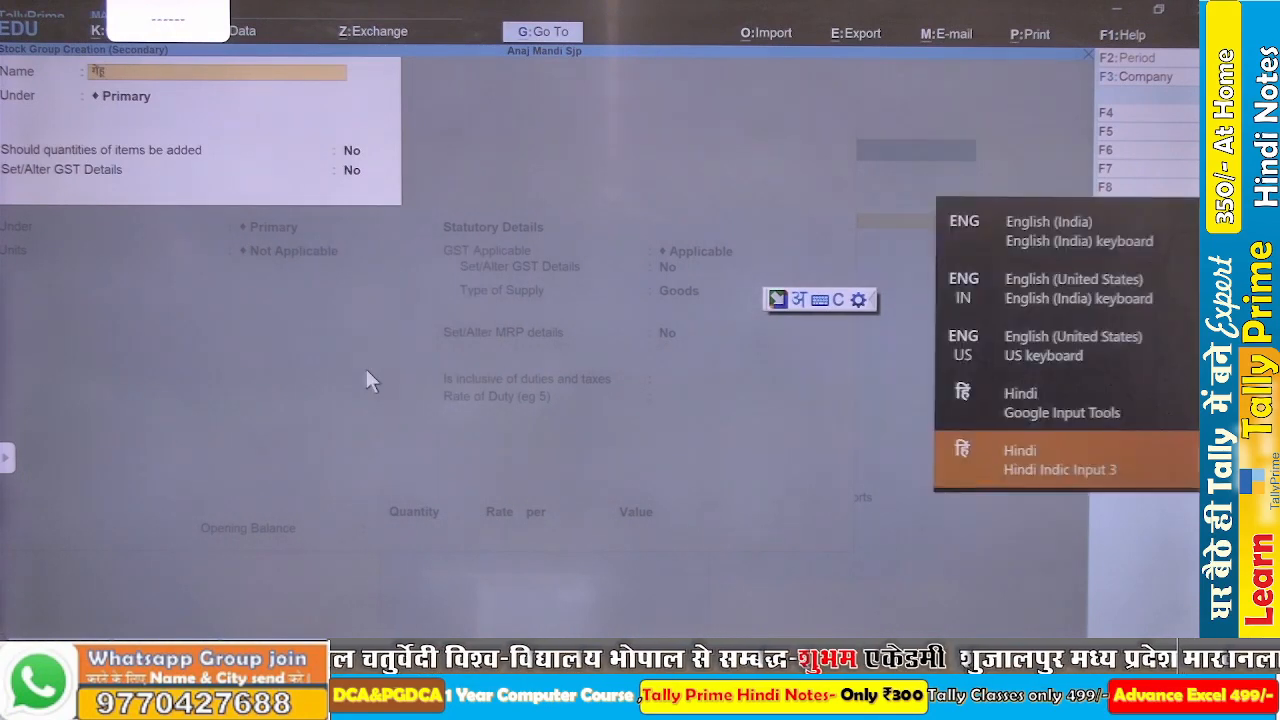
- Place the stock group under Primary, enable adding item quantities, leave GST details at No and save the group
key("Return")
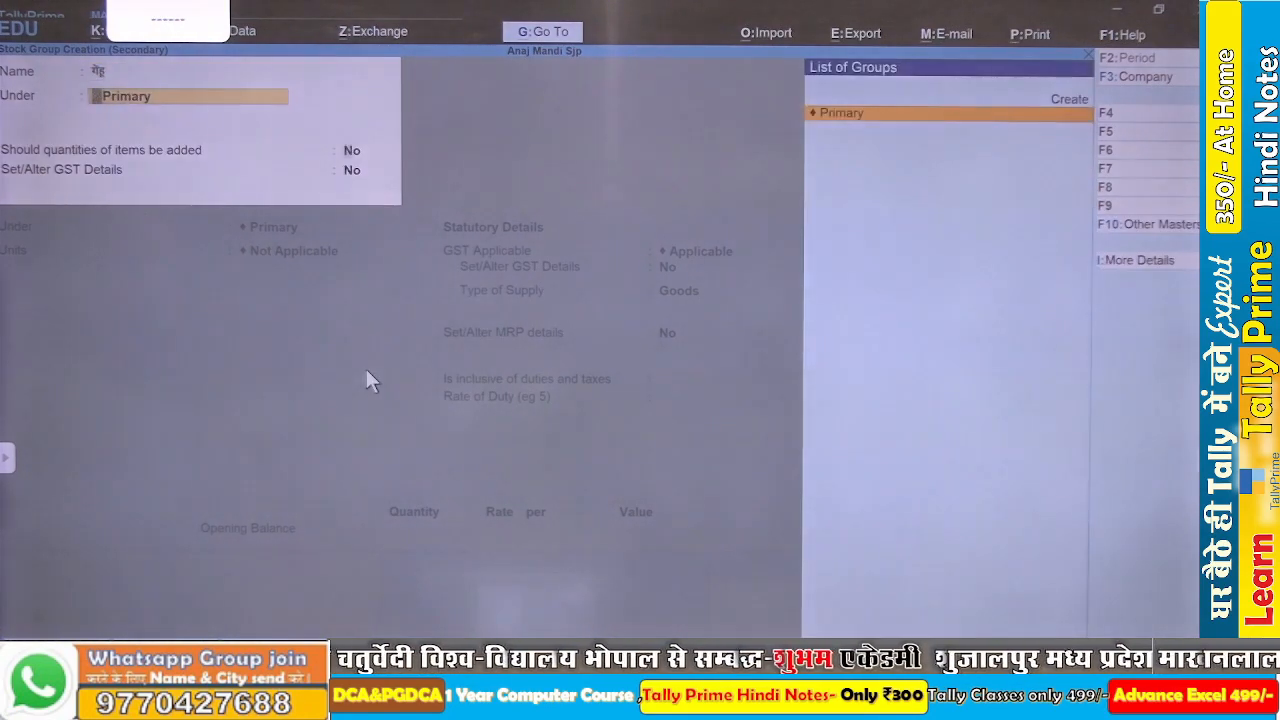
key("Return")
key("y")
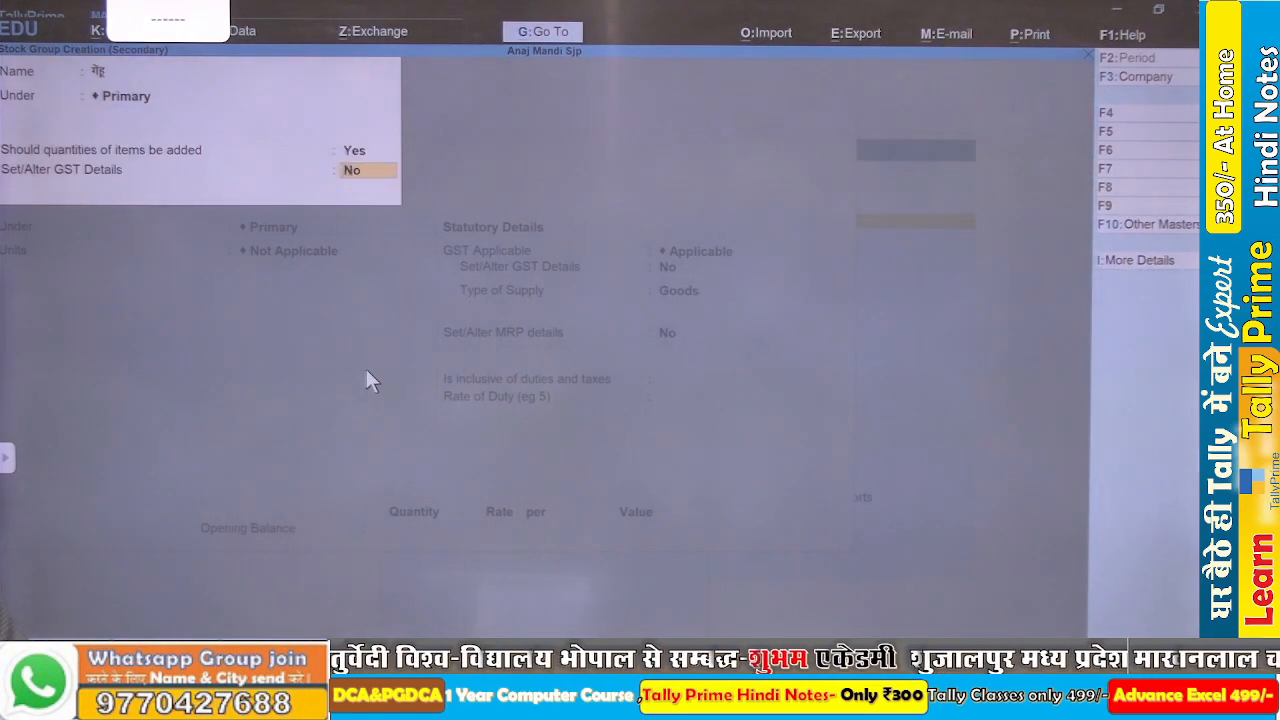
key("y")
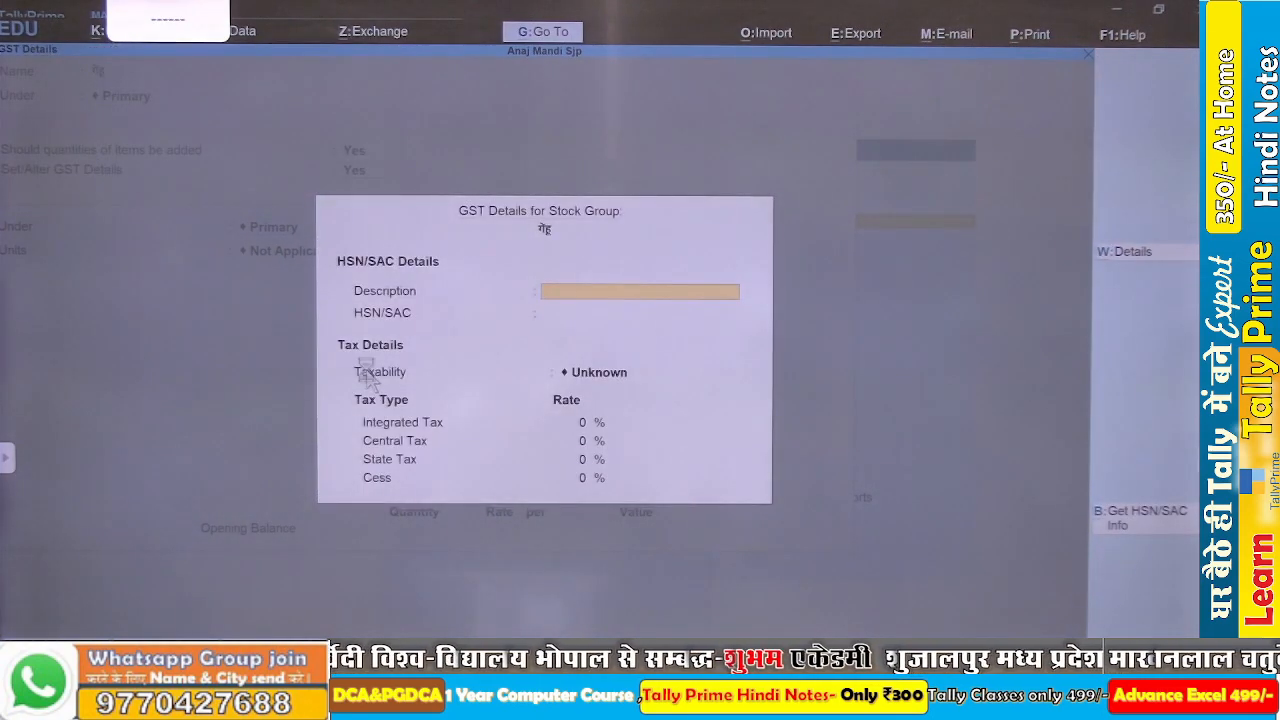
key("Escape")
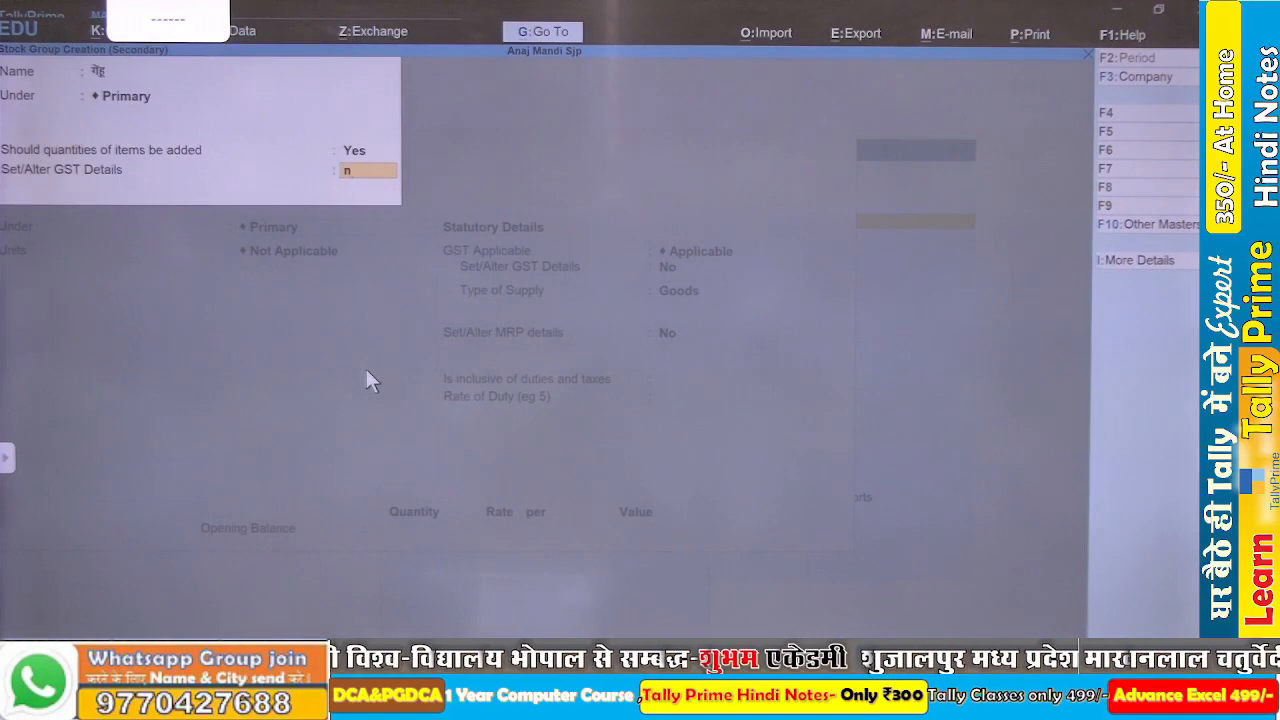
key("Return")
key("y")
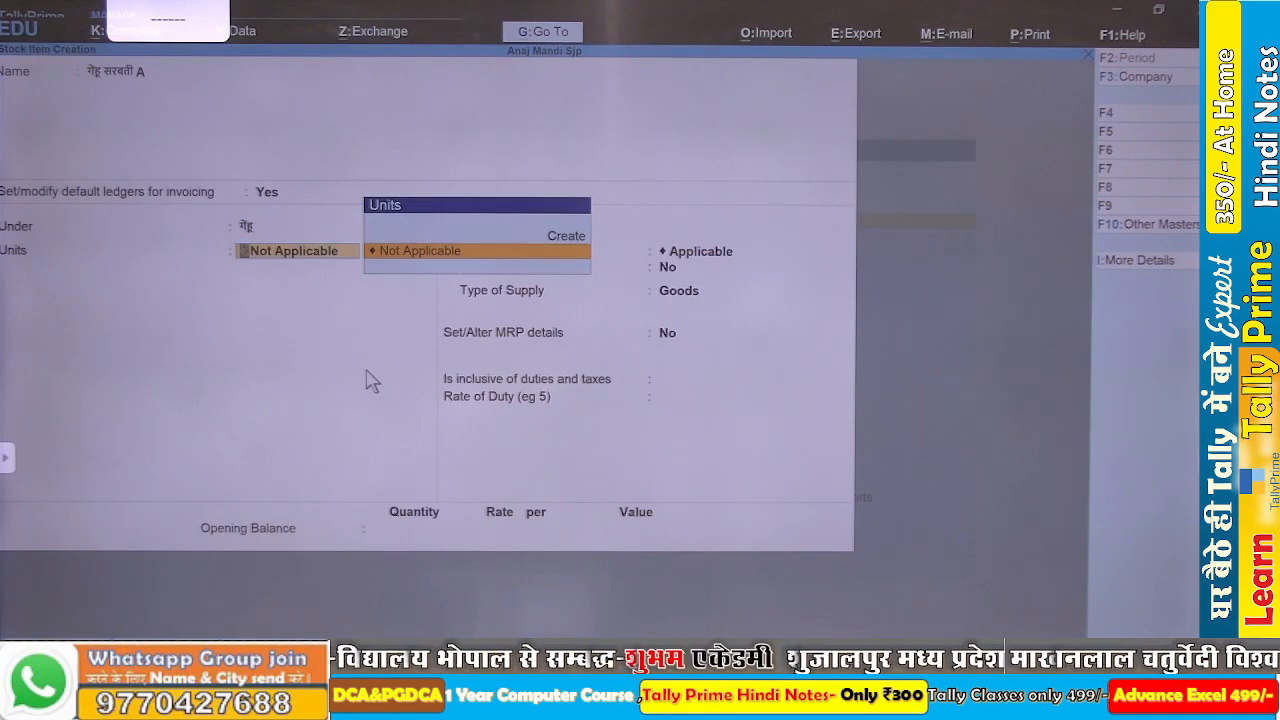
- Switch to the Anaj Mandi slide show in PowerPoint and go through the slides on setting up the masters
key("alt+Tab")
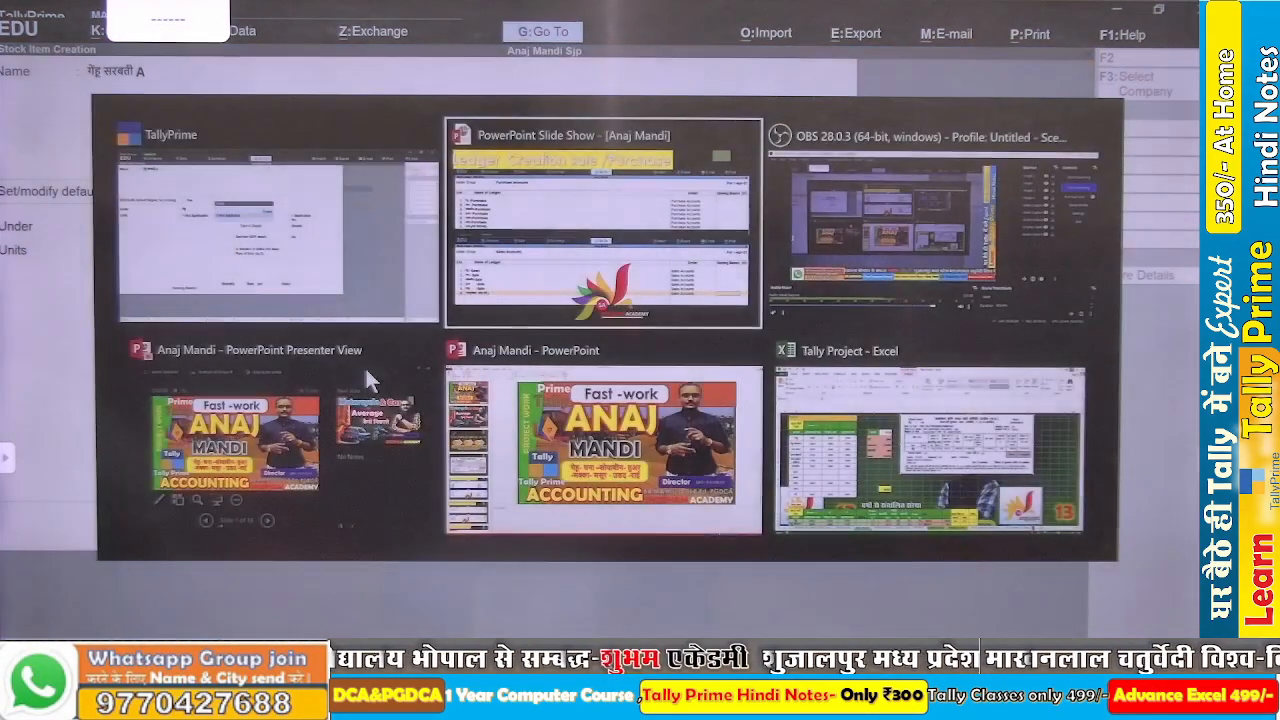
key("Right")
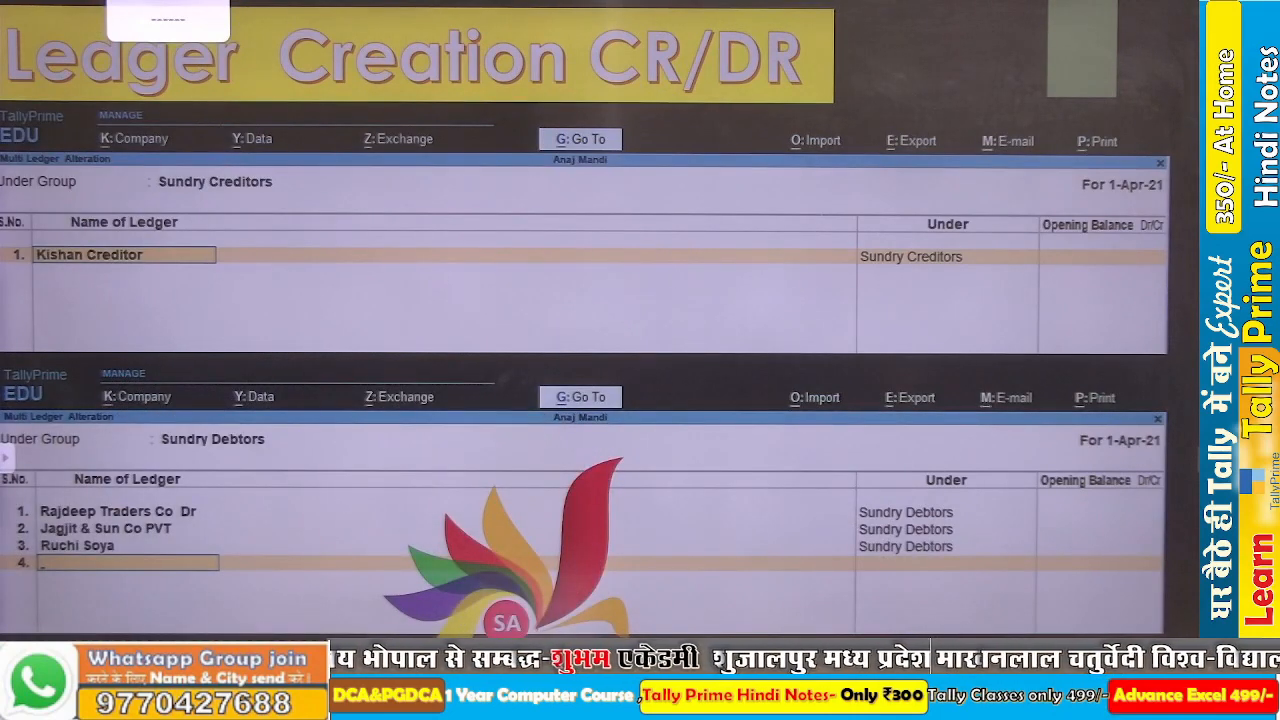
key("Right")
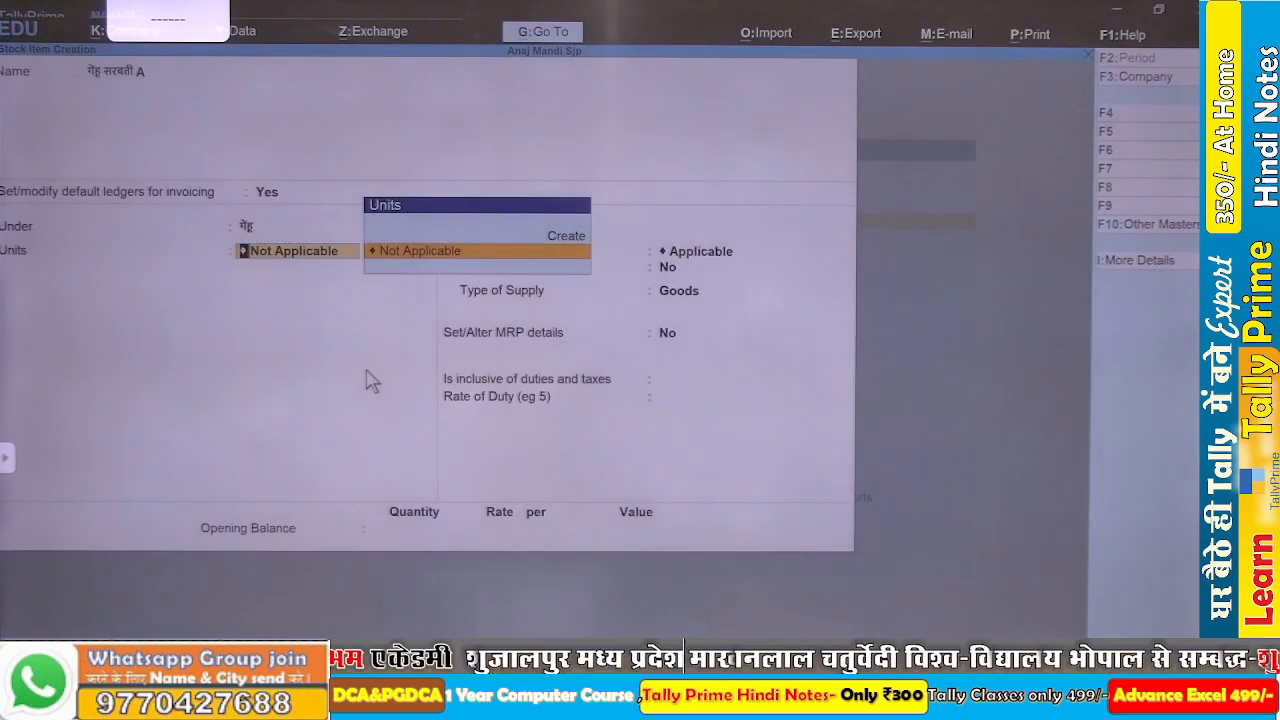
- Create a simple unit QTL with UQC QTL-QUINTAL and 2 decimal places, and use it as the item's unit
key("alt+c")
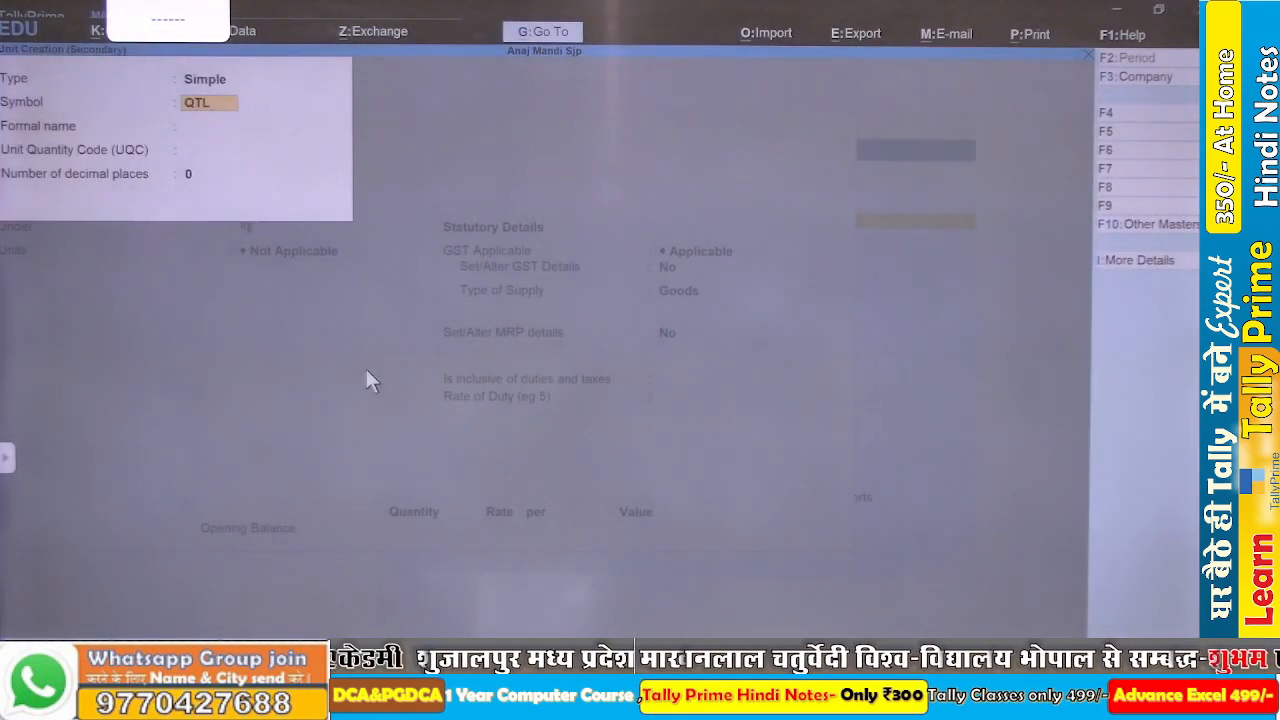
key("Return")
key("Return")
type("qt")
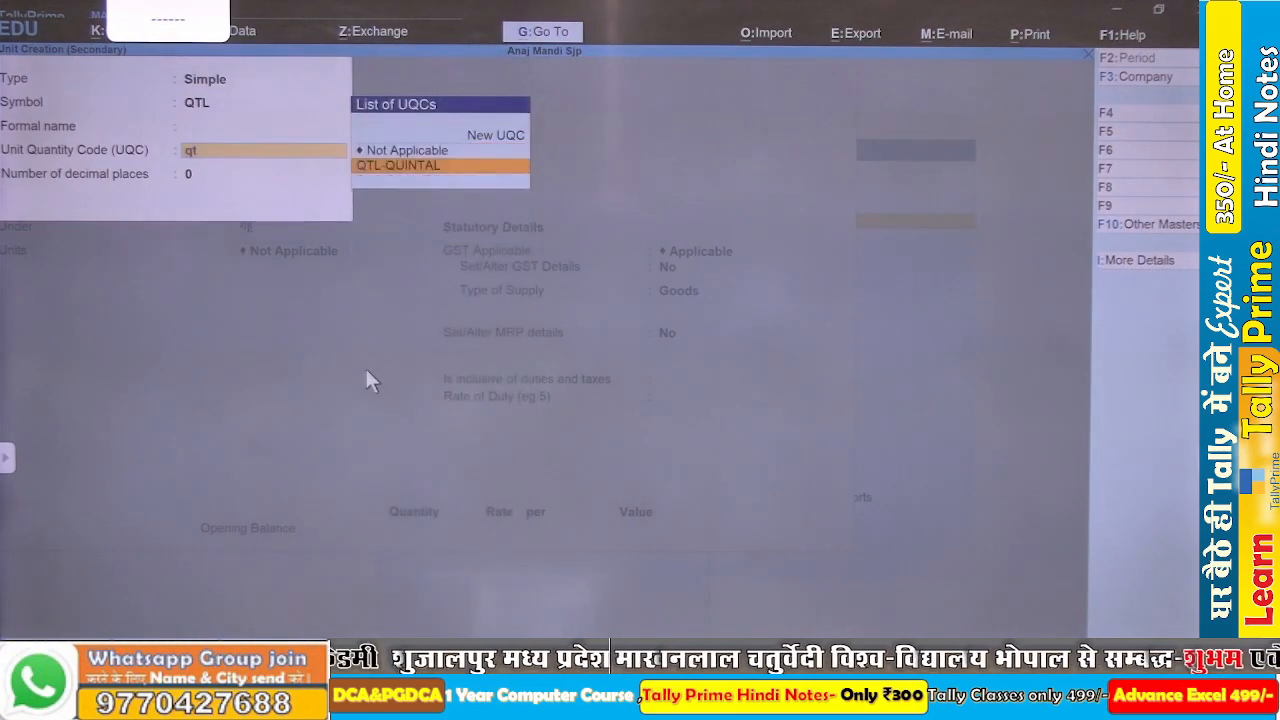
key("Return")
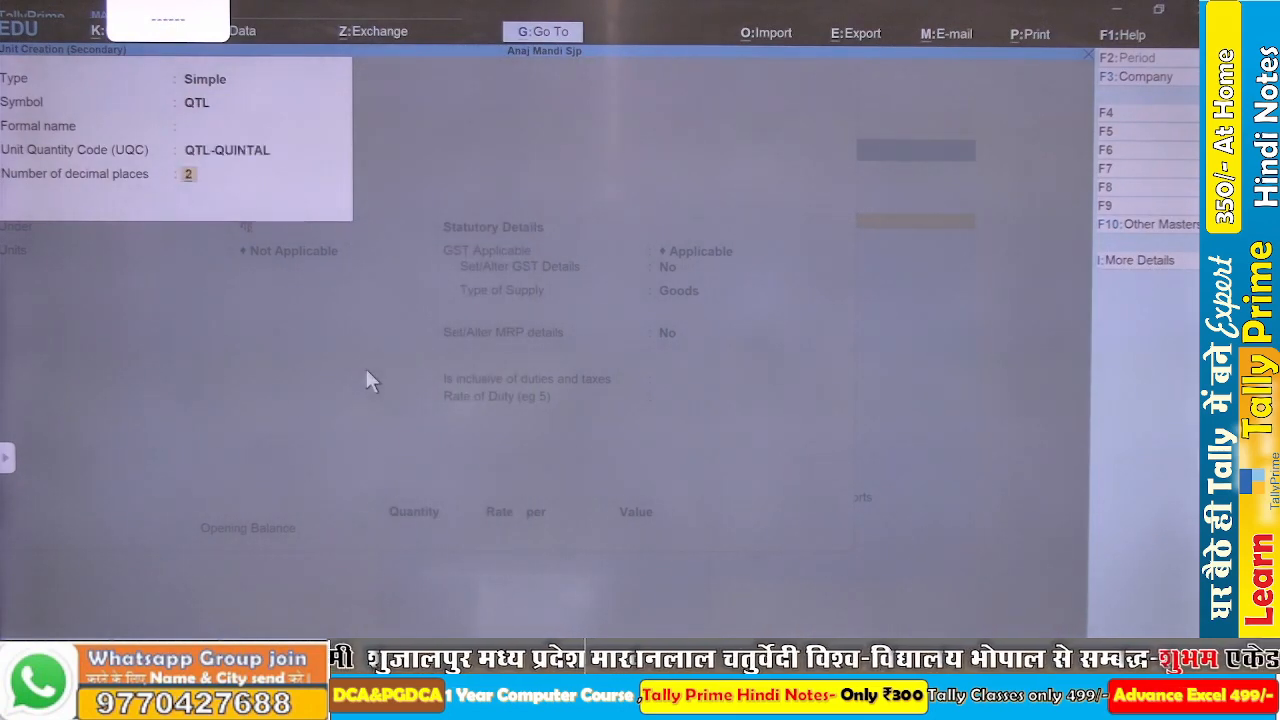
key("Return")
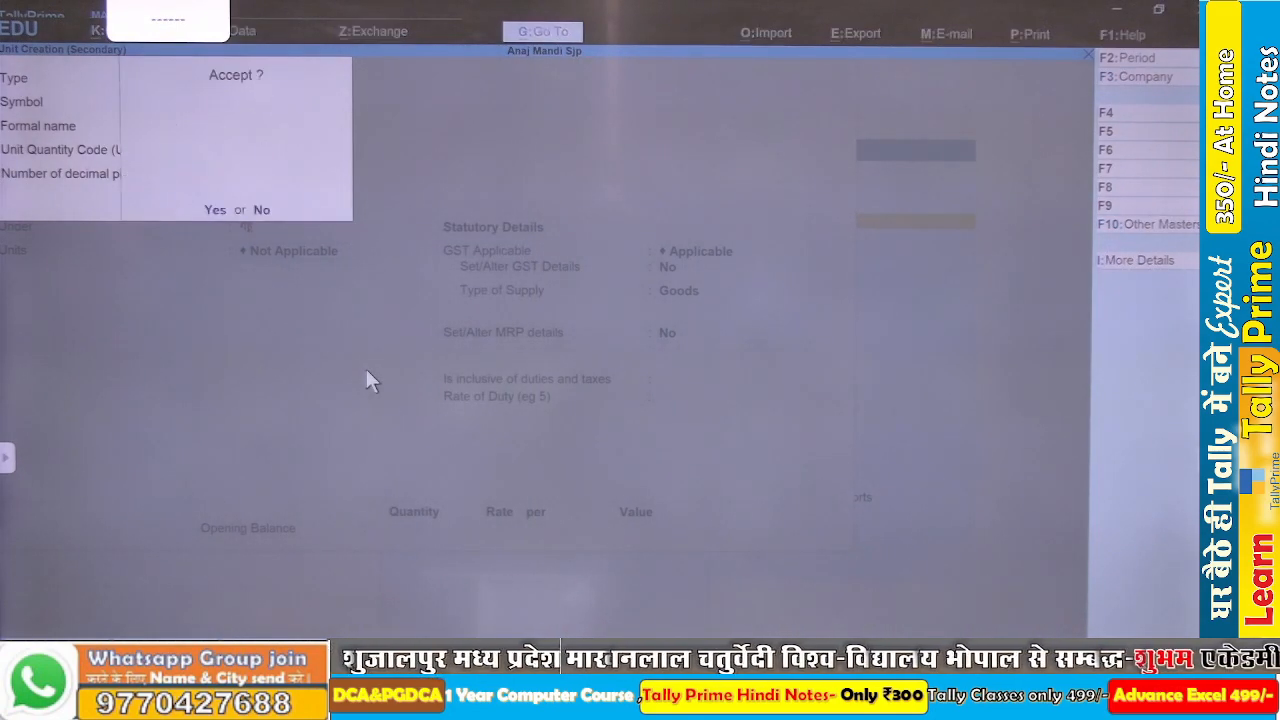
key("Return")
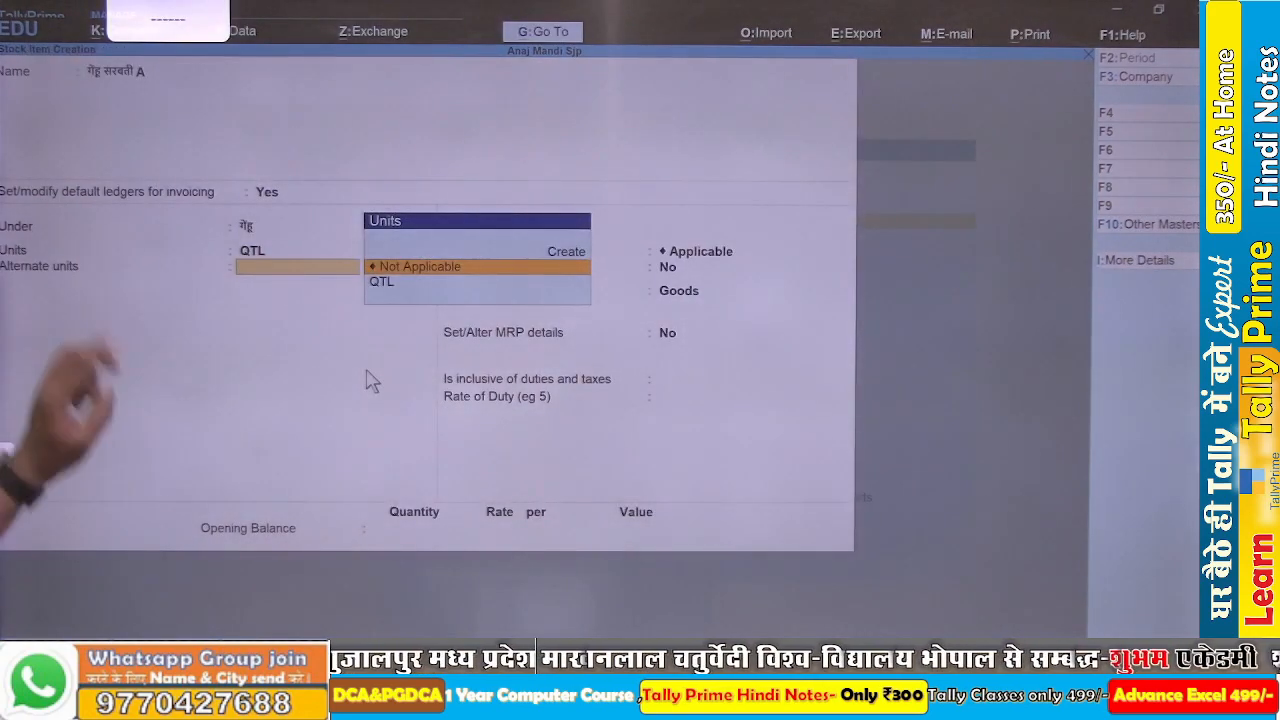
- Check the alternate unit example on the Stock item creation slide and start a compound unit for the item's alternate units
key("alt+Tab")
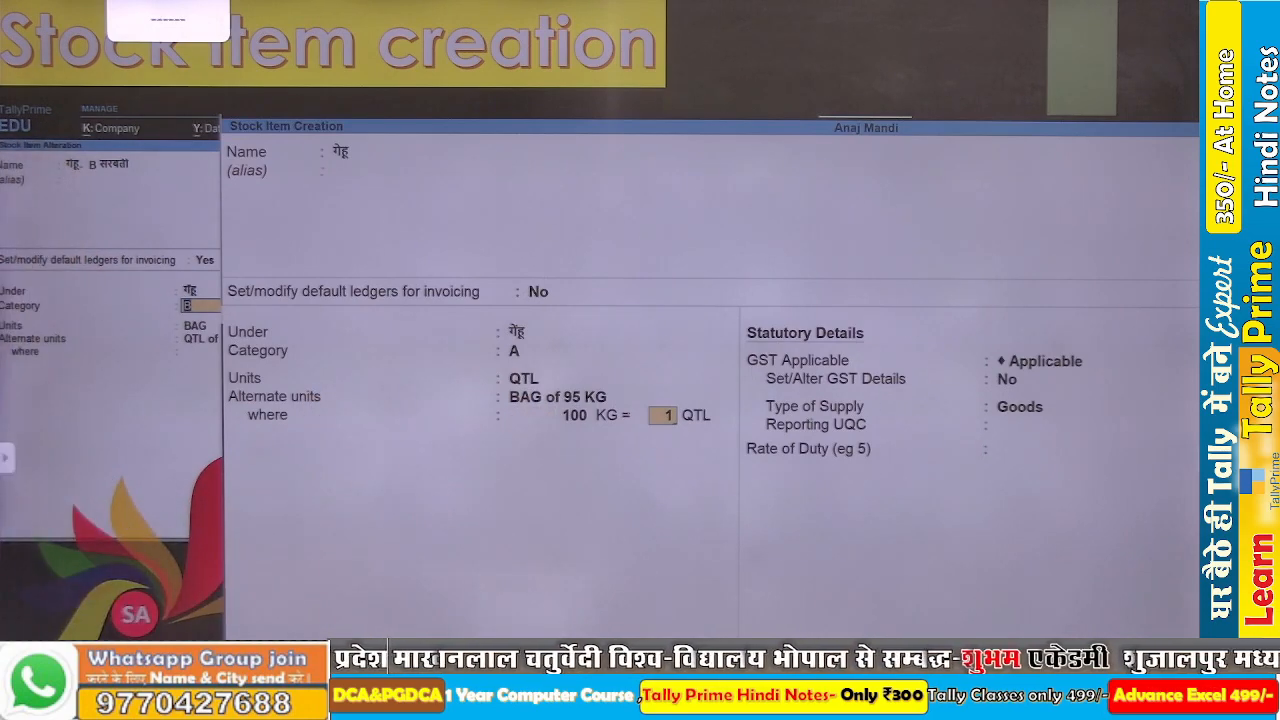
key("alt+Tab")
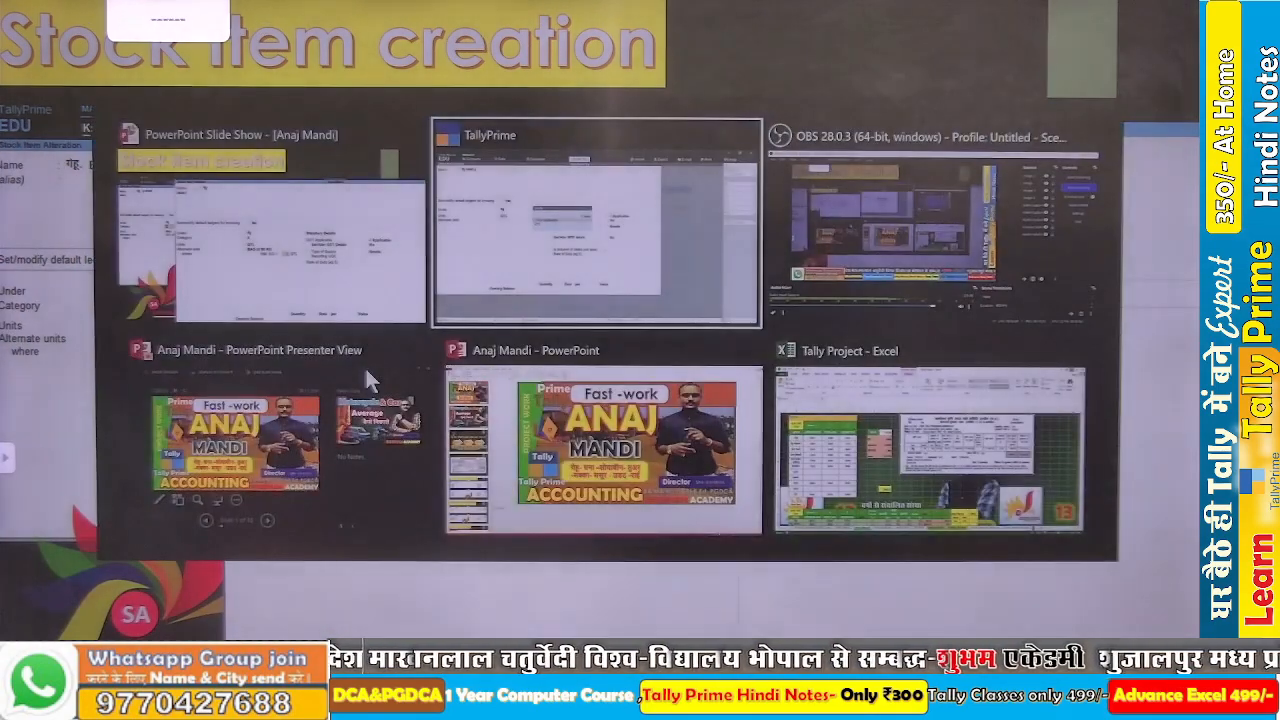
key("alt+c")
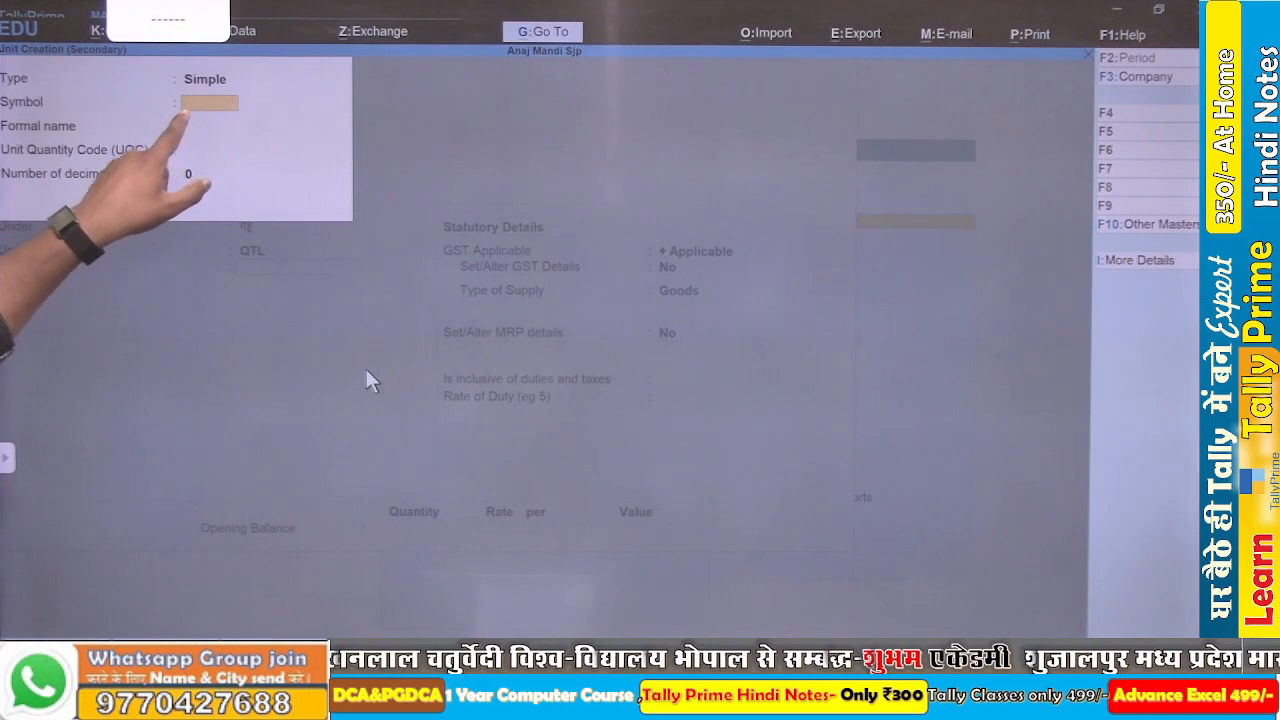
key("BackSpace")
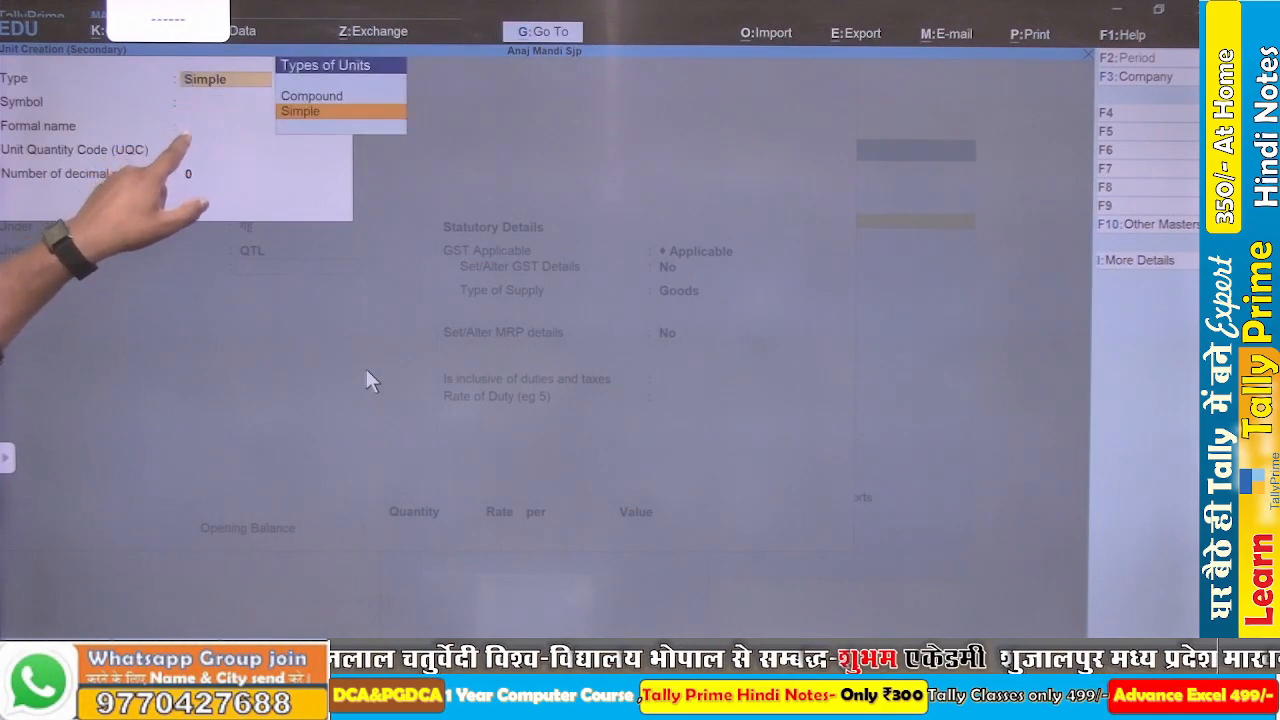
key("Up")
key("Return")
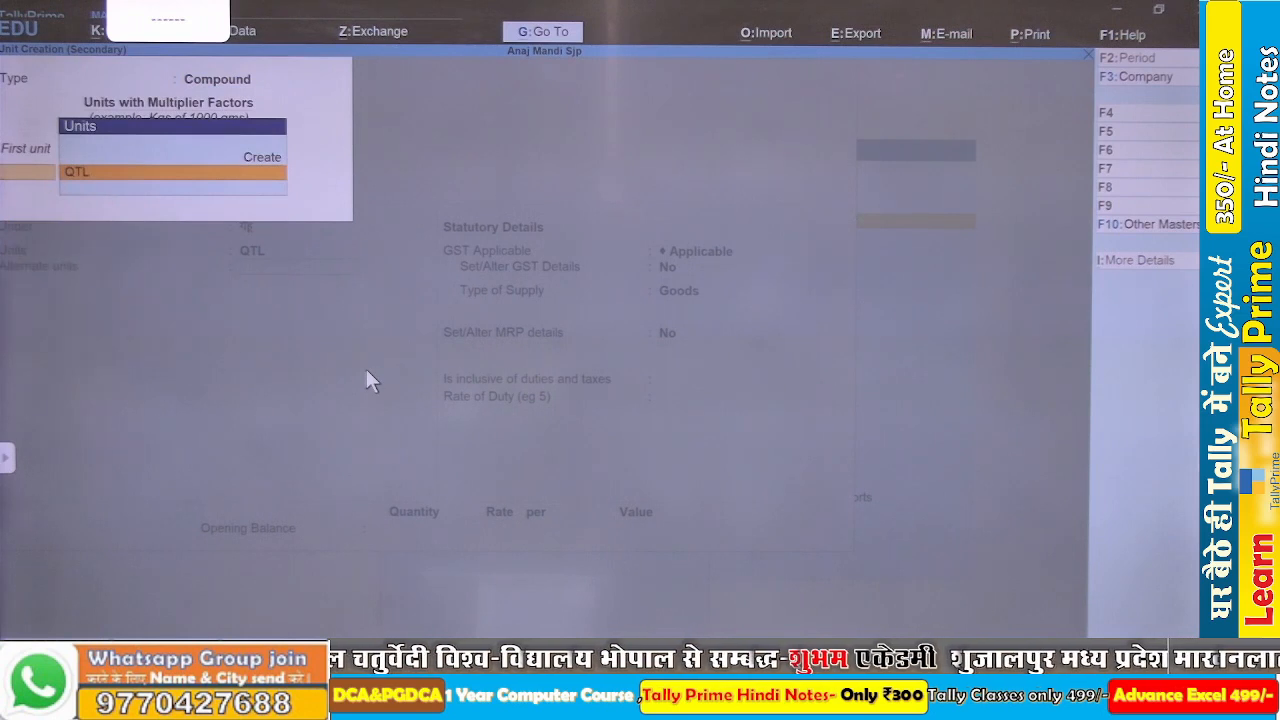
- Create the simple unit BAG with UQC BAG-BAGS and 2 decimal places as the compound unit's first unit
key("alt+c")
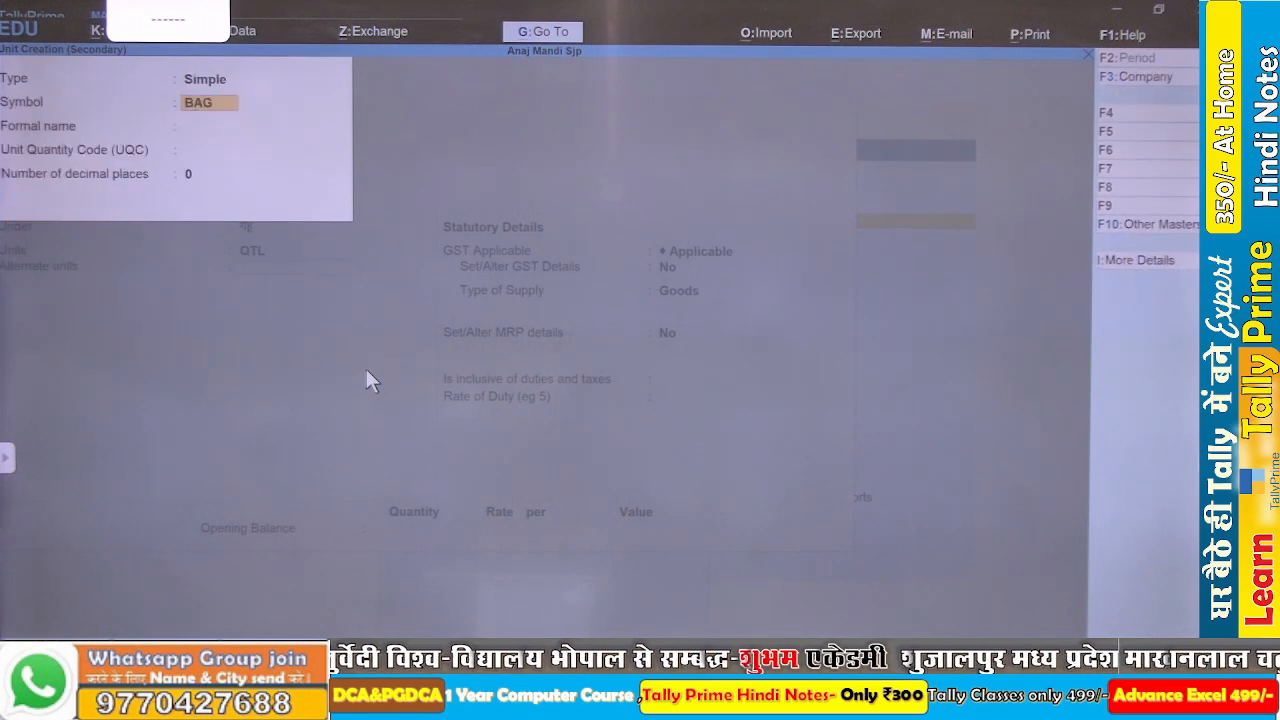
key("Return")
key("Return")
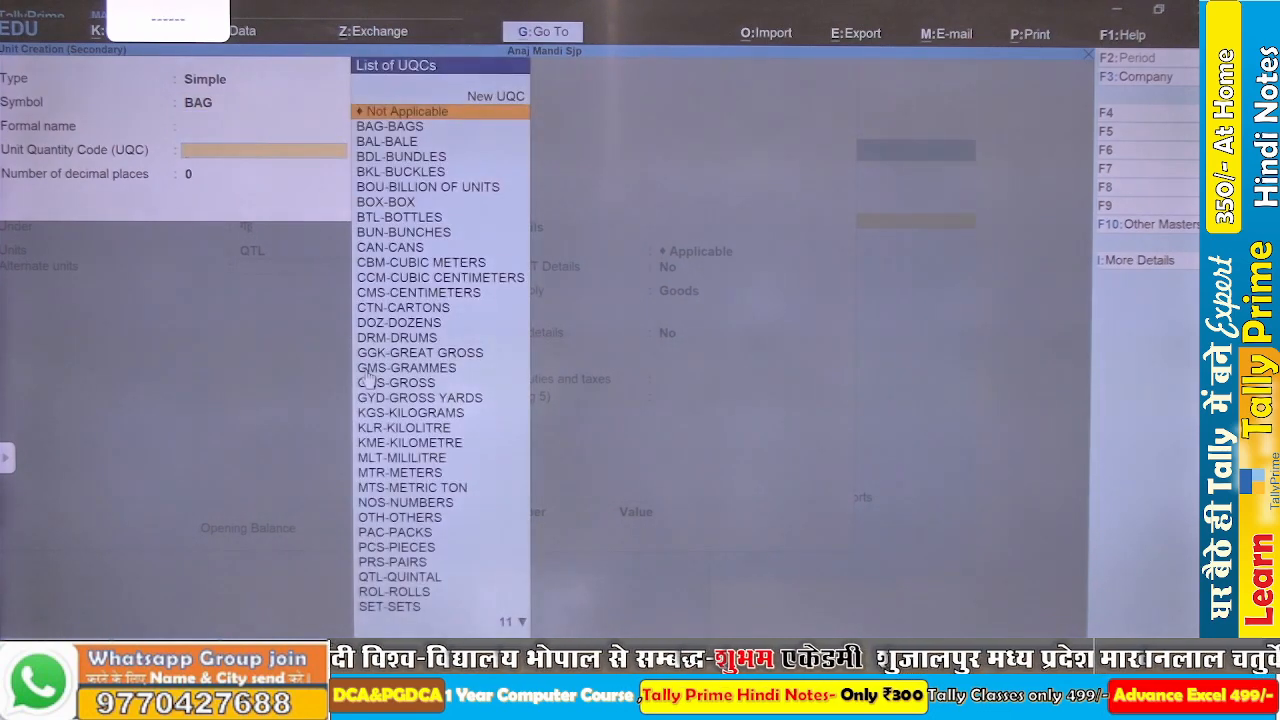
type("ba")
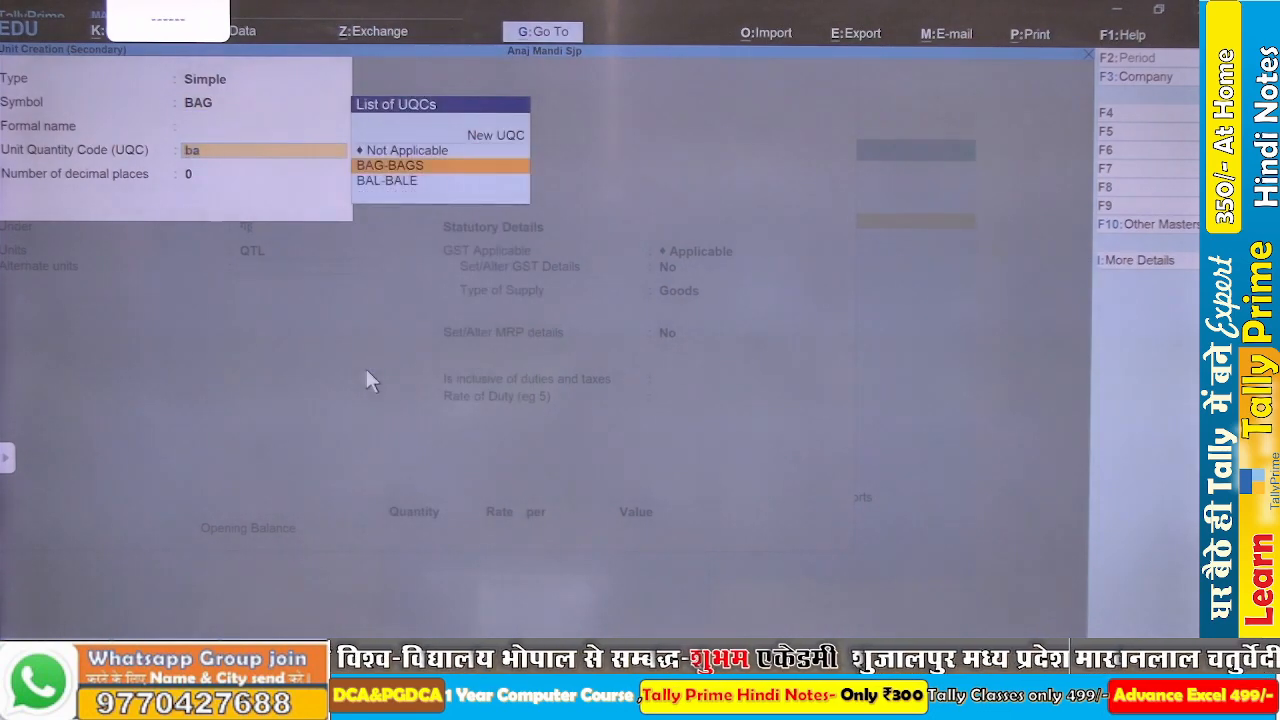
key("Return")
type("2")
key("Return")
key("Return")
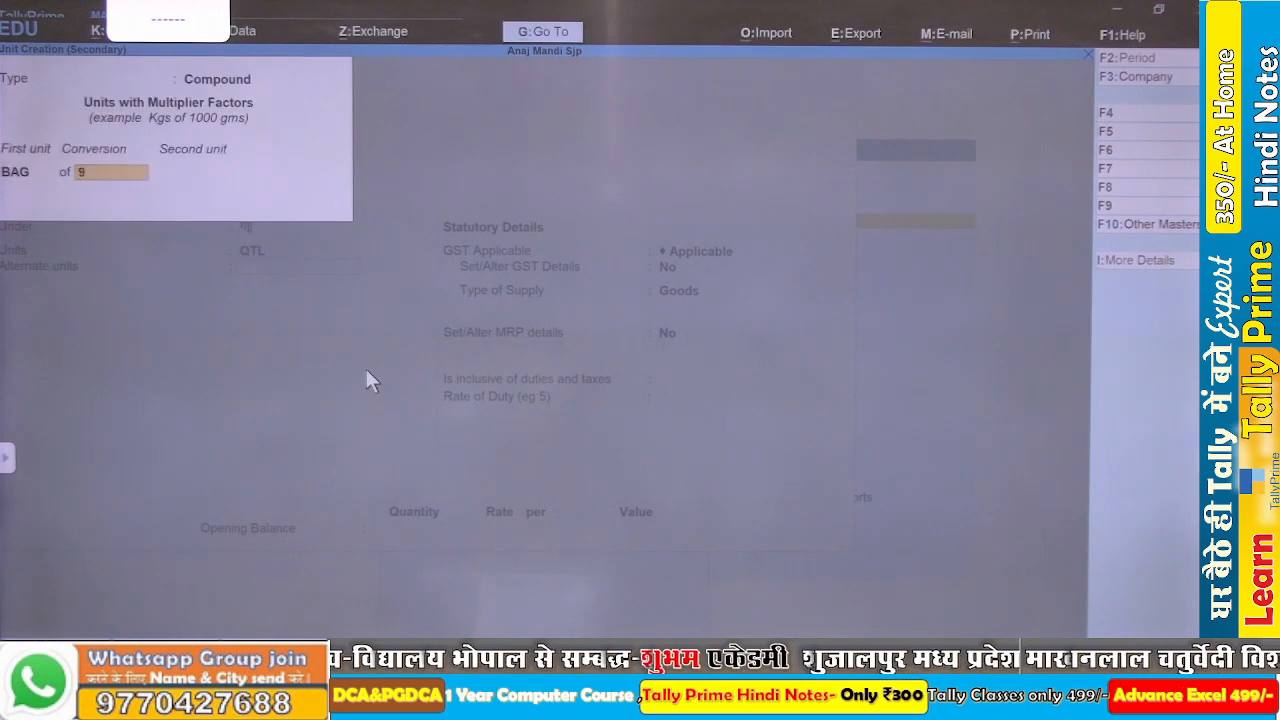
- Set the conversion to 95, create KG with UQC KGS-KILOGRAMS and 2 decimal places as the second unit, and save the compound unit
key("Return")
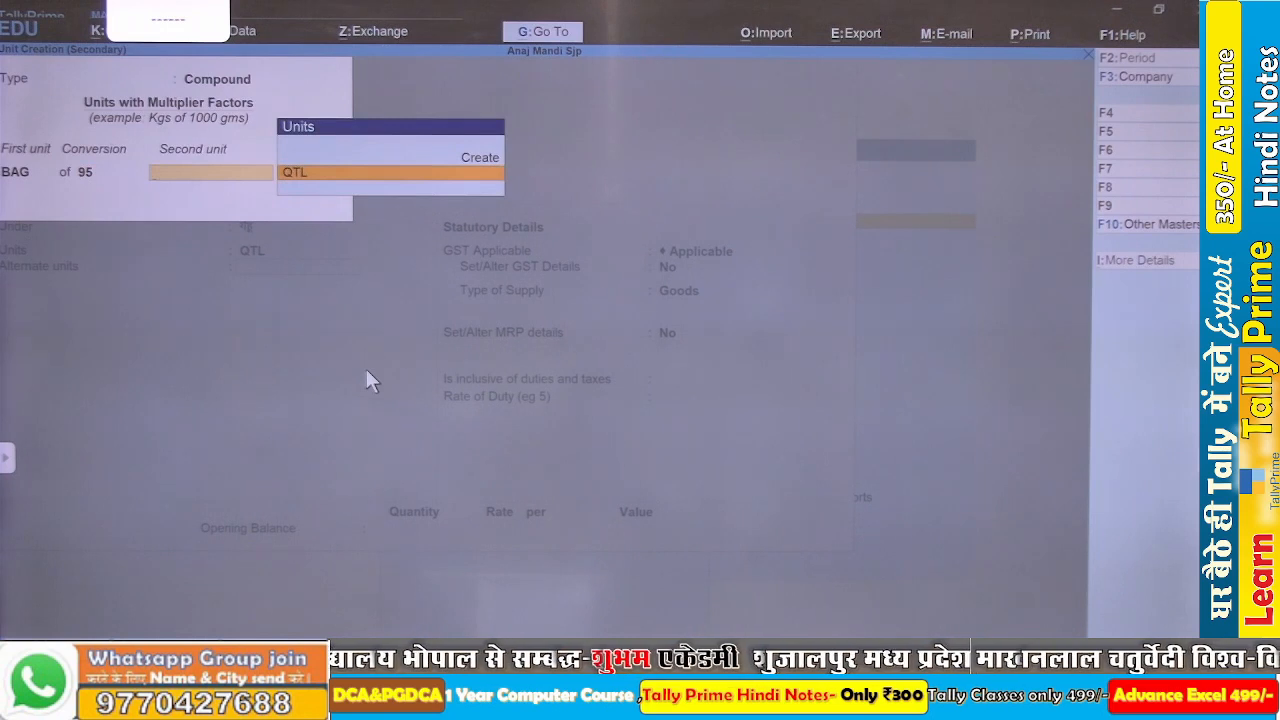
key("alt+c")
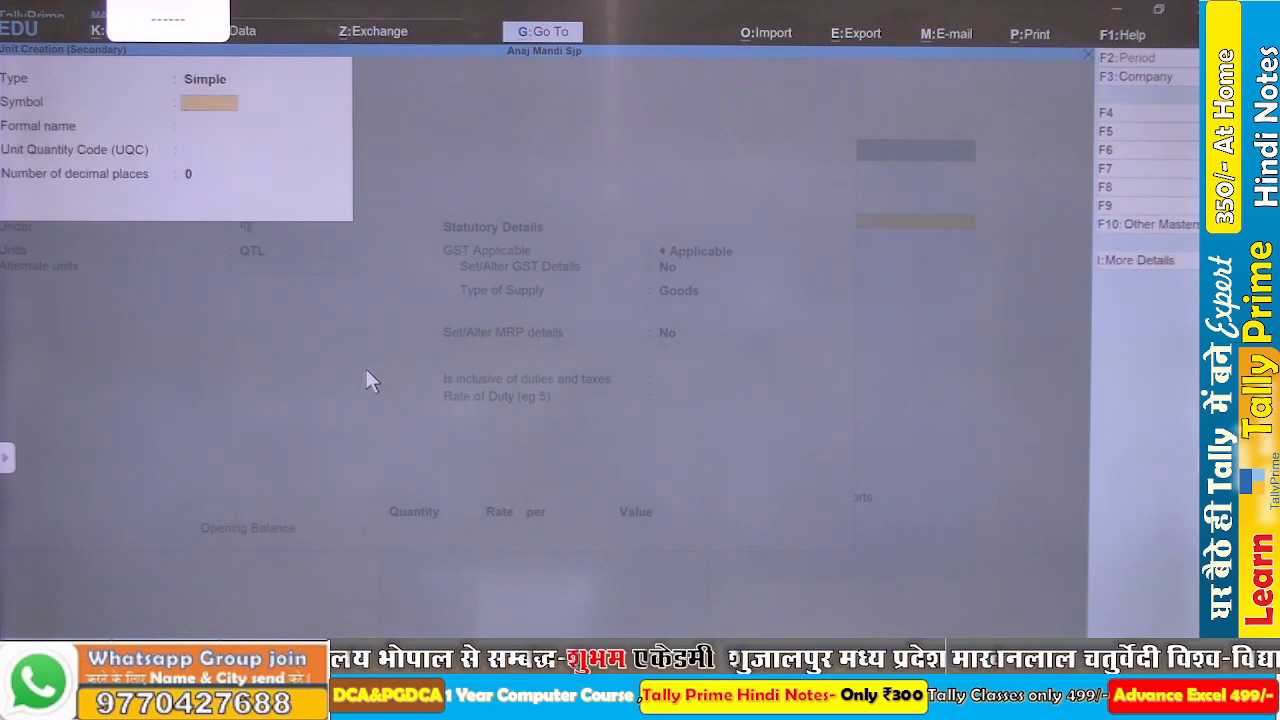
type("KG")
key("Return")
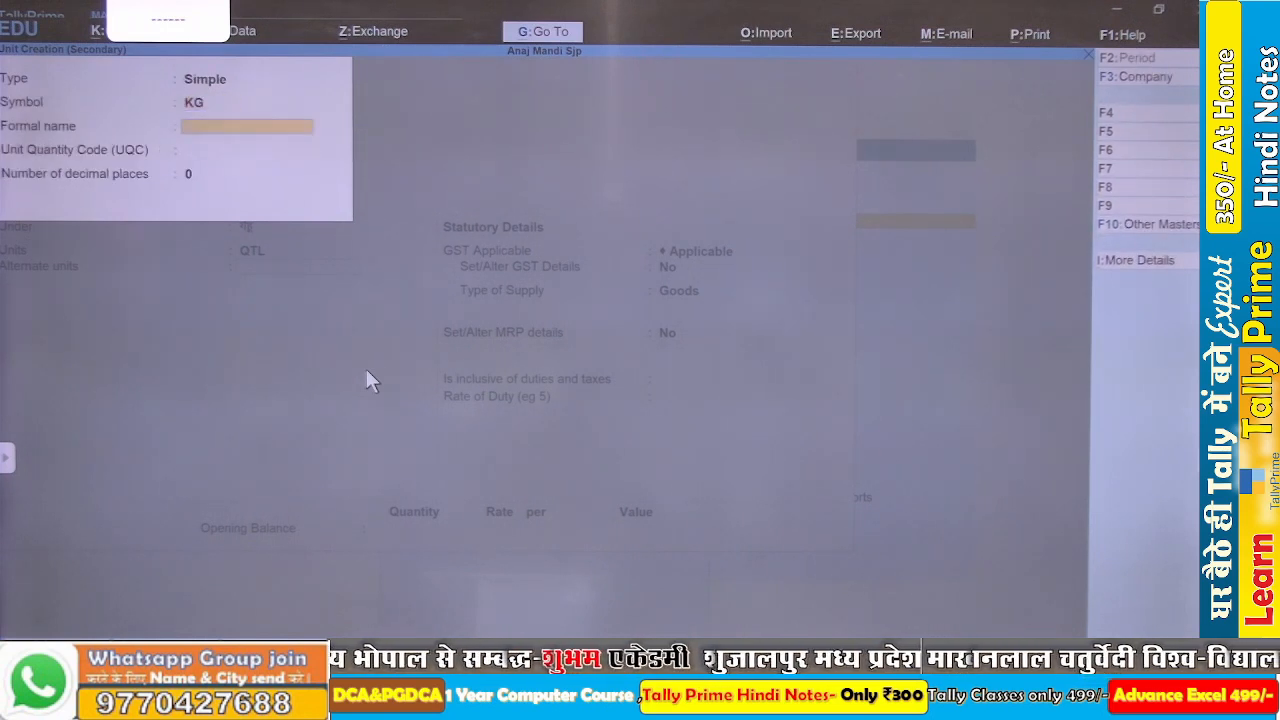
key("Return")
type("ki")
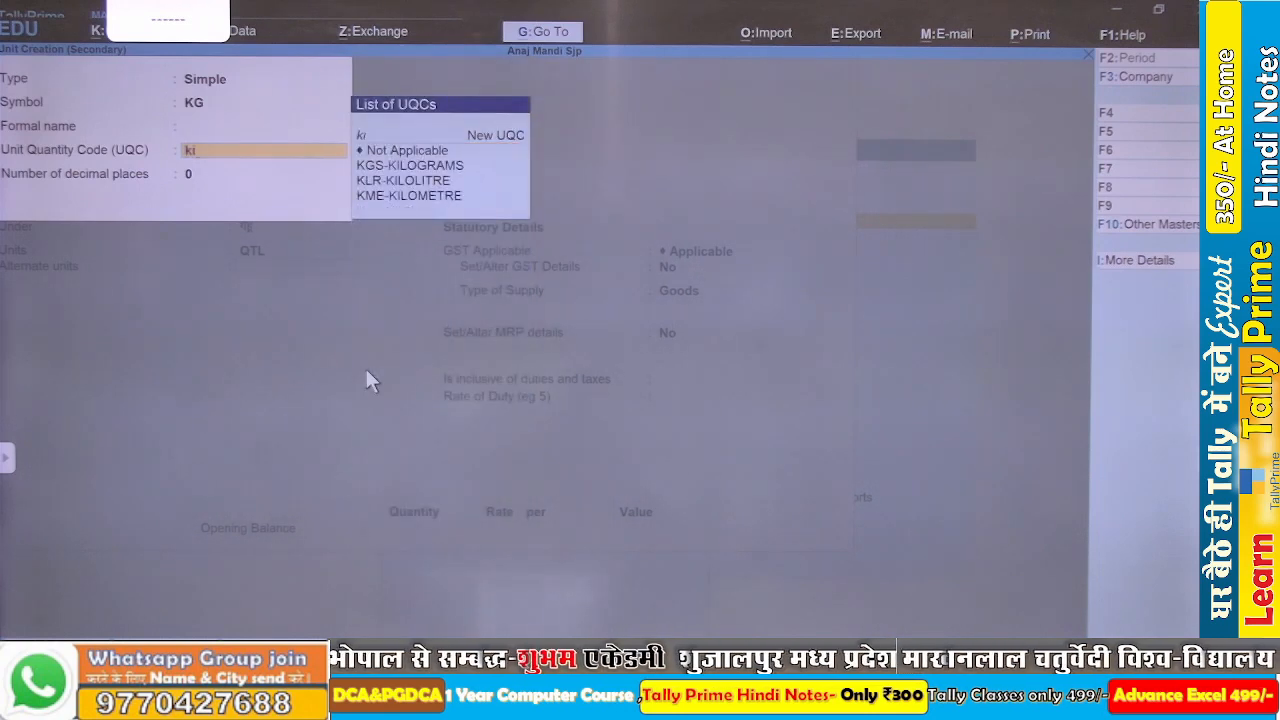
key("Return")
type("2")
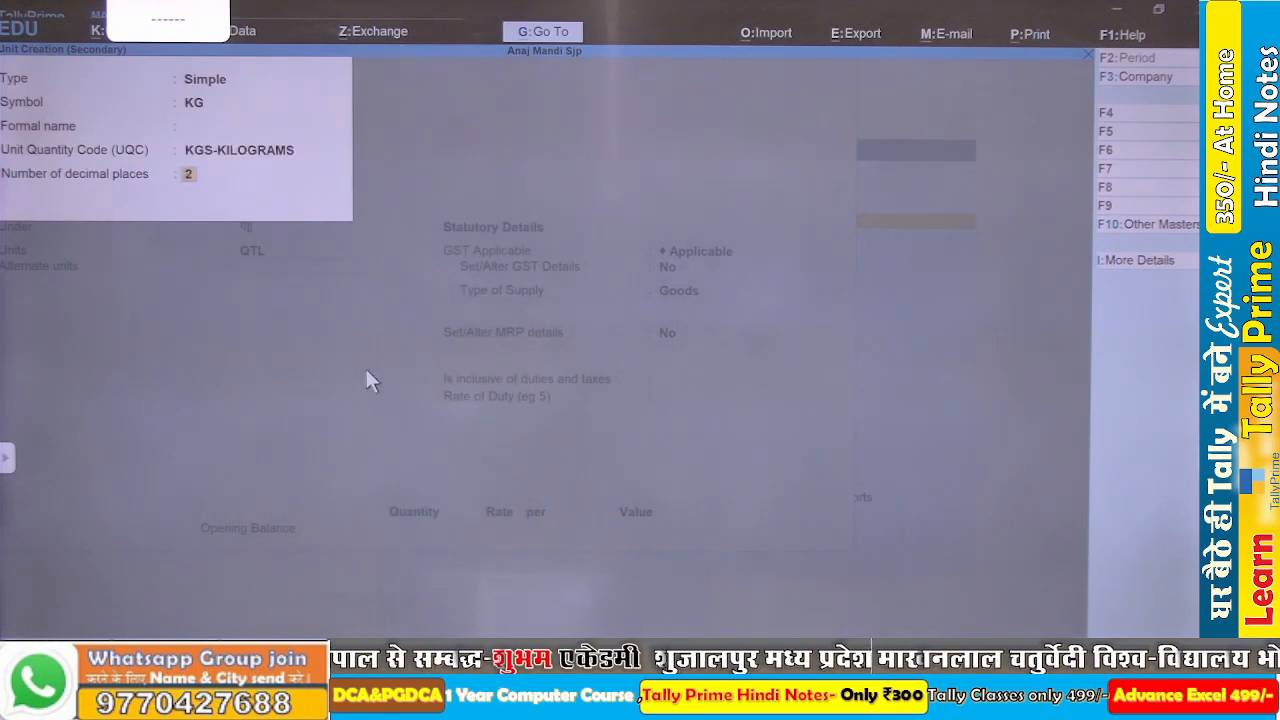
key("Return")
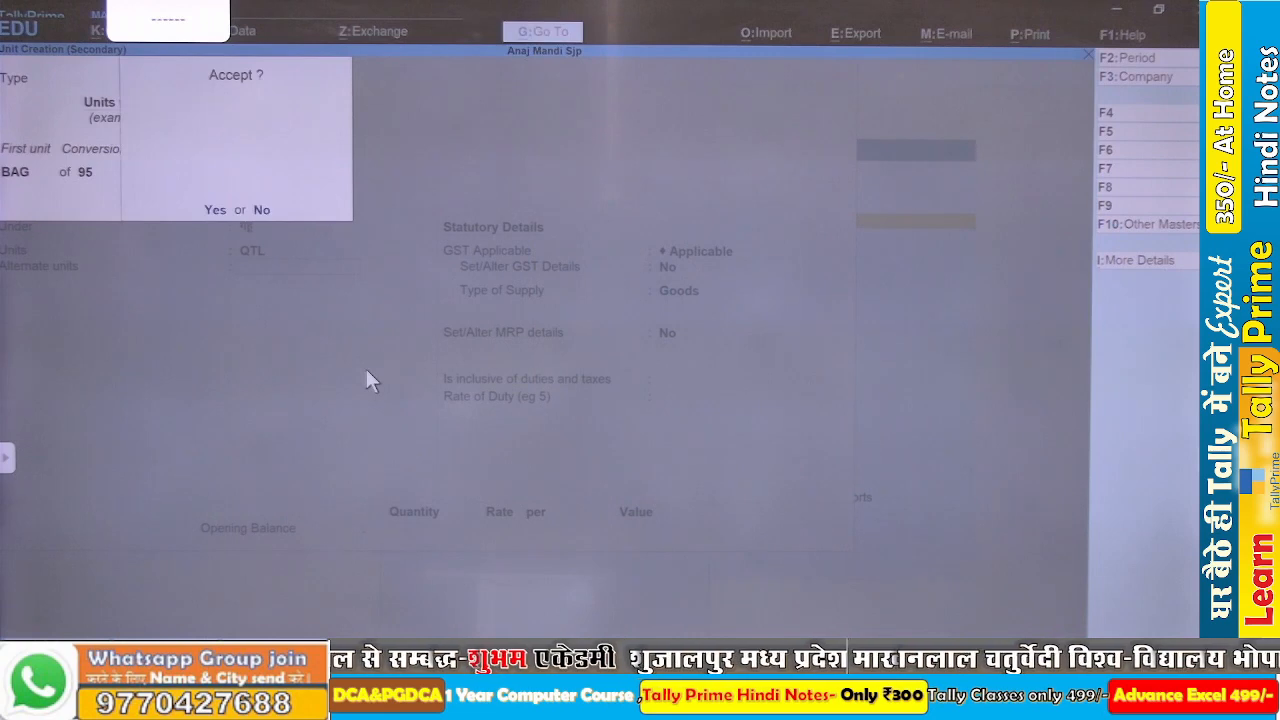
key("Return")
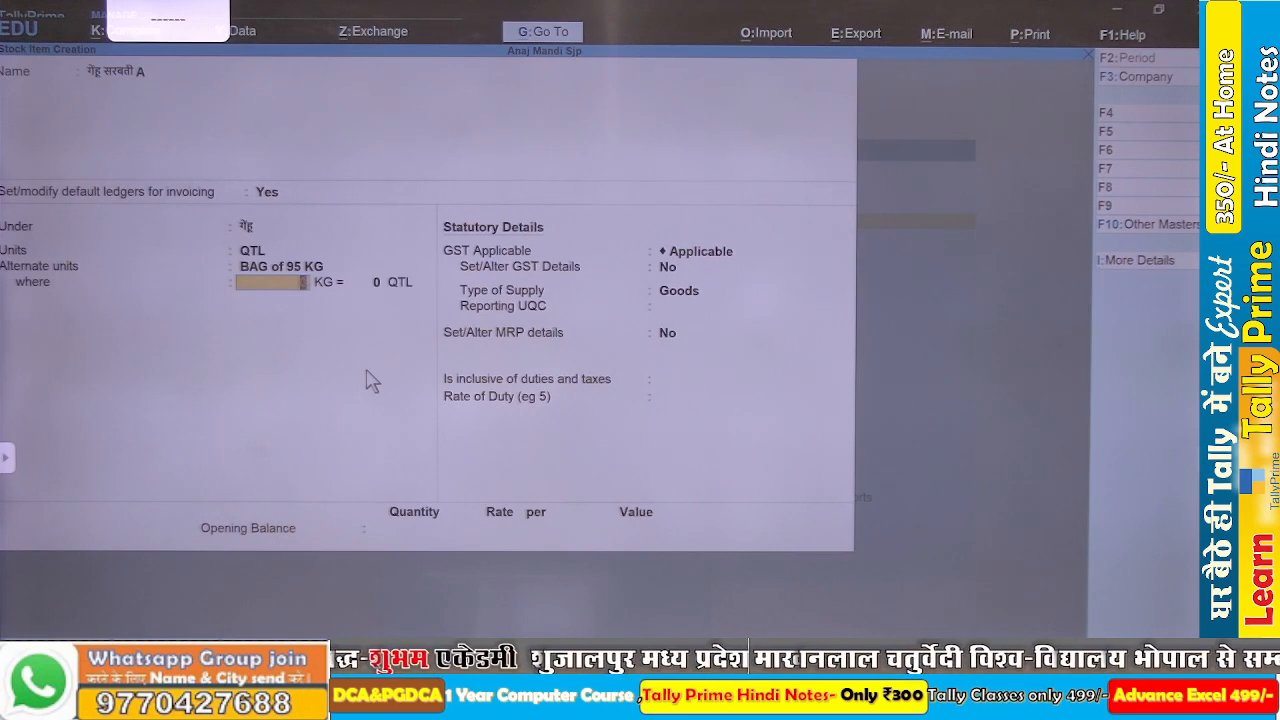
- Set the alternate unit conversion to 100 KG = 1 QTL and save the stock item गेंहू सरबती A
type("100")
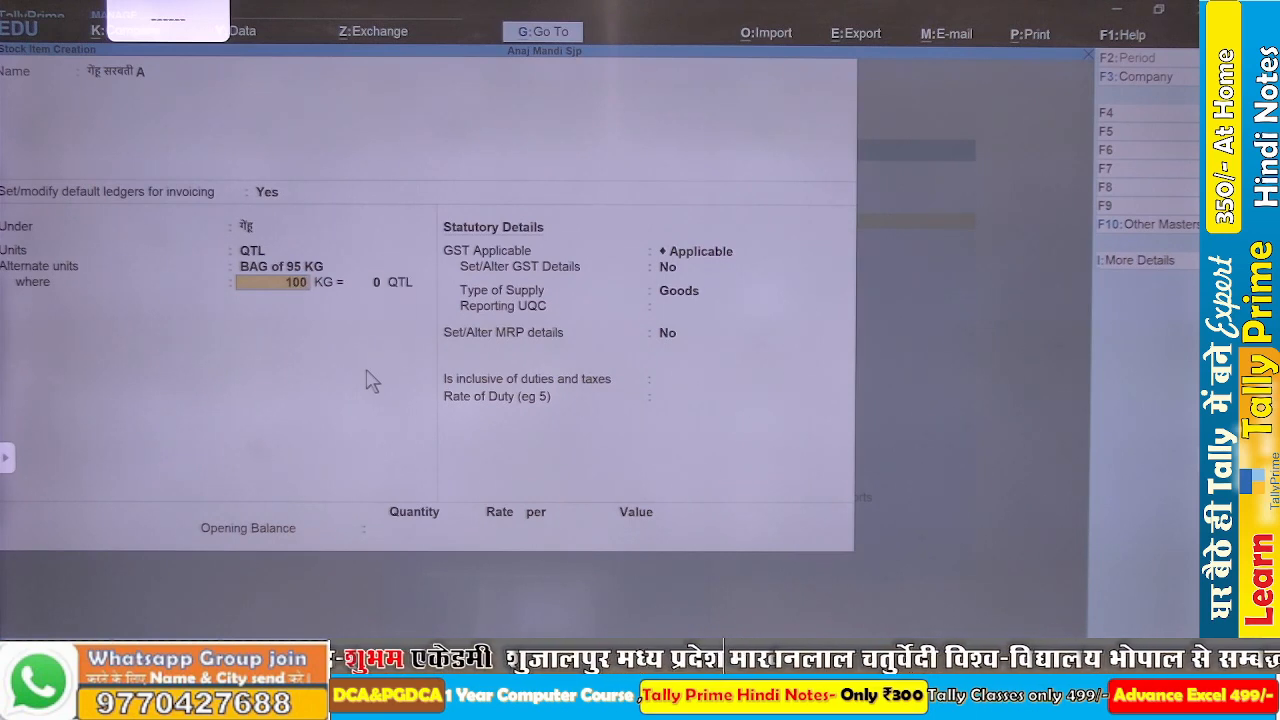
key("Return")
type("1")
key("Return")
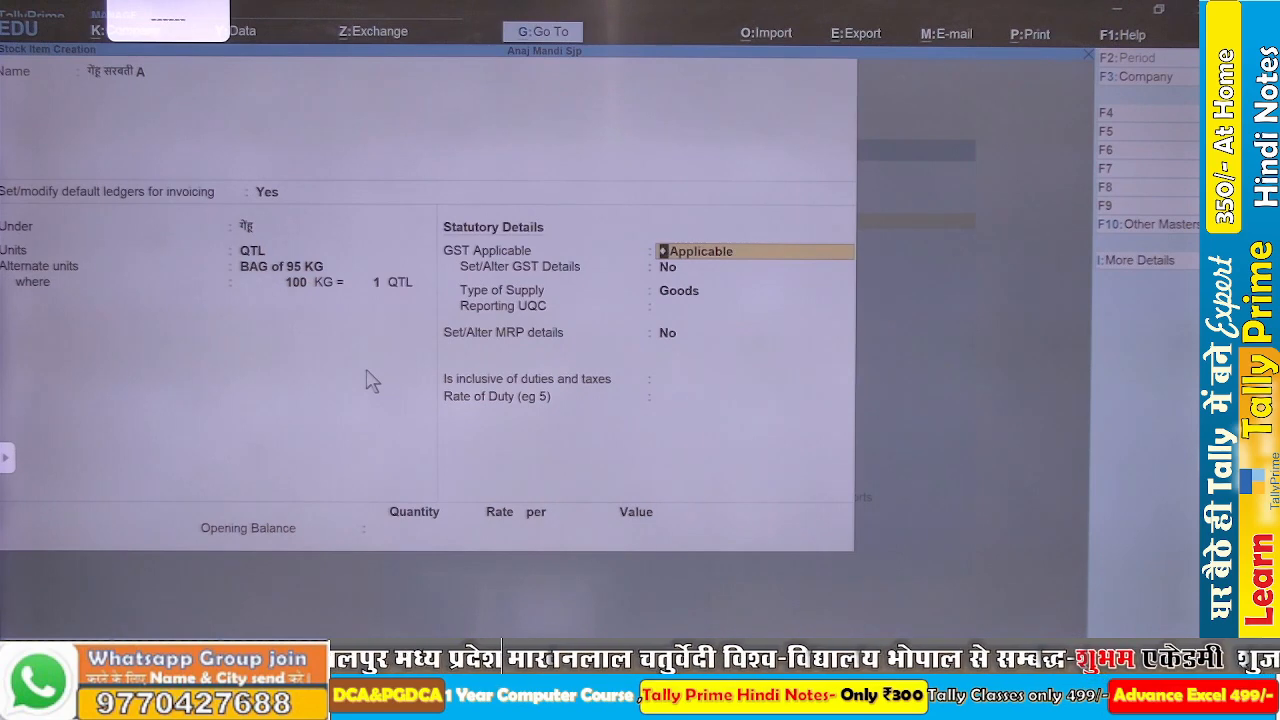
key("ctrl")
key("ctrl+a")
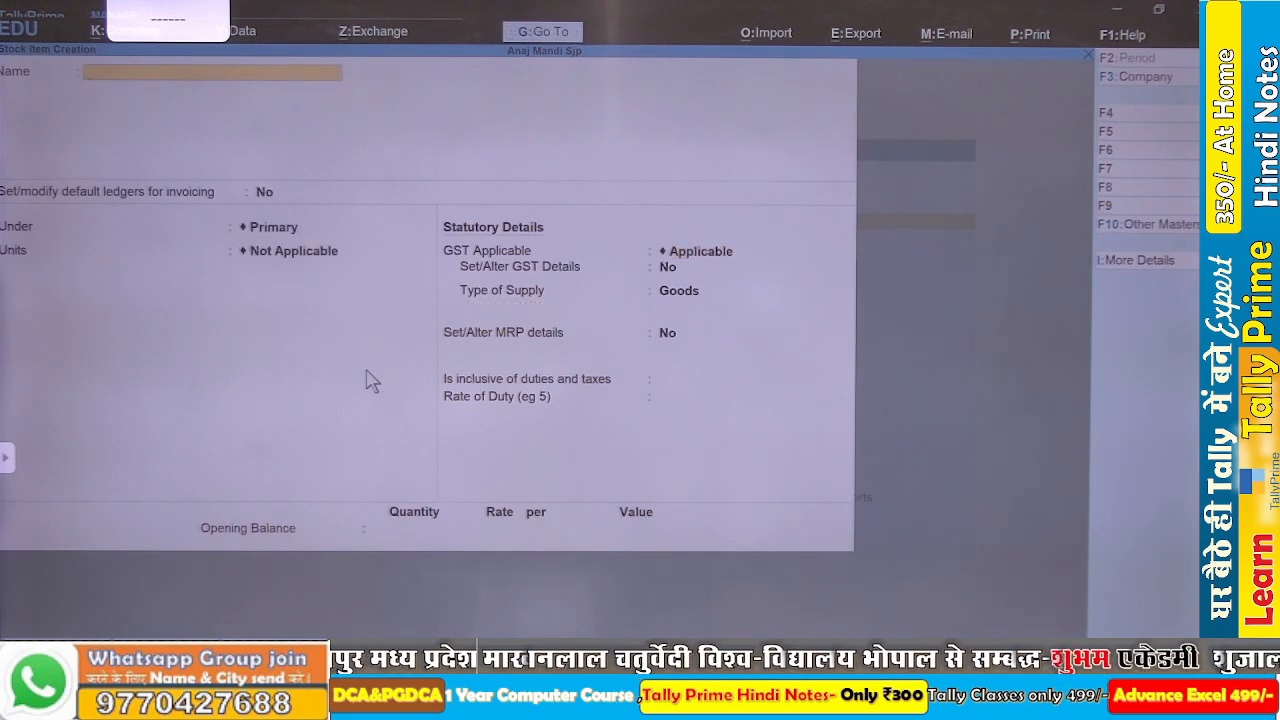
- Check the Stock item creation slide again and begin the next stock item's name with चना using Hindi input
key("alt+Tab")
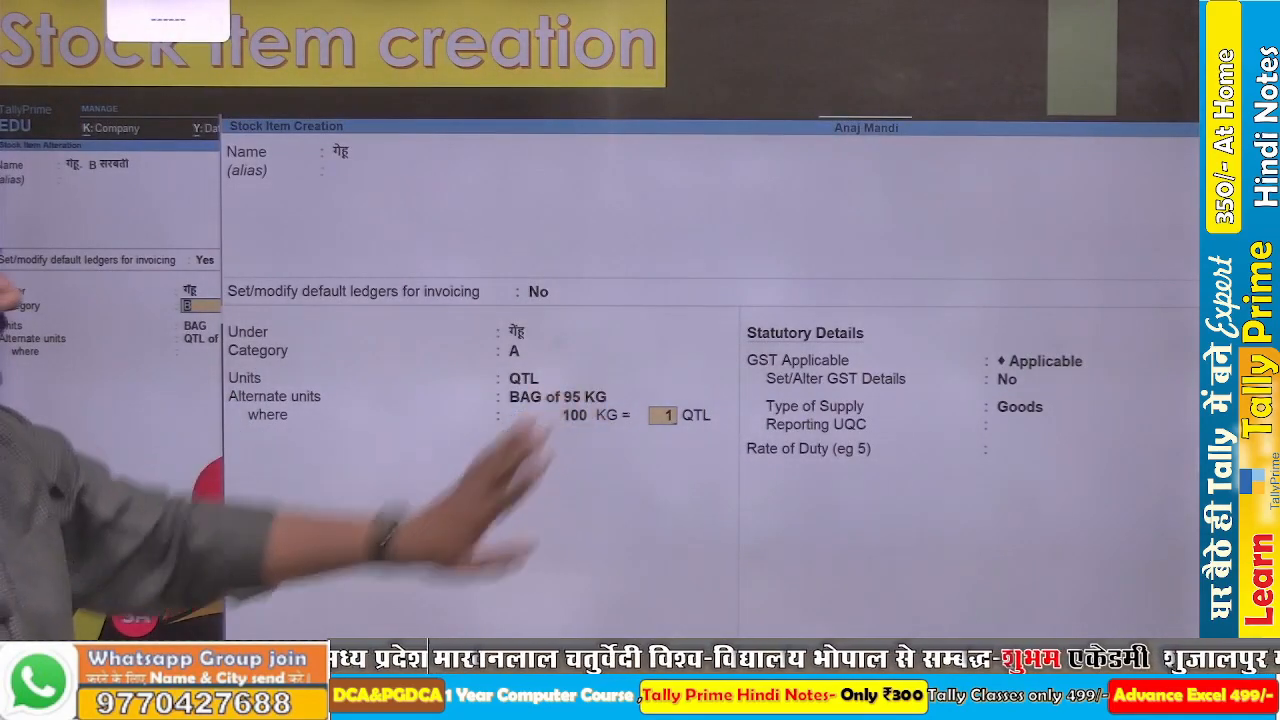
key("alt+Tab")
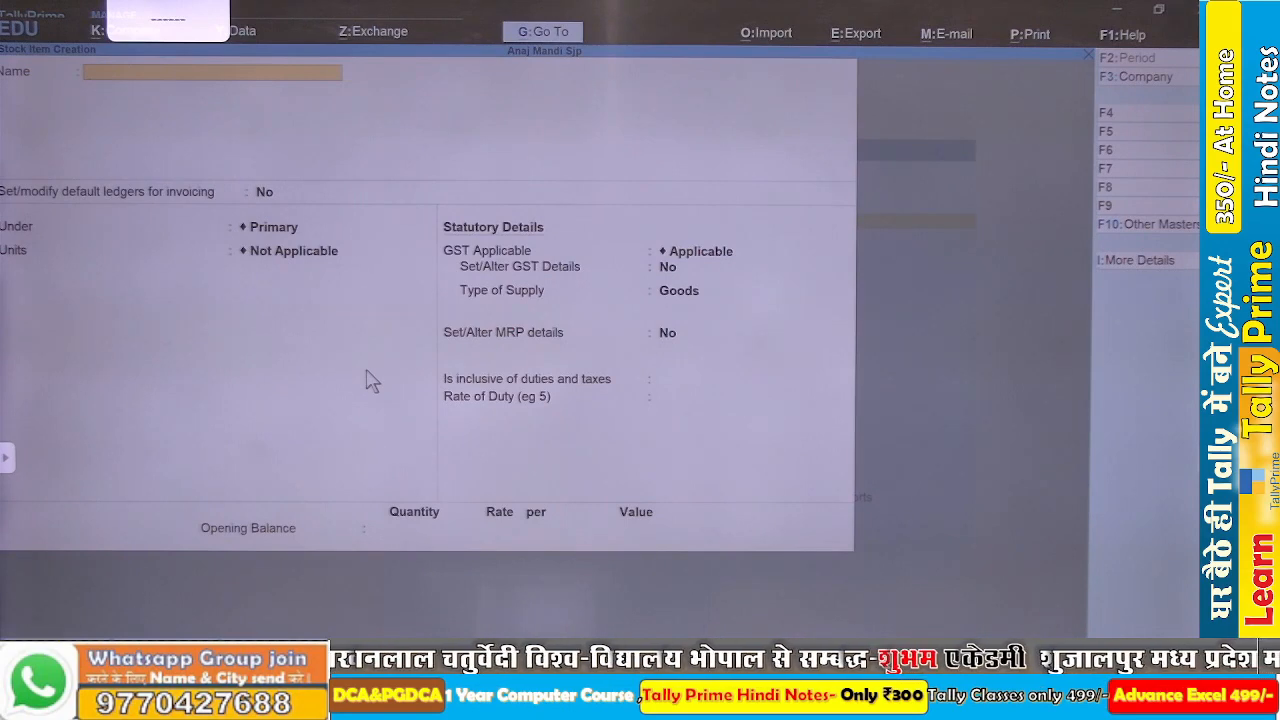
key("super+space")
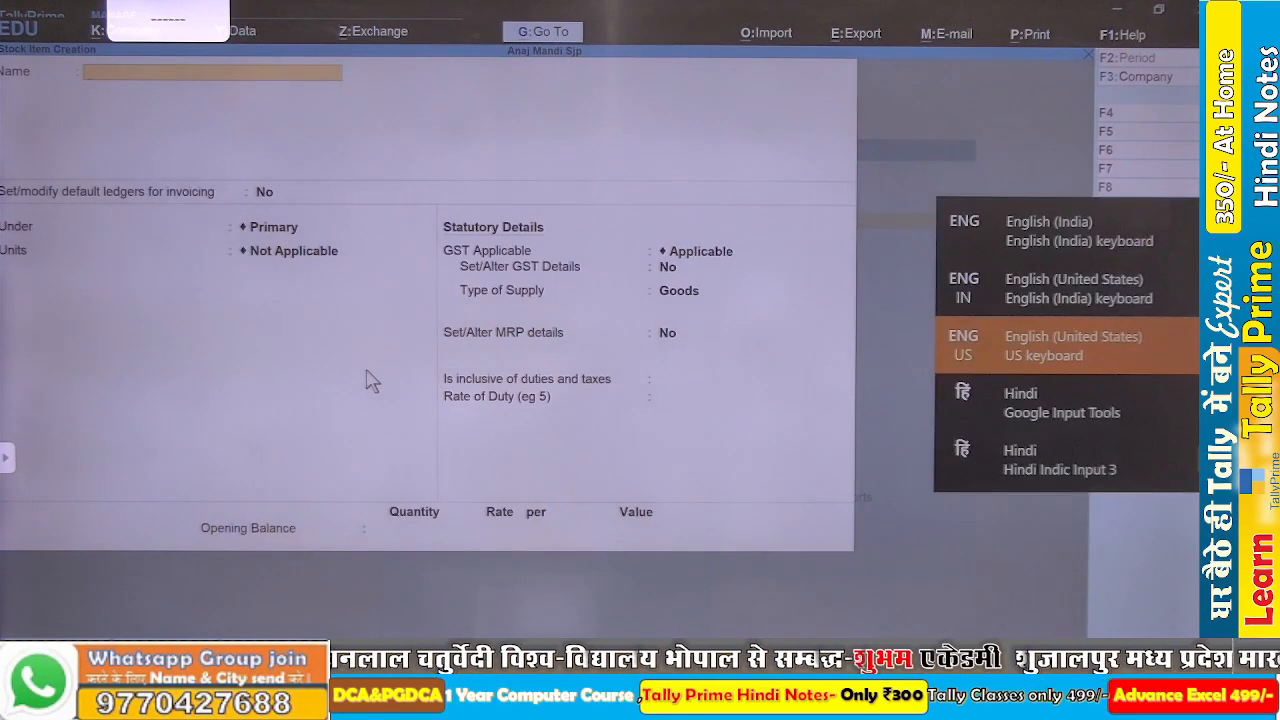
key("super+space")
type("c")
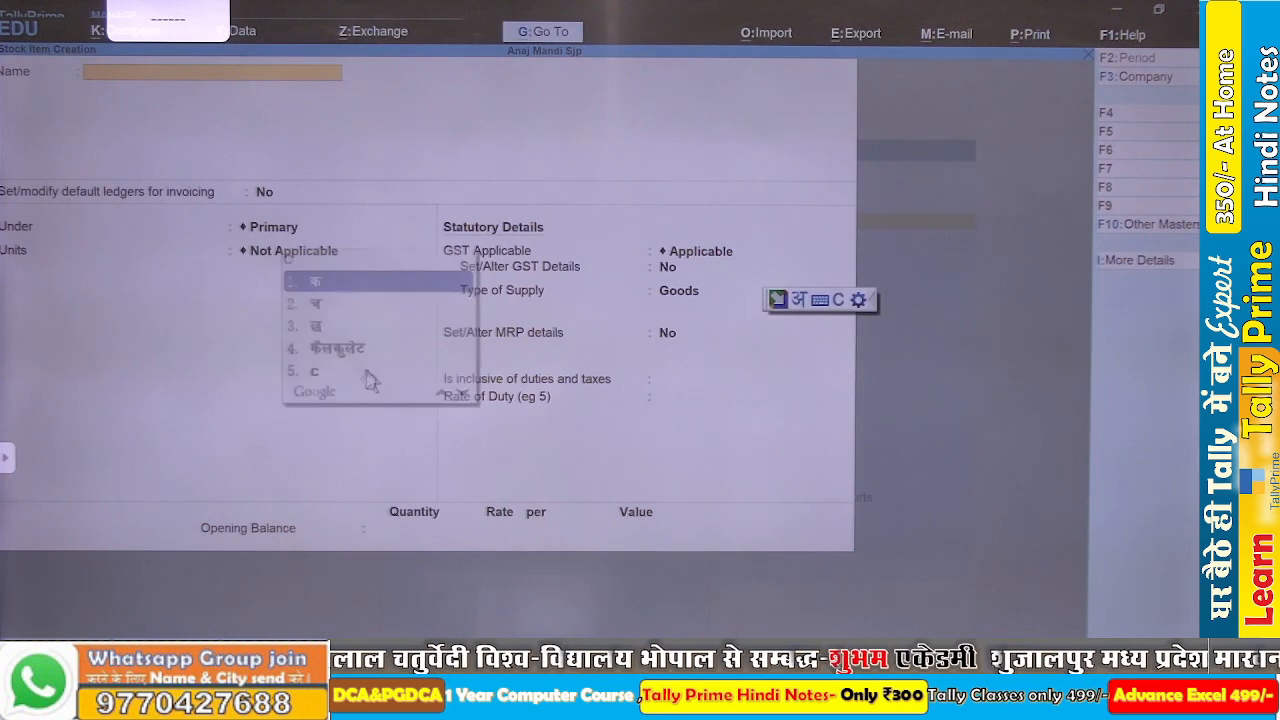
type("hana")
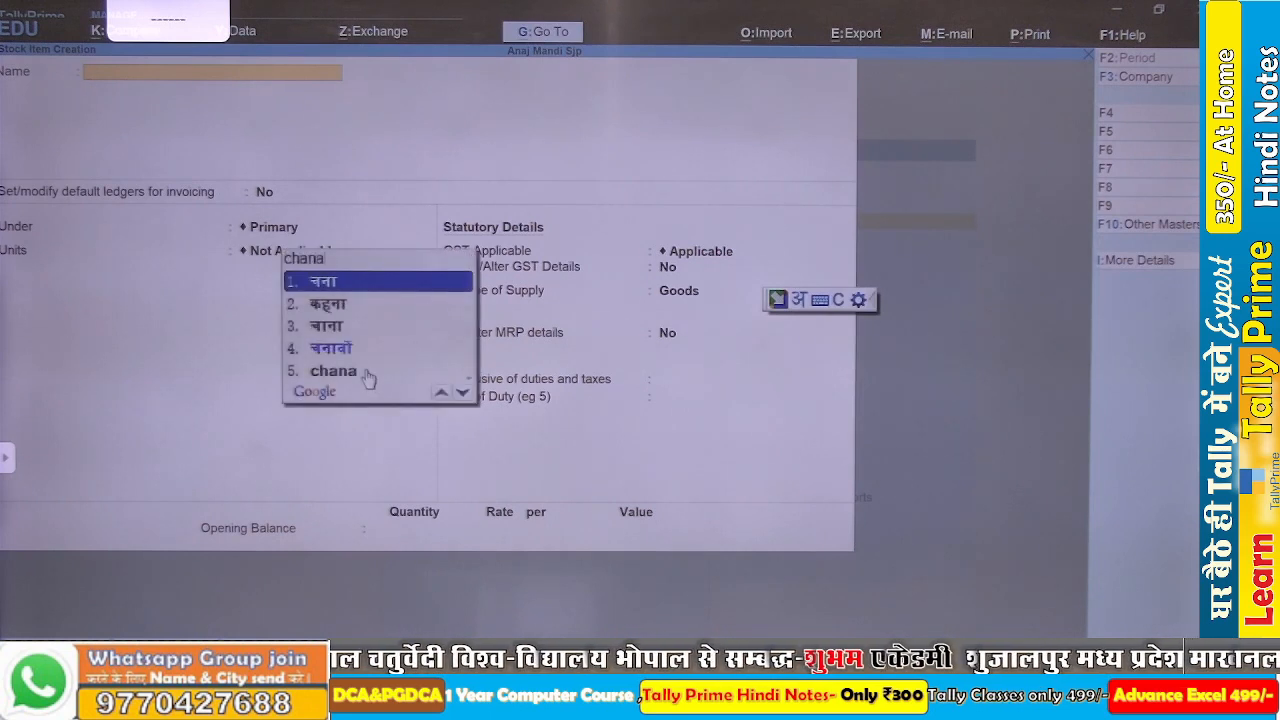
key("space")
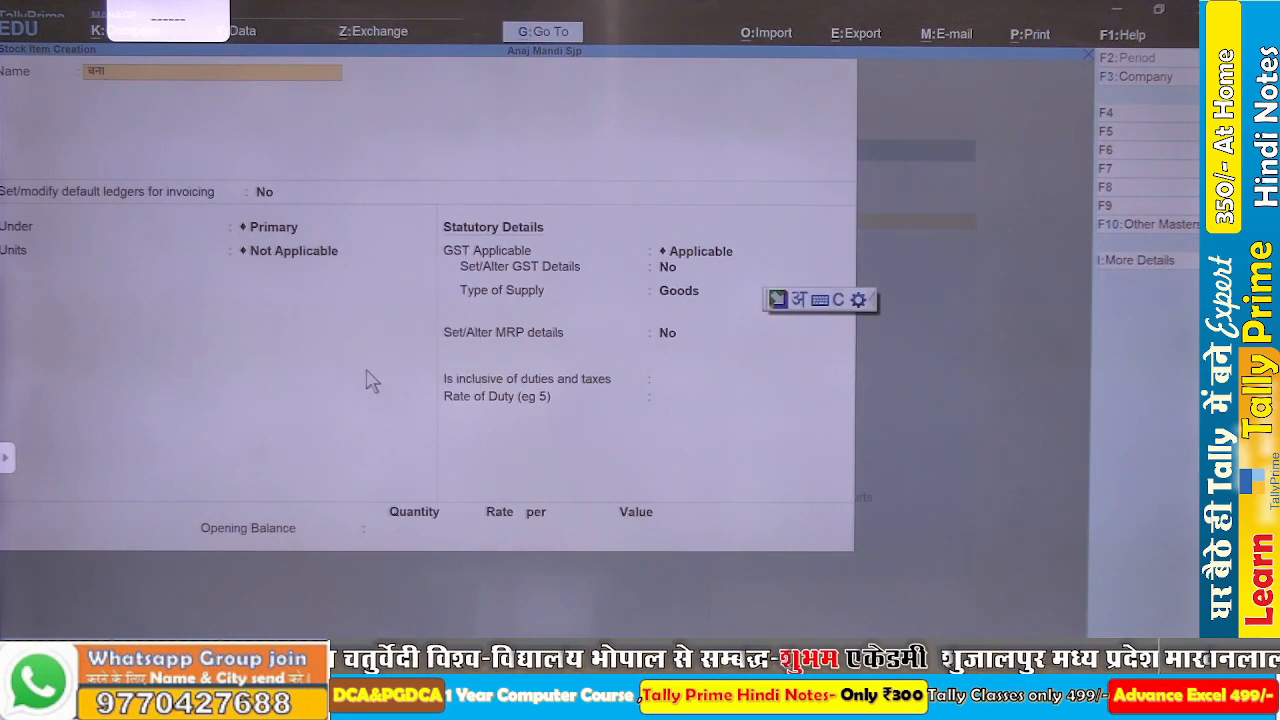
type("kala")
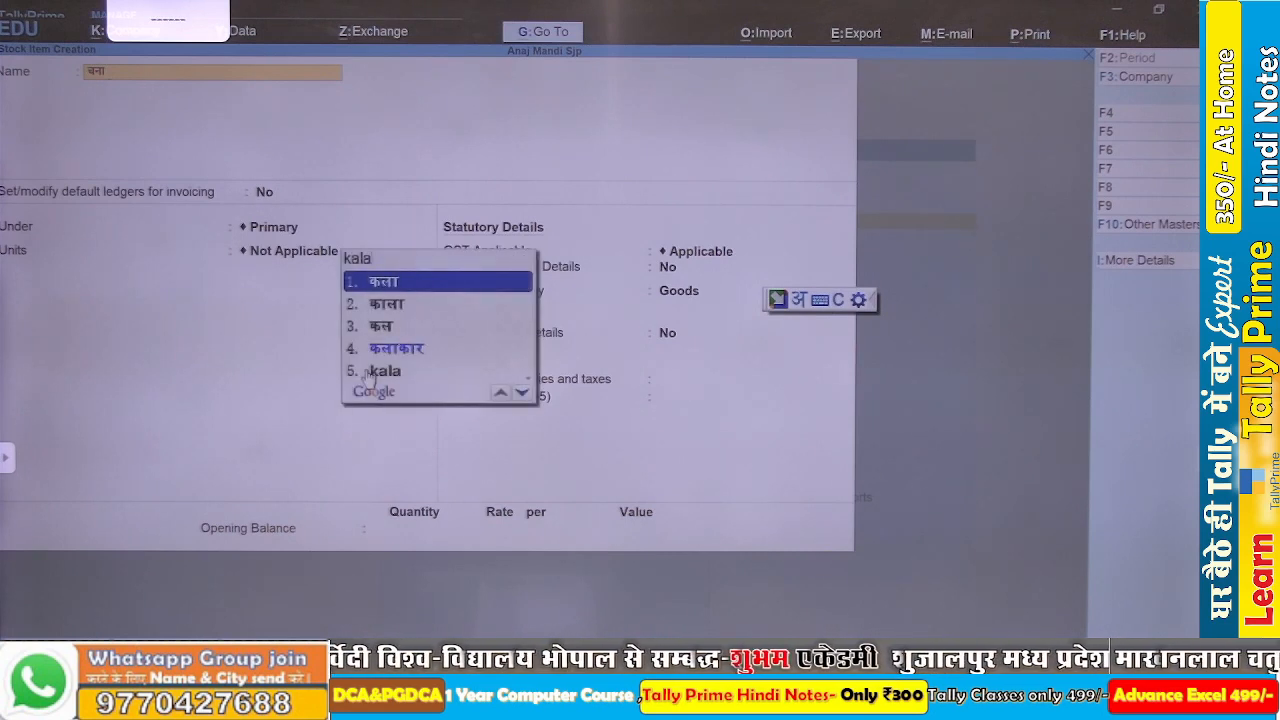
key("BackSpace")
key("BackSpace")
type("ta")
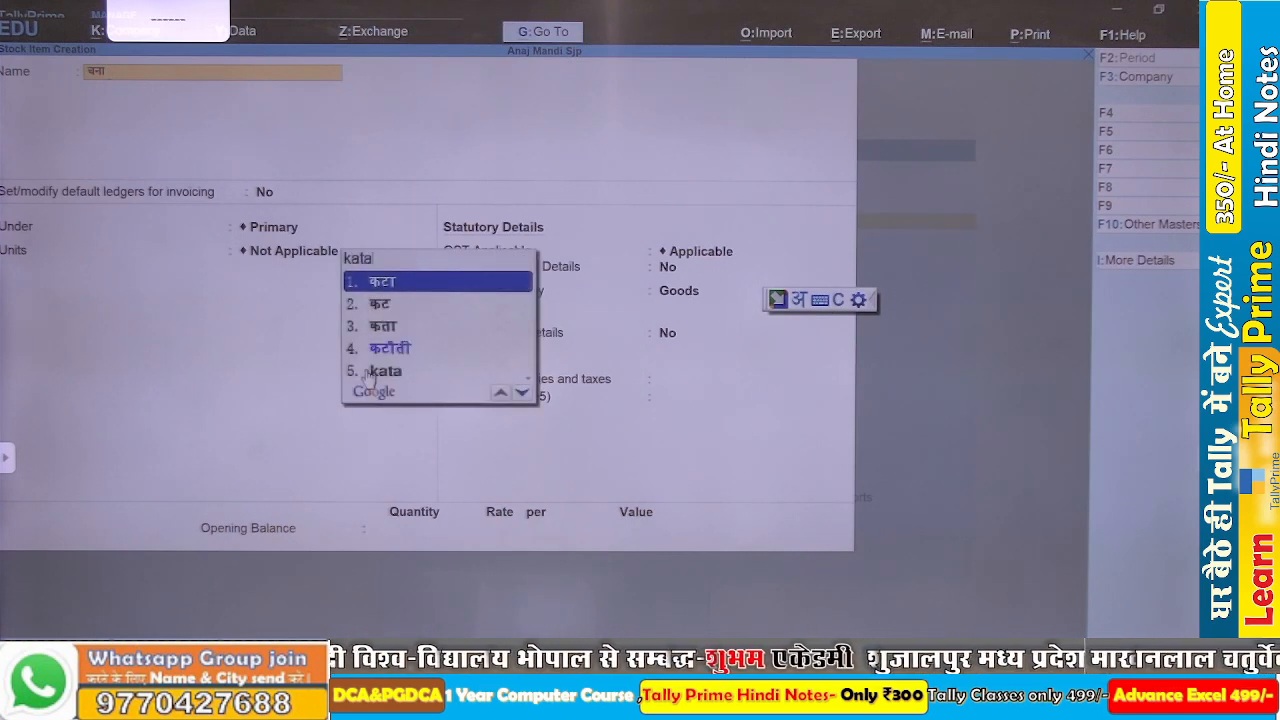
key("space")
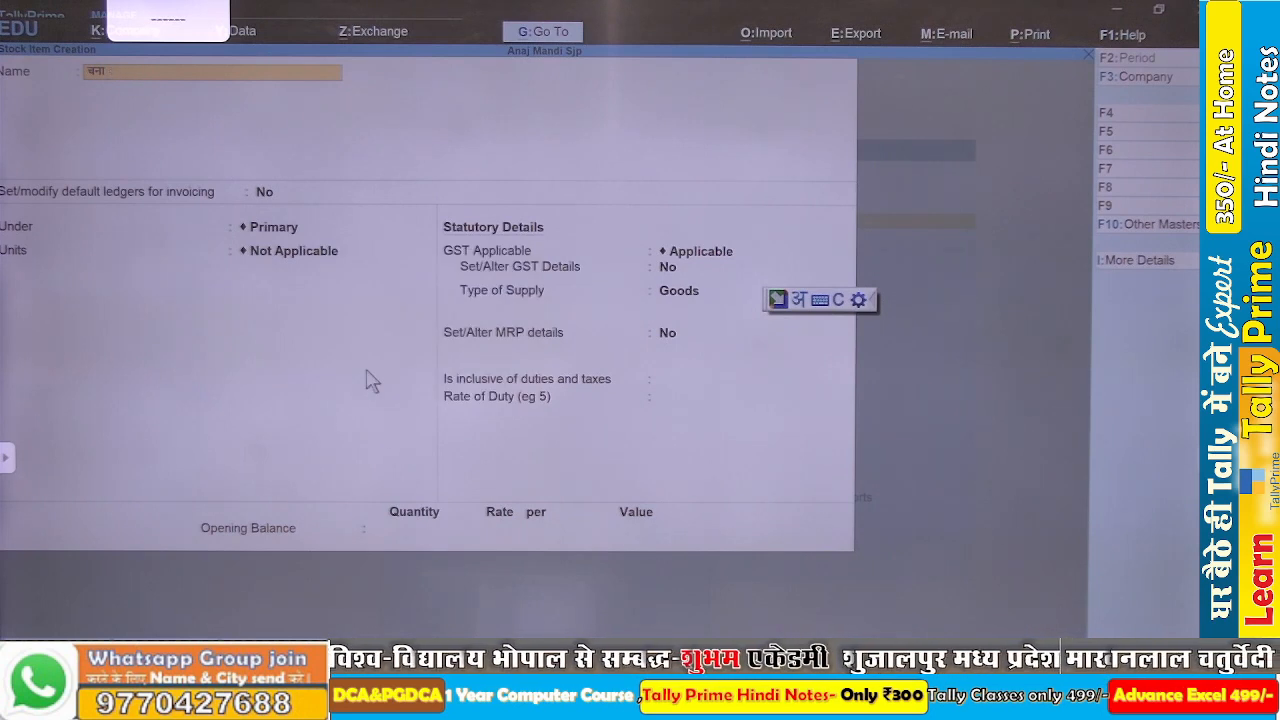
- Complete the stock item's name as चना कांटा using Hindi input and continue to its group
type("kanta")
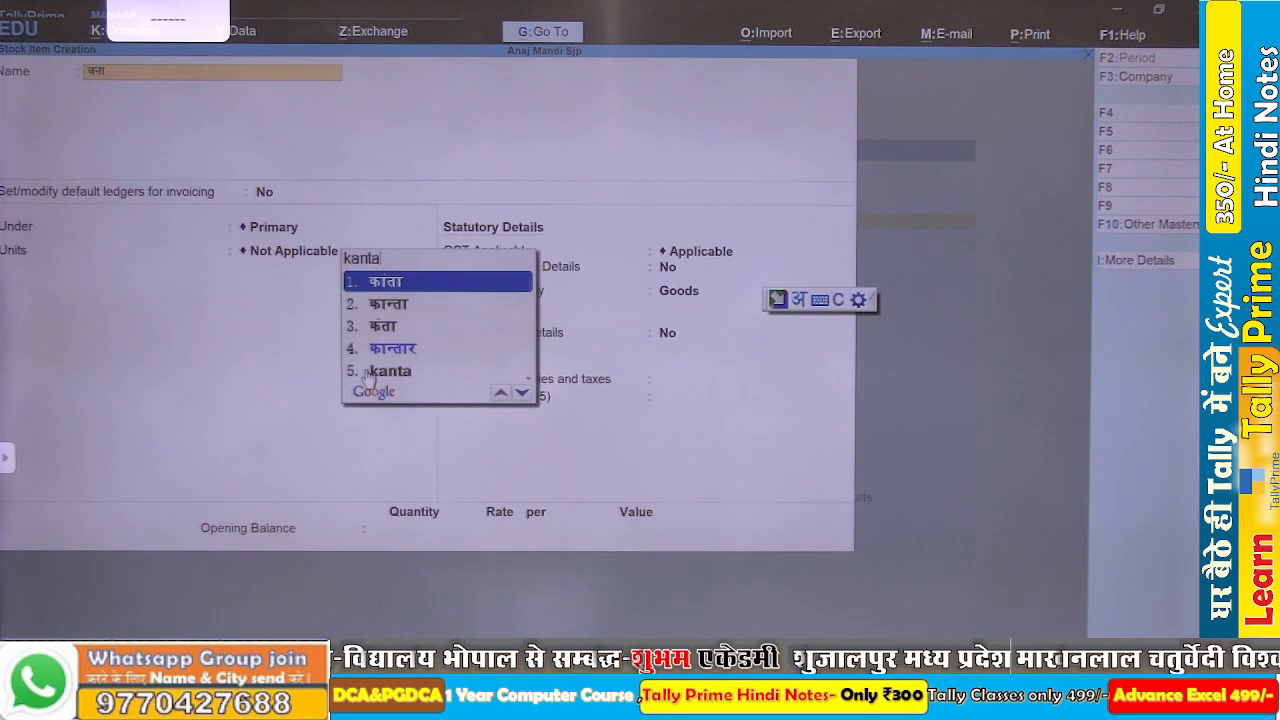
key("BackSpace")
type("aa")
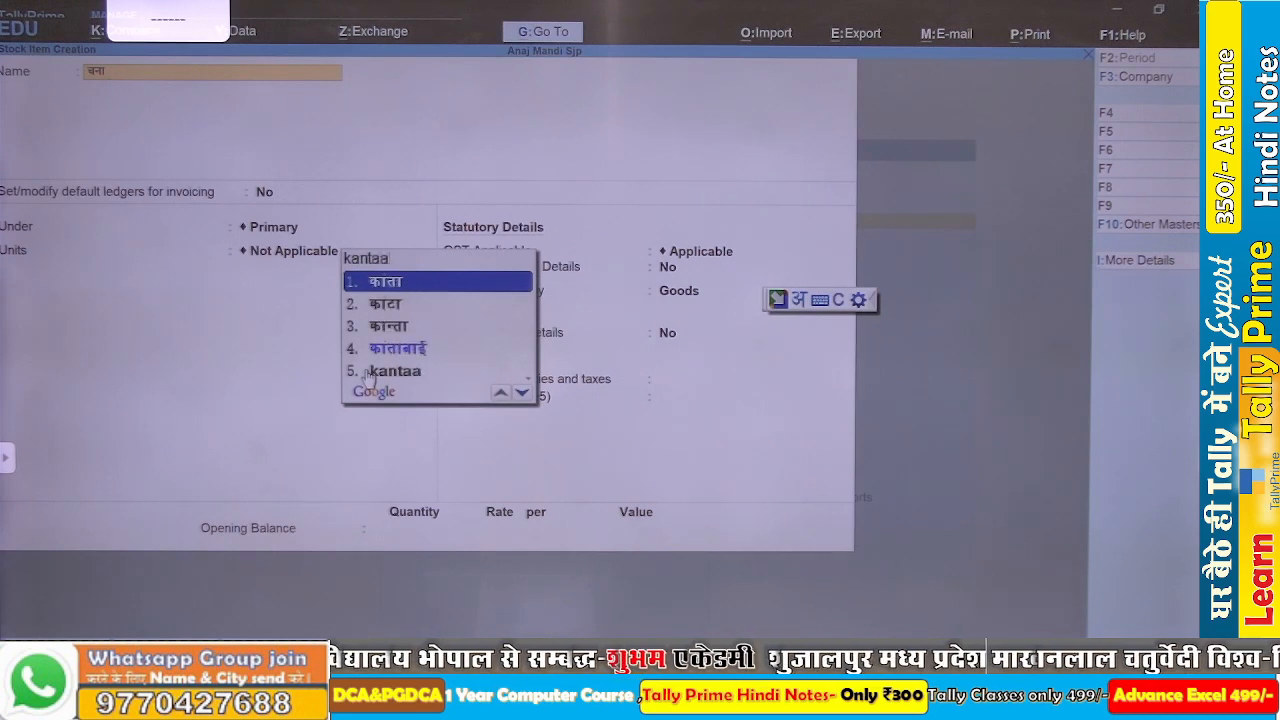
type("2")
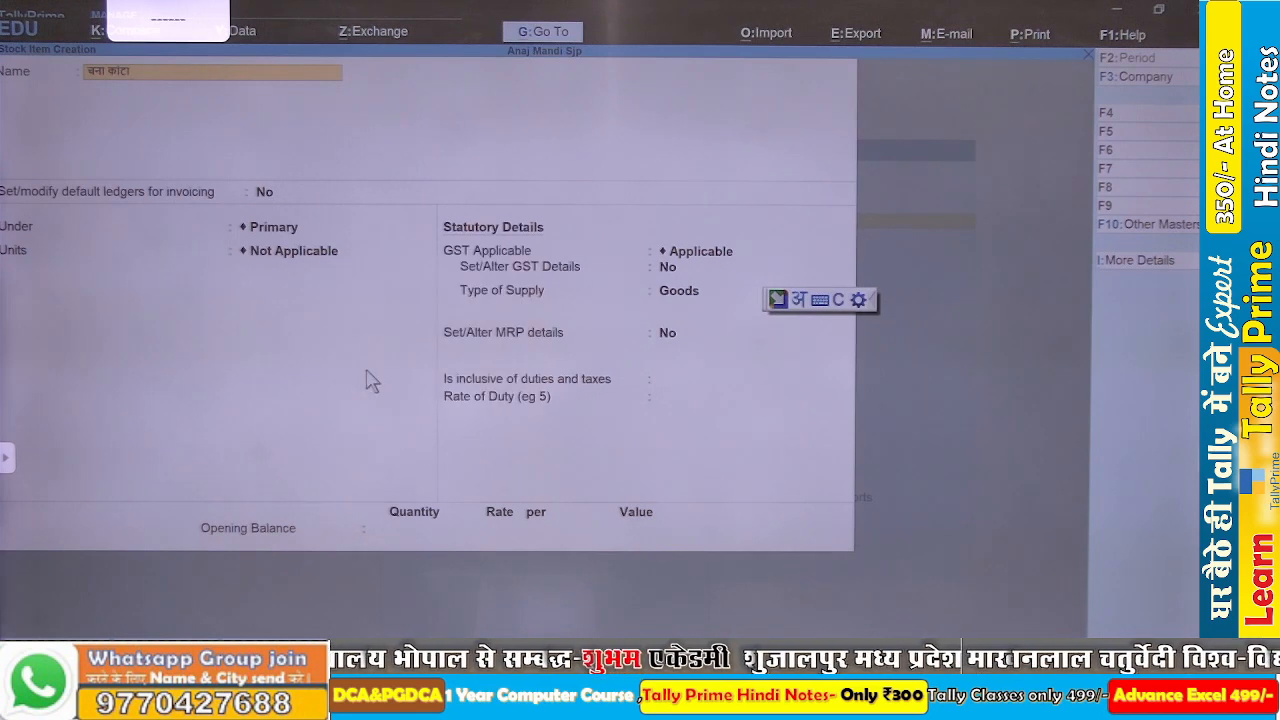
key("Return")
key("Return")
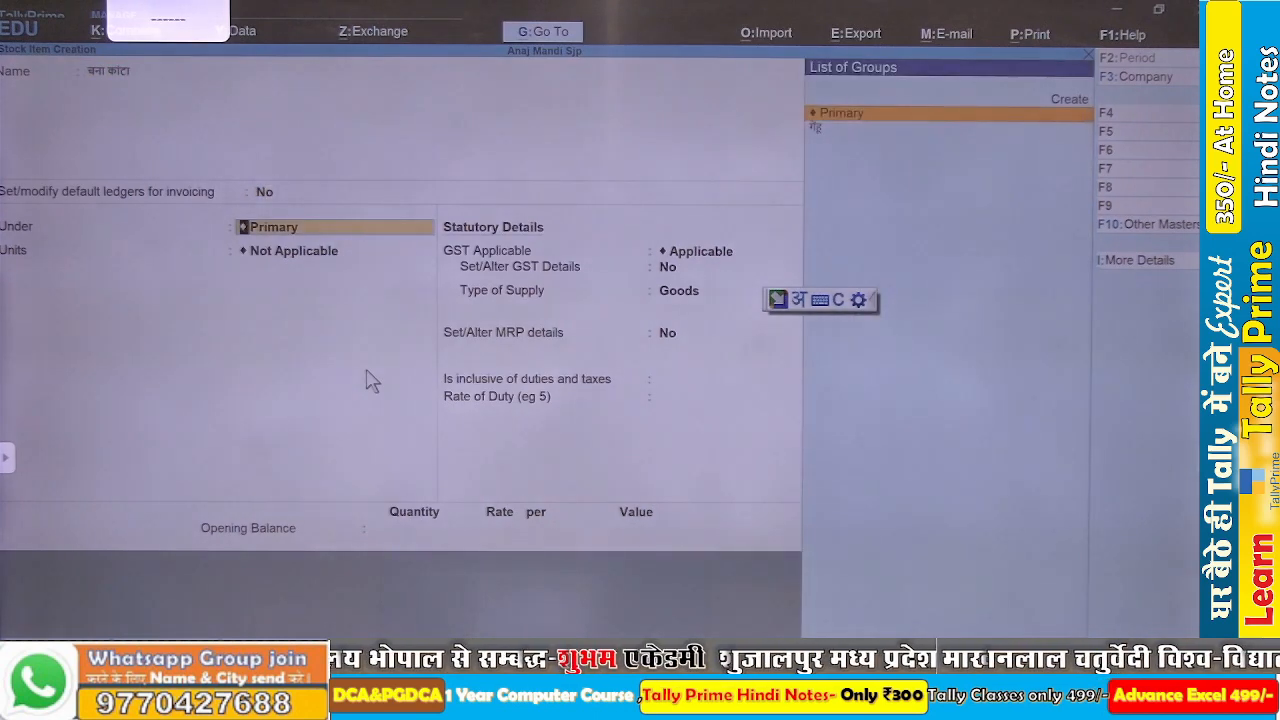
- Start a new stock group for the item, named चना in Hindi and placed under Primary
key("alt+c")
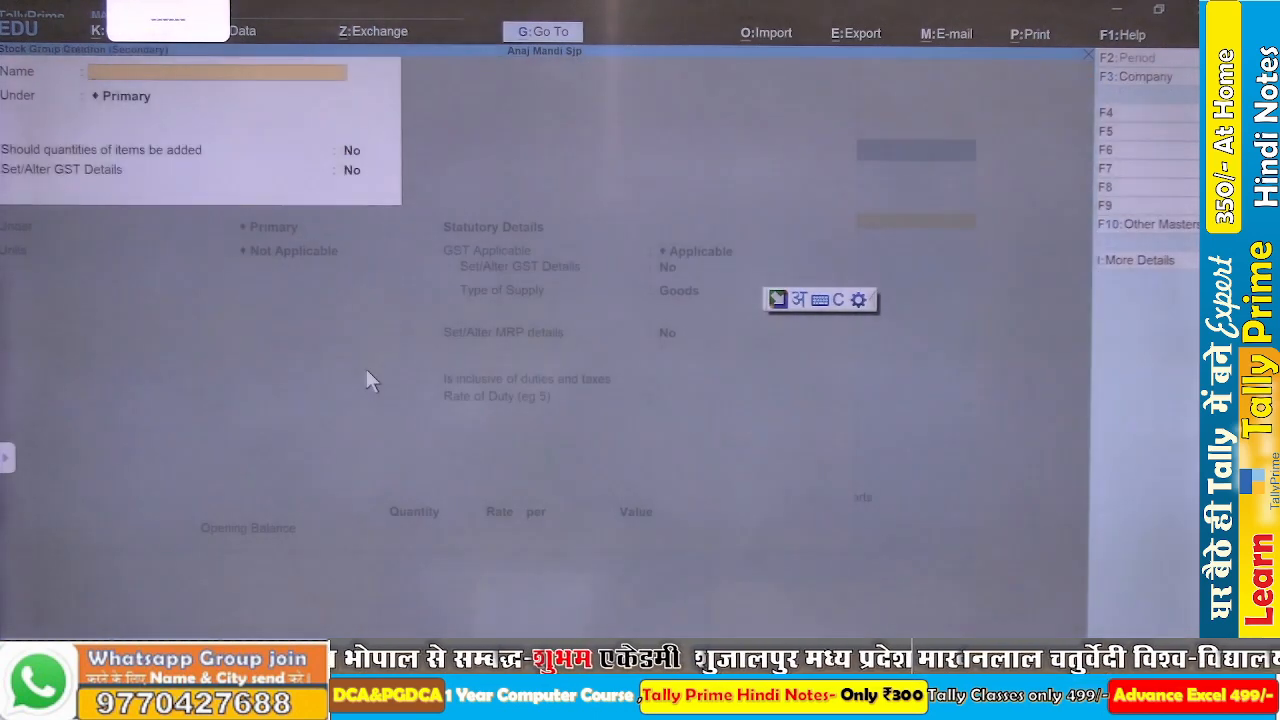
type("chan")
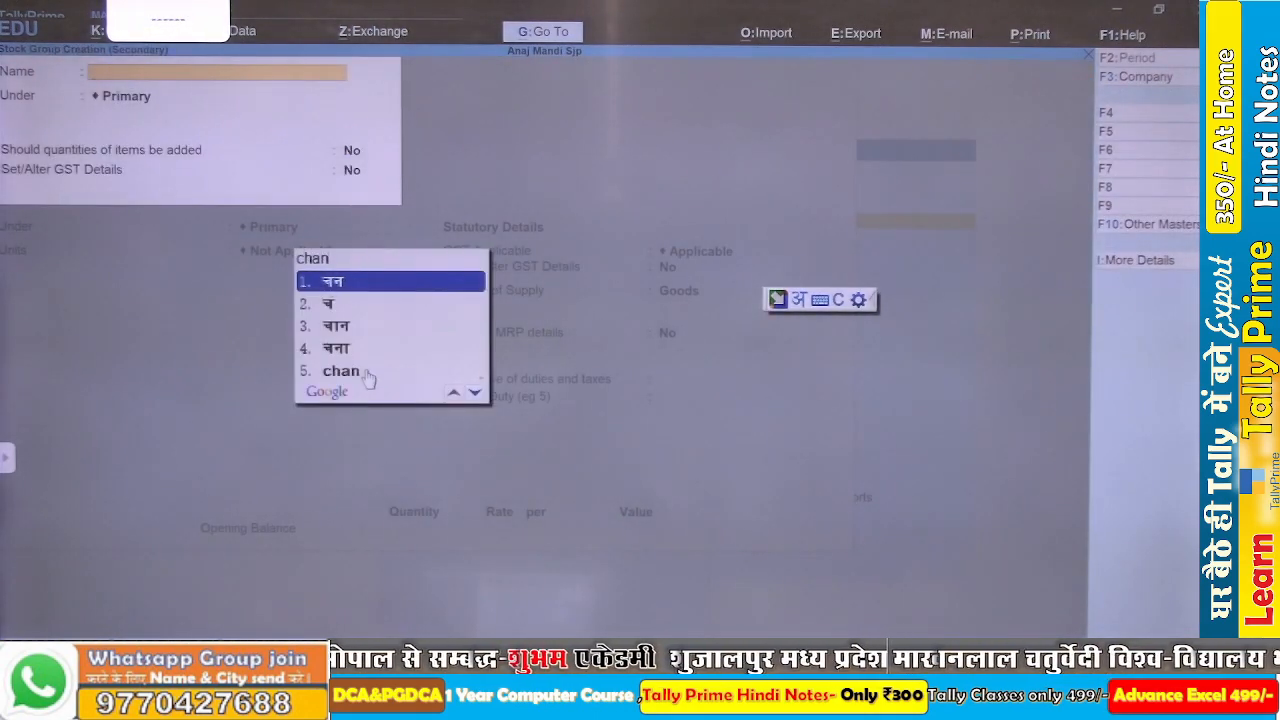
type("a")
key("space")
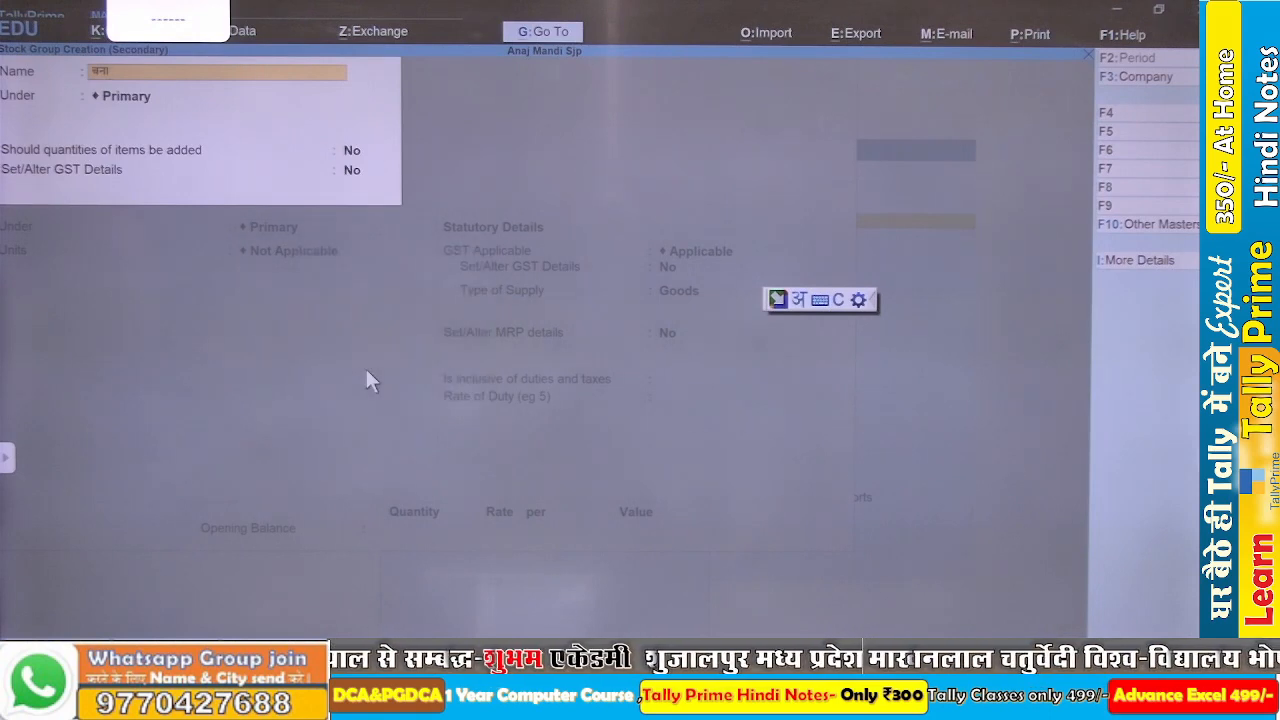
key("Return")
key("Return")
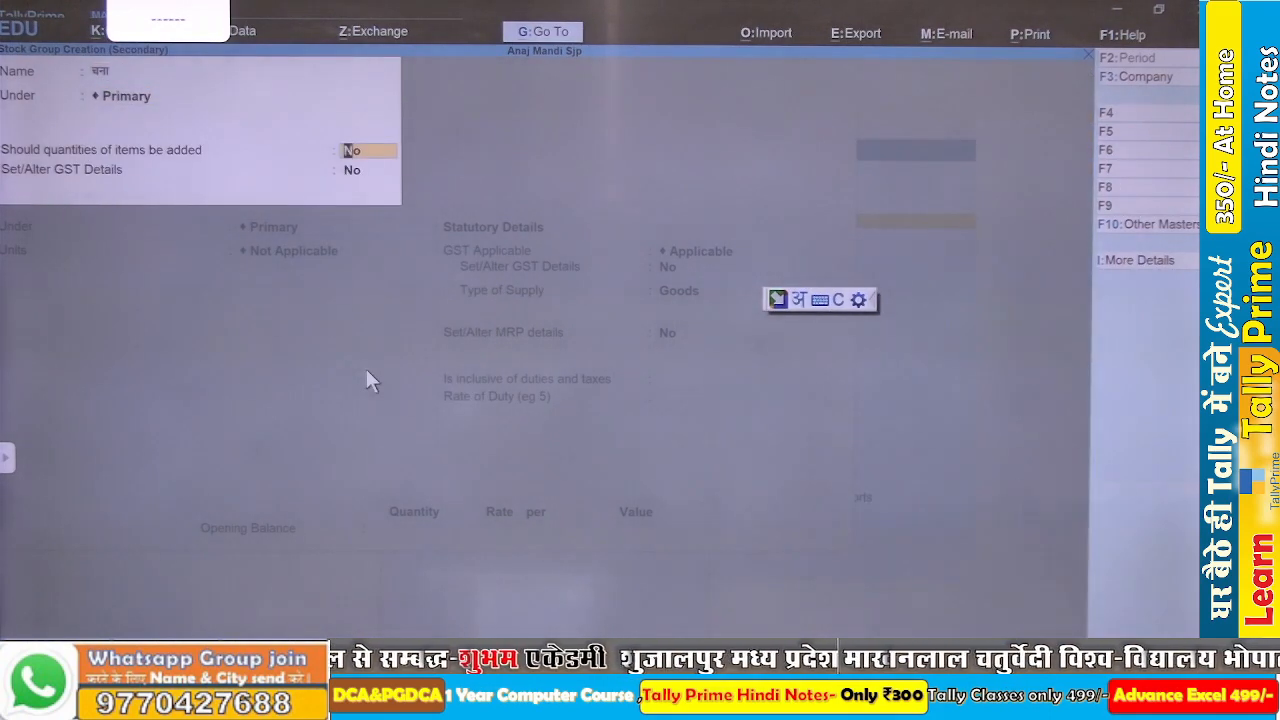
- Switch off Hindi input, set adding item quantities to Yes for the stock group, and save it
key("y")
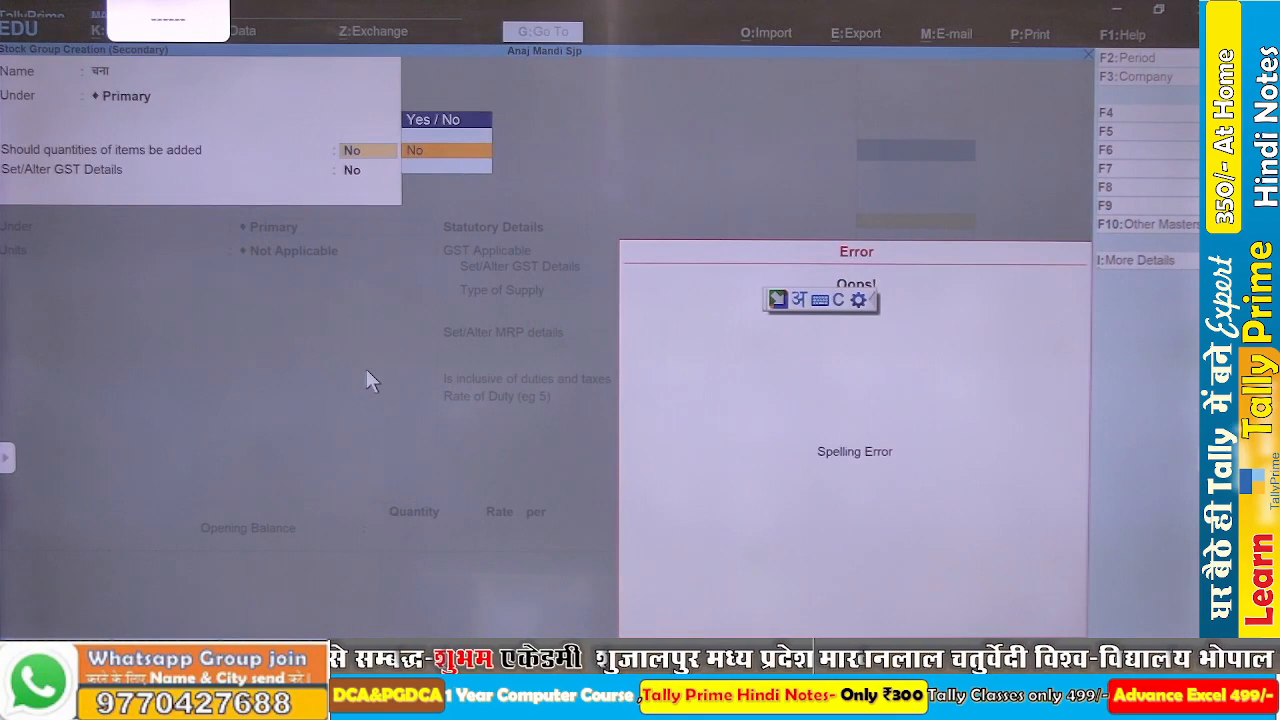
key("super+space")
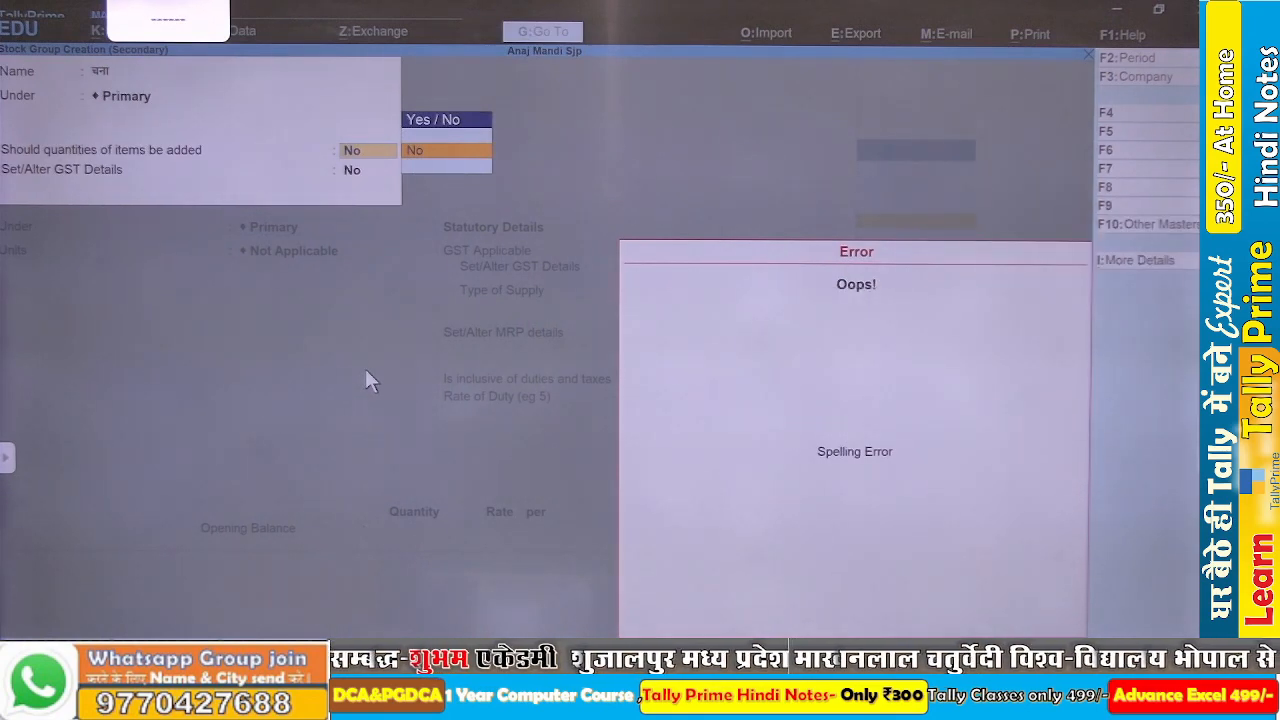
key("Escape")
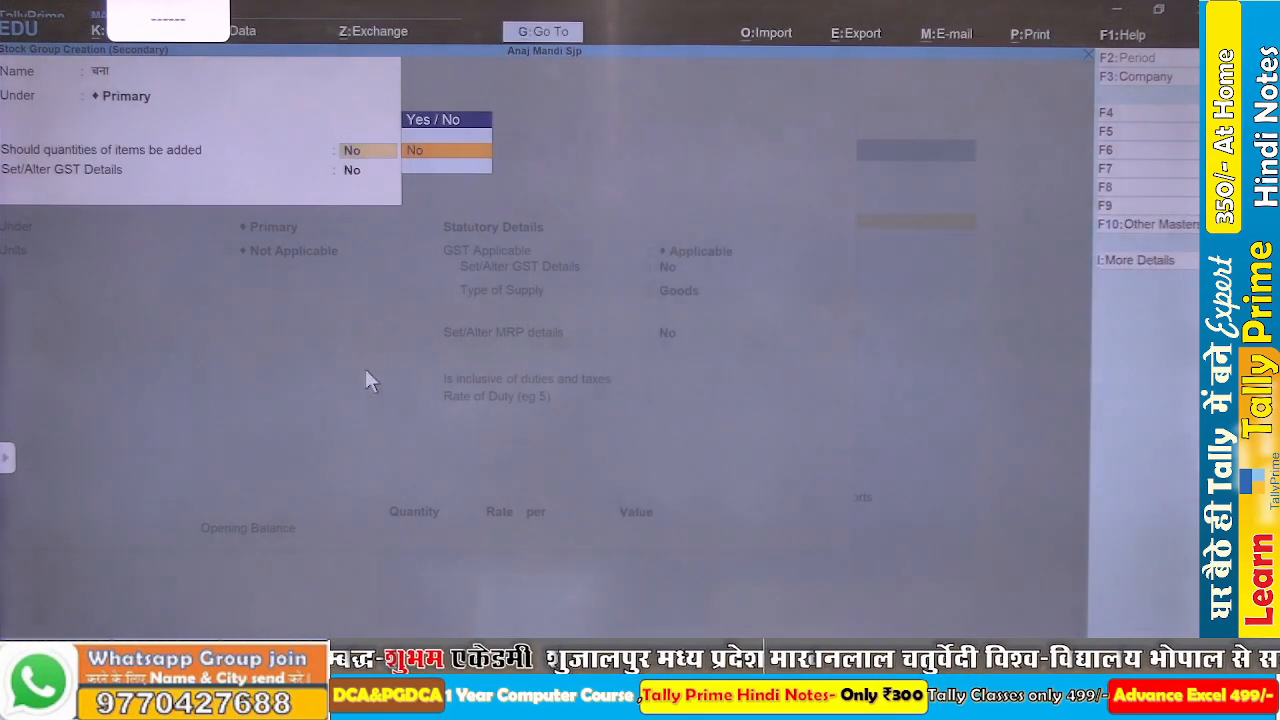
key("BackSpace")
key("Down")
key("Return")
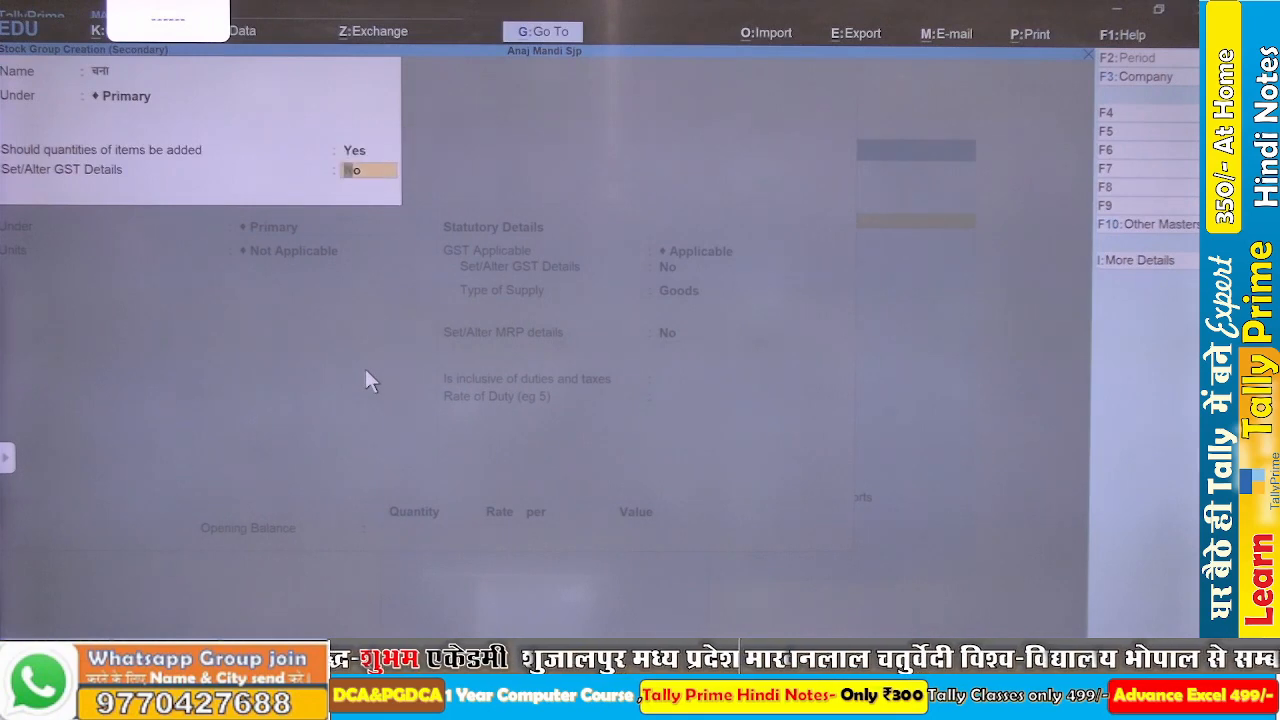
key("Return")
key("Return")
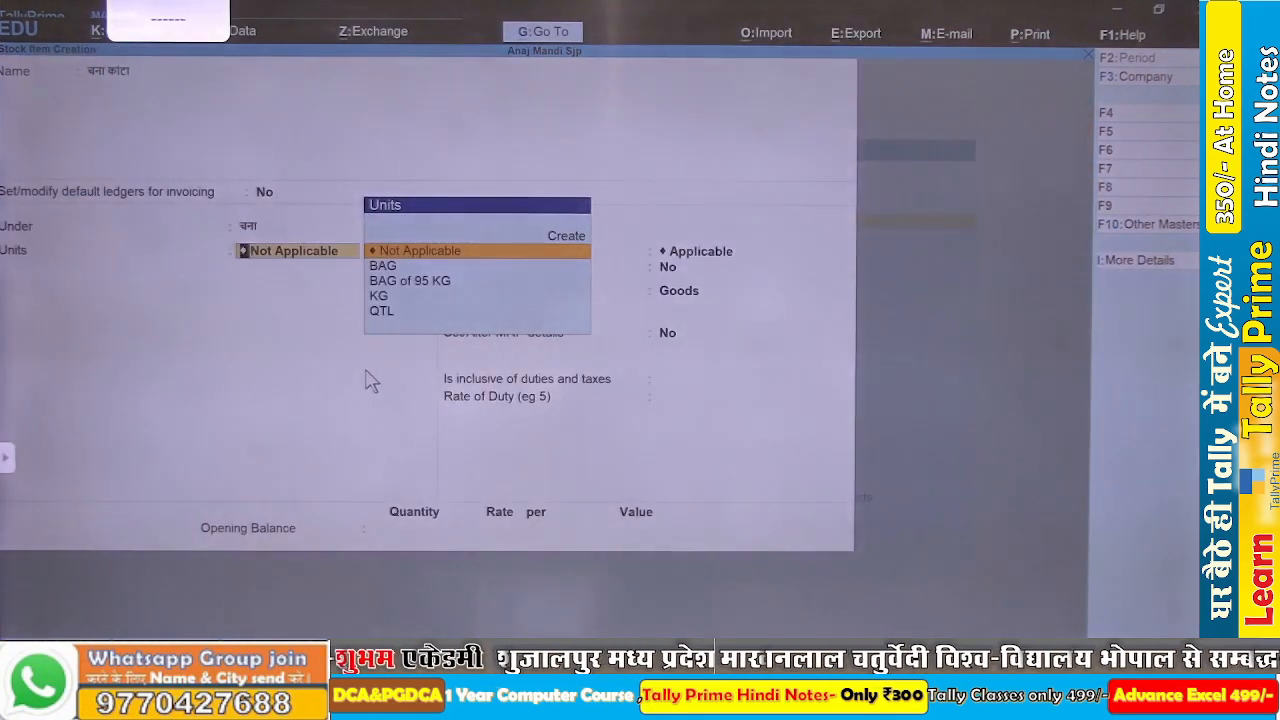
- Set the stock item's unit to QTL and its alternate unit to BAG of 95 KG
key("Down")
key("Down")
key("Down")
key("Down")
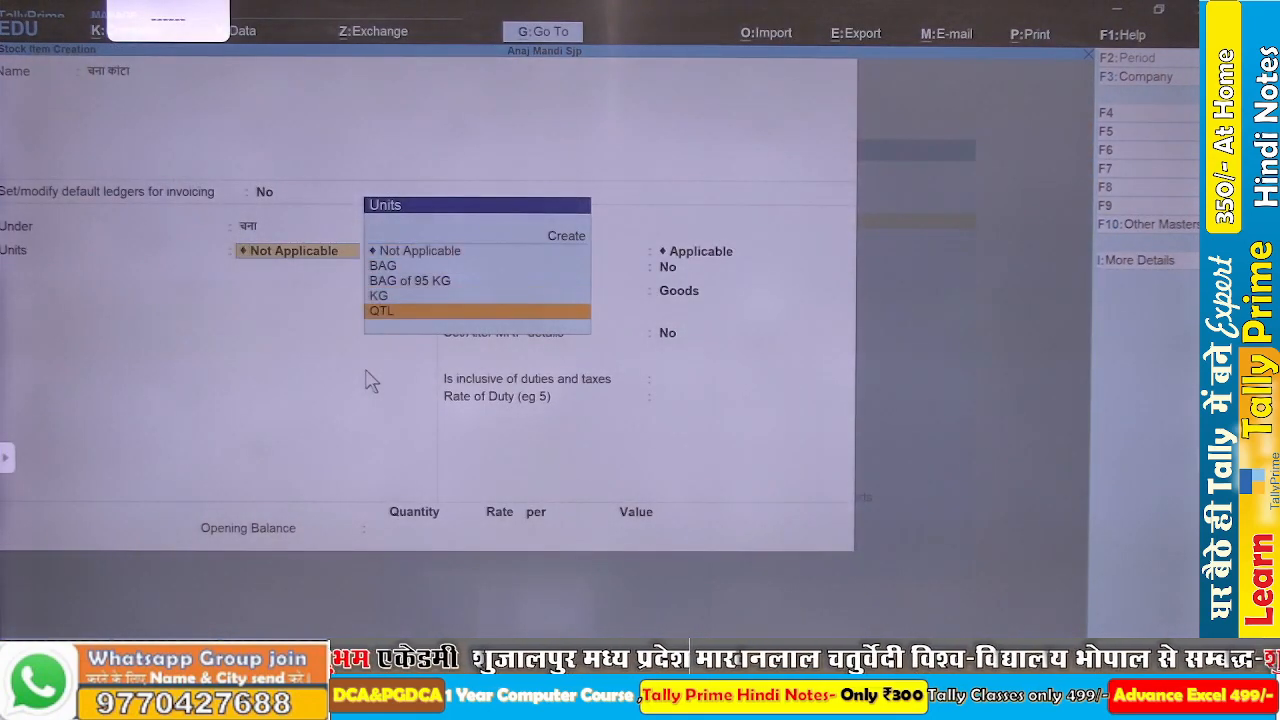
key("Return")
key("Down")
key("Down")
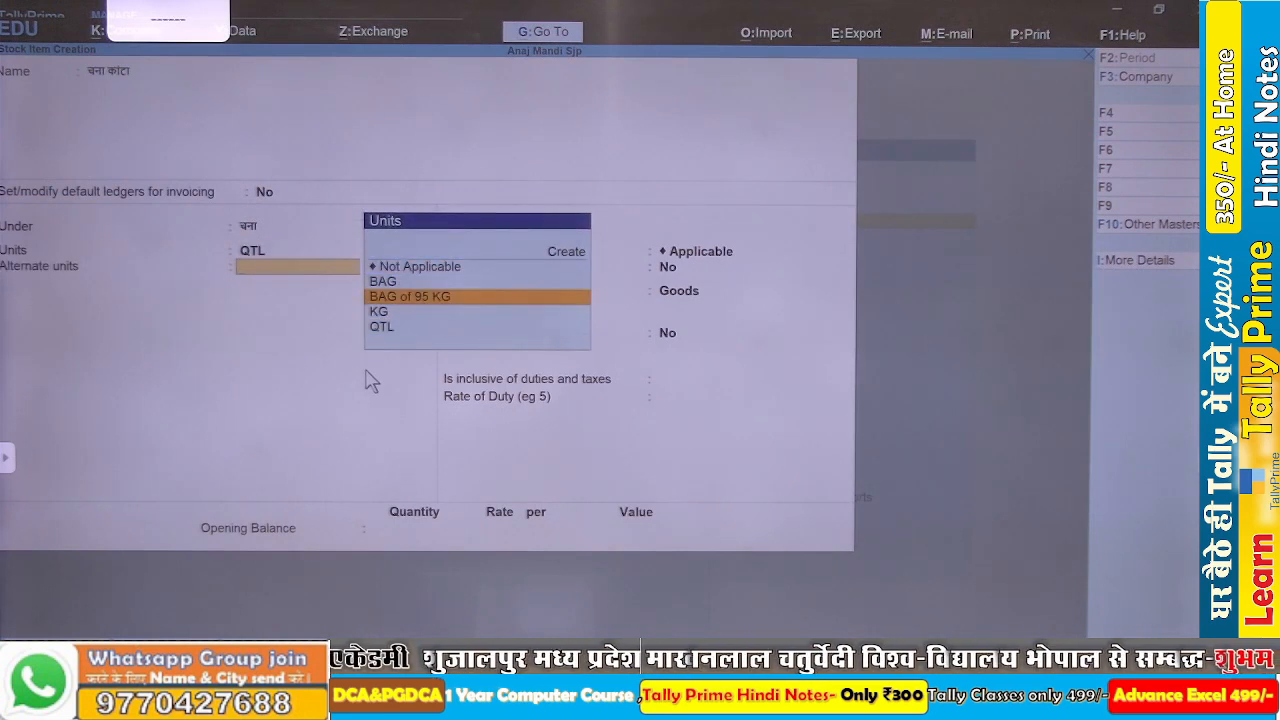
key("Return")
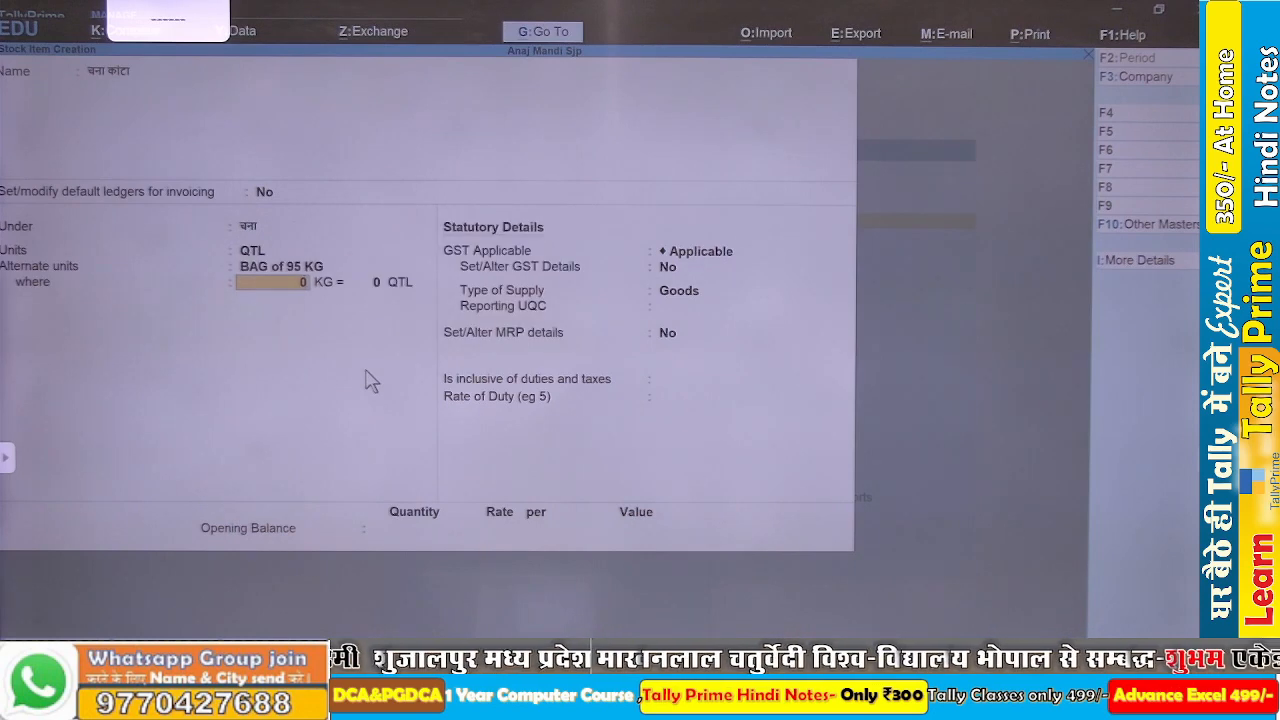
- Try to change the conversion of the compound unit BAG of 95 KG to 90
key("BackSpace")
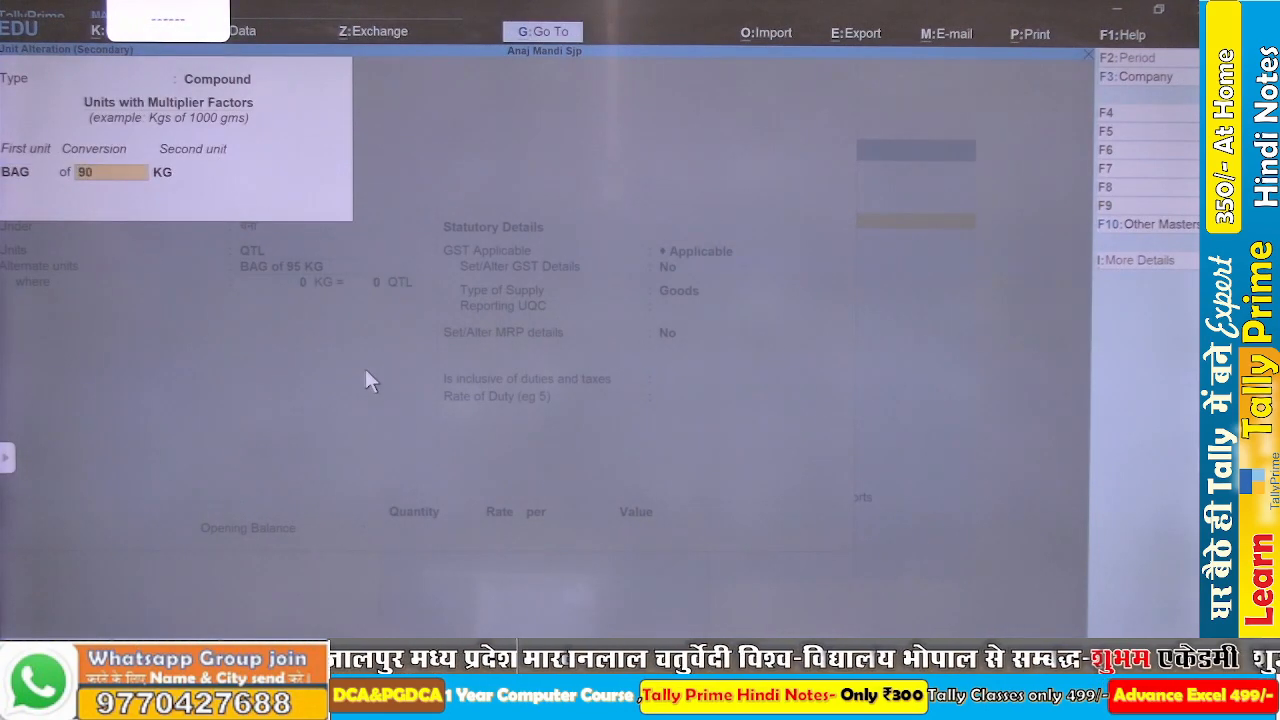
key("Return")
key("Return")
key("Return")
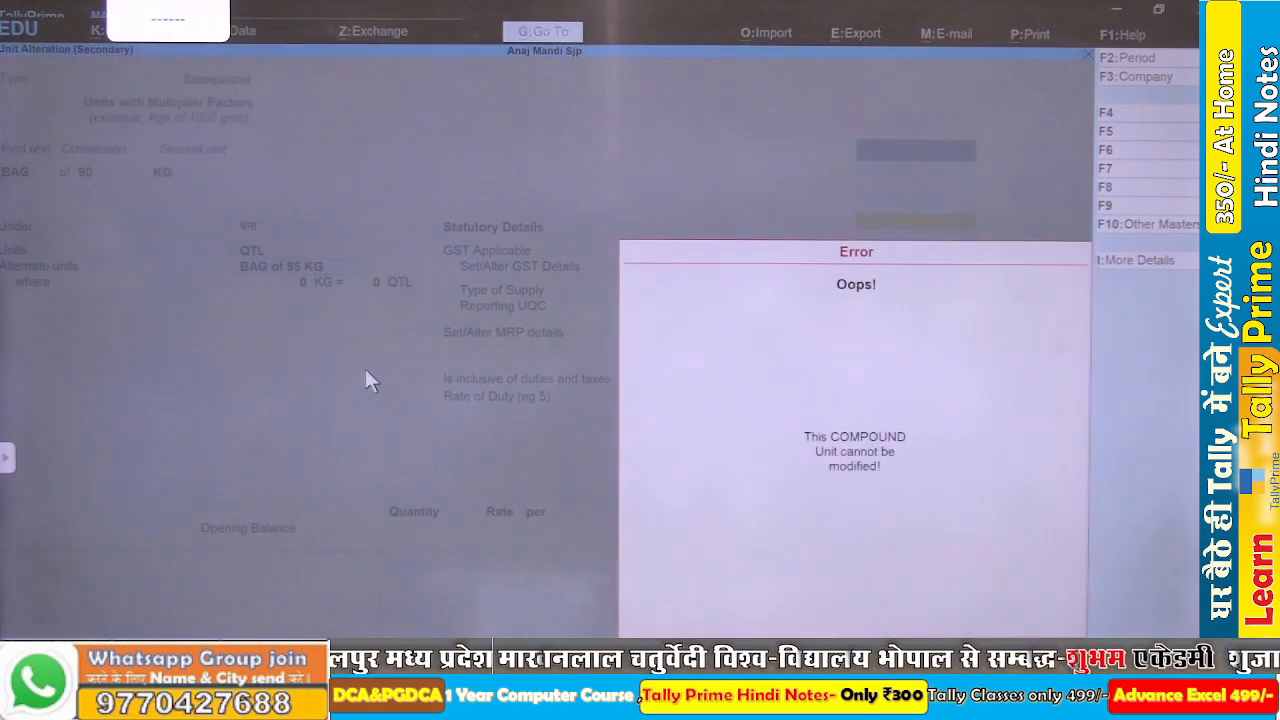
key("Escape")
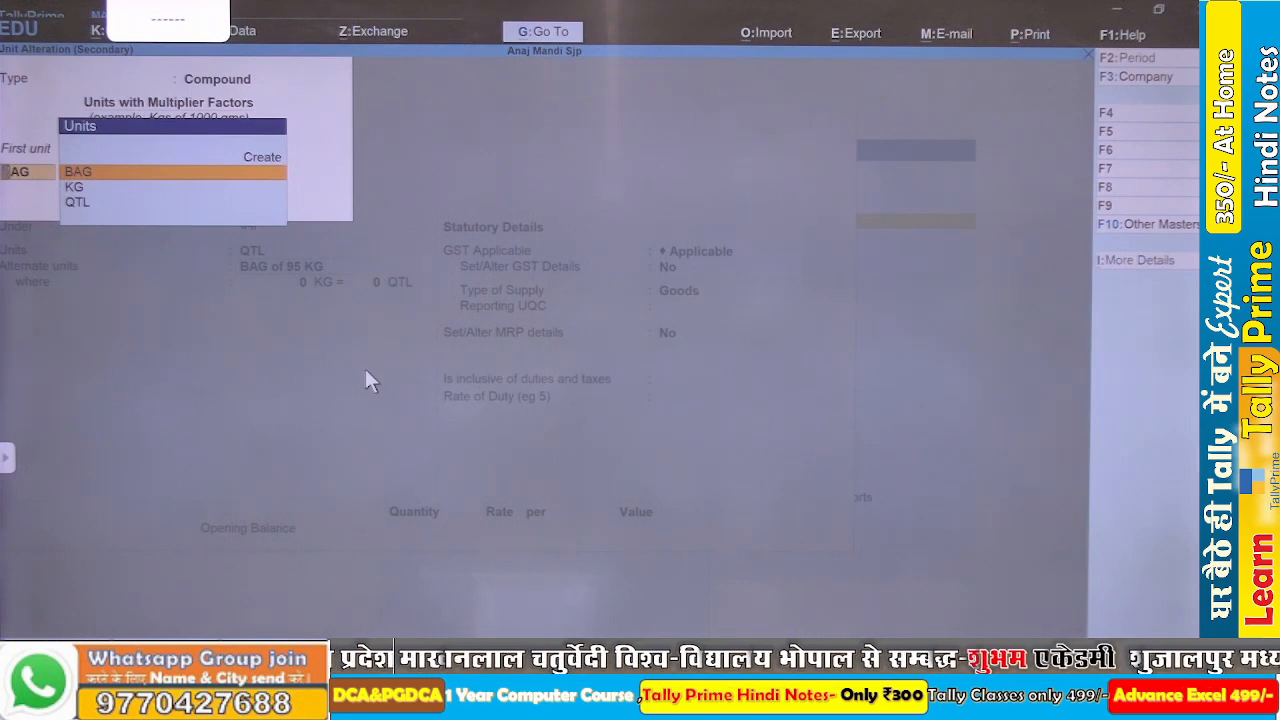
key("Return")
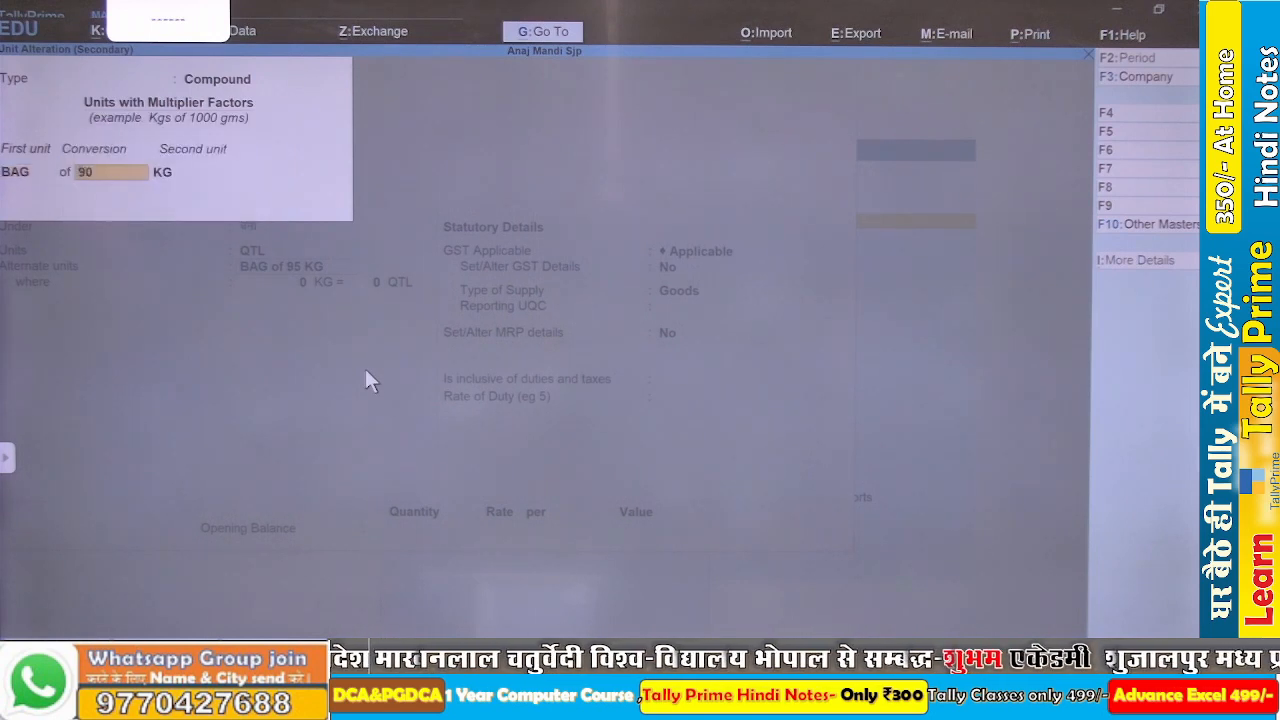
key("Return")
key("Return")
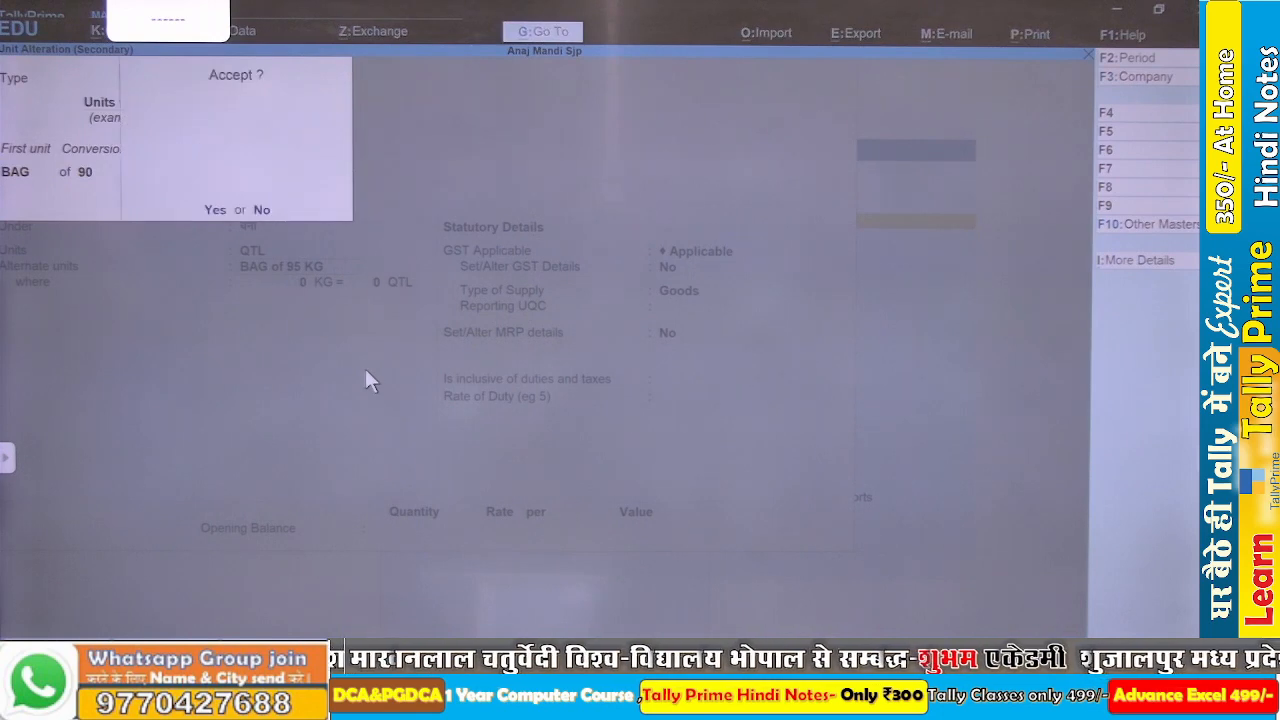
key("Return")
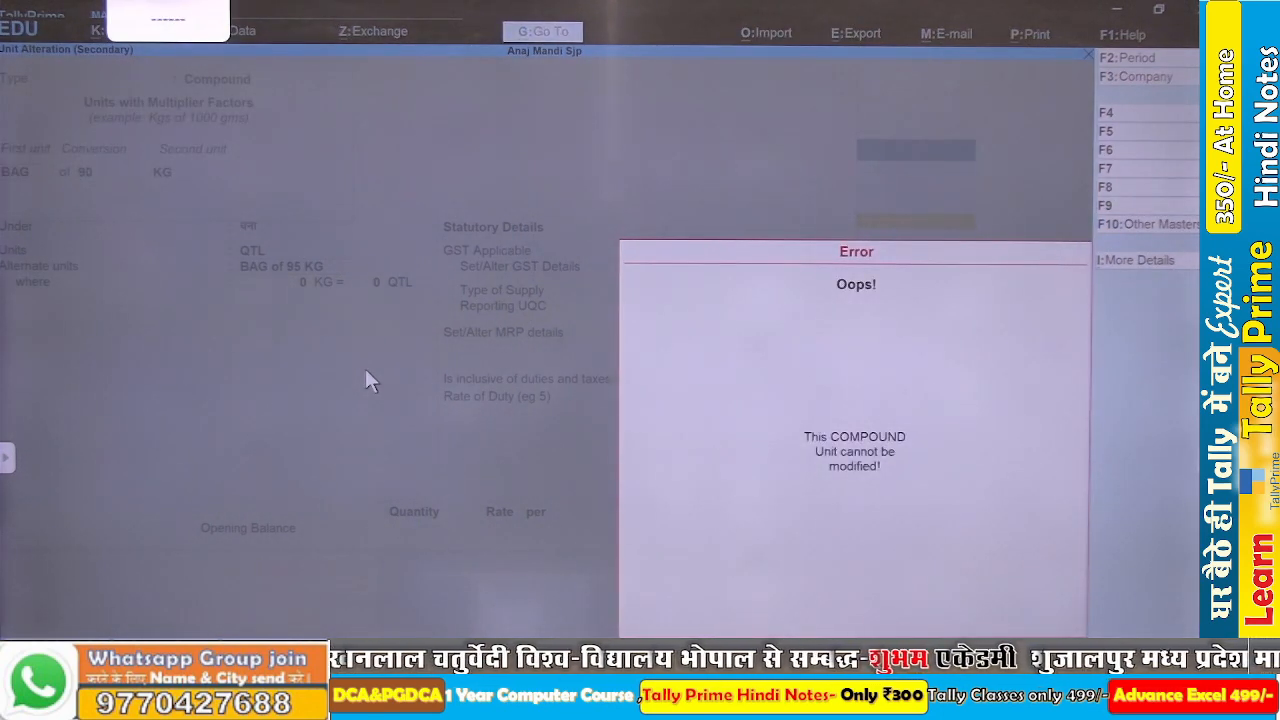
key("Return")
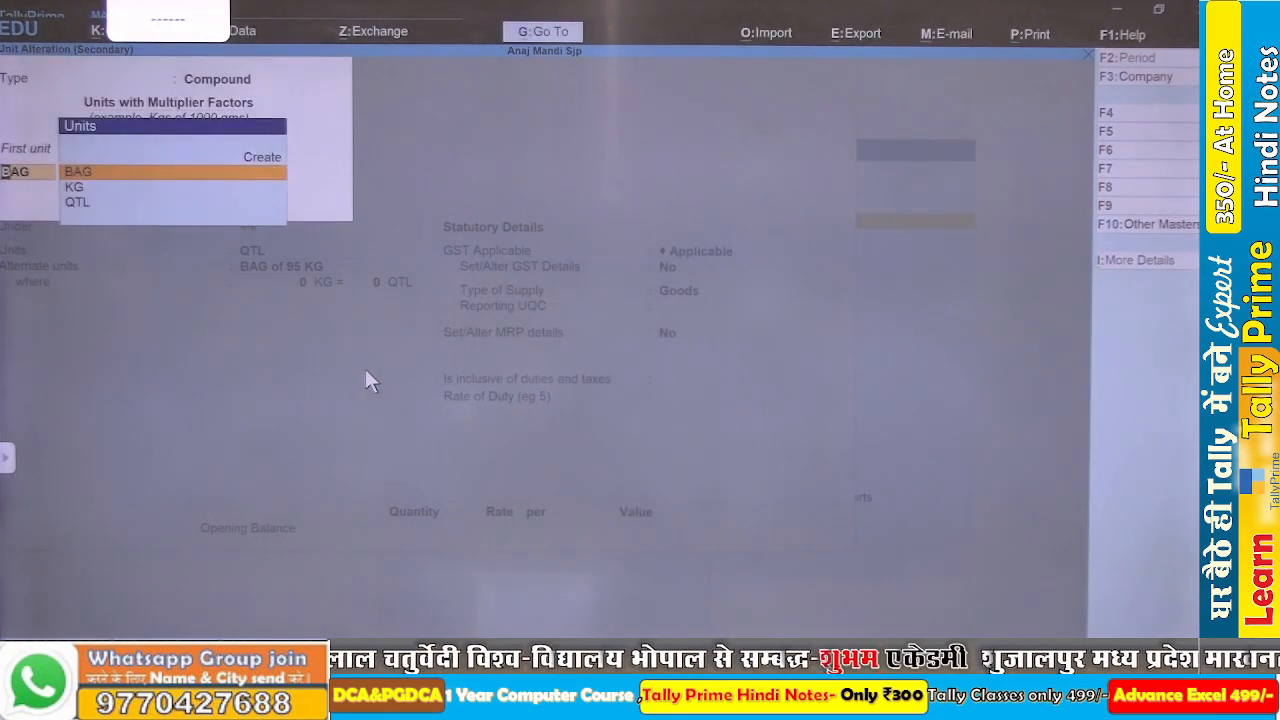
- Try to redefine the compound unit as KG of 90 BAG, and leave the unit alteration
key("Down")
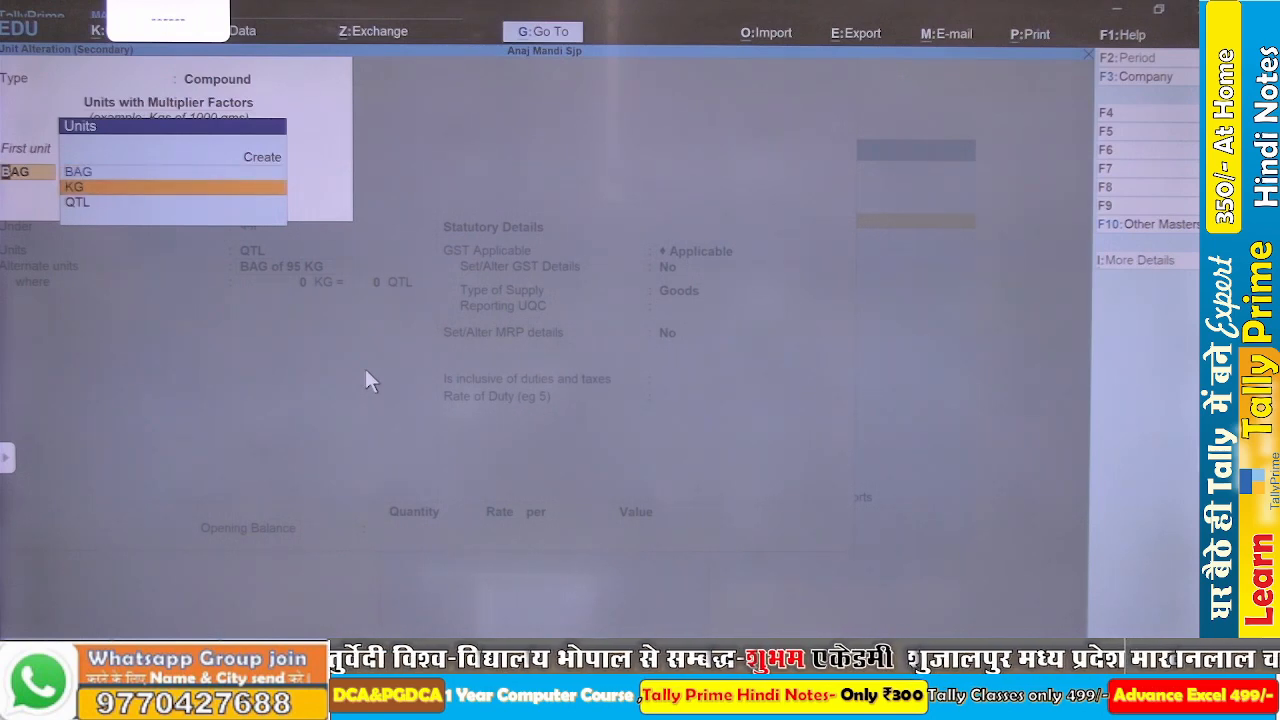
key("Return")
key("Return")
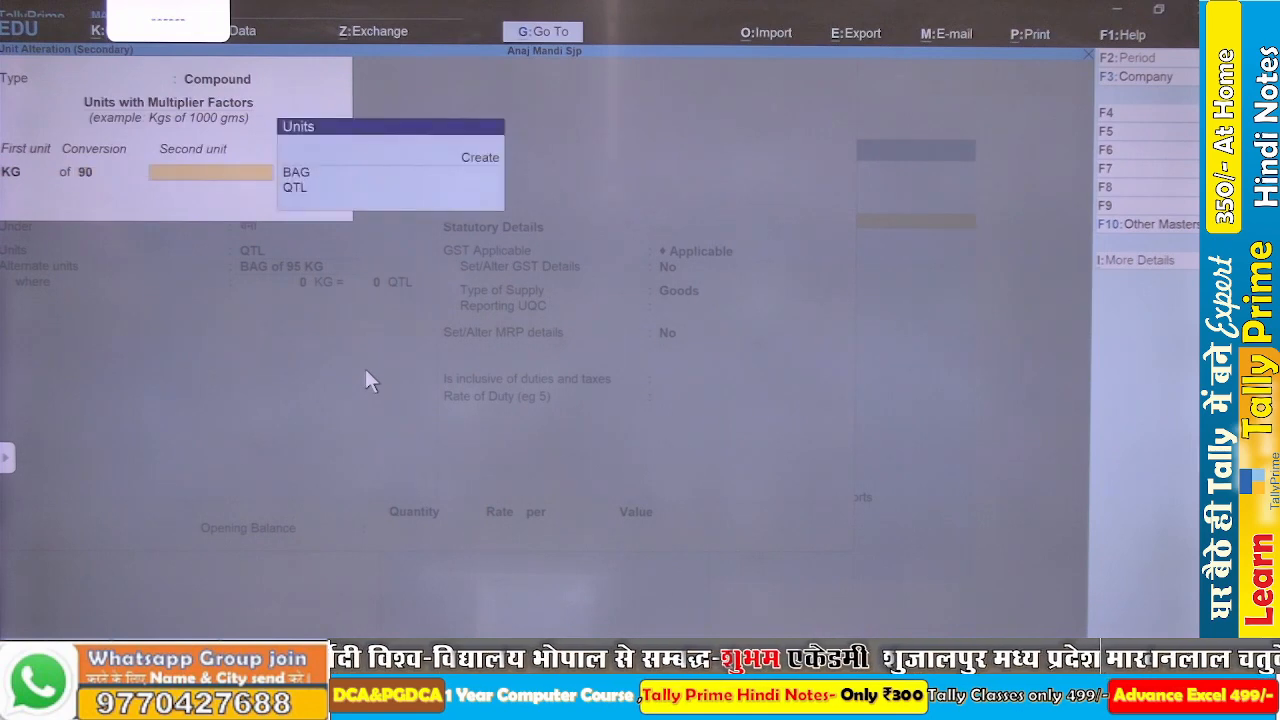
key("Down")
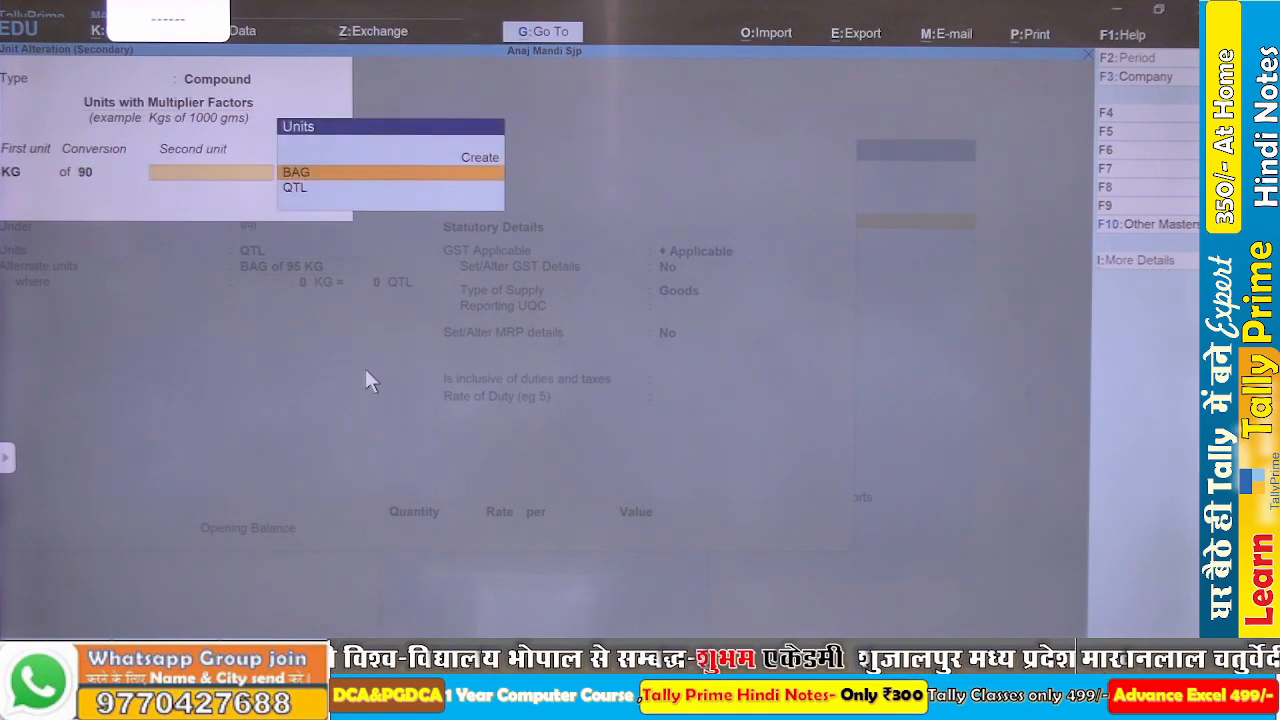
key("Return")
key("Return")
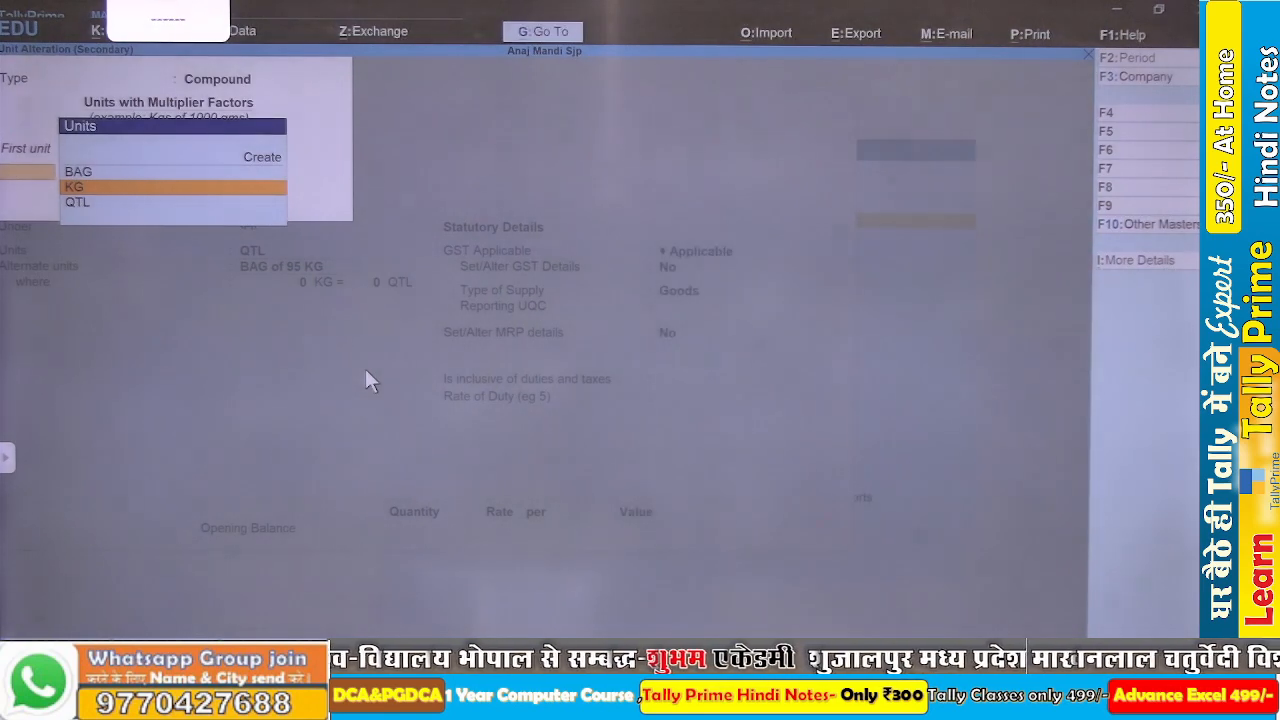
key("Escape")
key("Return")
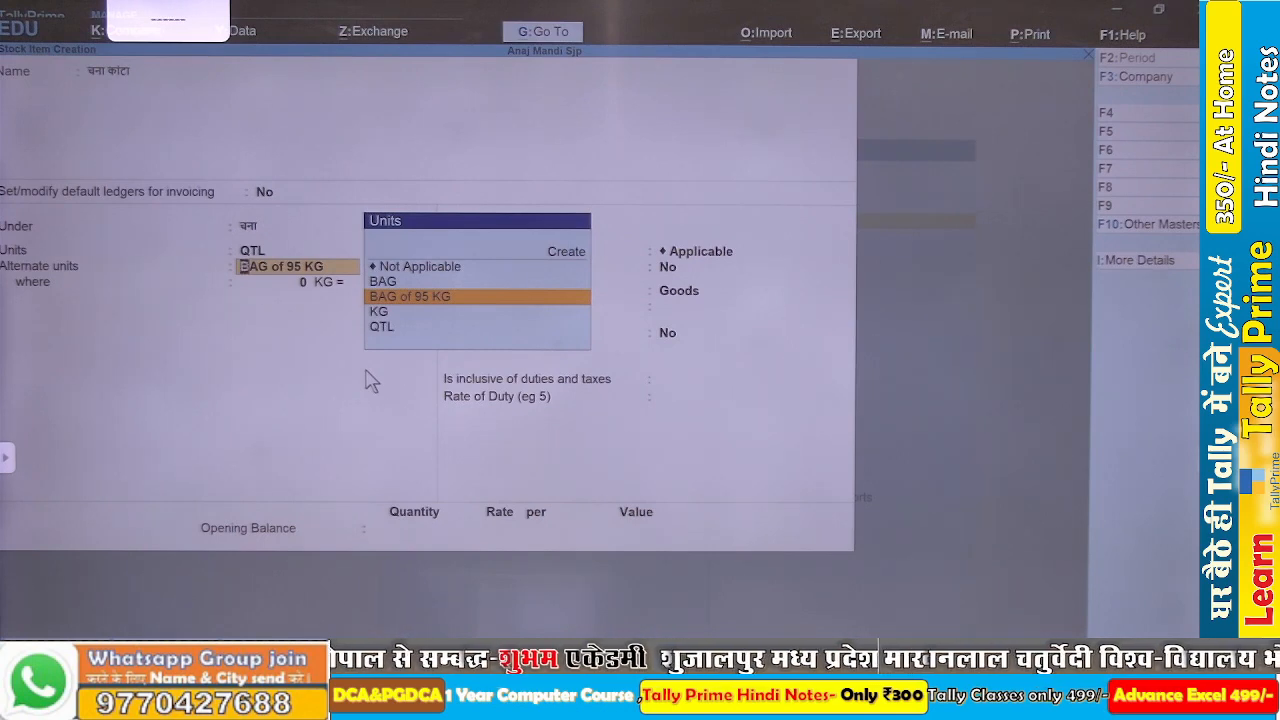
- Start a new compound unit from the alternate units field with BAG as first unit and a conversion of 90
key("alt+c")
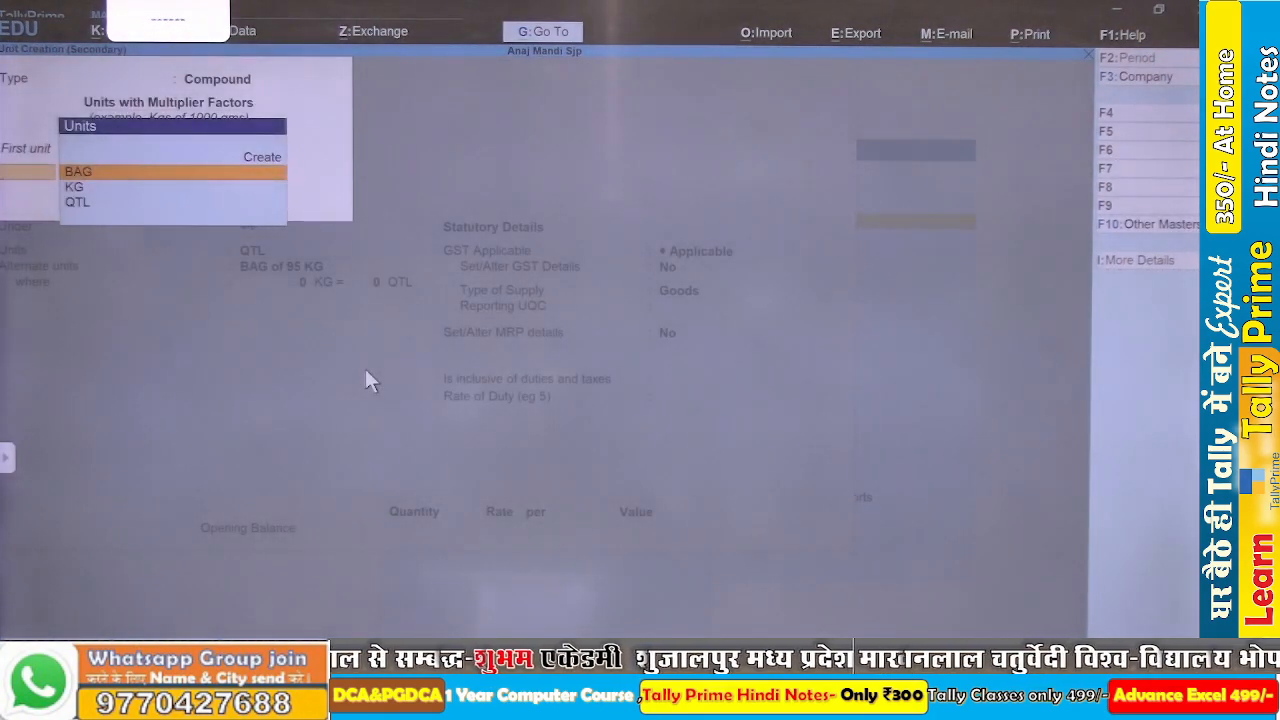
key("Return")
type("90")
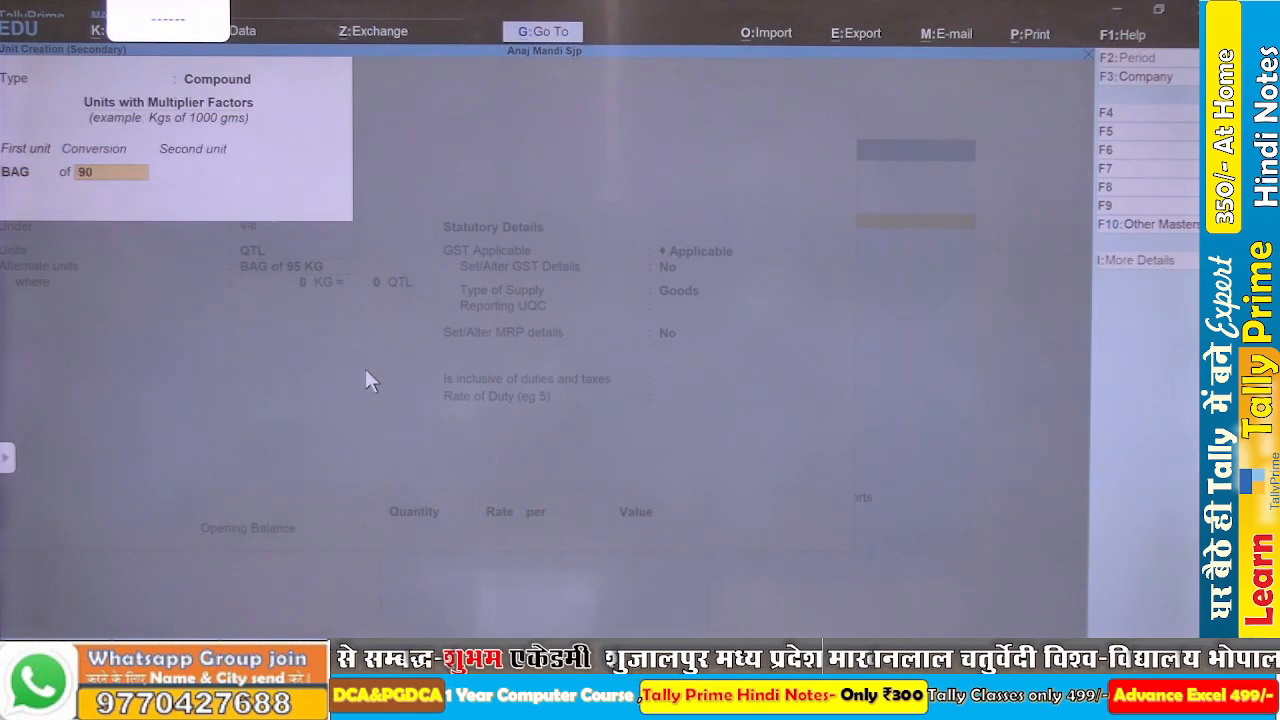
key("Return")
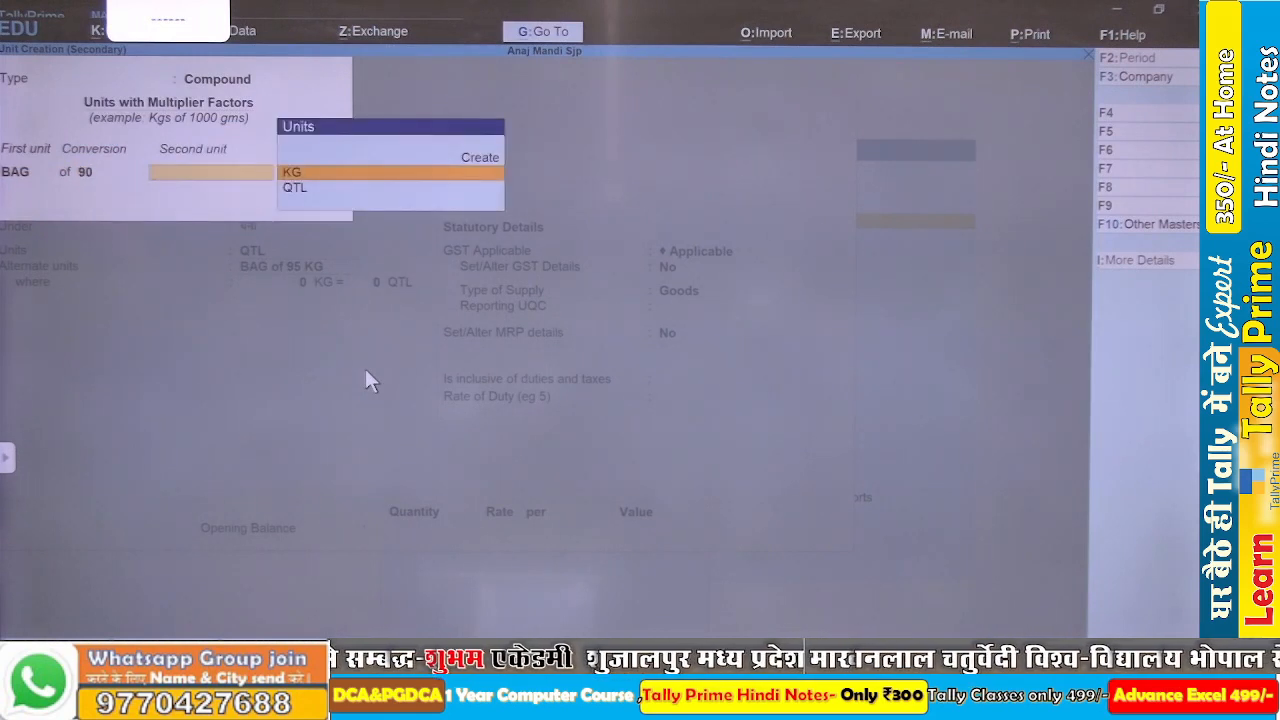
key("alt+c")
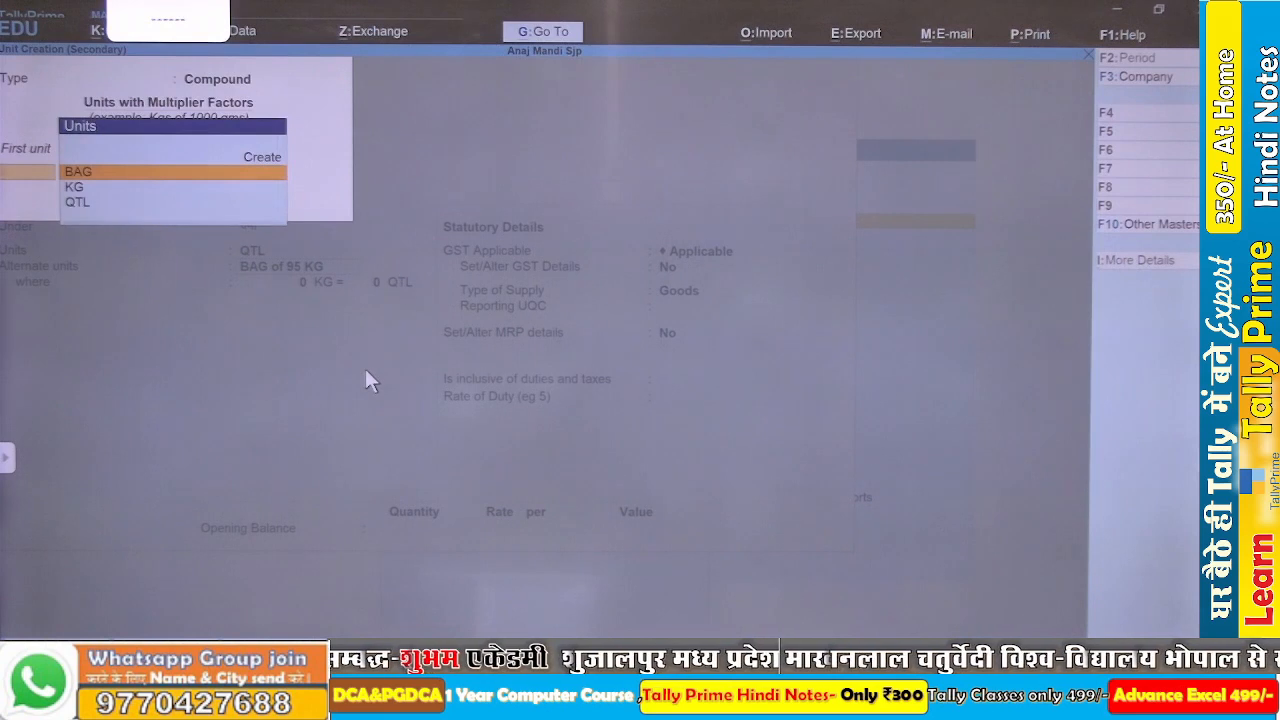
type("KG")
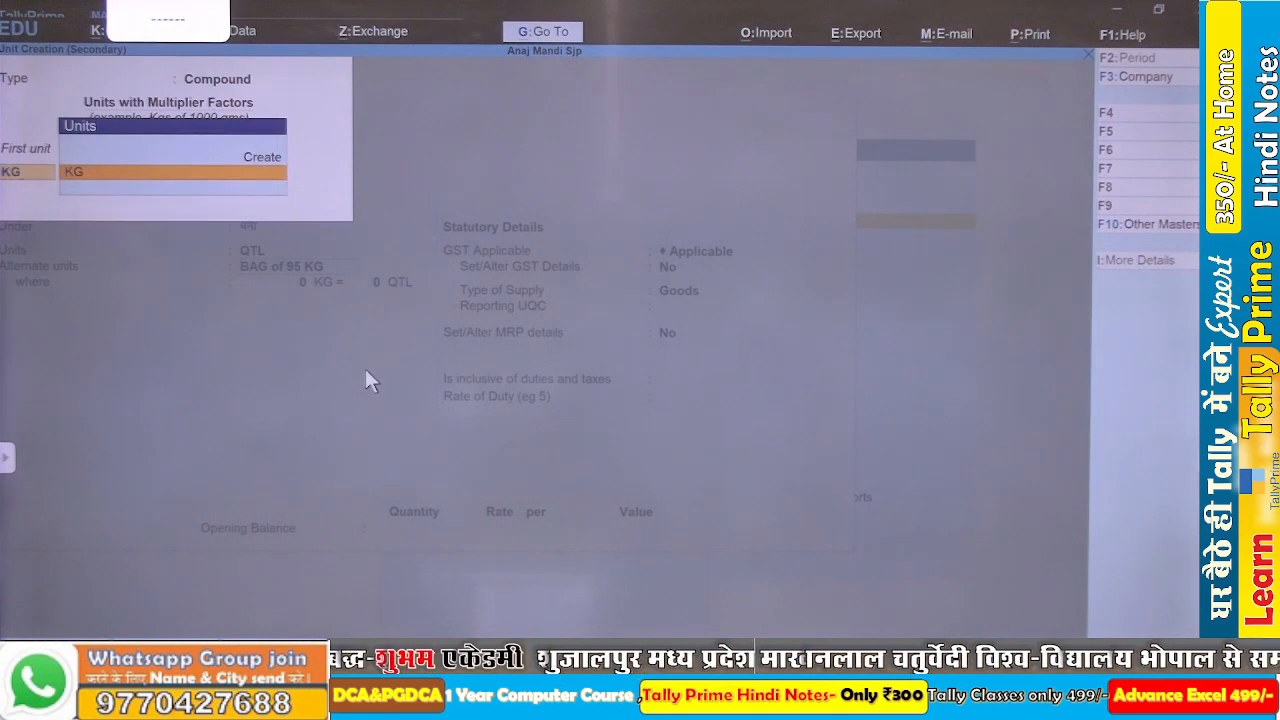
key("BackSpace")
key("BackSpace")
key("BackSpace")
key("Return")
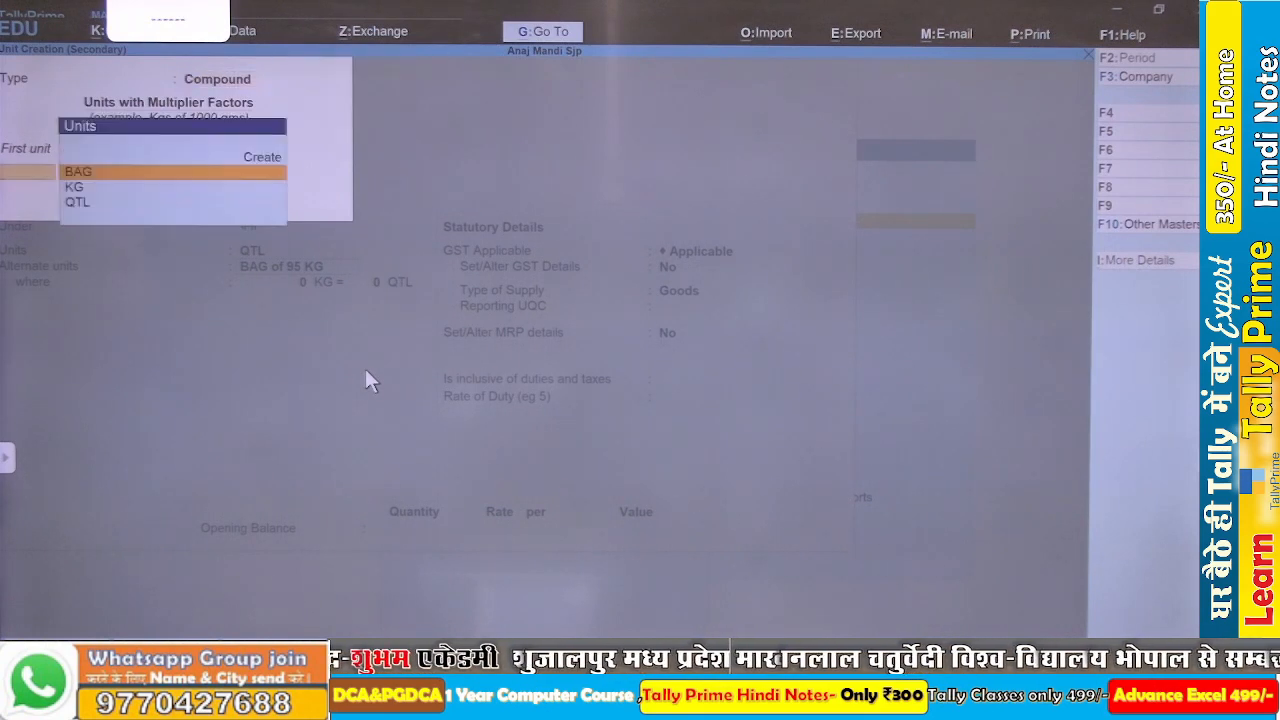
- Try to create a nested compound unit with BAG as first unit, a conversion of 90 and KG as second unit
key("Return")
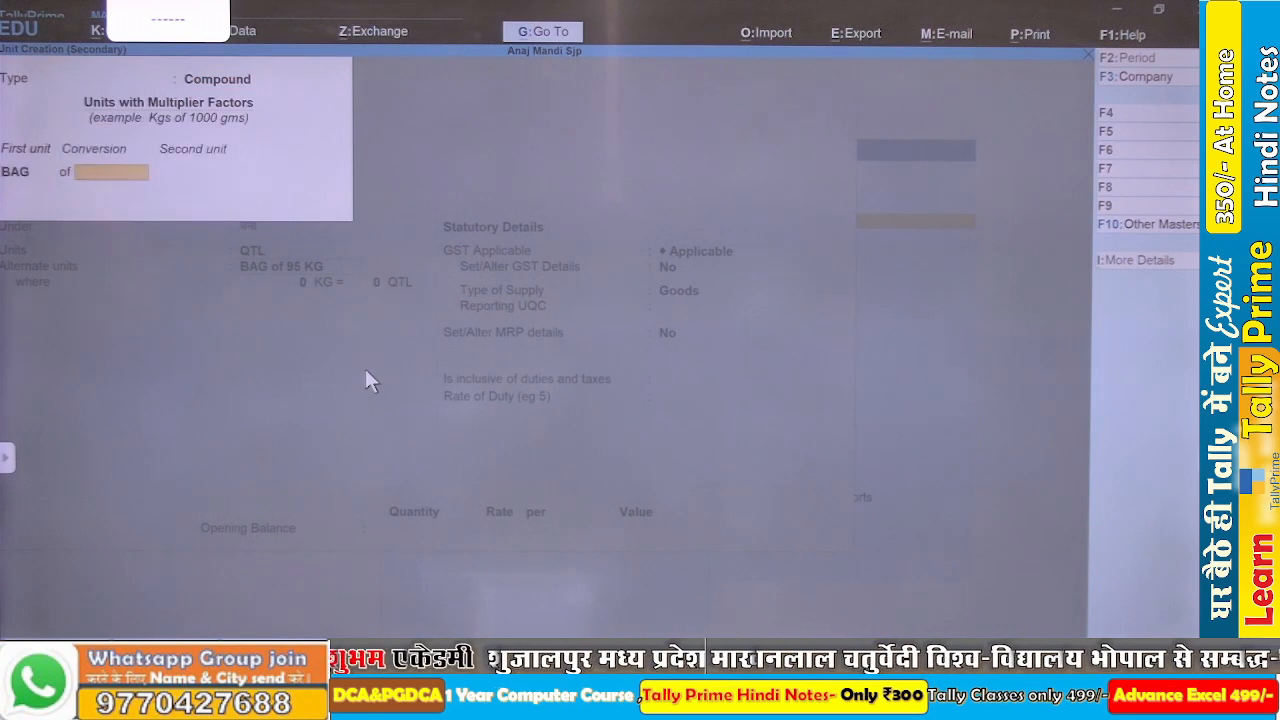
type("90")
key("Return")
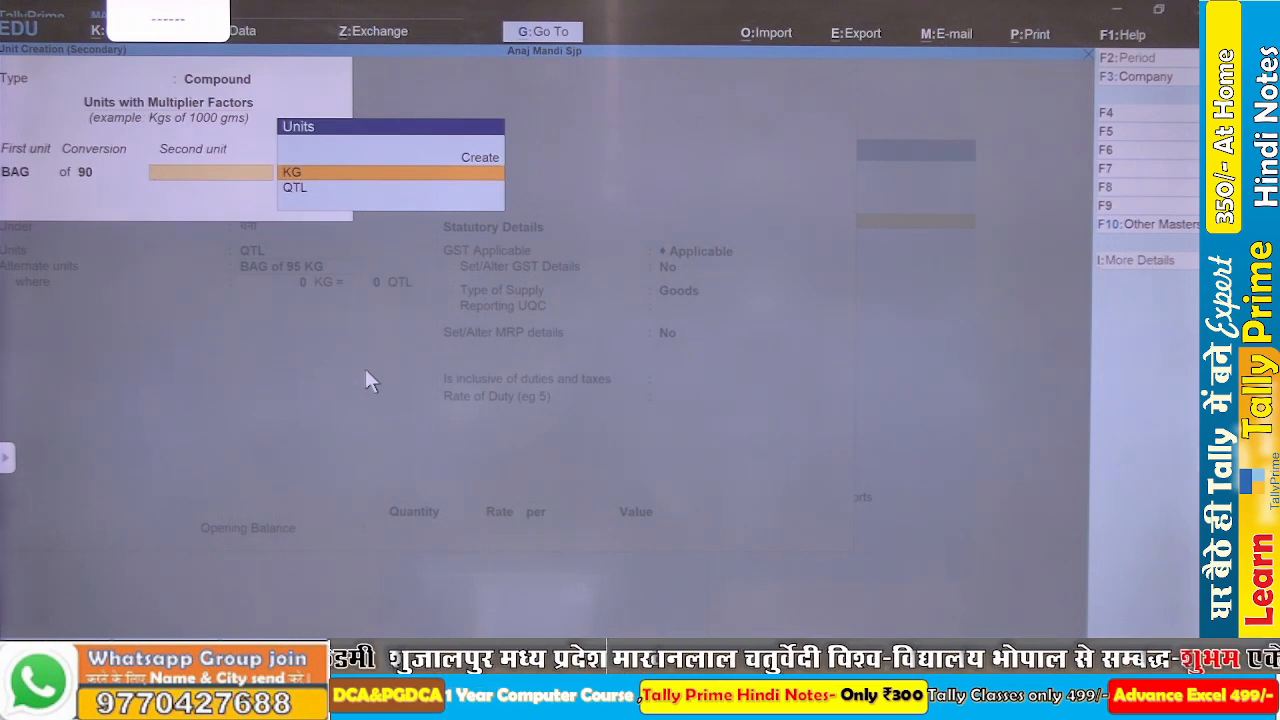
key("Return")
key("Return")
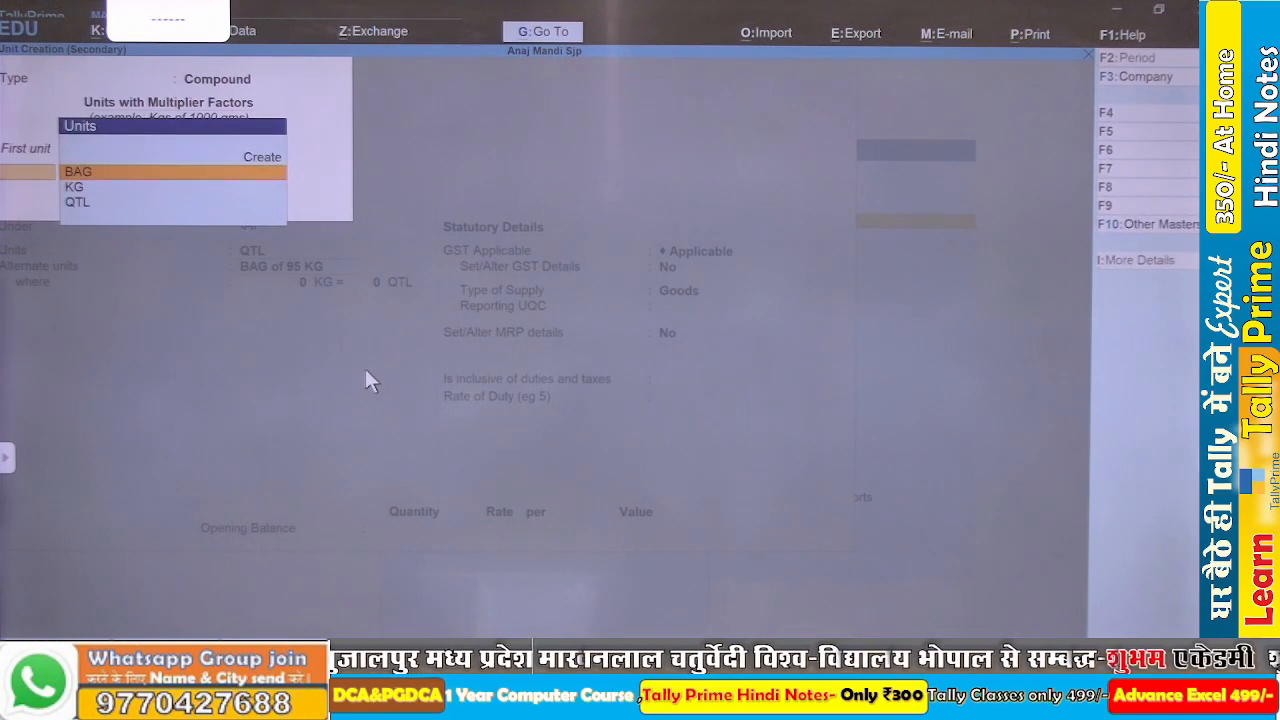
- Return to the unit type, keep it as Compound, and try again to create BAG of 90 KG
key("Up")
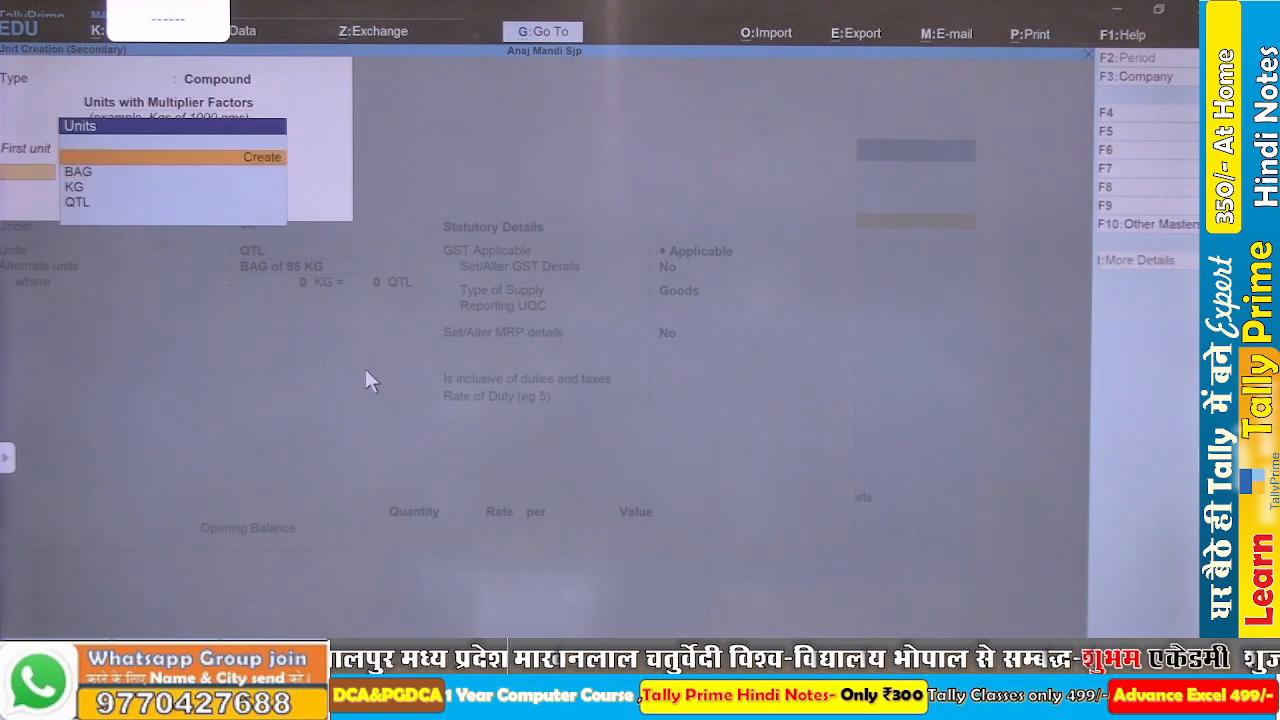
key("Down")
key("Return")
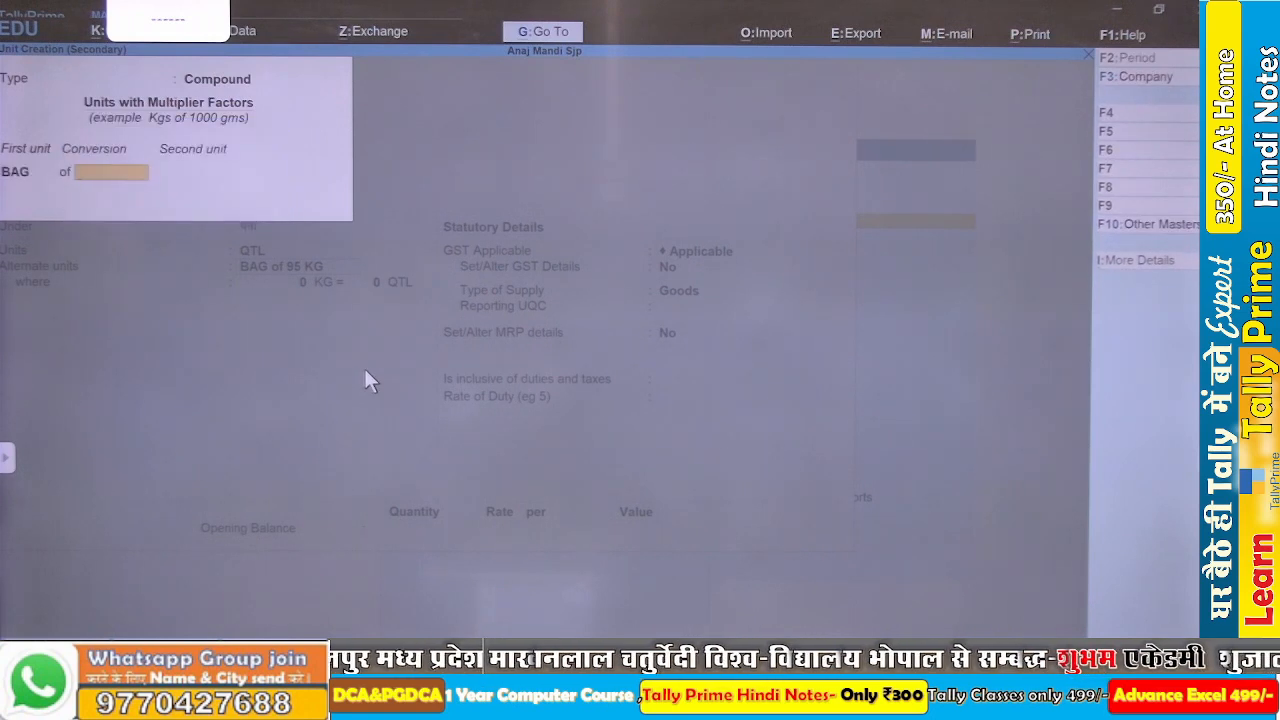
key("BackSpace")
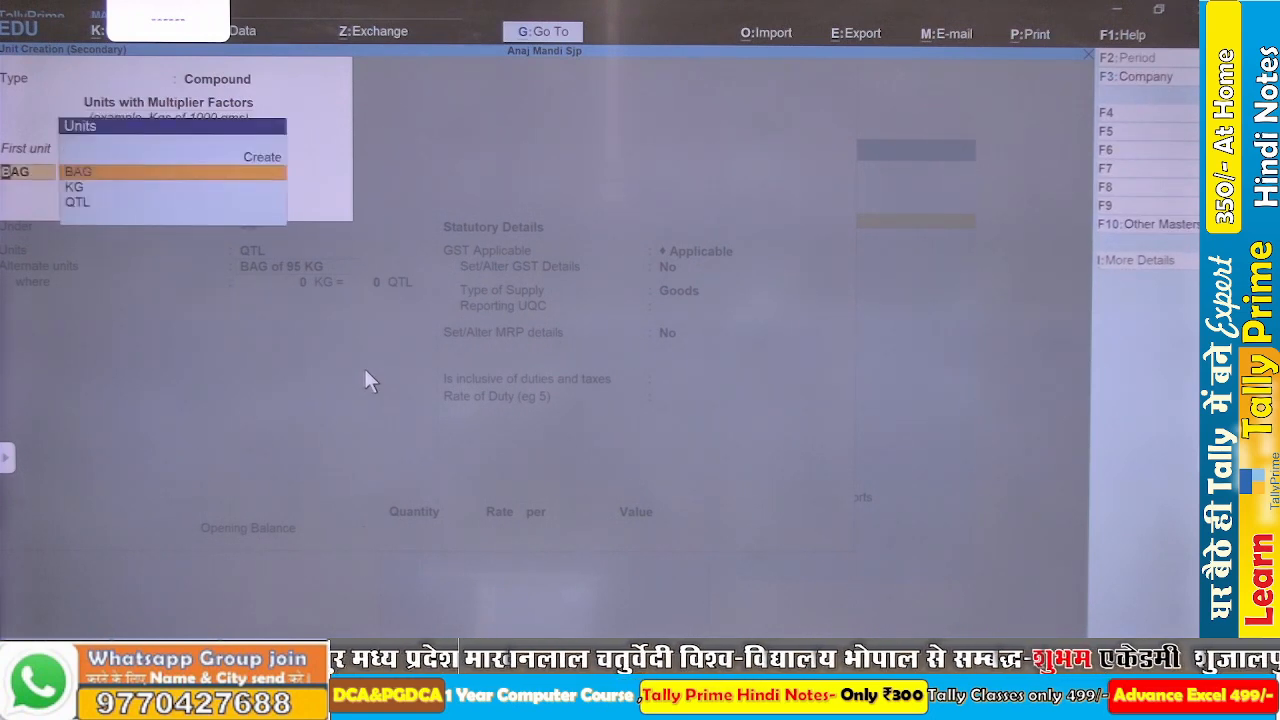
key("BackSpace")
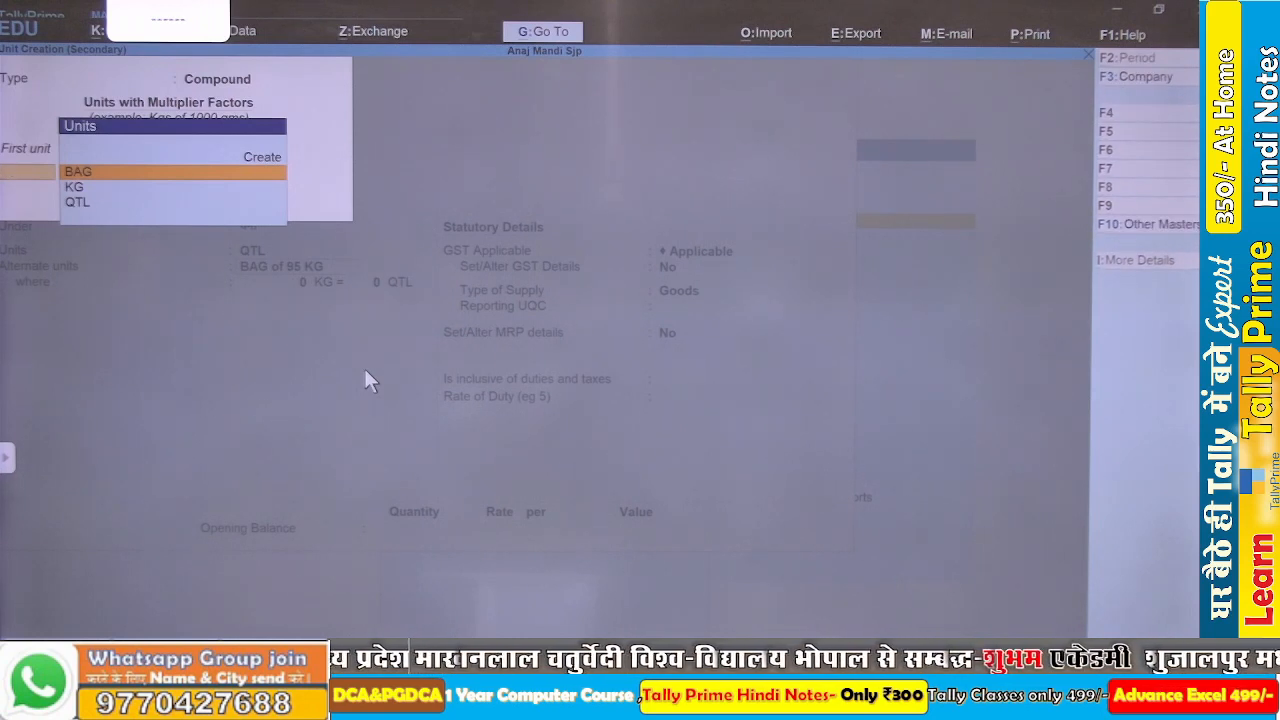
key("BackSpace")
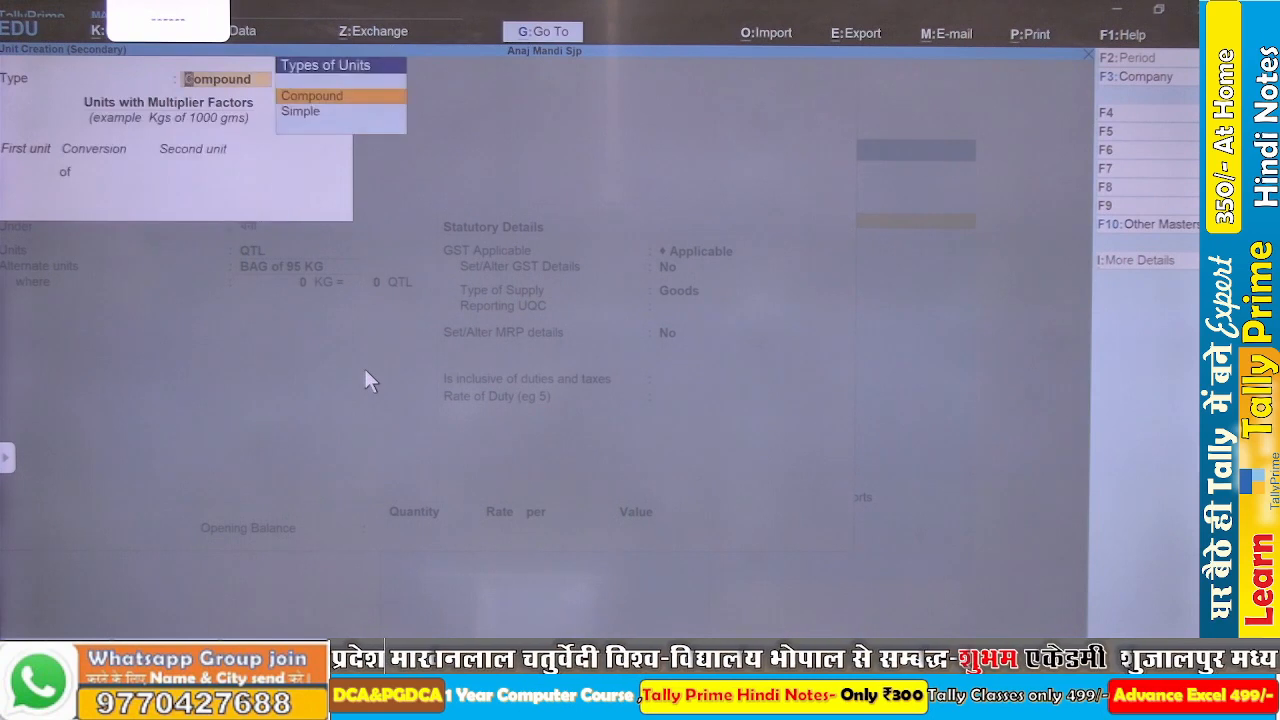
key("Return")
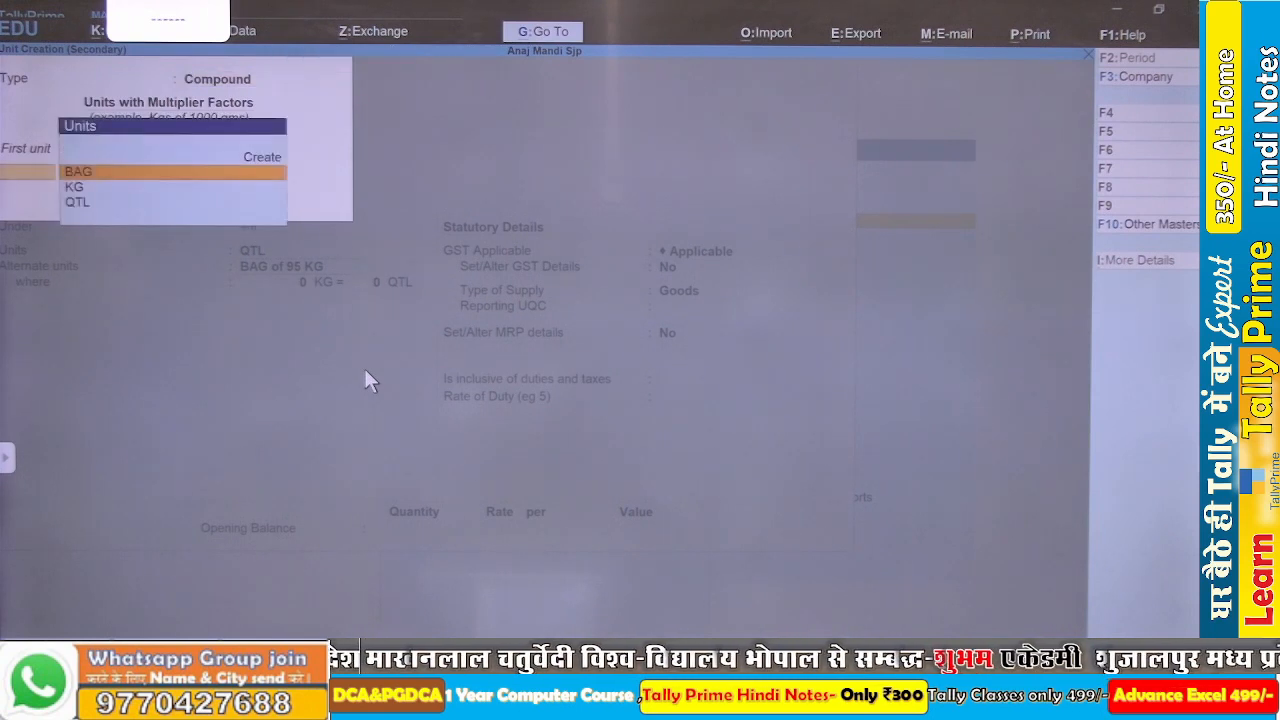
key("Return")
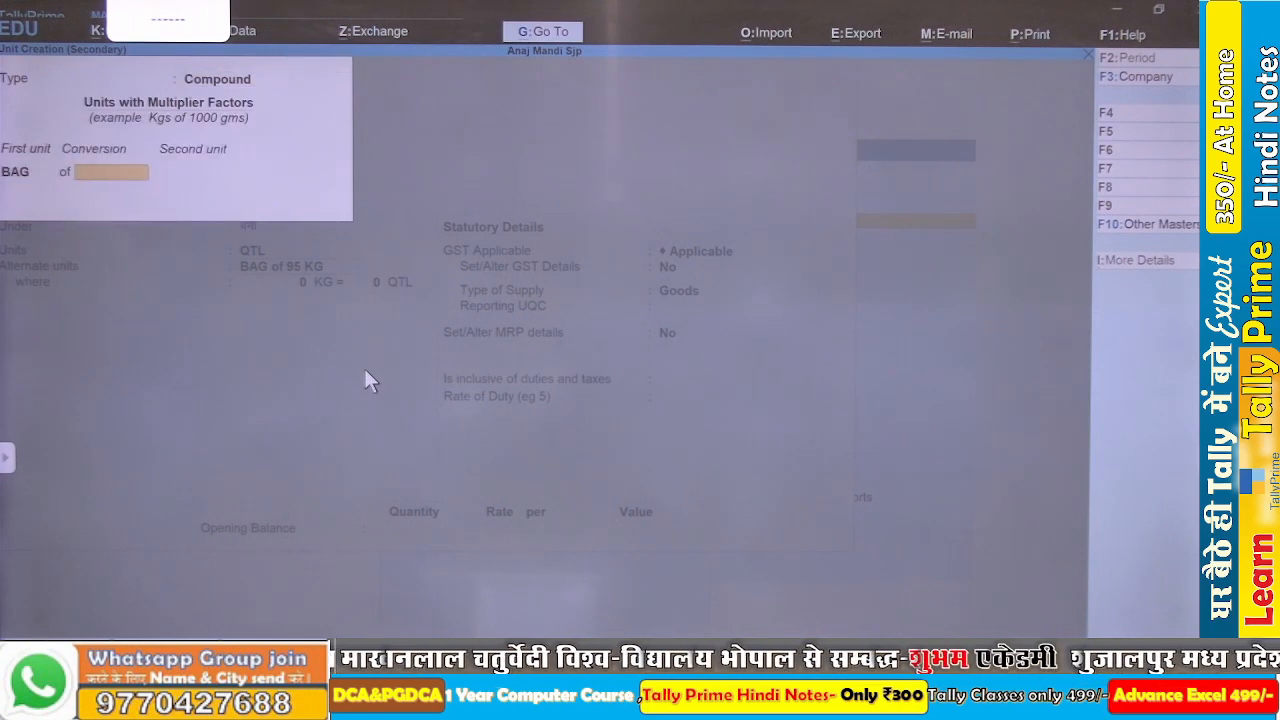
type("90")
key("Return")
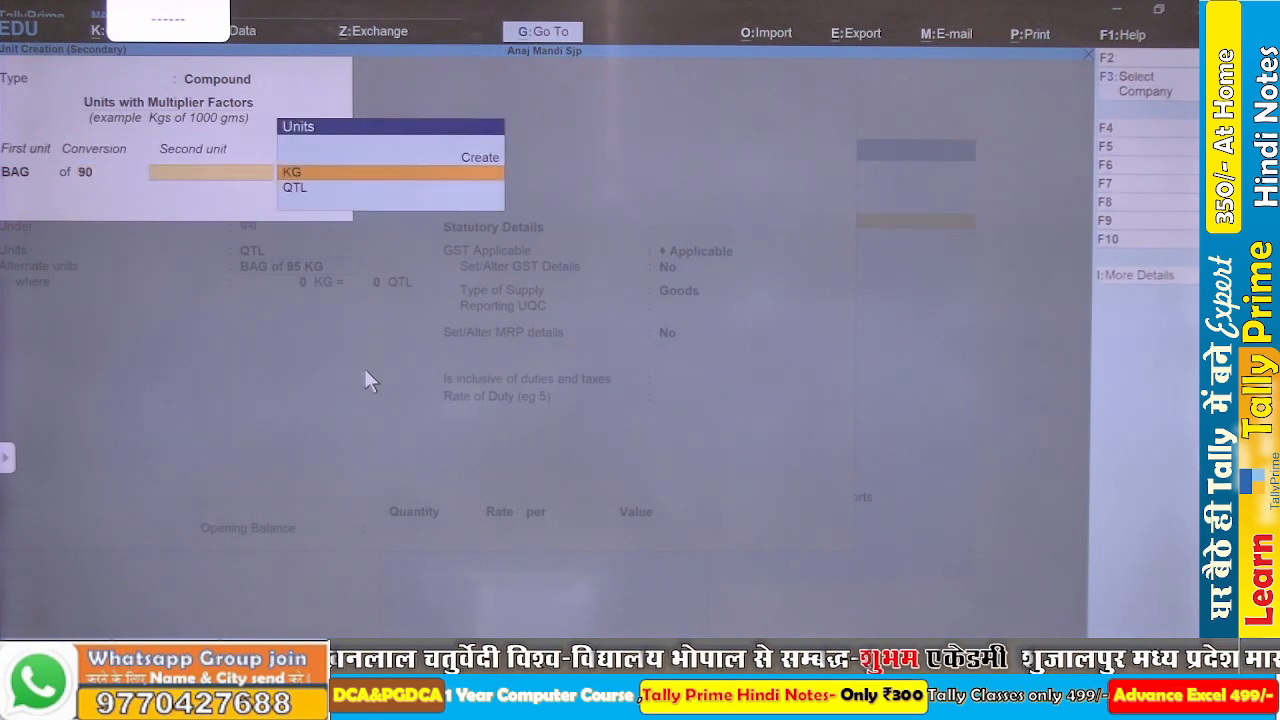
key("Return")
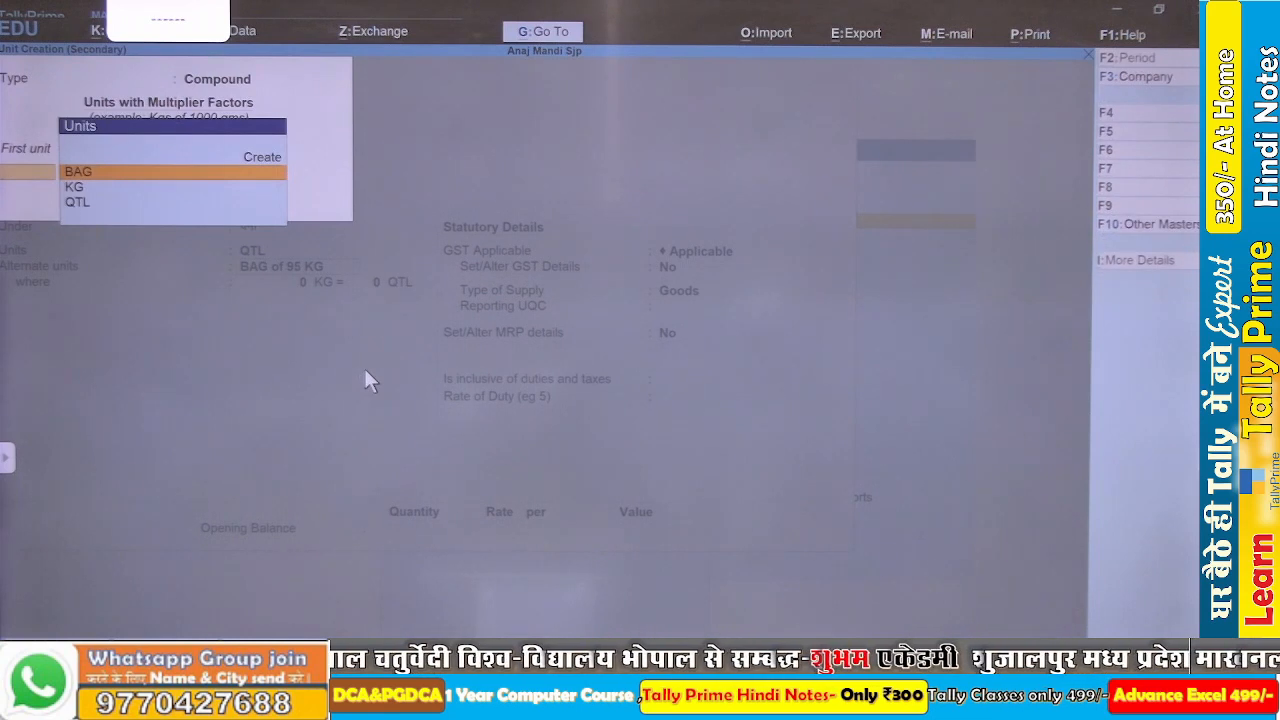
key("Escape")
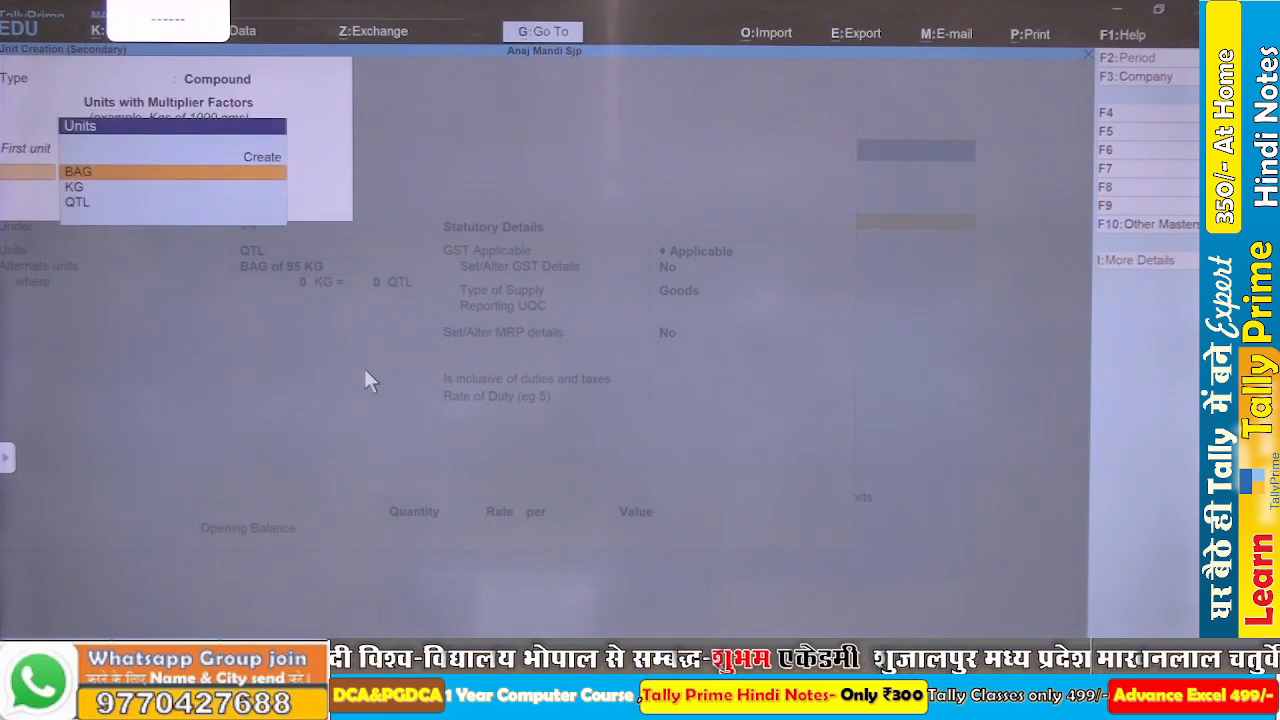
key("Return")
type("0")
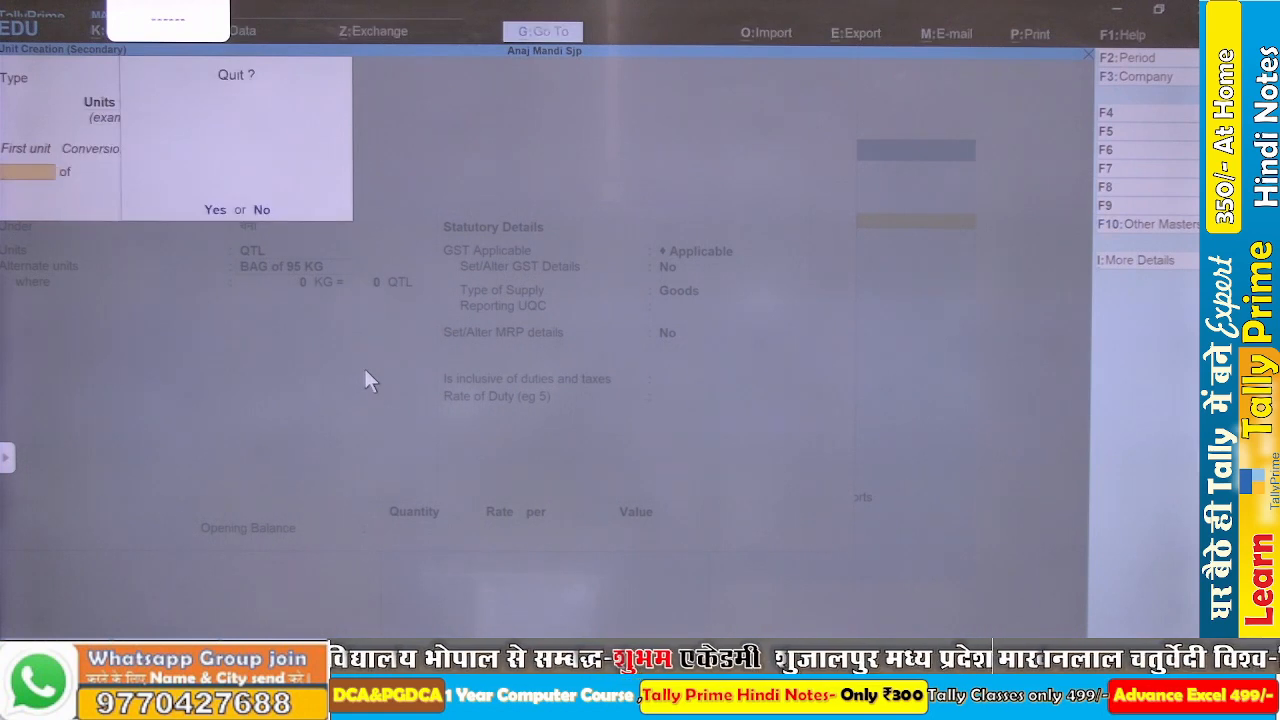
key("n")
key("Escape")
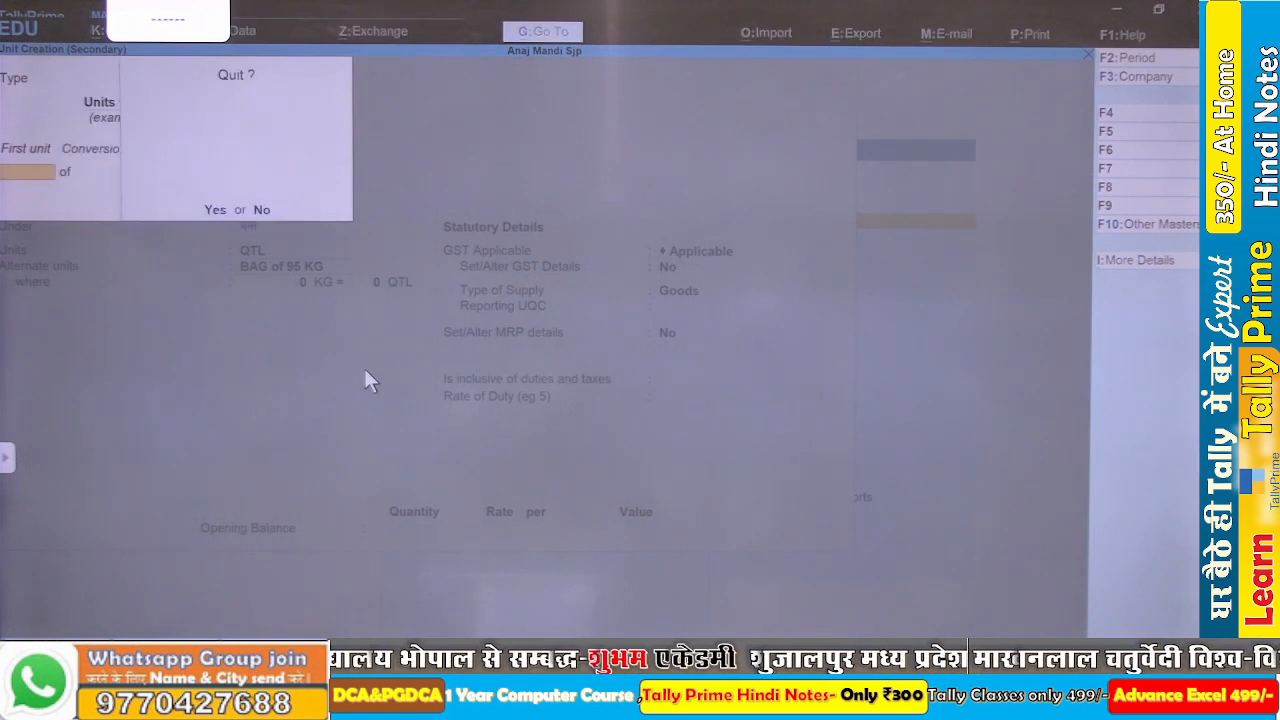
key("n")
key("ctrl+a")
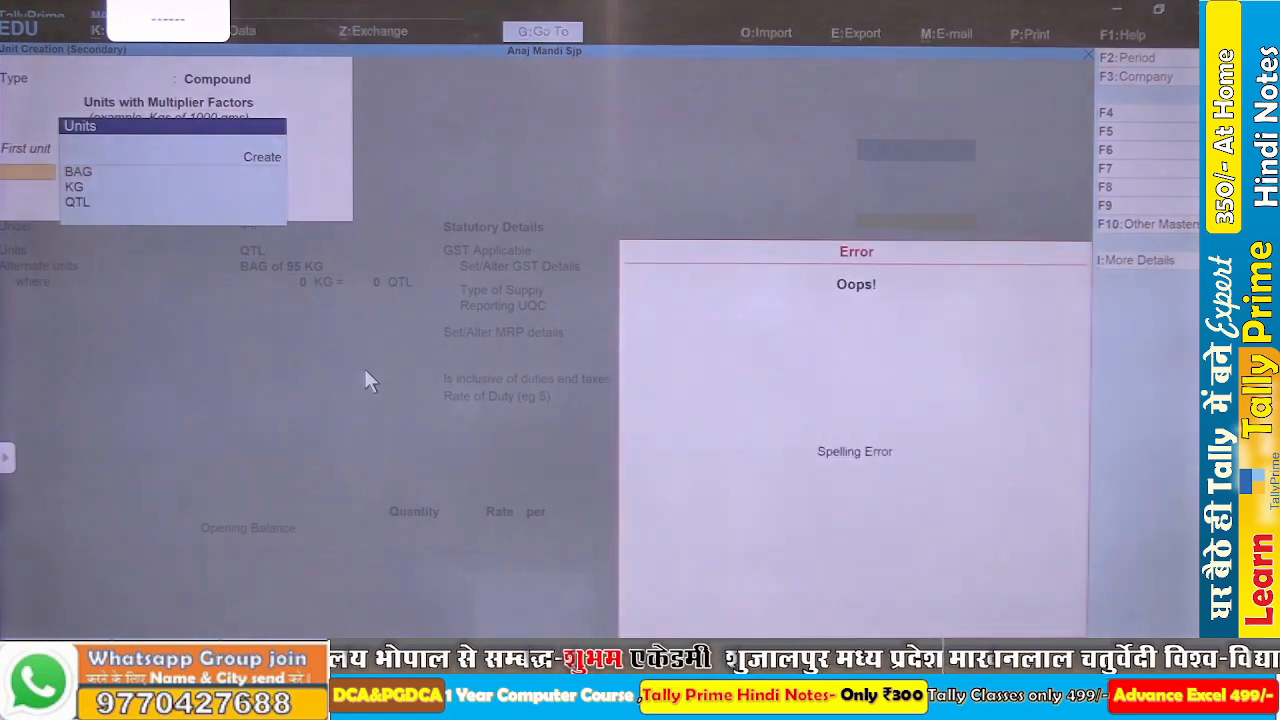
- Try to create the compound unit BAG of 95 KG, and quit the nested unit creation
key("Return")
key("Return")
key("Return")
key("Return")
key("Return")
key("Down")
key("Down")
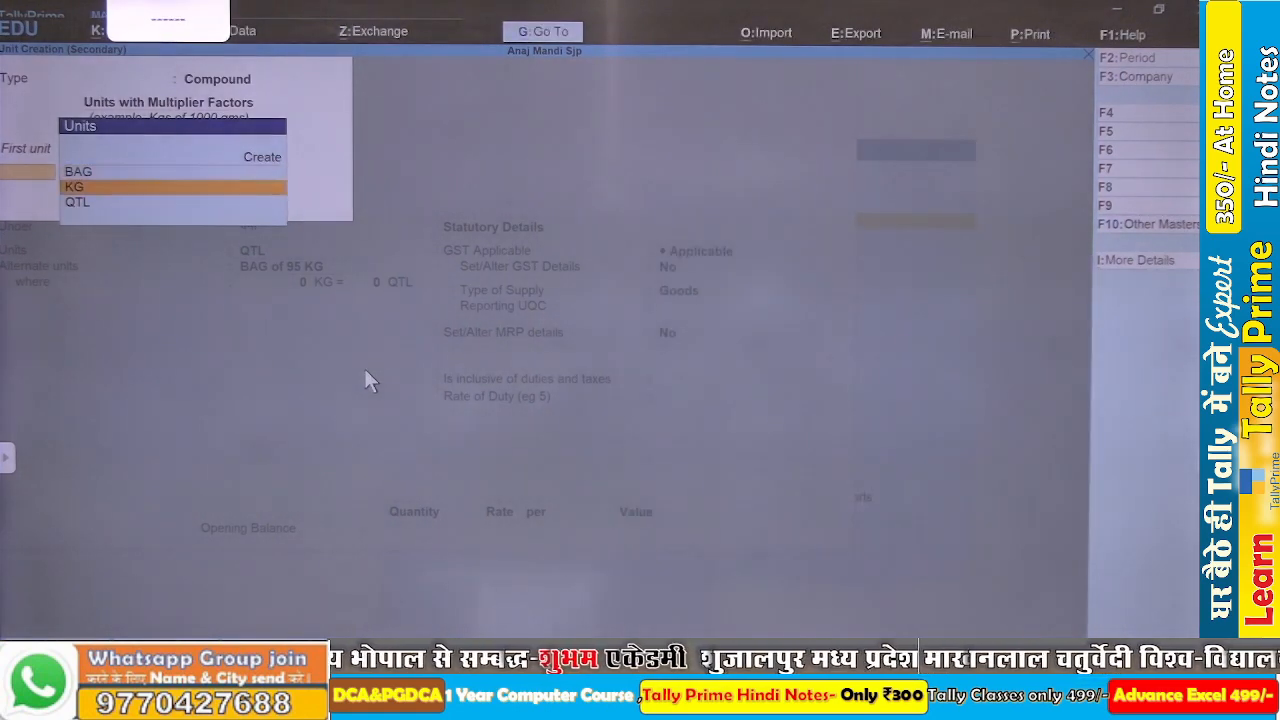
key("Up")
key("Return")
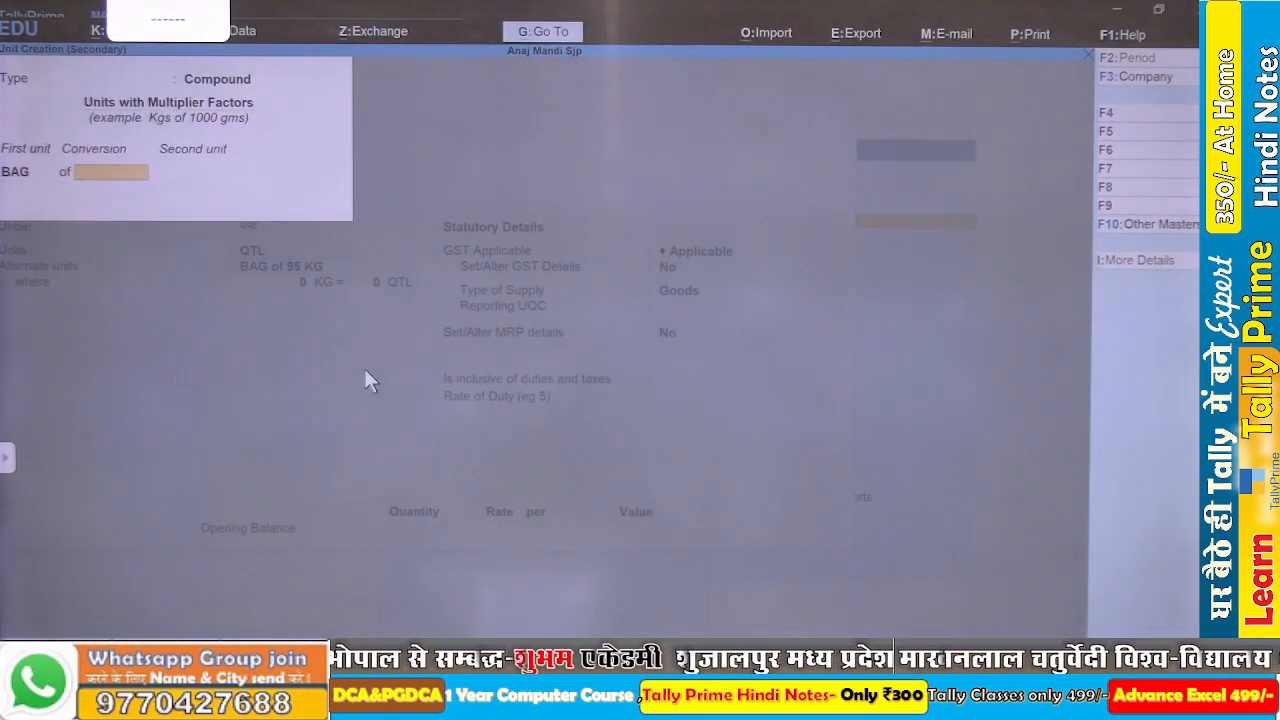
type("95")
key("Return")
key("Return")
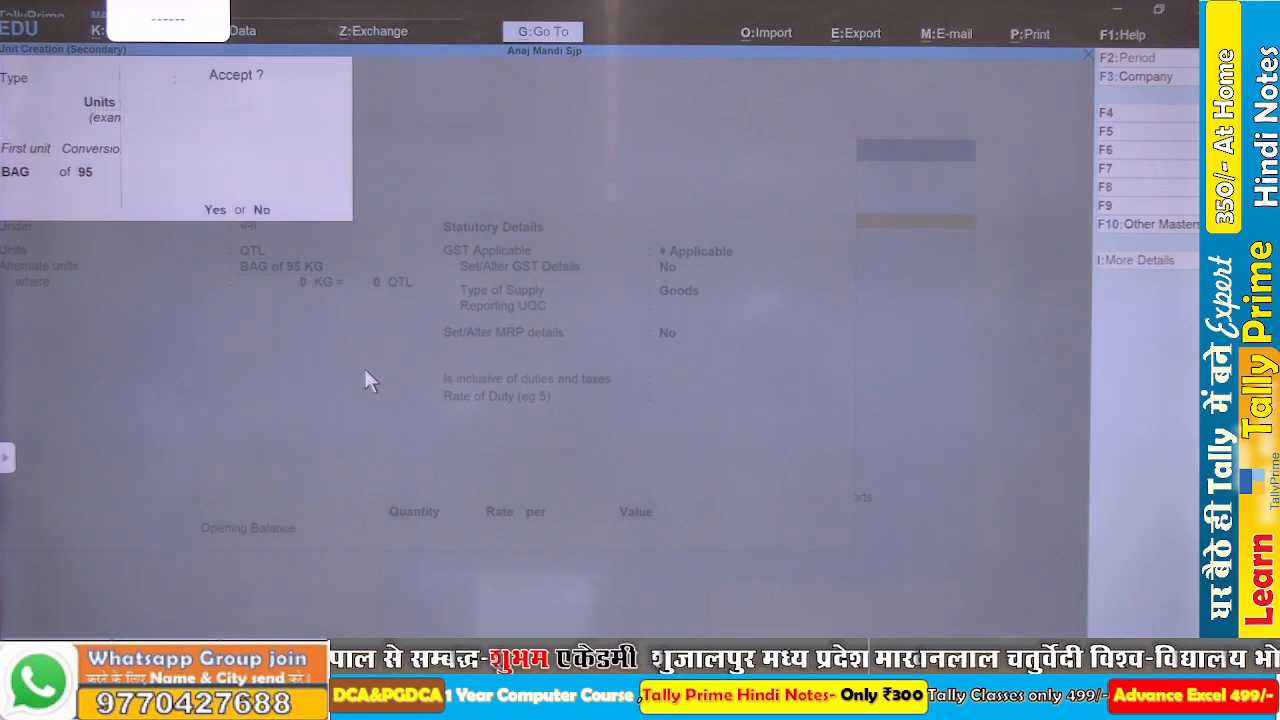
key("Return")
key("Escape")
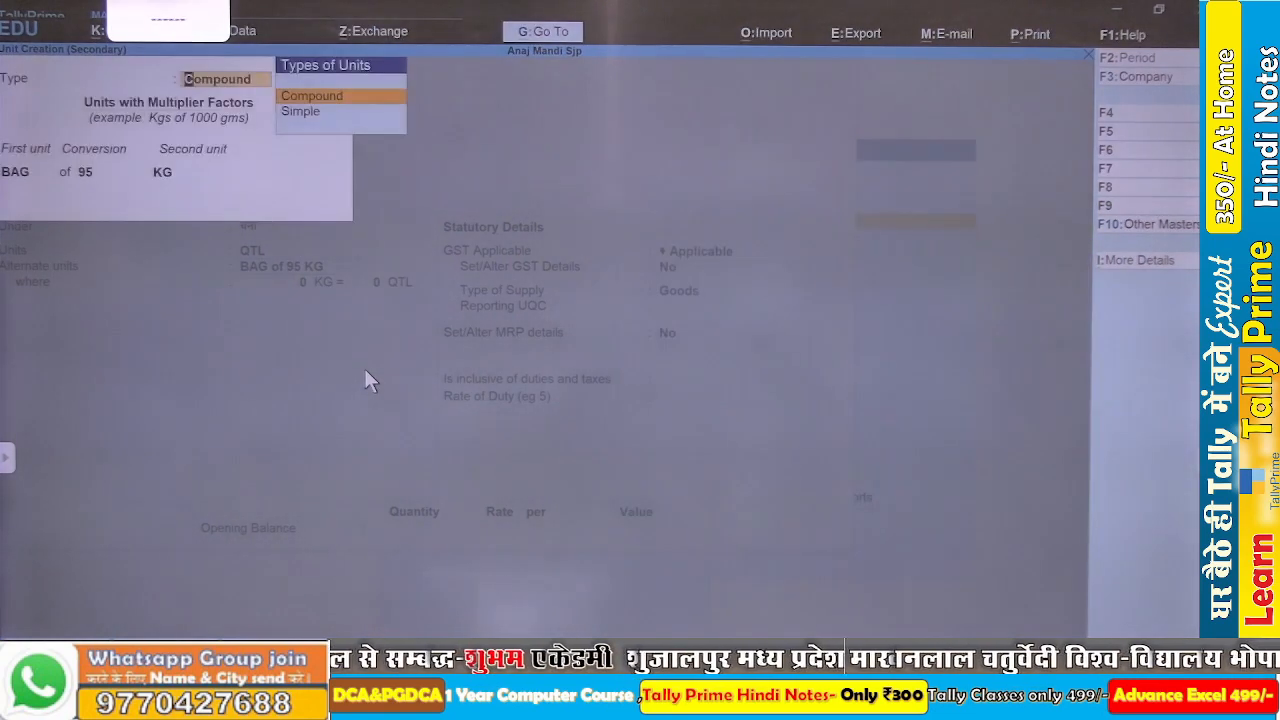
key("Escape")
key("Escape")
key("Escape")
key("Escape")
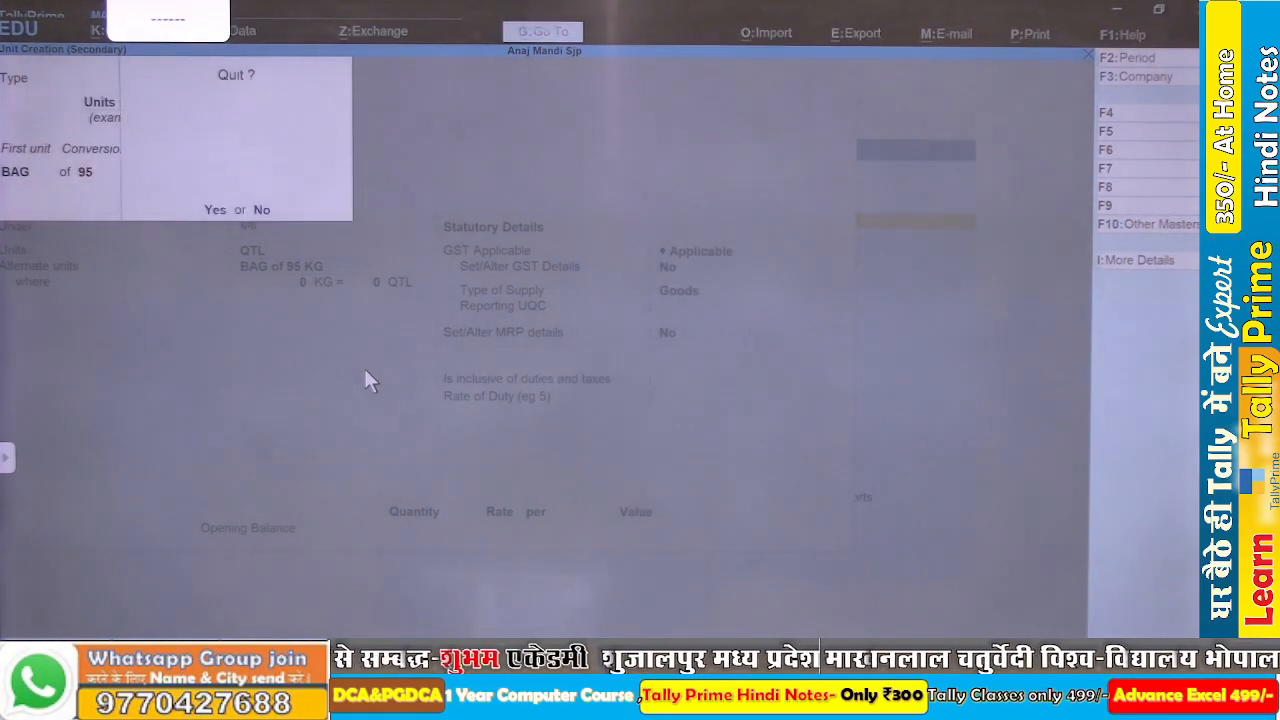
key("Escape")
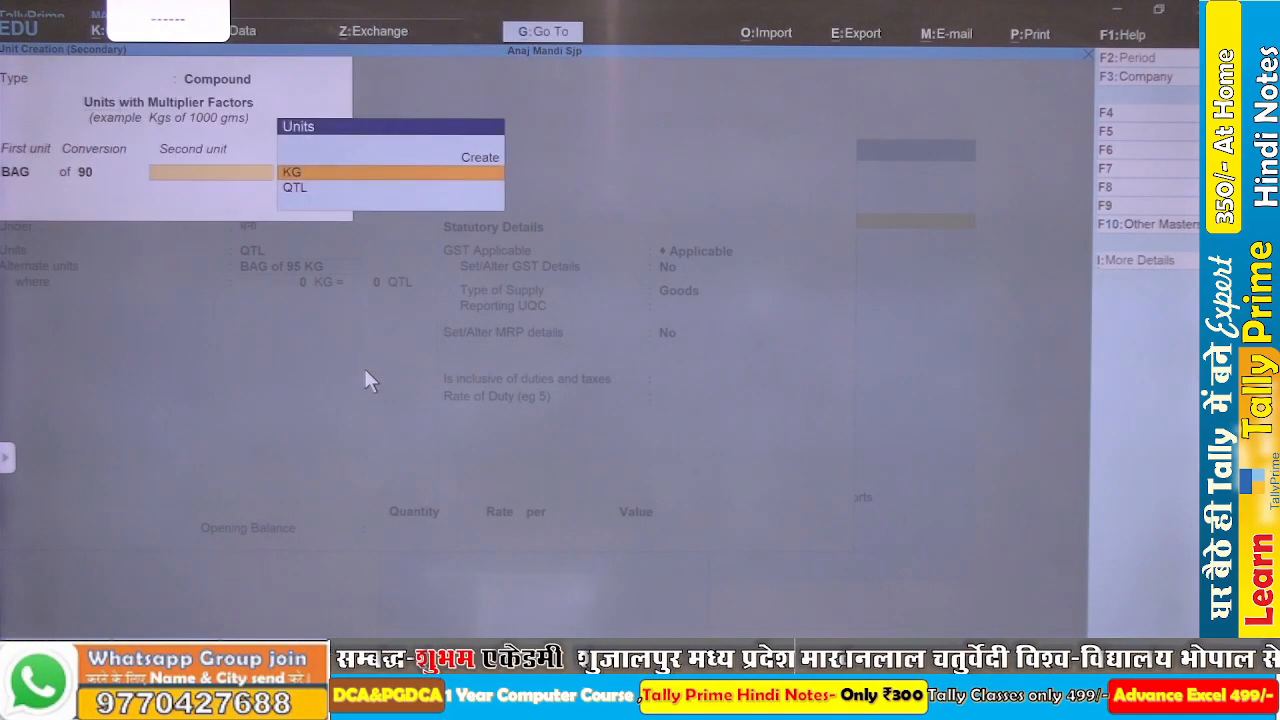
- Choose QTL as second unit and accept the compound unit BAG of 90 QTL as the stock item's alternate unit
key("Down")
key("Return")
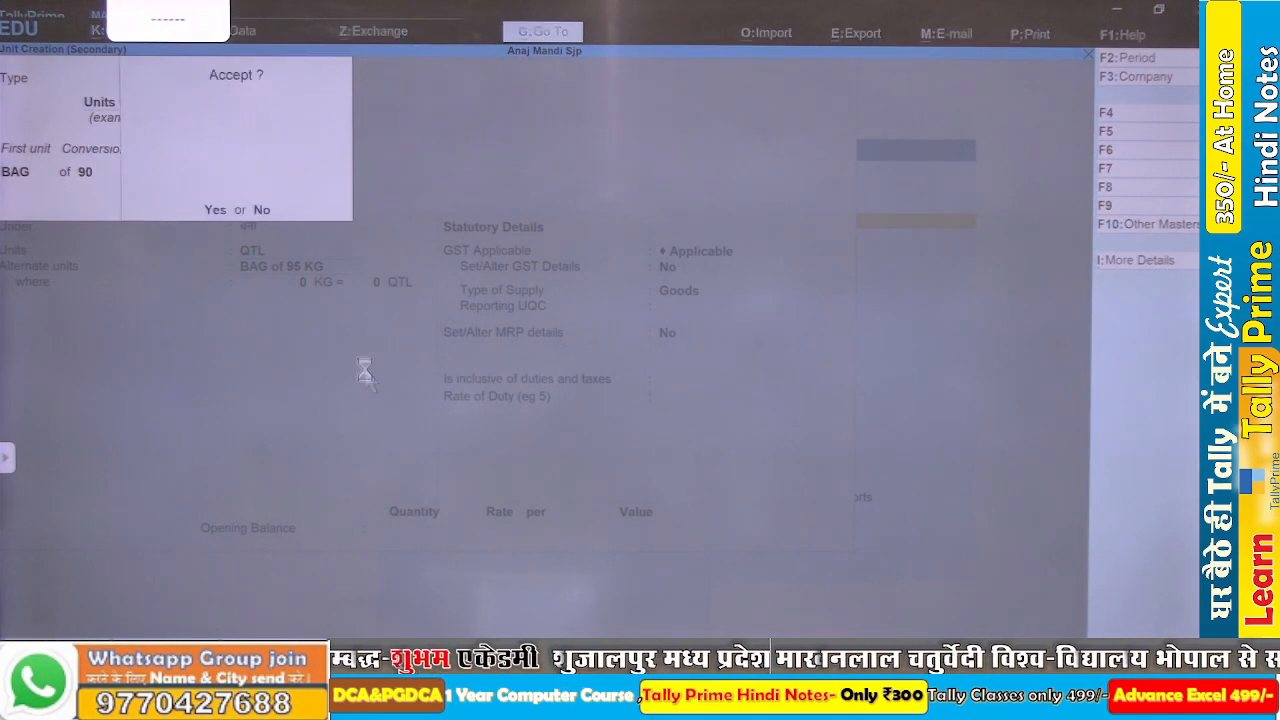
key("Return")
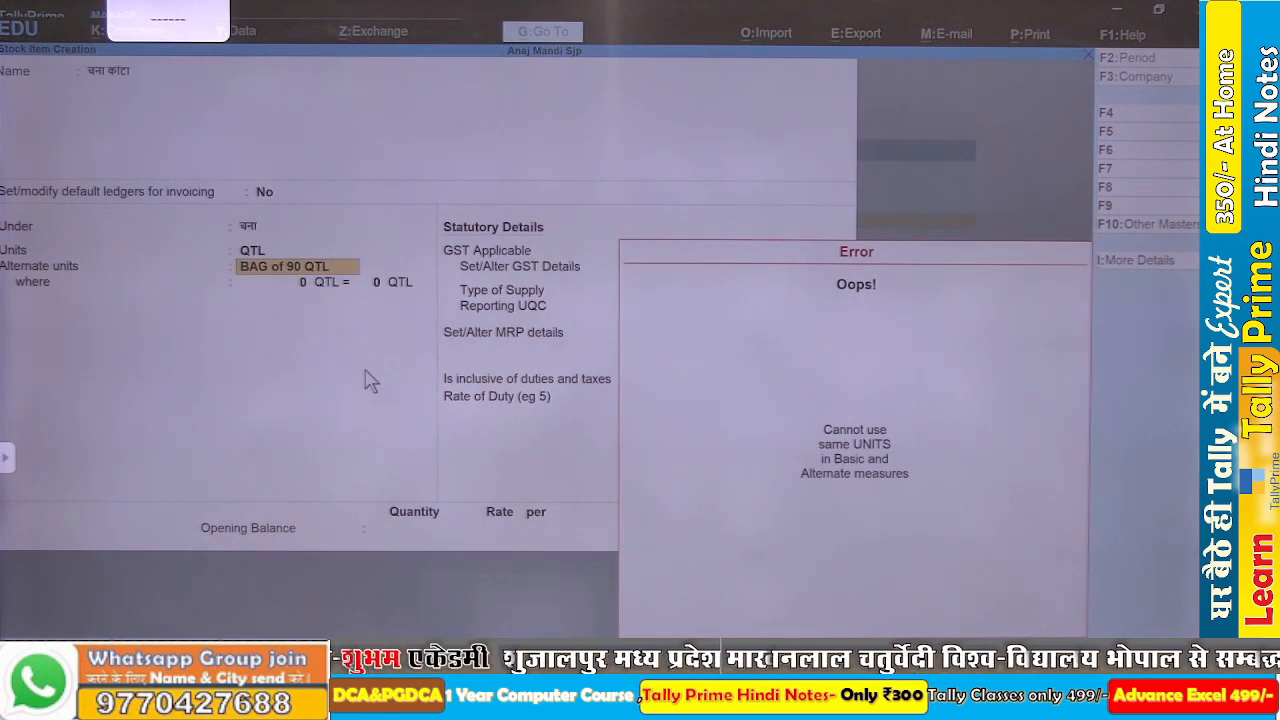
- Reset the alternate unit to Not Applicable and try to assign BAG of 90 QTL again
key("Escape")
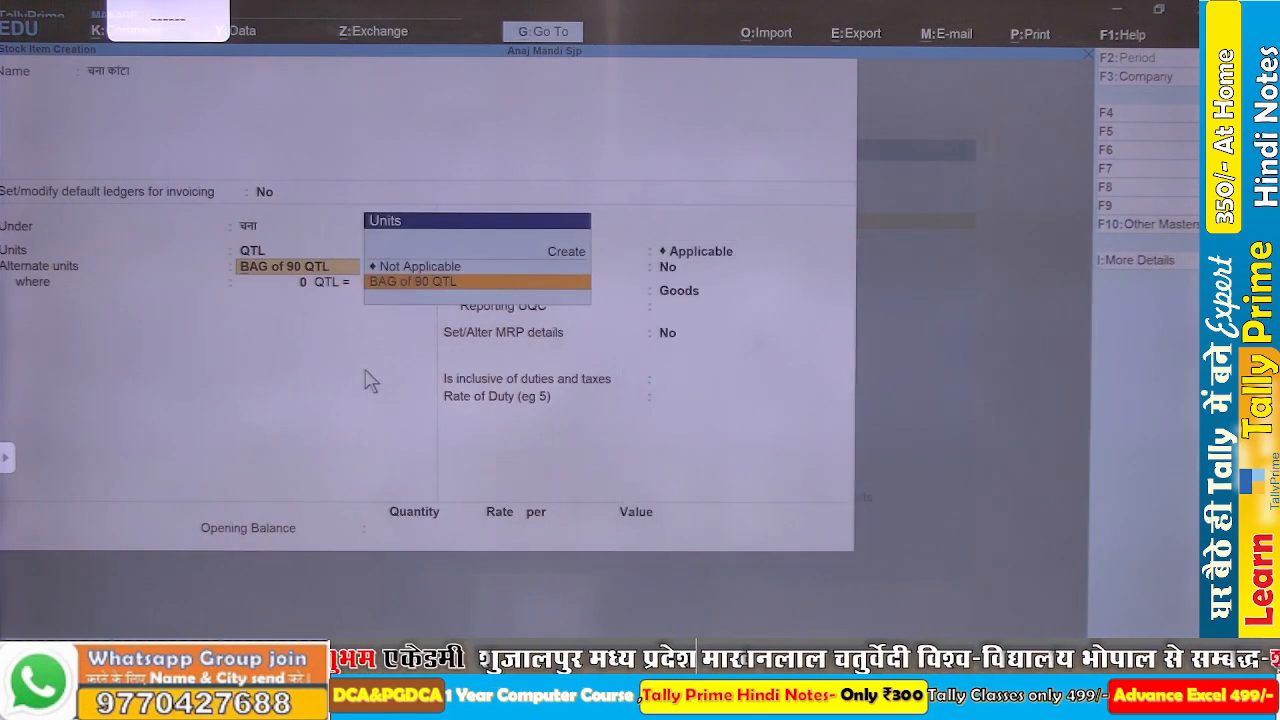
key("Up")
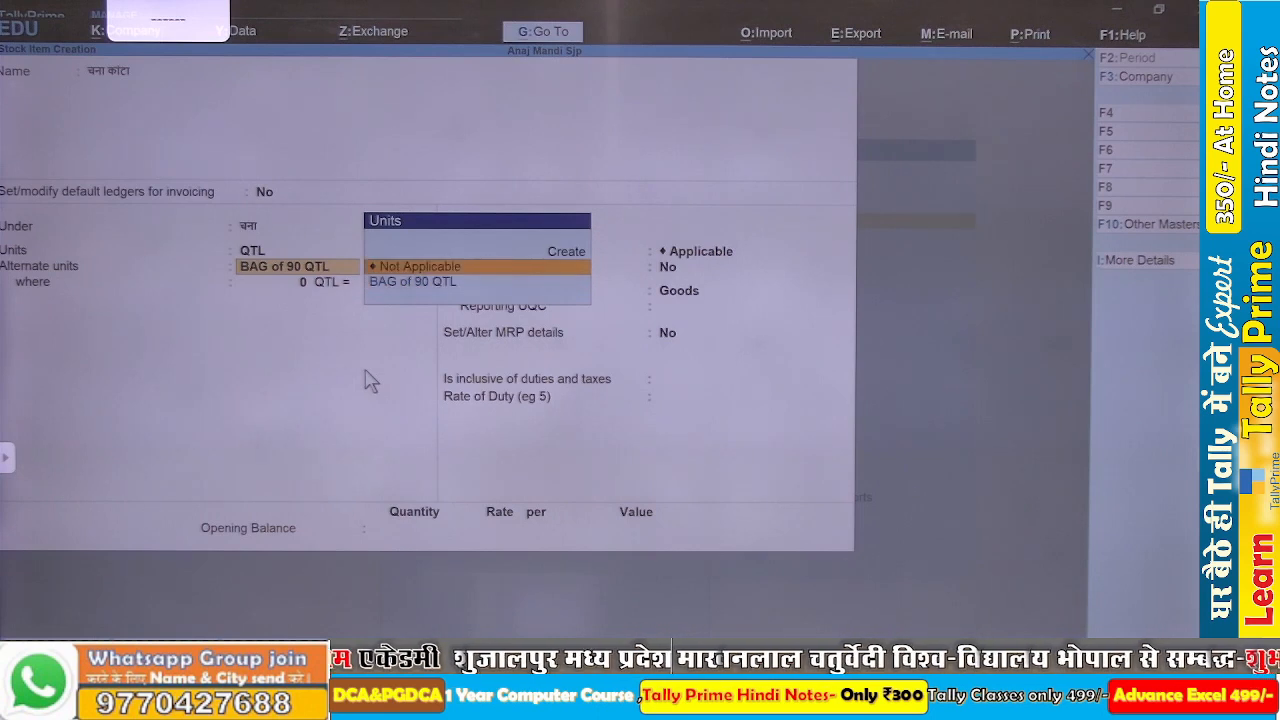
key("Return")
key("BackSpace")
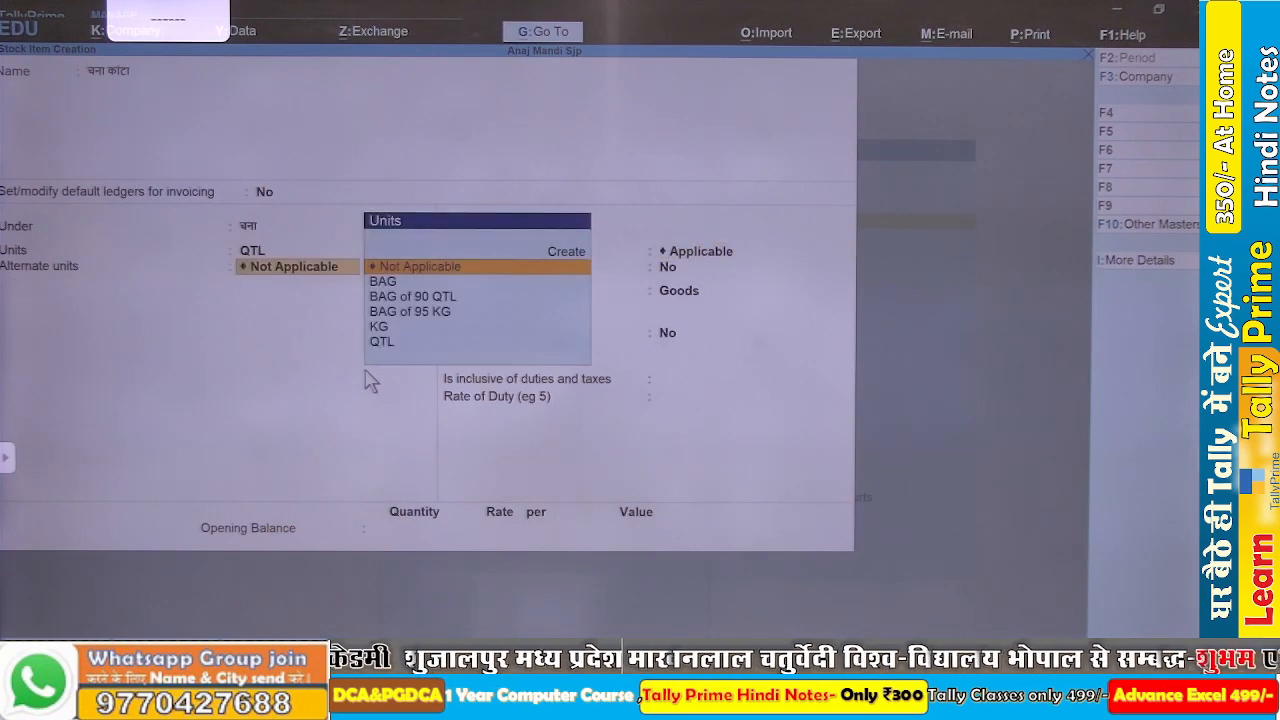
key("Down")
key("Down")
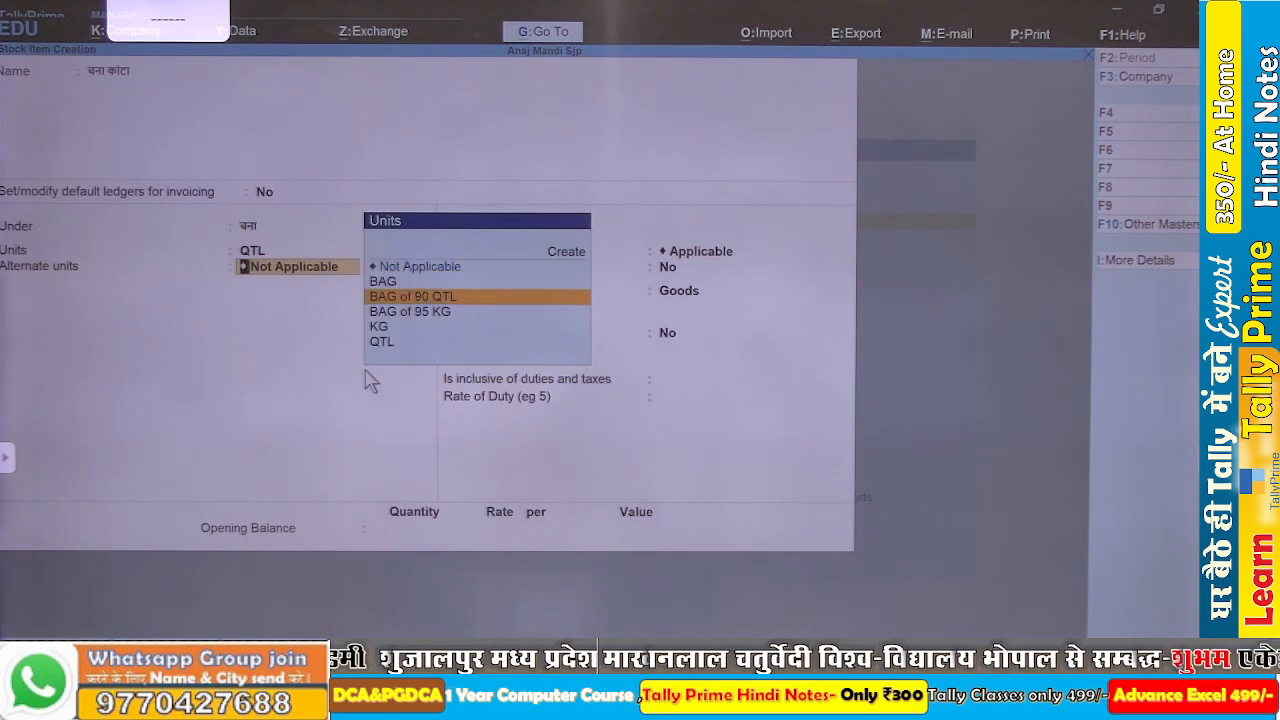
key("Return")
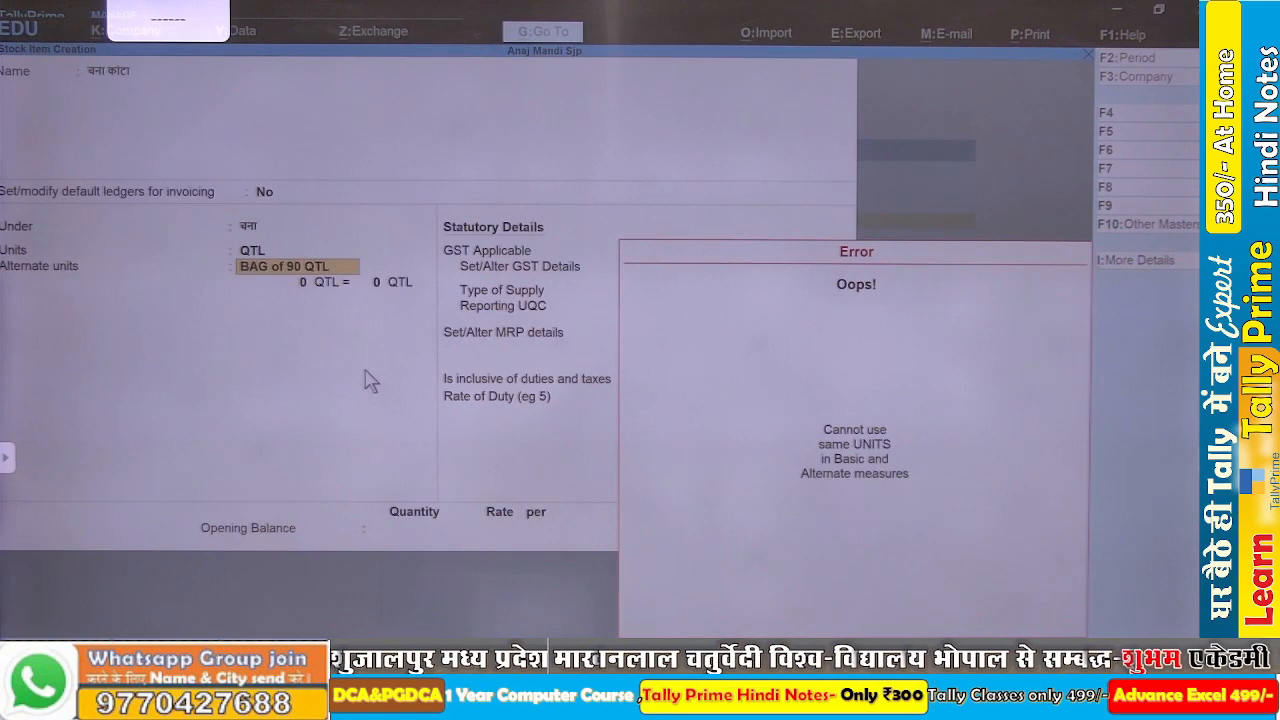
- Open the alternate unit BAG of 90 QTL for alteration and, from its second unit, create the compound unit BAG of 90 KG
key("ctrl+Return")
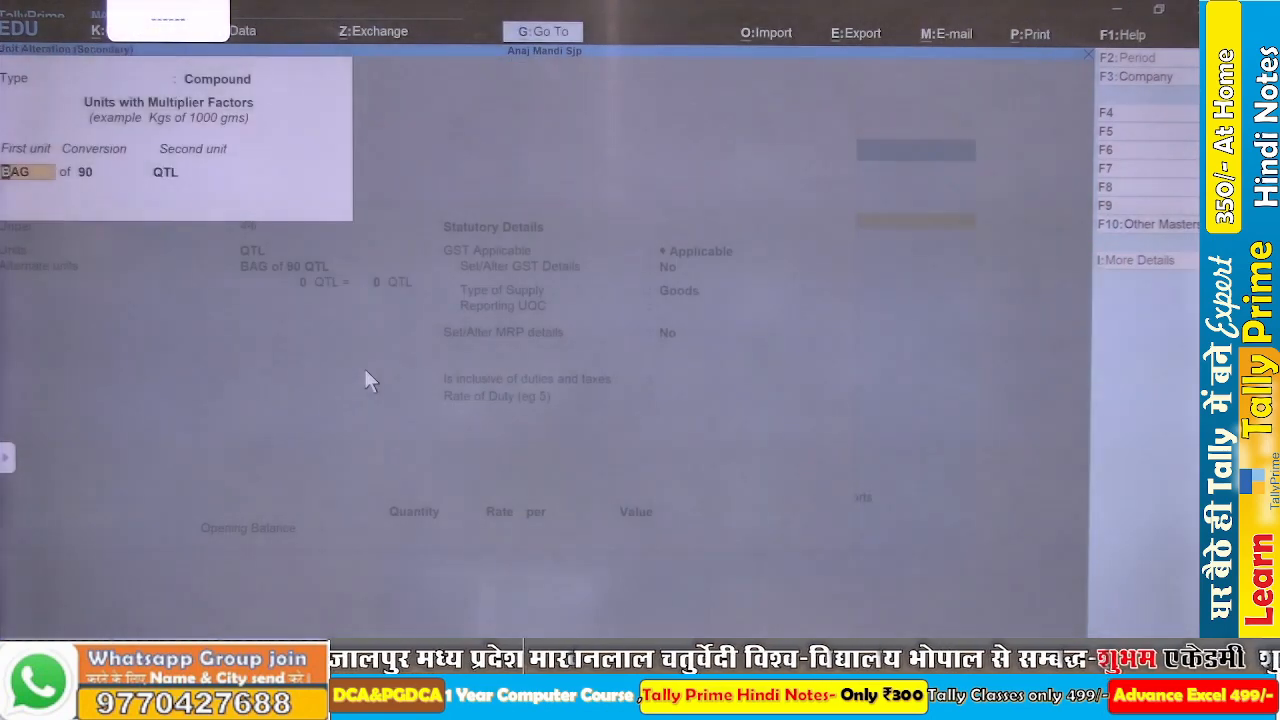
key("Return")
key("Return")
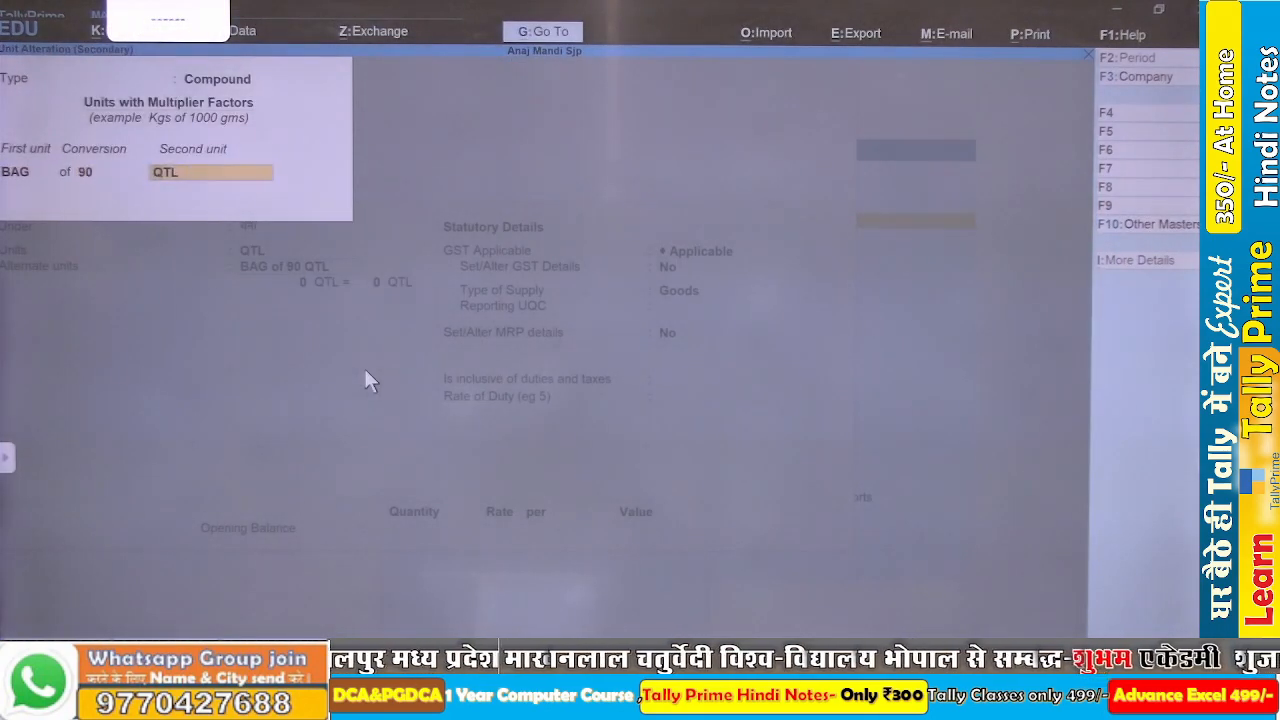
key("Return")
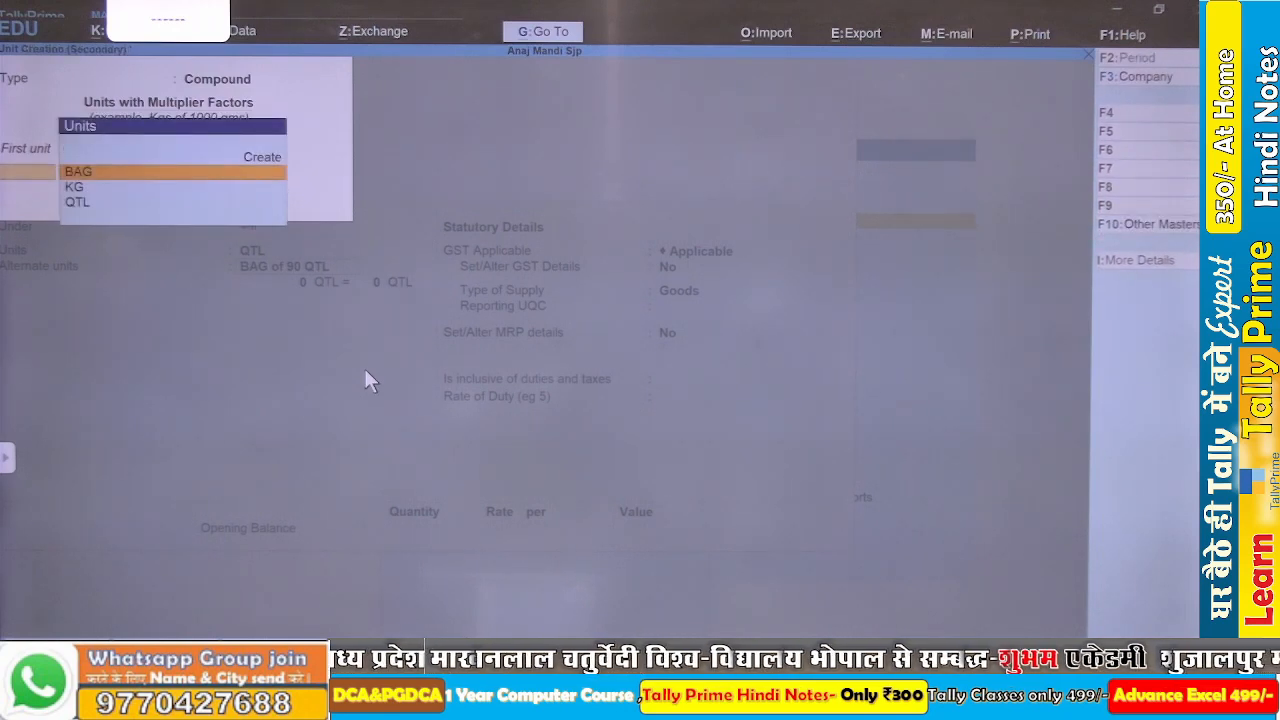
key("Up")
key("Down")
key("Return")
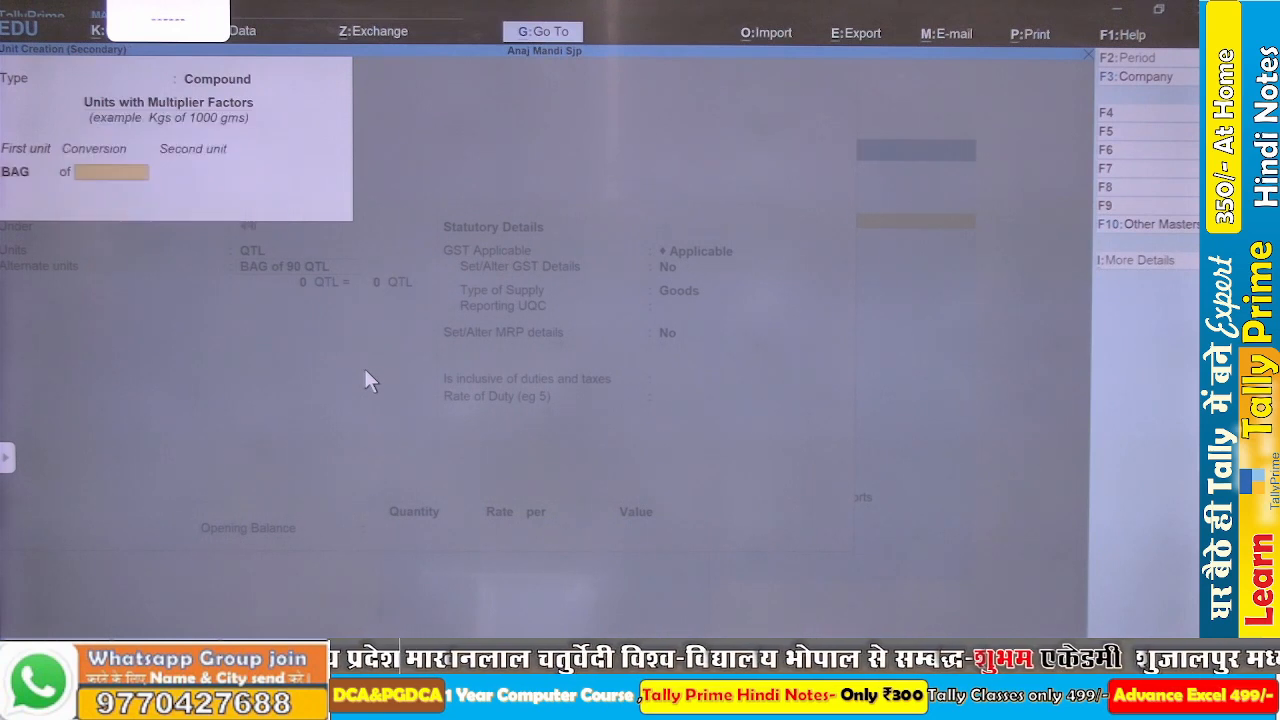
type("9")
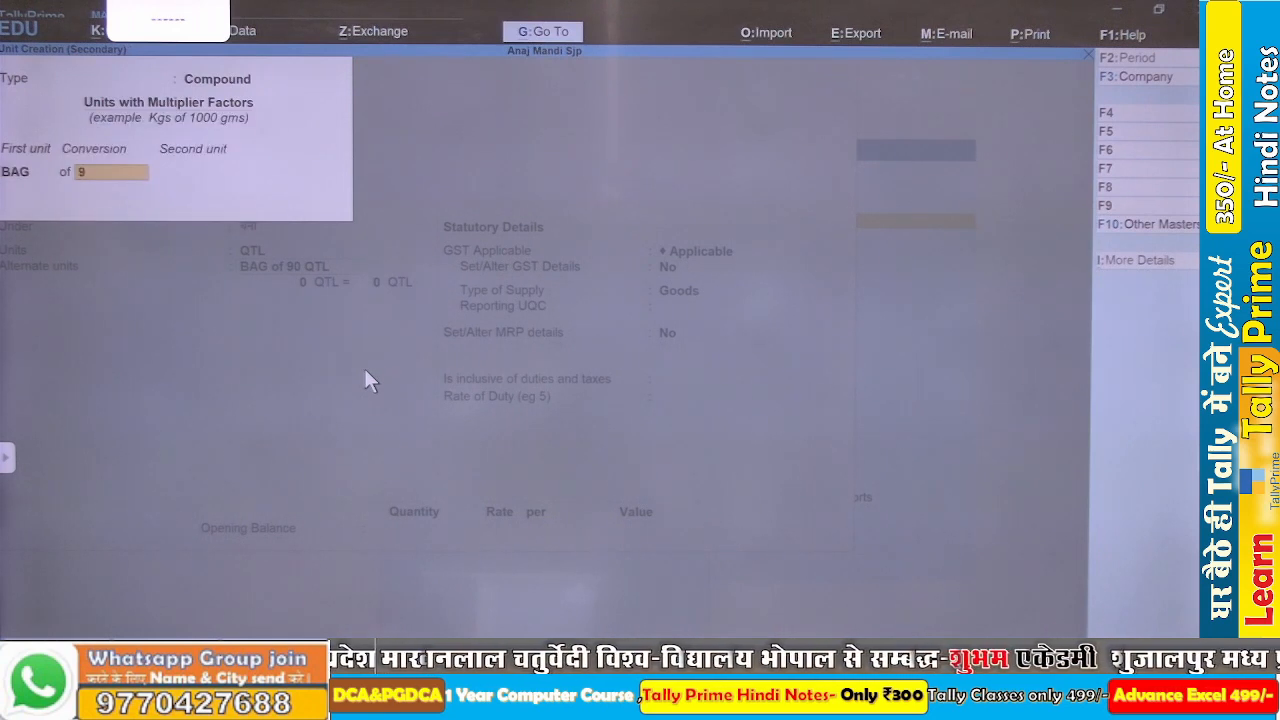
type("0")
key("Return")
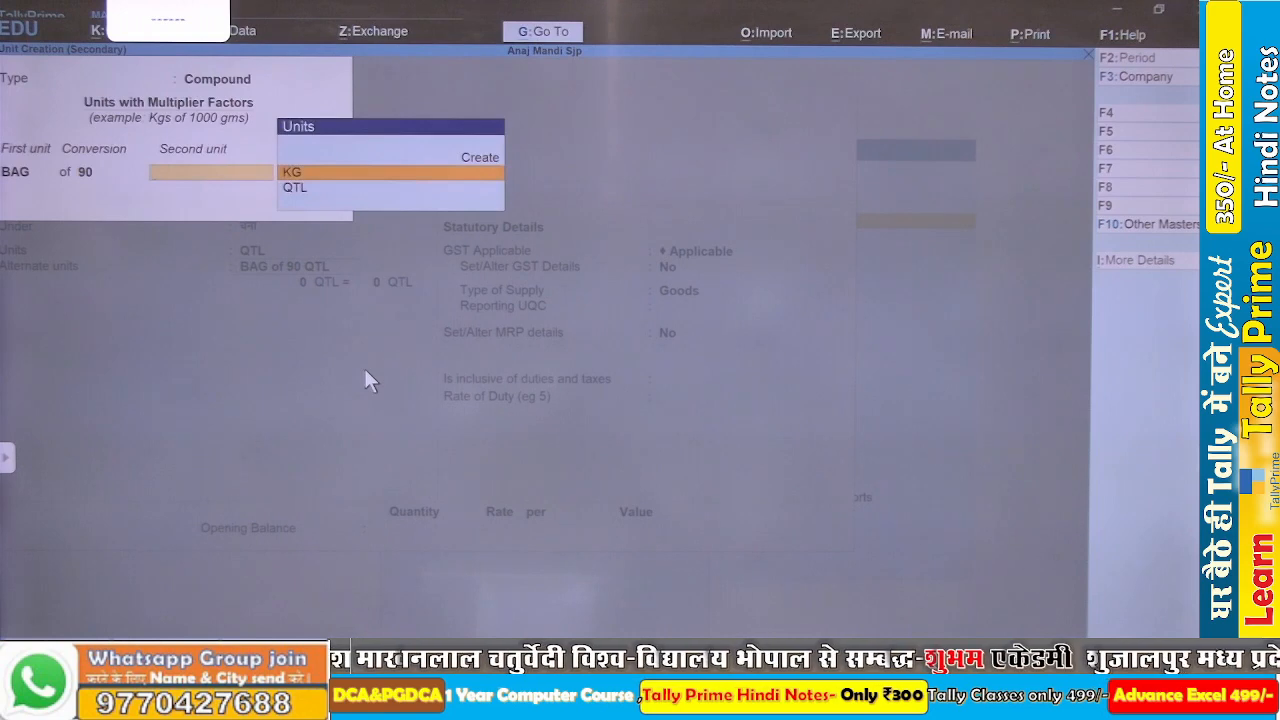
key("Return")
key("Return")
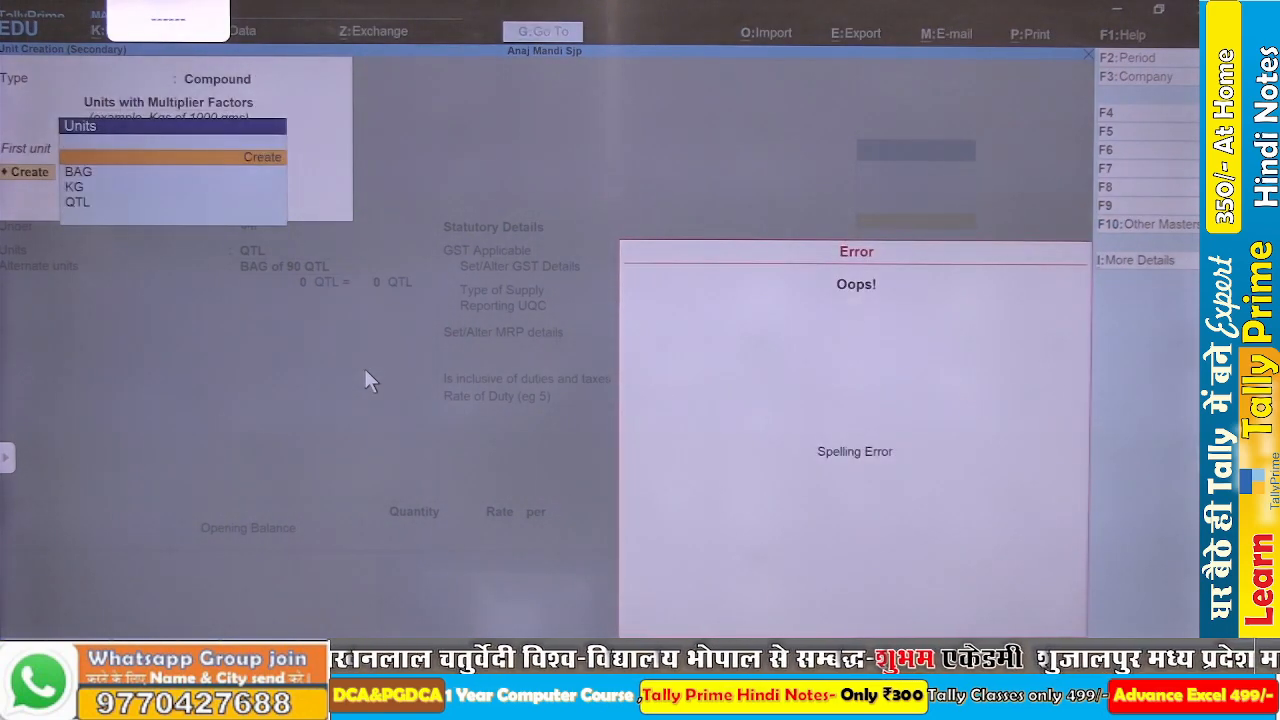
- Quit the nested unit creation and leave the BAG of 90 QTL alteration without saving it
key("Escape")
key("Escape")
key("Escape")
key("Escape")
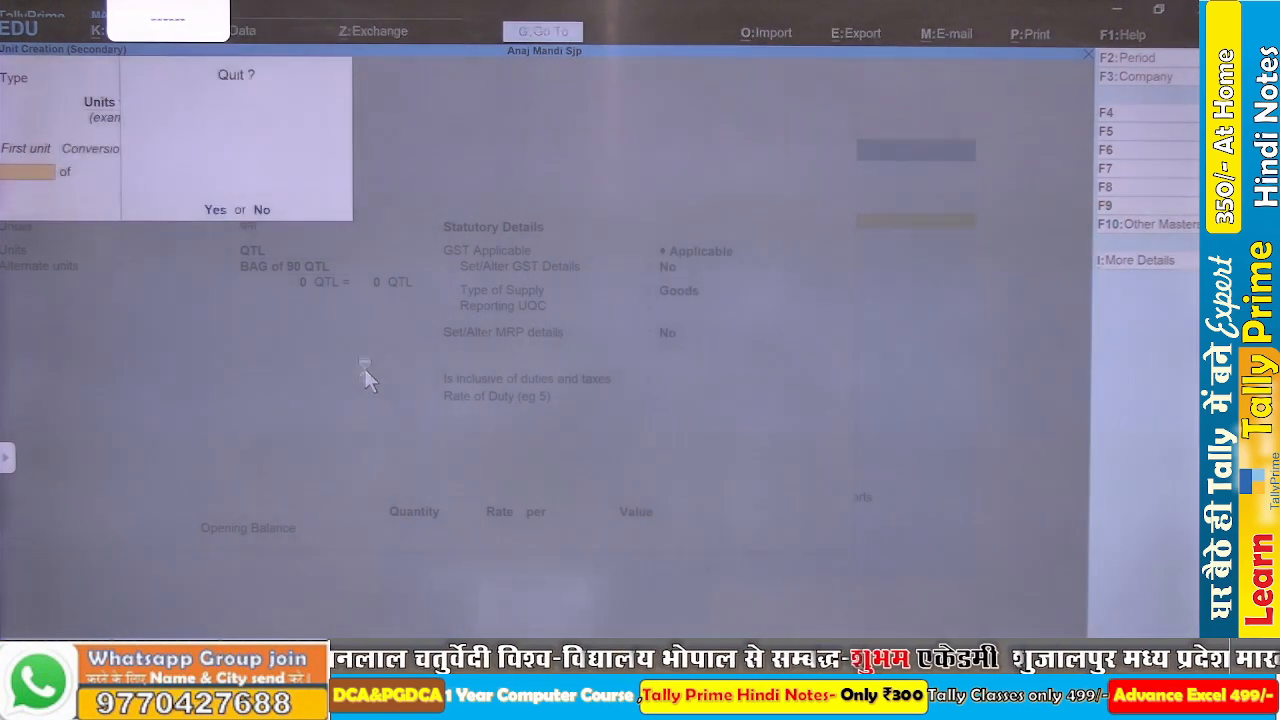
key("Escape")
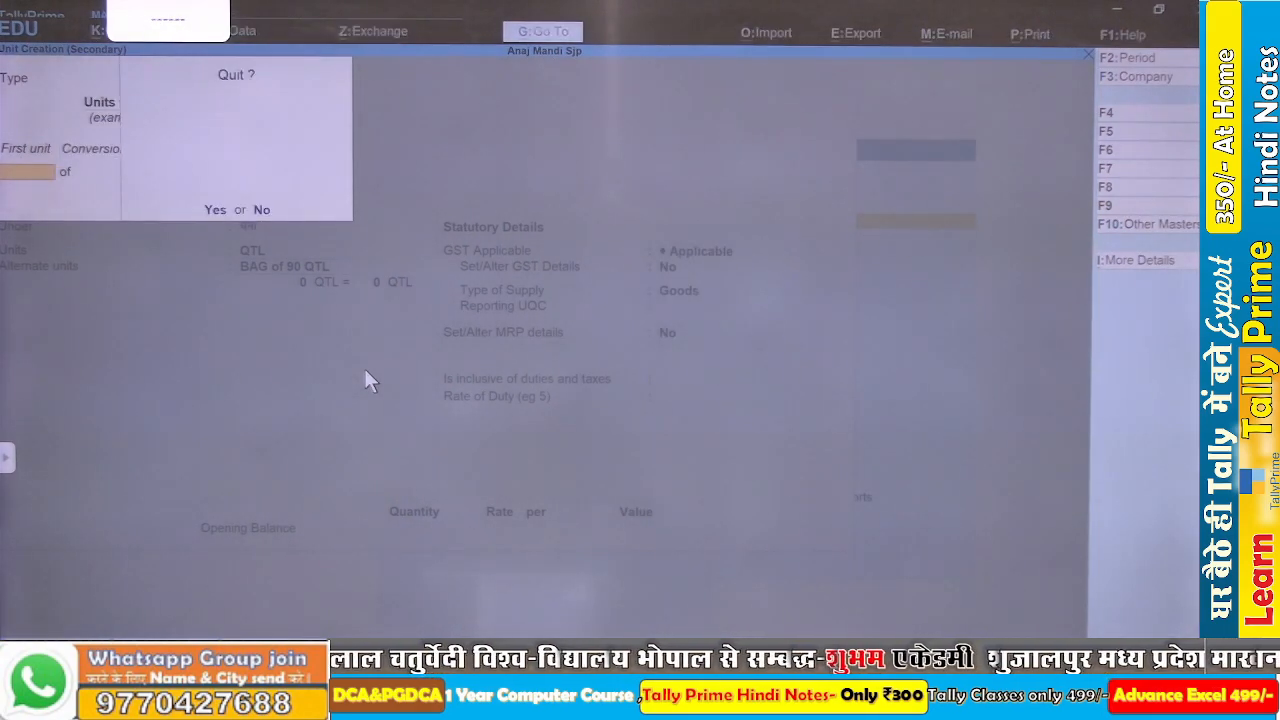
key("Escape")
key("Escape")
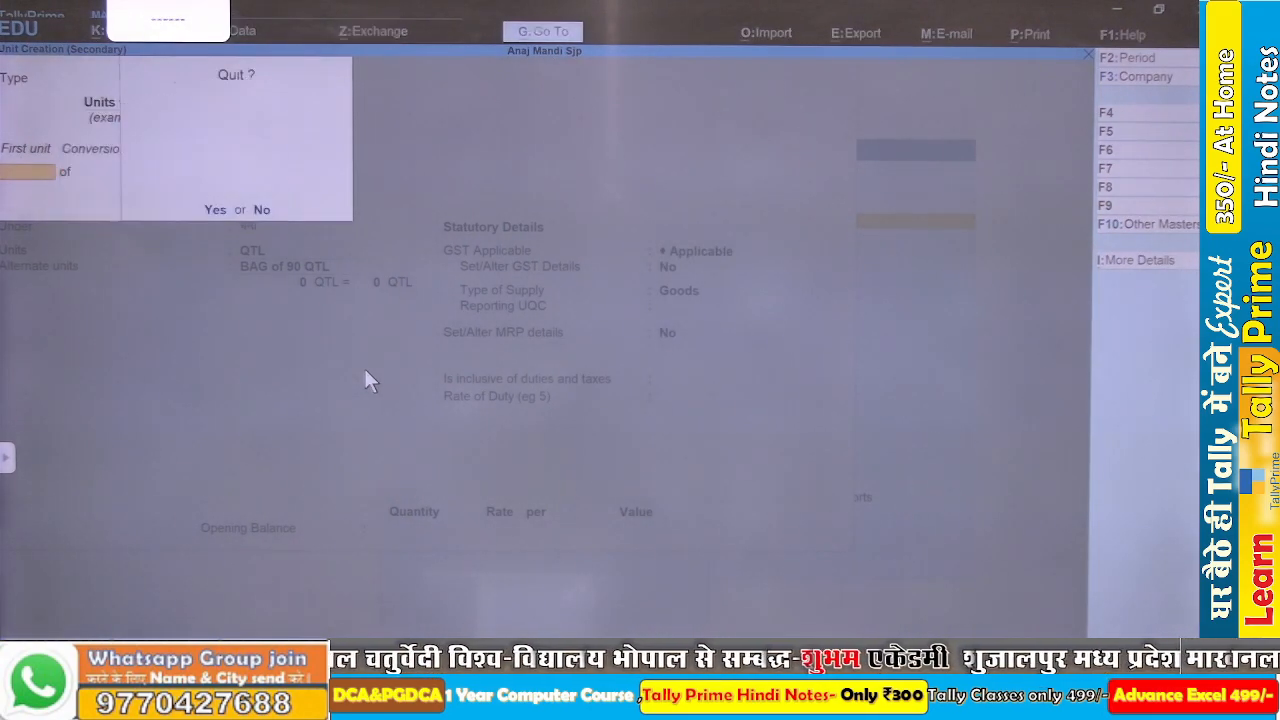
key("Escape")
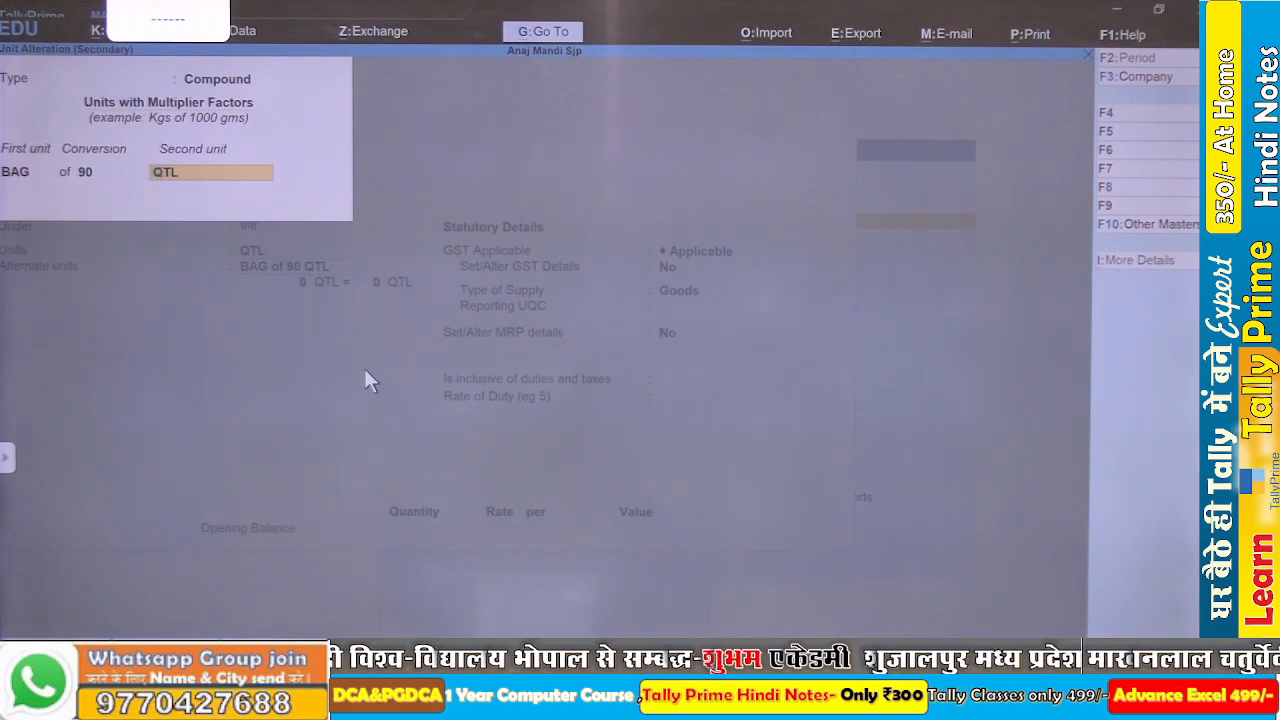
key("BackSpace")
key("BackSpace")
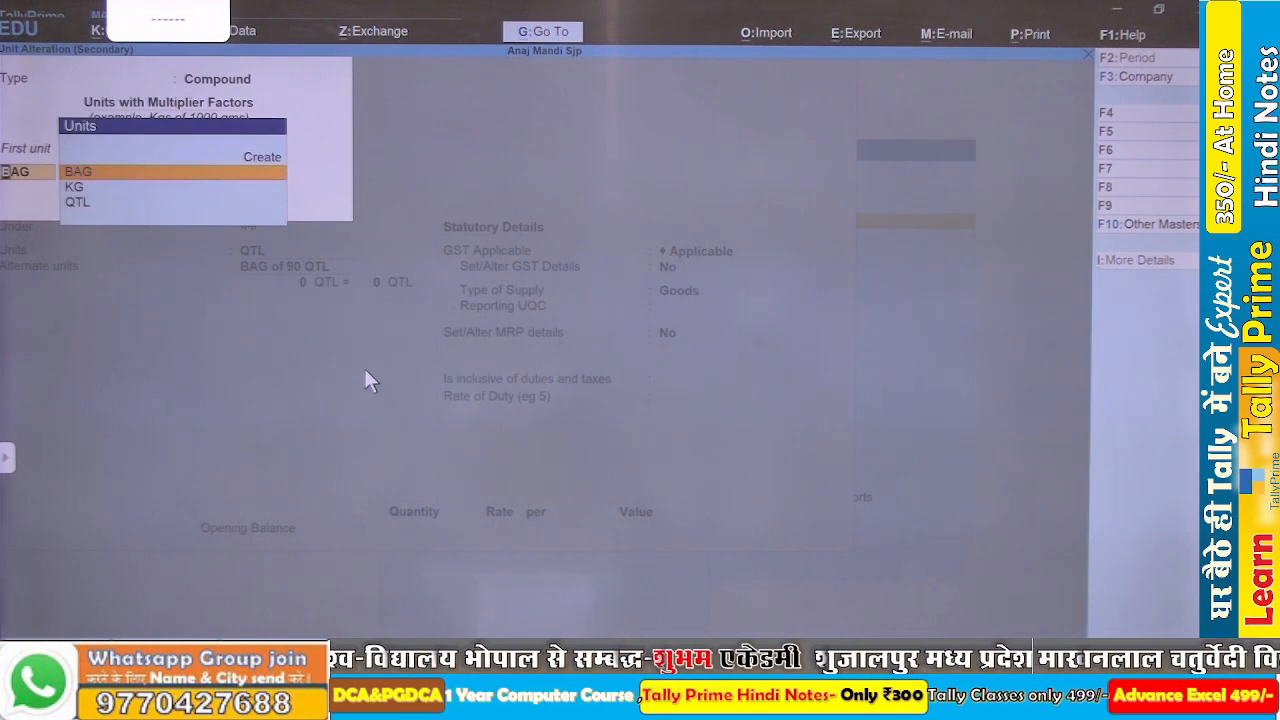
key("BackSpace")
key("Escape")
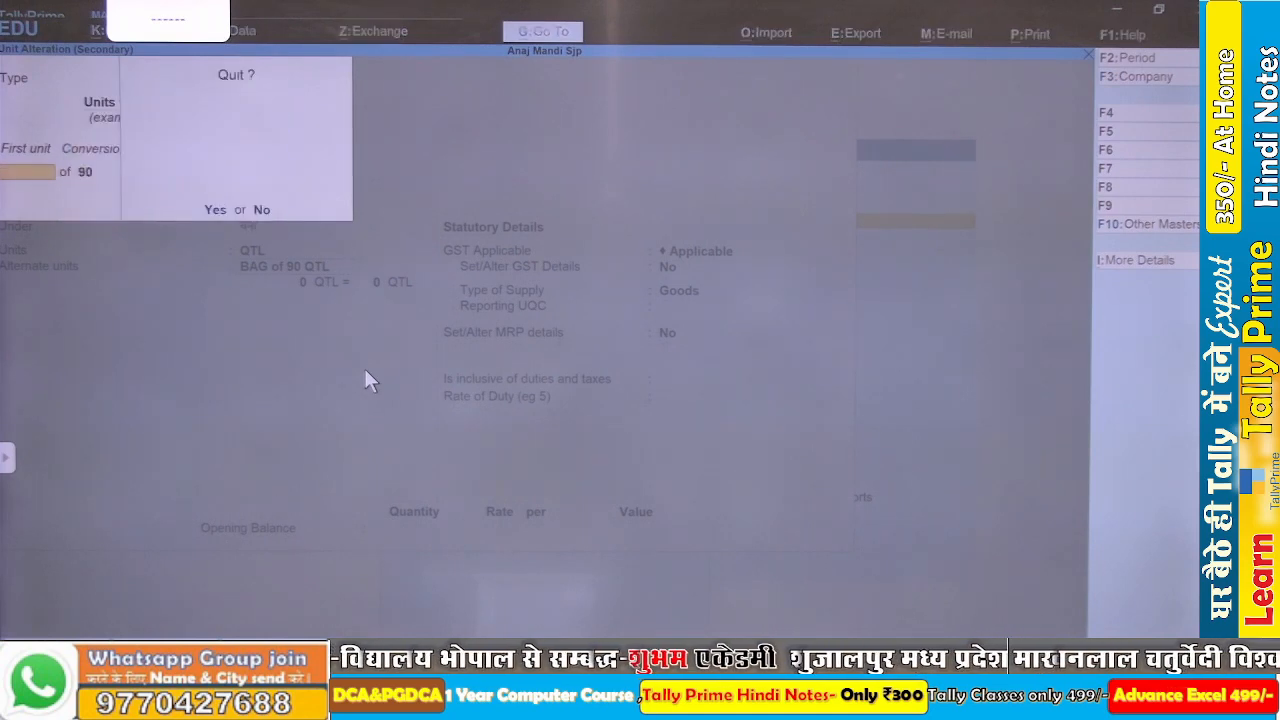
key("y")
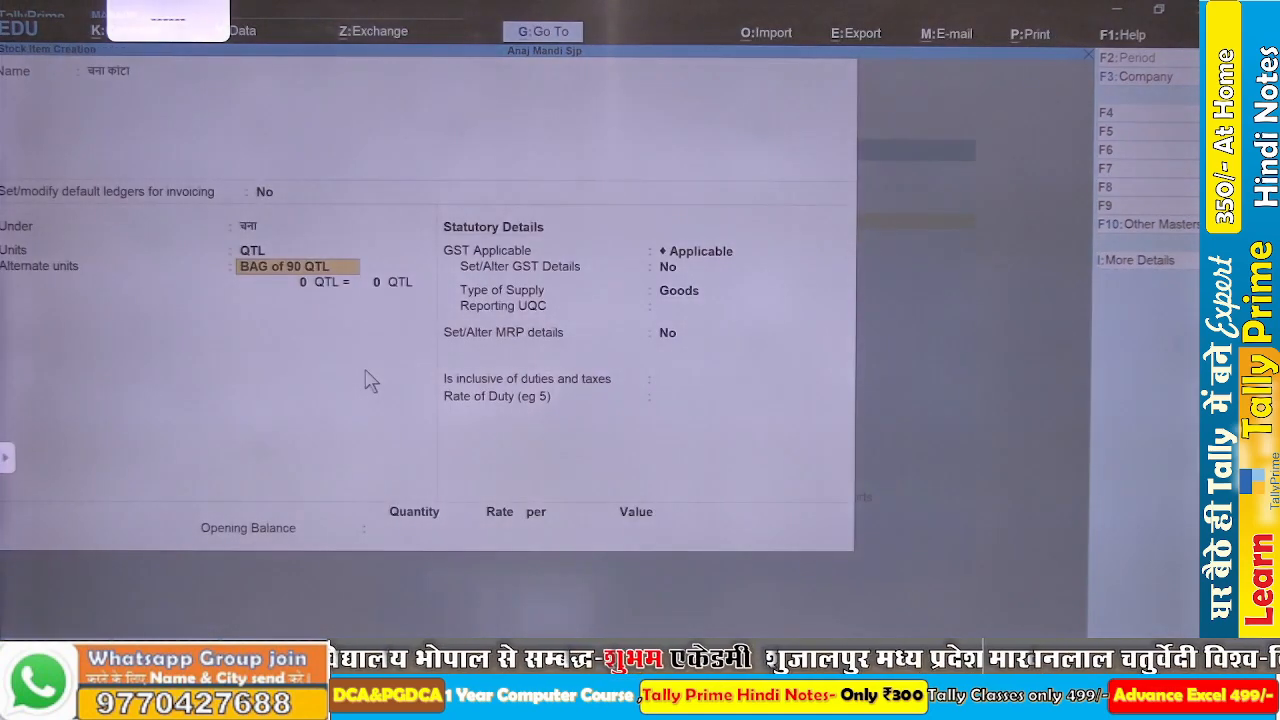
- Keep QTL as the stock item's unit and set its alternate unit to BAG of 90 KG
key("shift+Tab")
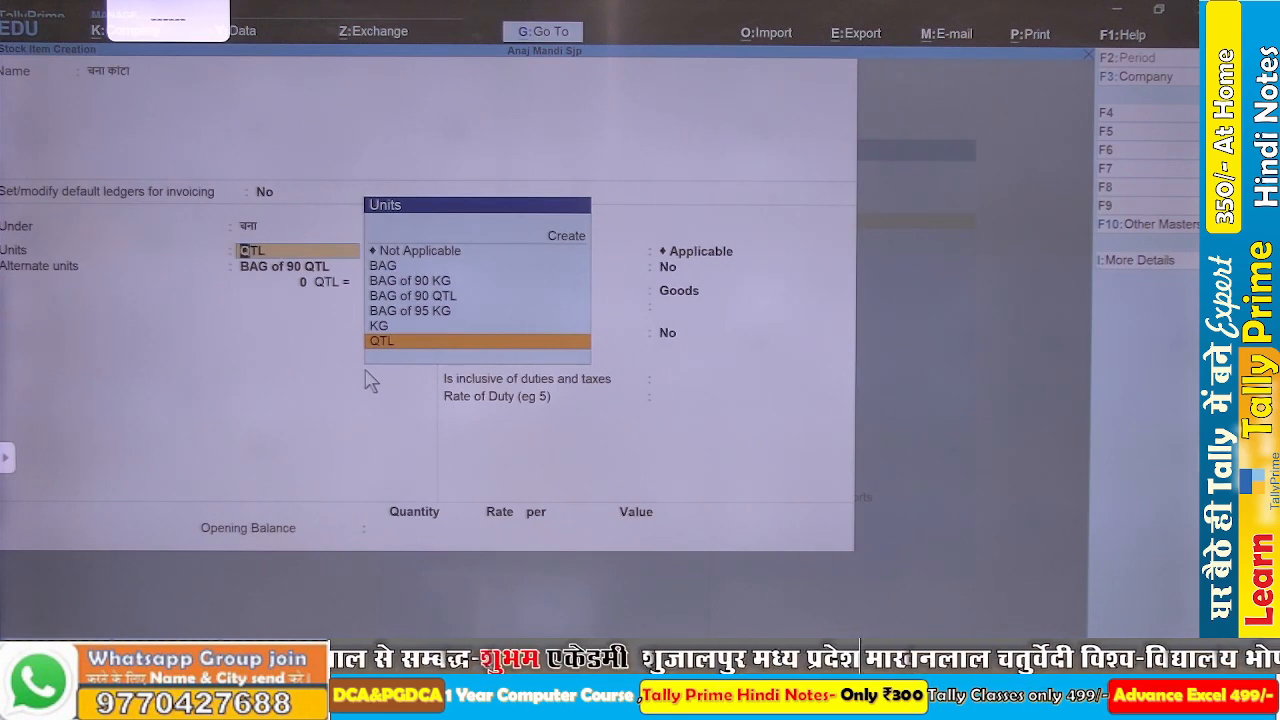
key("Up")
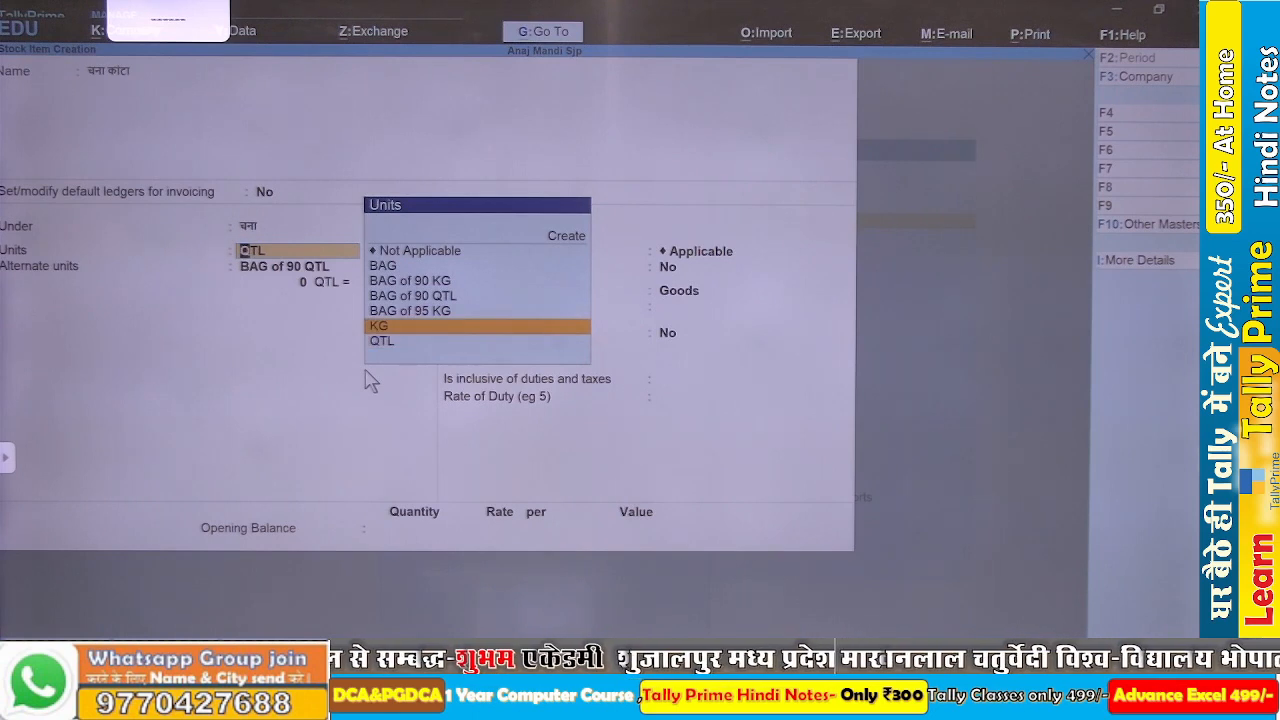
key("Down")
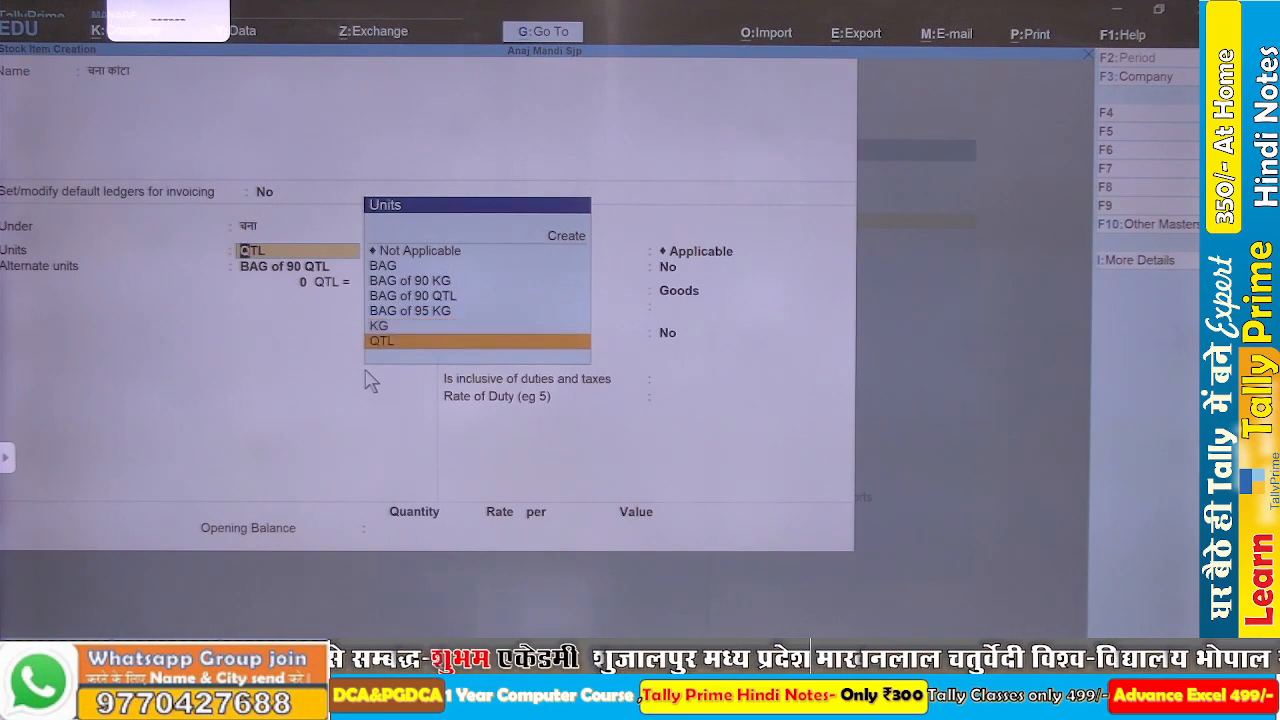
key("Return")
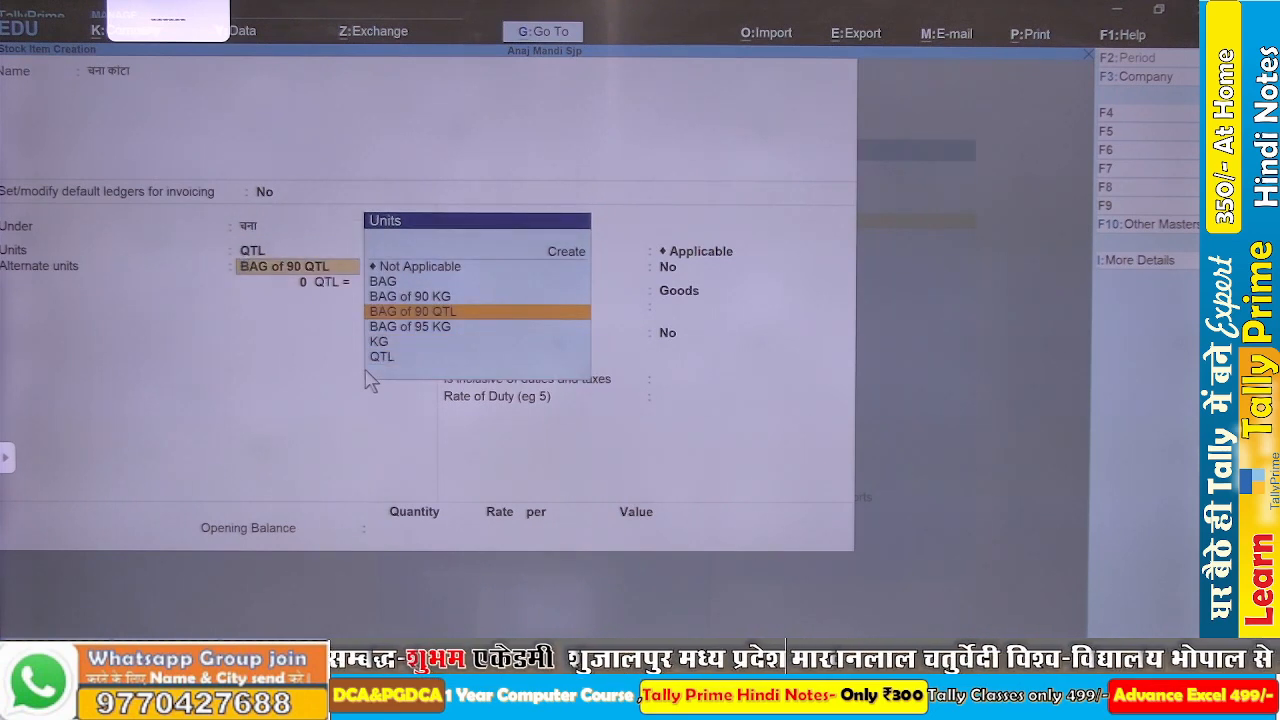
key("Up")
key("Return")
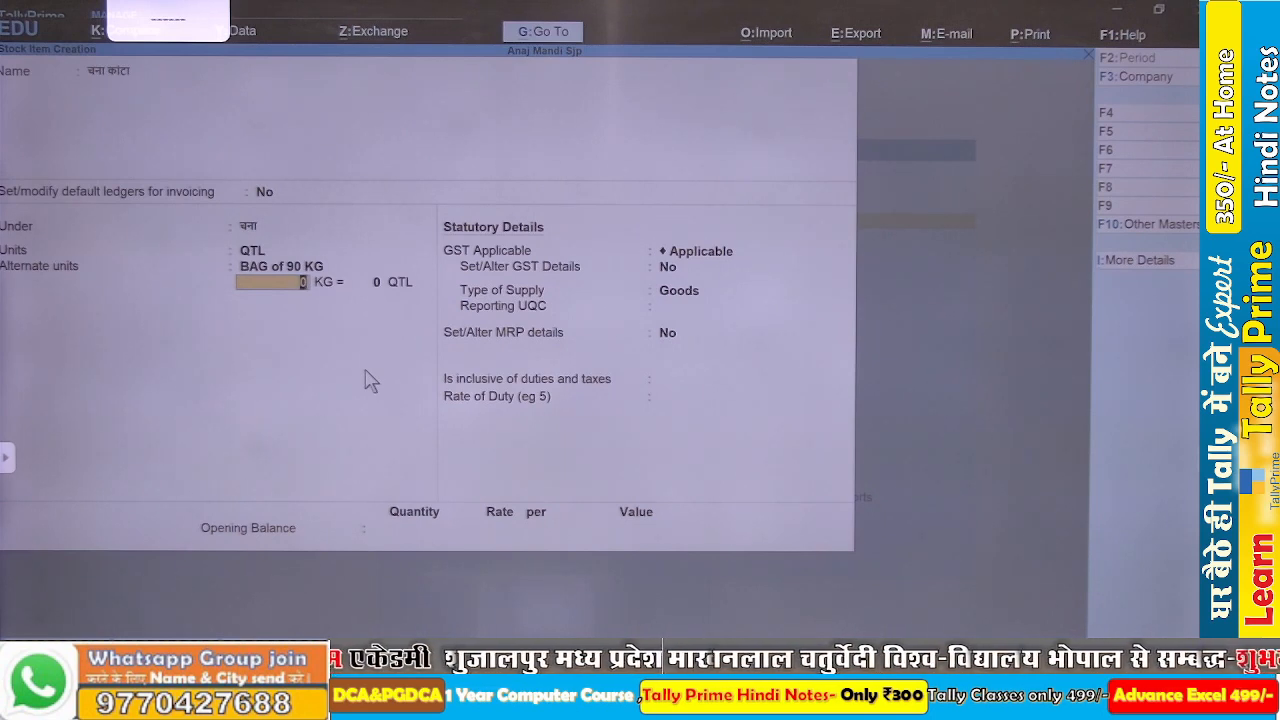
- Set the alternate unit conversion to 100 KG = 1 QTL and keep GST as Applicable
type("100")
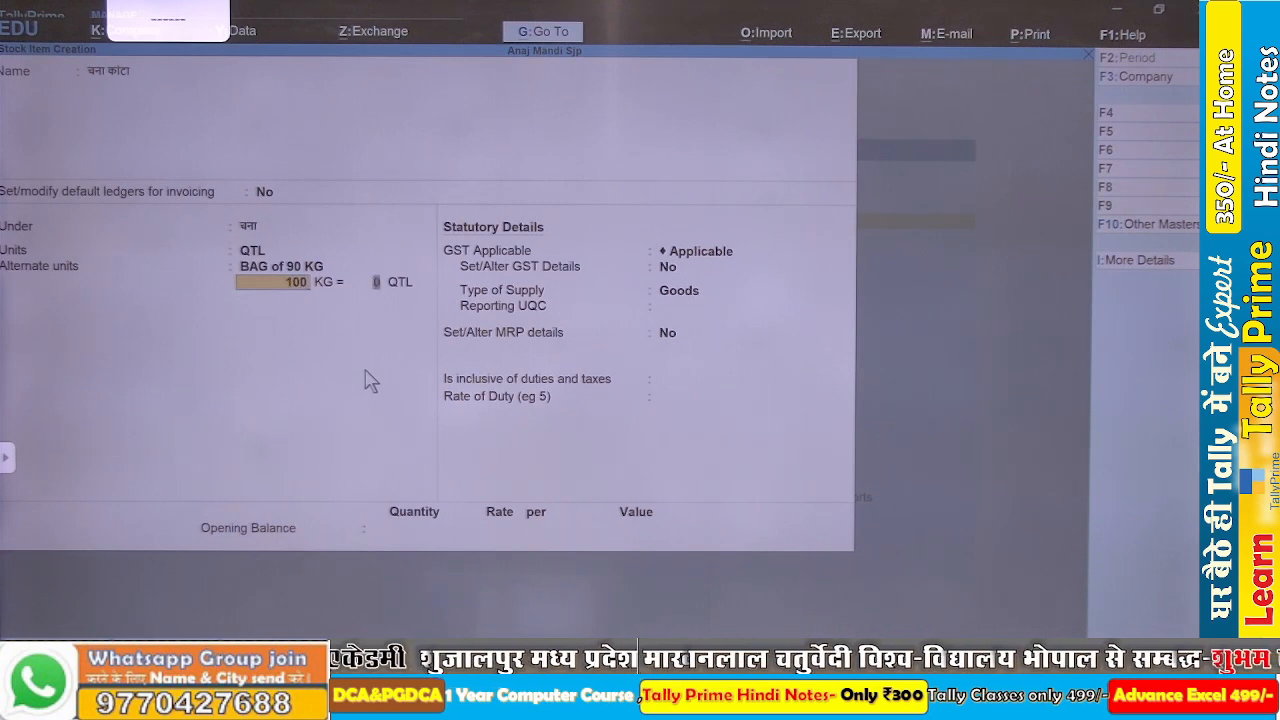
key("Return")
type("1")
key("Return")
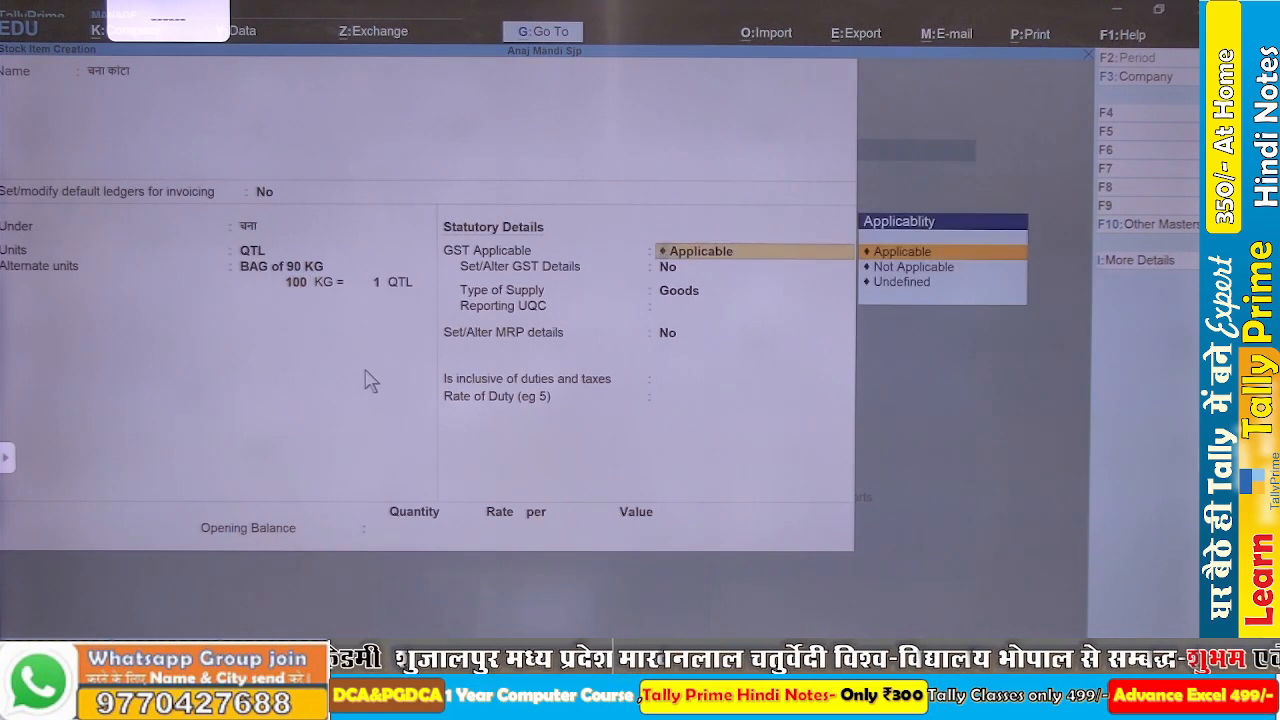
key("Return")
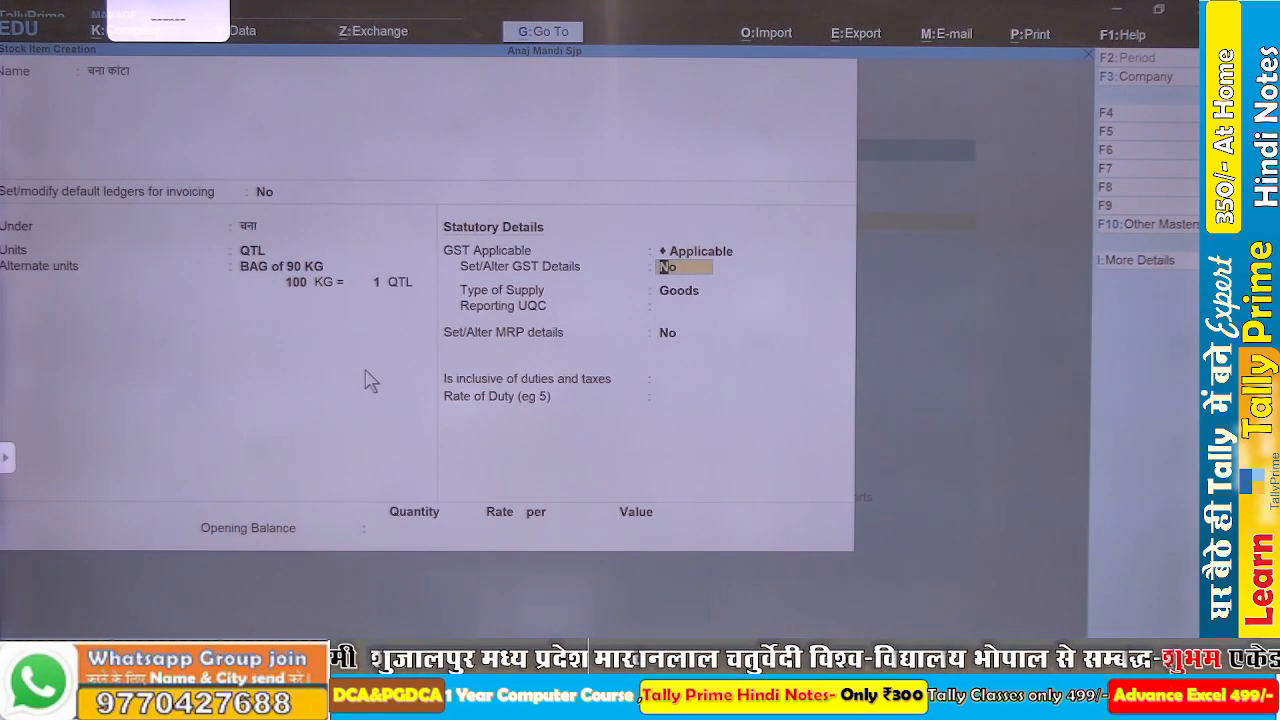
- Save the stock item चना कांटा and return to the Gateway of Tally
key("ctrl")
key("ctrl")
key("ctrl+a")
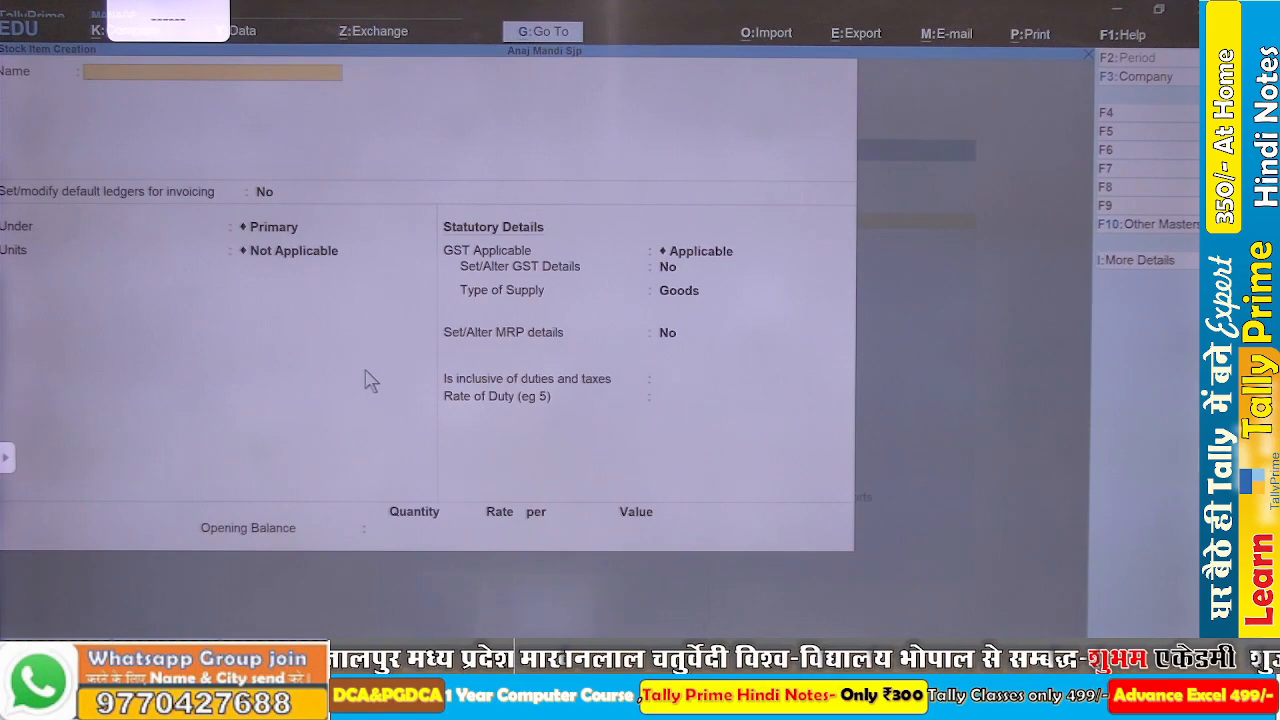
key("Escape")
key("Escape")
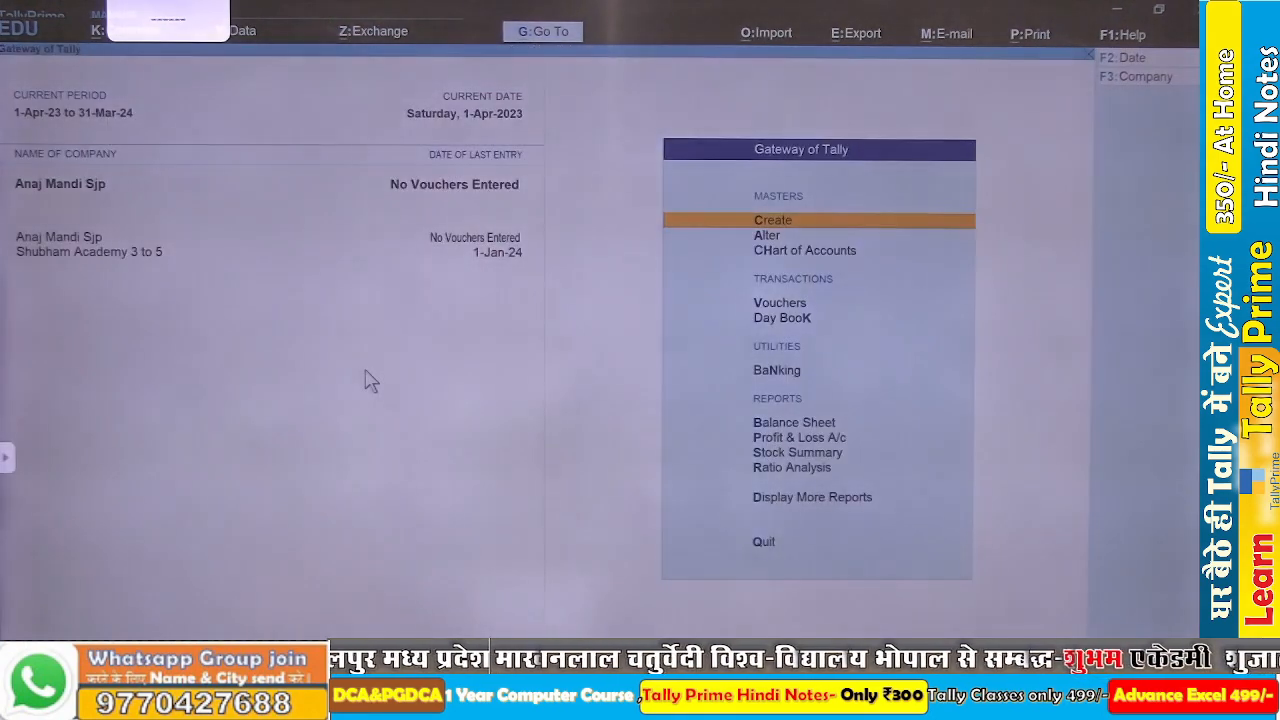
key("Escape")
key("Escape")
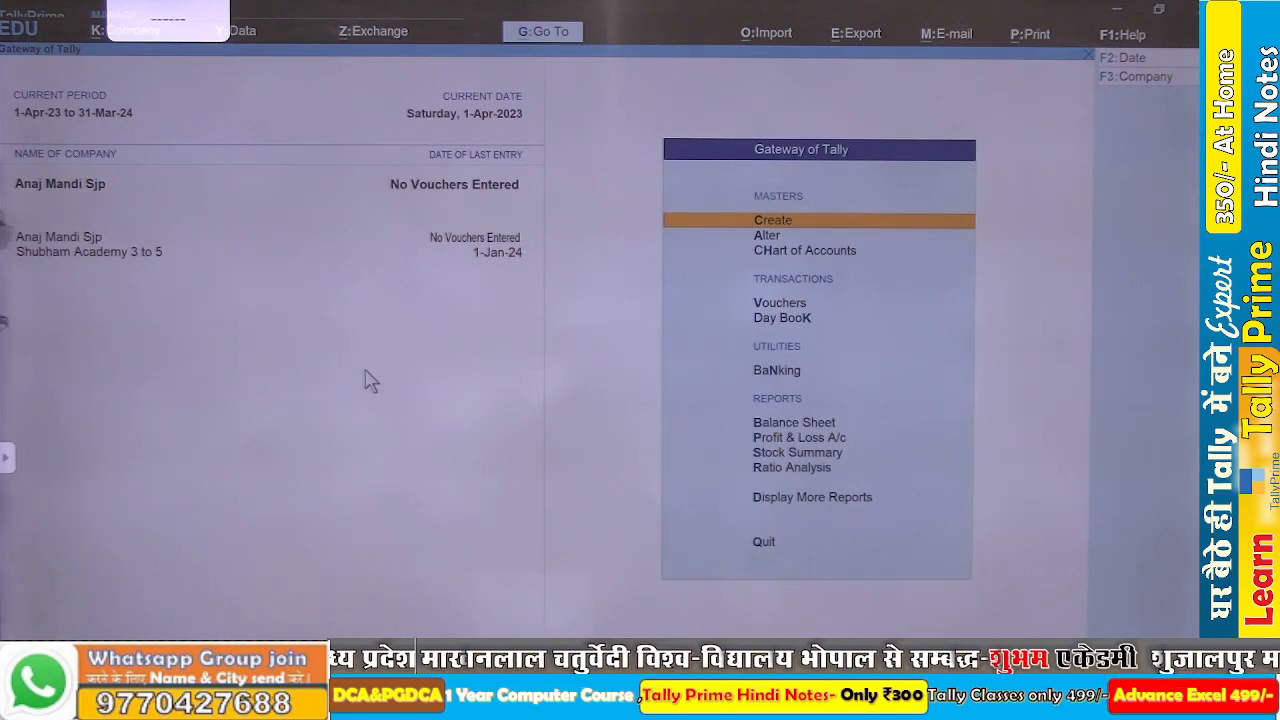
- Switch to the PowerPoint slide show to examine the Purchase Voucher Class slide, and switch back to TallyPrime
key("alt+Tab")
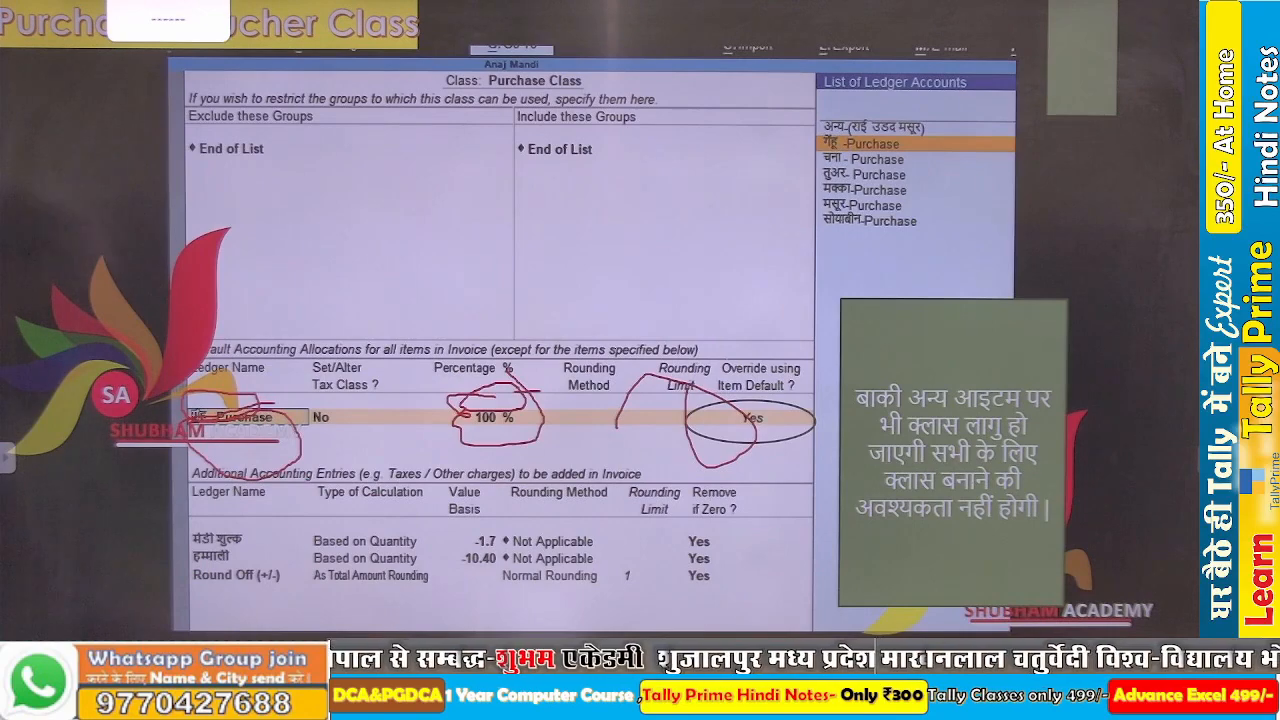
key("alt+Tab")
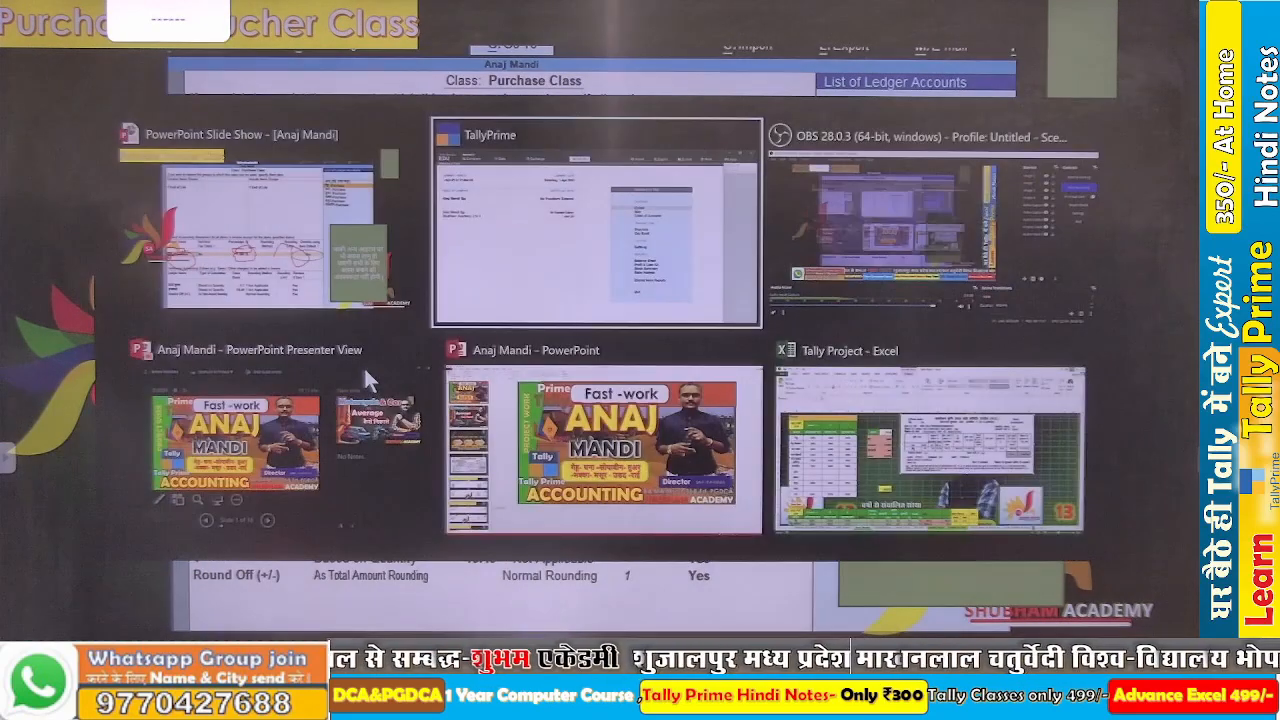
- Open the Purchase voucher type for alteration
key("Down")
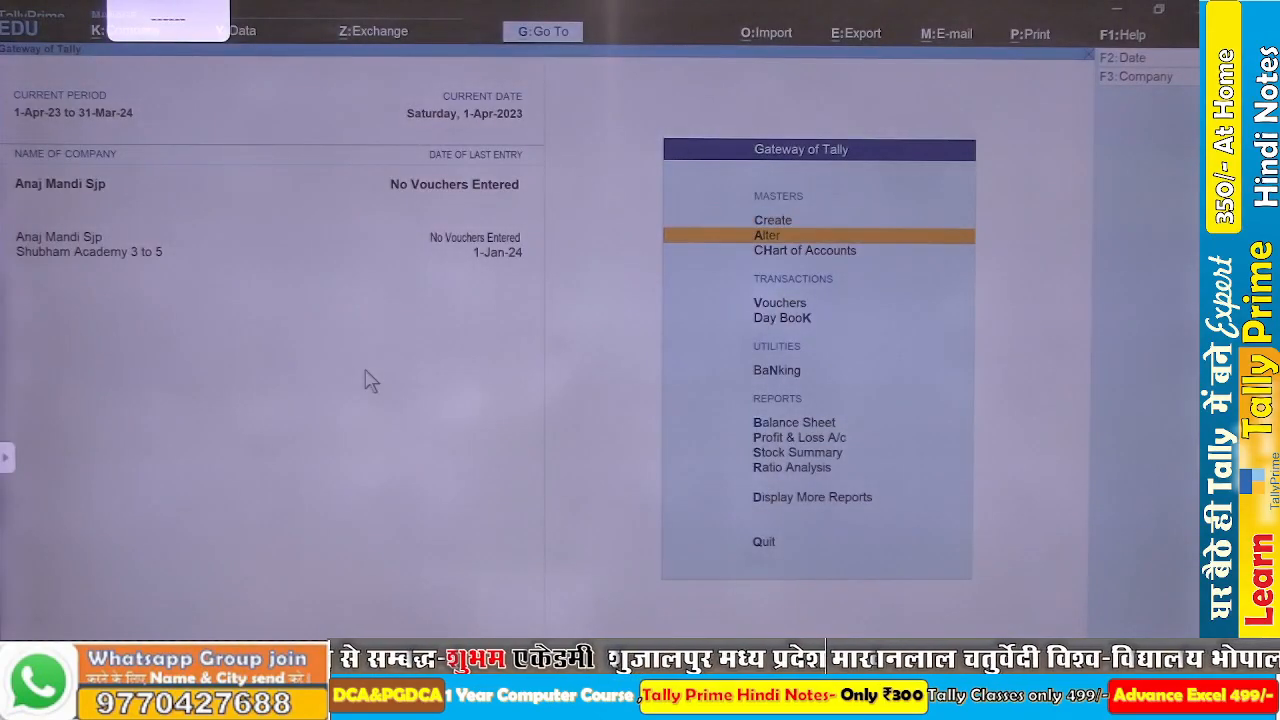
key("Return")
key("Down")
key("Down")
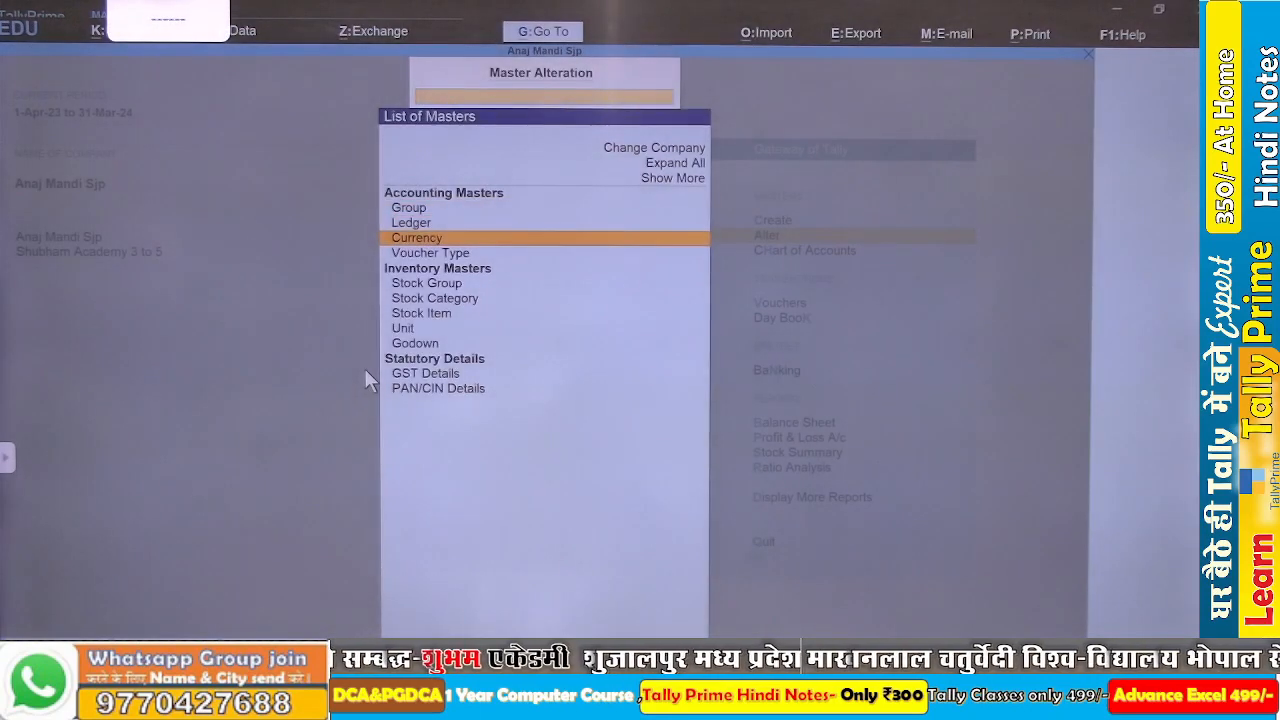
key("Down")
key("Return")
key("Down")
key("Down")
key("Down")
key("Down")
key("Down")
key("Down")
key("Down")
key("Down")
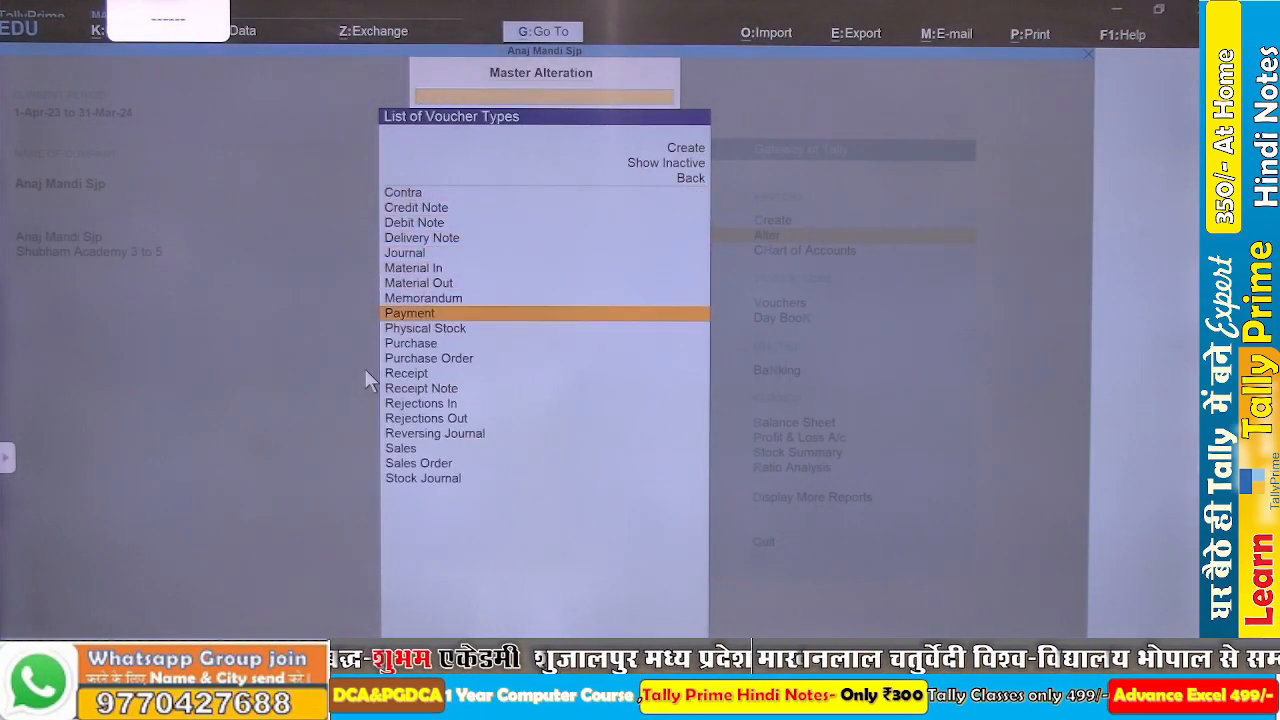
key("Down")
key("Down")
key("Return")
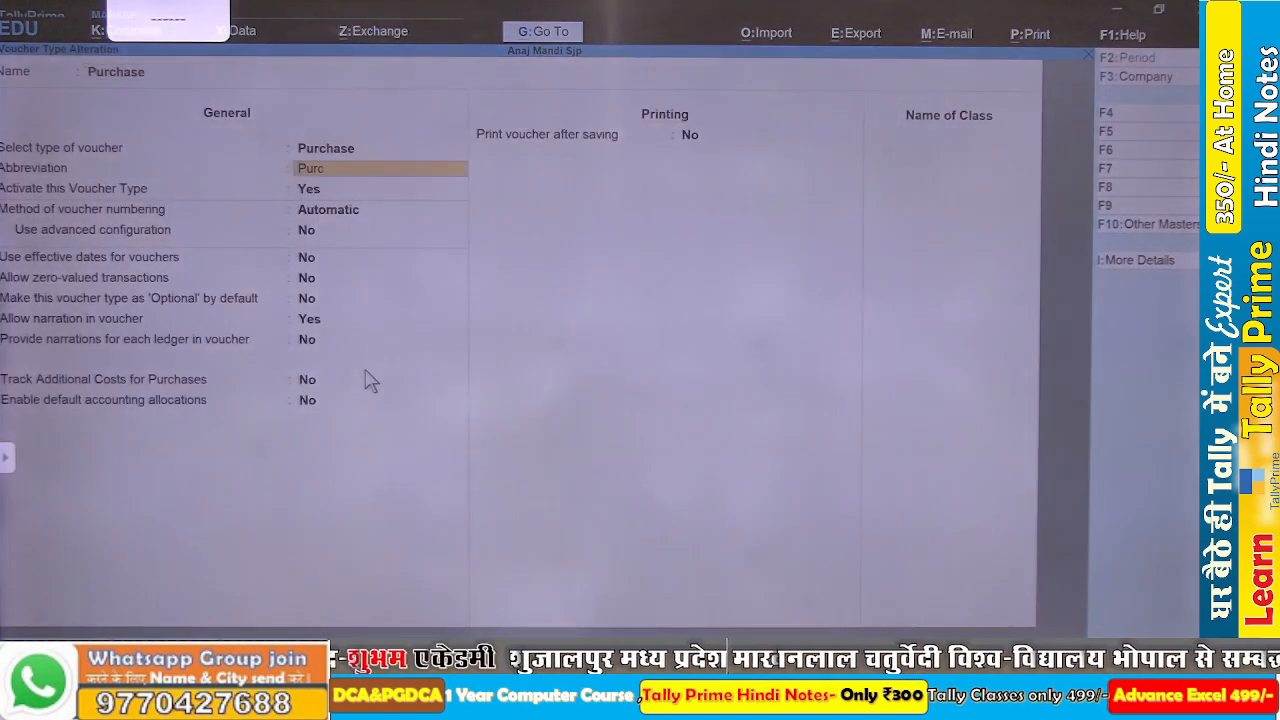
- Keep the Purchase voucher type's general and printing settings and enter Purchase Class as its class name
key("Return")
key("Return")
key("Return")
key("Return")
key("Return")
key("Return")
key("Return")
key("Return")
key("Return")
key("Return")
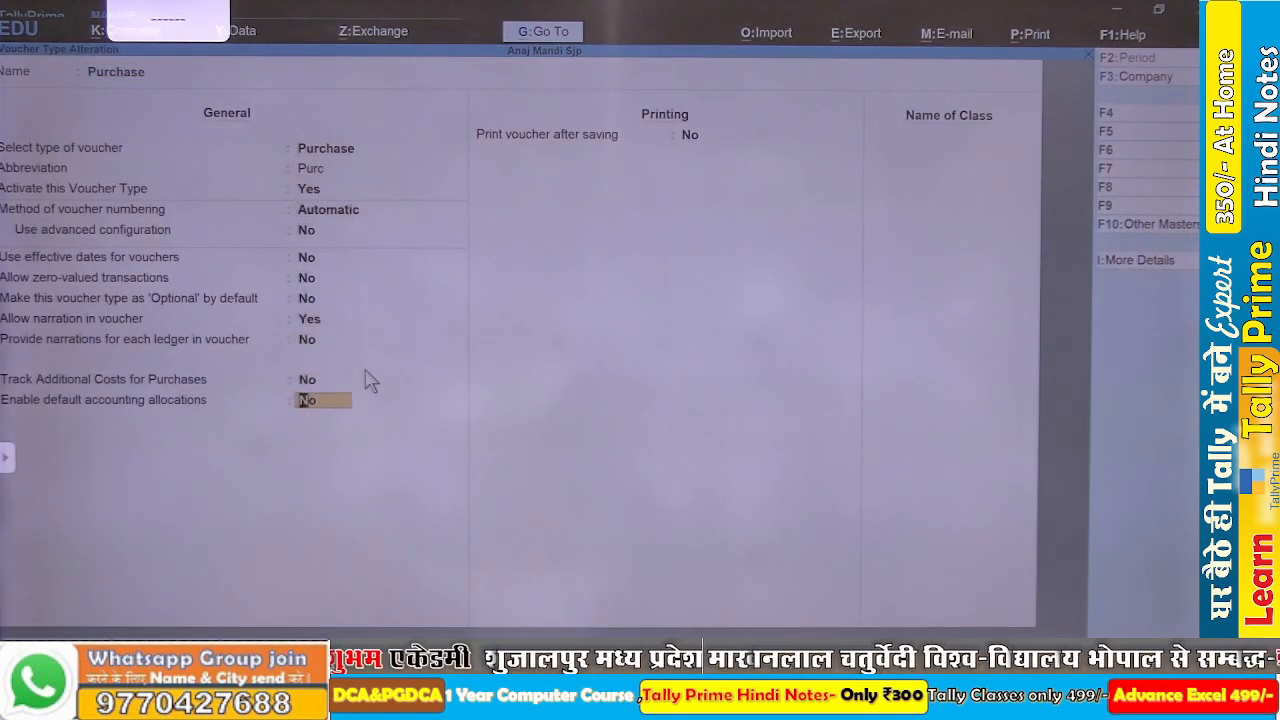
key("Return")
key("Return")
type("P")
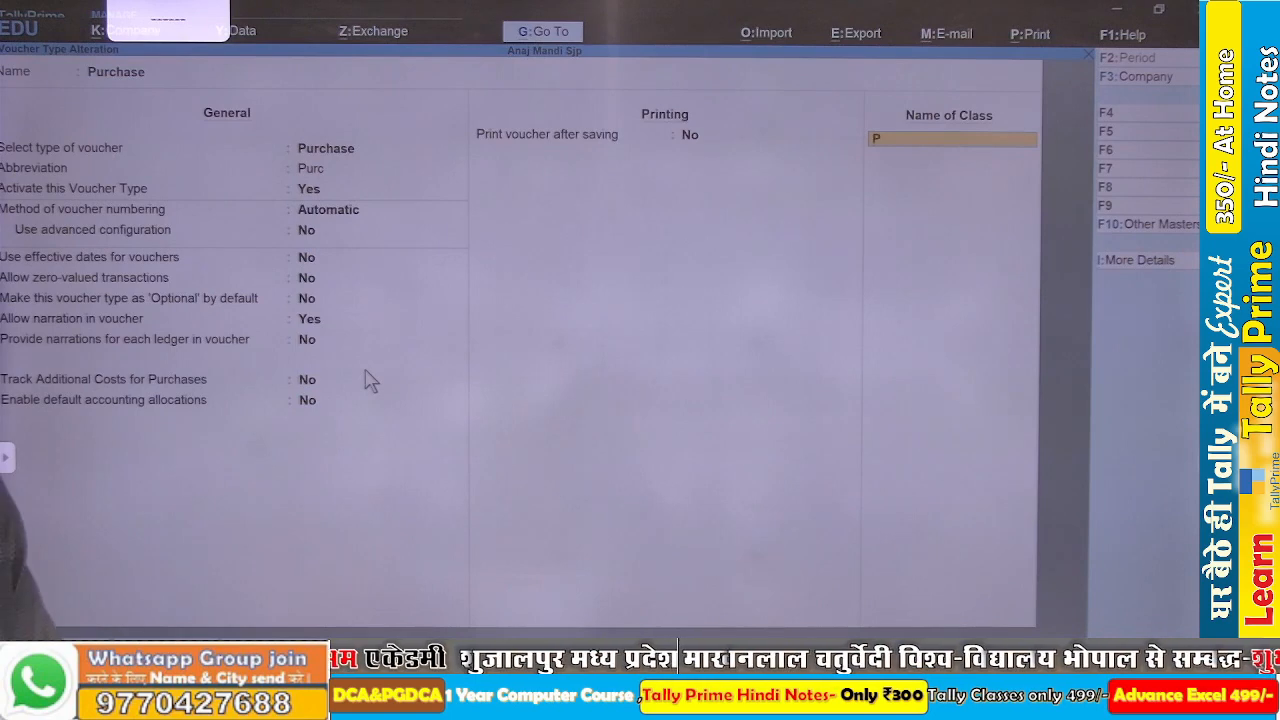
type("urchase")
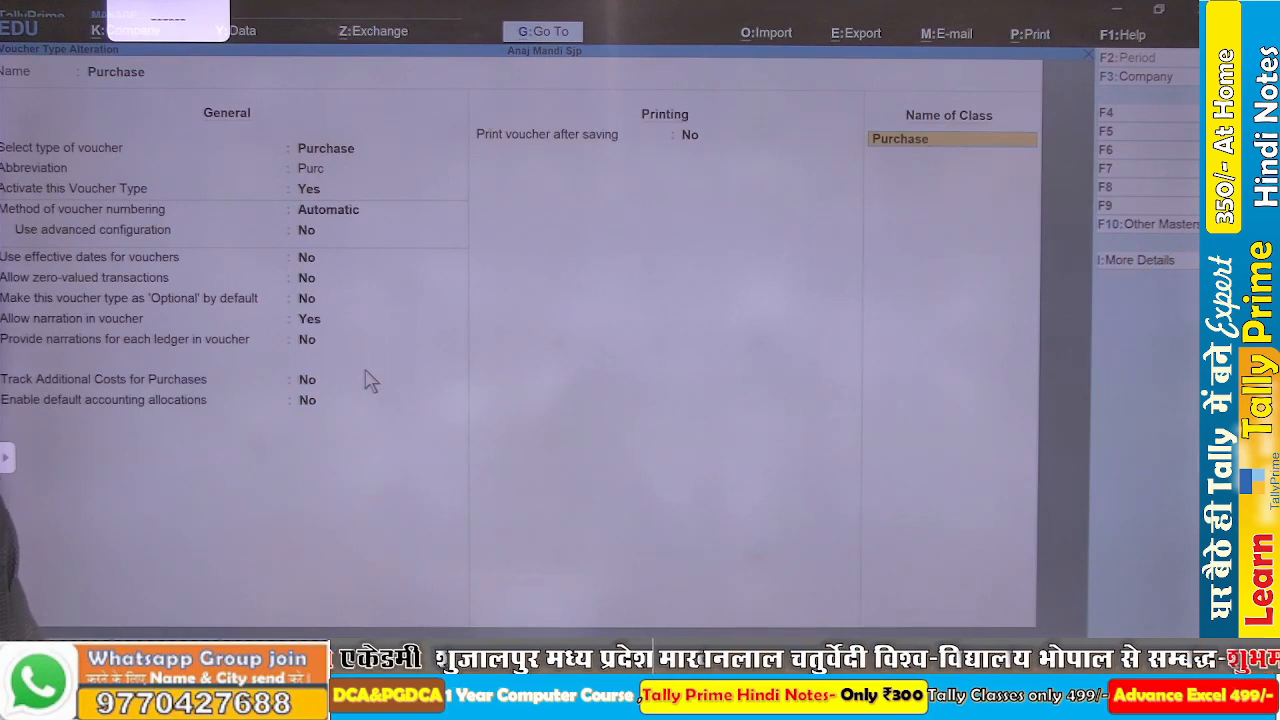
type(" Class")
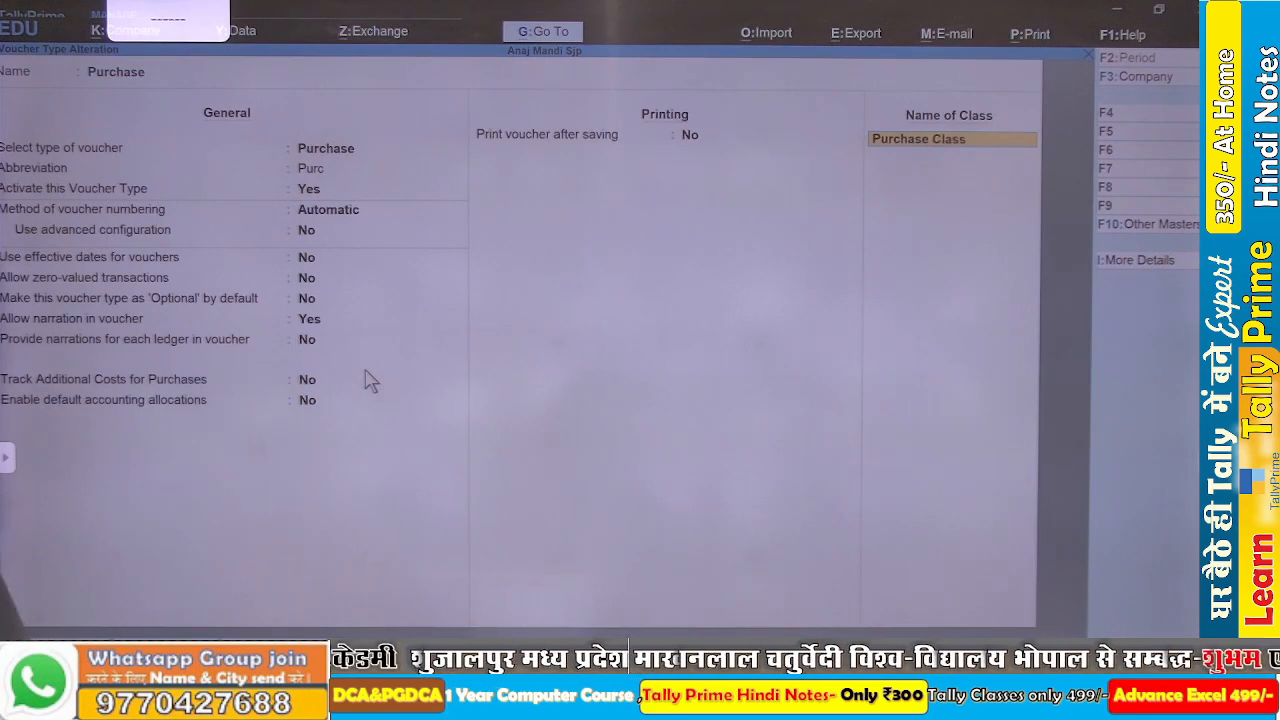
- Leave no groups excluded from Purchase Class and include Bank Accounts, Cash-in-Hand and Sundry Creditors
key("Return")
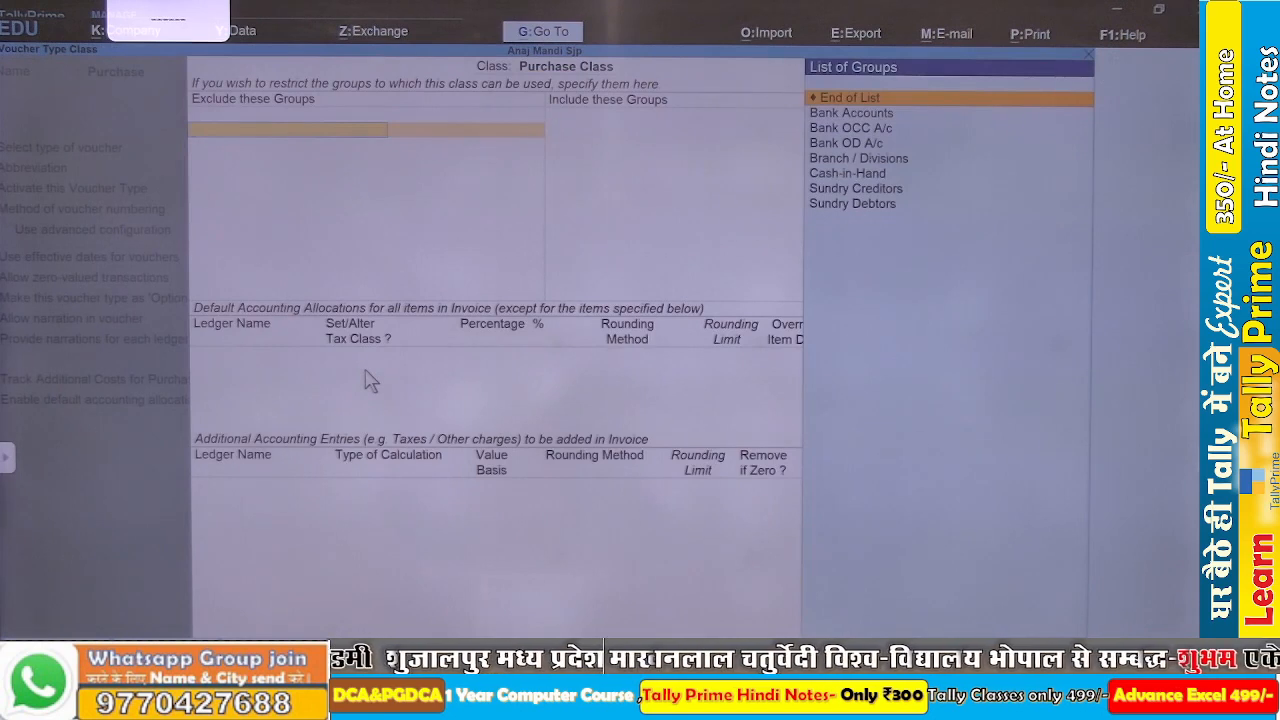
key("Return")
key("Down")
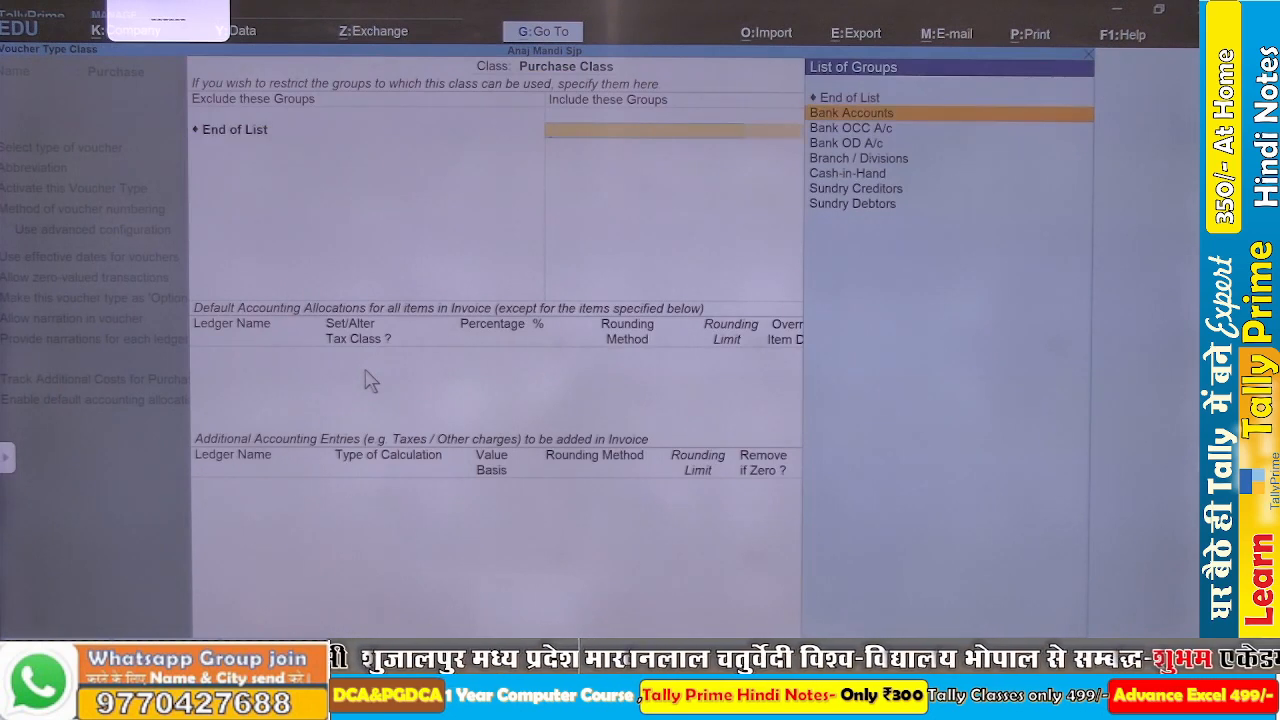
key("Return")
key("Down")
key("Down")
key("Down")
key("Down")
key("Return")
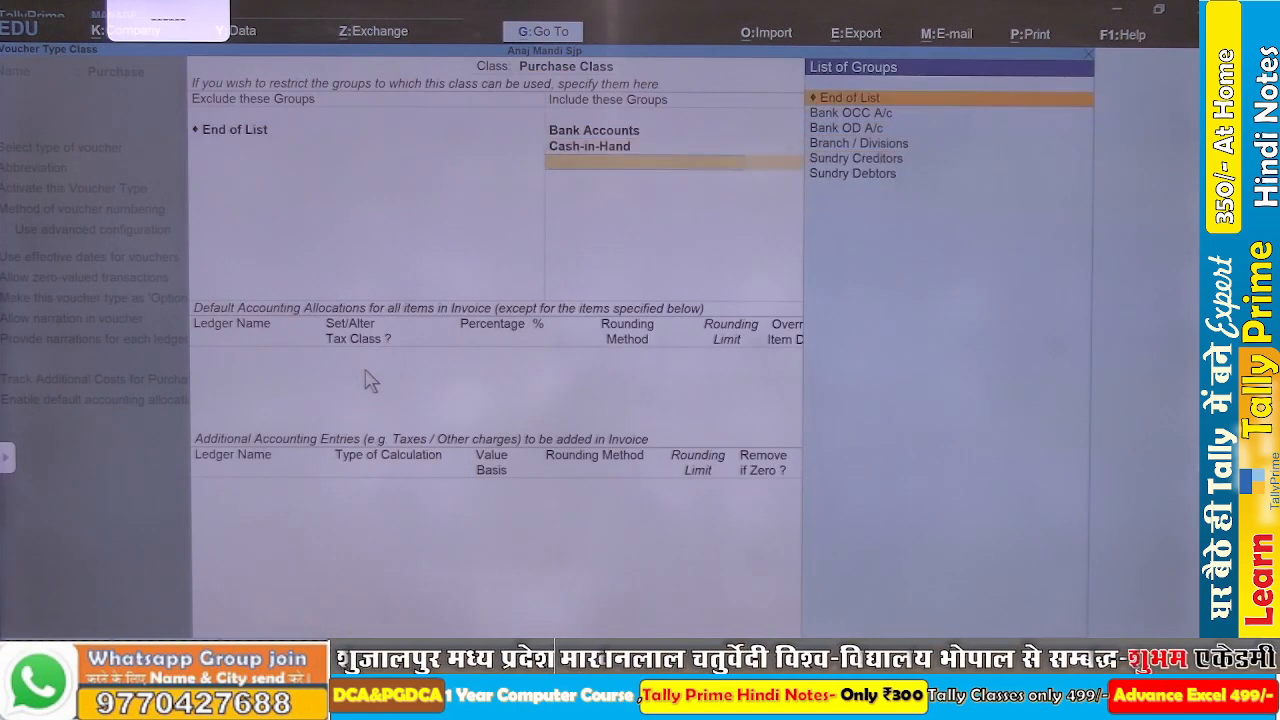
key("Down")
key("Down")
key("Down")
key("Down")
key("Return")
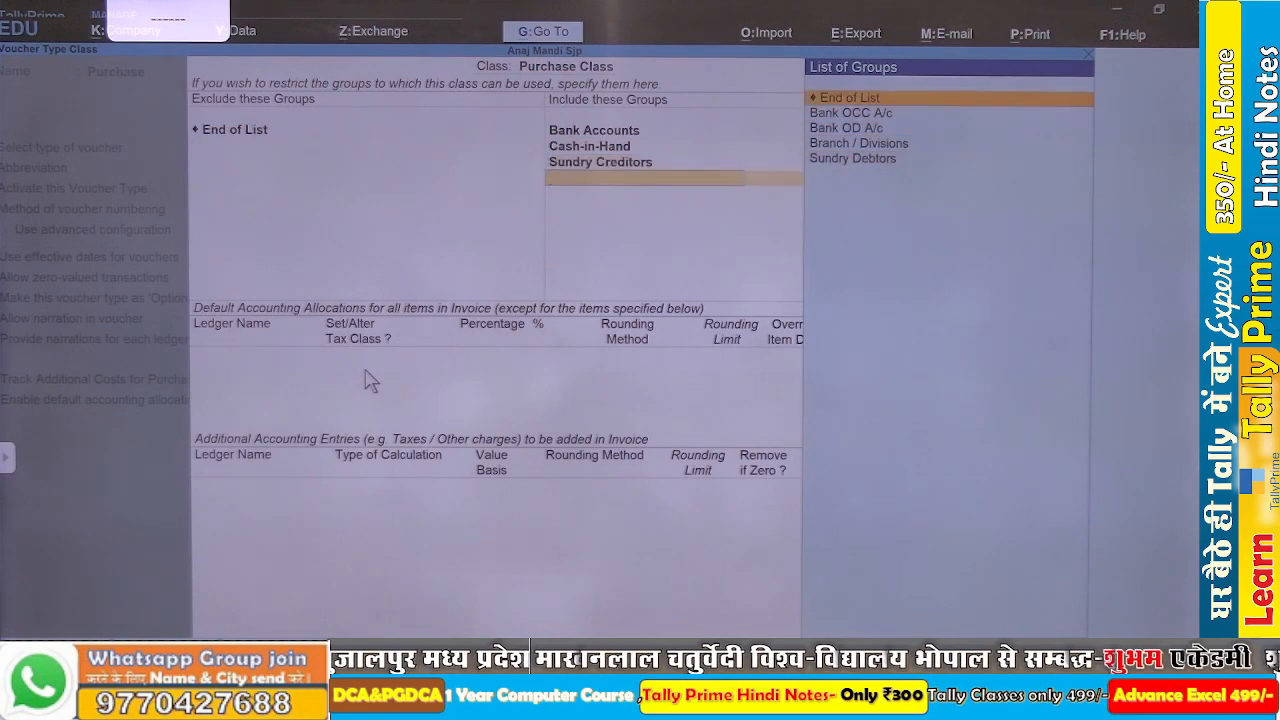
key("Return")
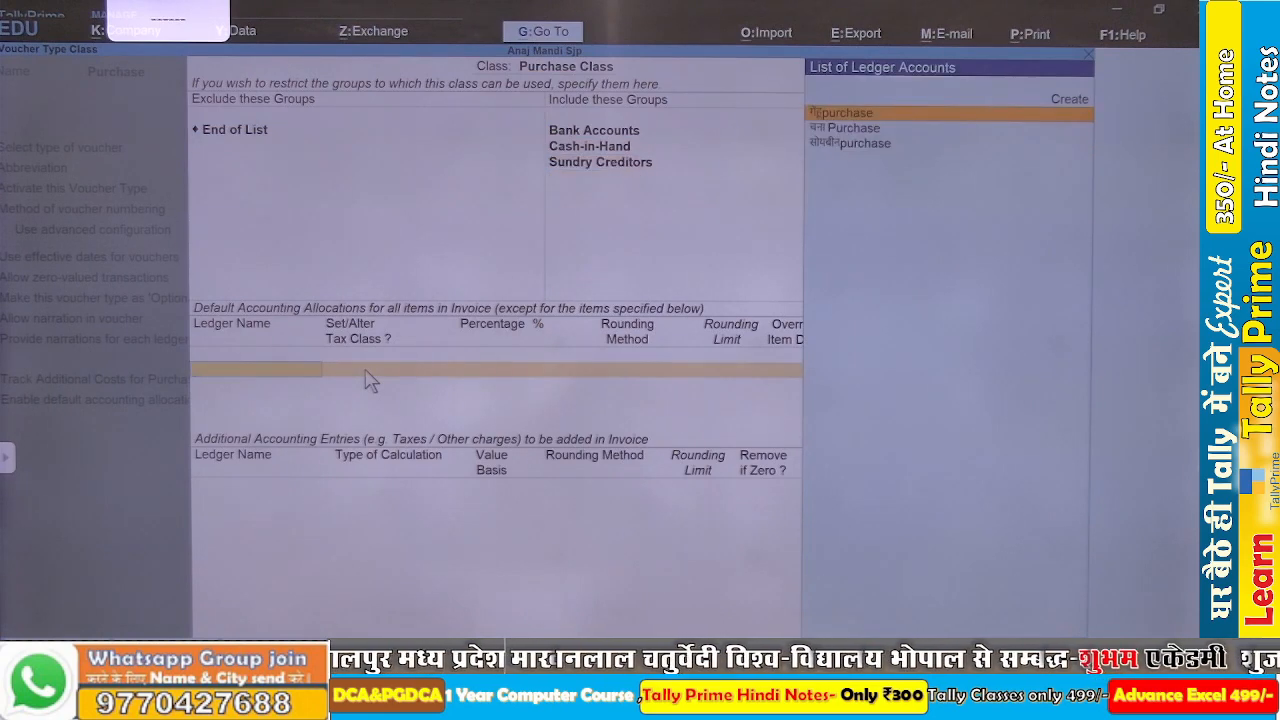
- Allocate all items to गेहूँpurchase with item default override set to Yes, and start a new ledger for the additional accounting entries
key("Return")
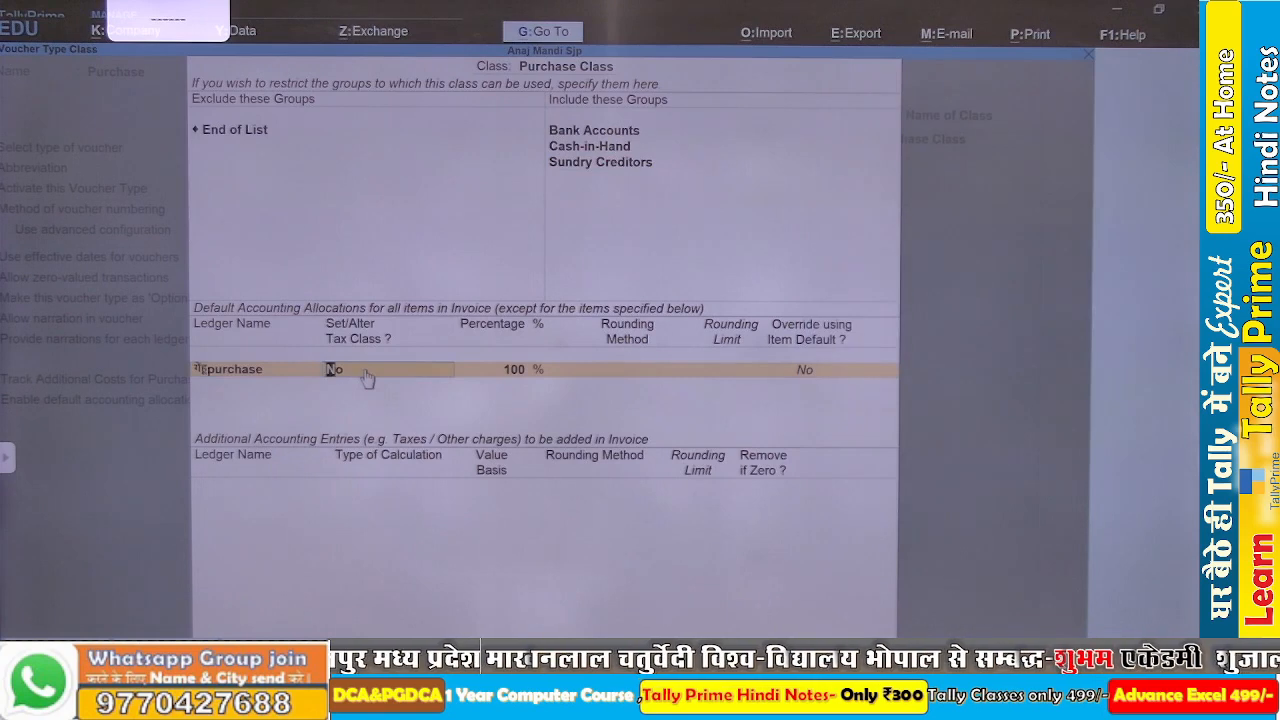
key("Return")
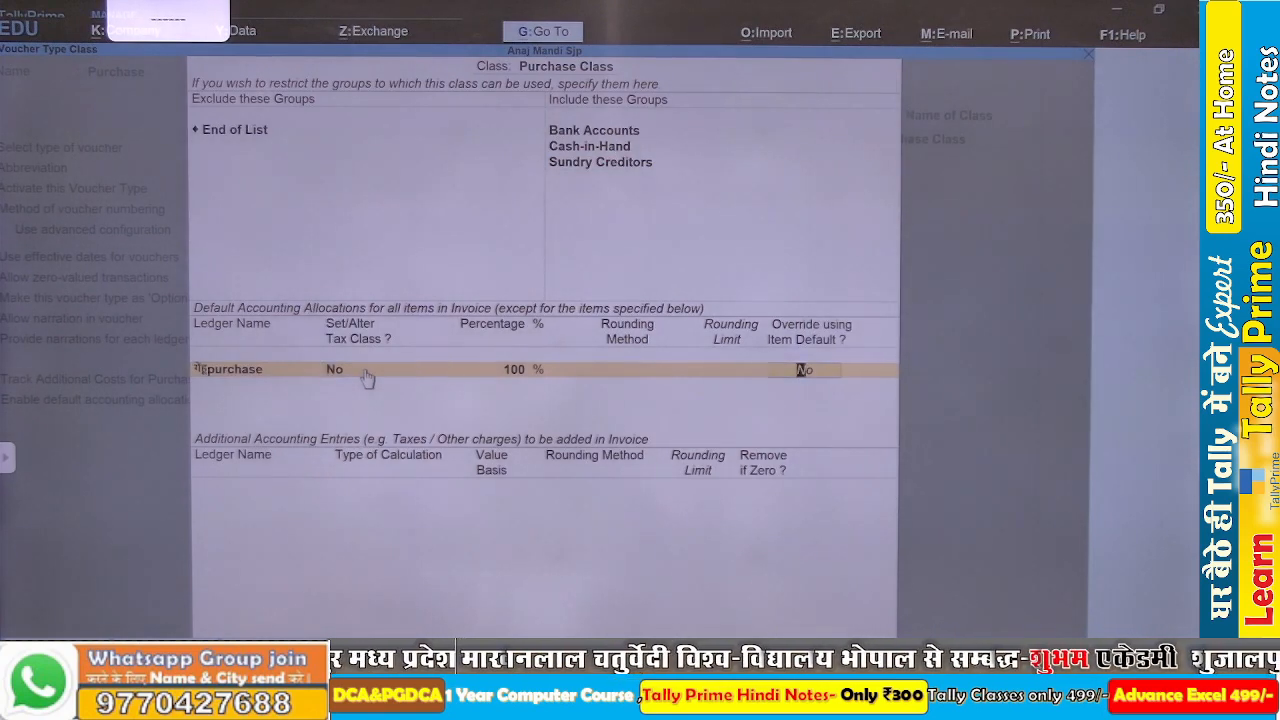
type("y")
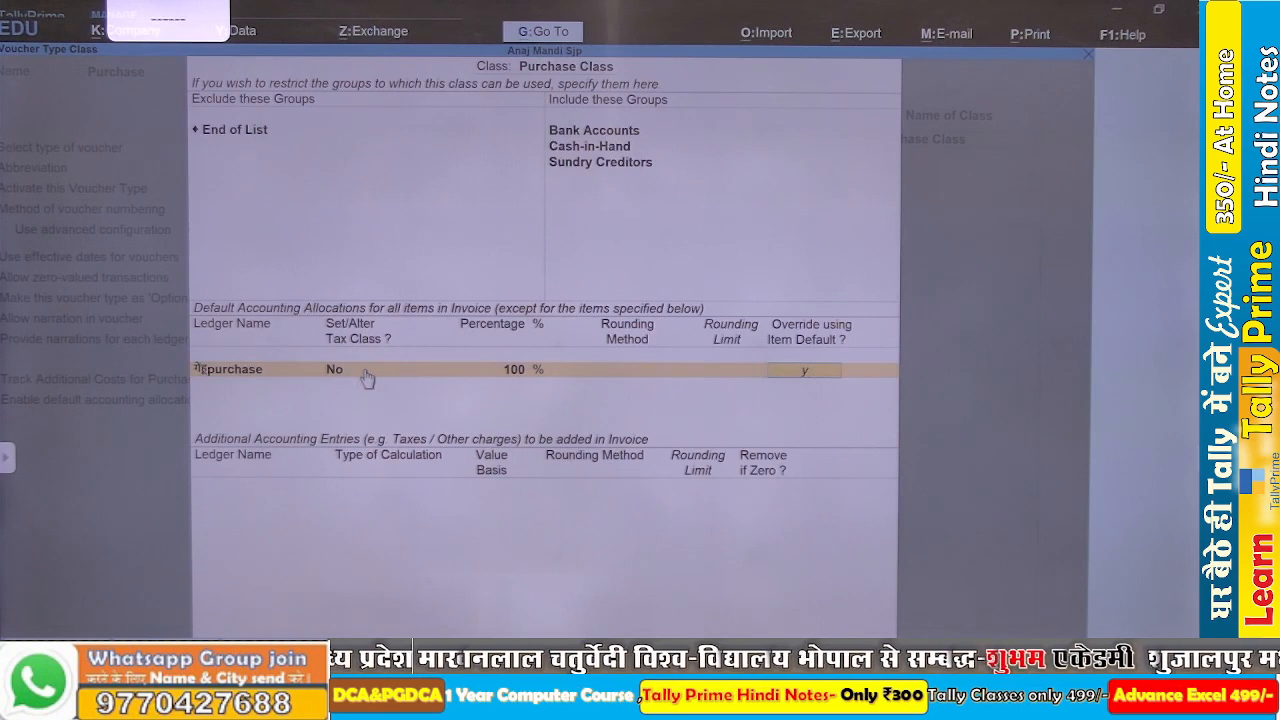
key("Return")
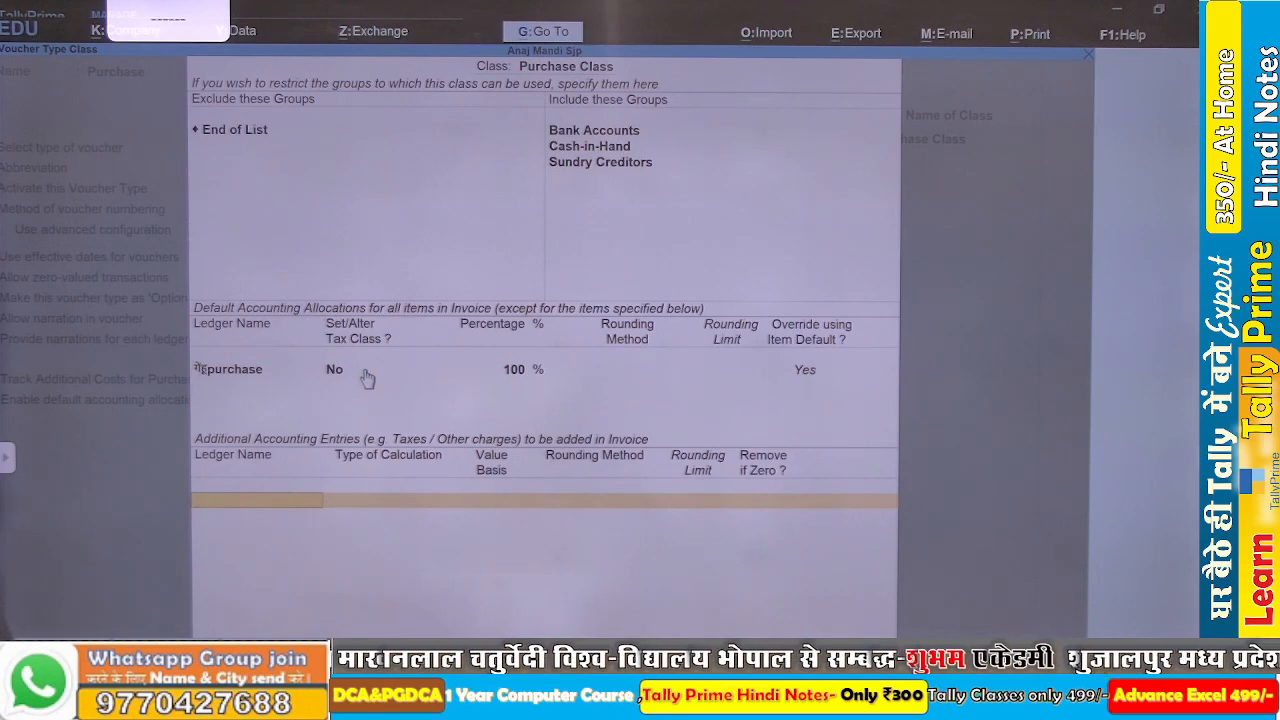
key("alt+c")
type("M")
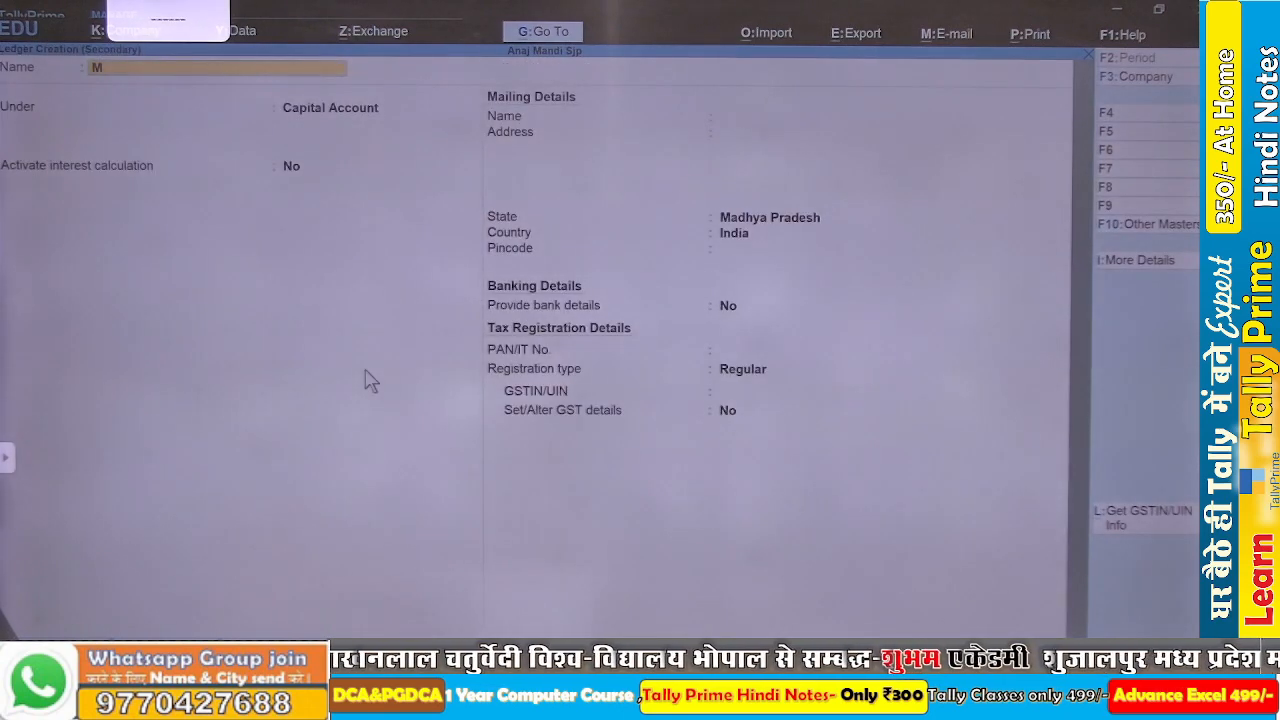
type("andi")
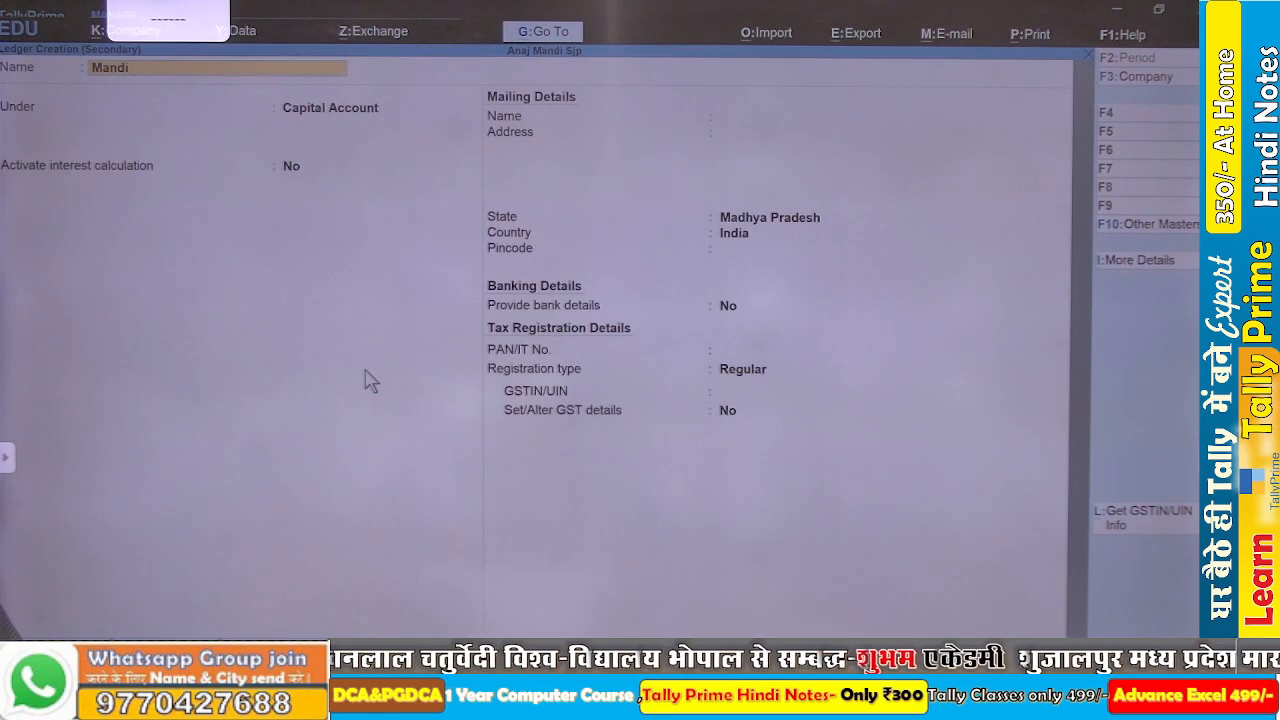
type(" Sulk")
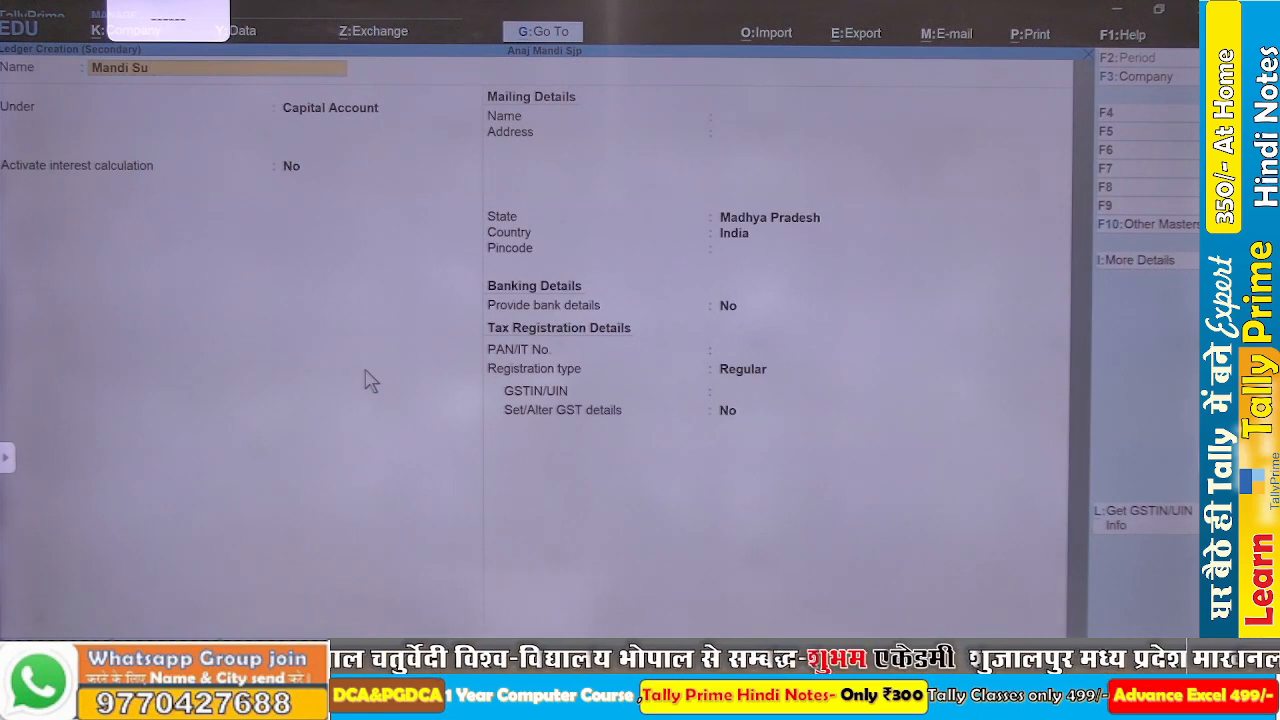
key("BackSpace")
key("BackSpace")
key("BackSpace")
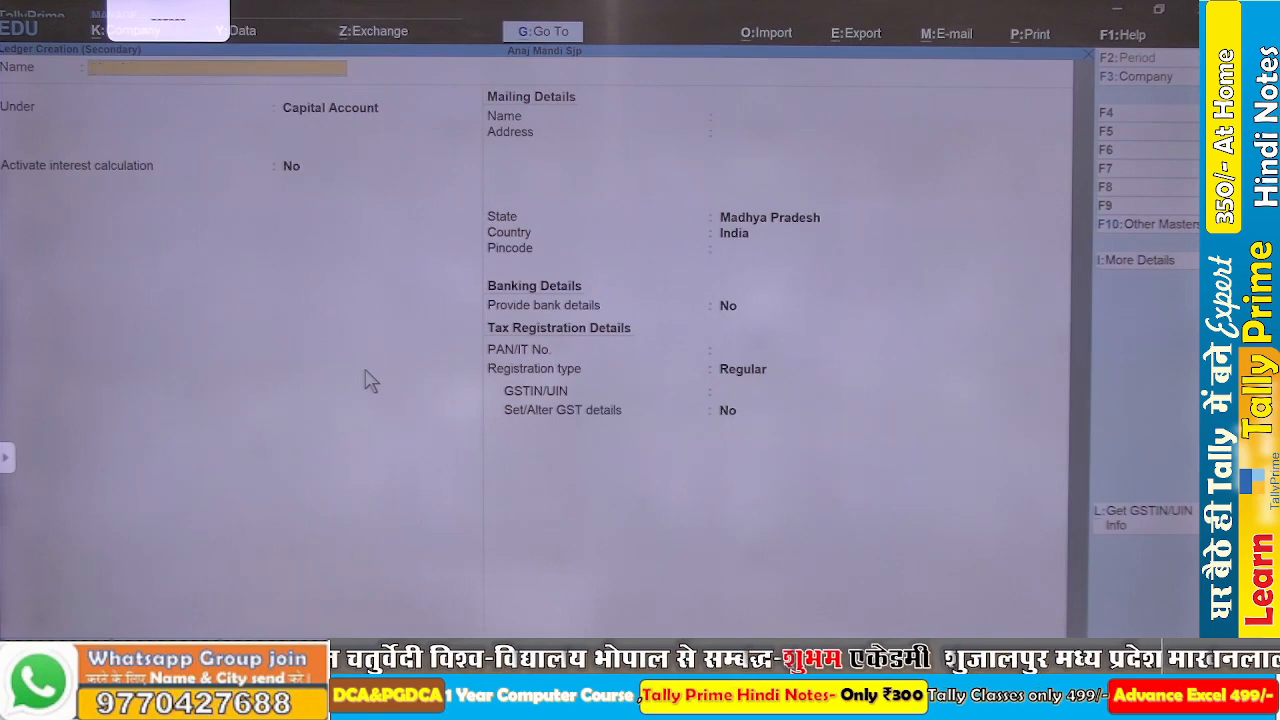
- Switch the keyboard input to Hindi with Google Input Tools and name the new ledger मंडीशुल्क
key("super+space")
key("super+space")
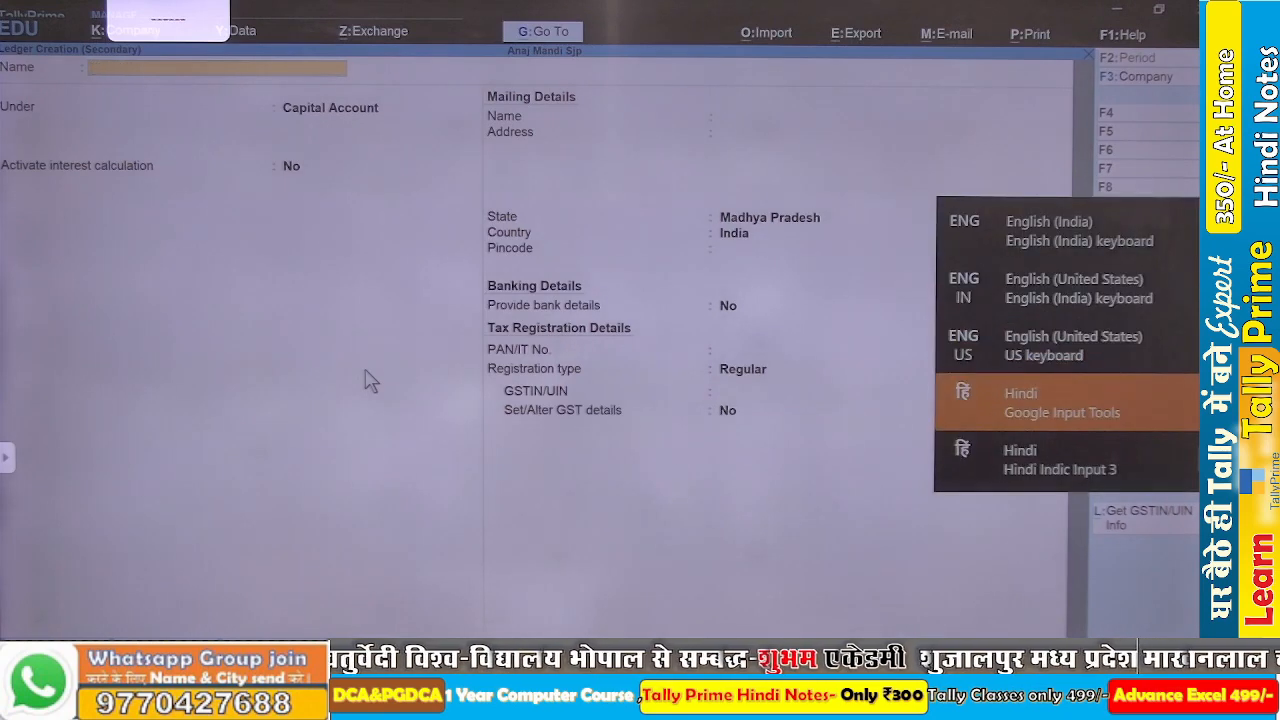
type("maddi")
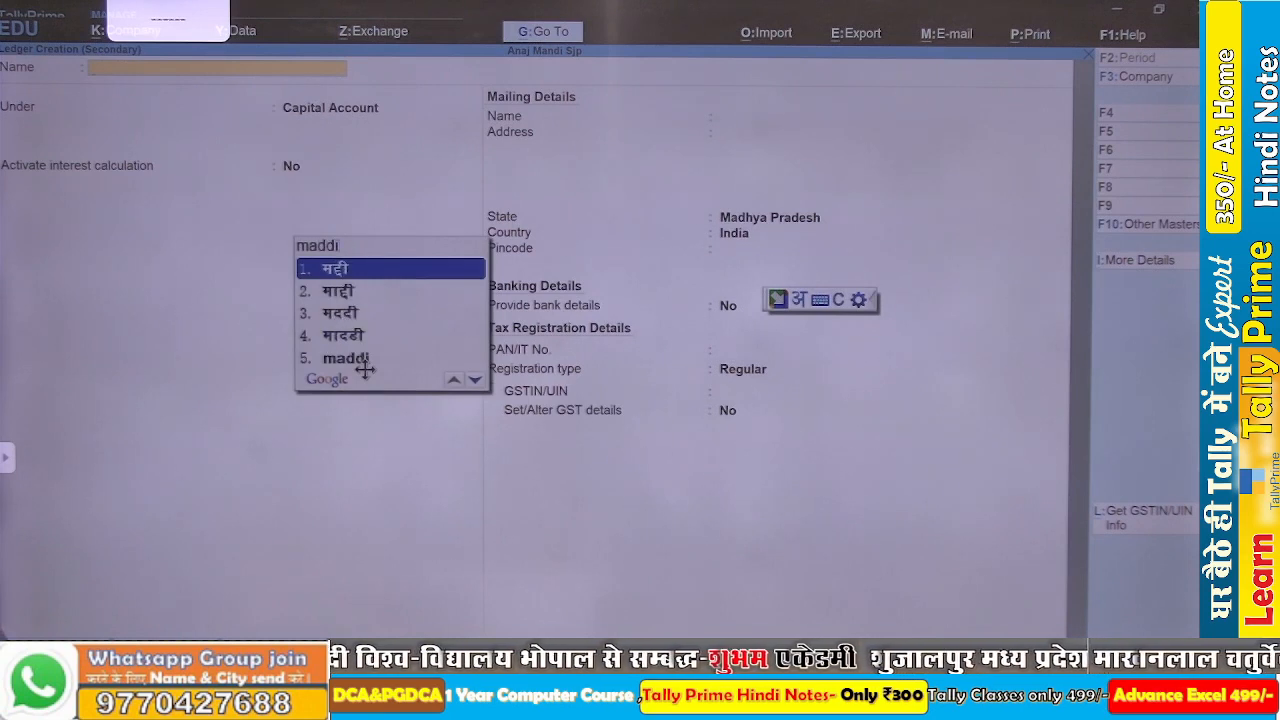
key("BackSpace")
key("BackSpace")
key("BackSpace")
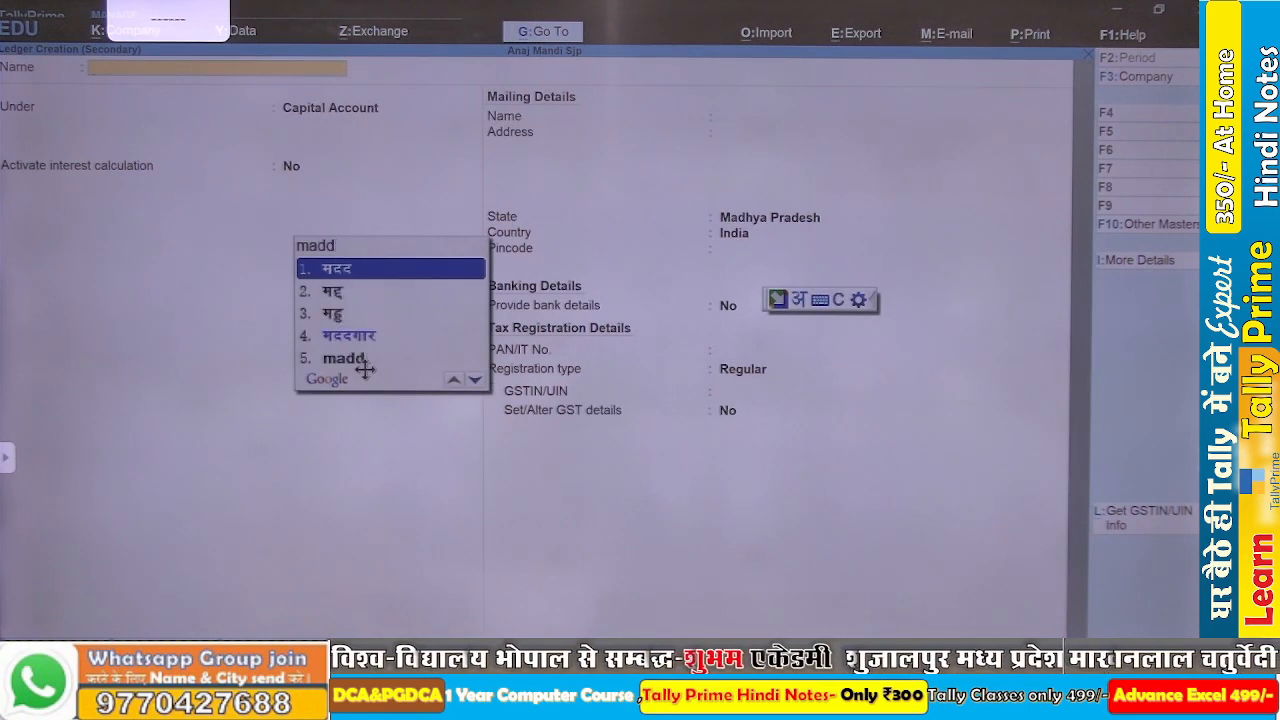
type("ndi")
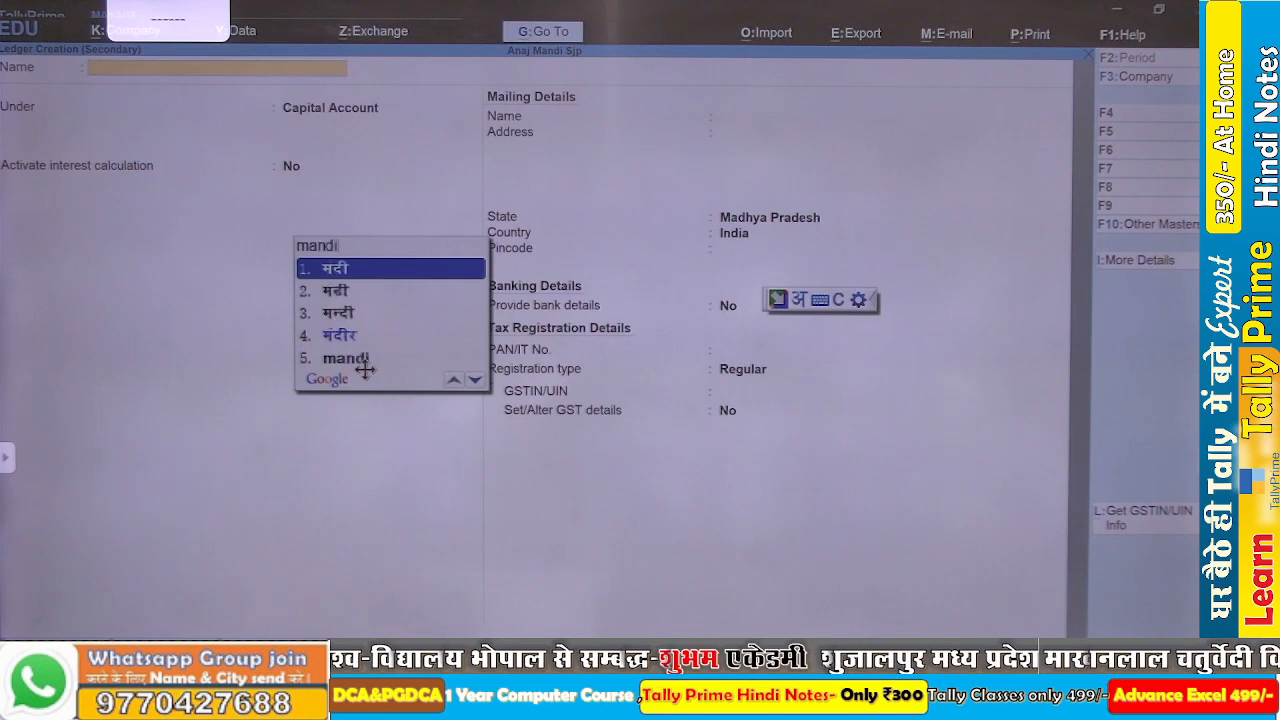
key("Down")
key("Return")
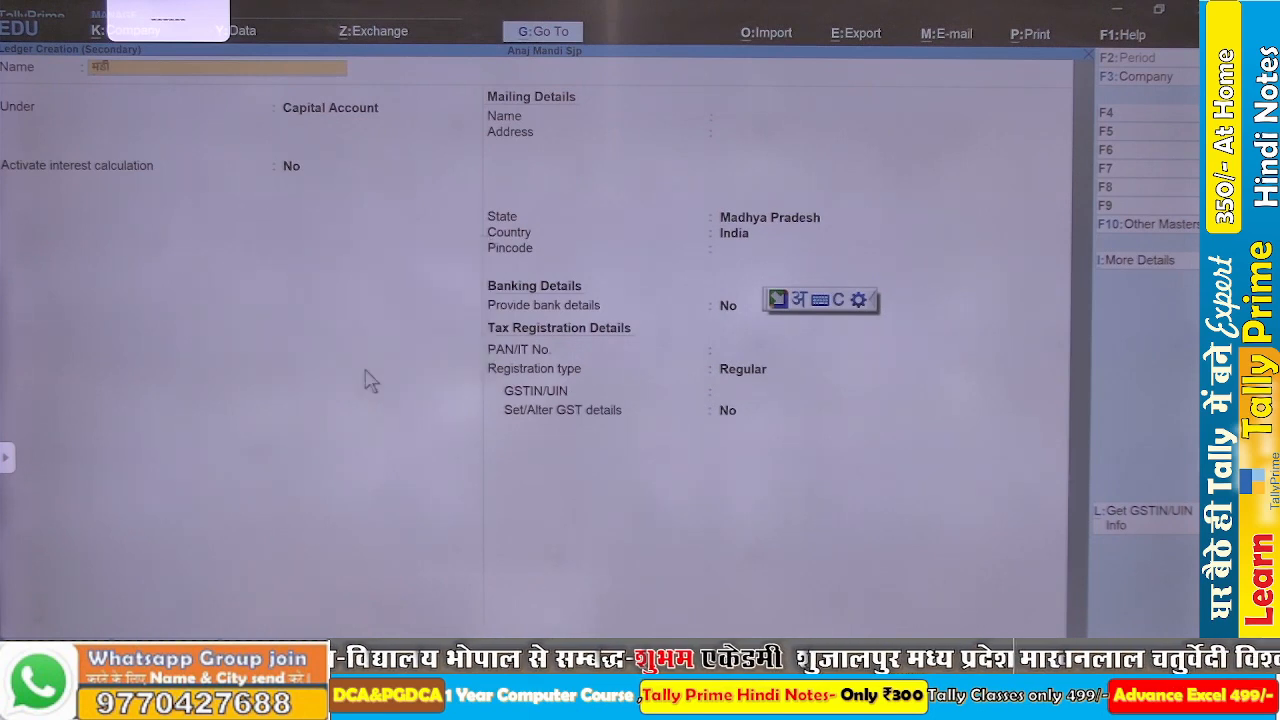
type("shulk")
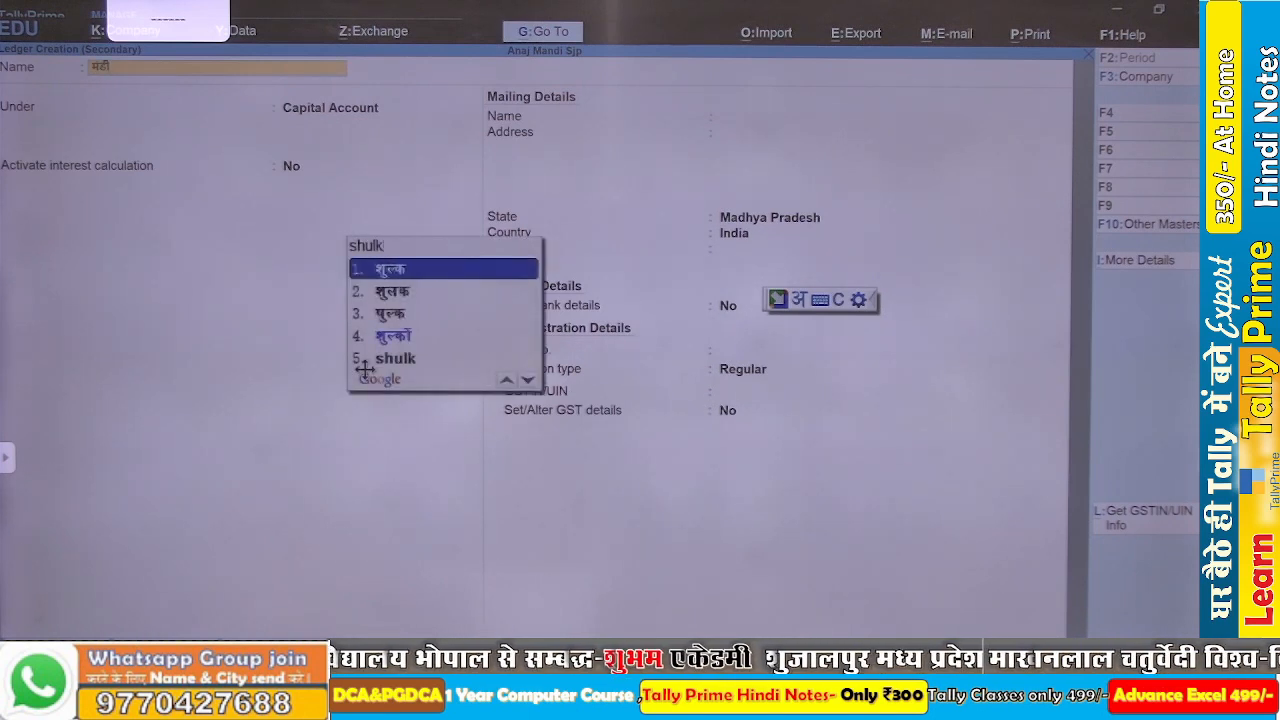
key("Return")
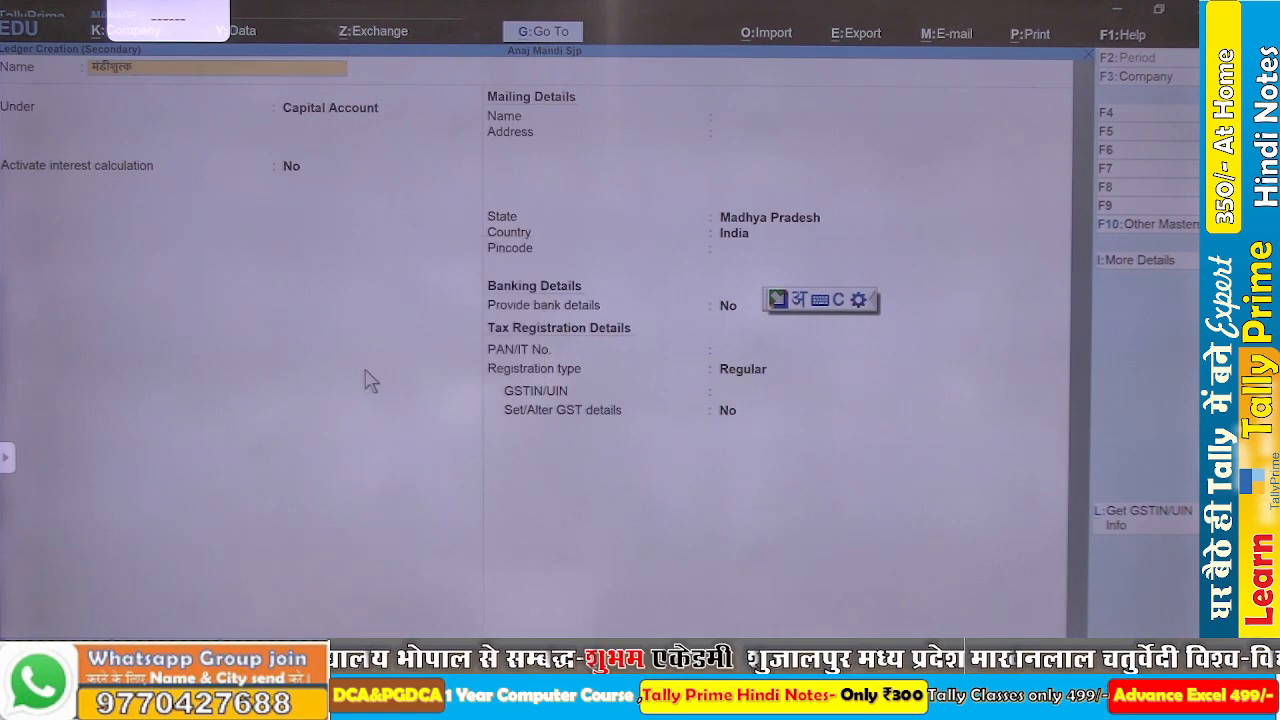
- Accept the ledger name and switch the keyboard input back to English for choosing the ledger's group
key("Return")
type("in")
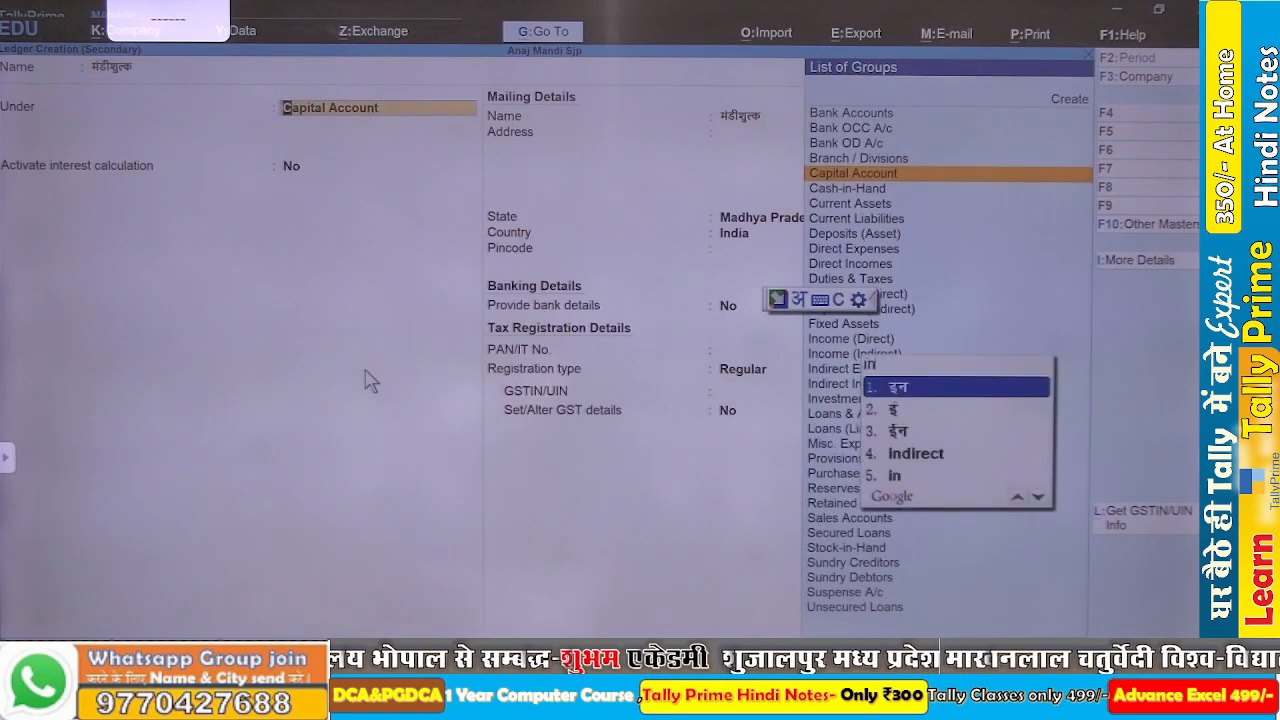
key("Down")
key("Down")
key("Down")
key("Down")
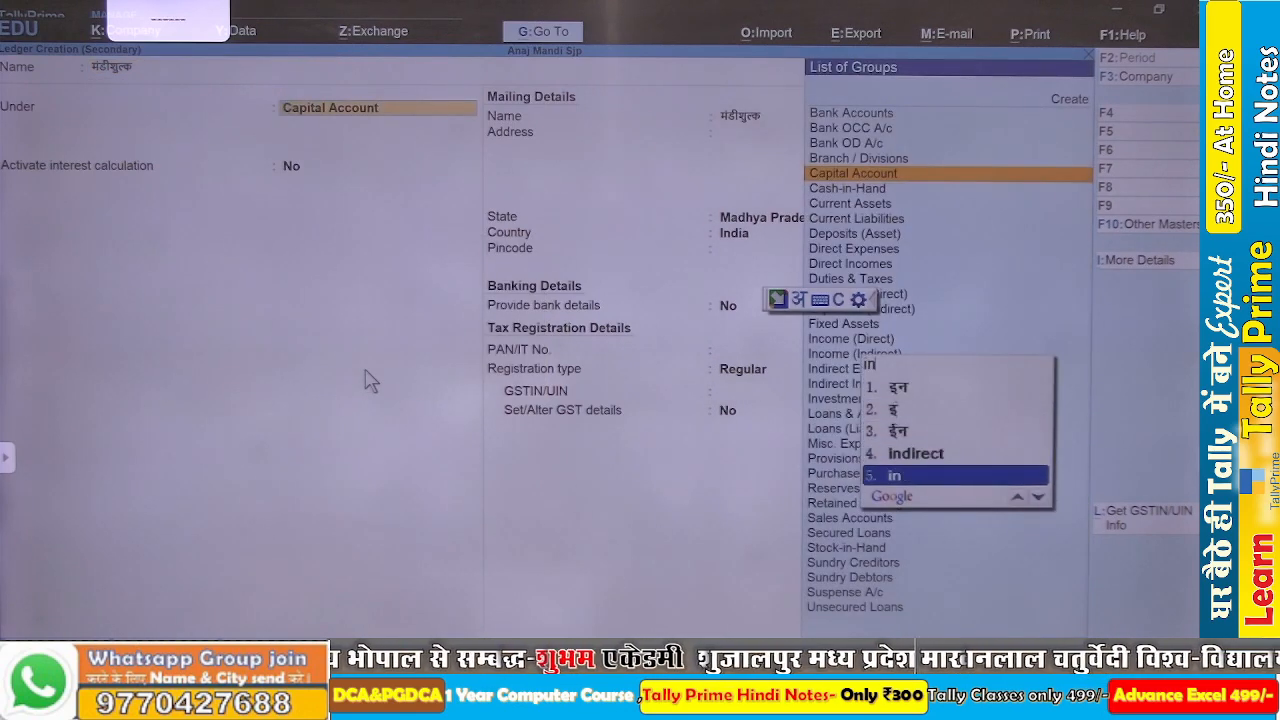
key("super+space")
key("super+space")
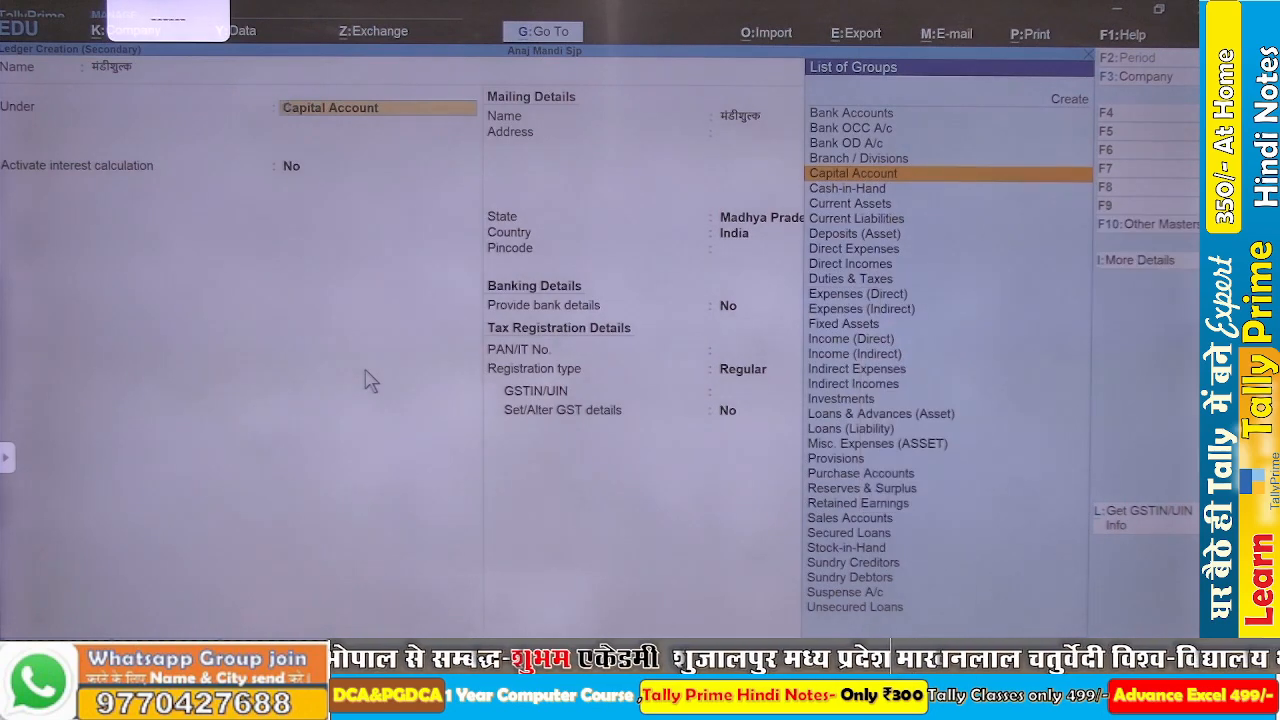
key("Down")
key("Down")
key("Down")
key("Down")
key("Down")
key("Down")
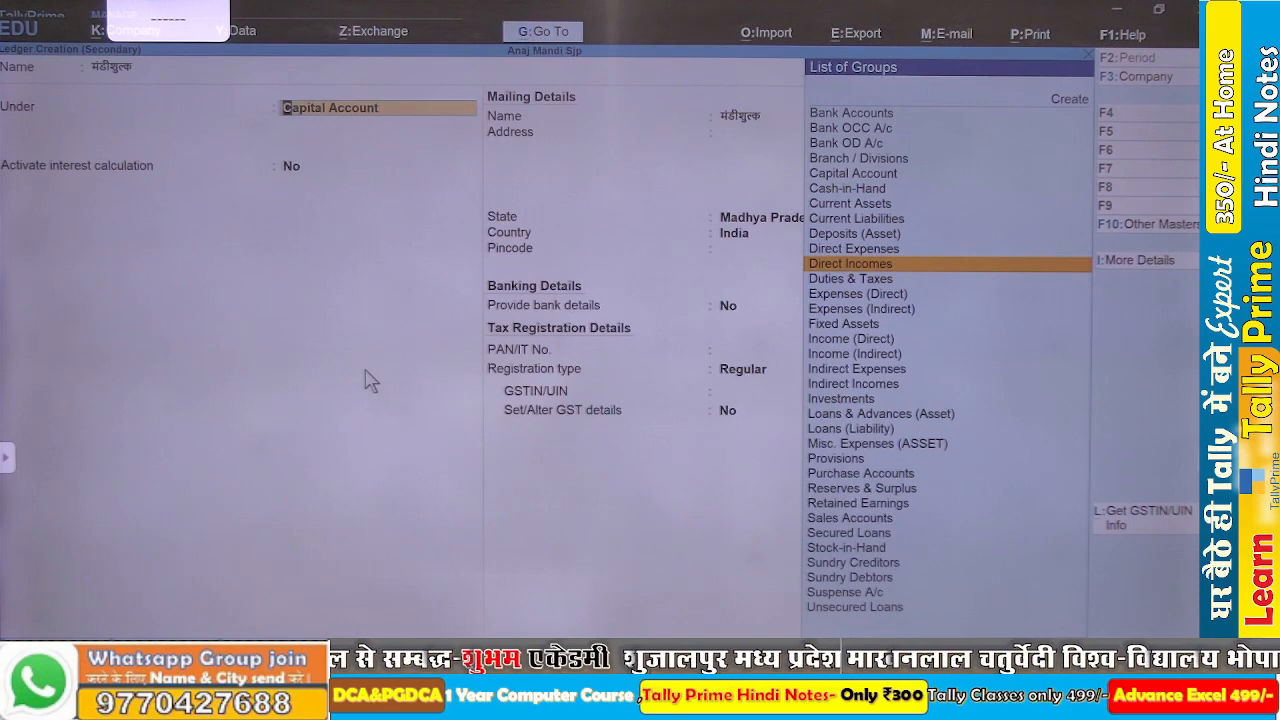
key("Right")
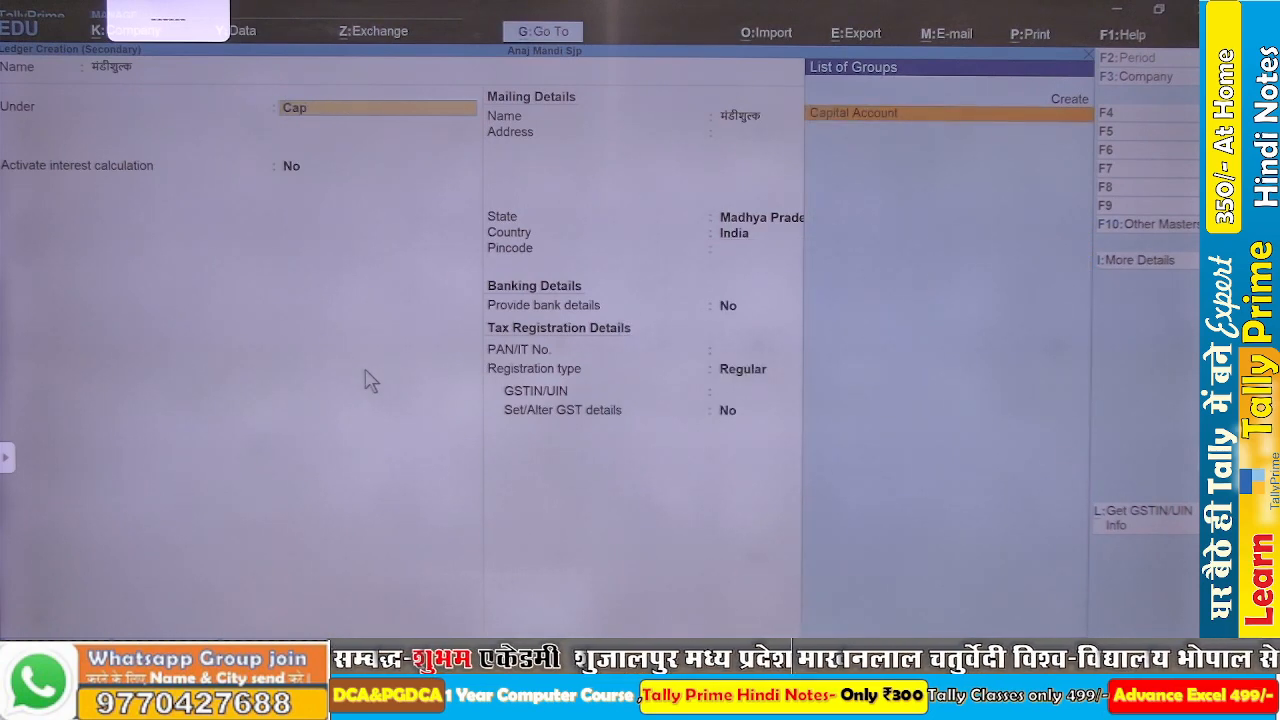
- Place the ledger मंडीशुल्क under Indirect Expenses and save it into the class's additional accounting entries
key("BackSpace")
key("BackSpace")
key("BackSpace")
type("In")
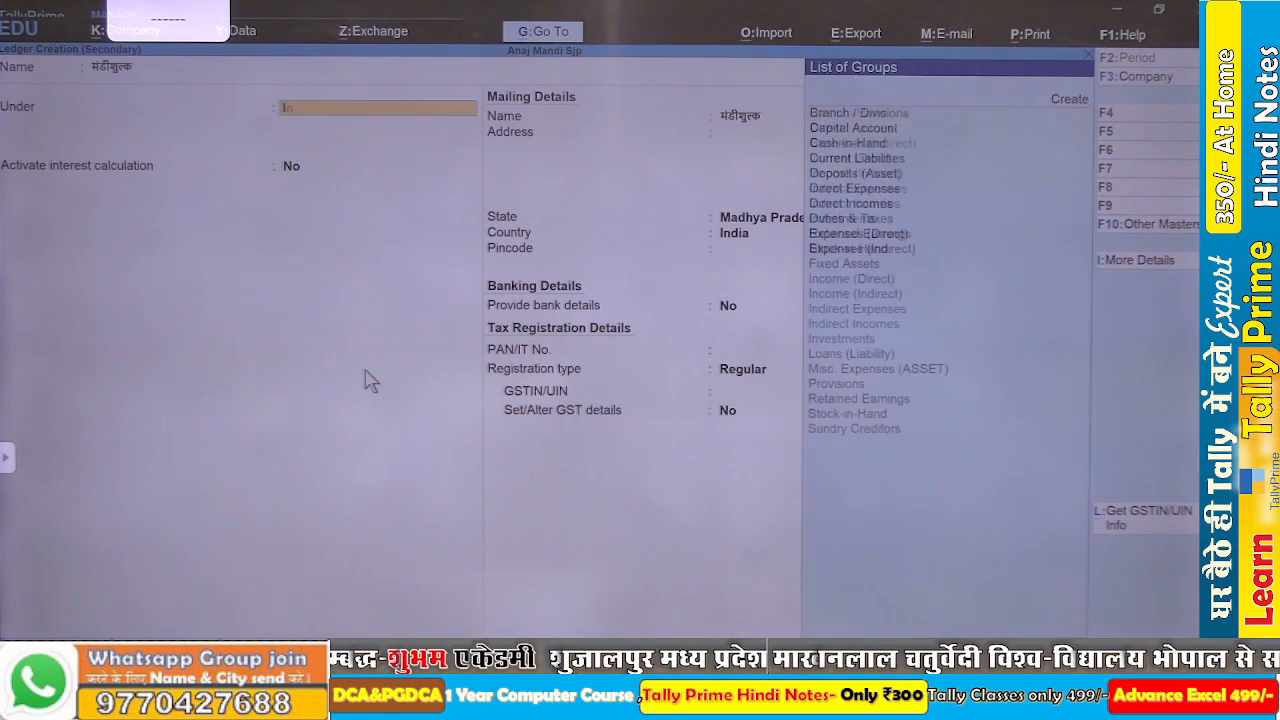
key("Down")
key("Down")
key("Down")
key("Down")
key("Down")
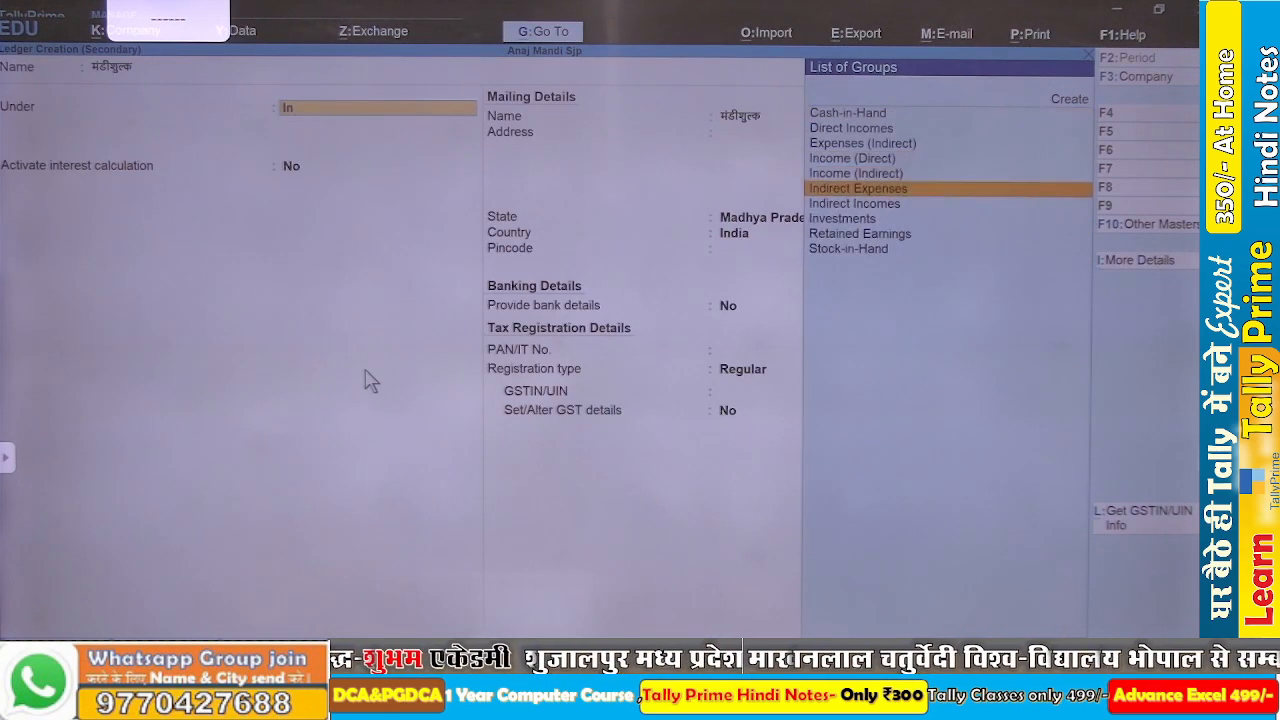
key("Return")
key("ctrl+a")
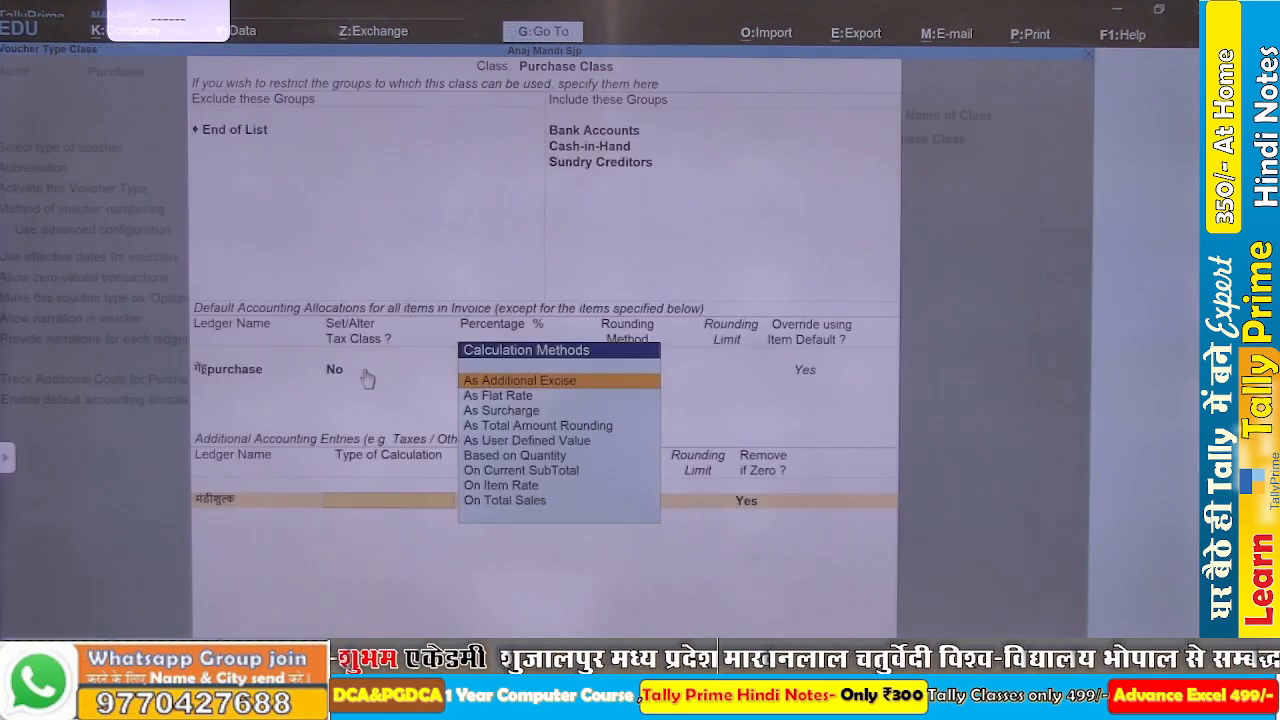
- Set the मंडीशुल्क additional entry's type of calculation to As User Defined Value and complete its row
key("Down")
key("Down")
key("Down")
key("Down")
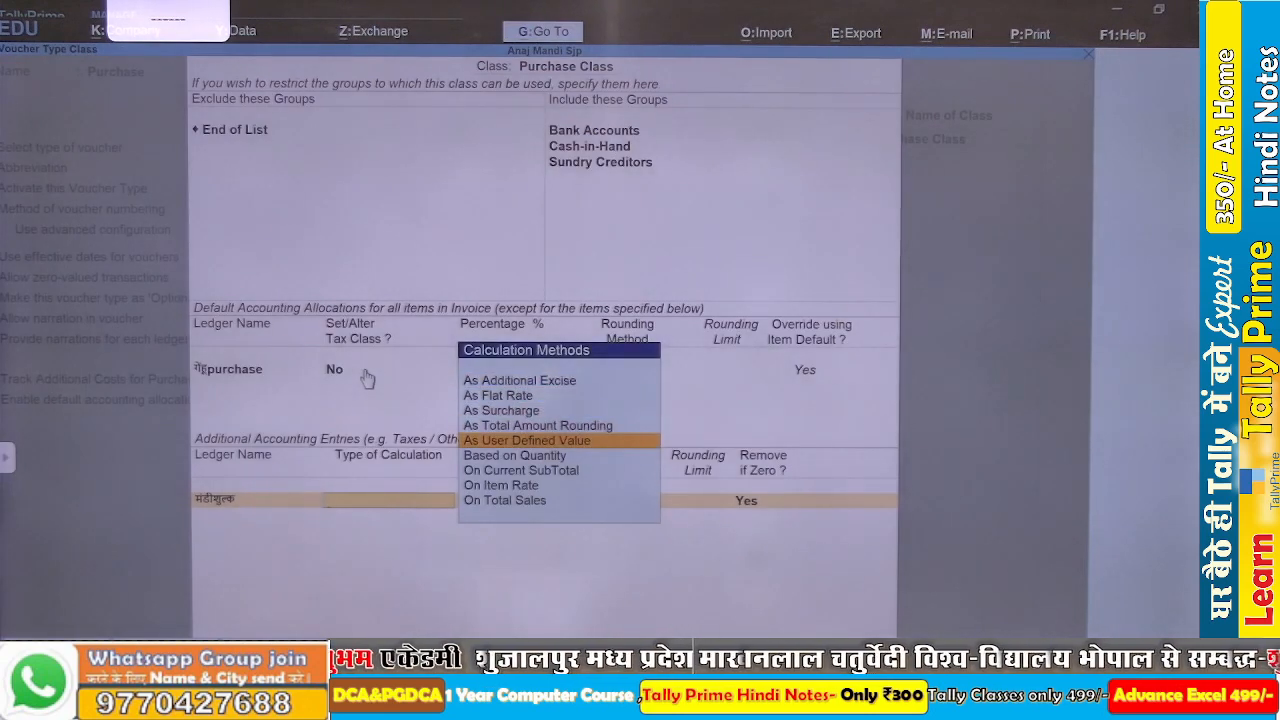
key("Return")
key("Return")
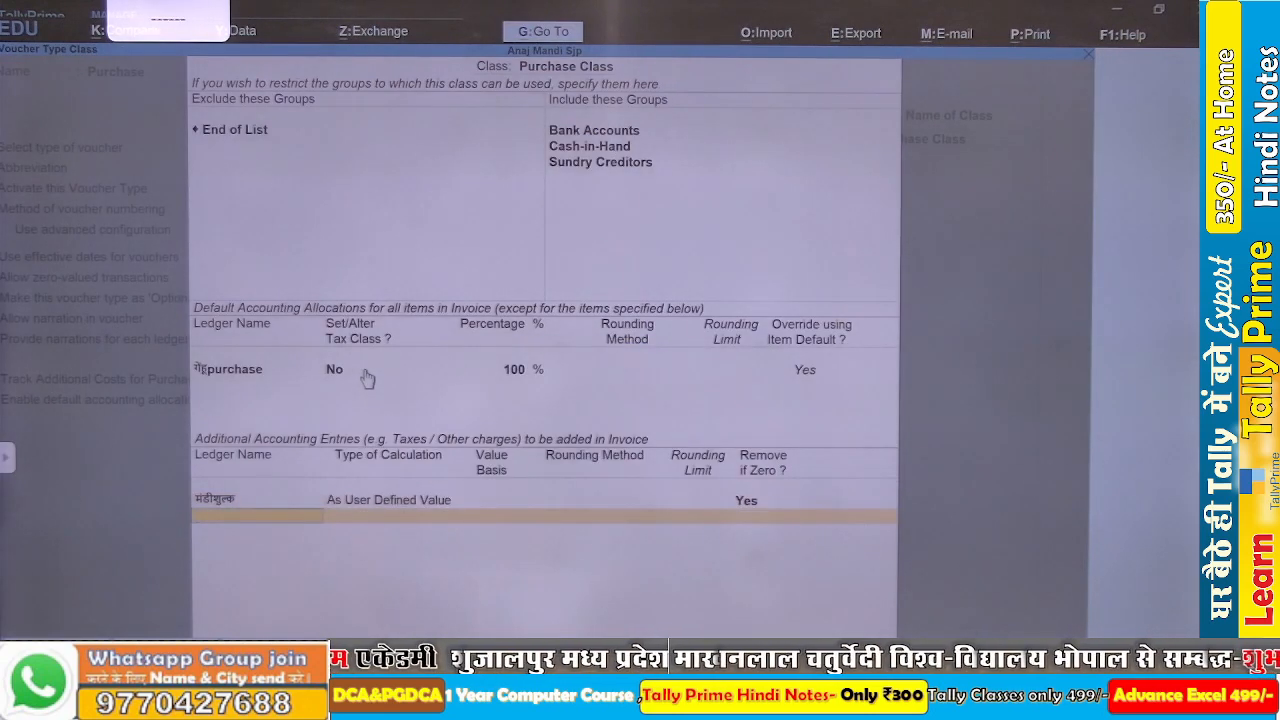
- Start a new ledger for the additional accounting entries, clear its name and switch the input language to Hindi Google Input Tools
key("alt+c")
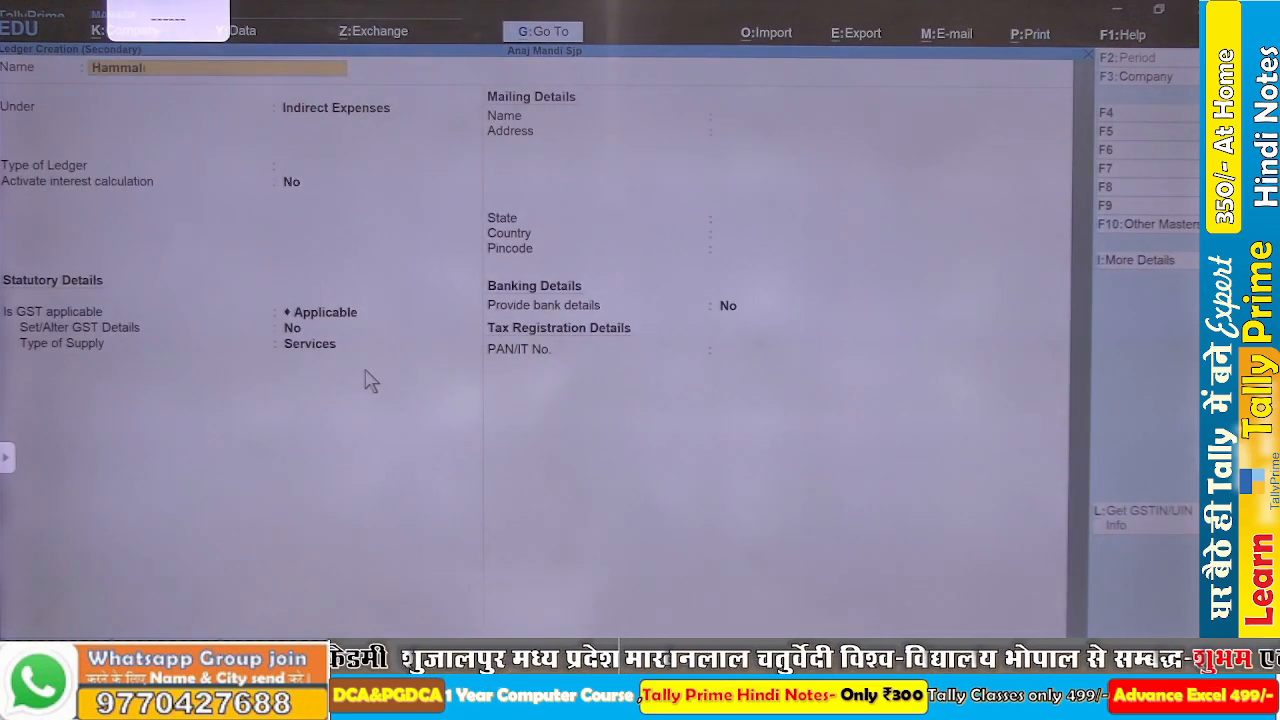
key("BackSpace")
key("BackSpace")
key("BackSpace")
key("BackSpace")
key("BackSpace")
key("BackSpace")
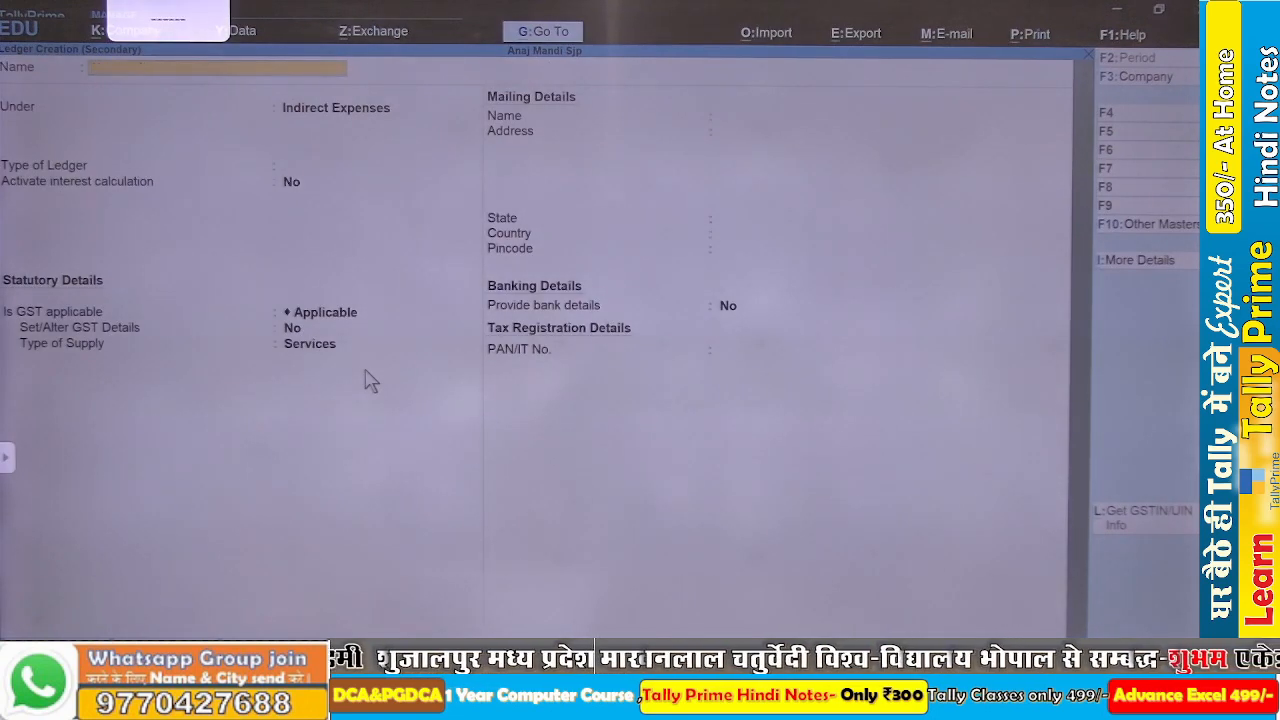
key("super+space")
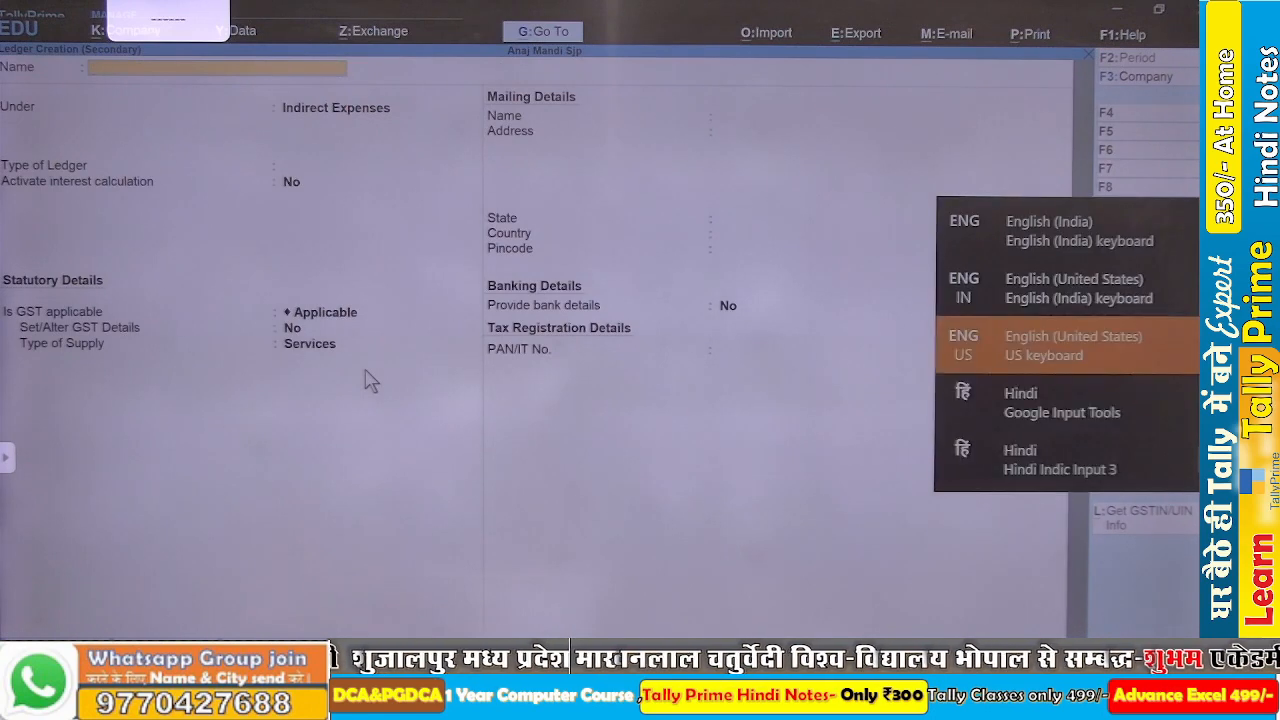
key("super+space")
- Enter हम्माली शुल्क in Hindi as the beginning of the new ledger's name
type("h")
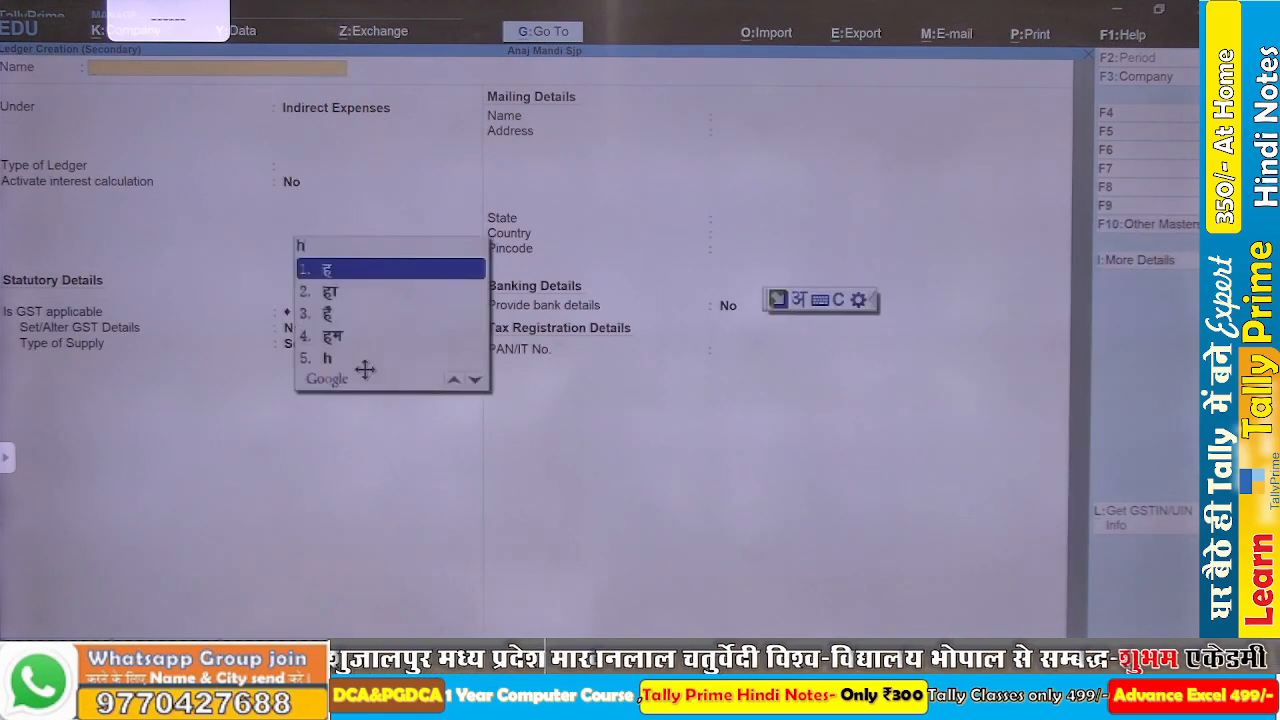
type("maali")
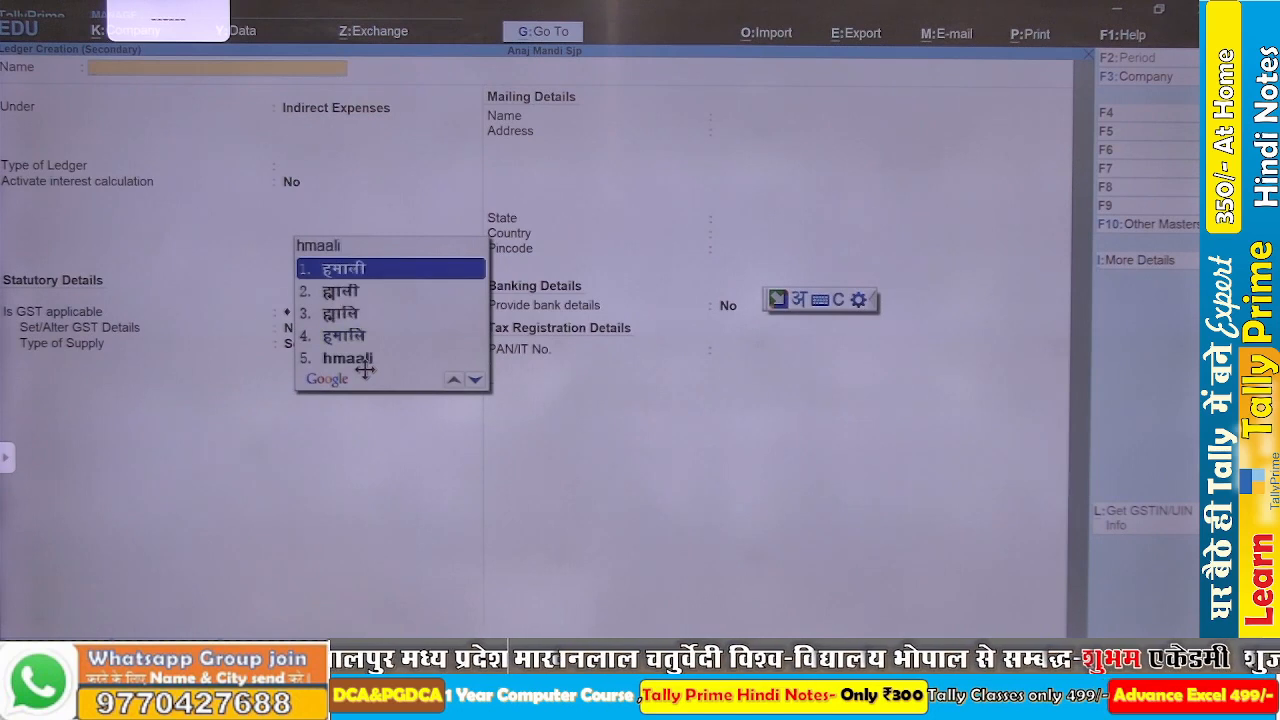
key("space")
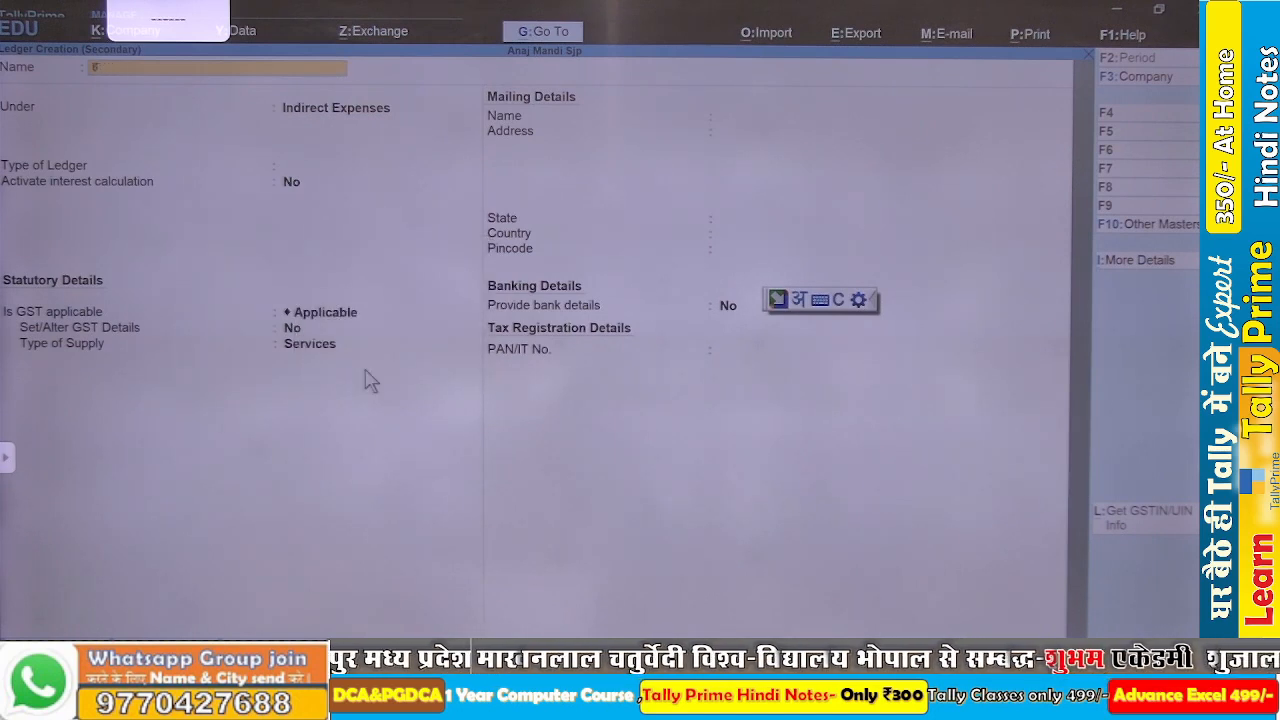
type("mma")
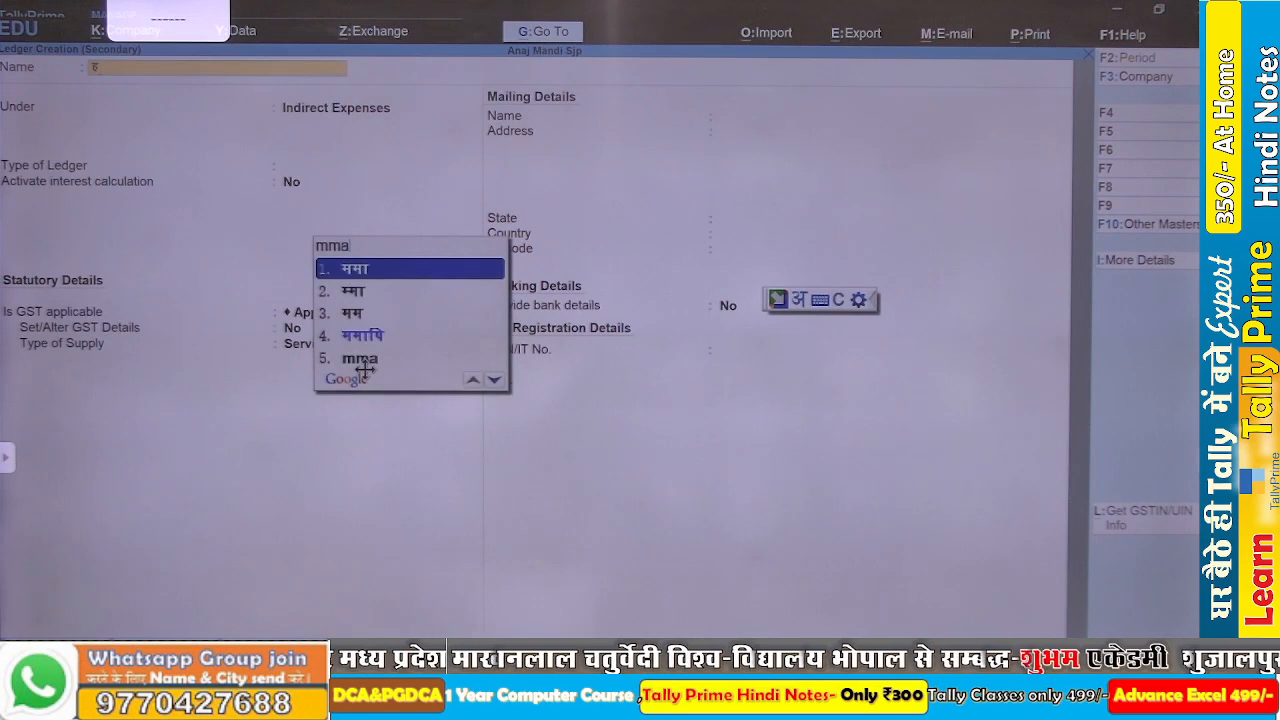
type("li")
key("space")
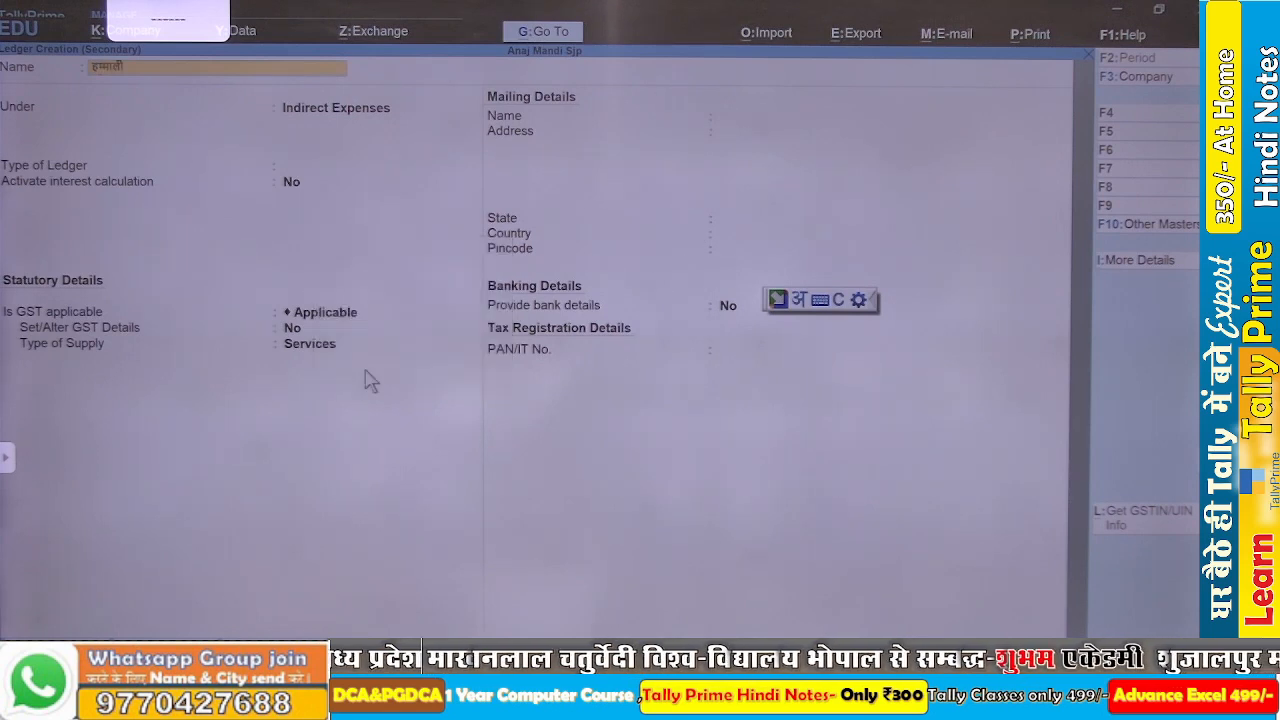
type("shulk")
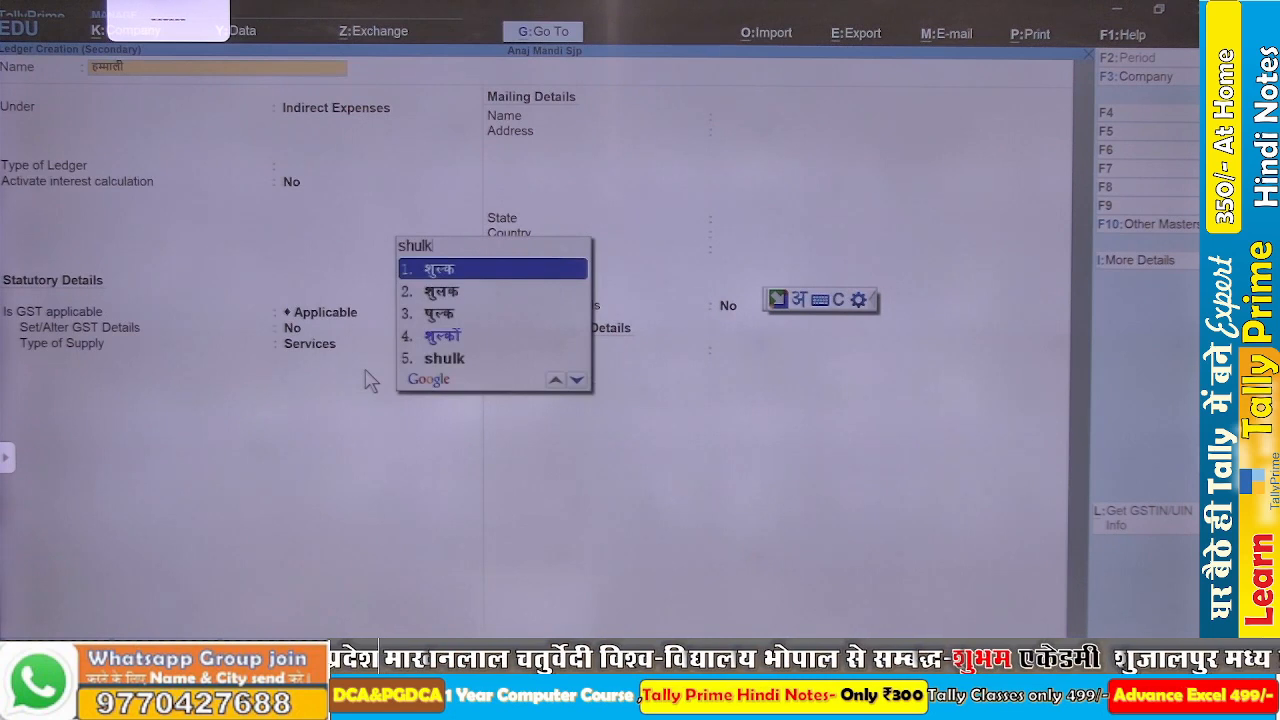
key("space")
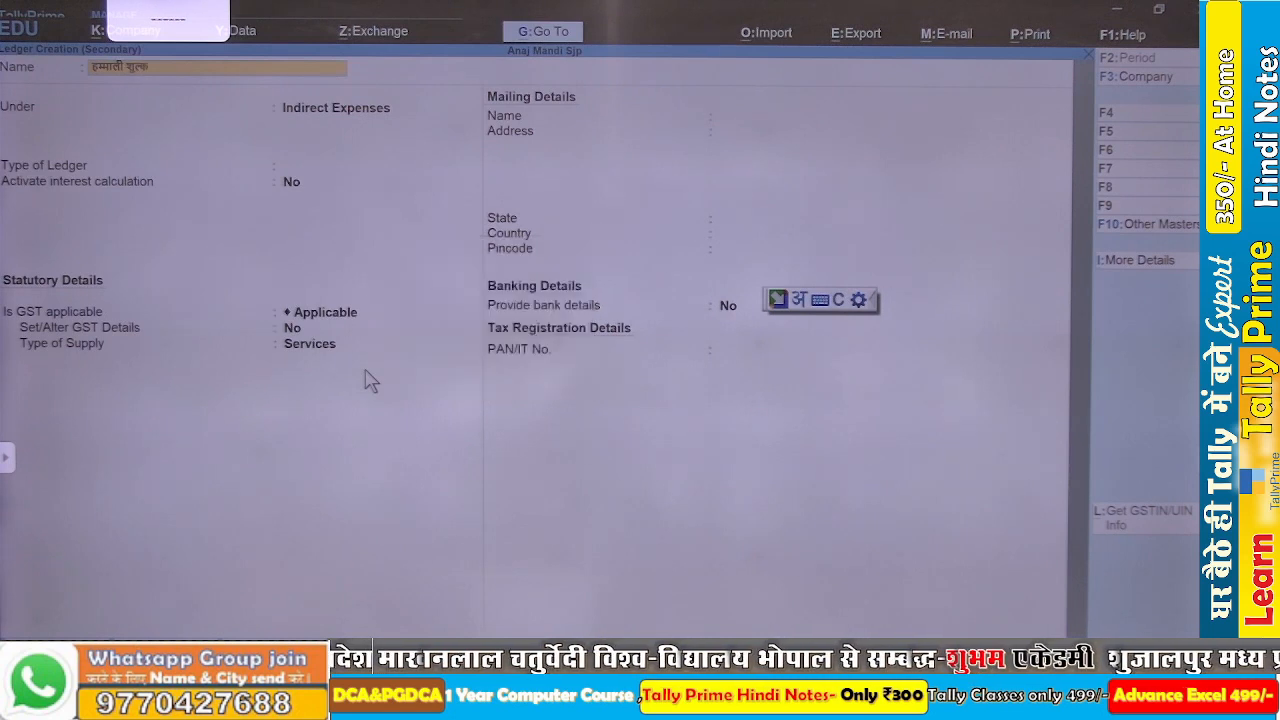
- Complete the ledger name with प्रति बोरा, keep it under Indirect Expenses and save the ledger
type("prati")
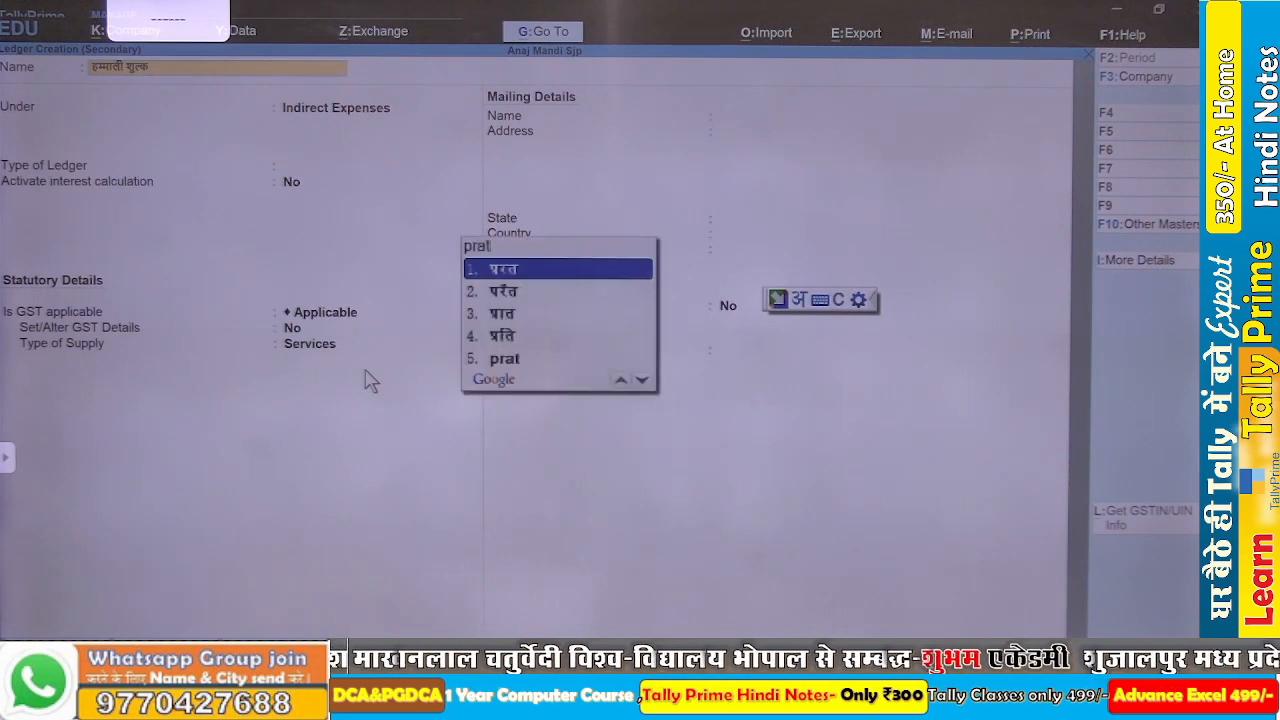
key("space")
type("bag")
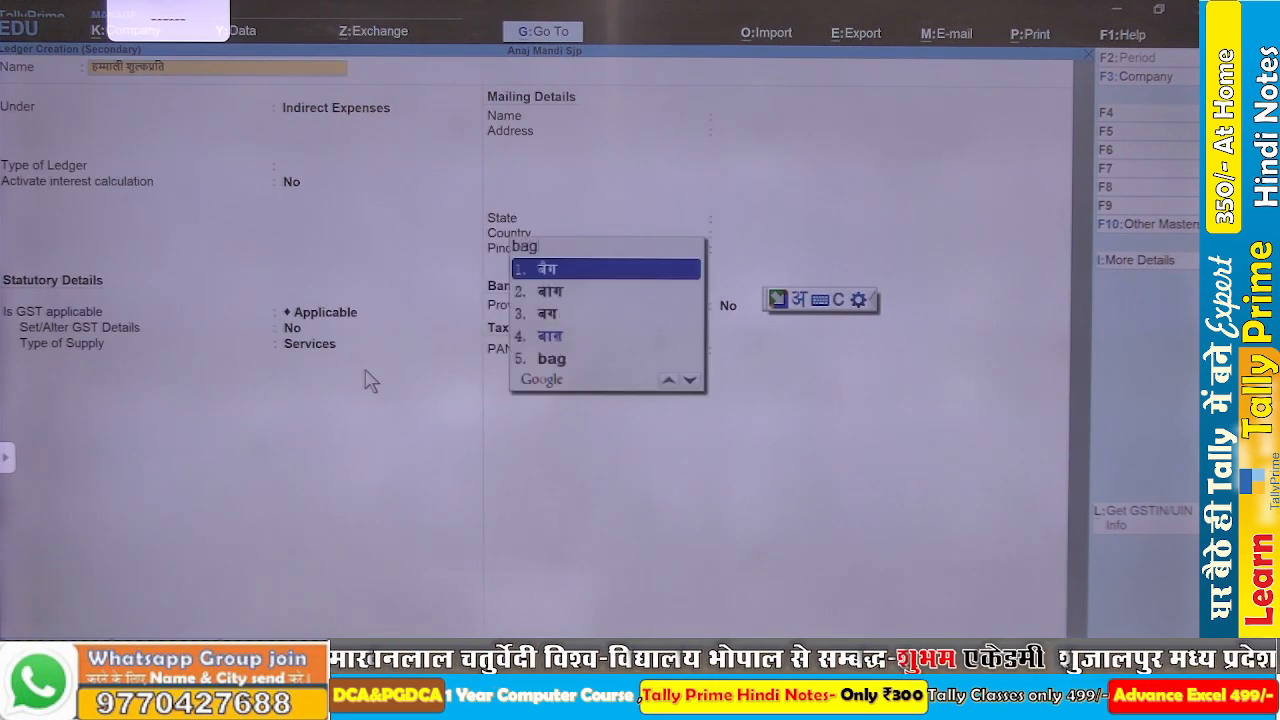
key("space")
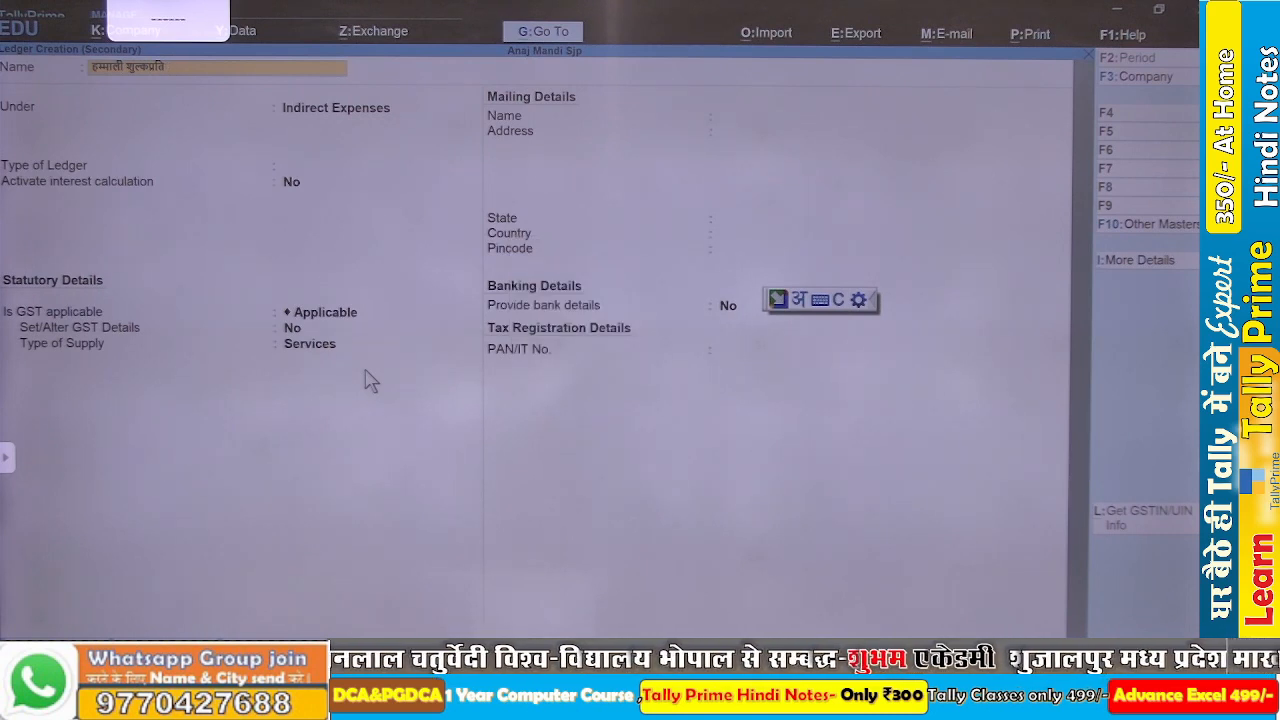
type("bora")
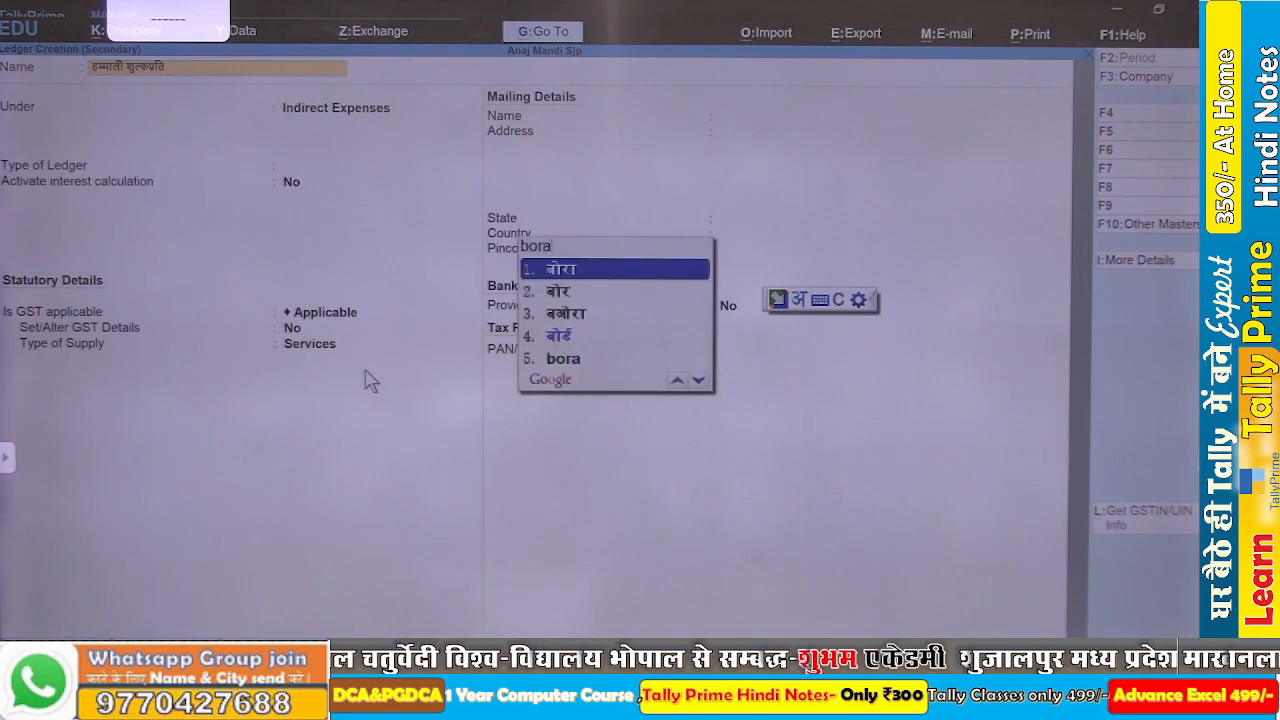
key("space")
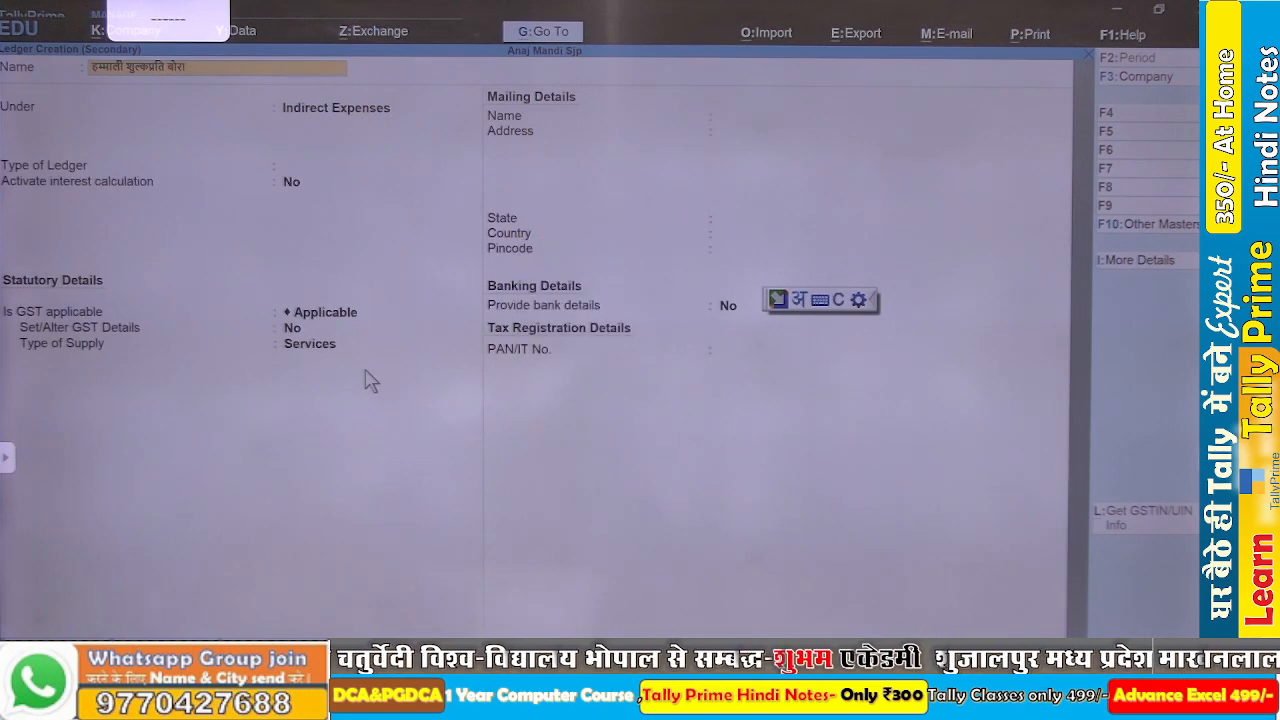
key("Return")
key("Return")
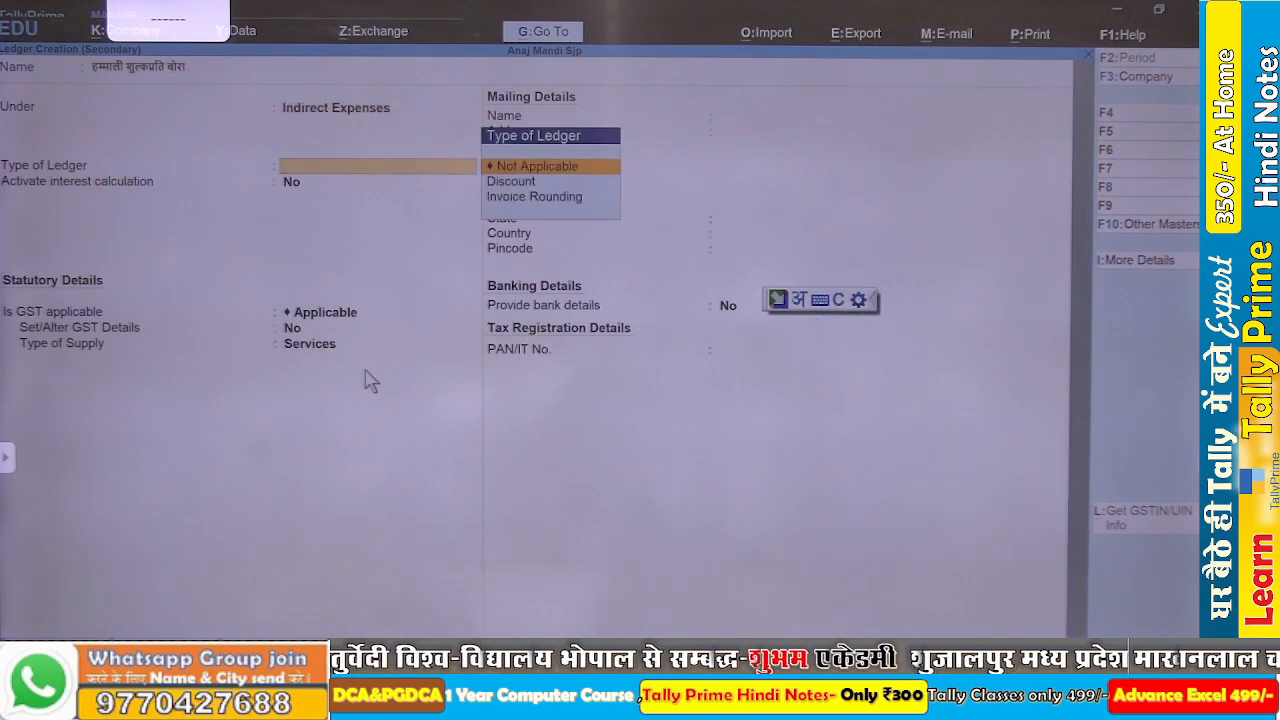
key("ctrl")
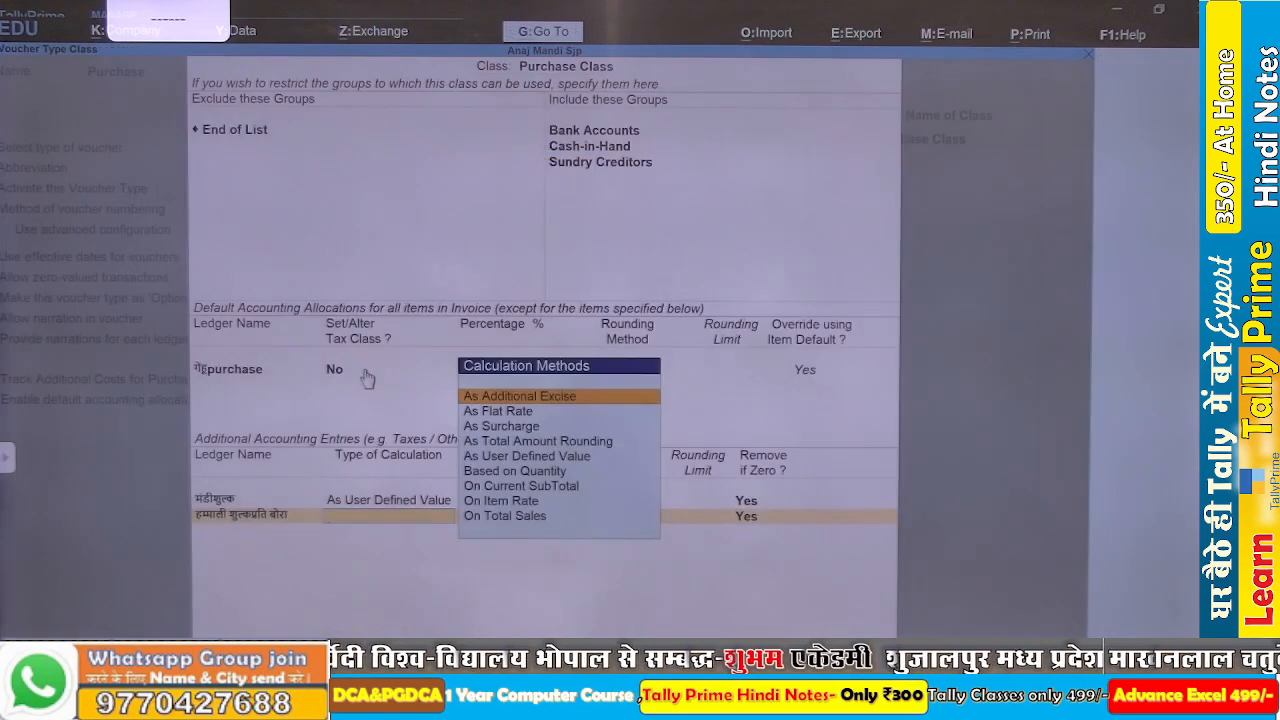
- Set the हम्माली शुल्कप्रति बोरा entry to calculate Based on Quantity with a value basis of -10
key("Down")
key("Down")
key("Down")
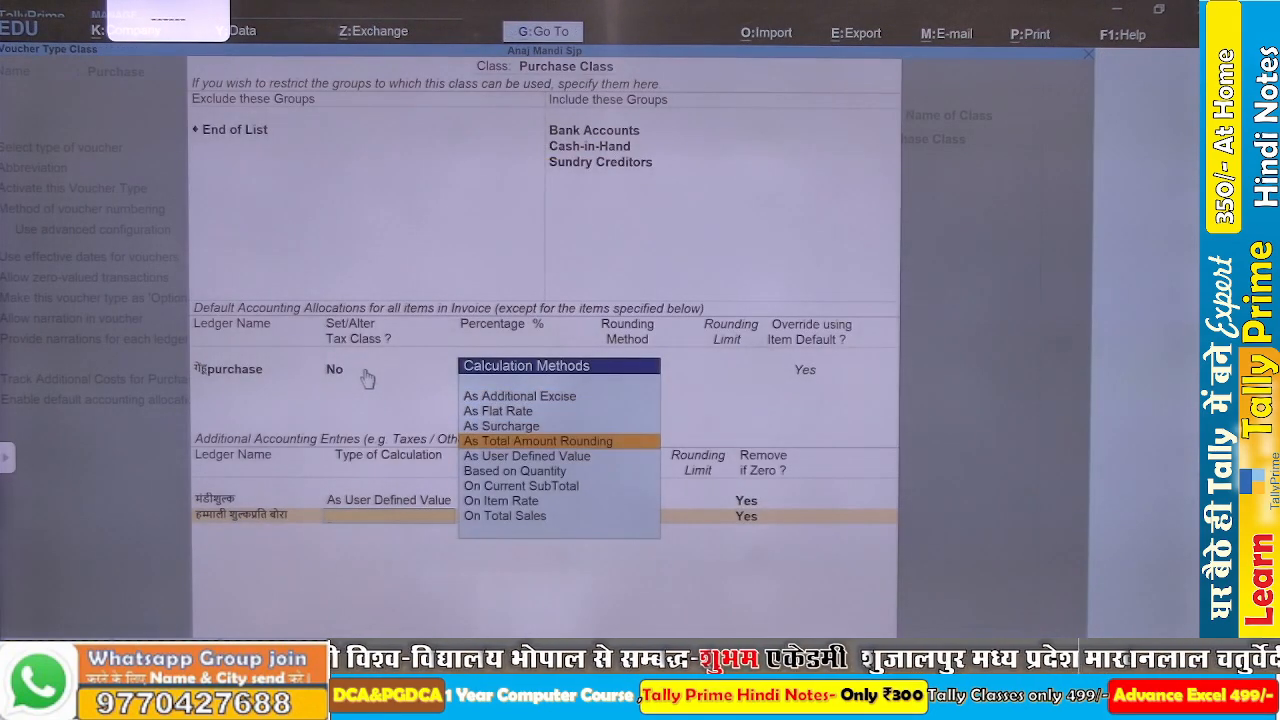
key("Down")
key("Down")
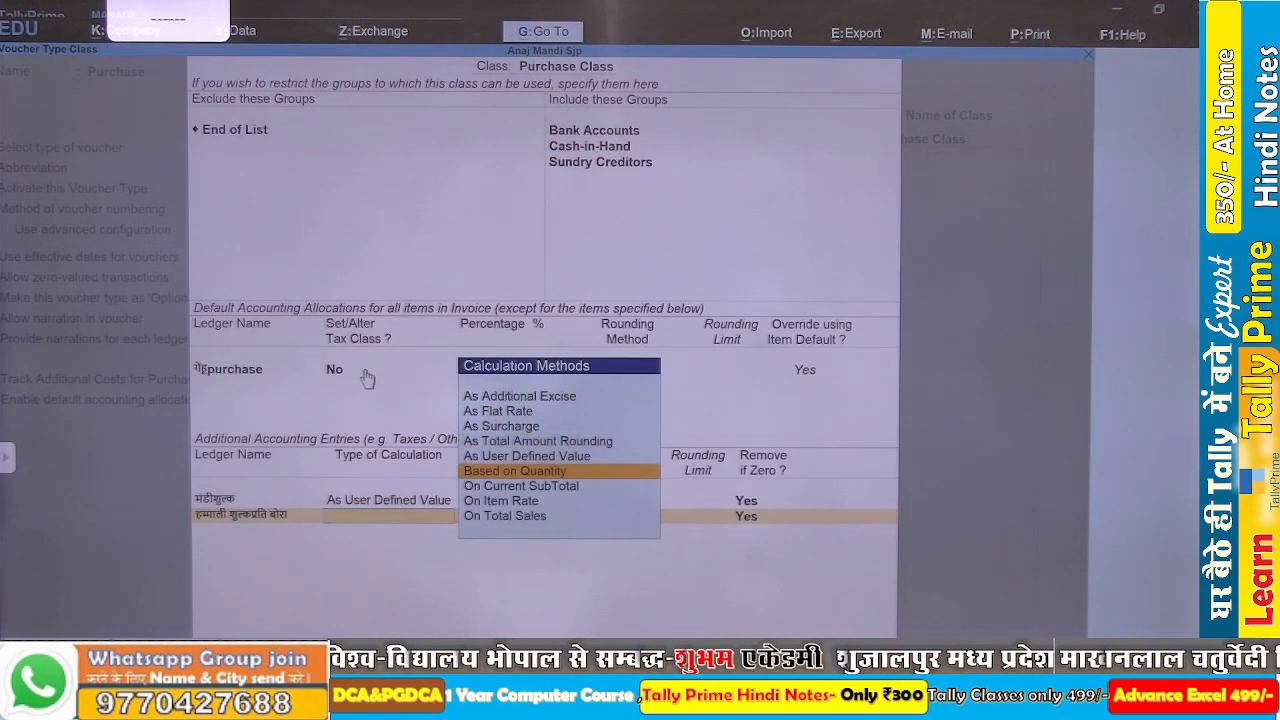
key("Return")
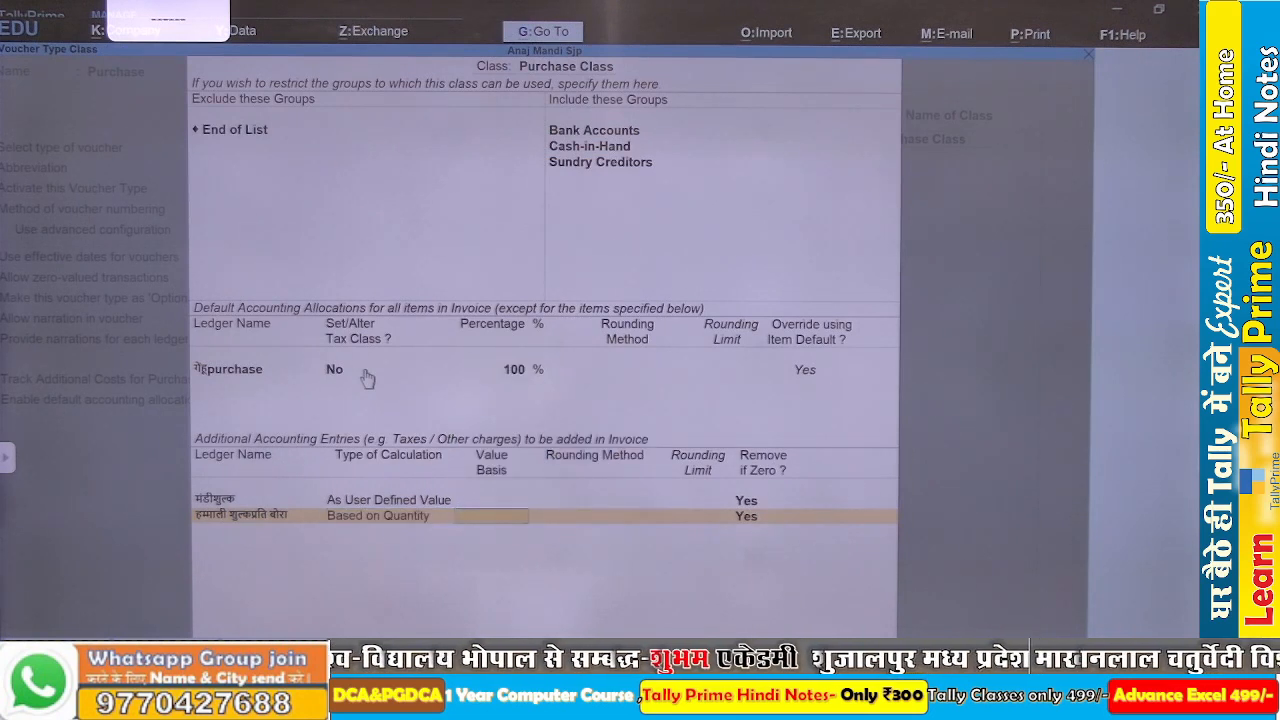
type("-10")
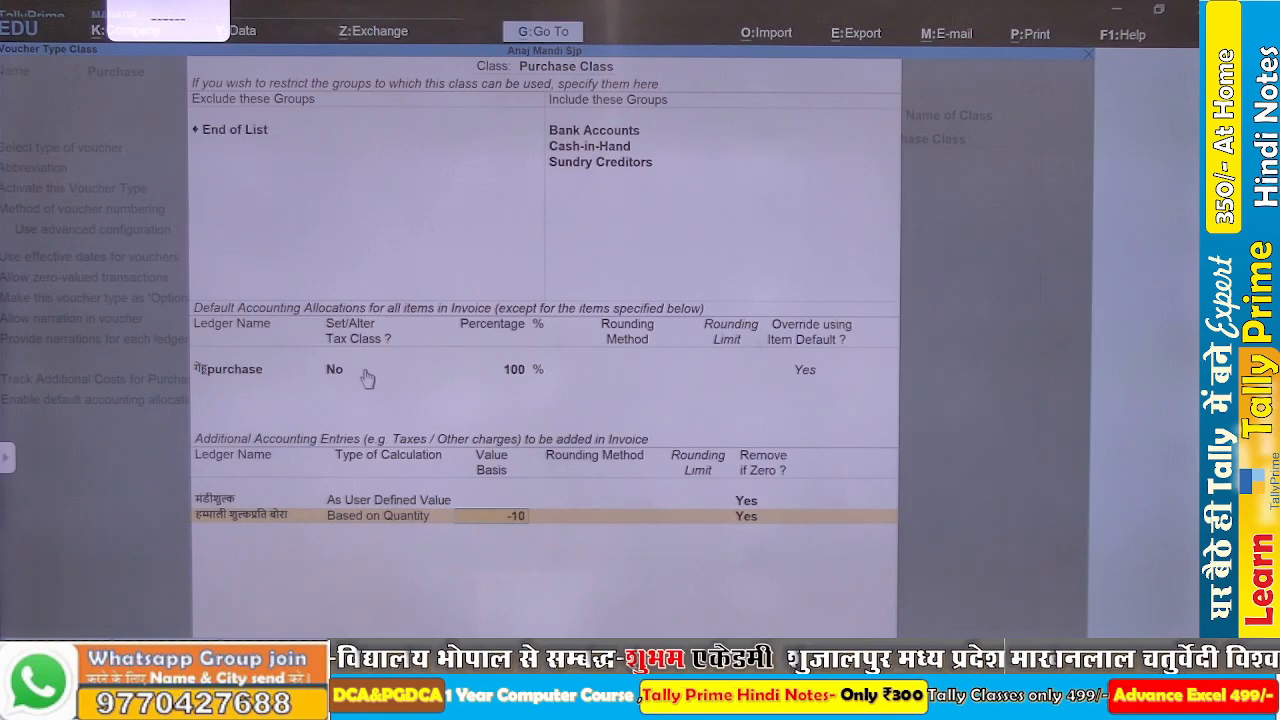
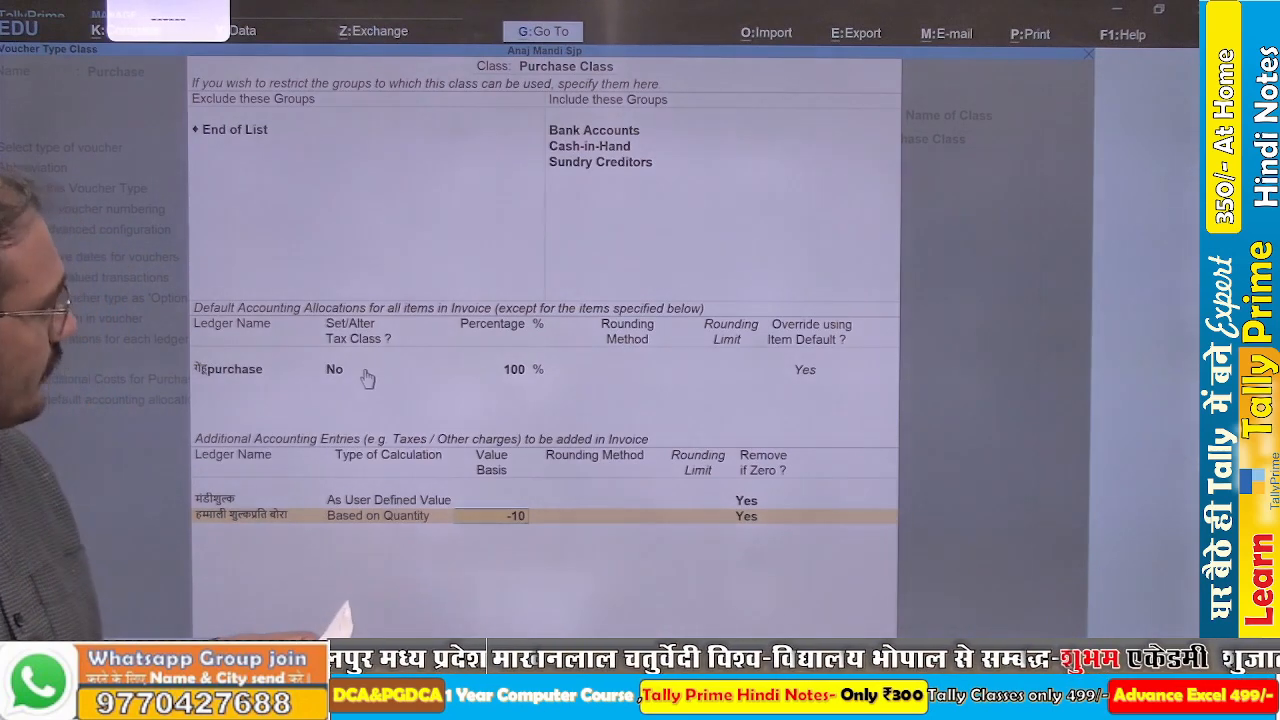
- Switch to Calculator and multiply 10.5 by 38
key("alt+Tab")
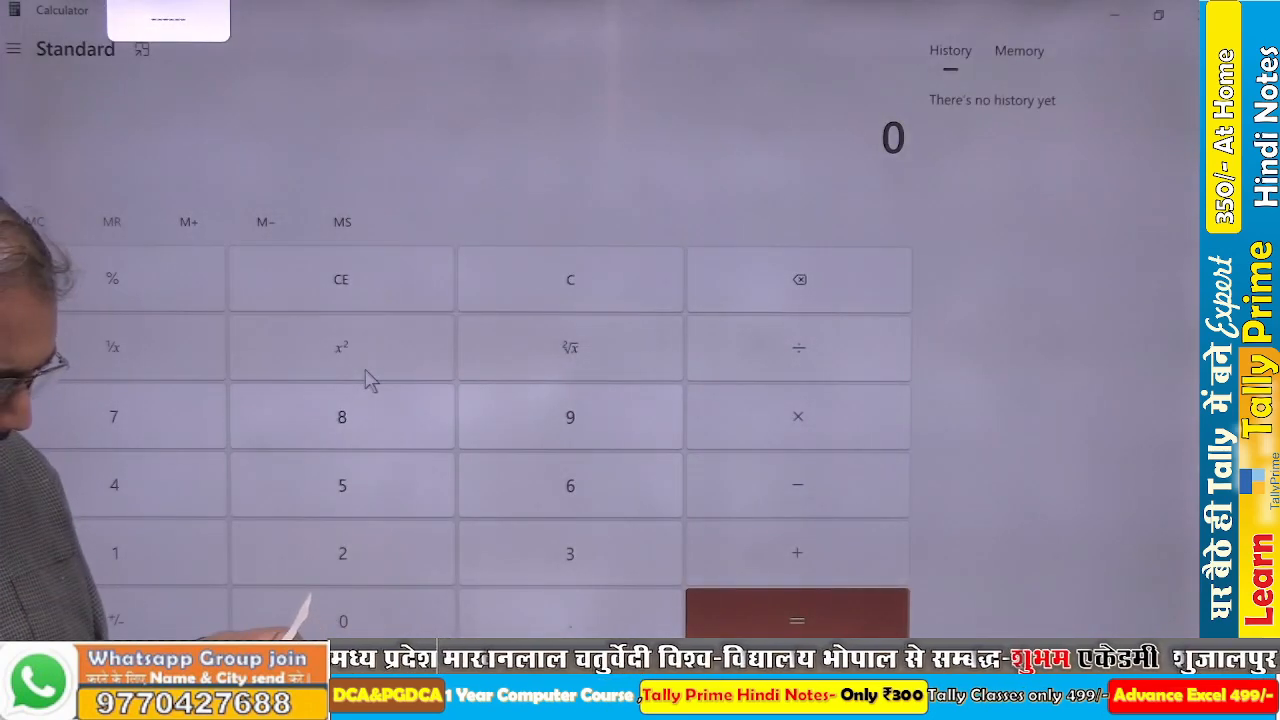
type("10")
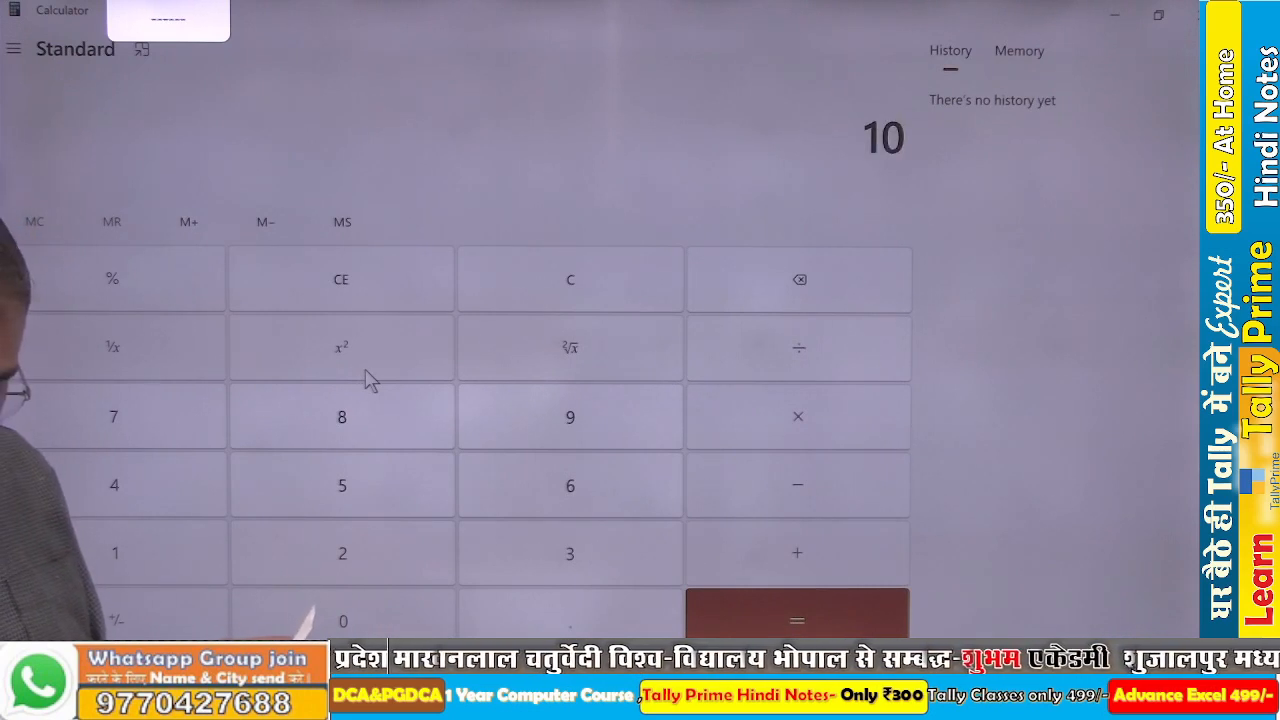
type(".5")
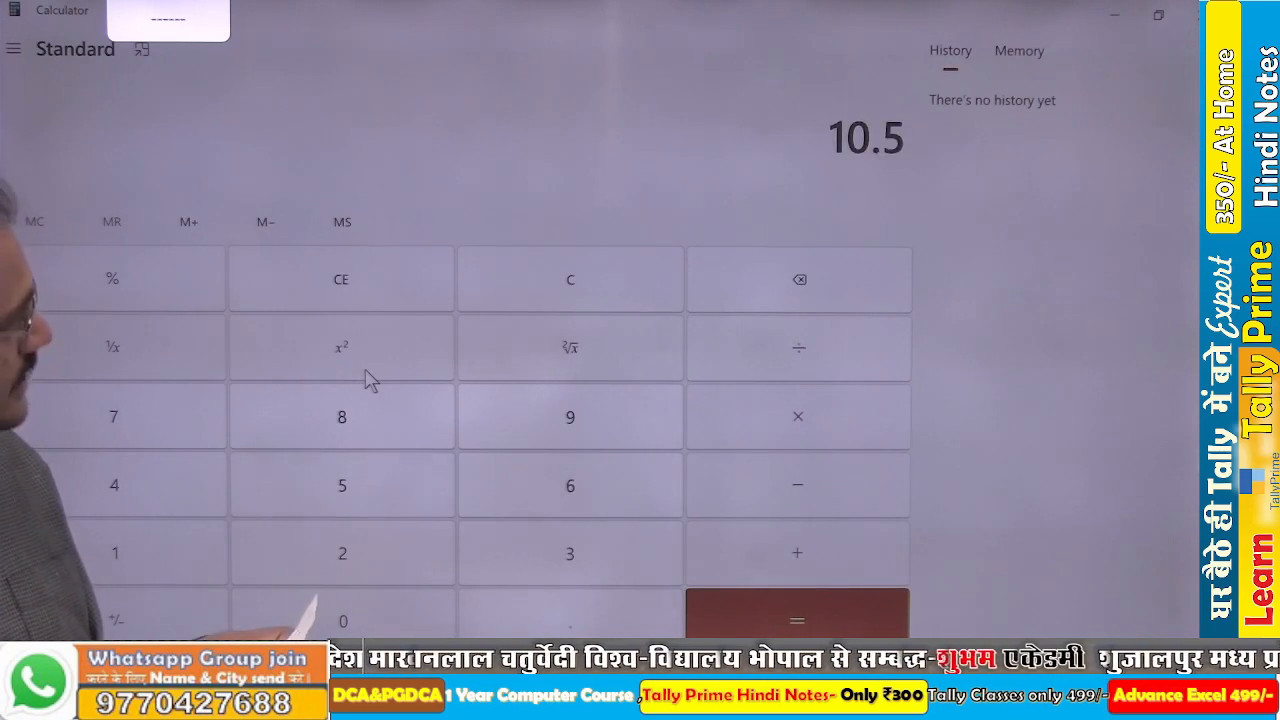
type("0*38")
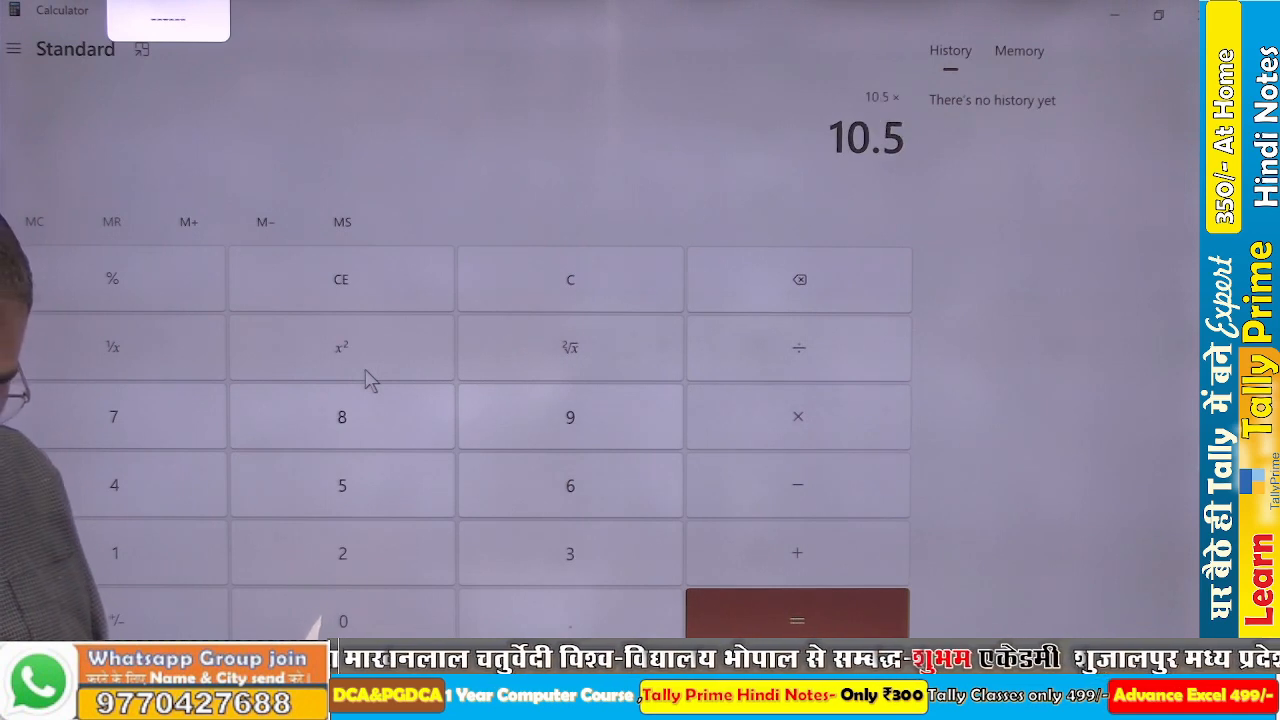
key("Return")
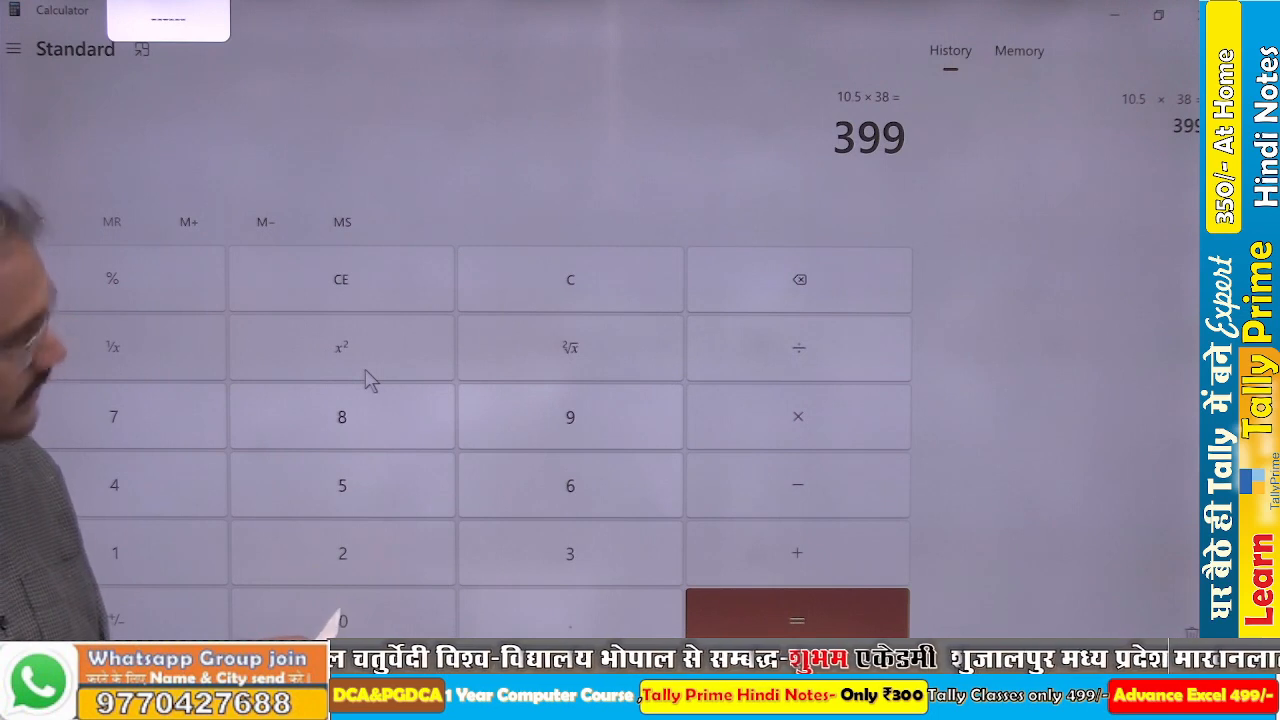
- Clear the previous calculation and multiply 10.25 by 39
key("BackSpace")
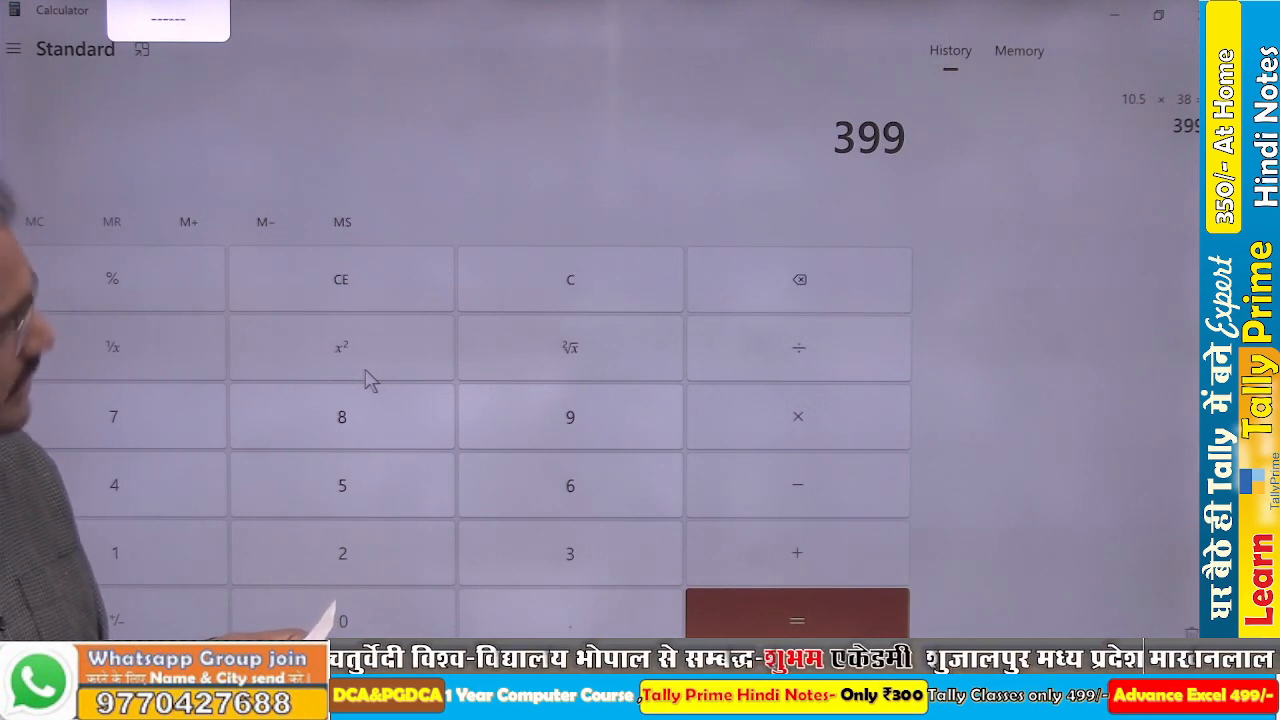
type("10.25")
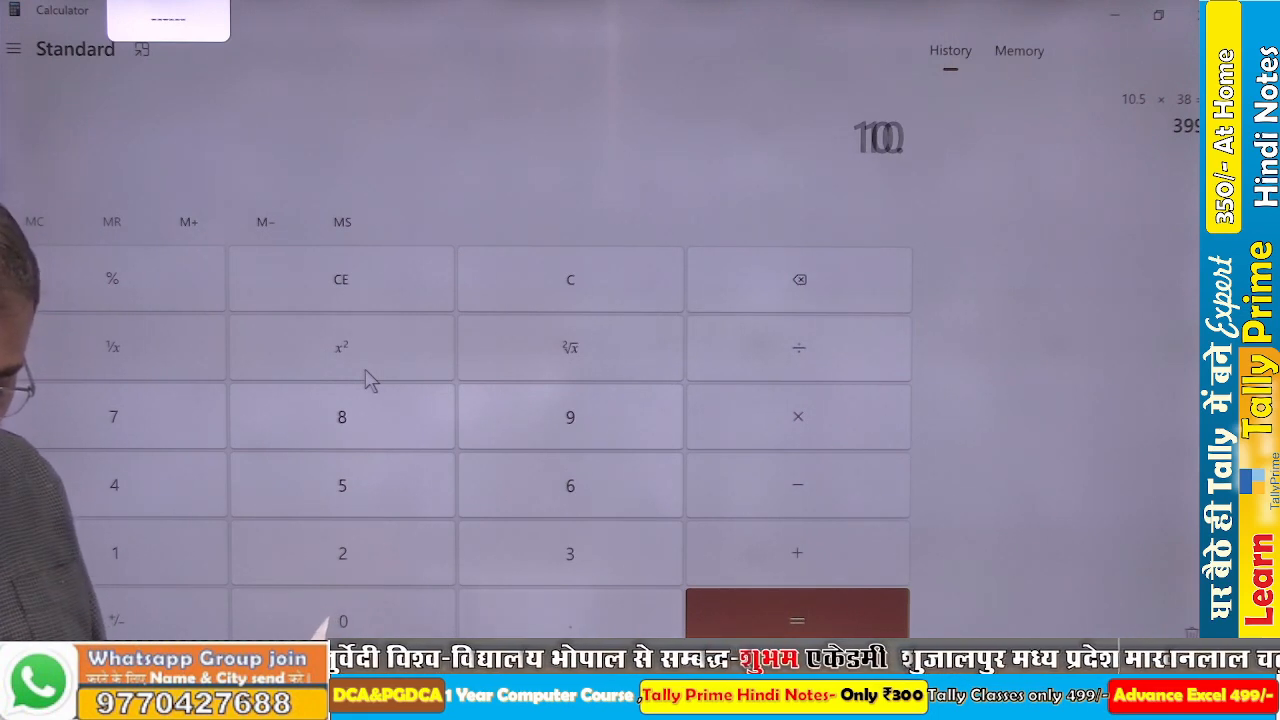
type("*")
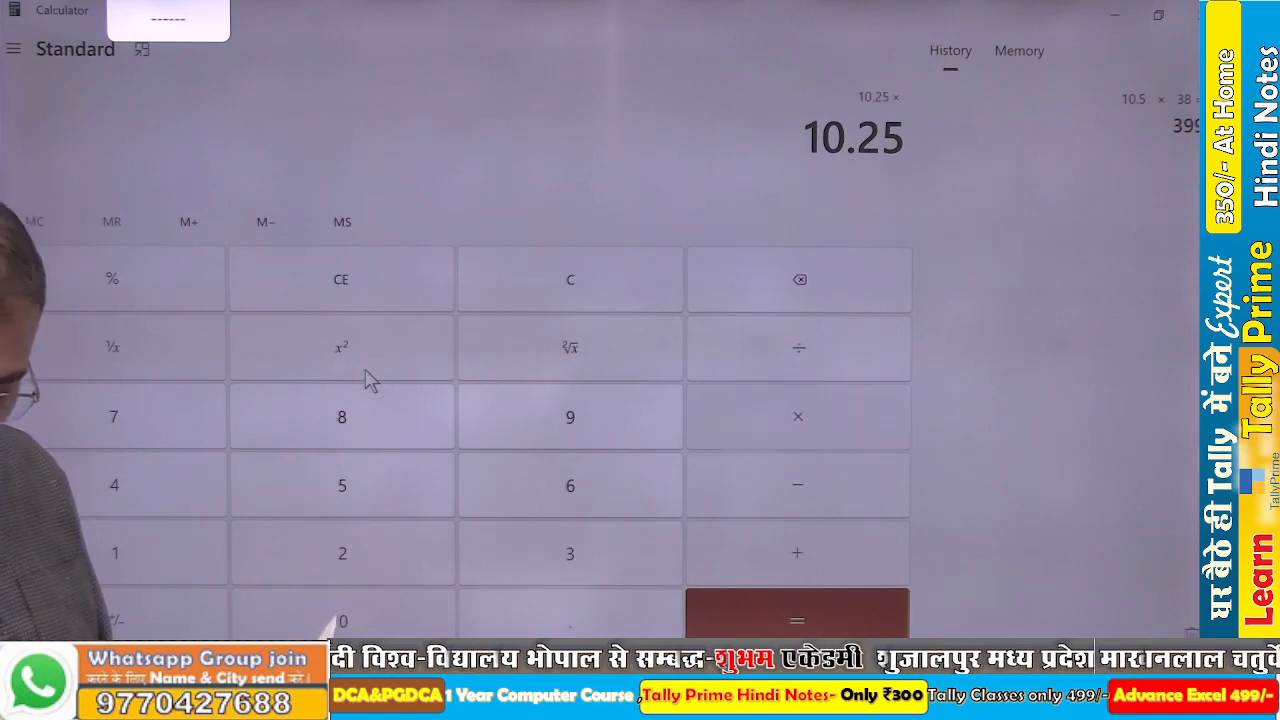
type("39")
key("Return")
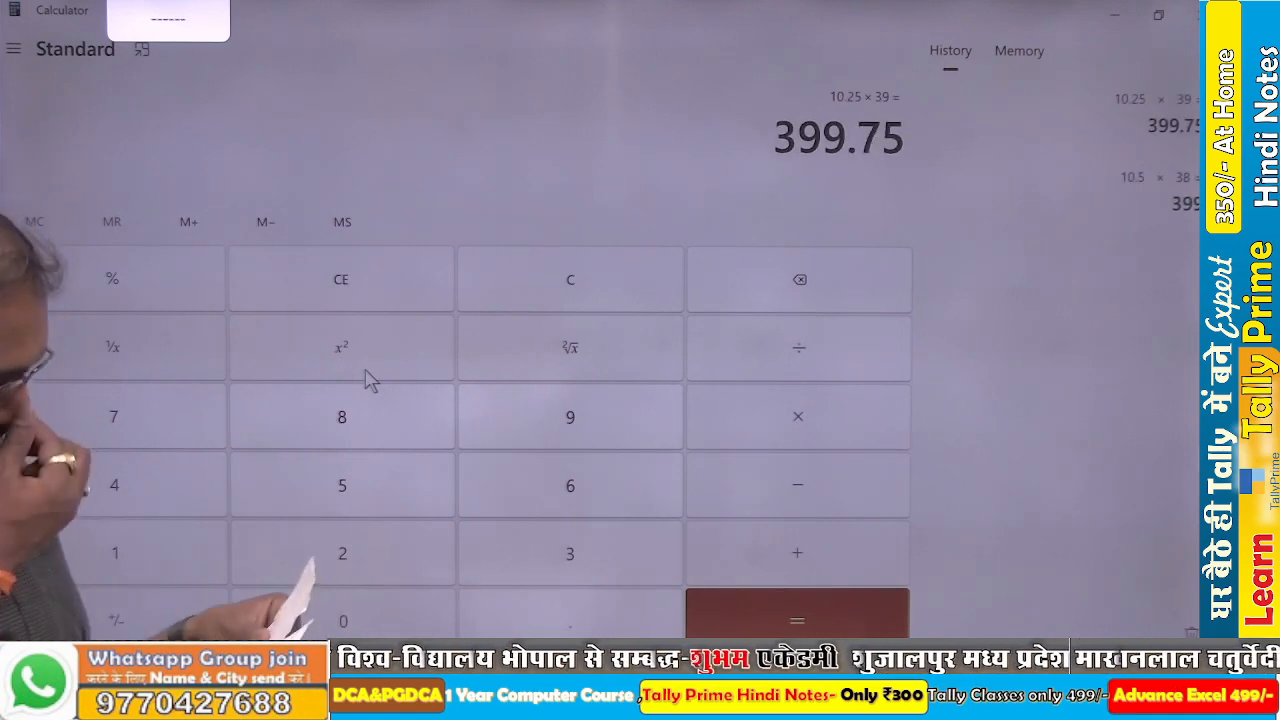
- Clear the previous calculation and multiply 10.50 by 39
key("BackSpace")
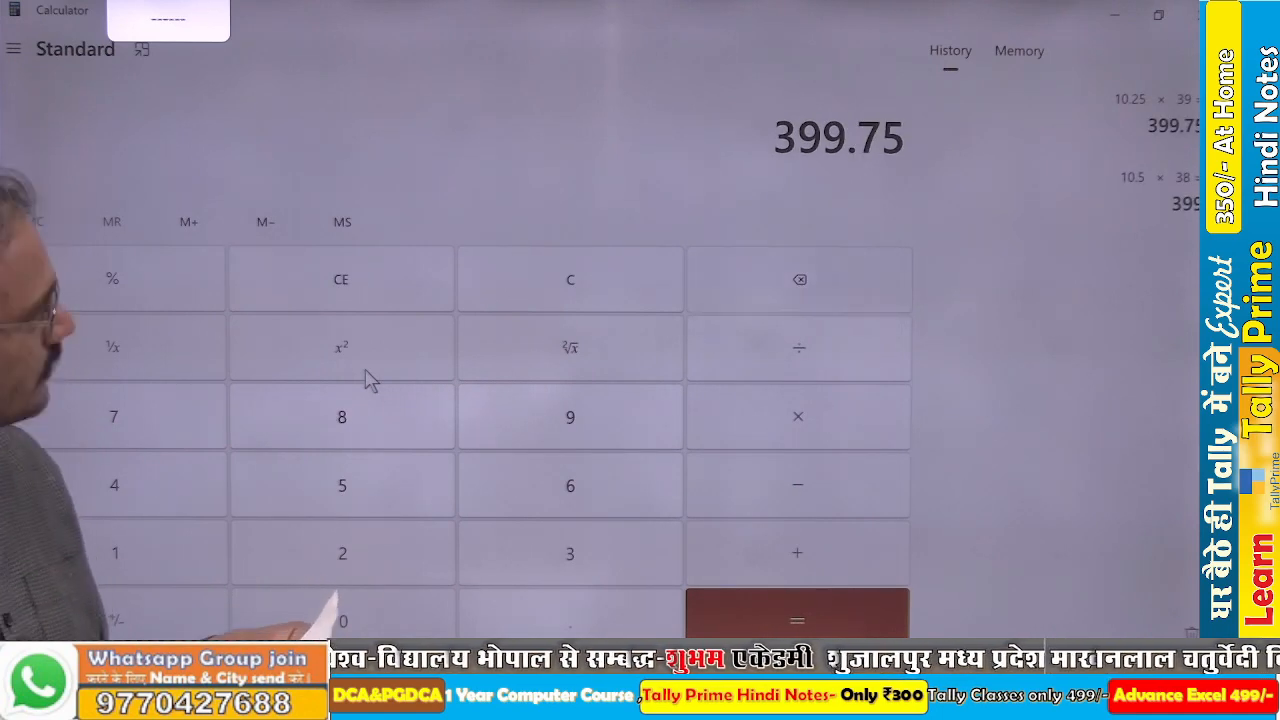
type("10.50")
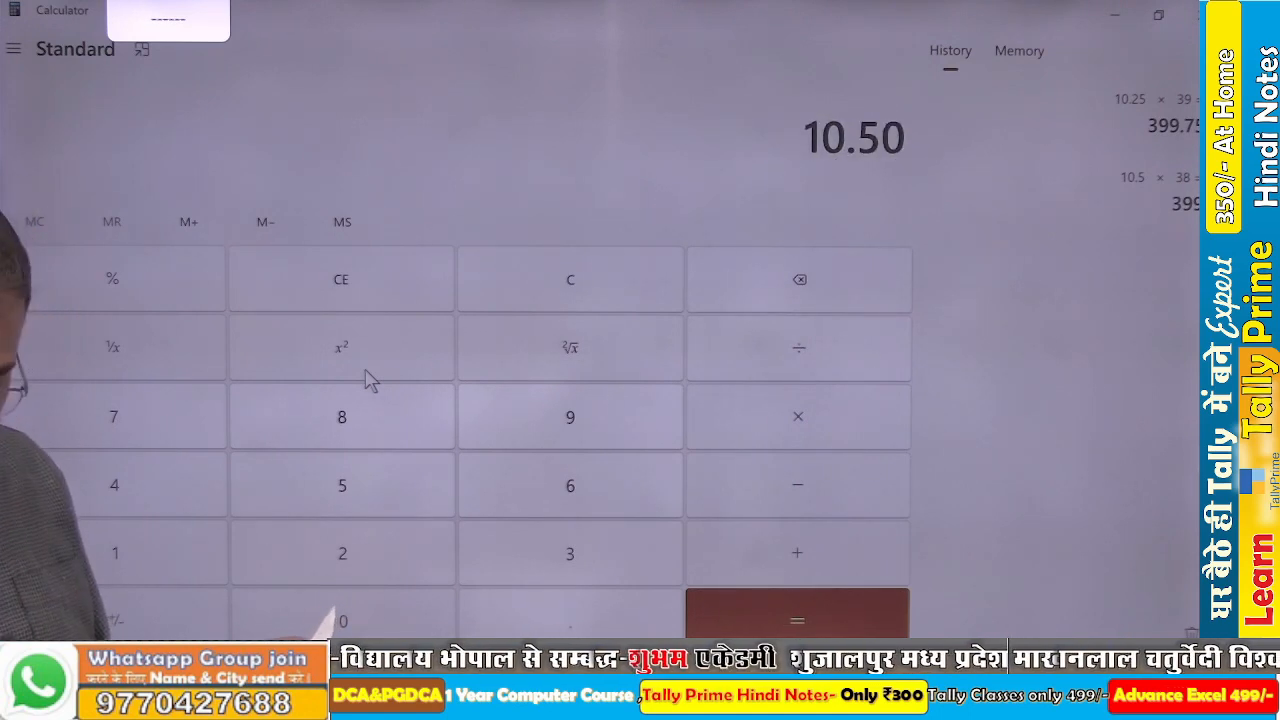
key("asterisk")
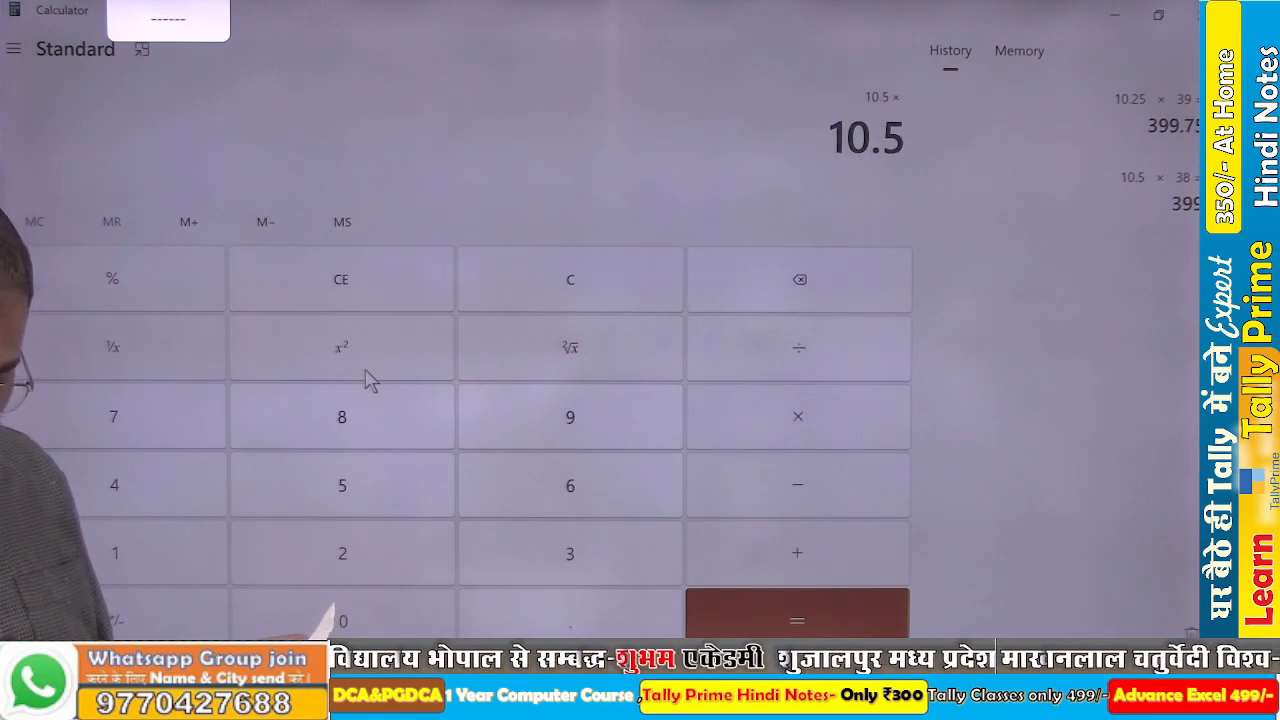
type("39")
key("Return")
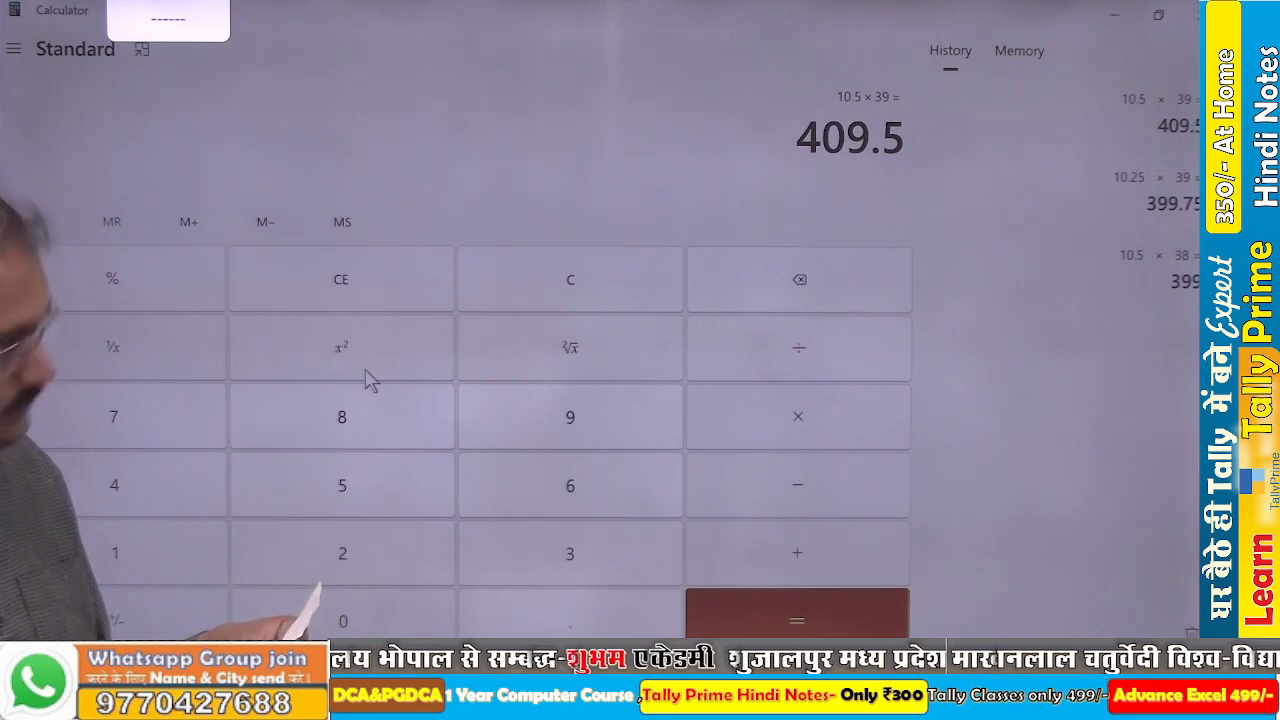
- Clear the previous calculation and multiply 10.75 by 39
key("BackSpace")
type("10.75")
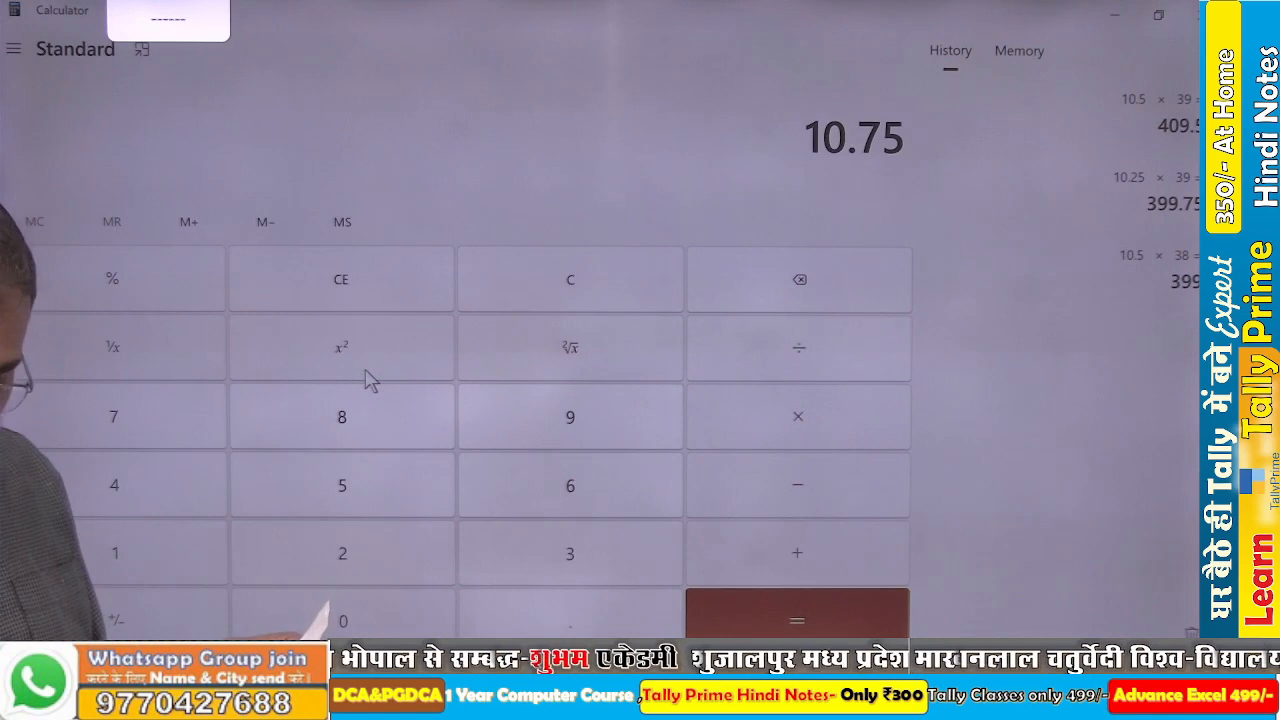
key("asterisk")
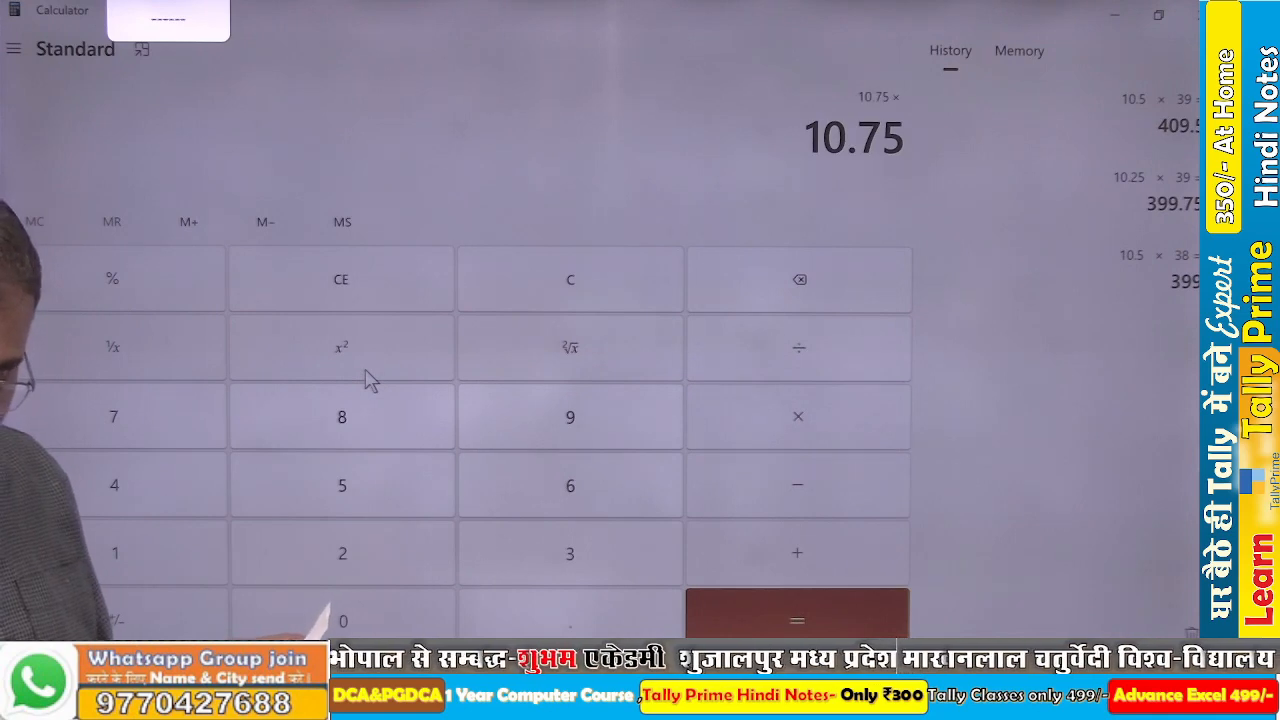
type("39")
key("Return")
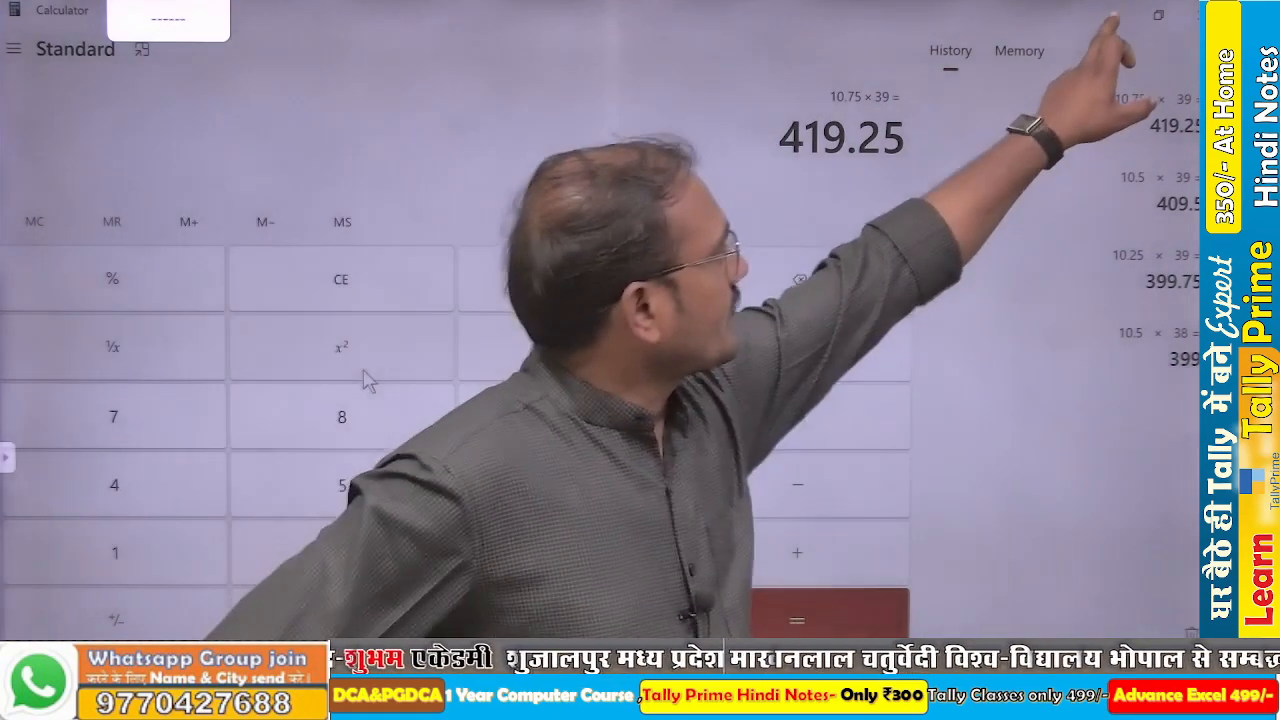
- Switch back to TallyPrime and set the value basis of the हम्माली शुल्कप्रति बोरा entry to -10.80
left_click(1115, 15)
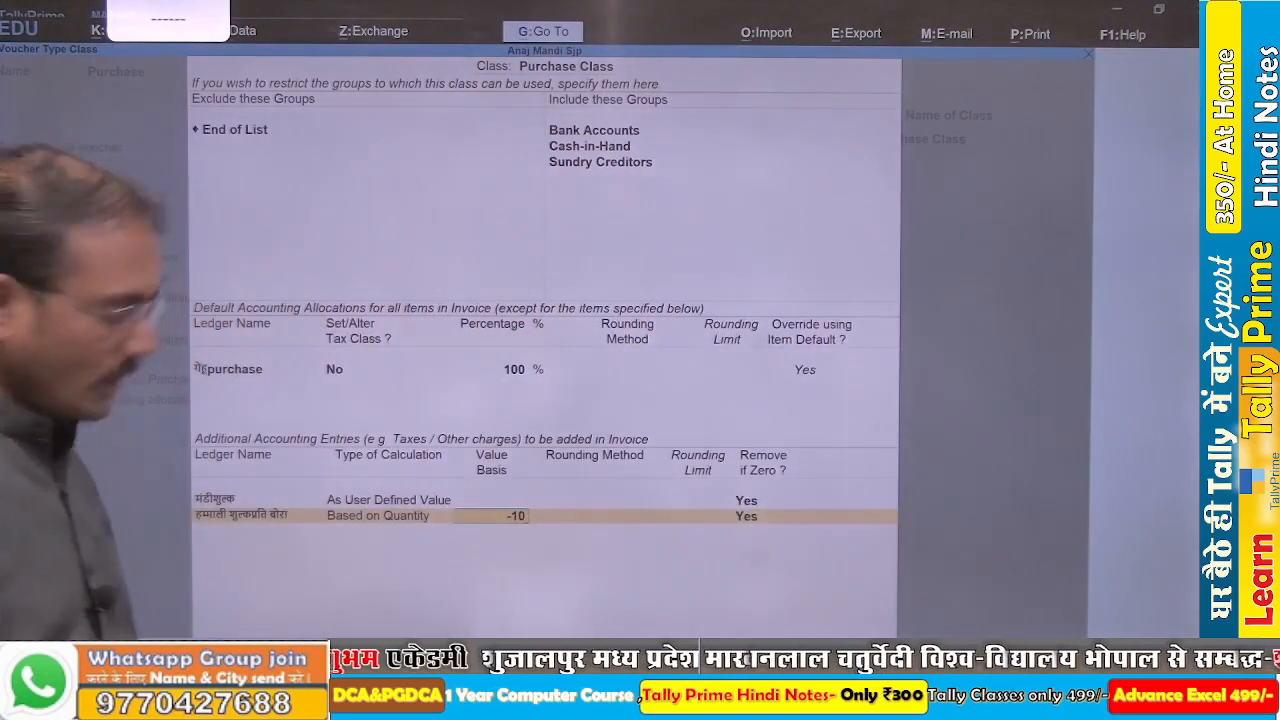
type(".80")
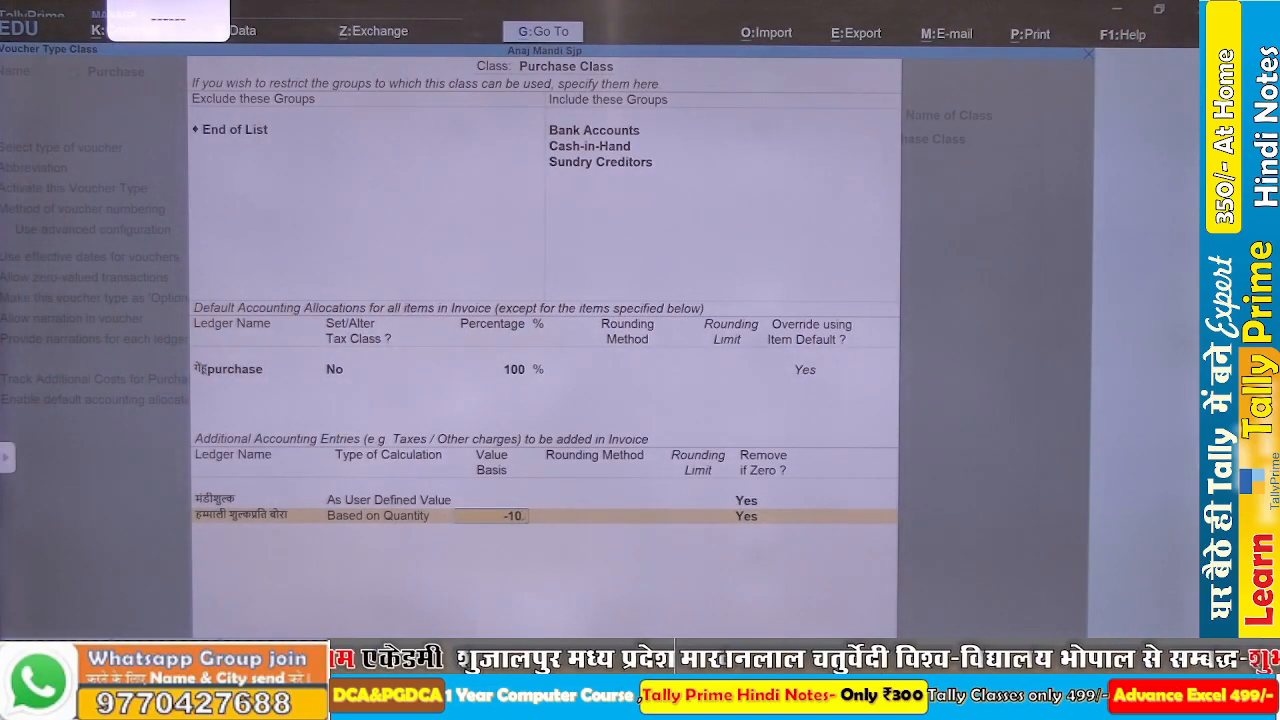
key("Return")
- Set the हम्माली शुल्कप्रति बोरा entry's rounding method to Not Applicable and keep Remove if Zero at Yes
key("Down")
key("Down")
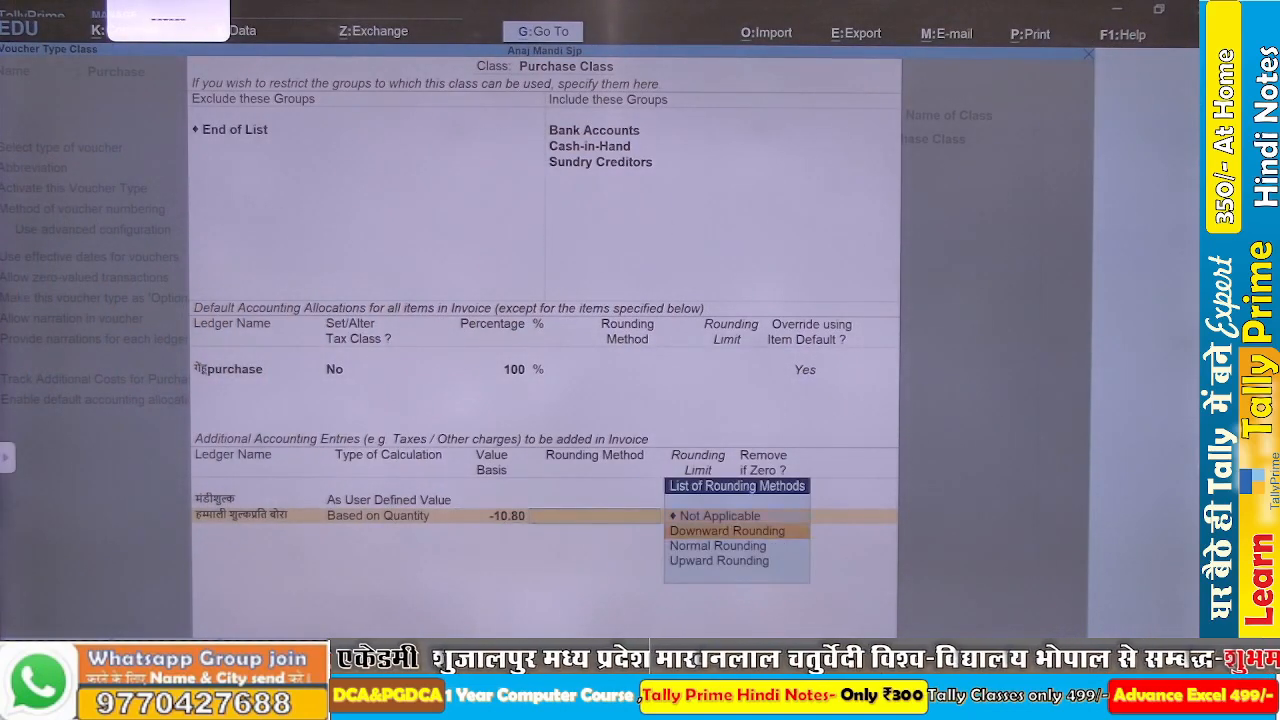
key("Return")
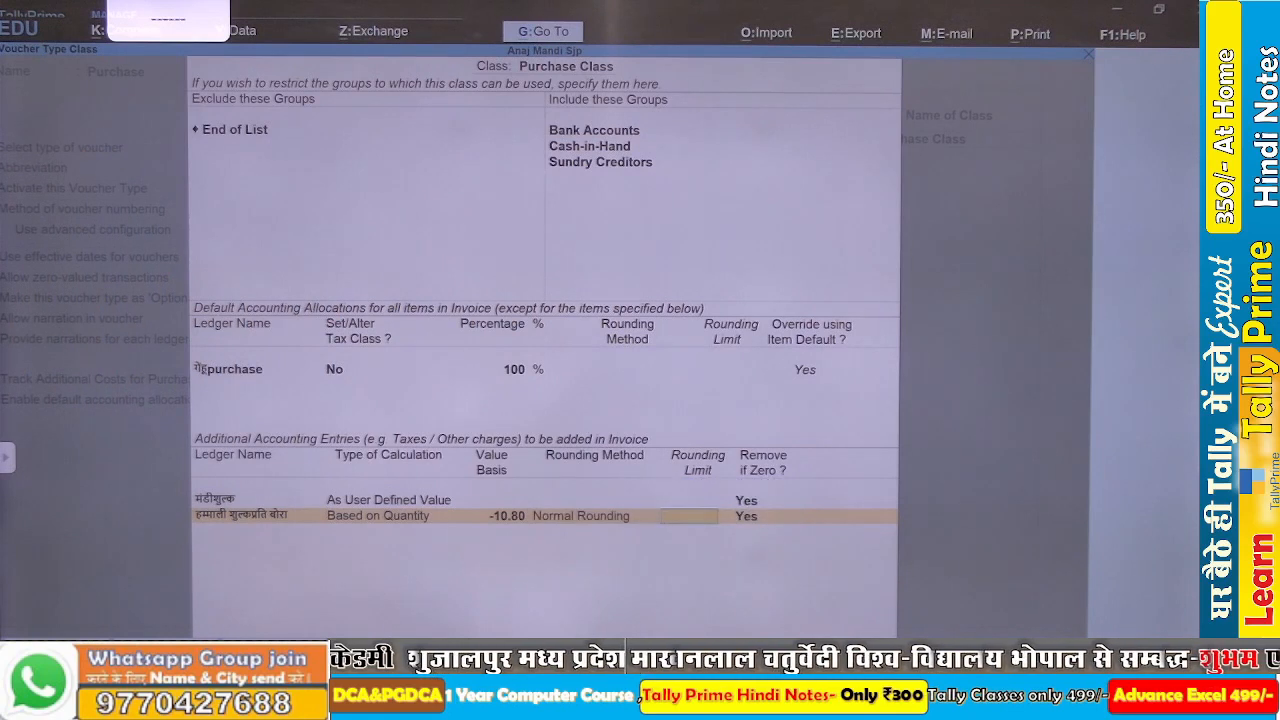
key("BackSpace")
key("Up")
key("Up")
key("Return")
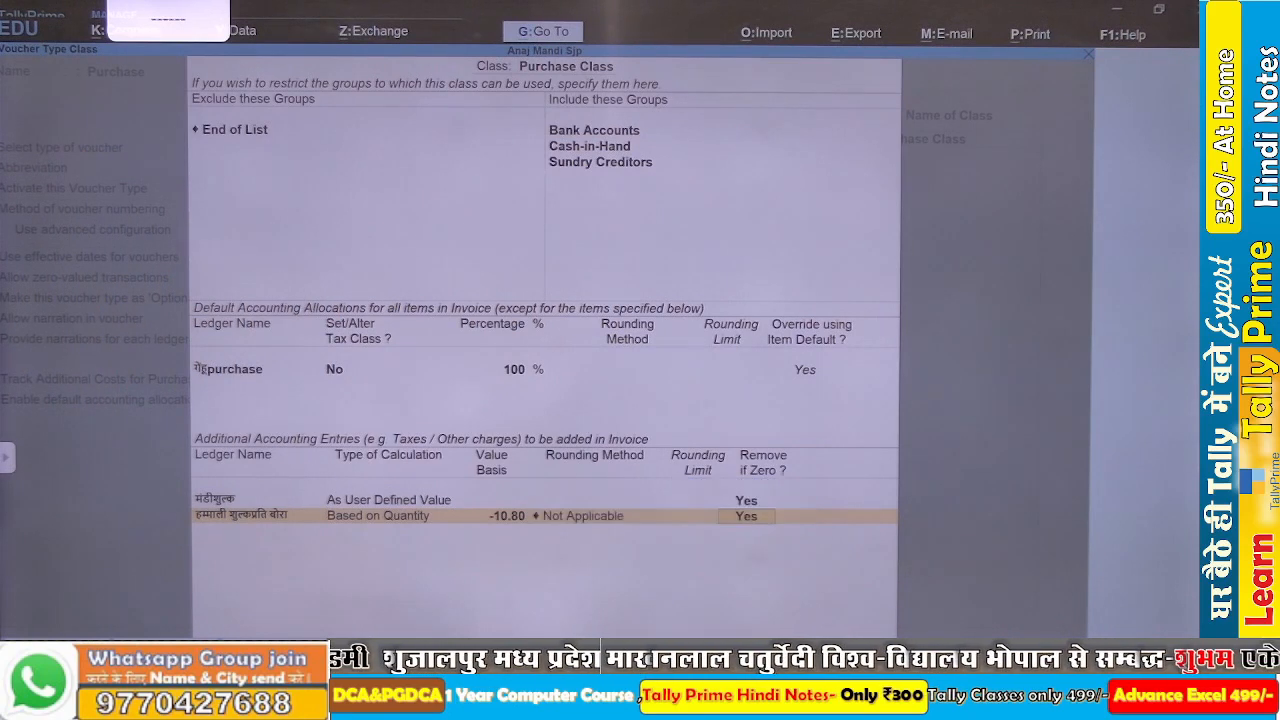
key("Return")
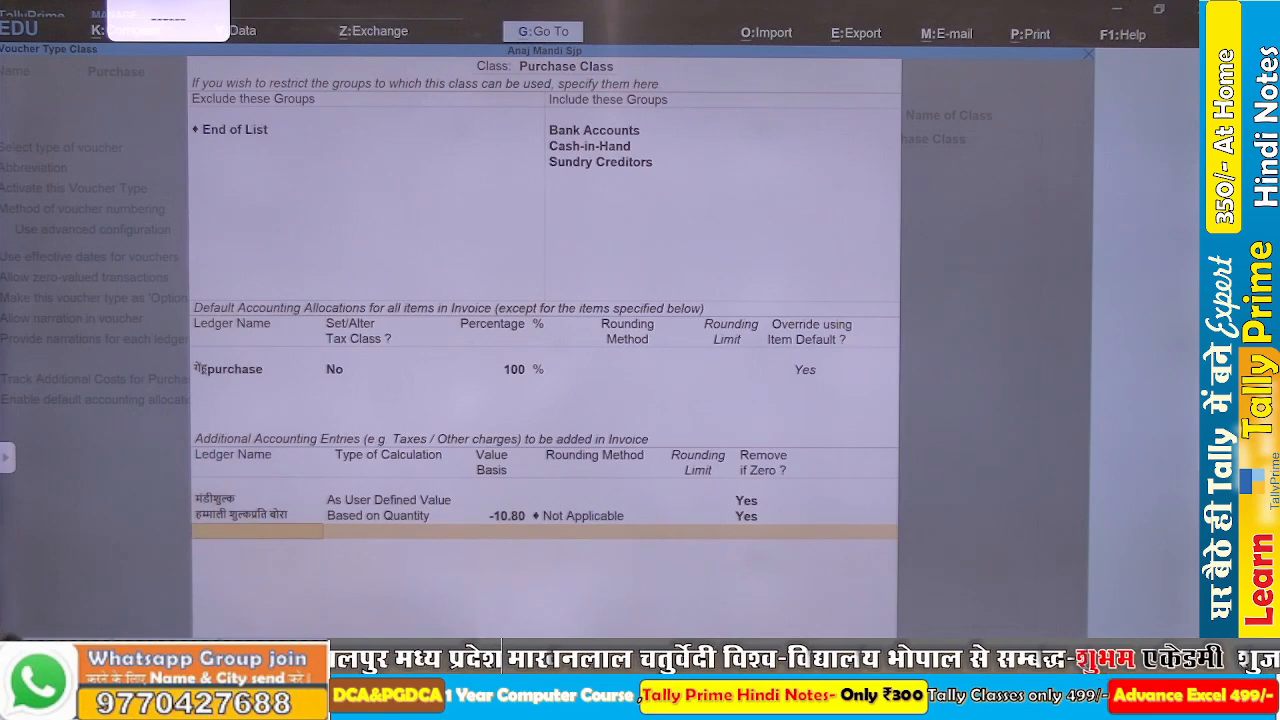
- Create a new ledger named Round Off [Off] under Indirect Expenses for the third additional accounting entry
type("R")
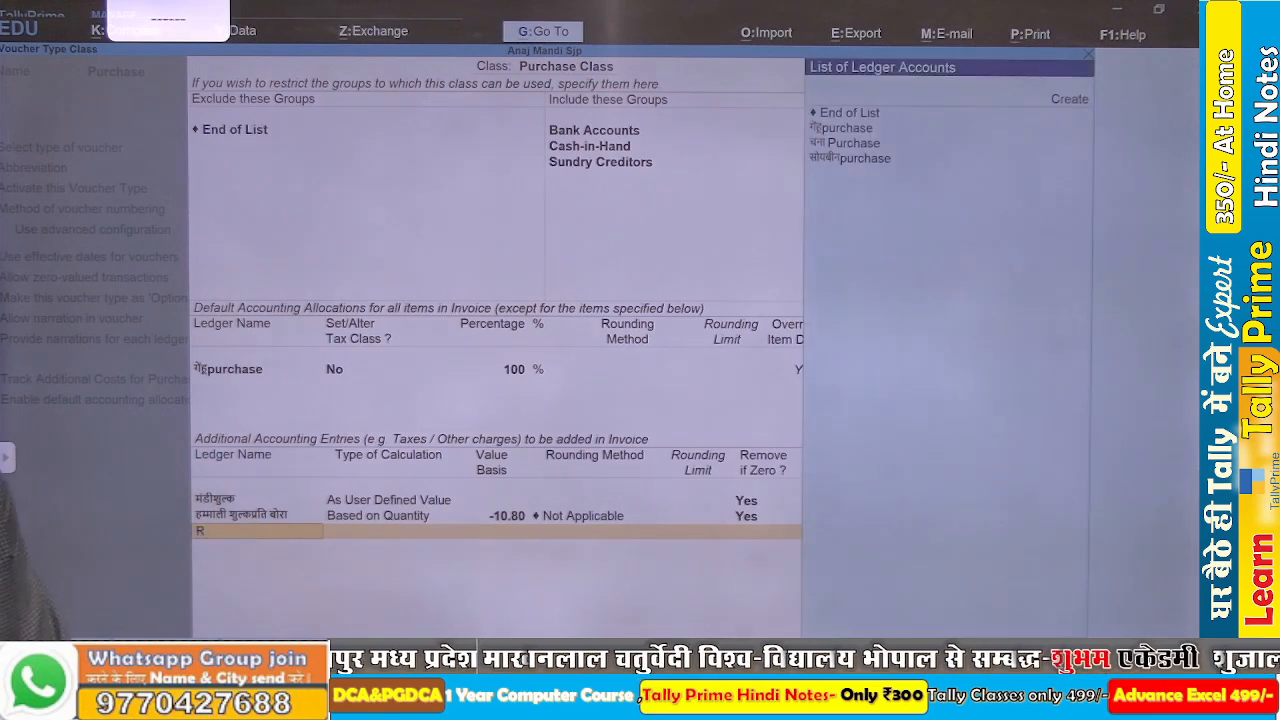
key("BackSpace")
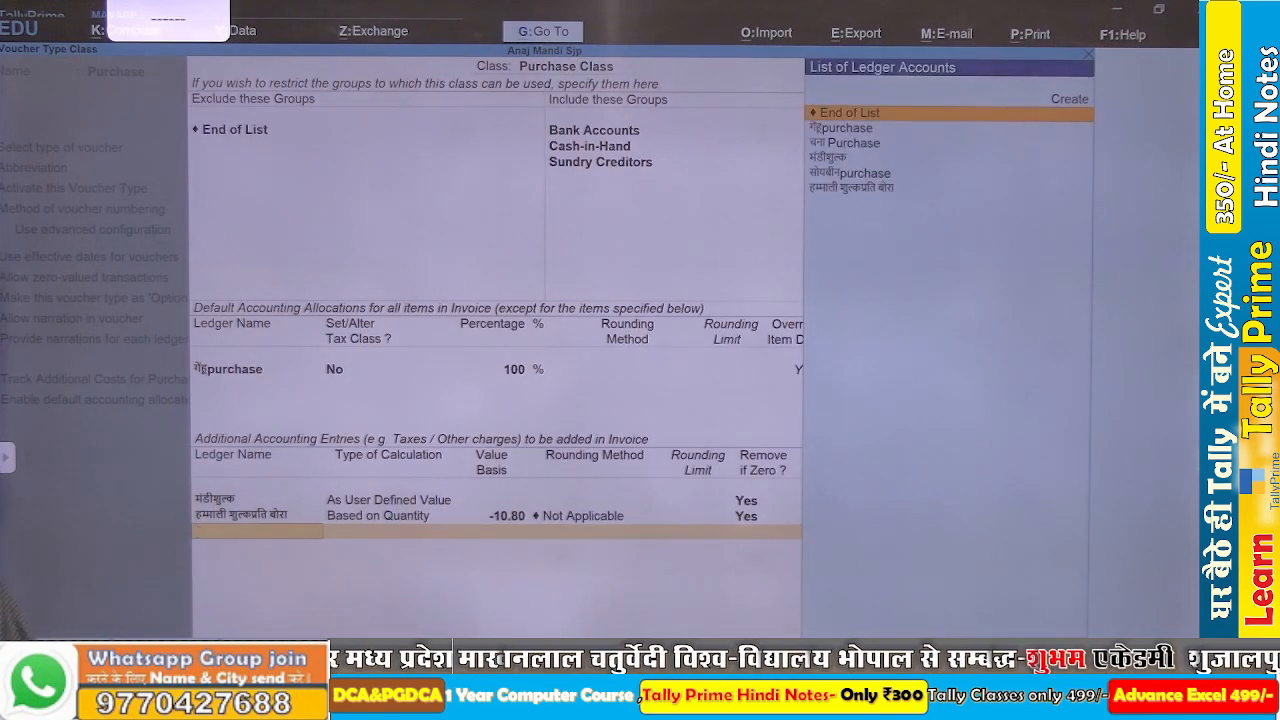
key("alt+c")
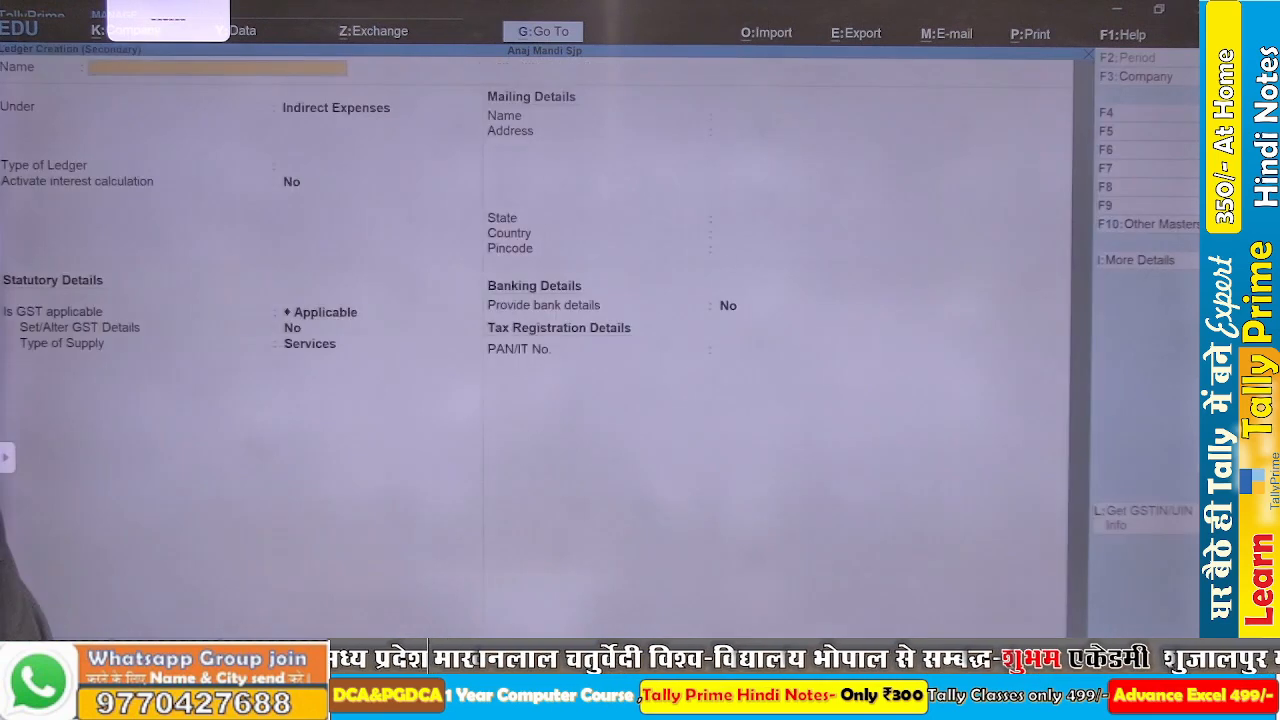
type("Roun")
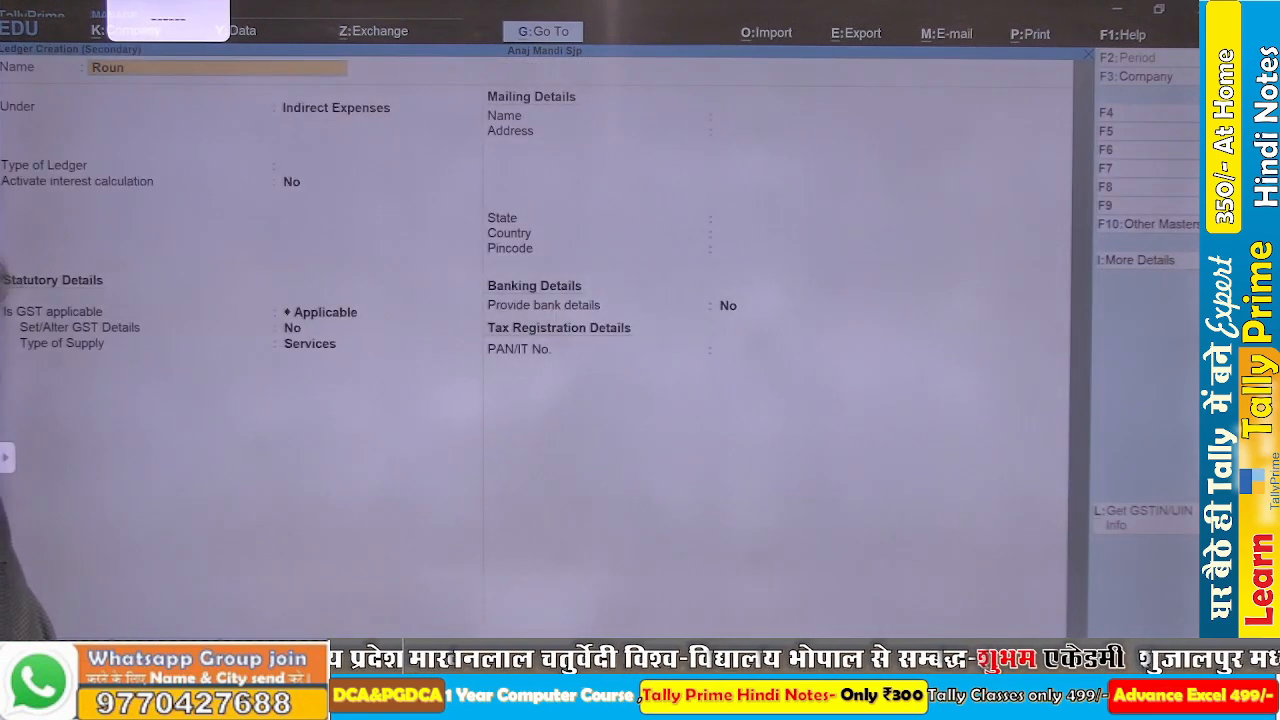
type("d off []")
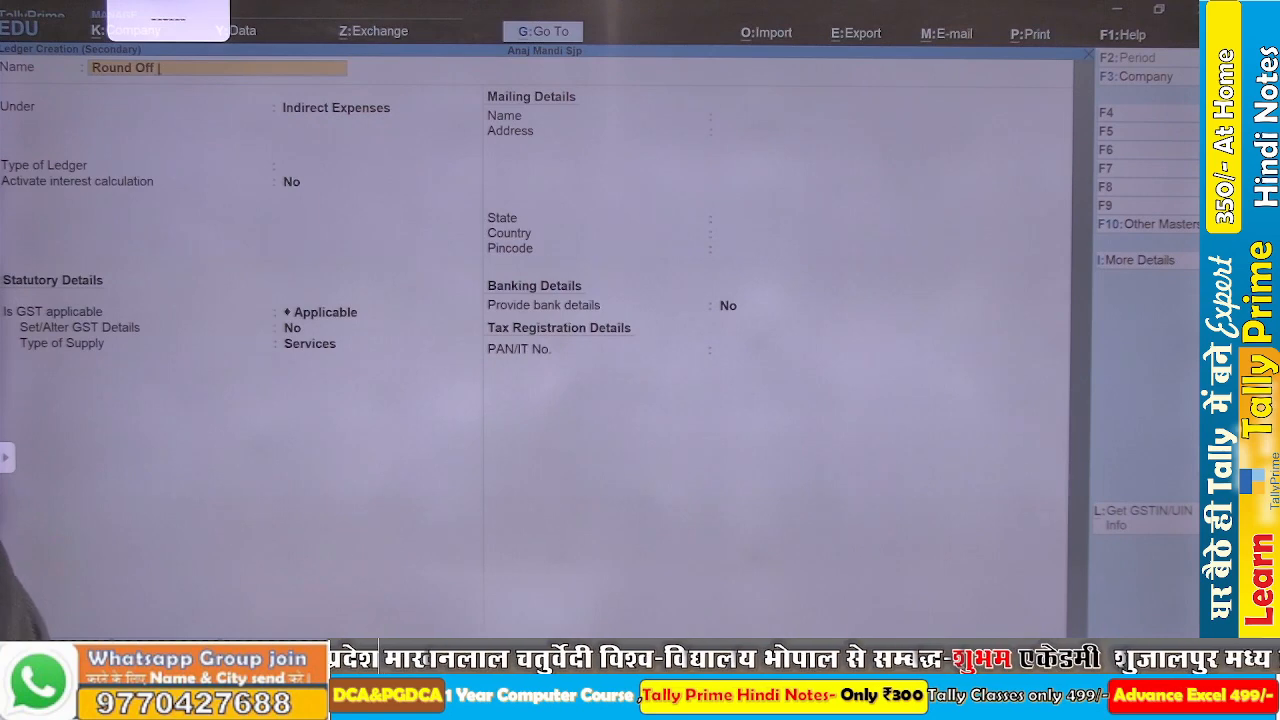
type("Off")
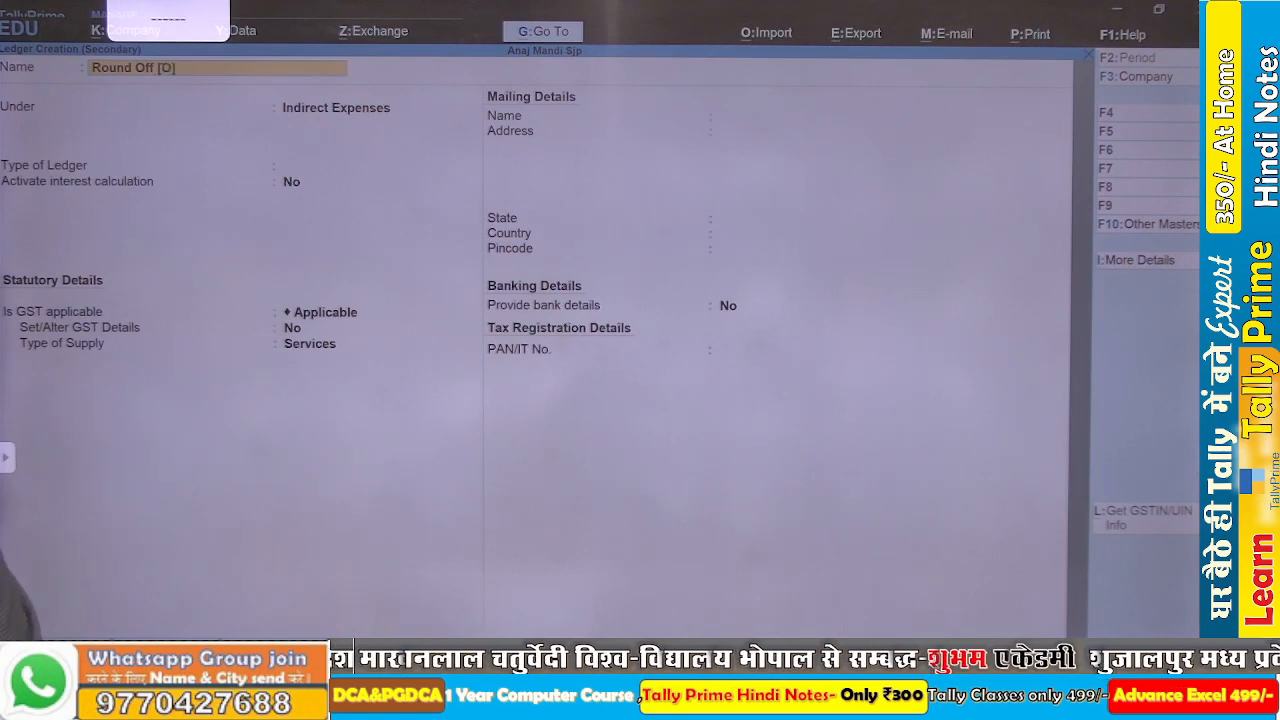
key("Return")
key("Return")
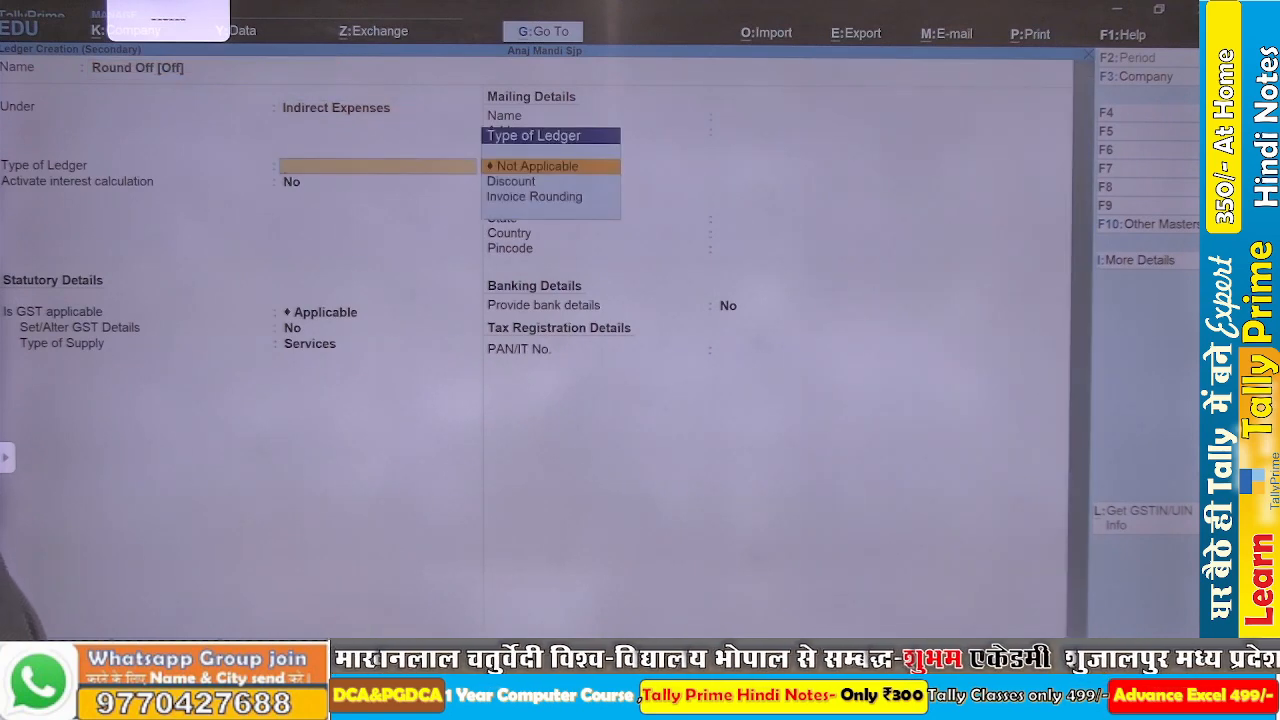
- Set the Round Off [Off] ledger's type to Invoice Rounding, keep interest calculation at No and save the ledger
key("Return")
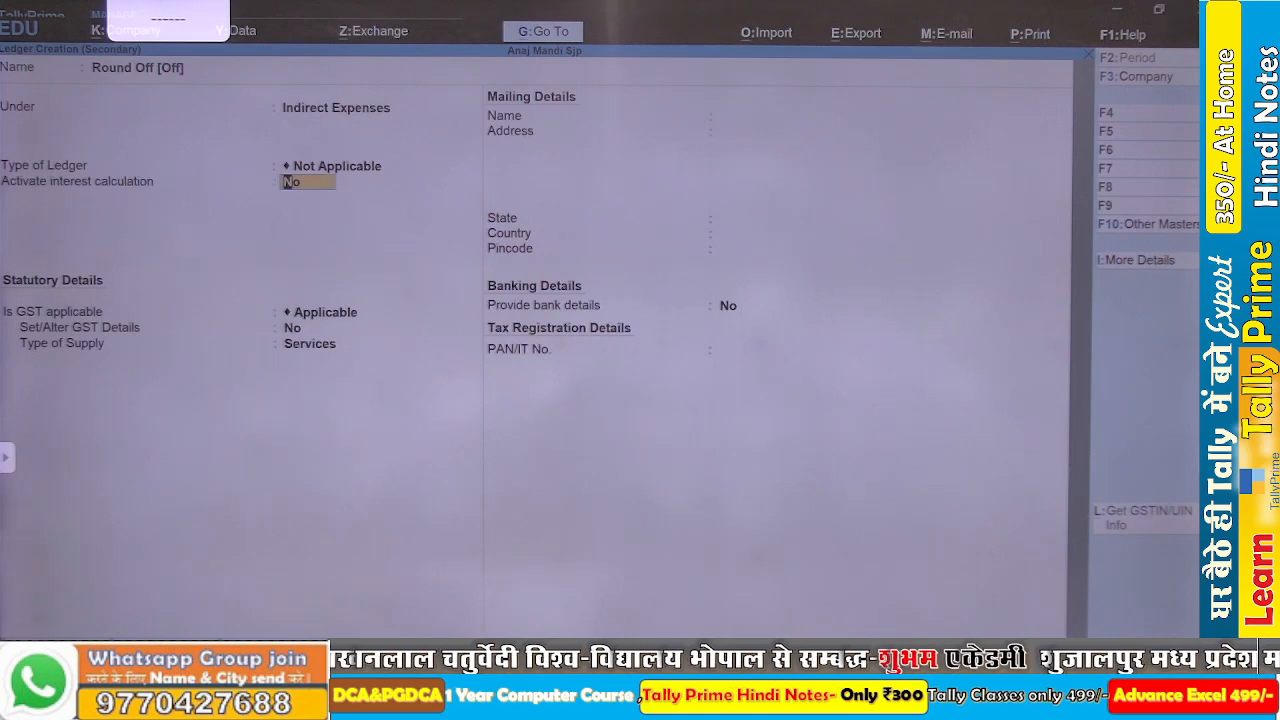
key("BackSpace")
key("Down")
key("Down")
key("Return")
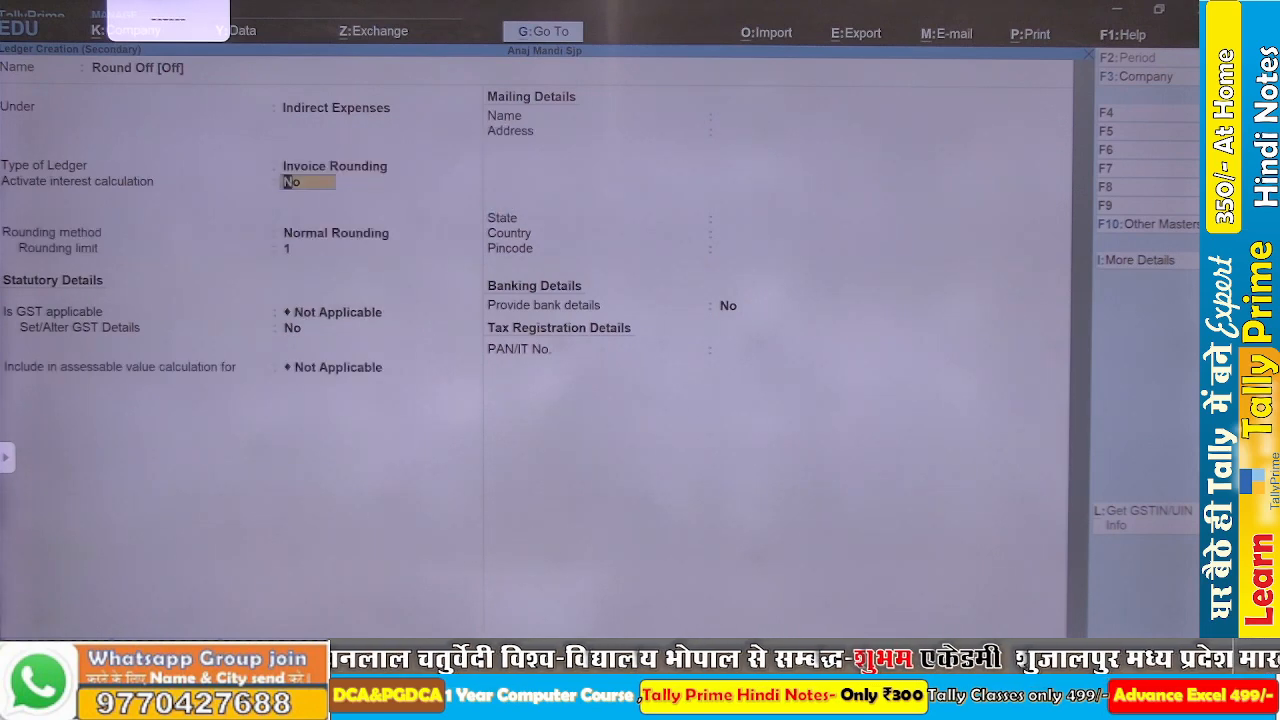
key("Return")
key("ctrl+a")
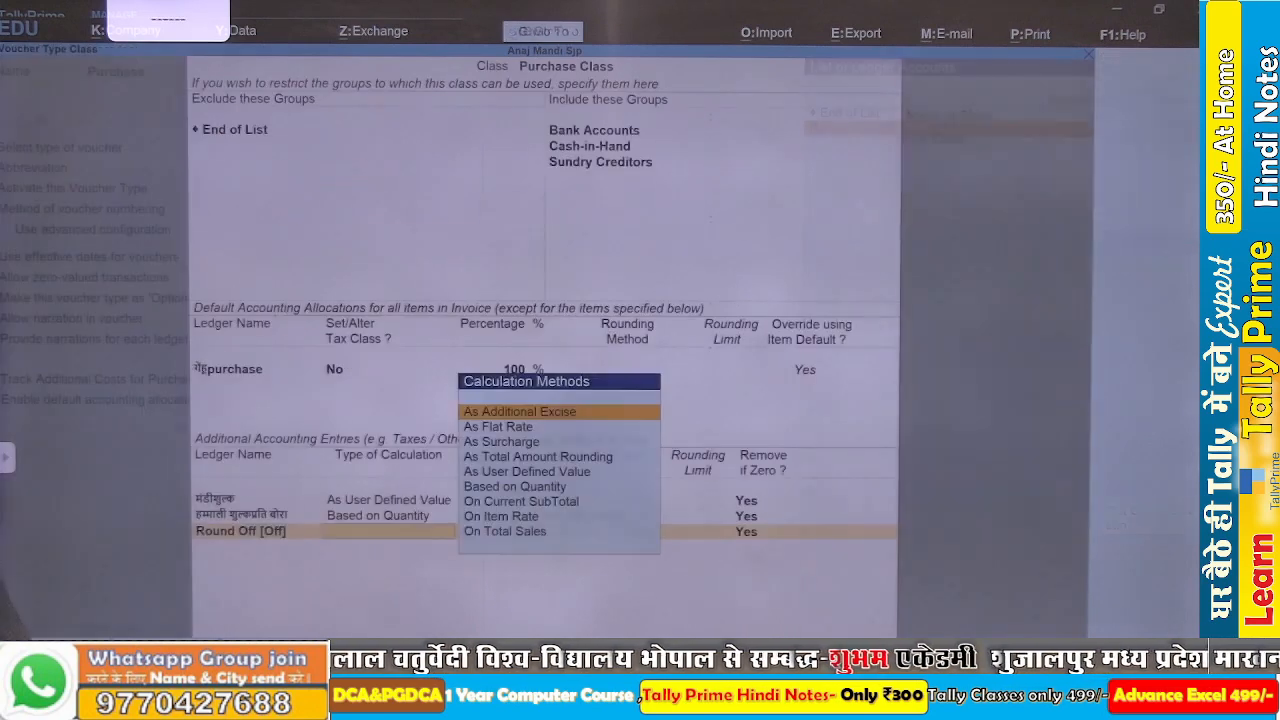
- Calculate the Round Off [Off] entry As Total Amount Rounding with Normal Rounding and limit 1, and save the Purchase voucher type
key("Down")
key("Down")
key("Down")
key("Down")
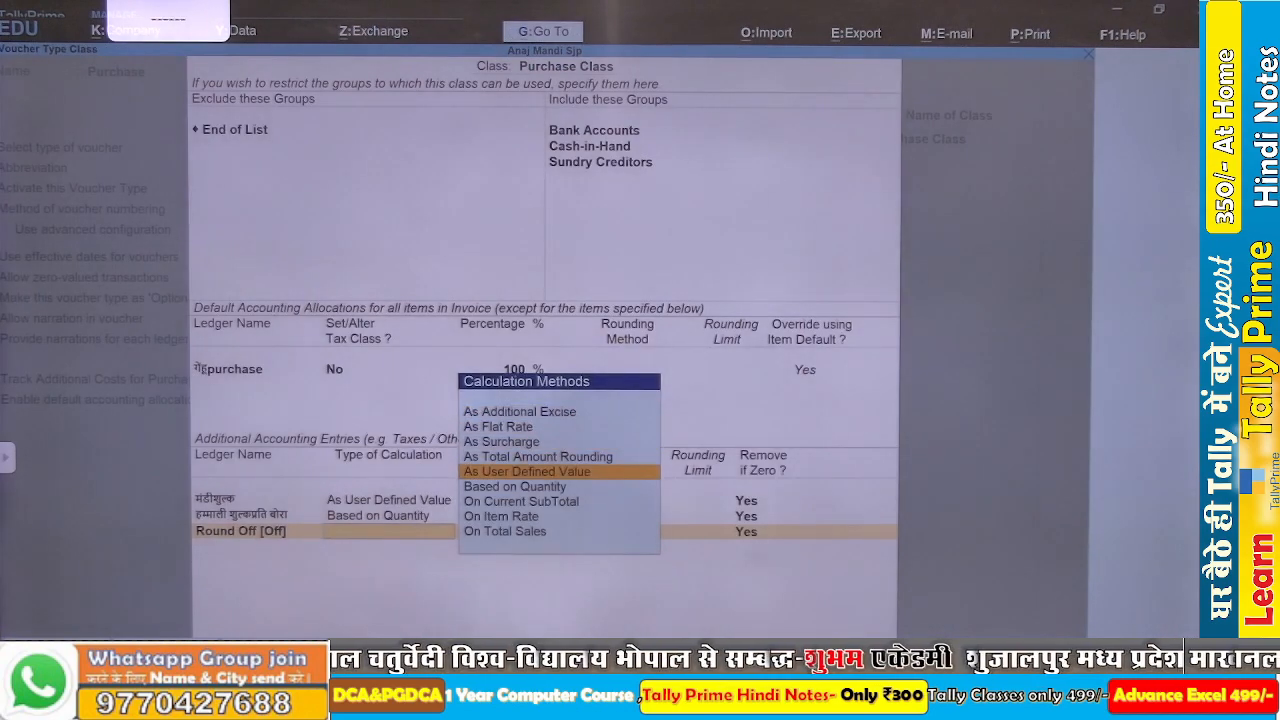
key("Up")
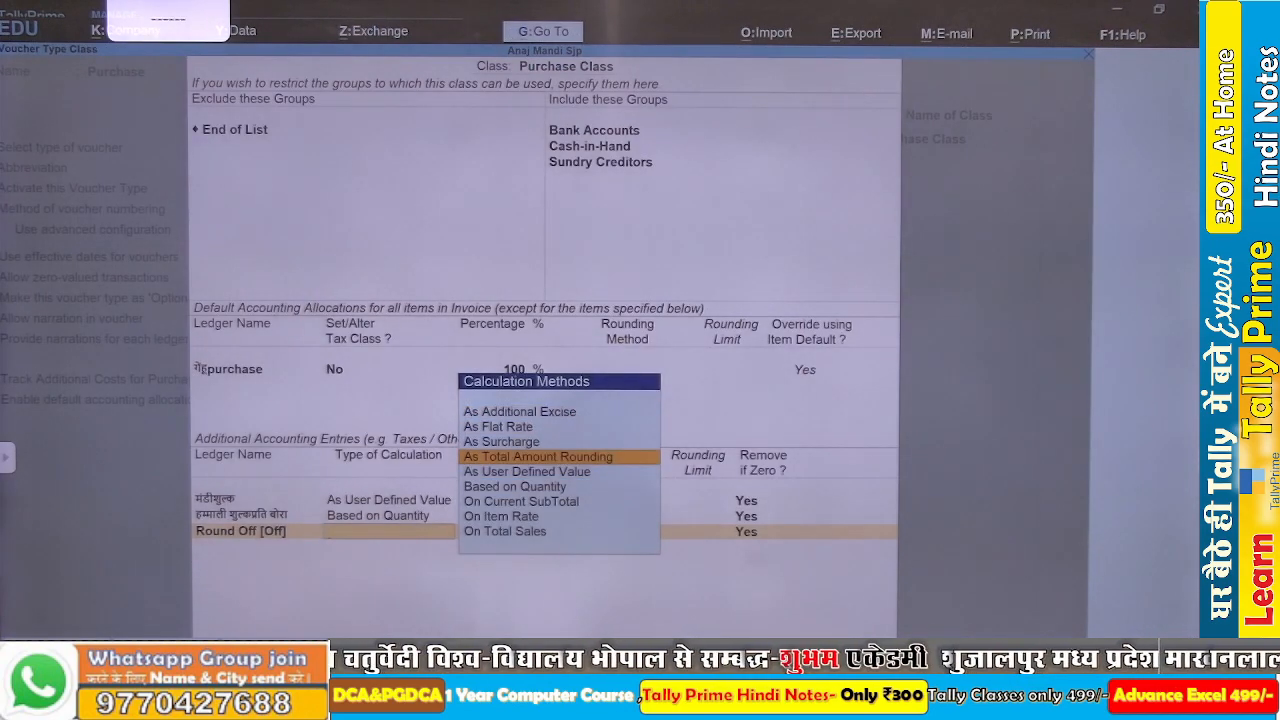
key("Return")
key("Down")
key("Down")
key("Return")
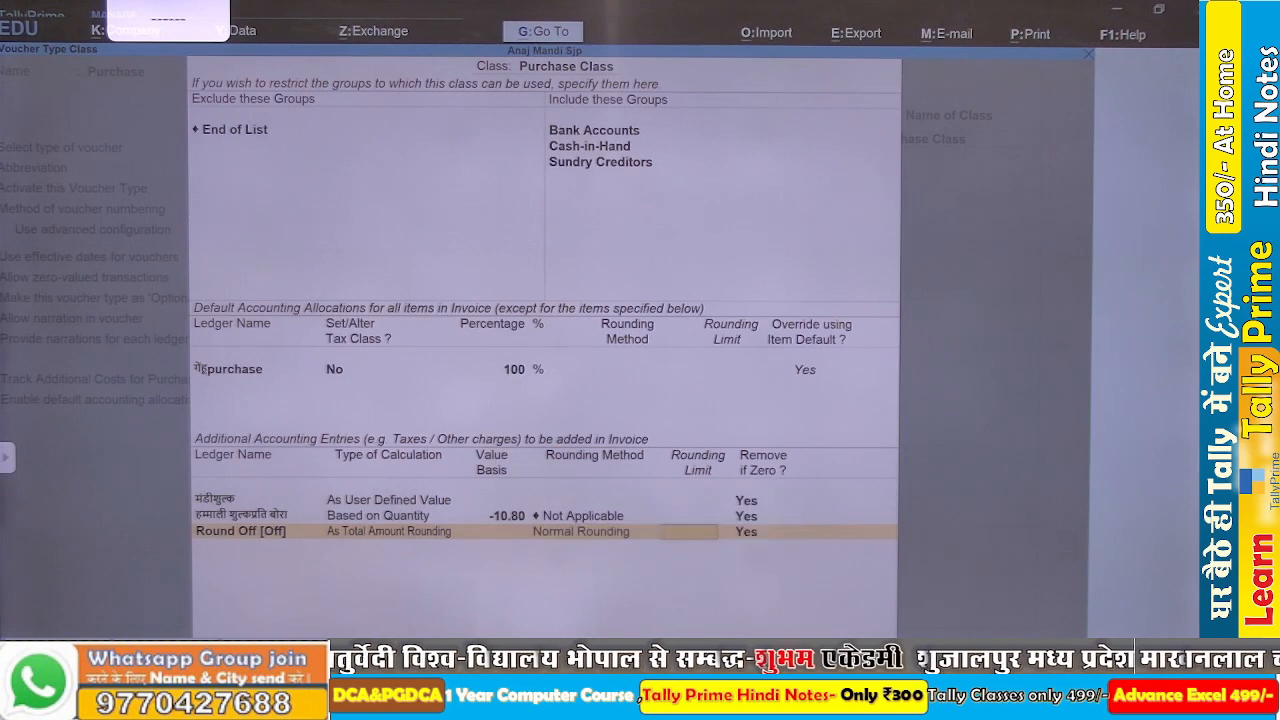
key("Return")
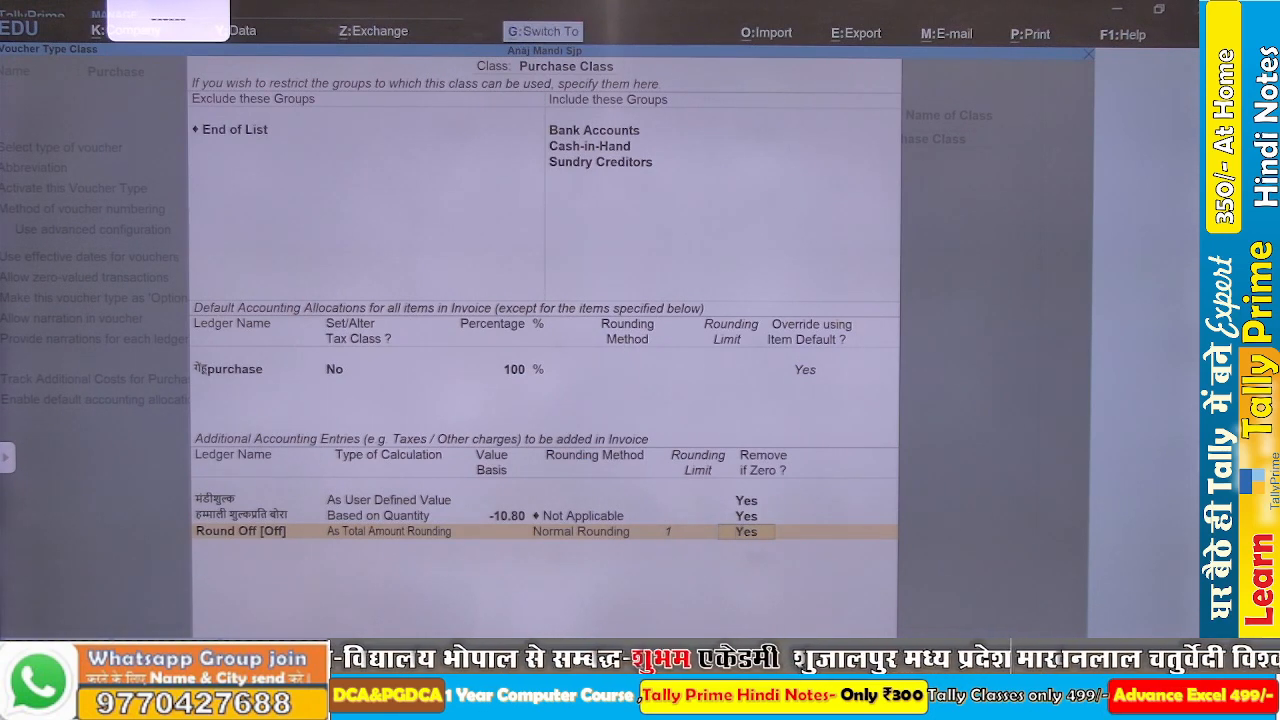
key("ctrl+a")
key("Return")
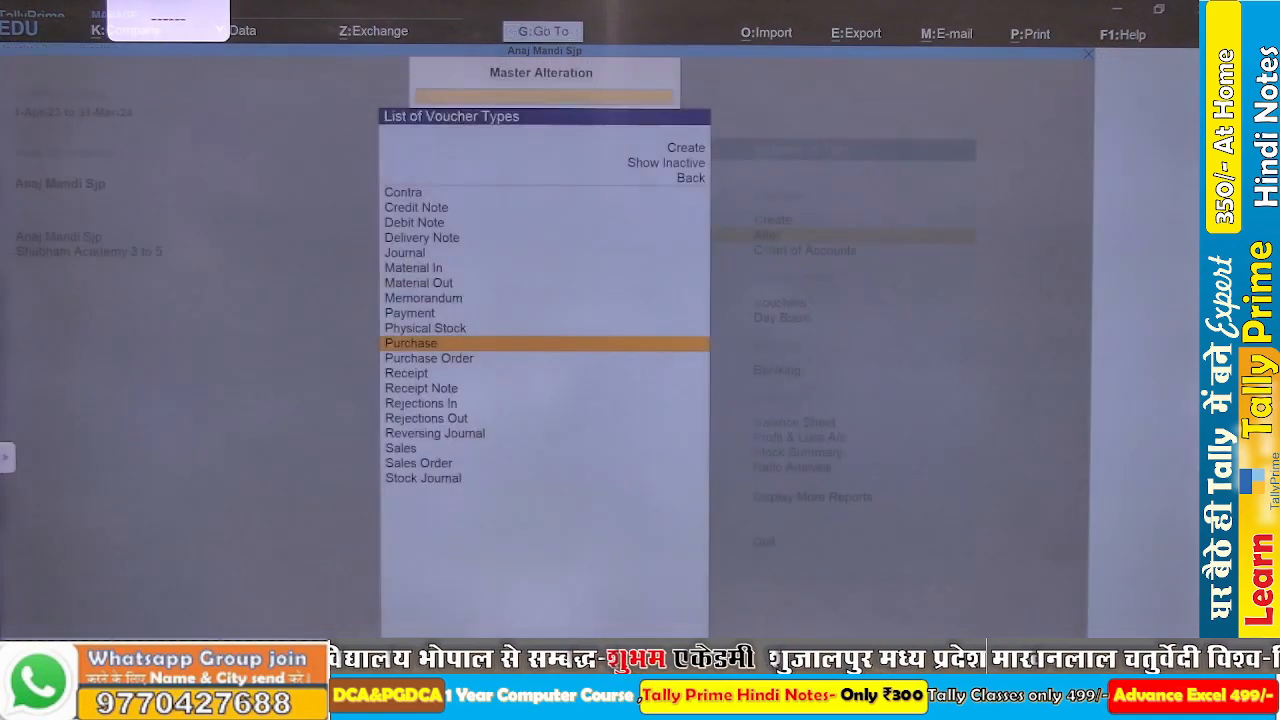
- Leave master alteration and open a new Purchase voucher using the Purchase Class voucher class
key("Escape")
key("Escape")
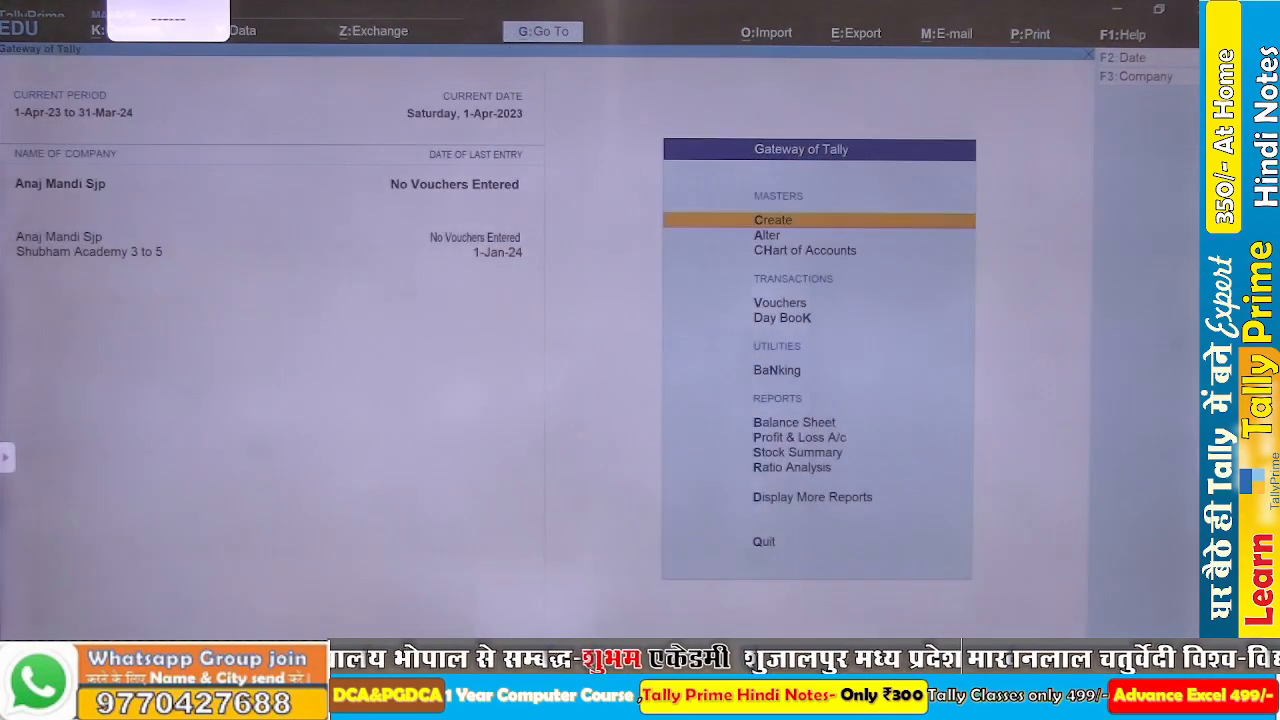
key("Escape")
key("Escape")
key("v")
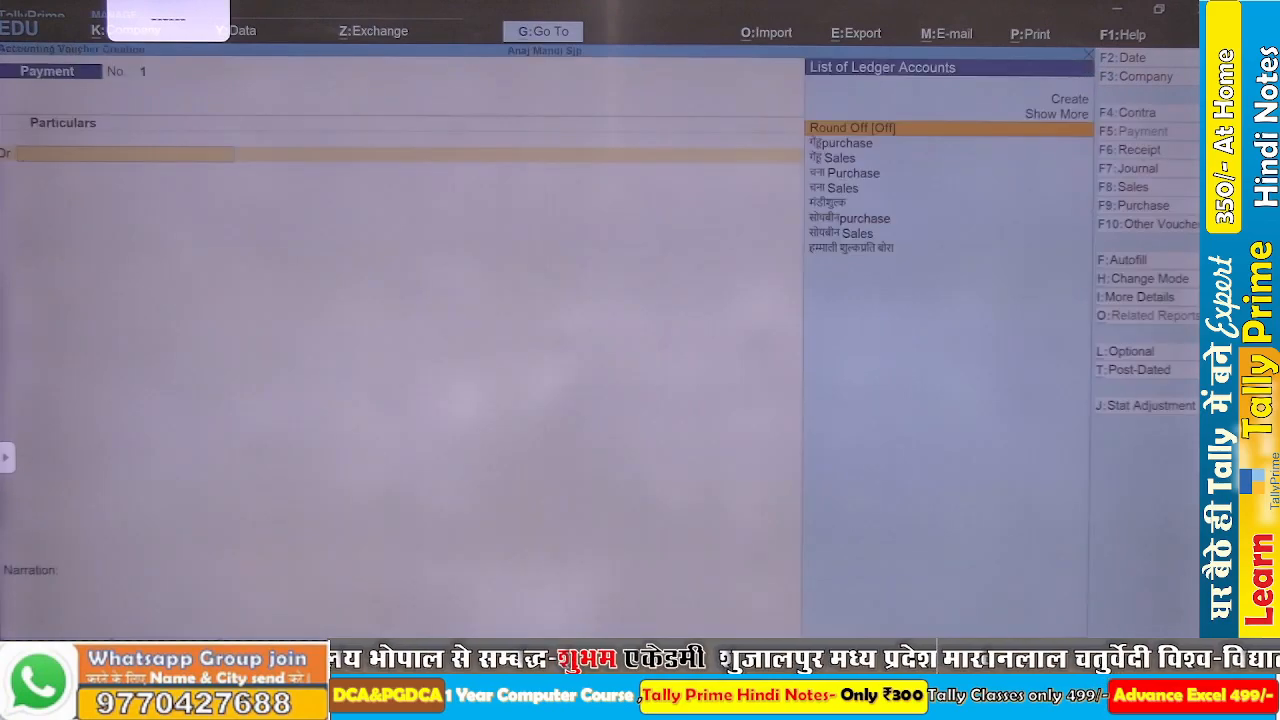
key("F9")
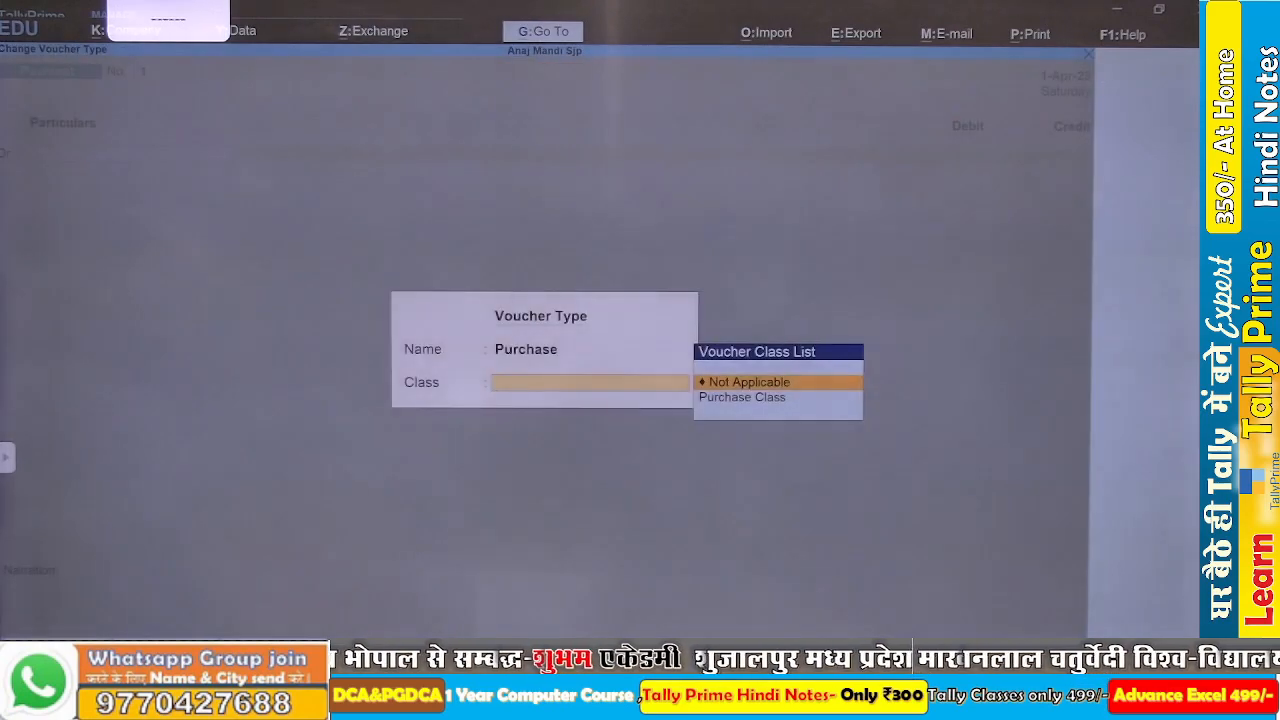
key("Down")
key("Return")
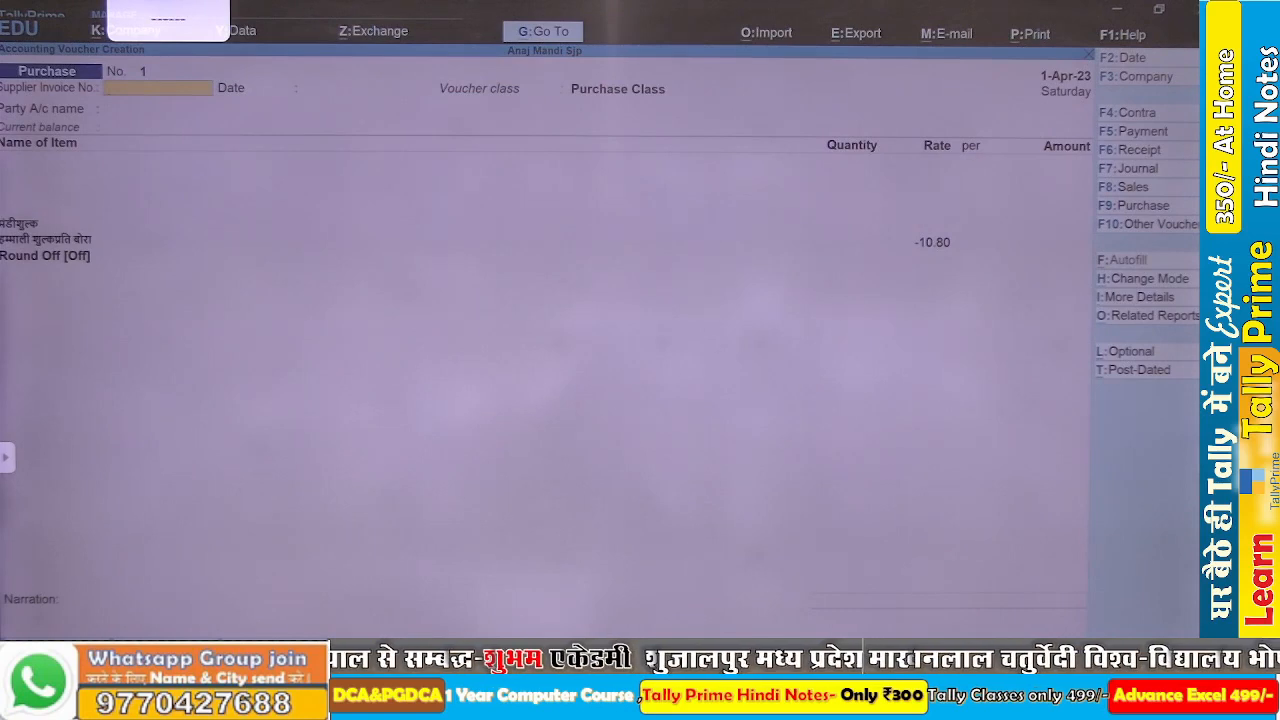
- Create a ledger for the supplier under Sundry Creditors with bill-by-bill balances kept at Yes, and use it as the voucher's party account
key("Return")
key("Return")
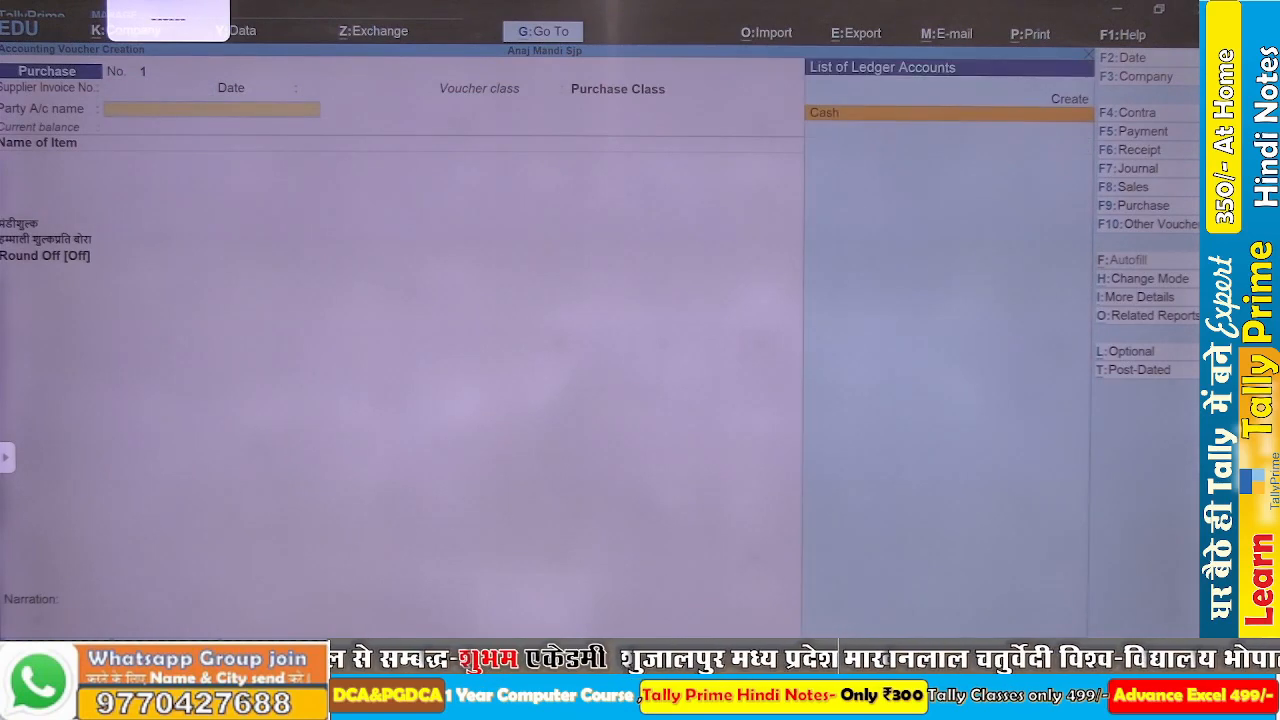
key("alt+c")
type("K")
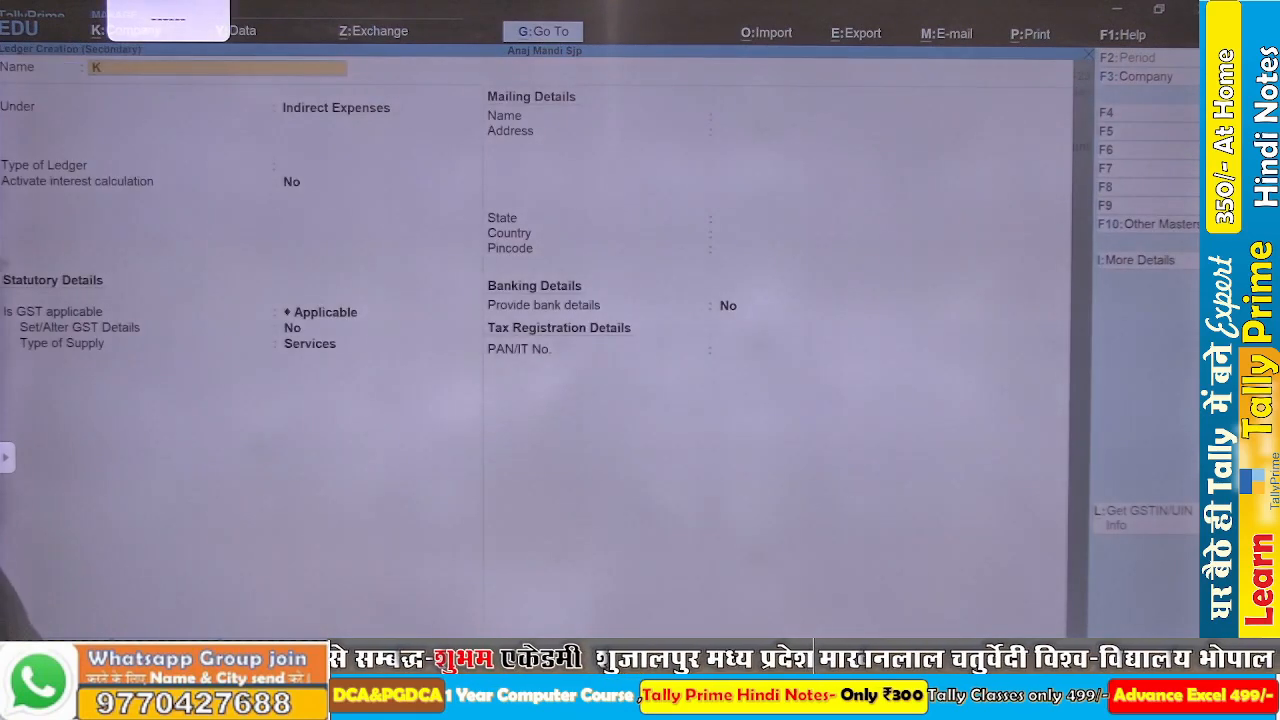
type("ishan")
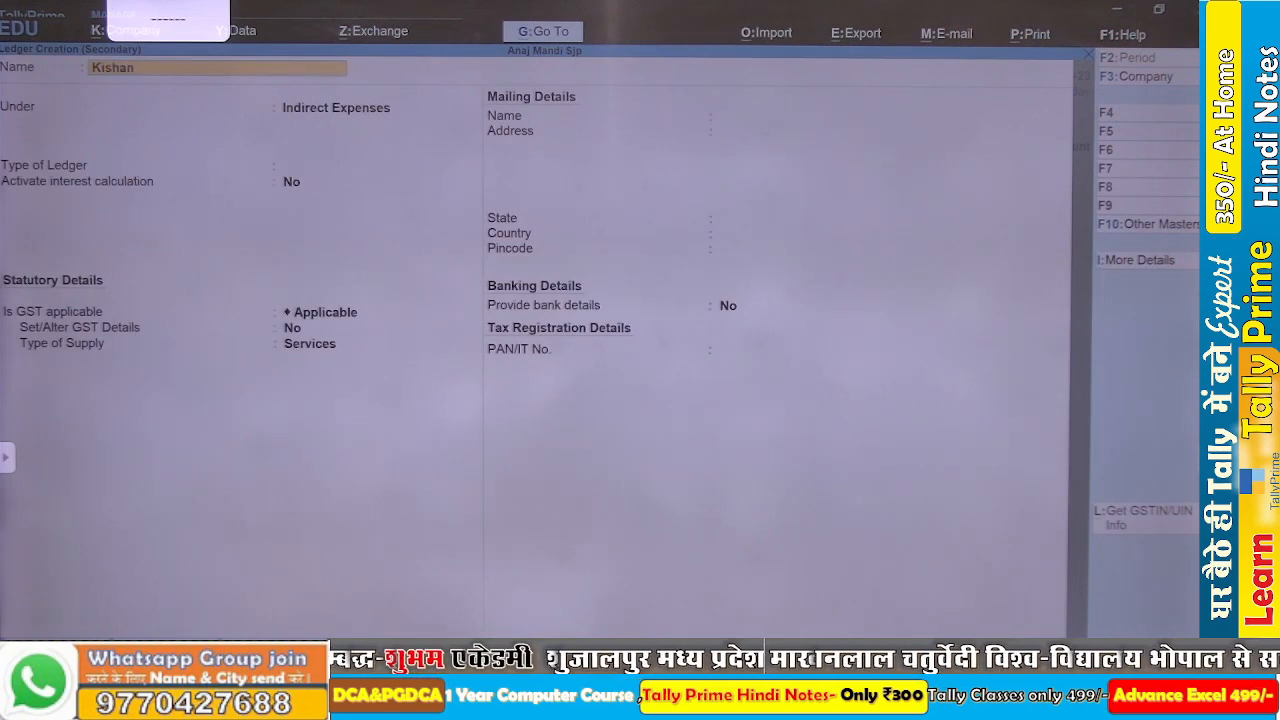
key("Return")
type("Su")
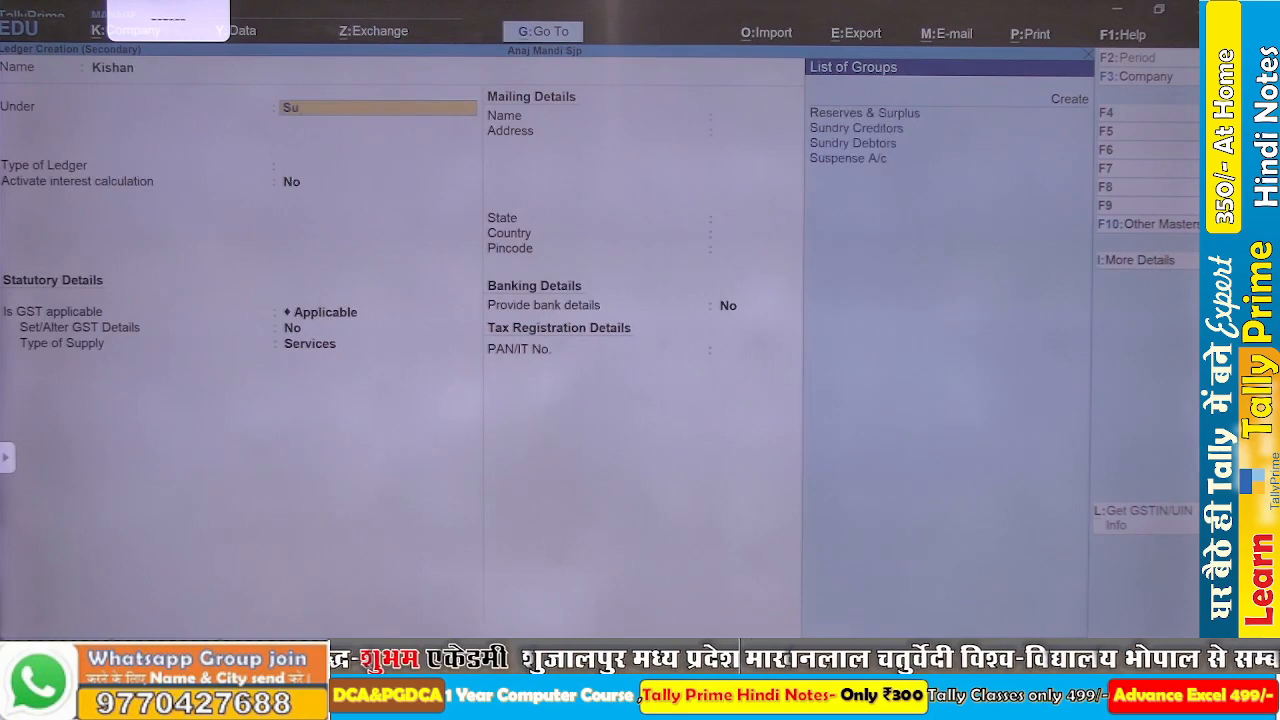
key("Return")
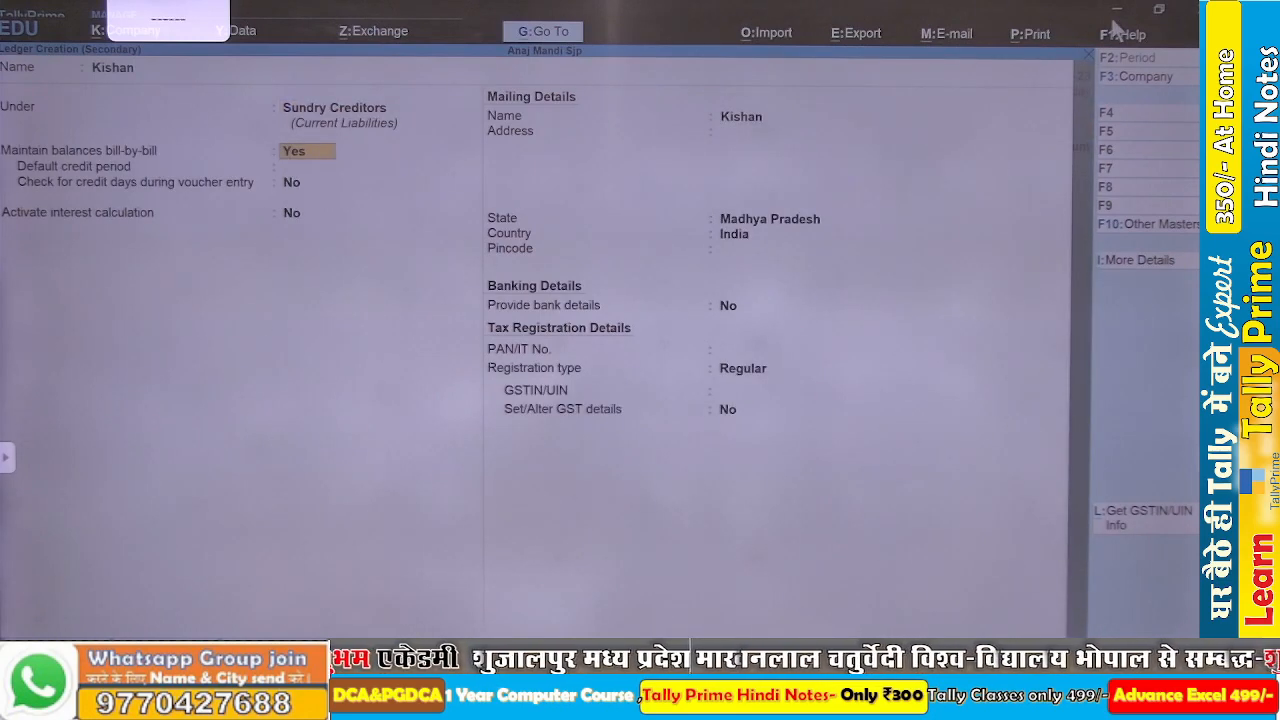
key("ctrl+a")
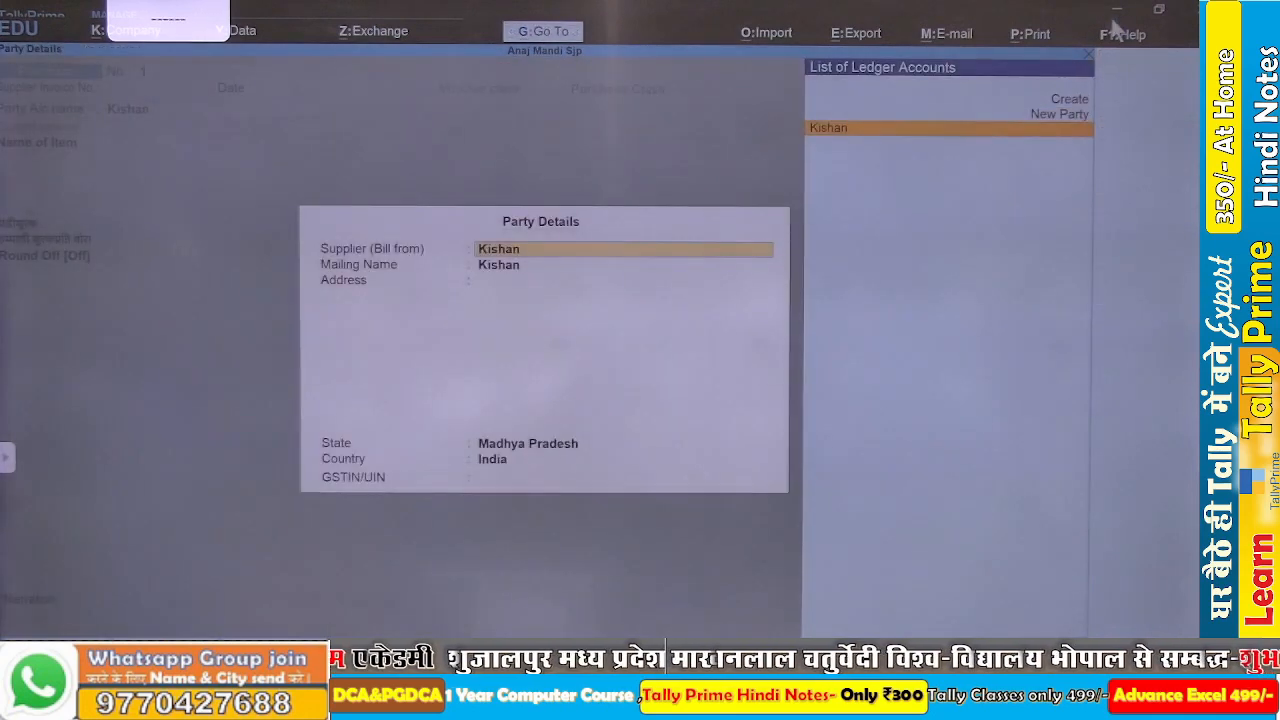
- Replace the mailing name in the party details with the seller's full name and accept the details, leaving address and GSTIN blank
key("Return")
key("BackSpace")
key("BackSpace")
key("BackSpace")
key("BackSpace")
key("BackSpace")
key("BackSpace")
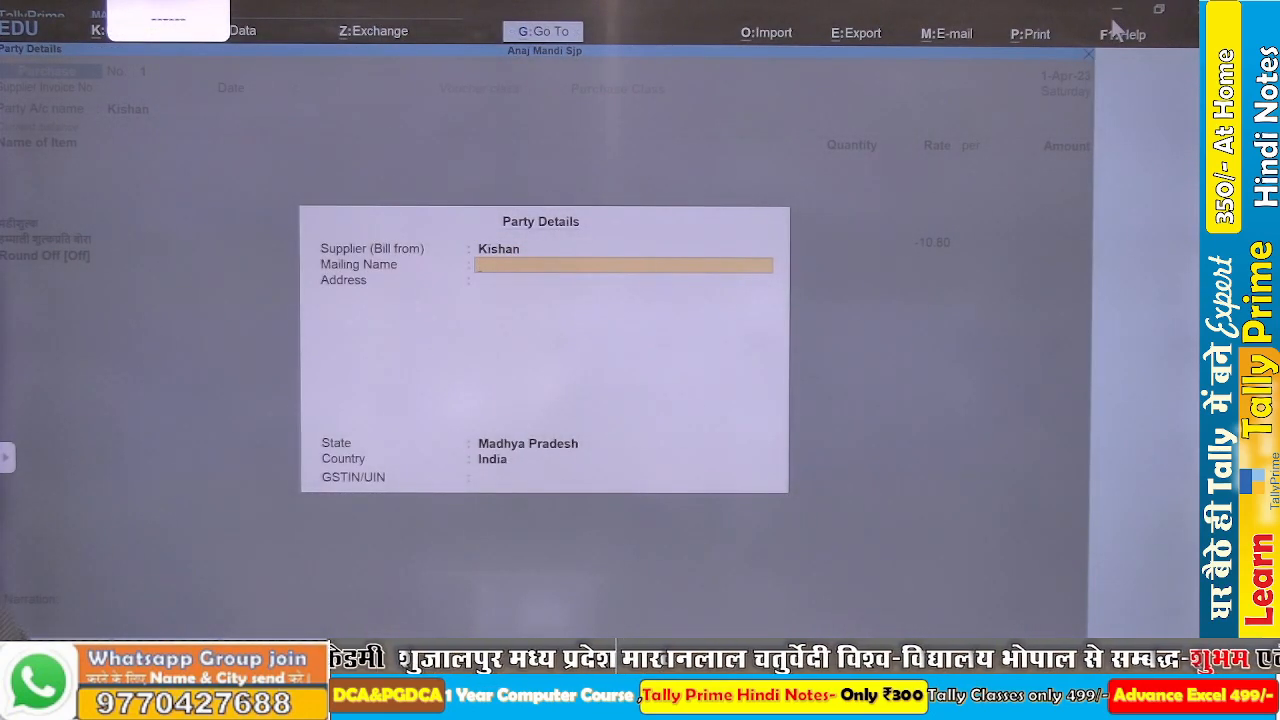
type("Rajesh")
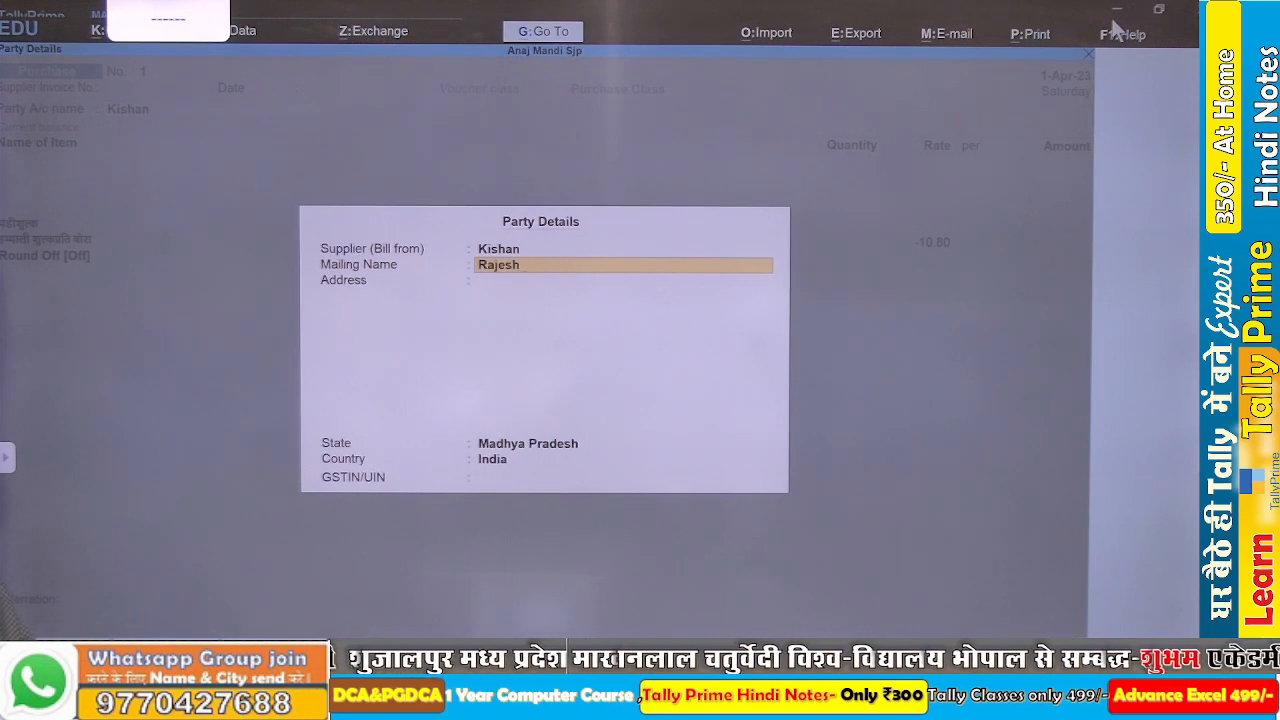
type(" Simrol")
key("Return")
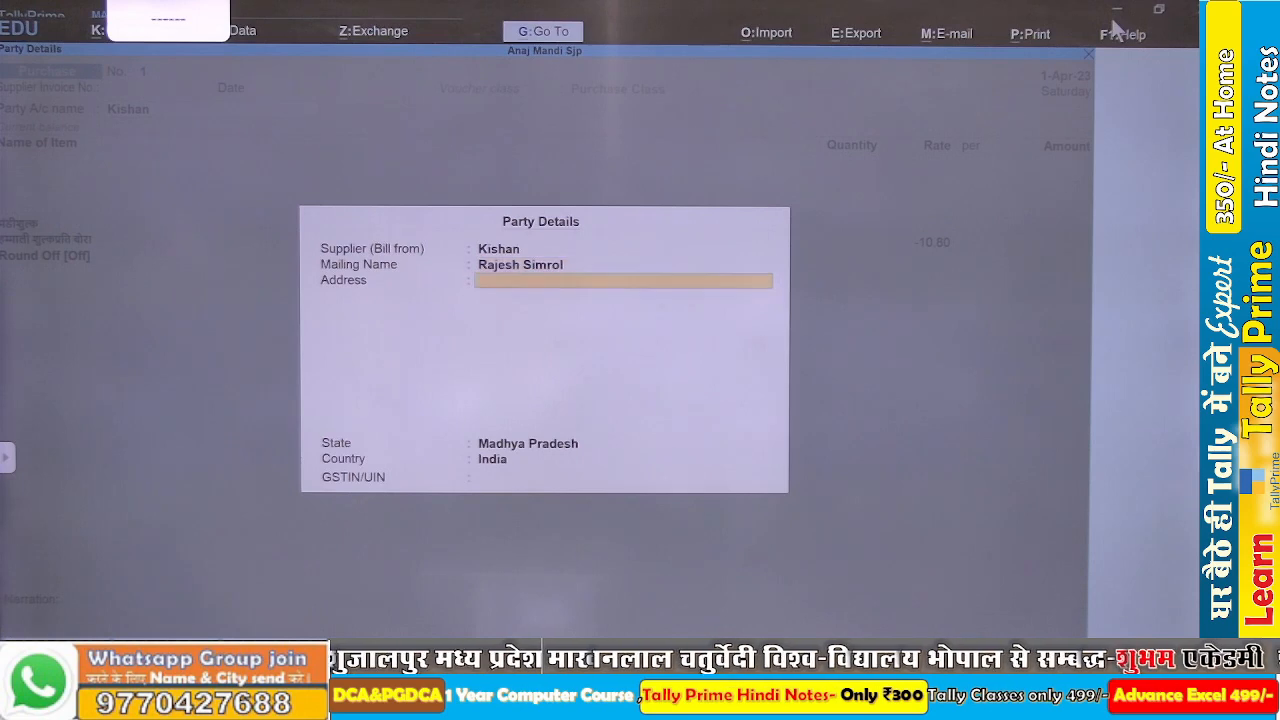
key("Return")
key("Return")
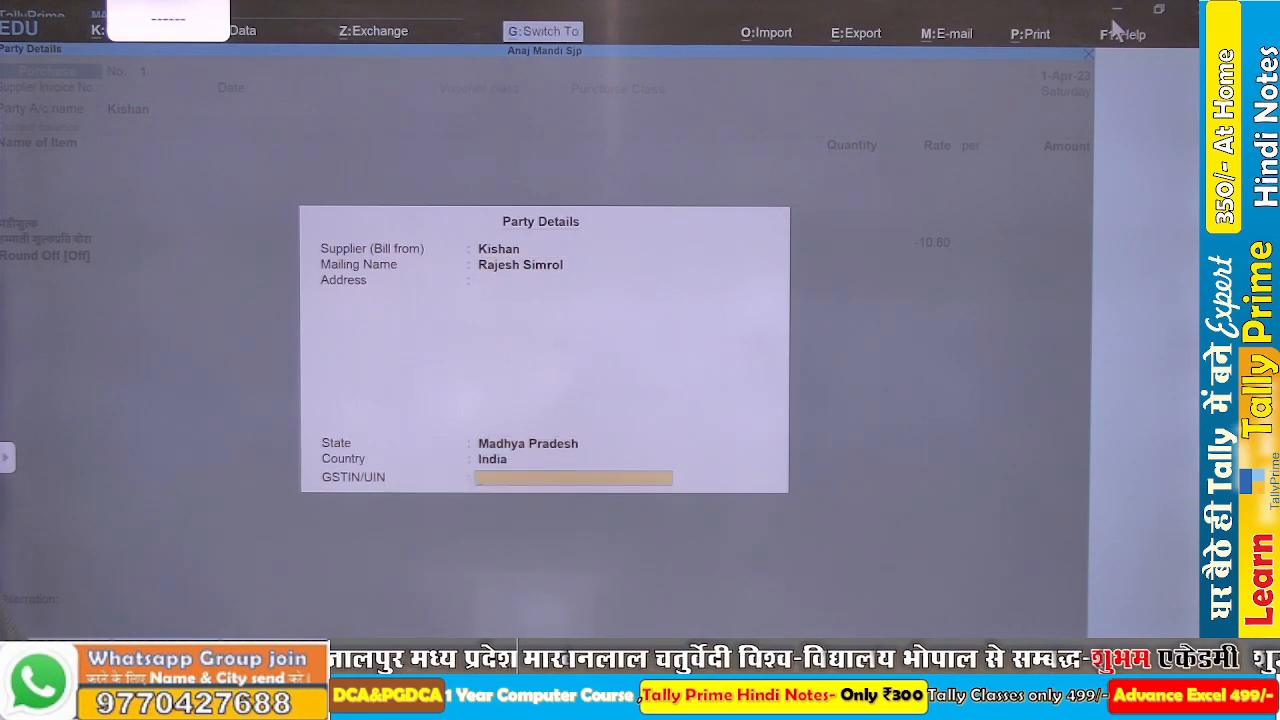
key("Return")
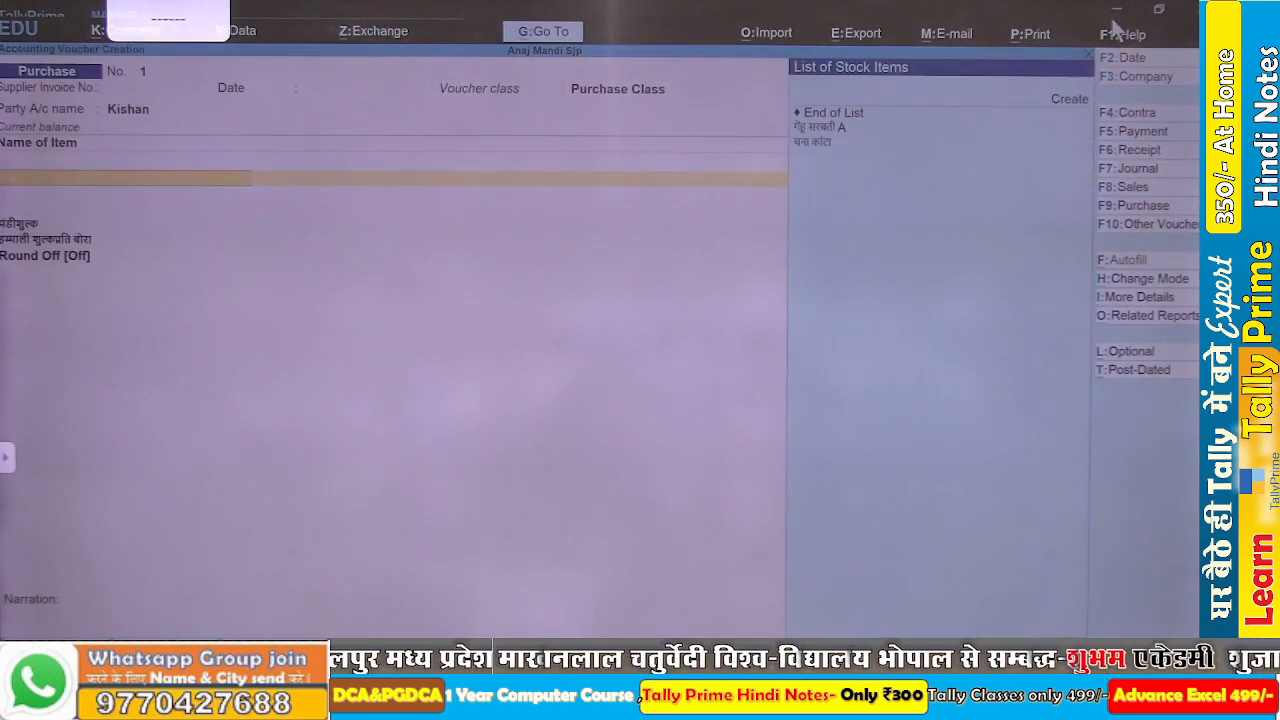
- Add the item गेंहू सरबती A with quantity 100.25 QTL (105-50.00 BAG) at a rate of 2,350 per QTL
key("Down")
key("Return")
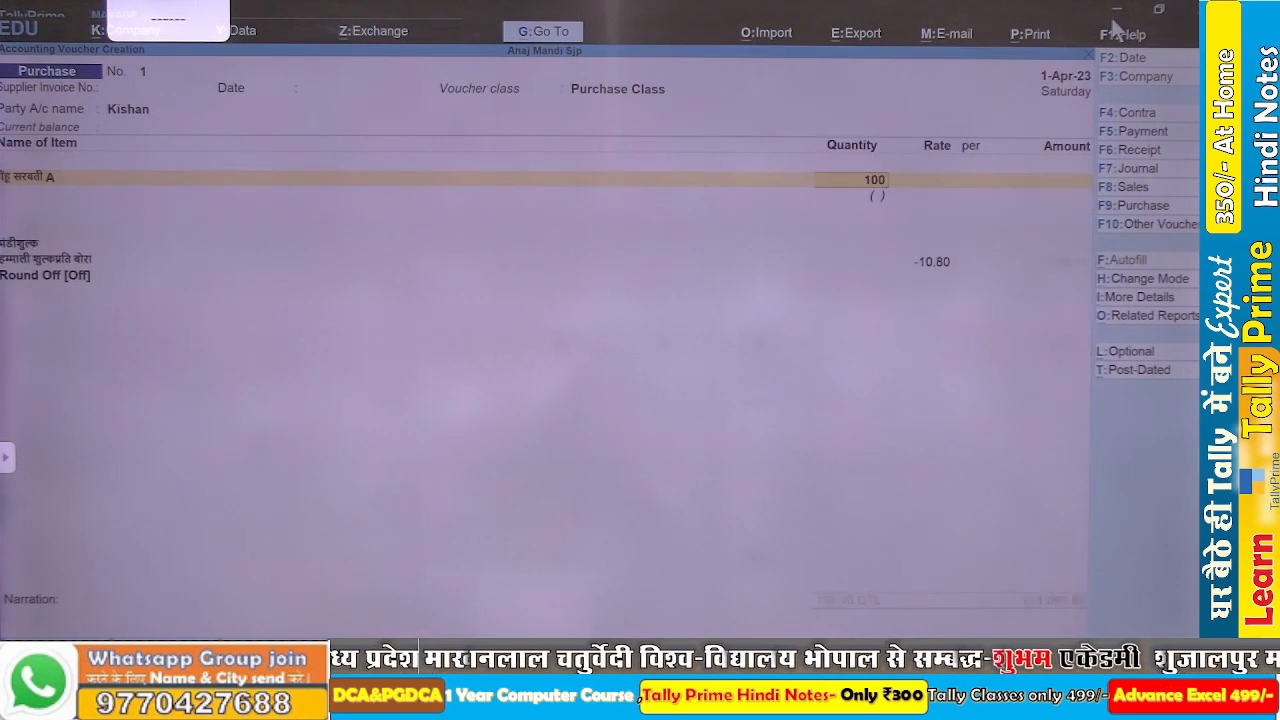
type("100")
key("Return")
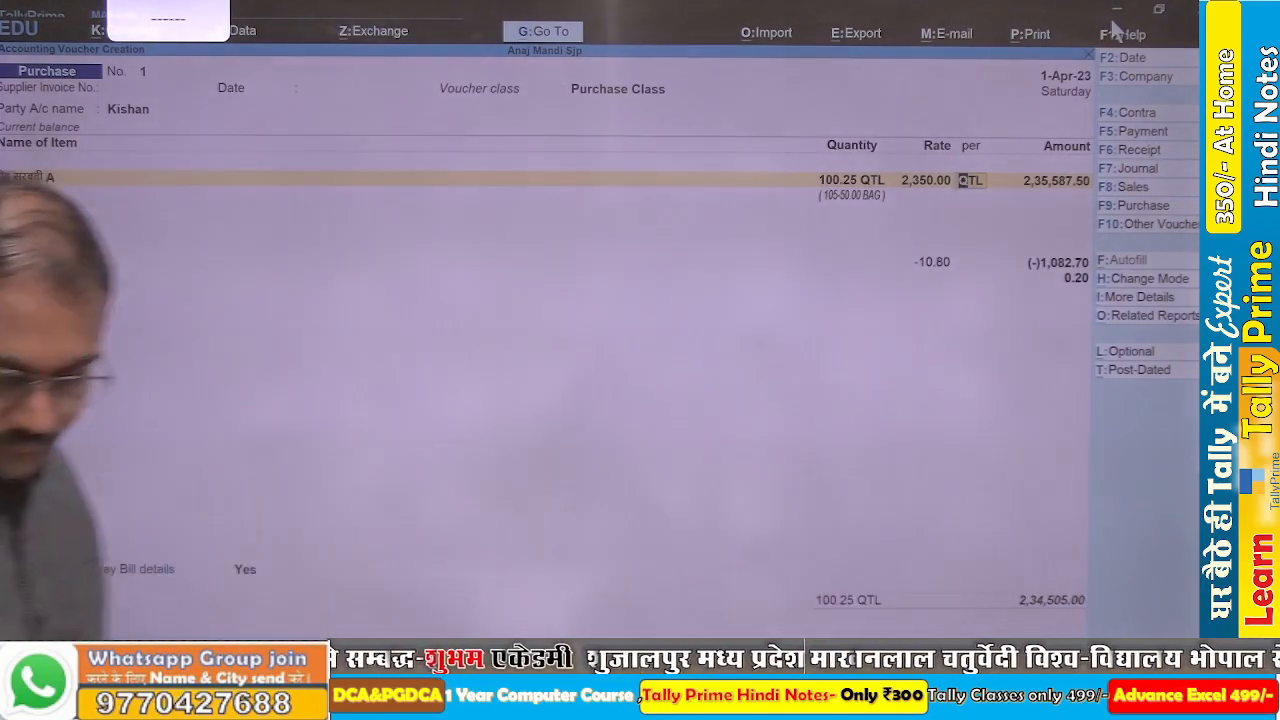
key("Return")
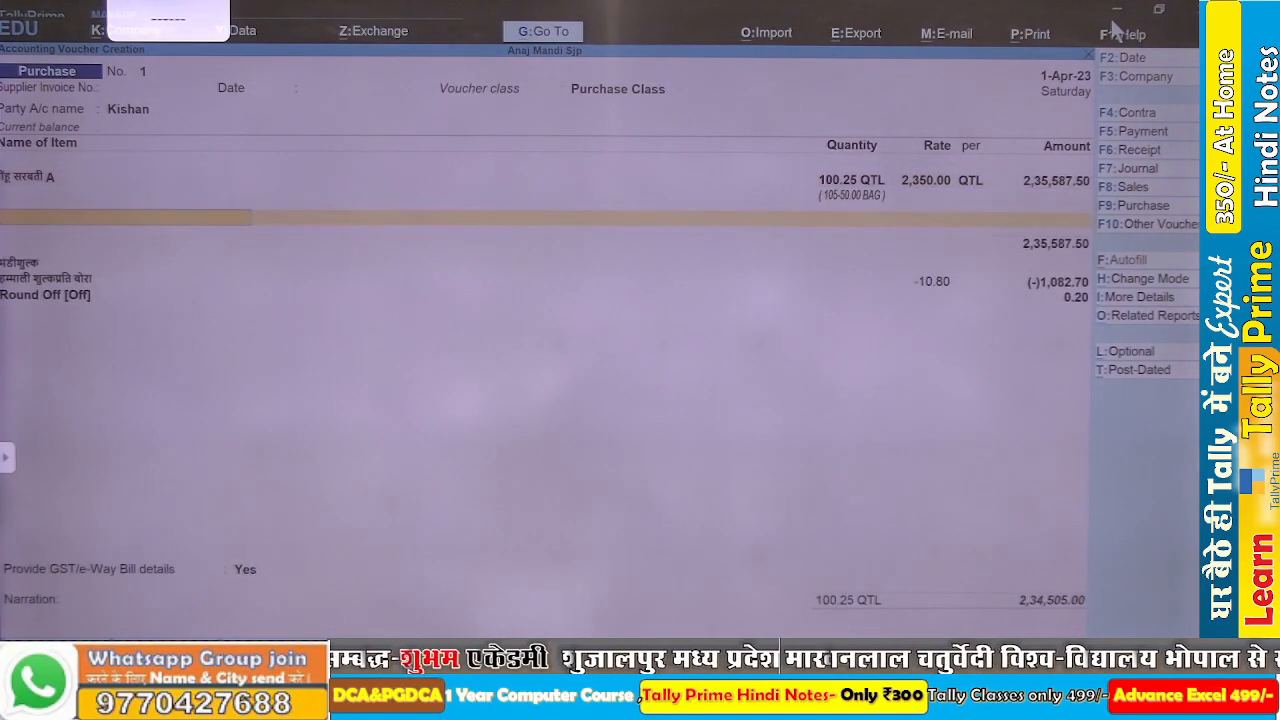
- Add the item चना कांटा on the second line with quantity 10.20 QTL (11-30.00 BAG)
key("space")
key("Down")
key("Down")
key("Down")
key("Down")
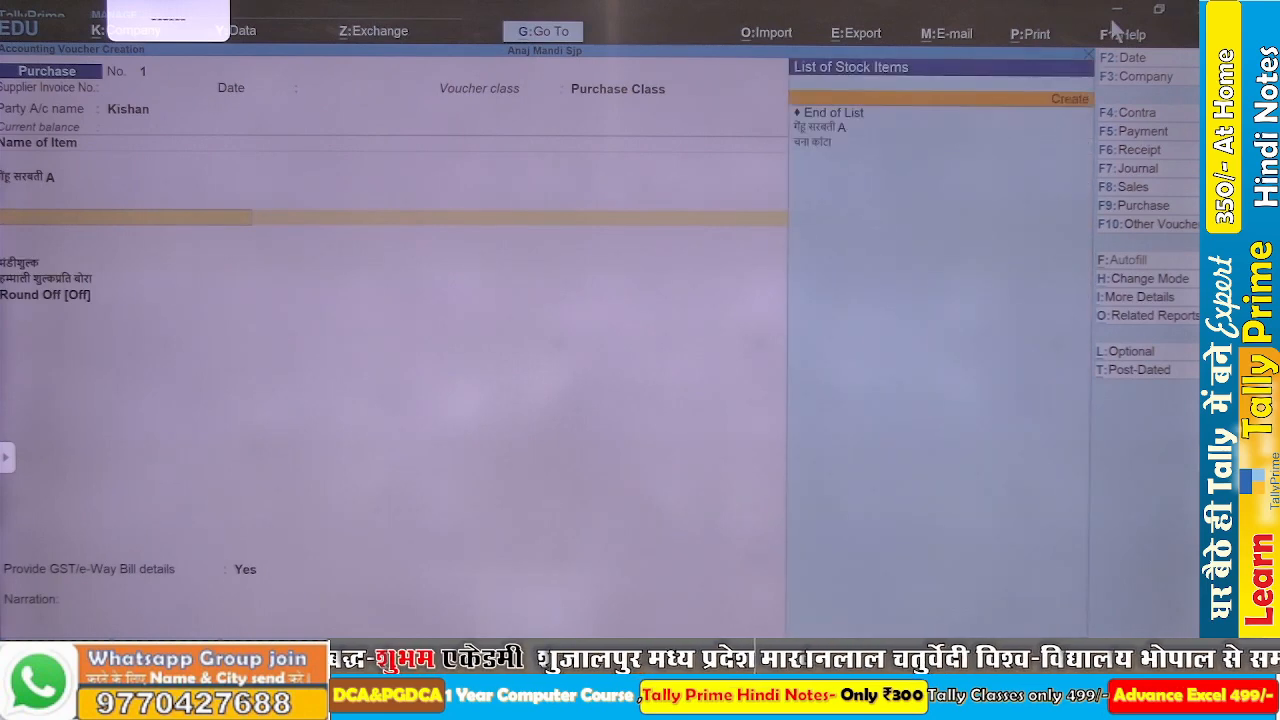
key("Return")
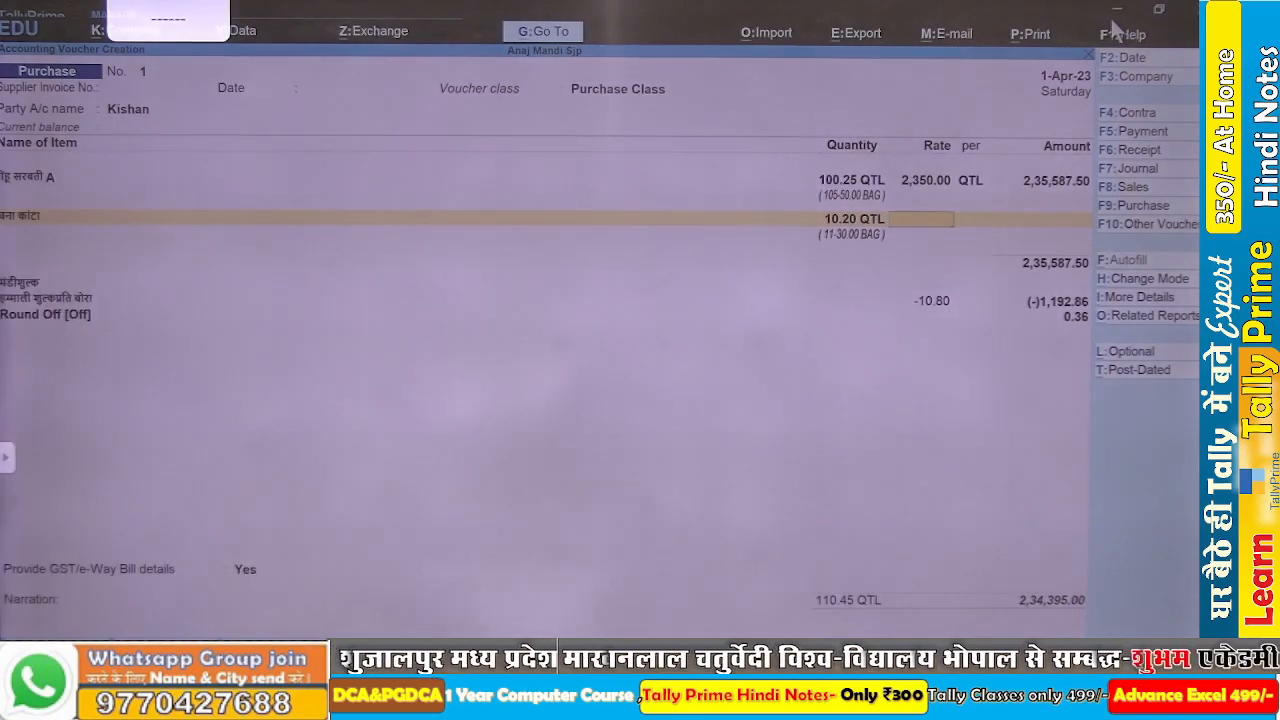
- Multiply 10.2 by 6200 in the Windows Calculator and return to the purchase voucher in TallyPrime
key("XF86Calculator")
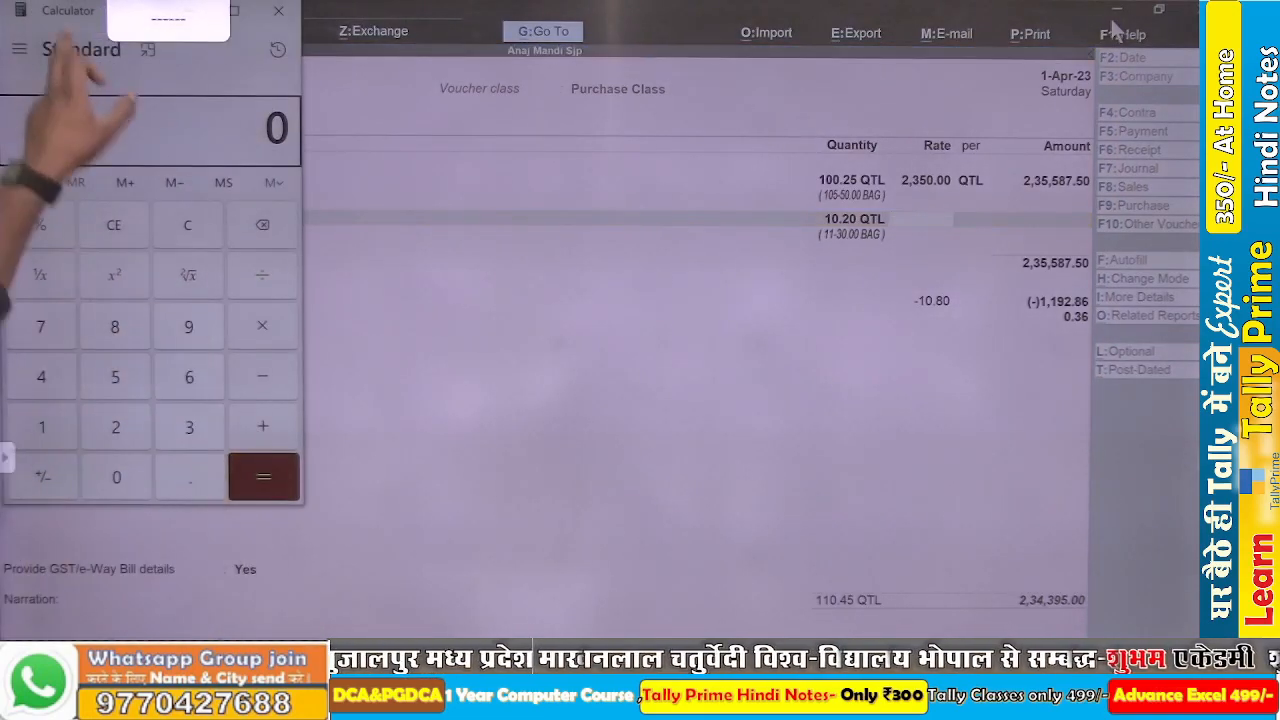
left_click_drag(100, 20, 185, 58)
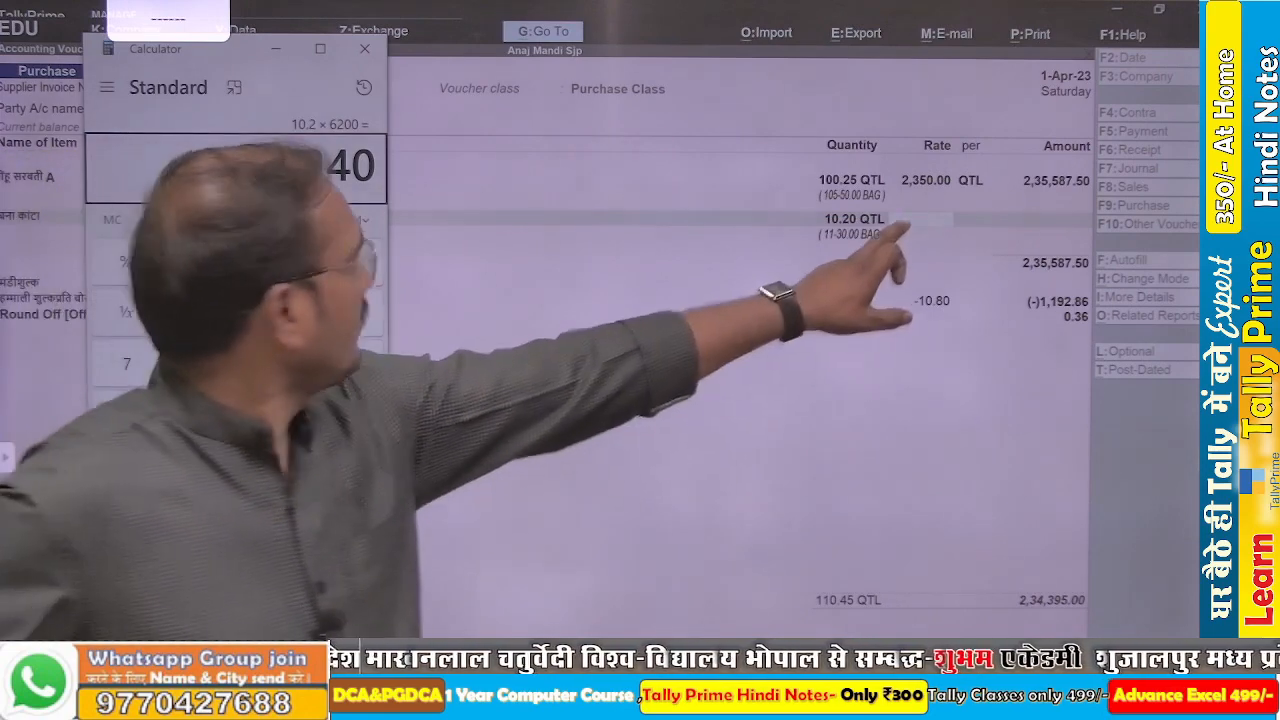
key("alt+Tab")
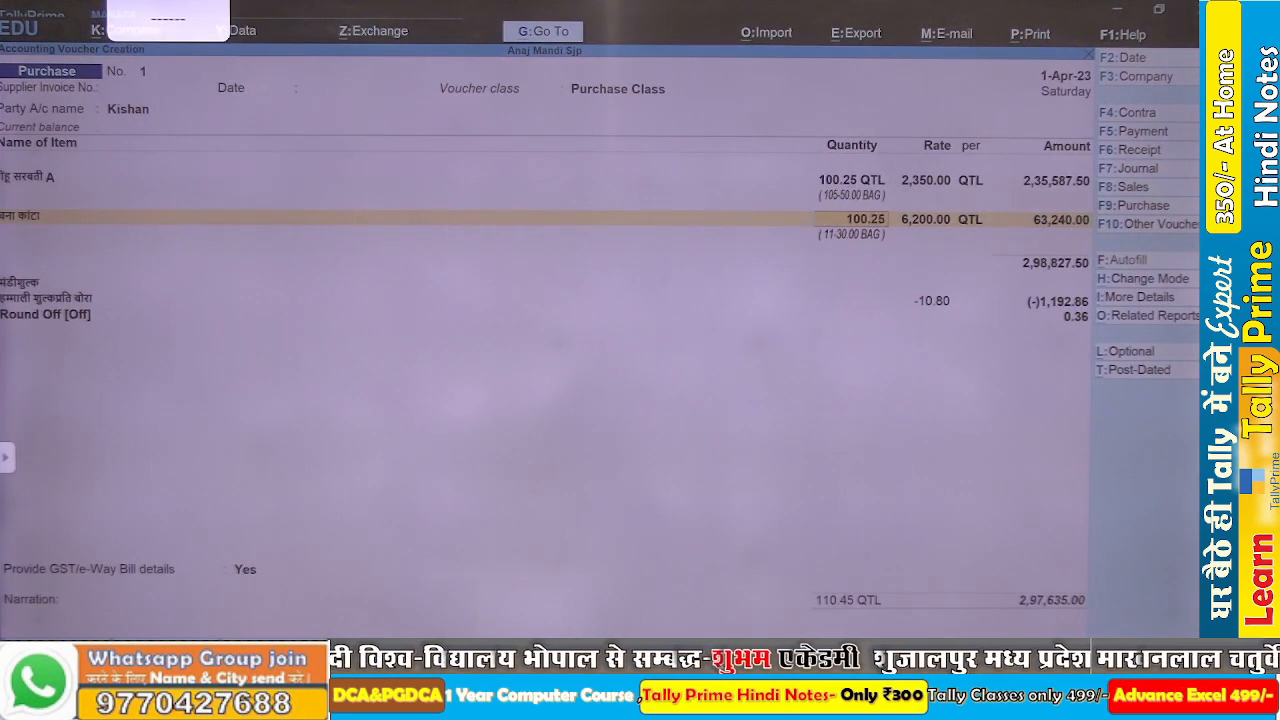
- Set the चना कांटा line to 100.25 QTL (111-35.00 BAG) at a rate of 6,200 per QTL and save the purchase voucher
key("Return")
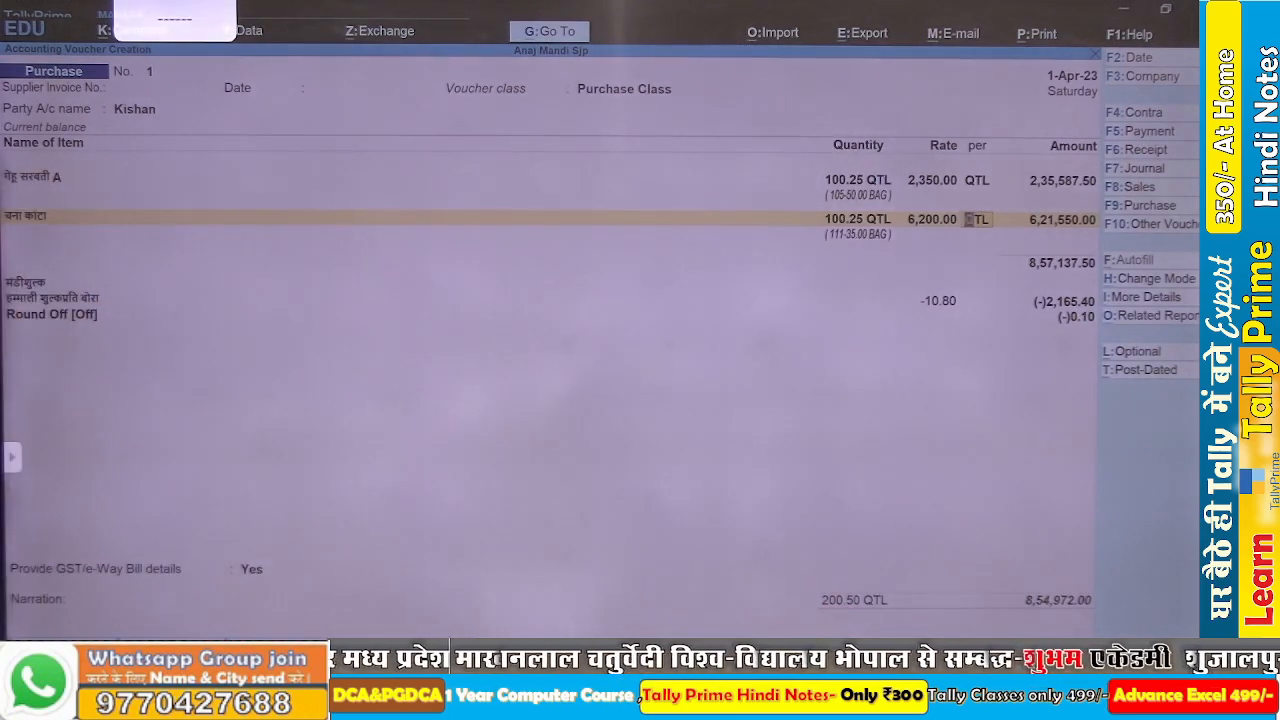
key("ctrl")
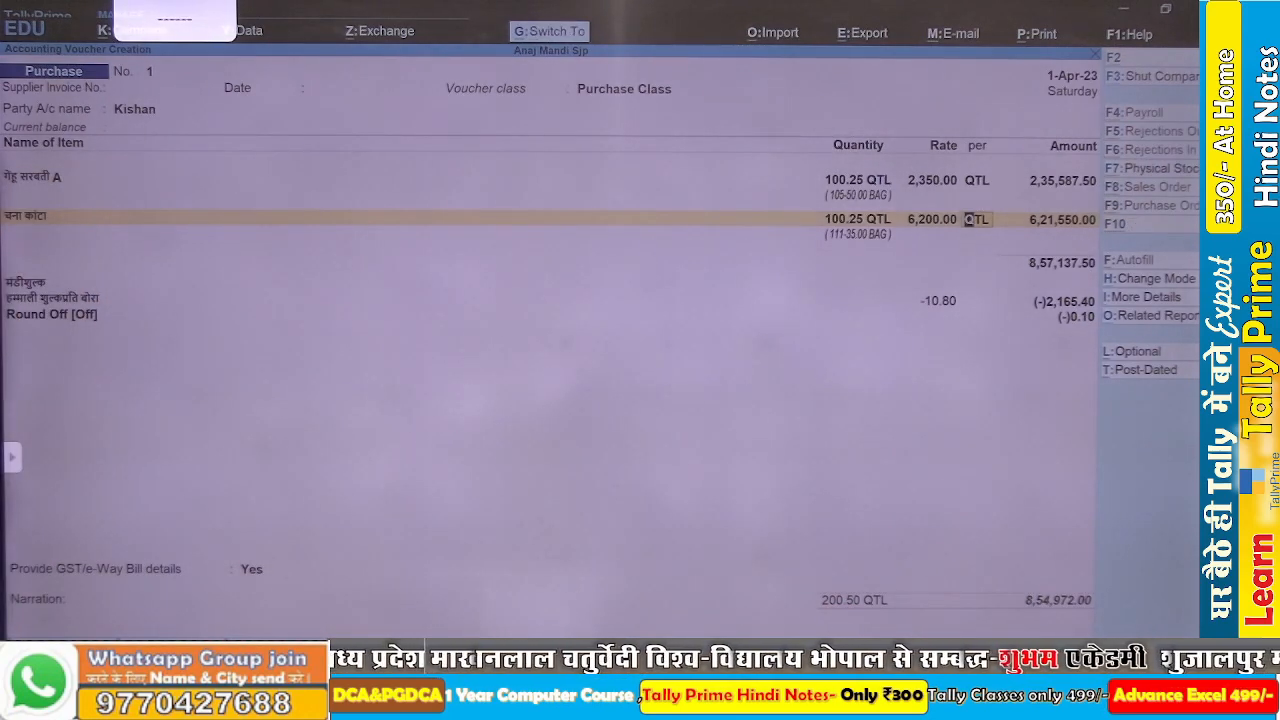
key("ctrl+a")
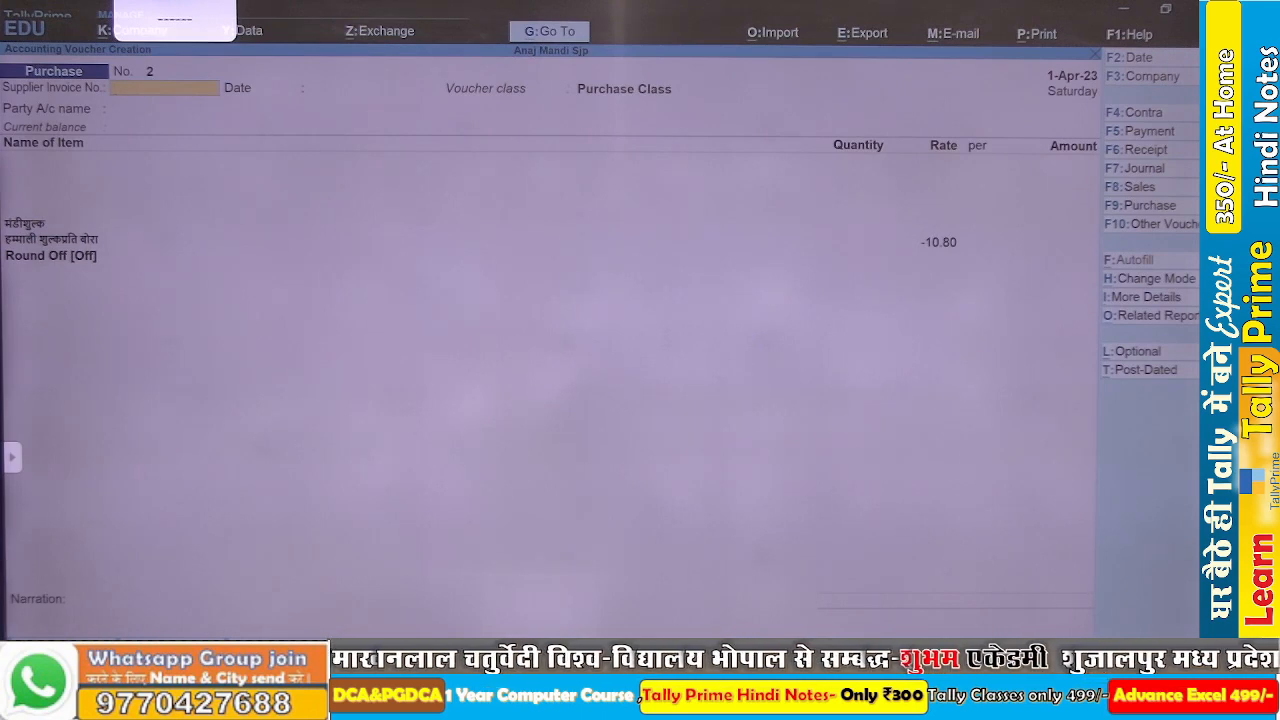
- Create the ledger Raj Treaders under Sundry Creditors as the party of the new purchase voucher and accept its party details
key("Return")
key("Return")
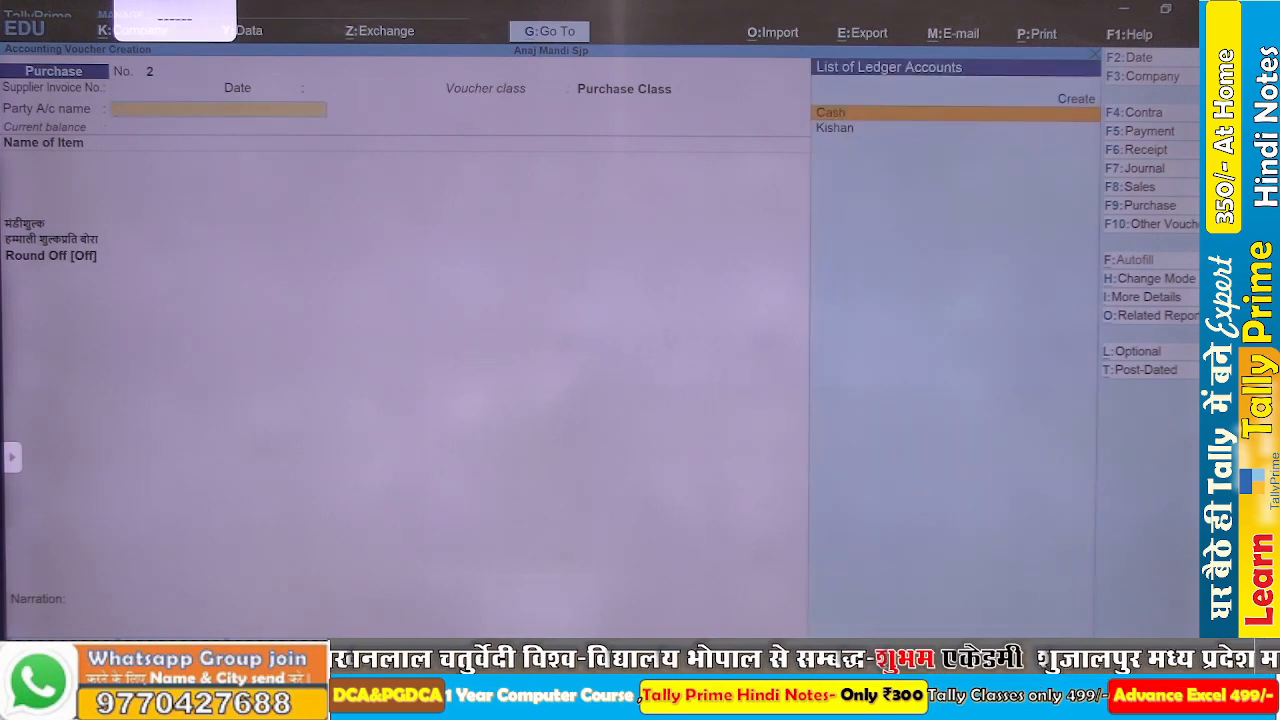
key("alt+c")
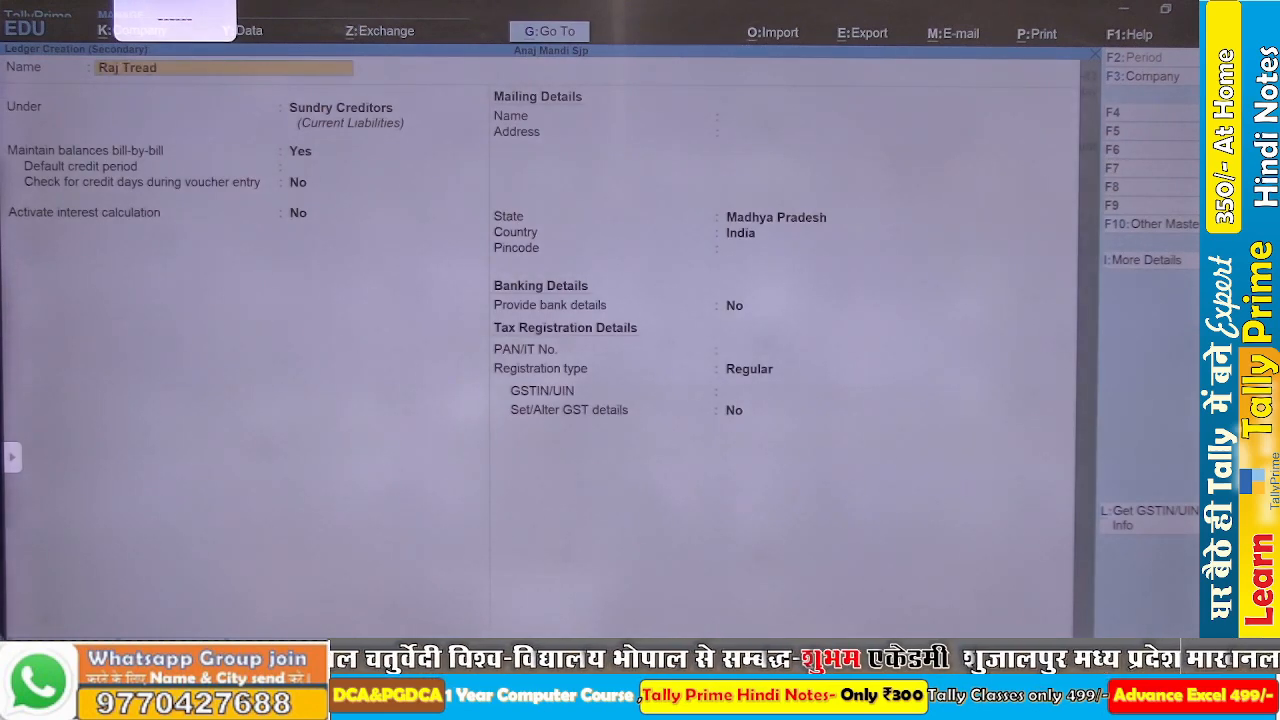
key("Return")
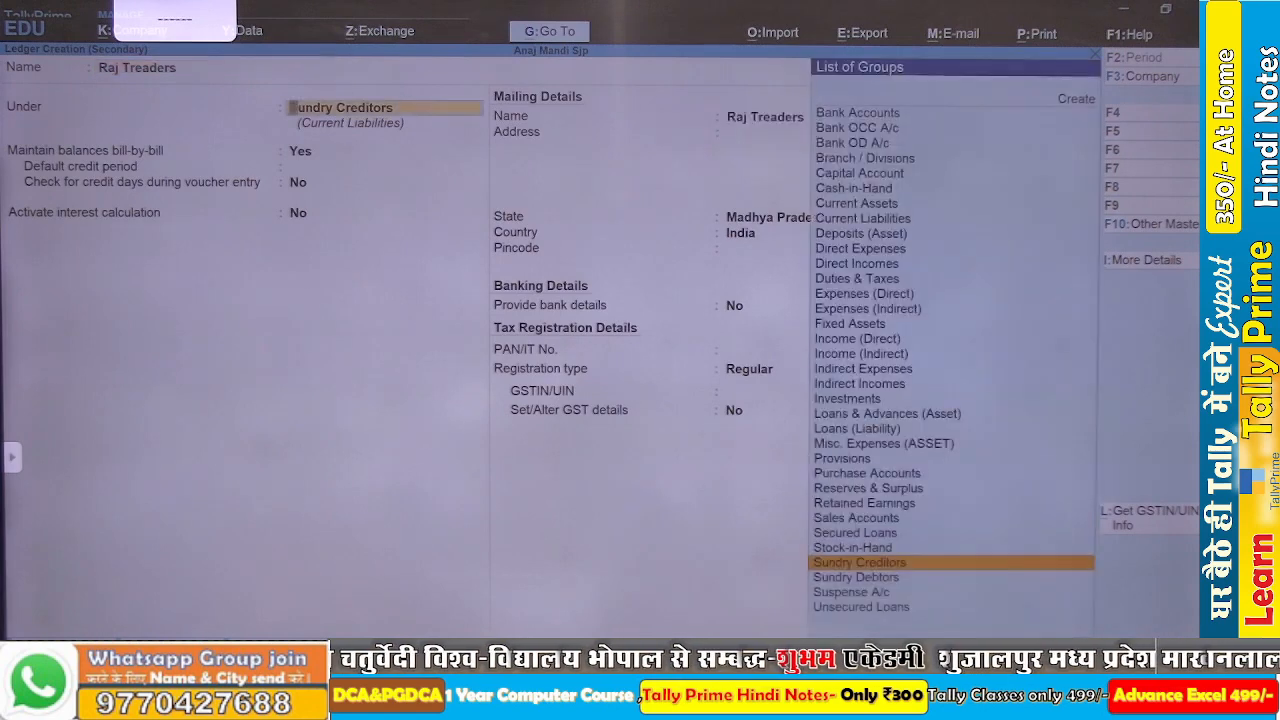
key("ctrl+a")
key("Return")
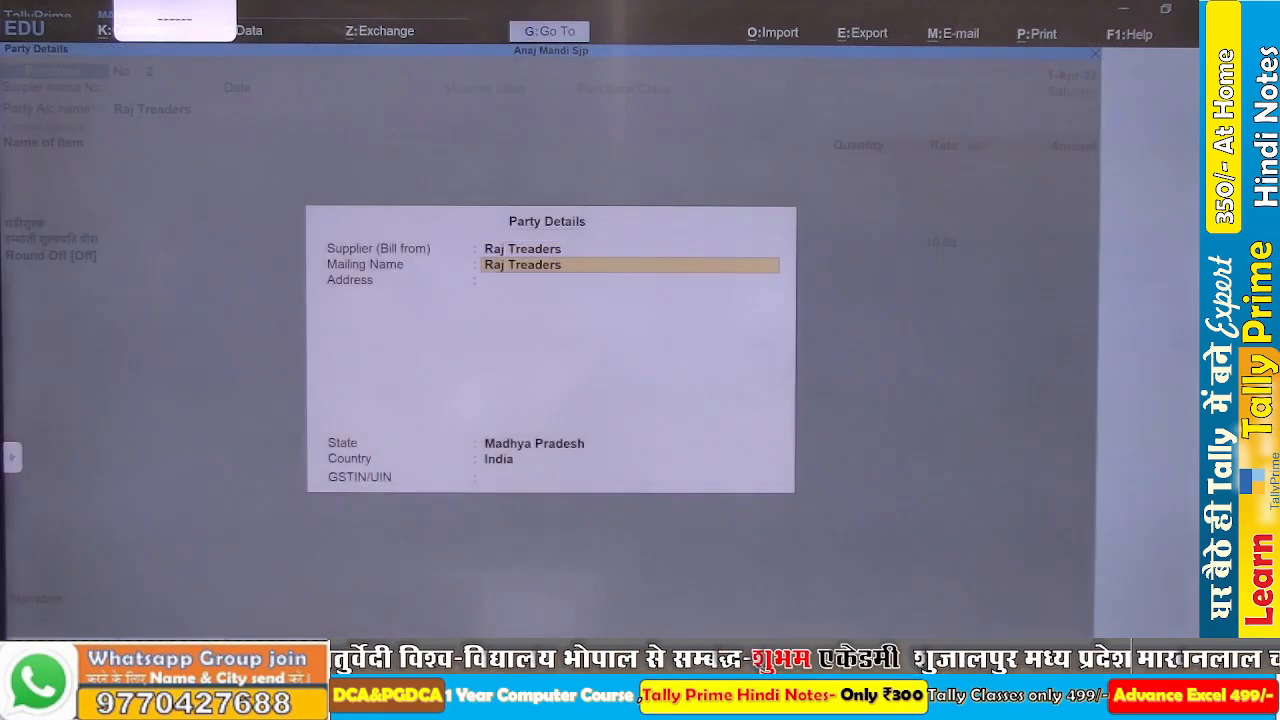
key("ctrl+a")
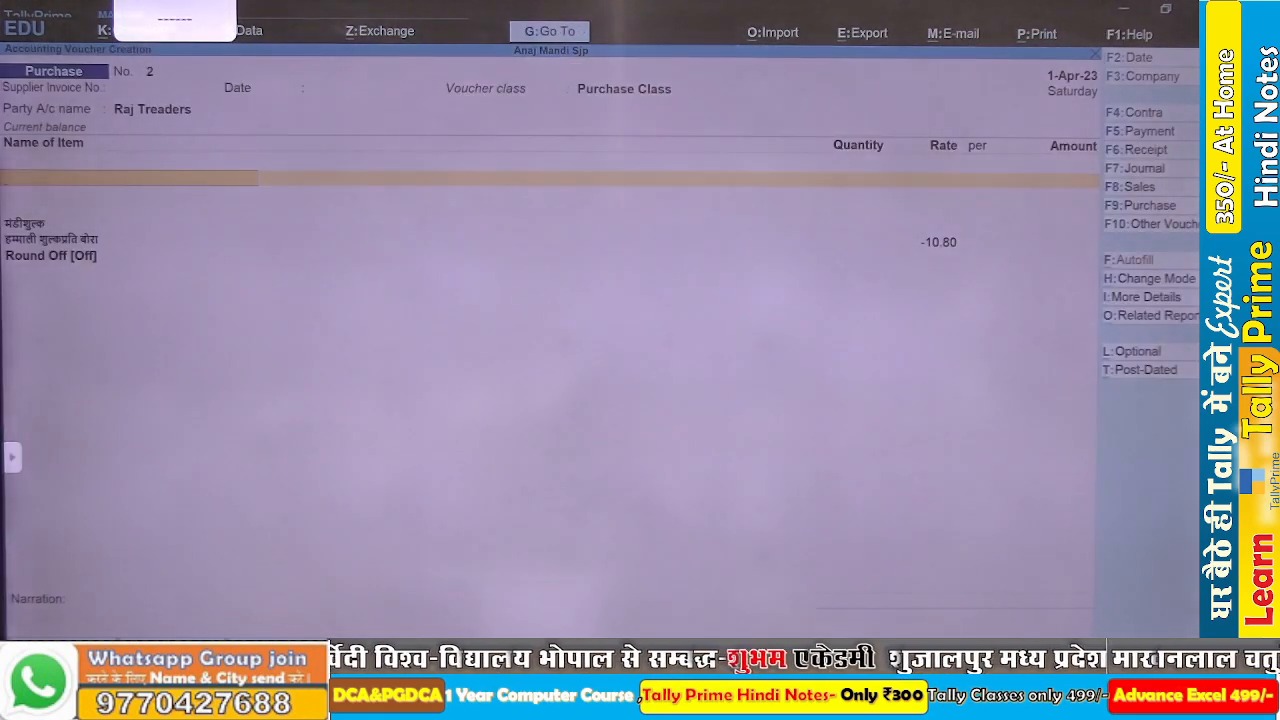
- Add the item चना कांटा with quantity 200.00 QTL (222-20.00 BAG) at a rate of 6,150 per QTL
key("Down")
key("Down")
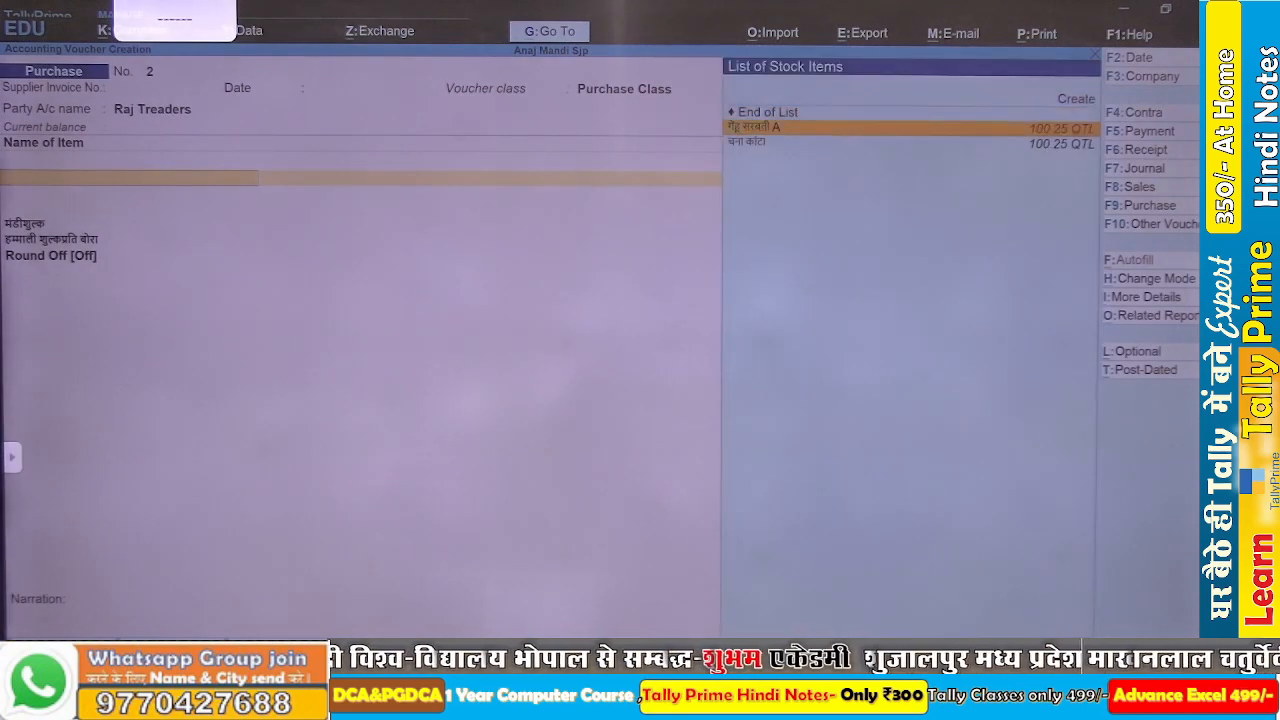
key("Return")
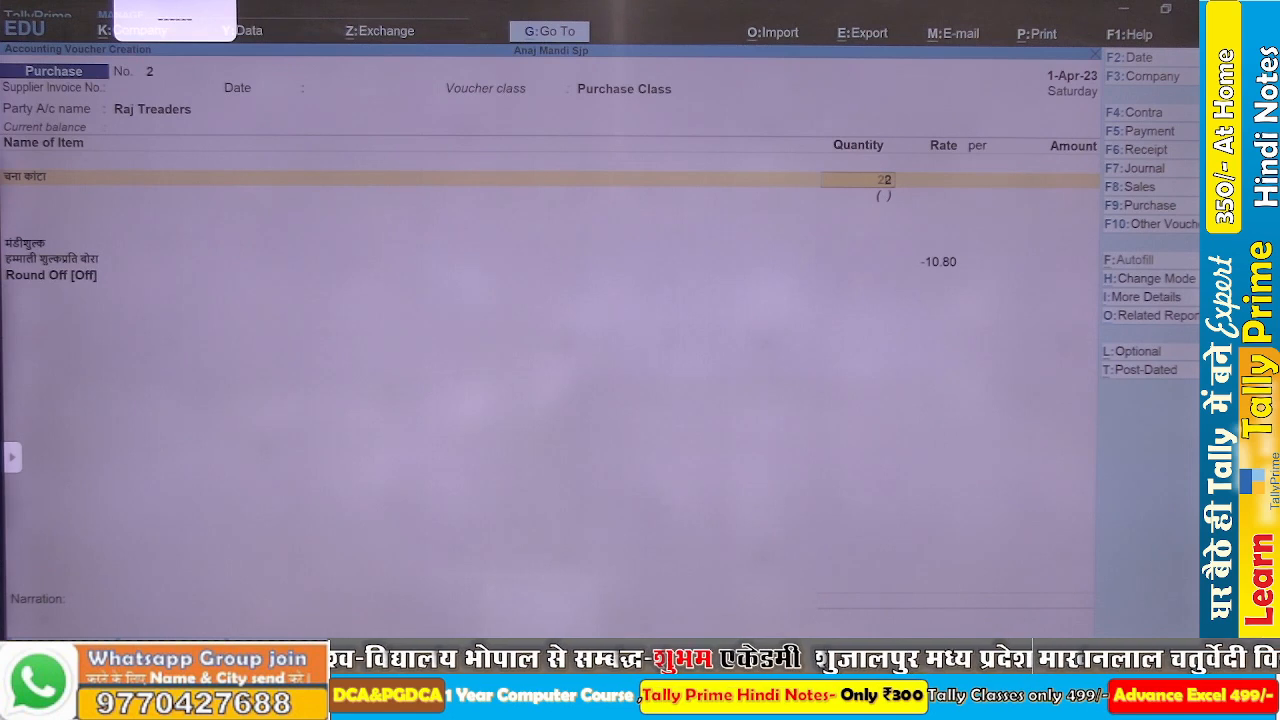
key("Return")
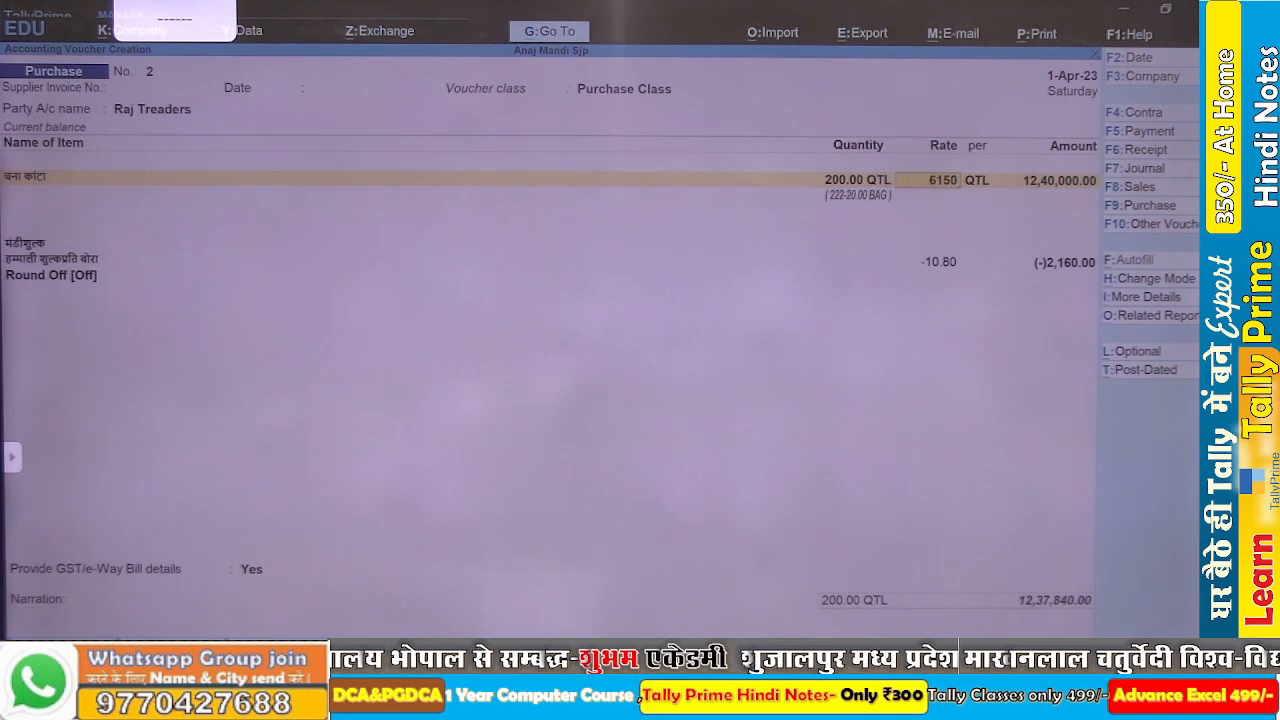
key("Return")
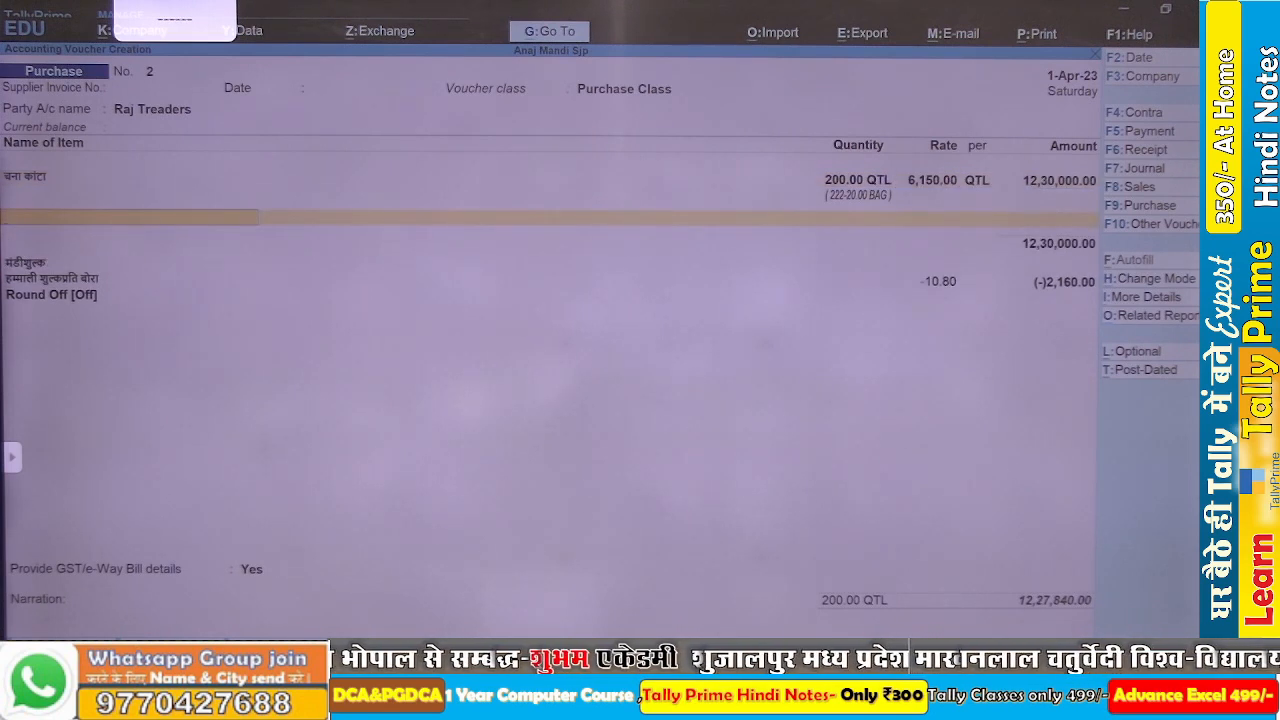
- End the item list, set Provide GST/e-Way Bill details to No and save the Raj Treaders purchase voucher
key("Return")
key("Return")
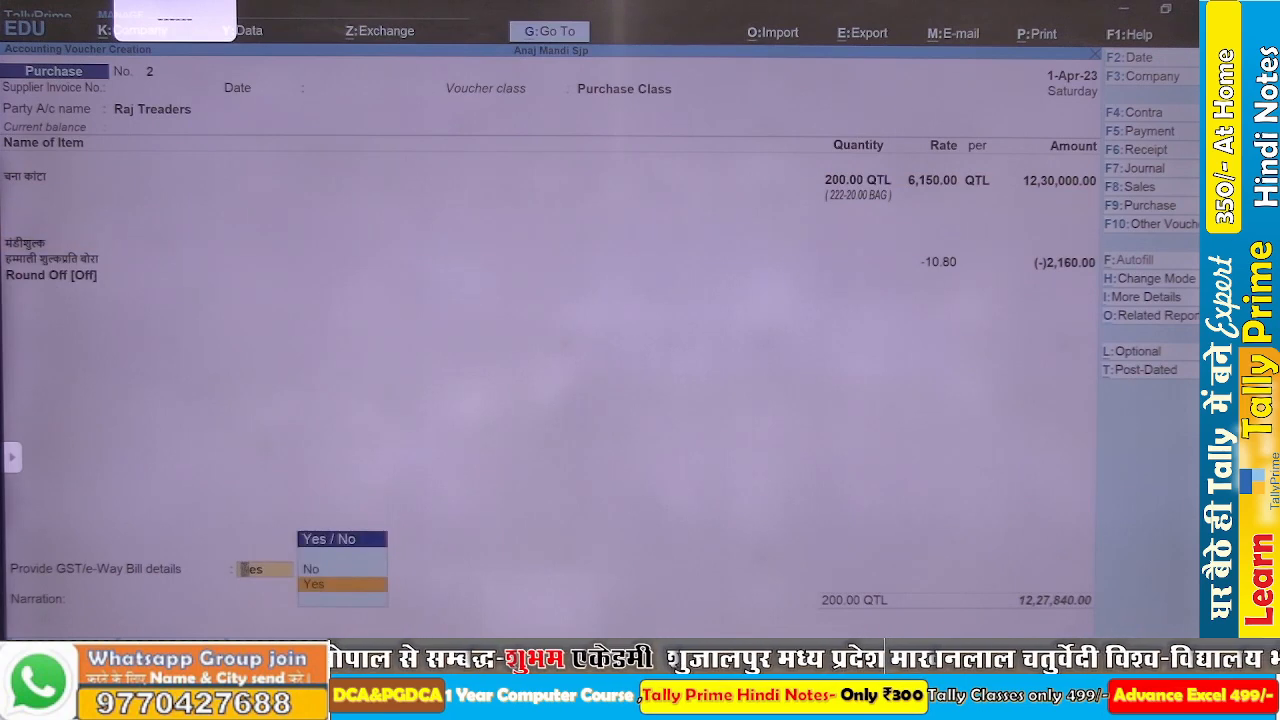
key("Up")
key("Return")
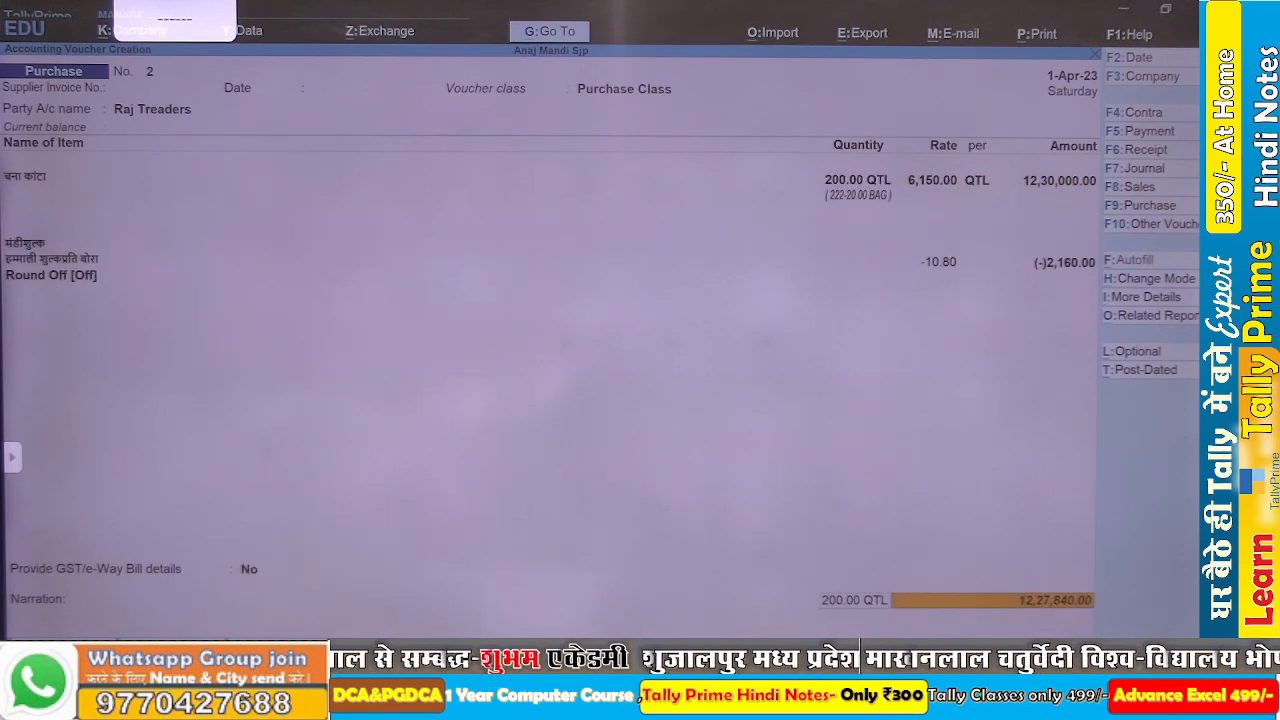
key("Return")
key("Return")
key("Return")
key("Return")
key("Return")
key("Return")
key("Return")
key("Return")
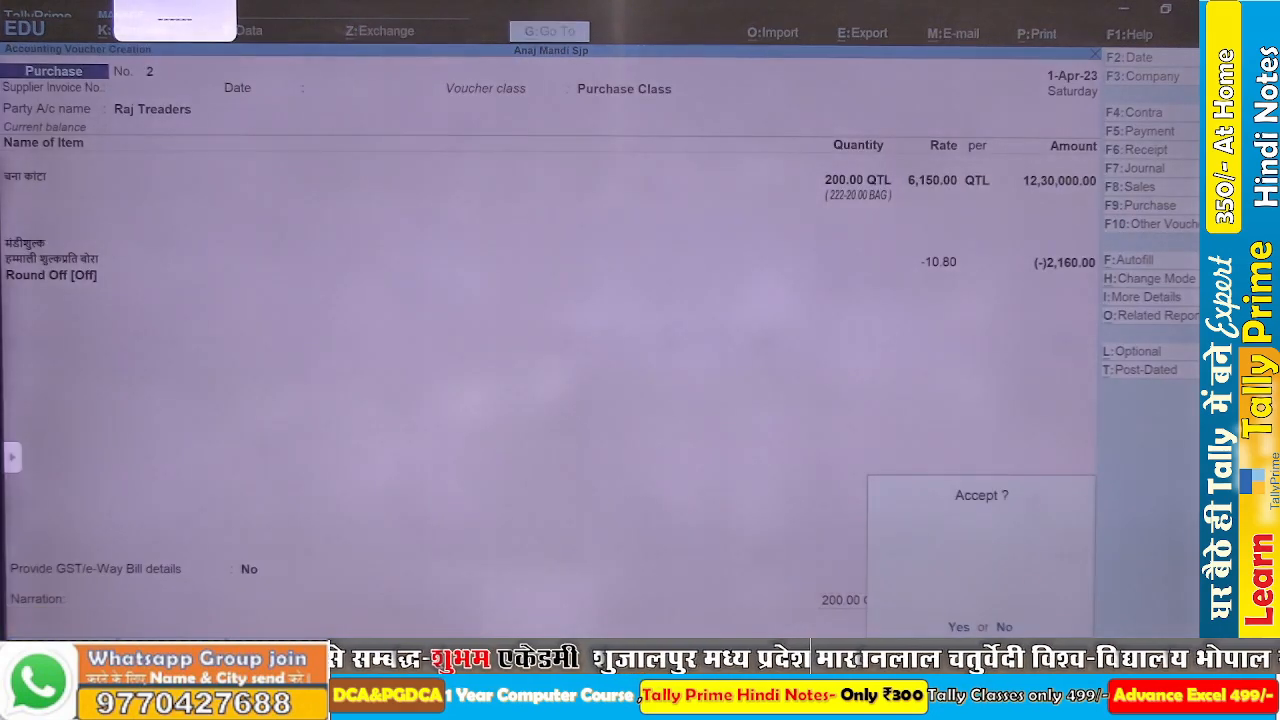
key("Return")
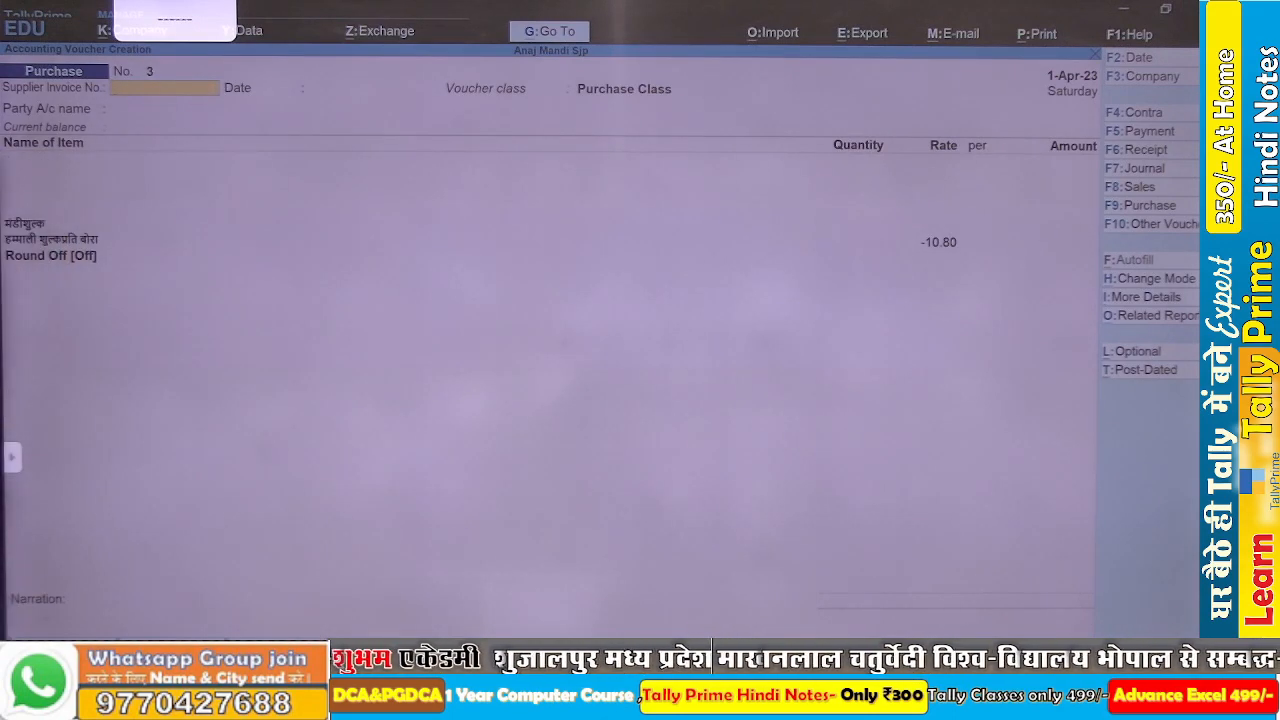
- Leave the blank purchase voucher and open the Sales voucher type for alteration
key("Escape")
key("c")
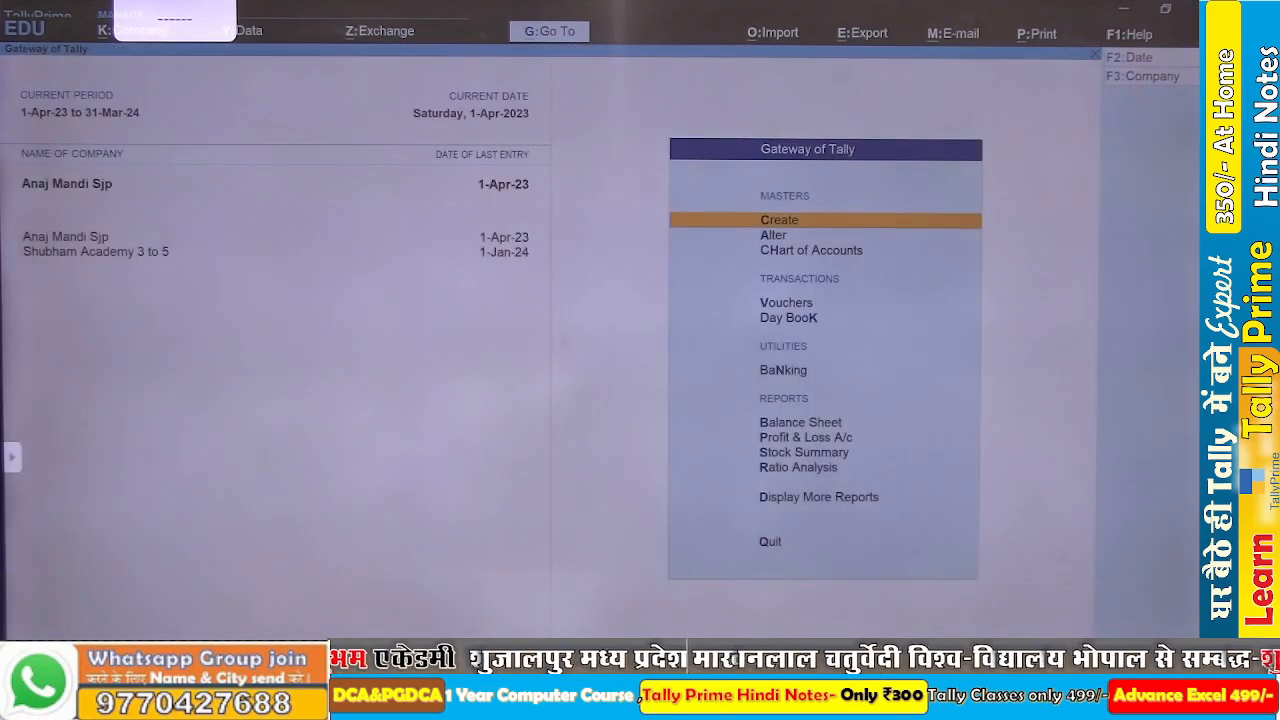
key("Down")
key("Return")
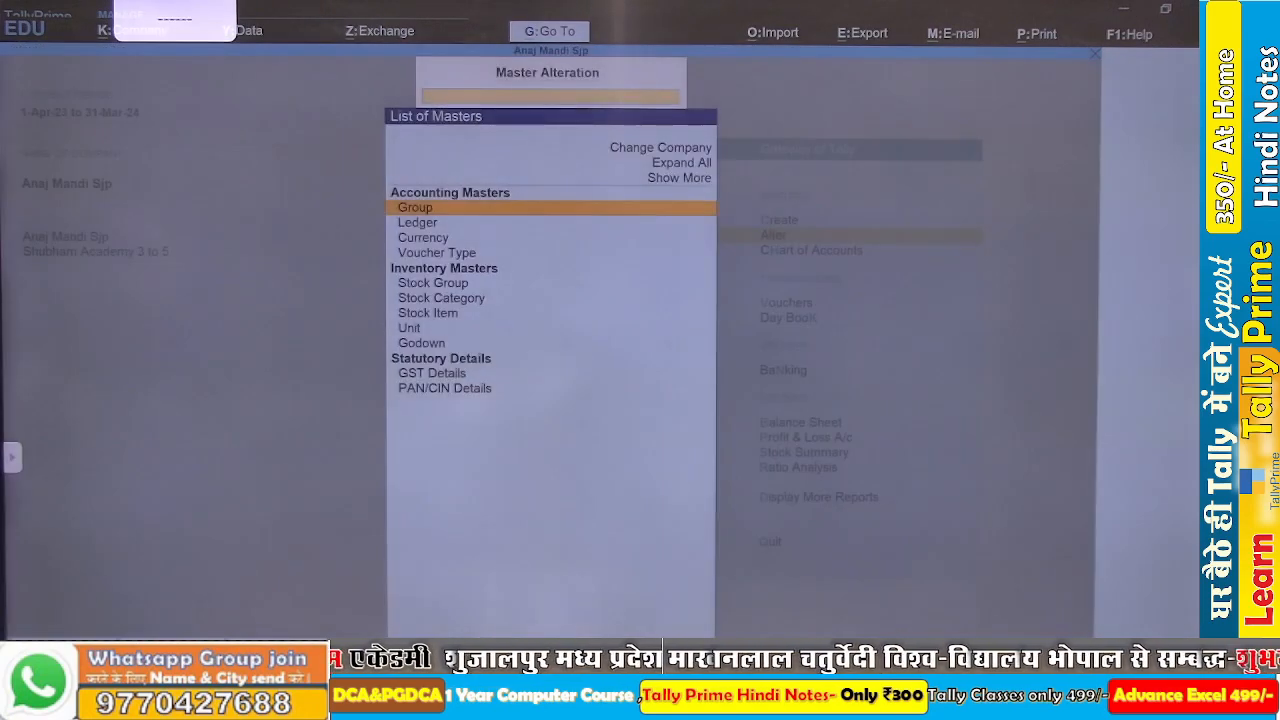
key("Down")
key("Return")
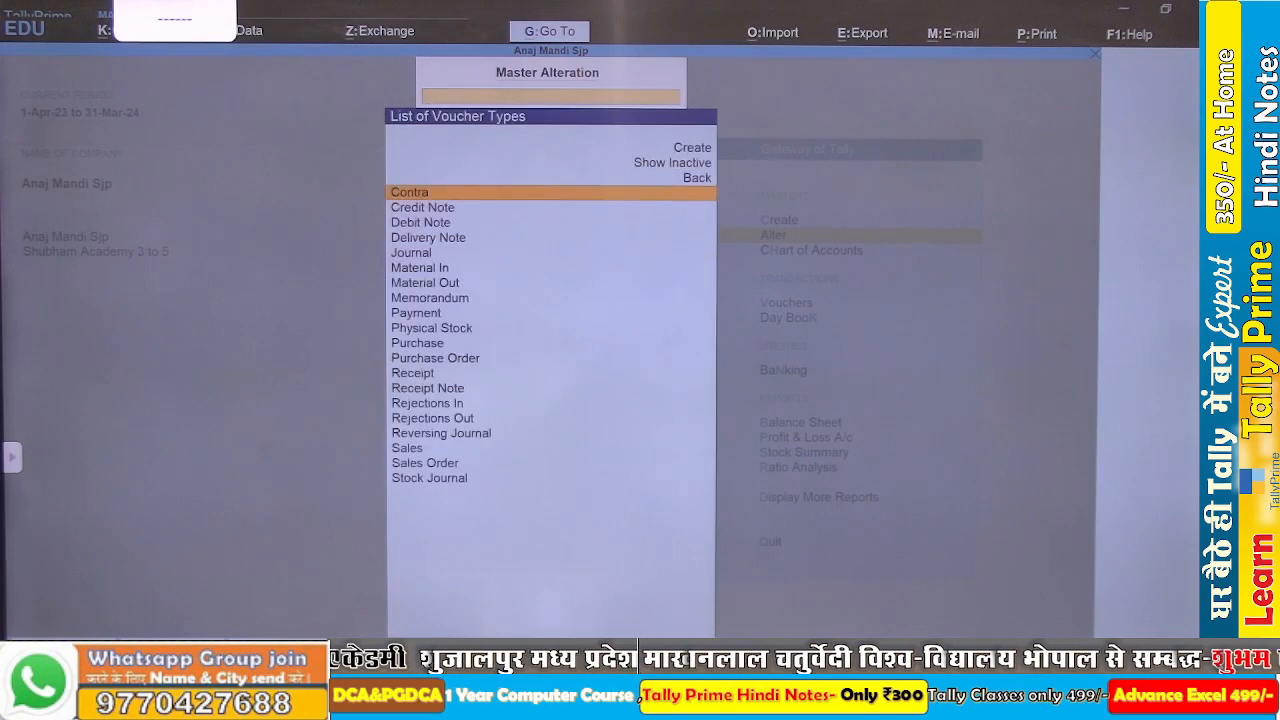
type("Sa")
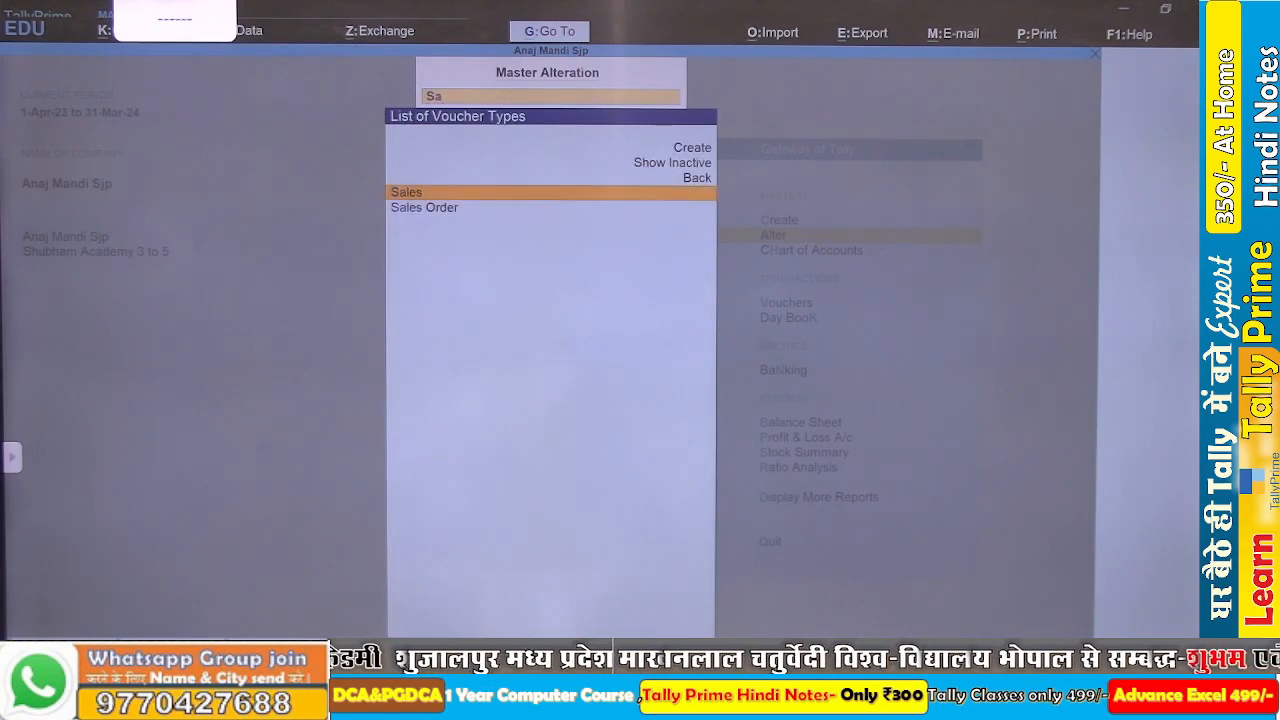
key("Return")
- Keep the Sales voucher type's general and printing settings and add a voucher class named Sales Class
key("Return")
key("Return")
key("Return")
key("Return")
key("Return")
key("Return")
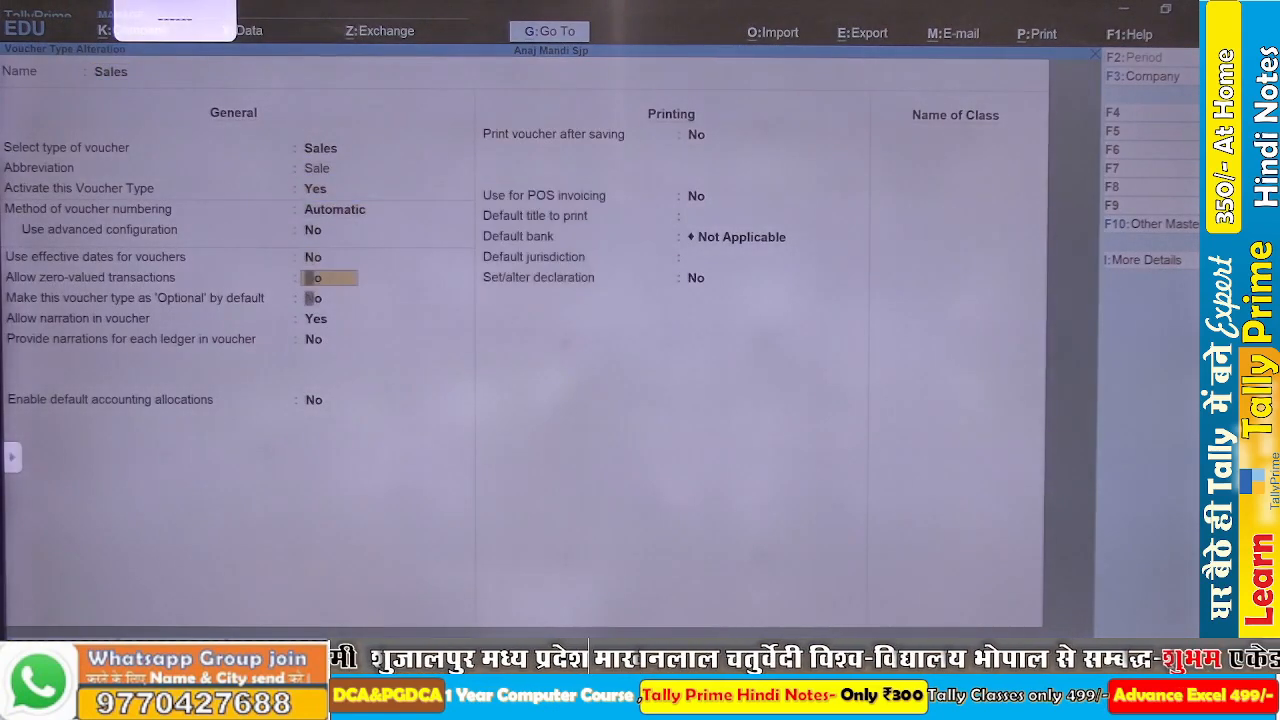
key("Return")
key("Return")
key("Return")
key("Return")
key("Return")
key("Return")
key("Return")
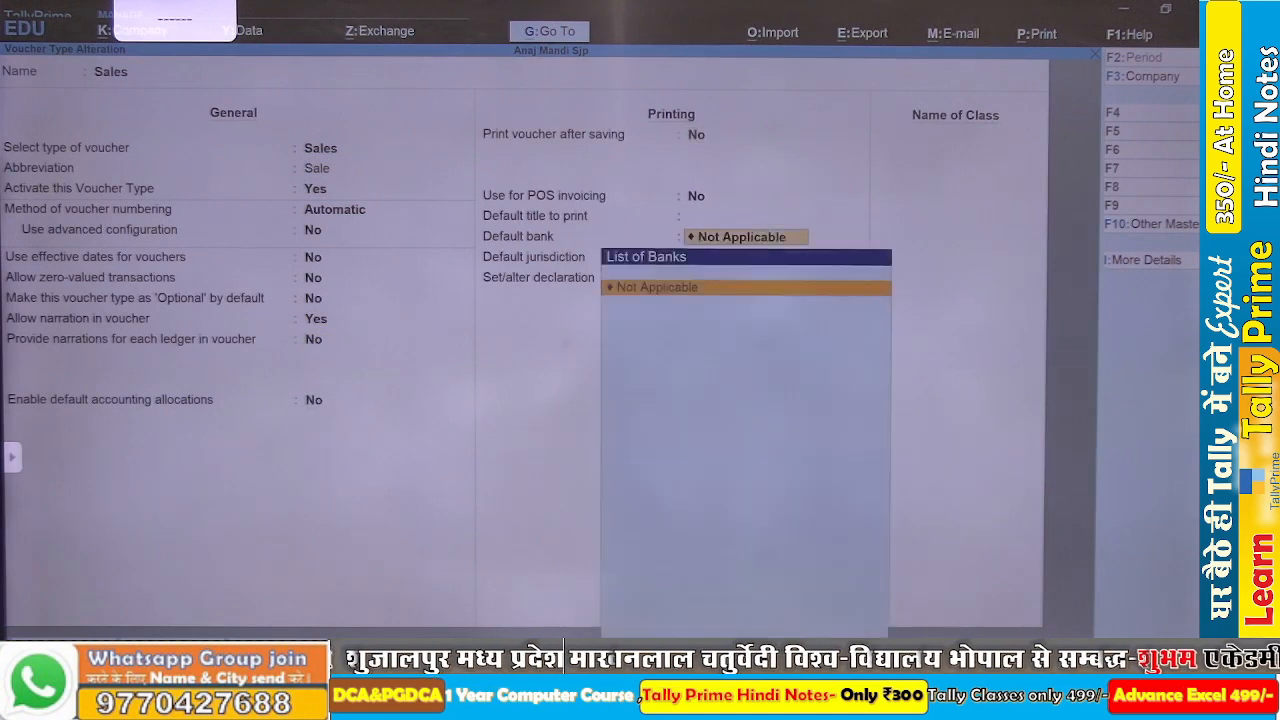
key("Return")
key("Return")
key("Return")
type("S")
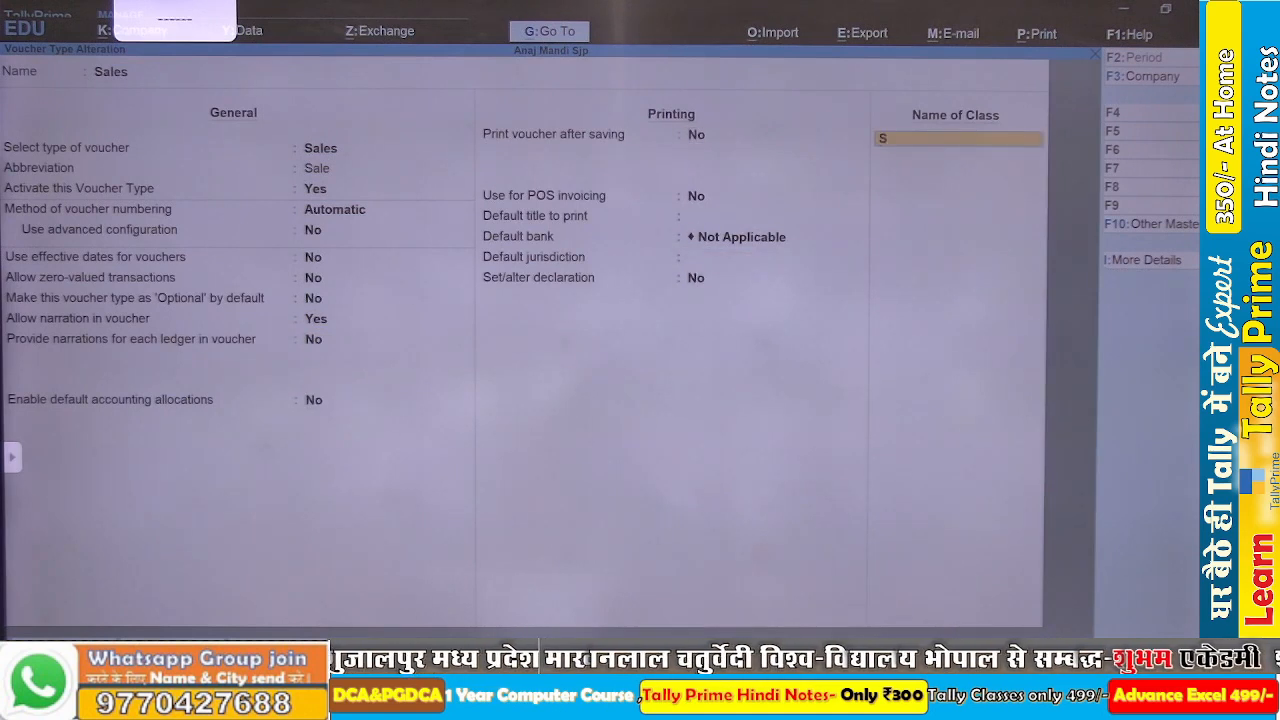
type("ales")
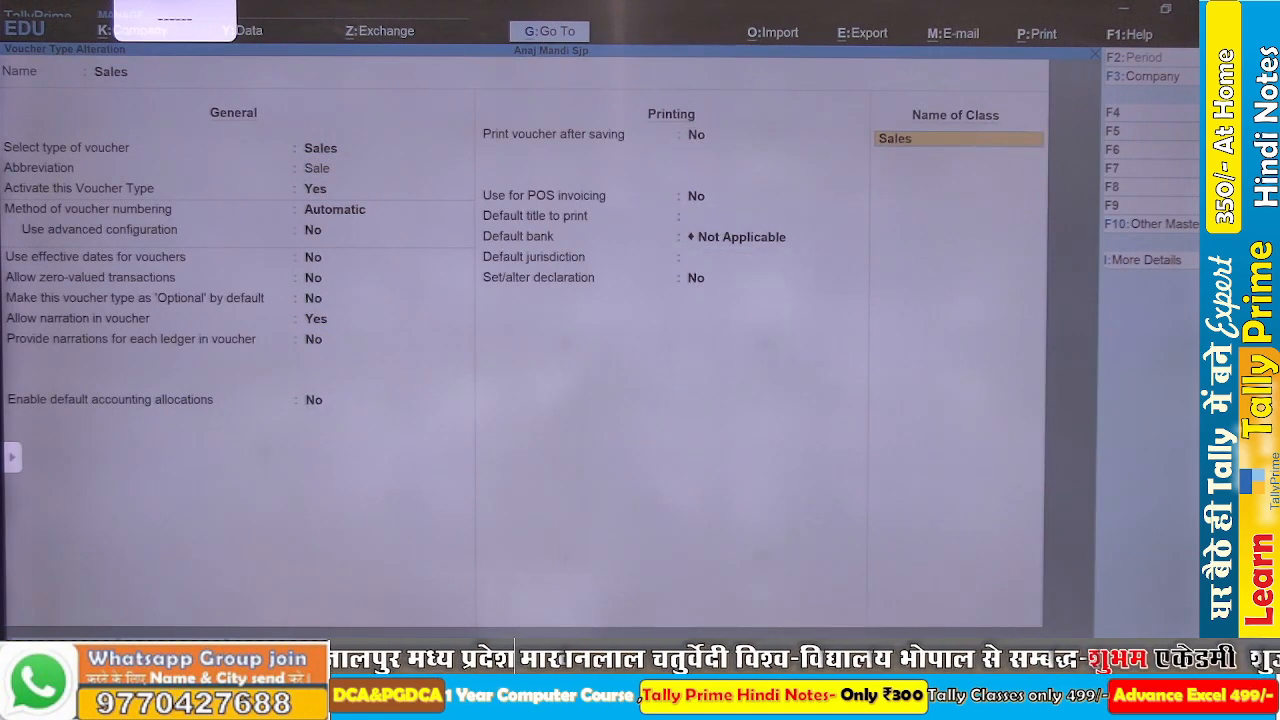
type(" Class")
key("Return")
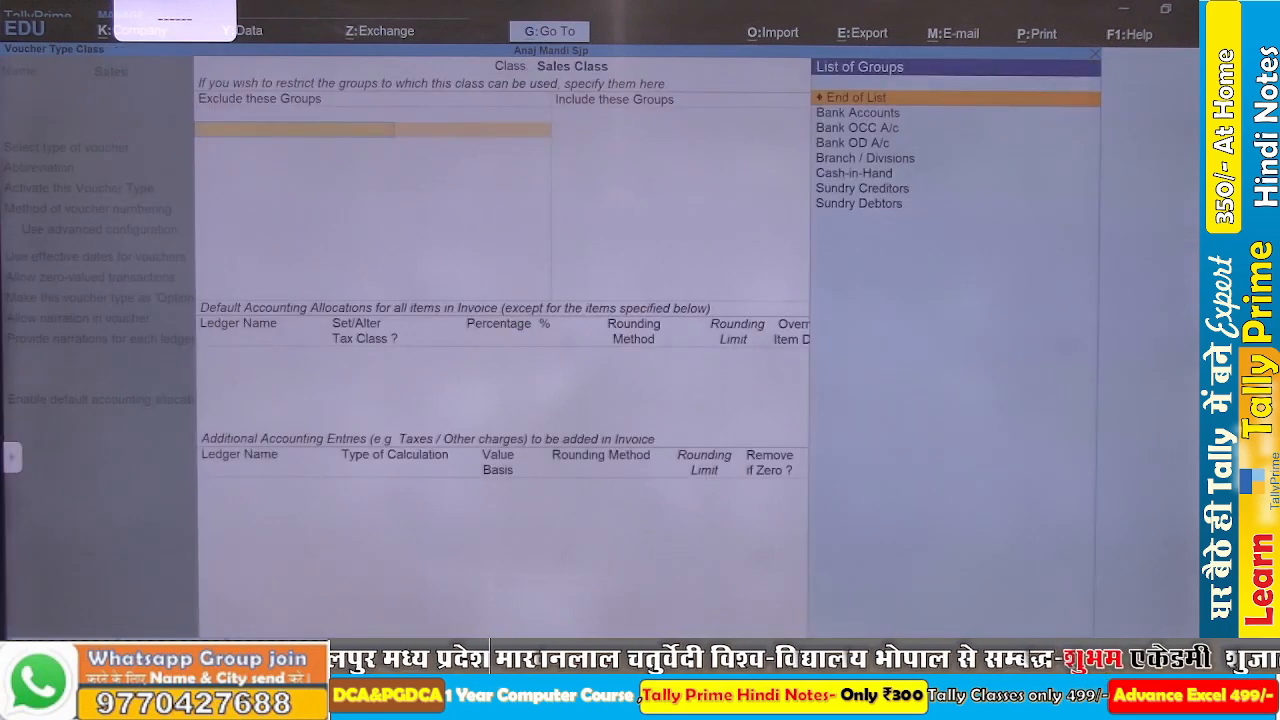
- Exclude no groups from Sales Class and include Bank Accounts, Cash-in-Hand and Sundry Debtors
key("Return")
key("Down")
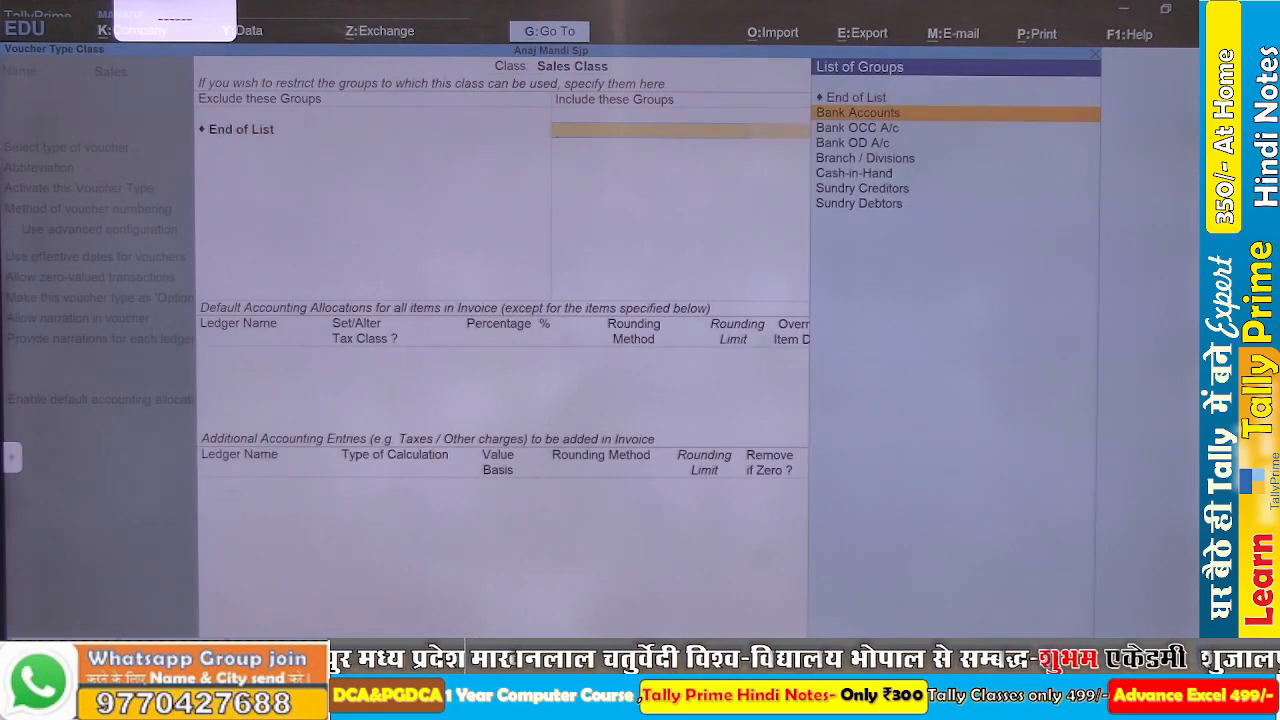
key("Return")
key("Down")
key("Down")
key("Down")
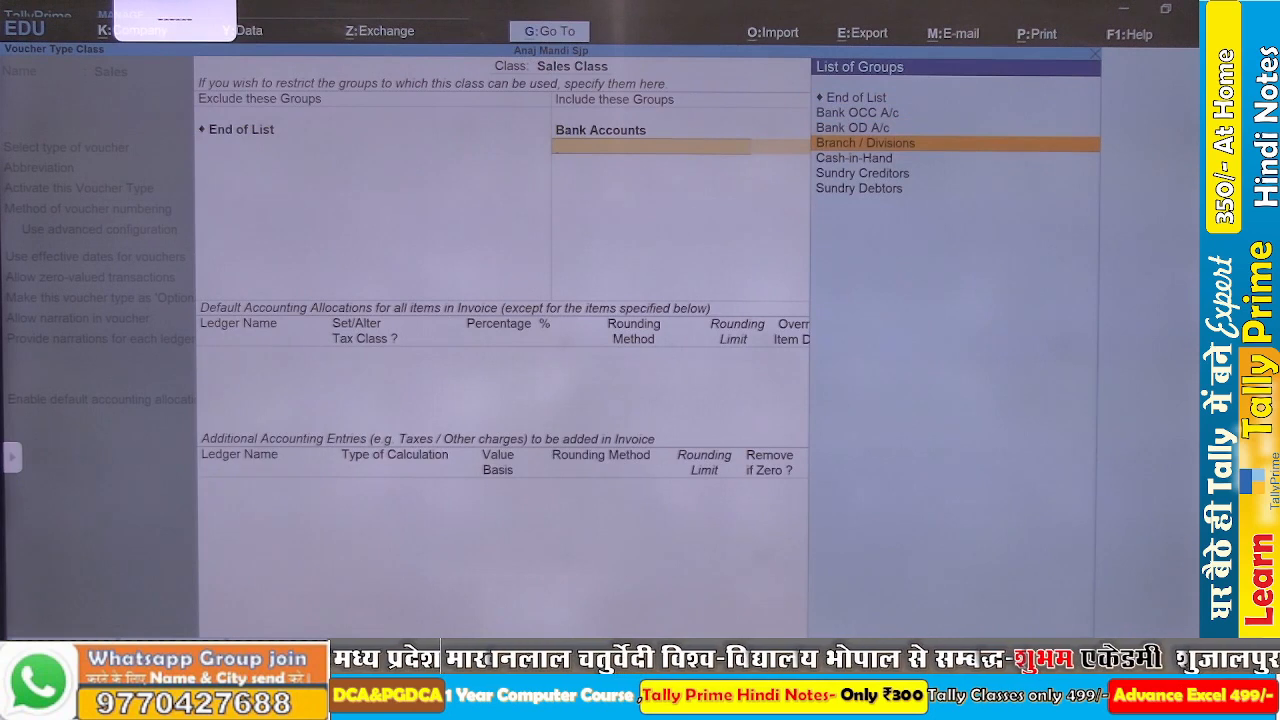
key("Down")
key("Return")
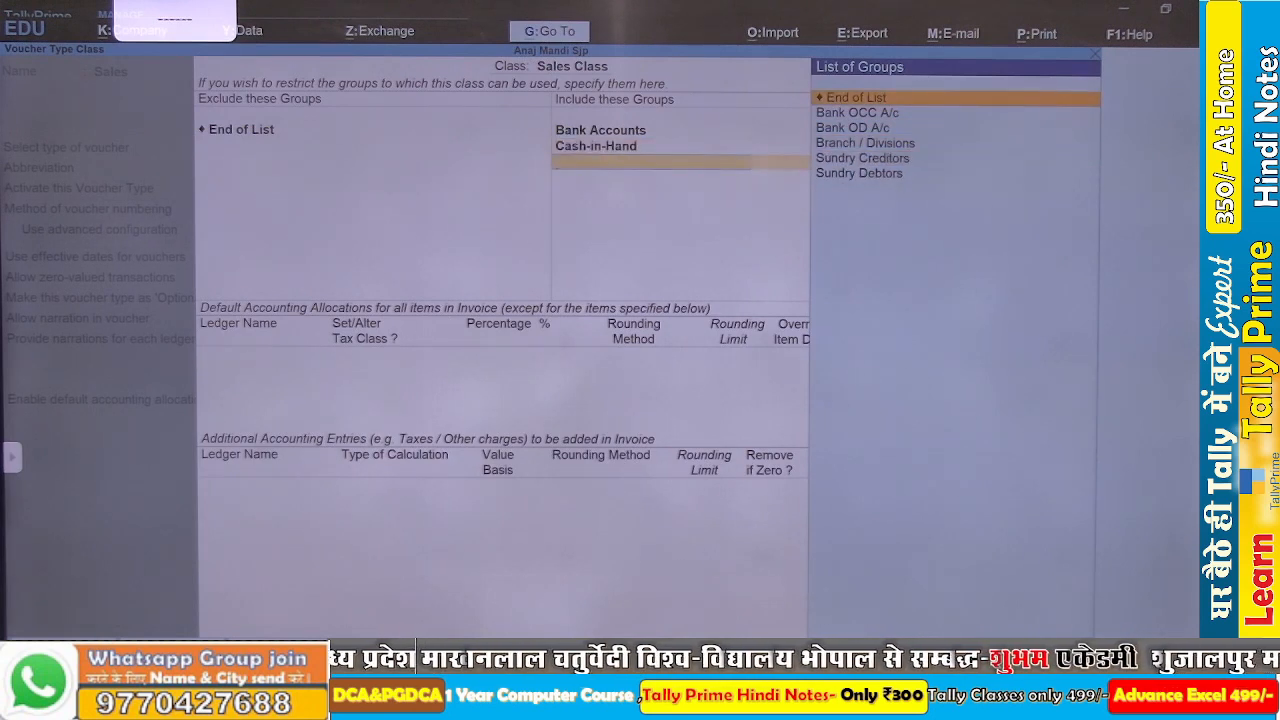
key("Down")
key("Down")
key("Down")
key("Down")
key("Down")
key("Return")
key("Return")
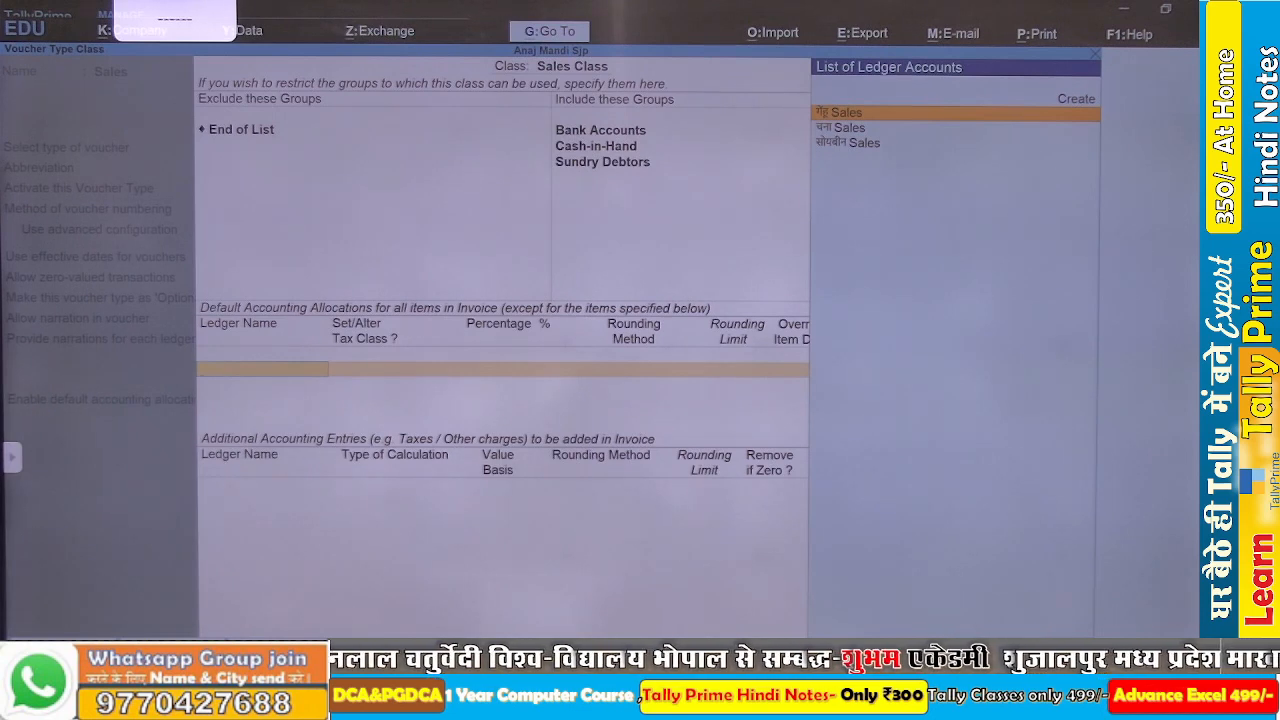
- Set the default accounting allocation to गेहू Sales at 100% with Override using Item Default set to Yes
key("Return")
key("Return")
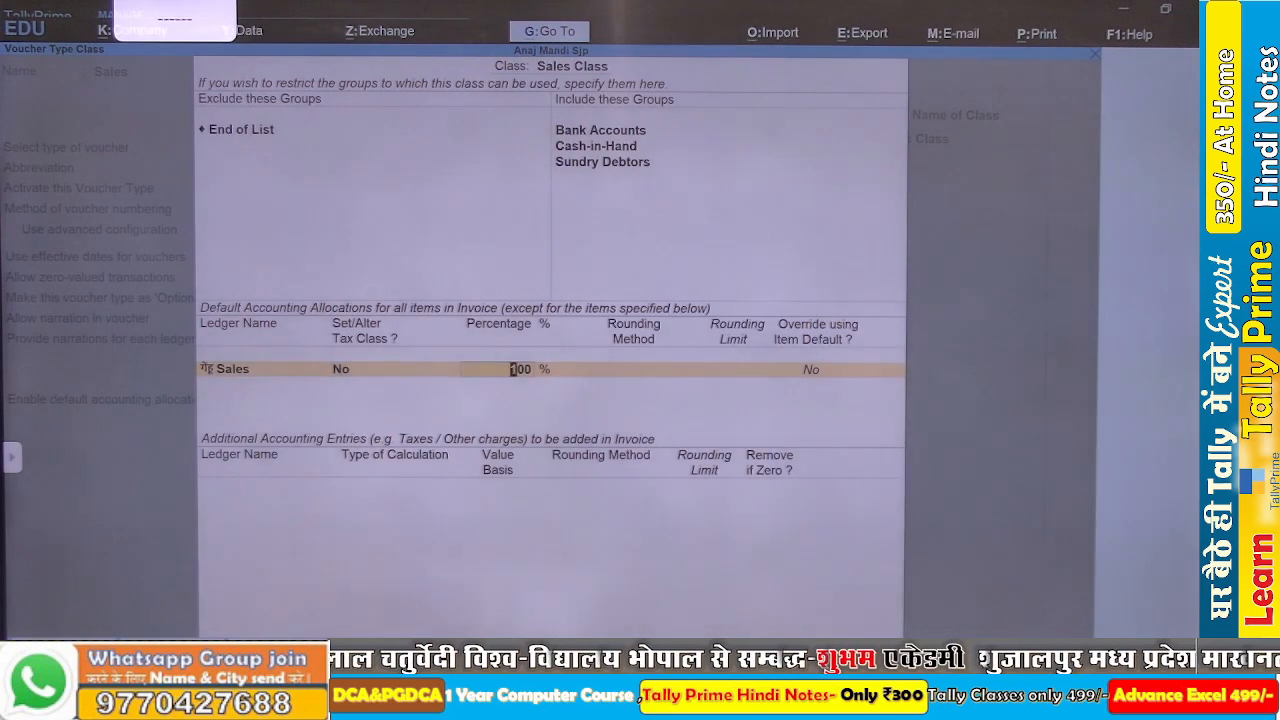
key("Return")
type("y")
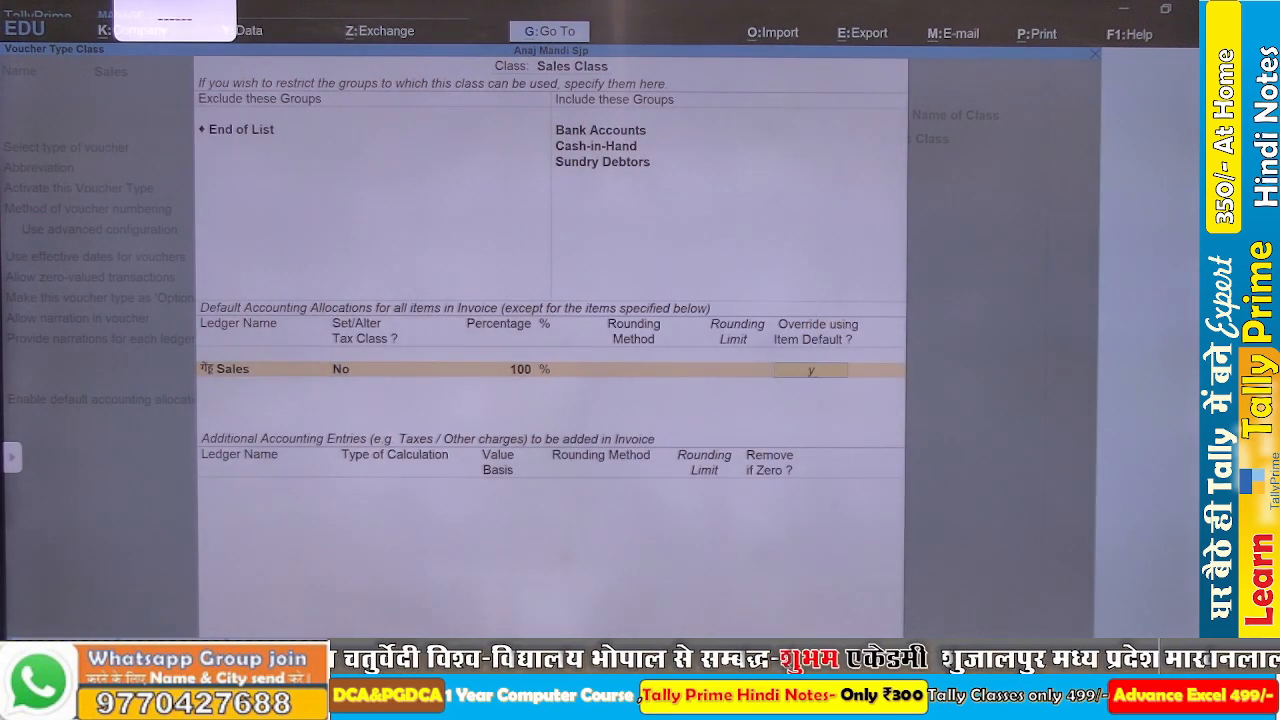
key("Return")
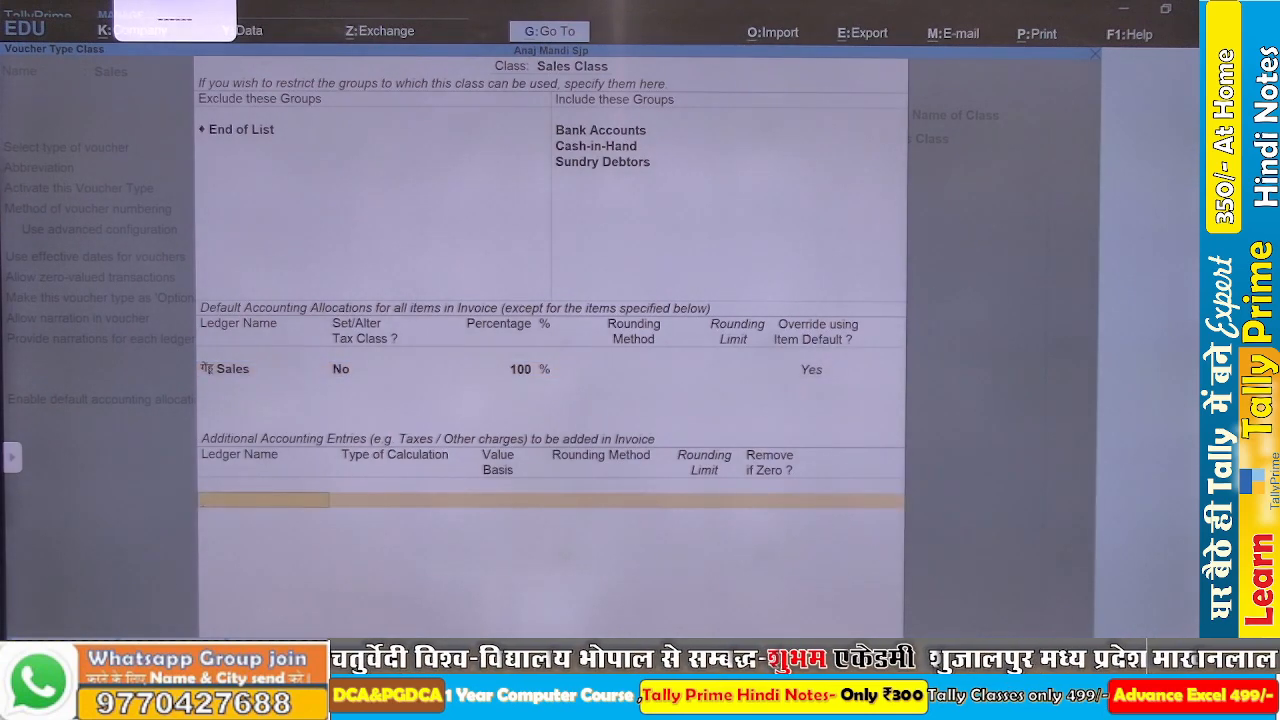
- Start creating a ledger named Commision for the additional accounting entries of Sales Class
key("Down")
key("Down")
key("Down")
key("Down")
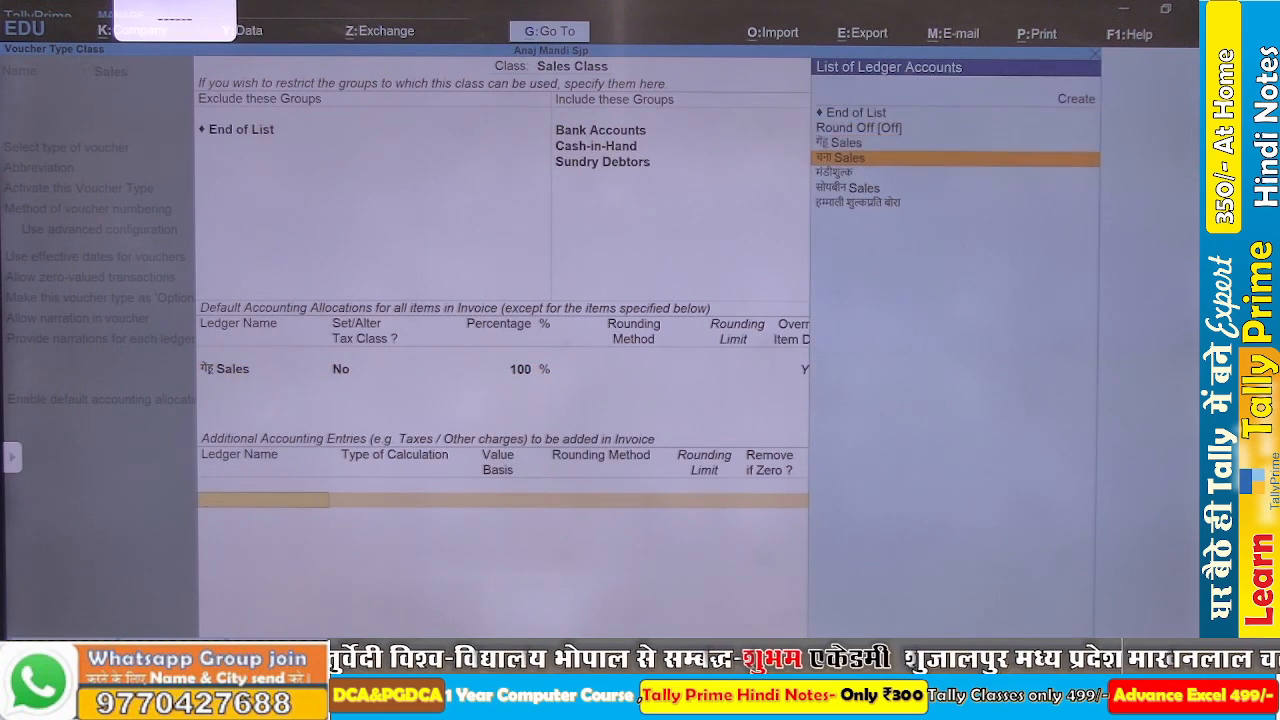
key("Down")
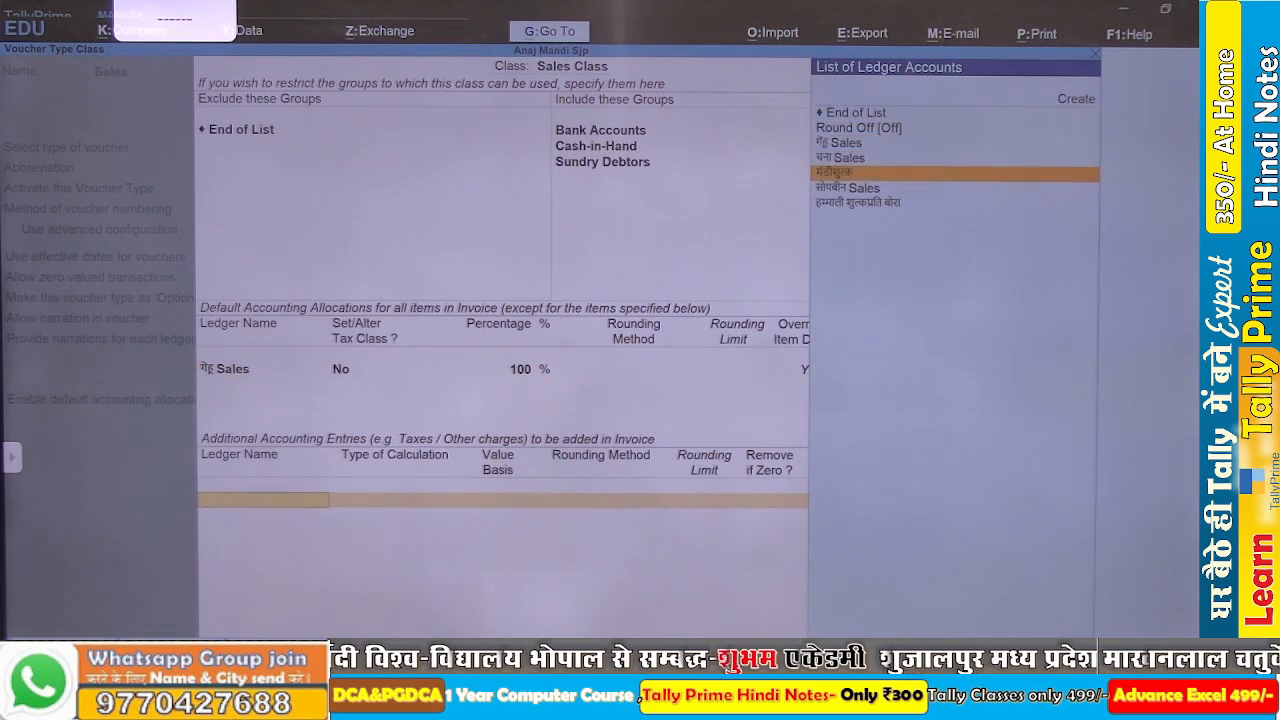
key("Down")
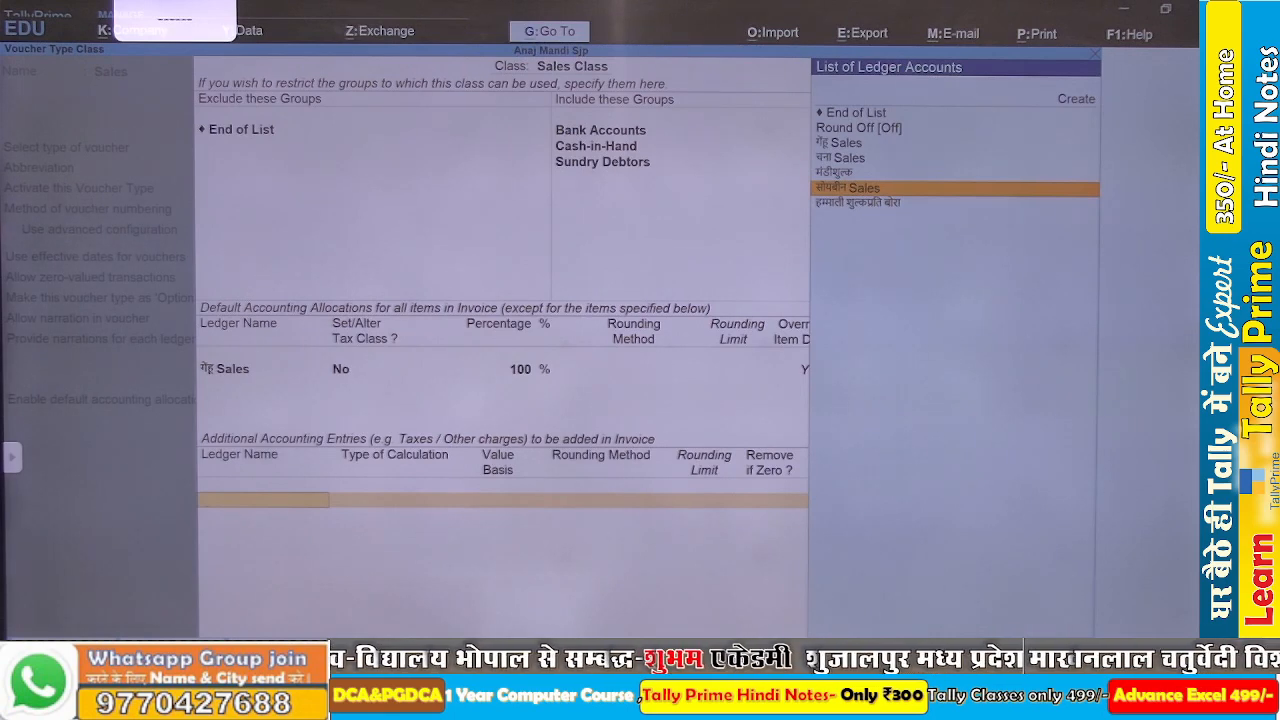
key("alt+c")
type("C")
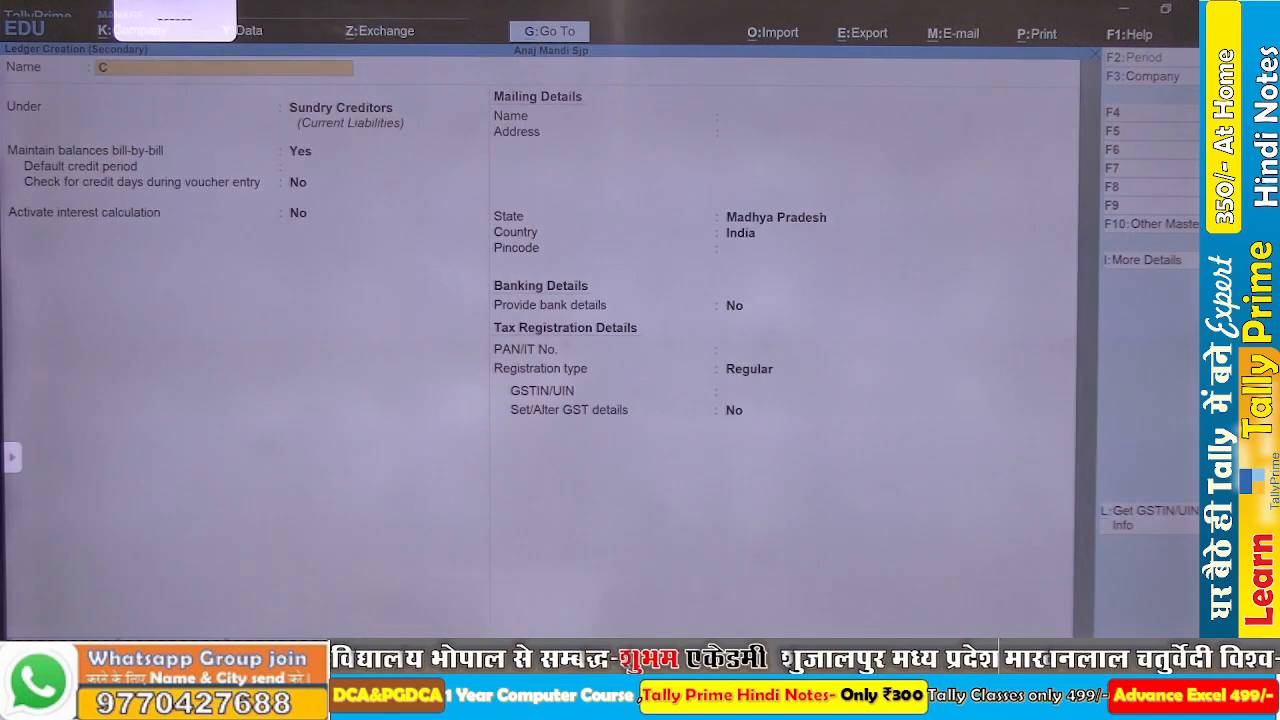
type("ommis")
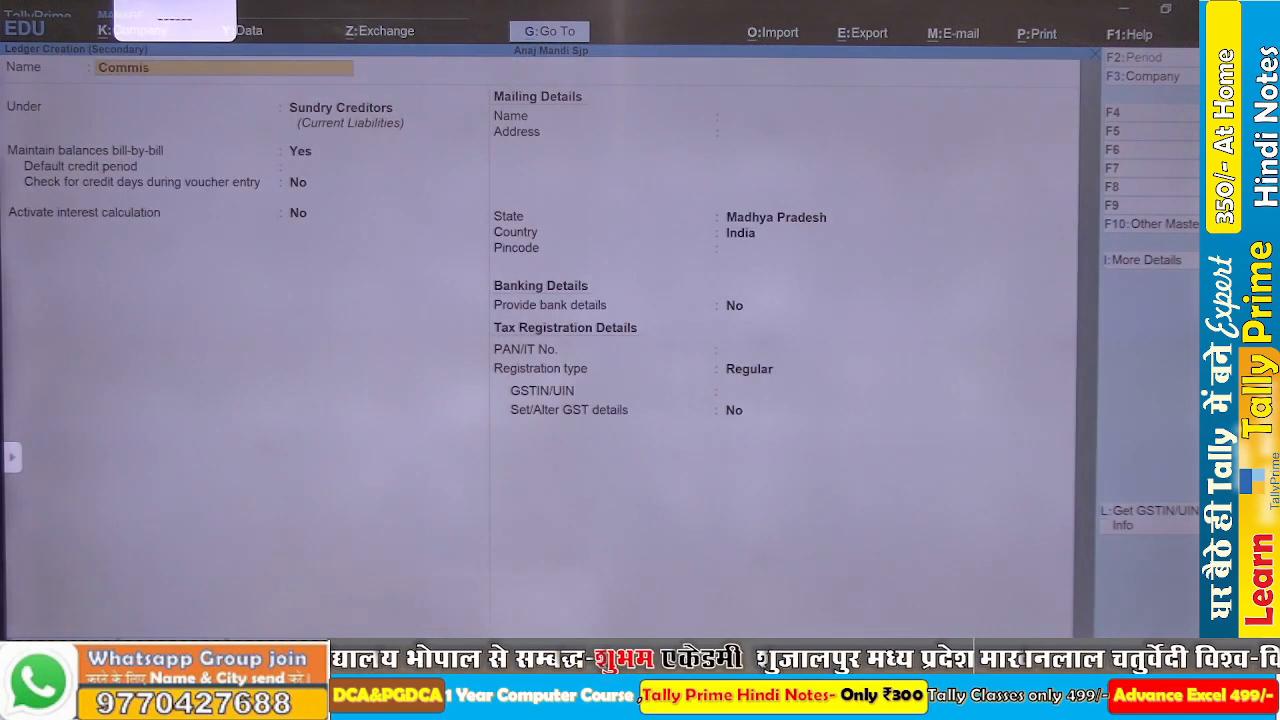
type("ion")
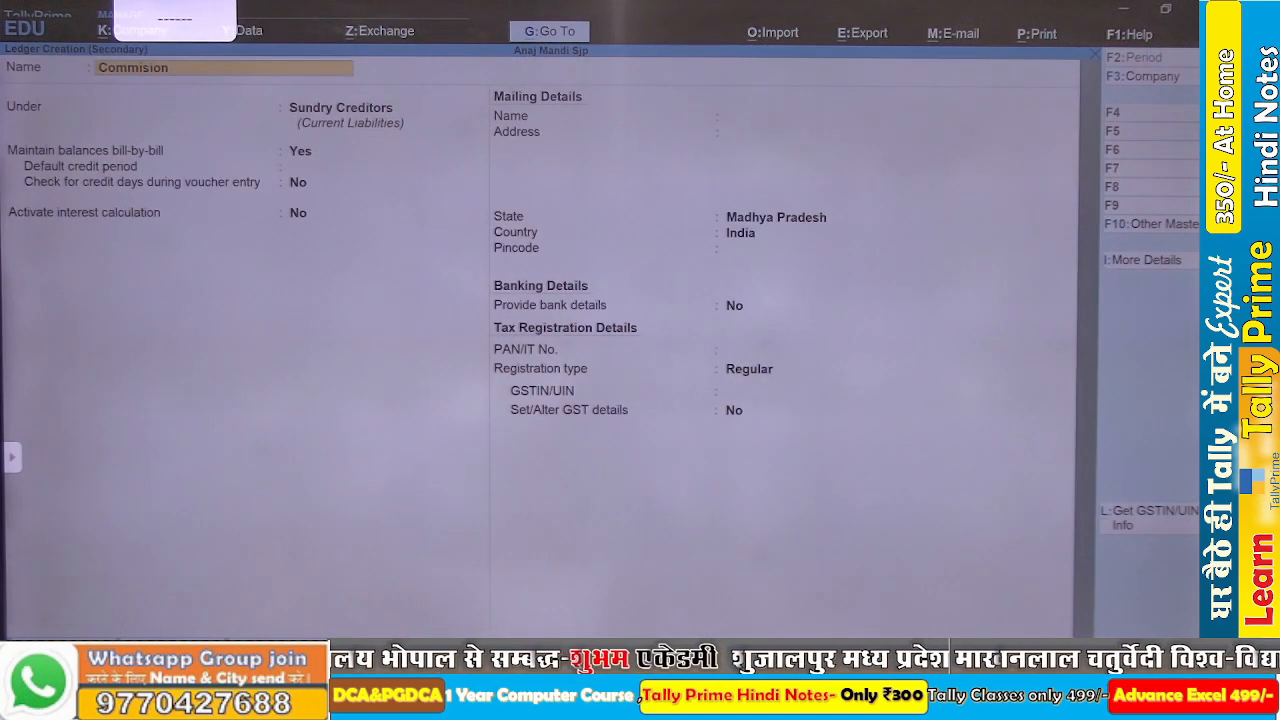
type(" Charge")
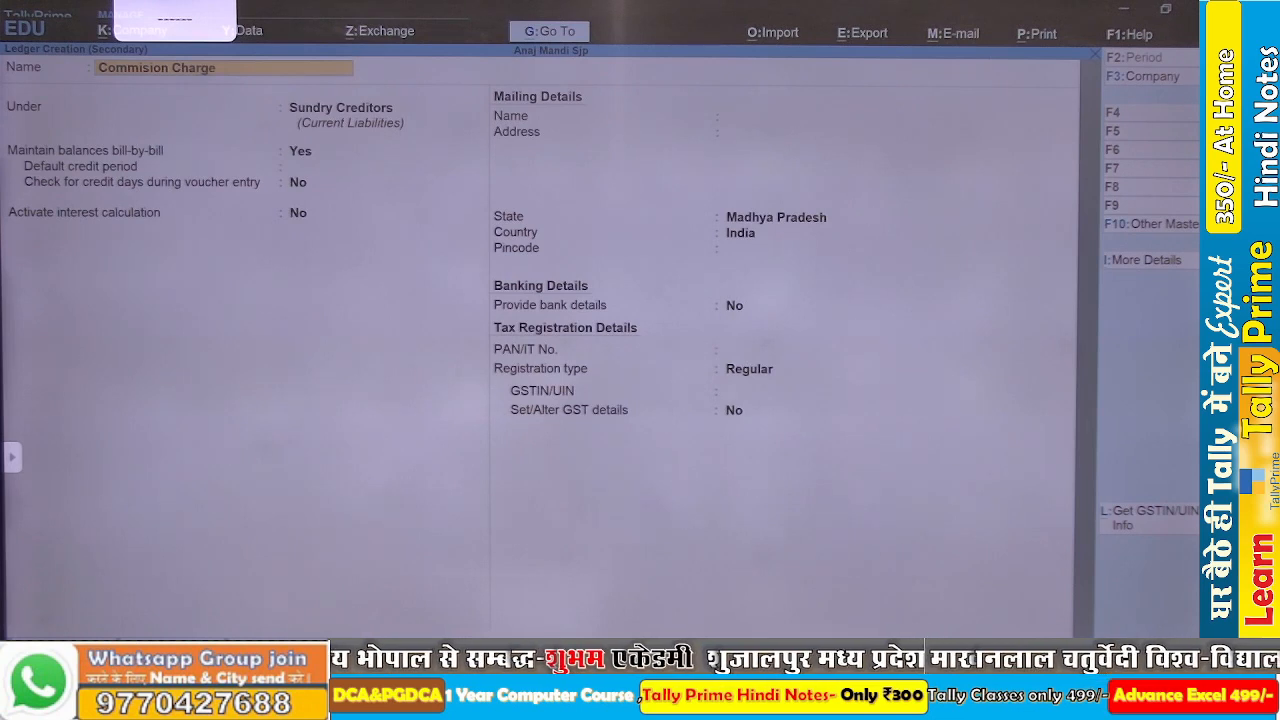
key("BackSpace")
key("BackSpace")
key("BackSpace")
key("BackSpace")
key("BackSpace")
key("BackSpace")
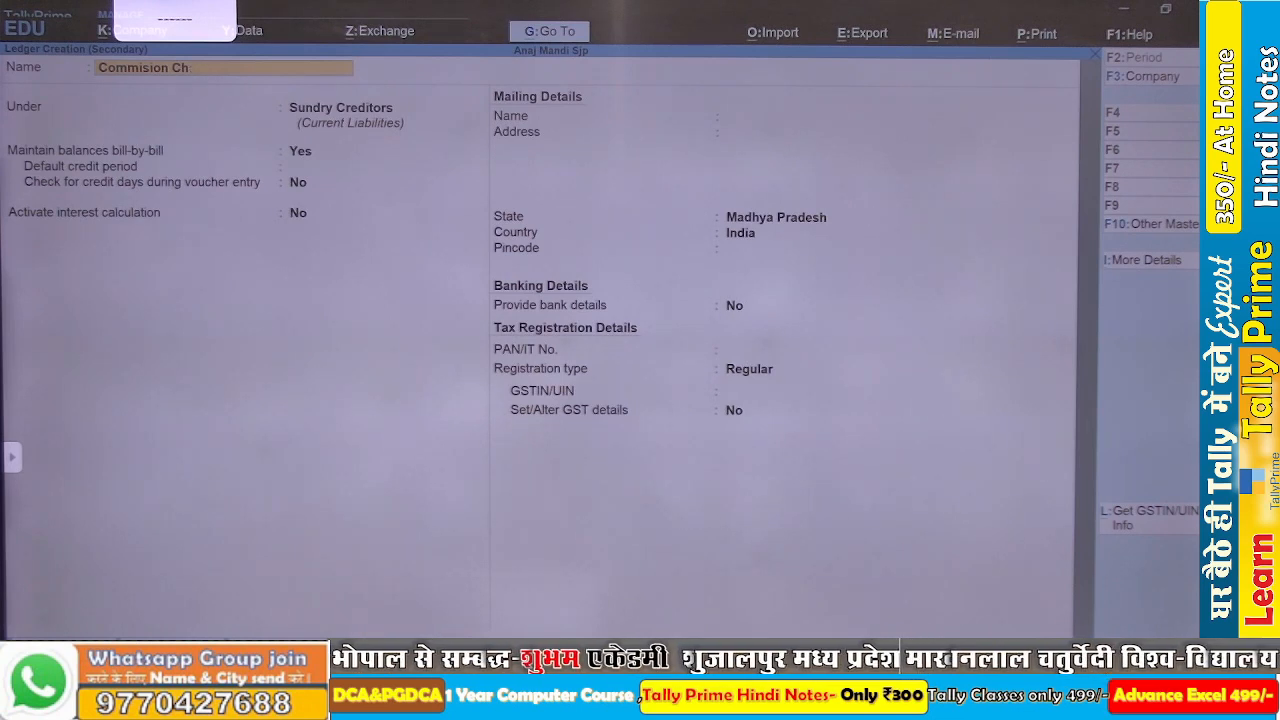
type("c")
key("Return")
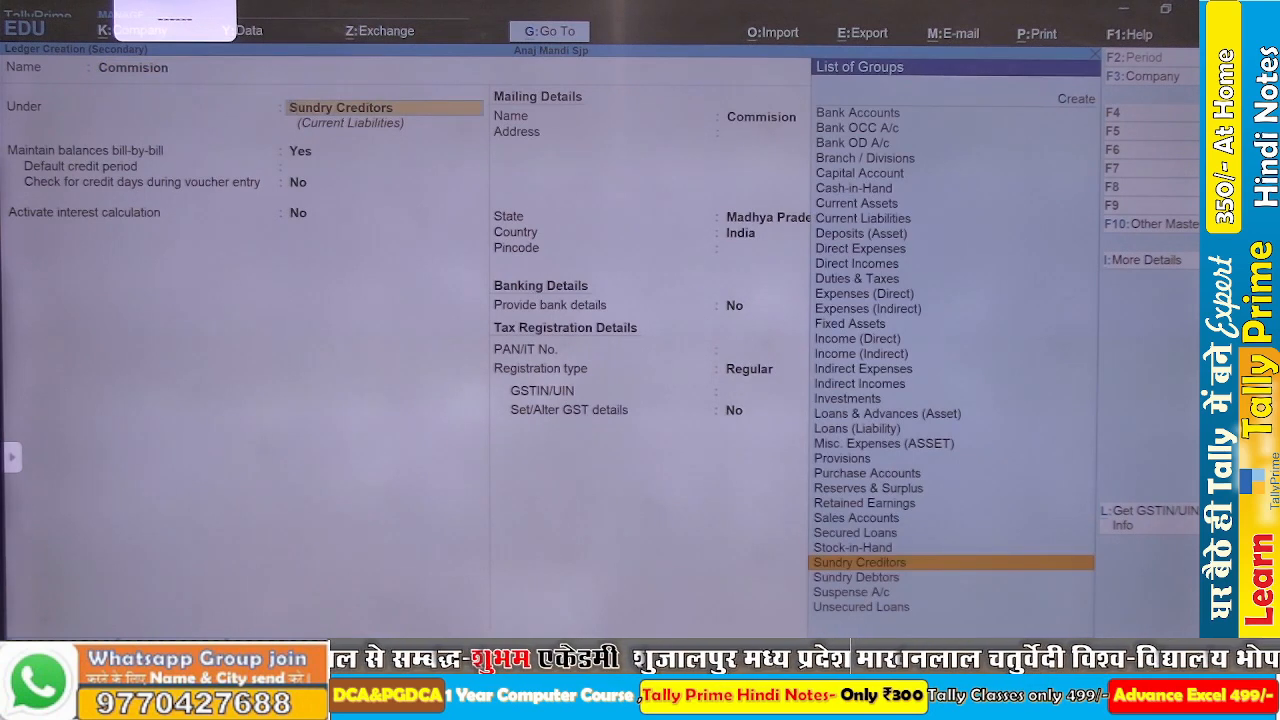
- Place the Commision ledger under Indirect Expenses with Type of Ledger Not Applicable and save it
type("In")
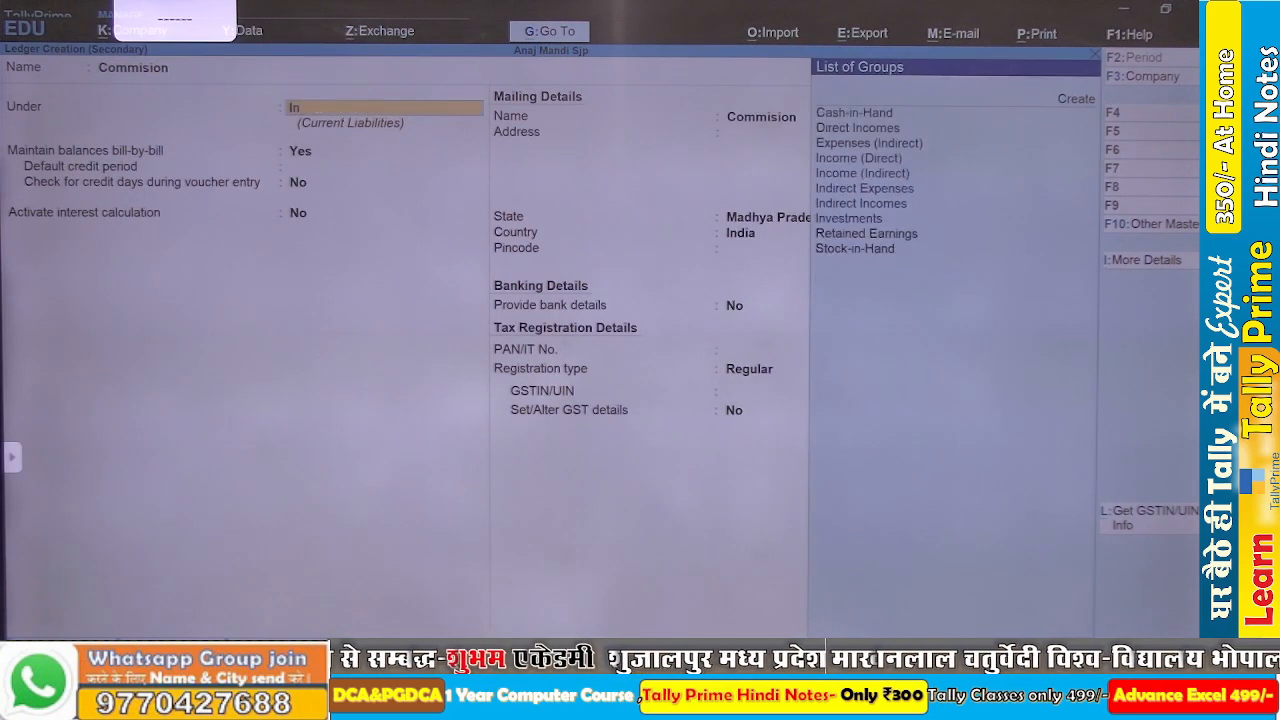
key("Down")
key("Down")
key("Down")
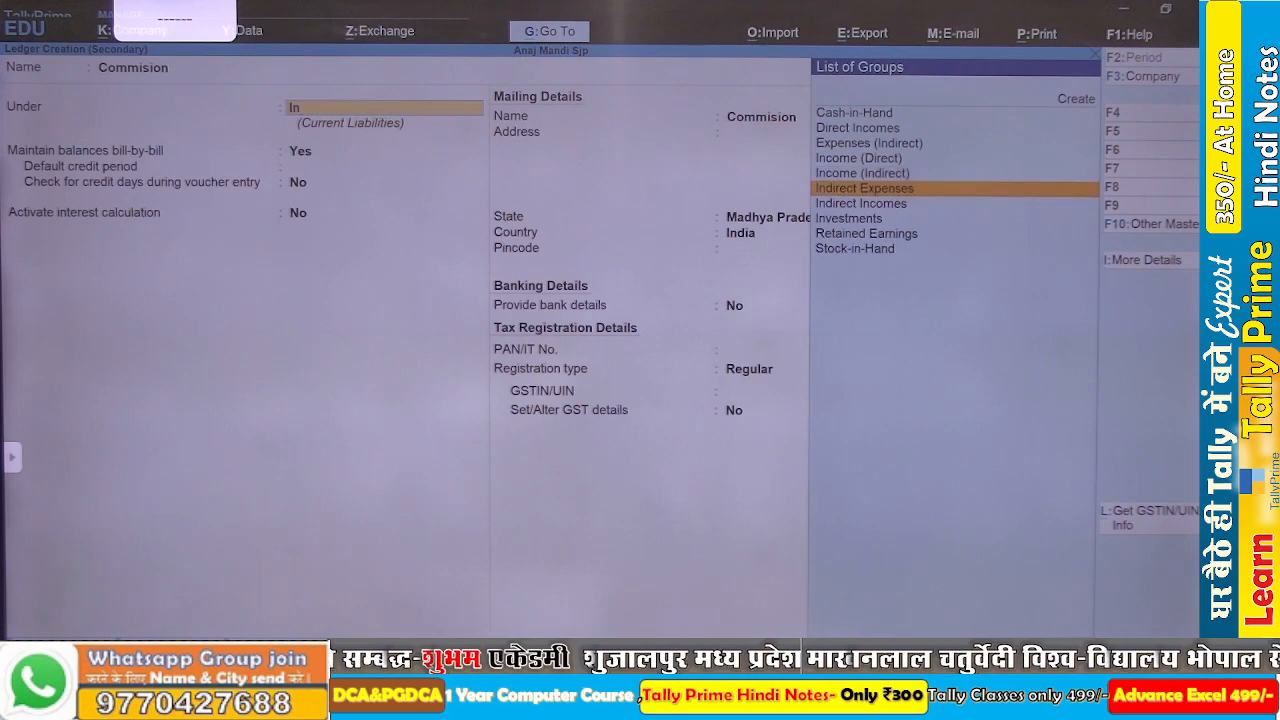
key("Return")
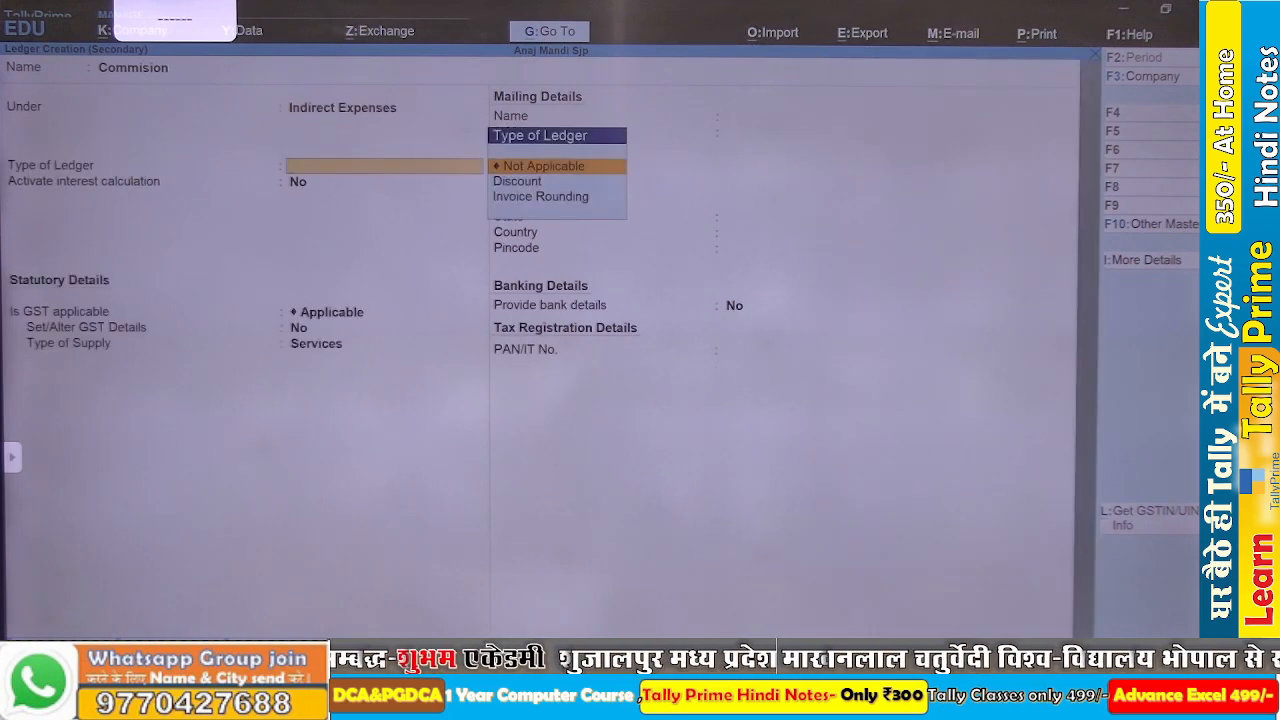
key("Return")
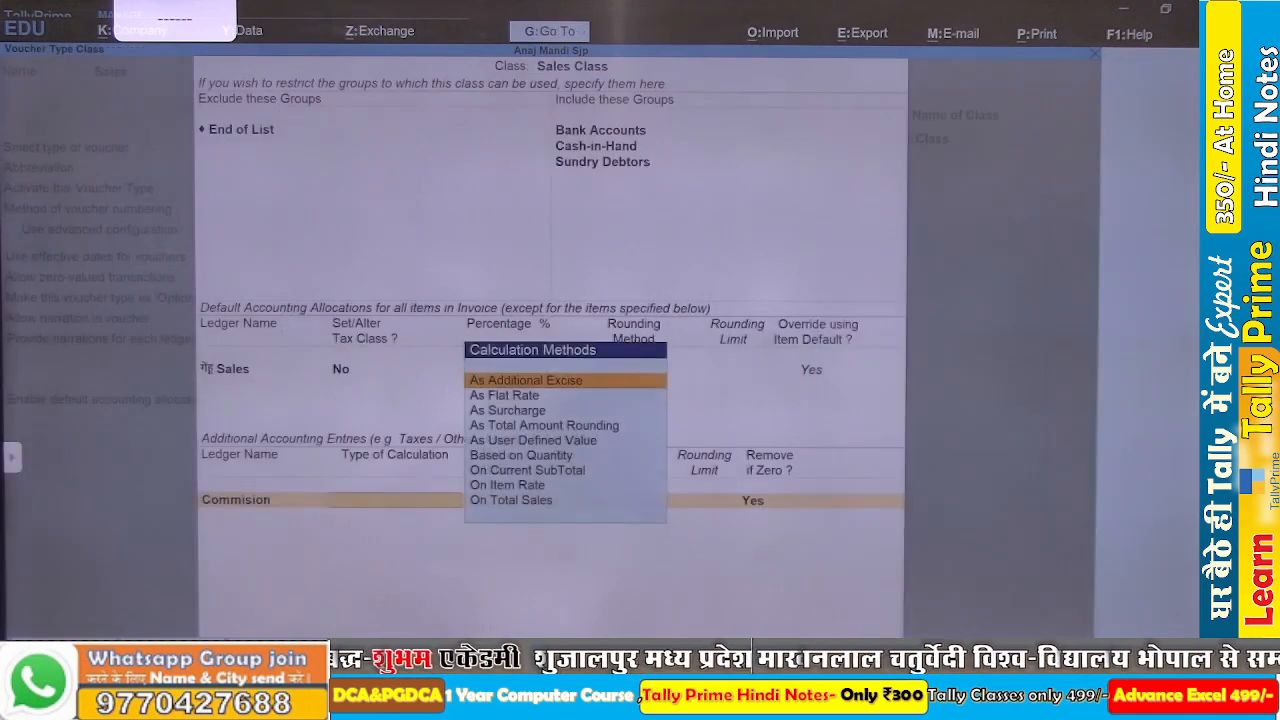
- Set the Commision entry in Sales Class to calculate Based on Quantity with a value basis of -10
key("Down")
key("Down")
key("Down")
key("Down")
key("Down")
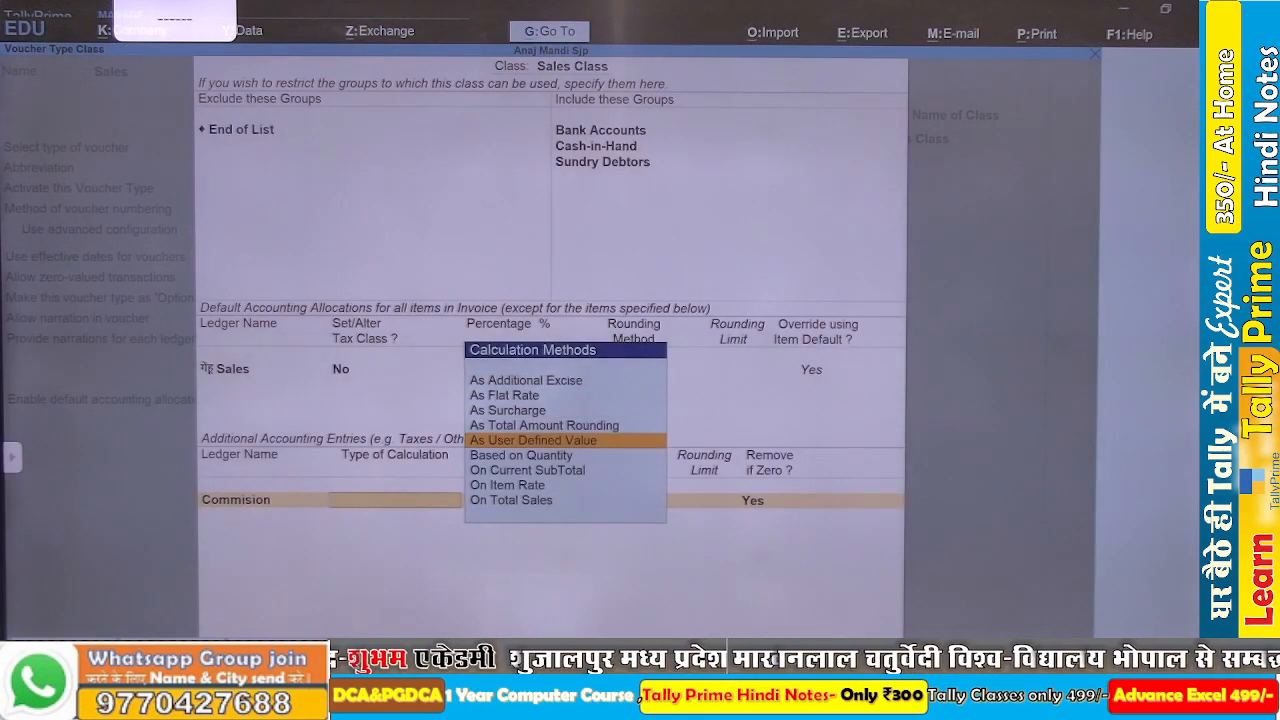
key("Return")
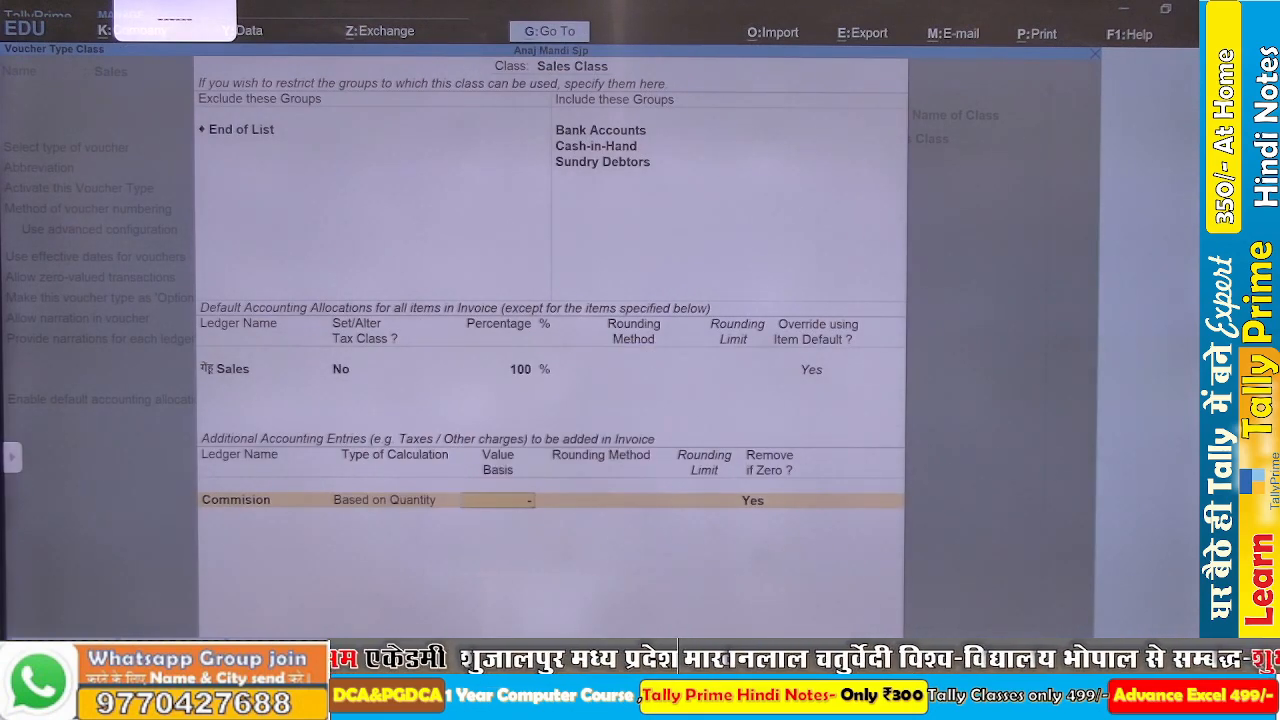
type("-")
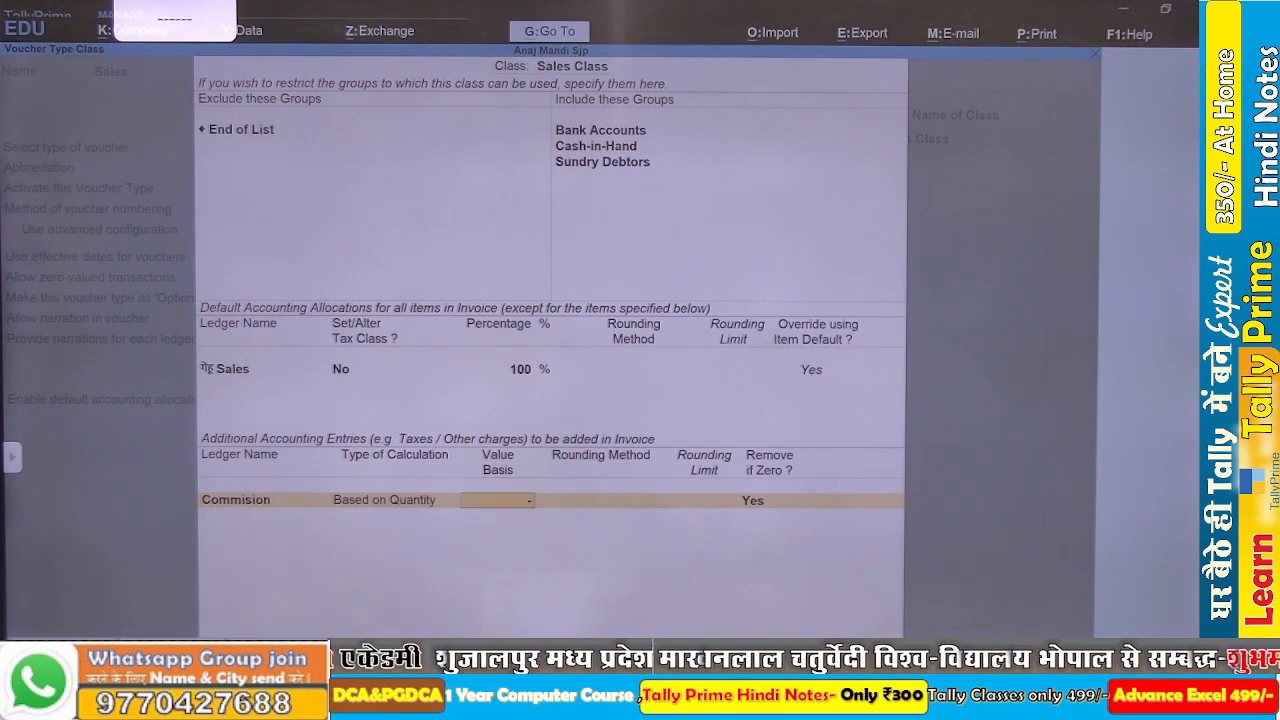
type("10")
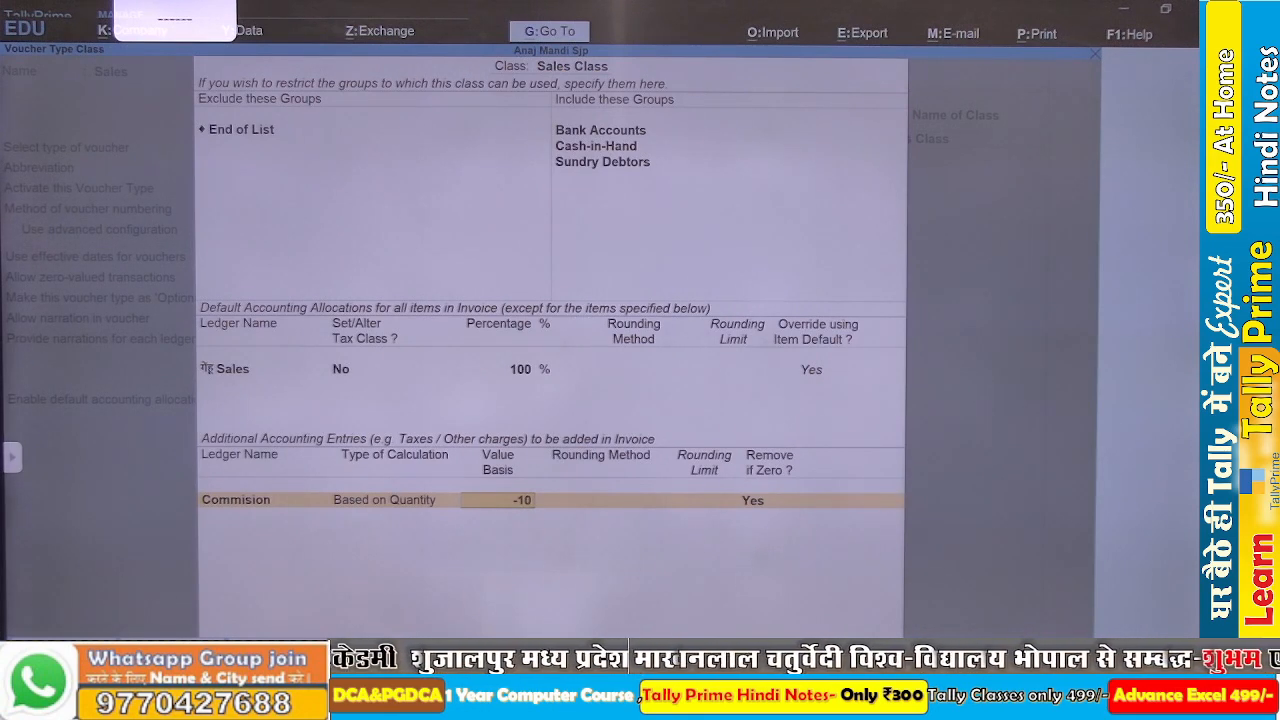
key("Return")
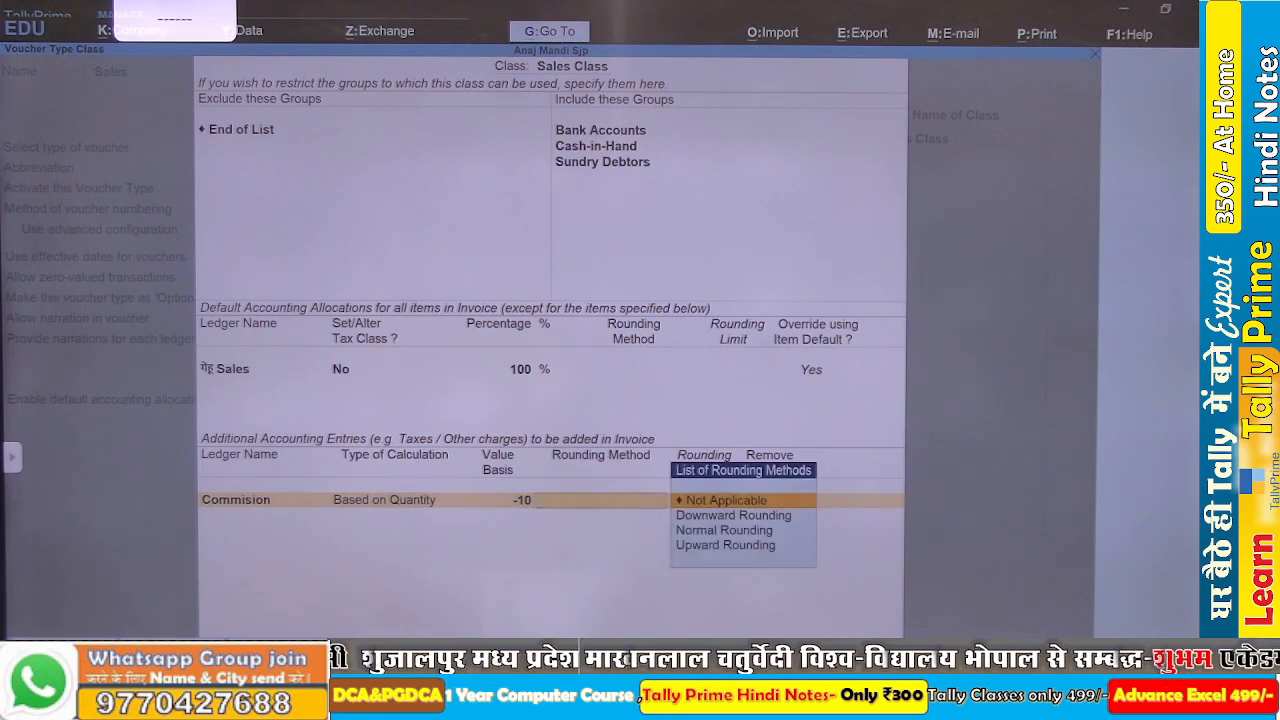
- Set the Commision entry's rounding method to Not Applicable and keep Remove if Zero at Yes
key("Down")
key("Down")
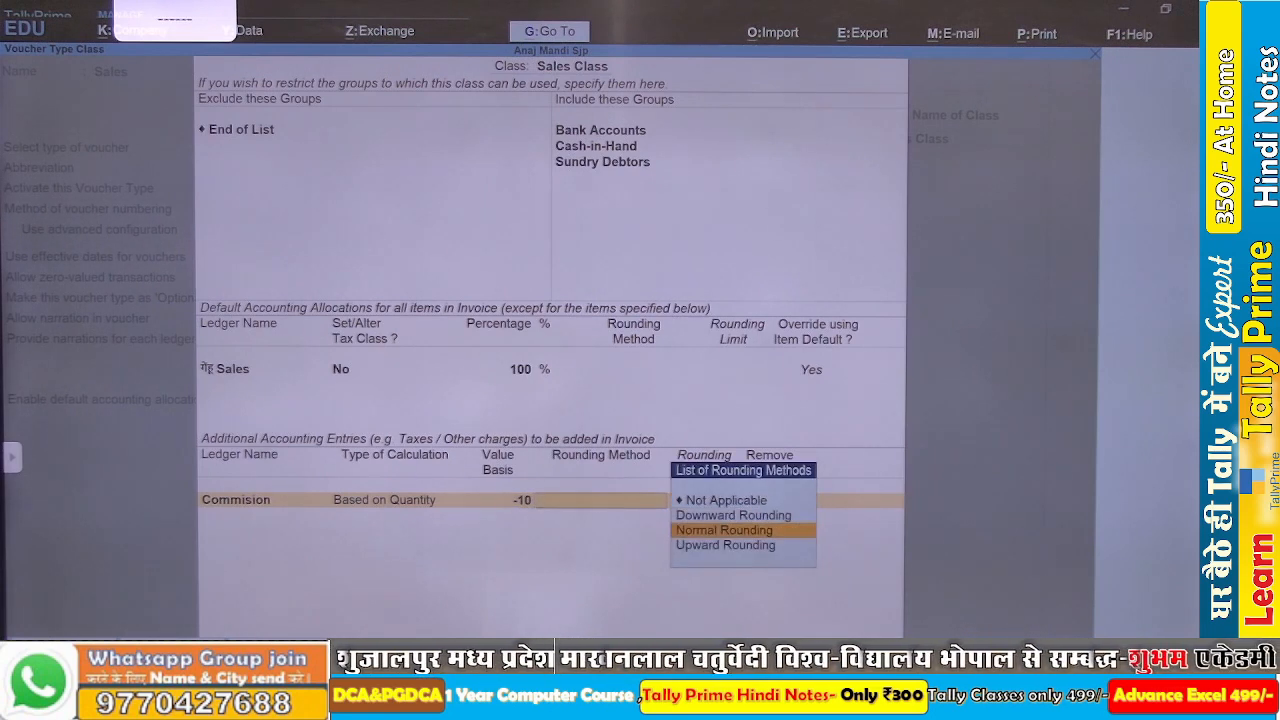
key("Up")
key("Up")
key("Return")
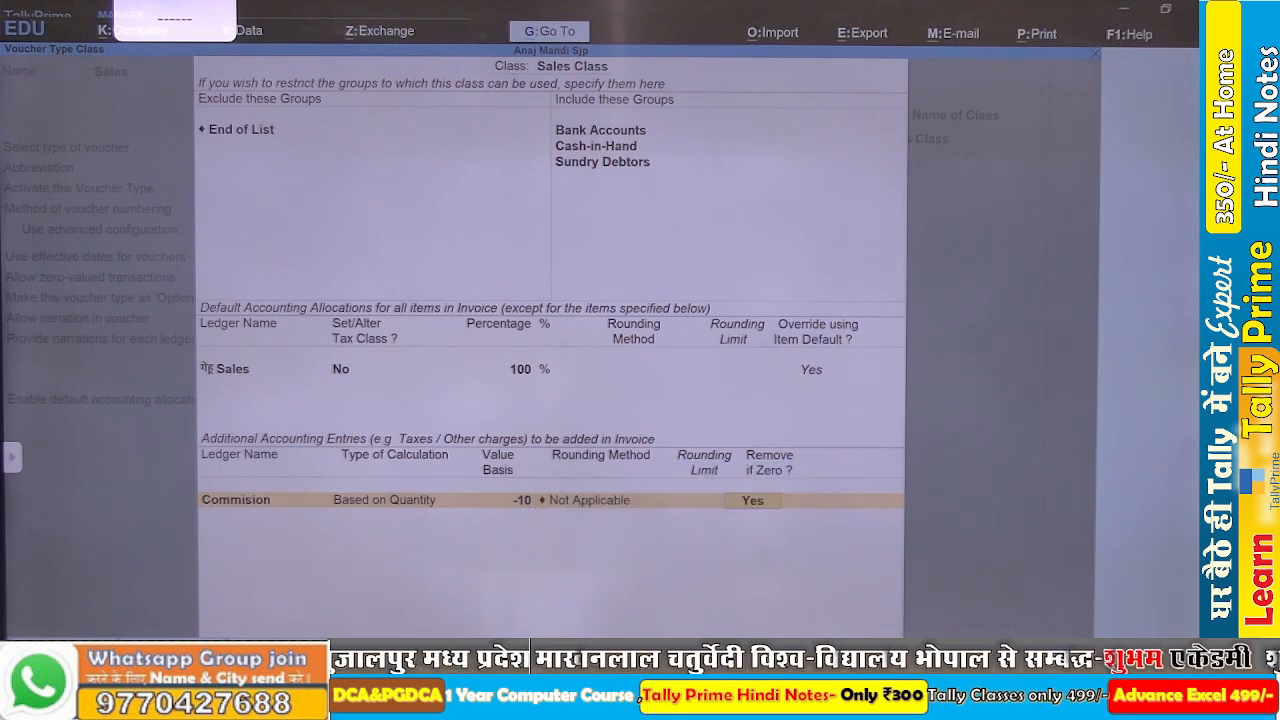
key("Return")
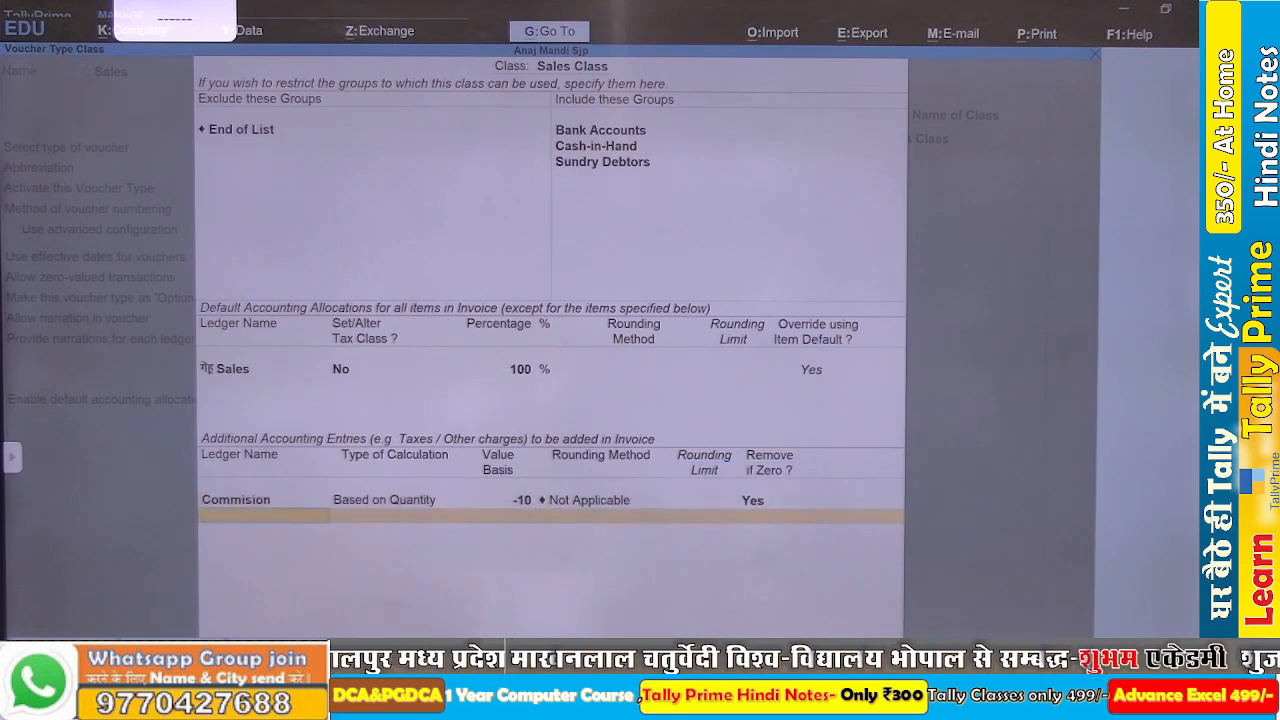
- Add the हम्माली शुल्कप्रति बोरा ledger as the second additional accounting entry of Sales Class
key("Down")
key("Down")
key("Down")
key("Down")
key("Down")
key("Down")
key("Down")
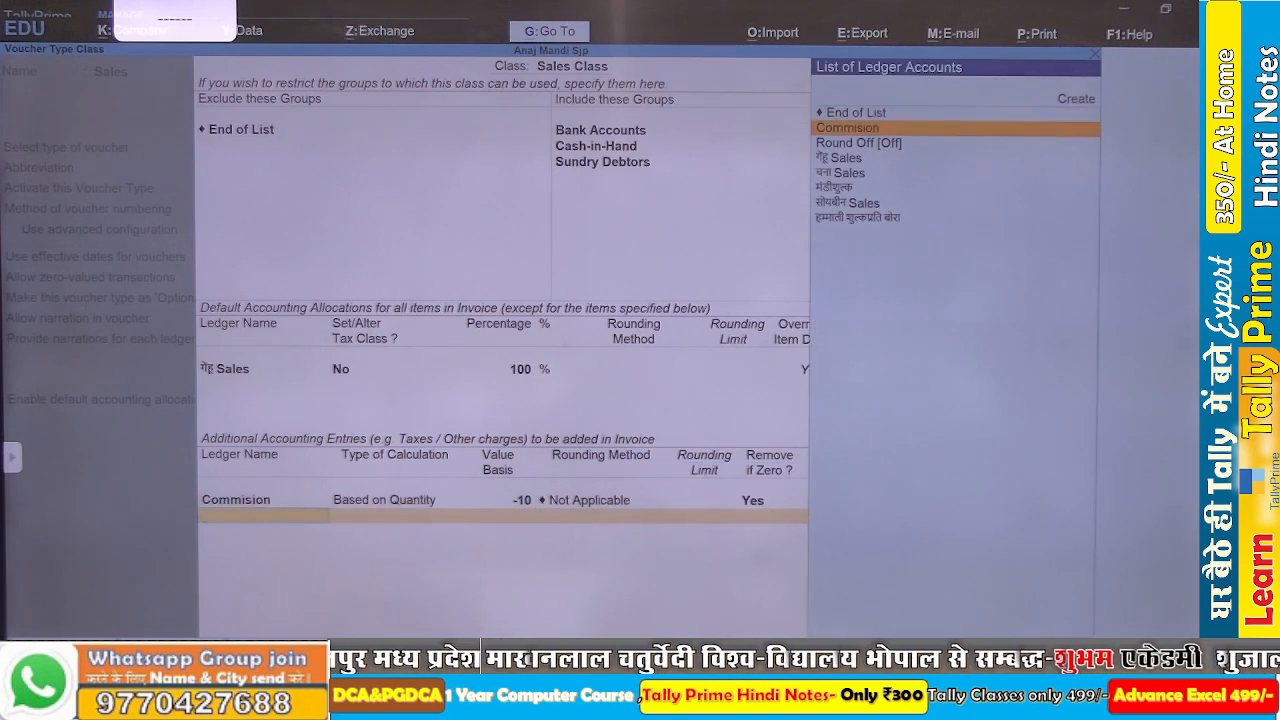
key("Down")
key("Return")
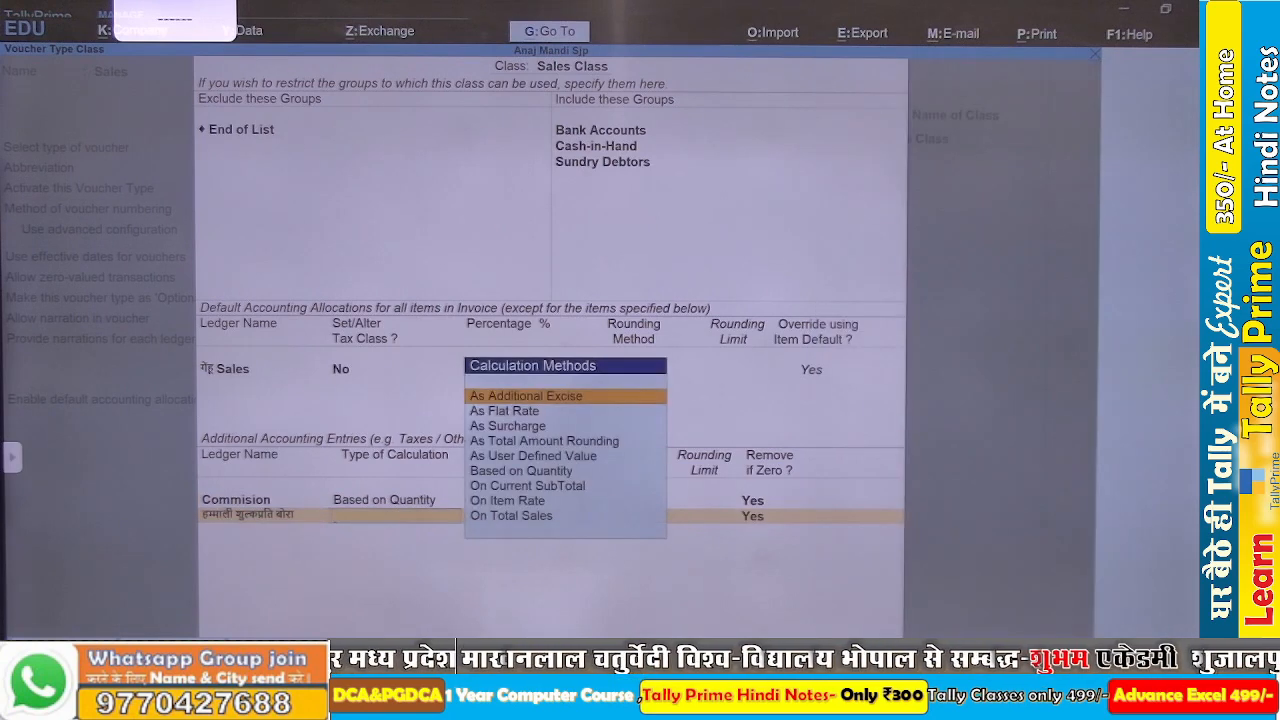
- Calculate the हम्माली शुल्कप्रति बोरा entry Based on Quantity at -2.50, with rounding Not Applicable and Remove if Zero Yes
key("Down")
key("Down")
key("Down")
key("Down")
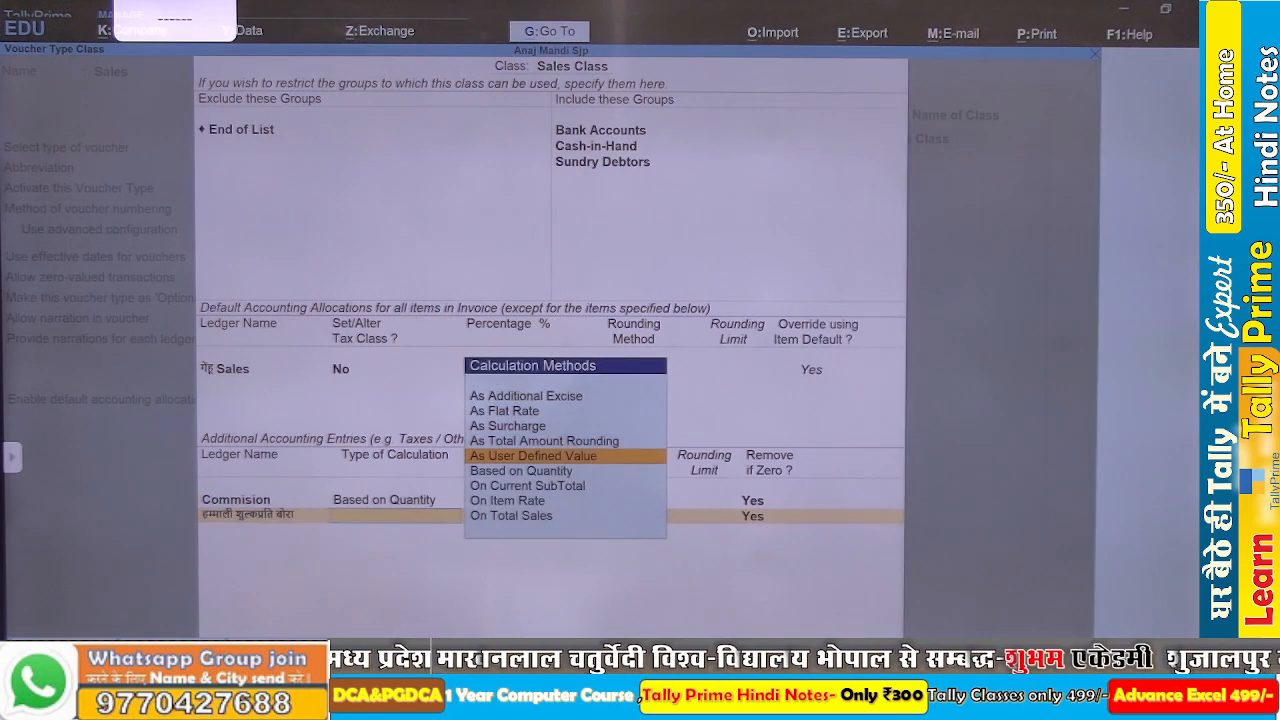
key("Down")
key("Return")
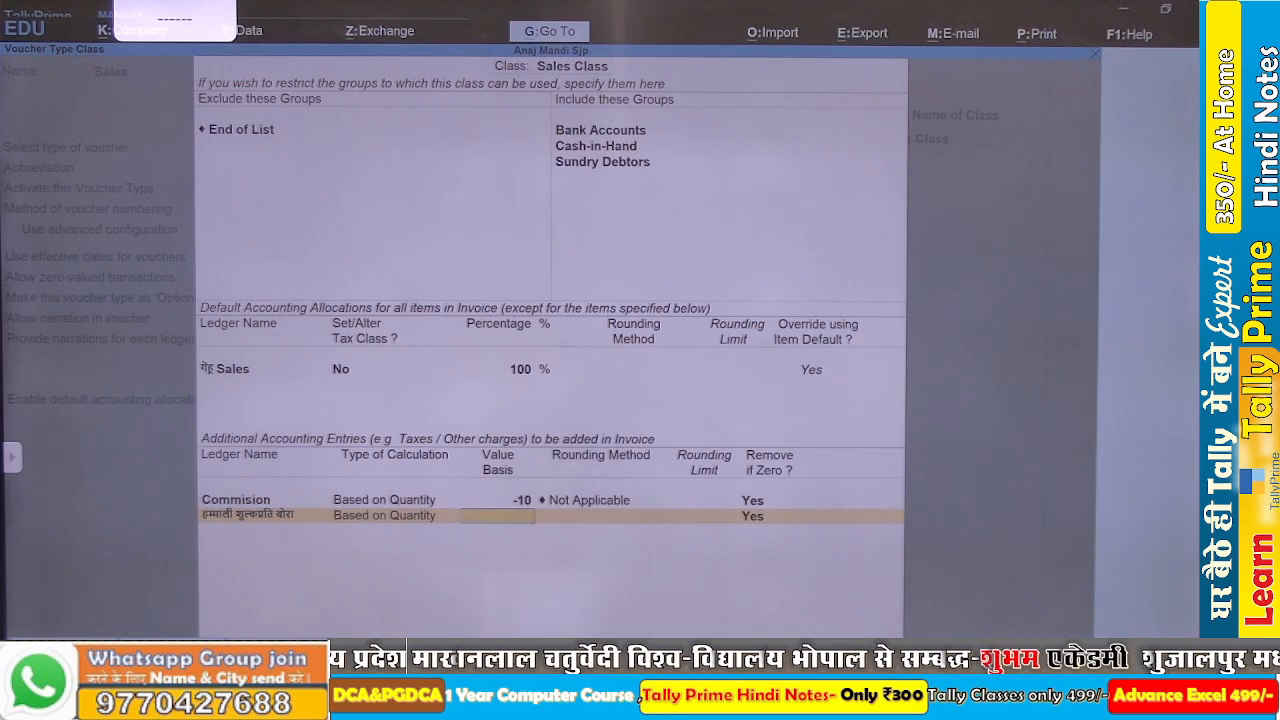
type("-2.50")
key("Return")
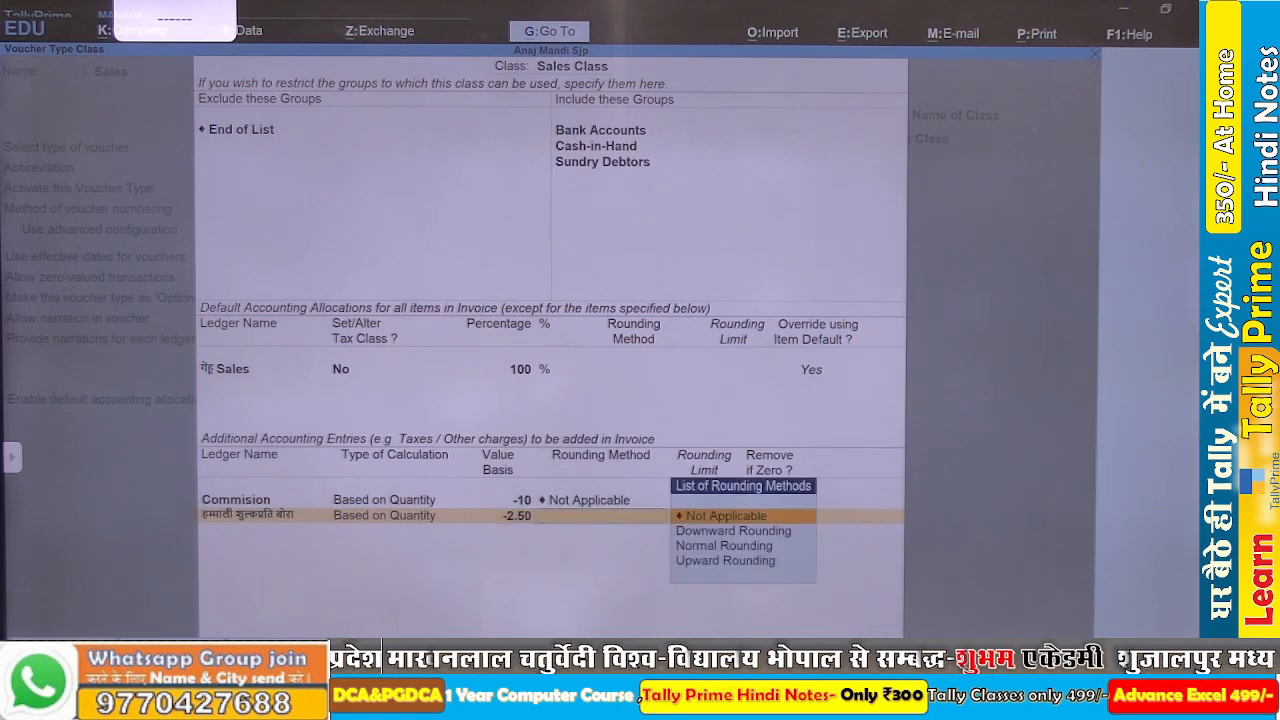
key("Return")
key("Return")
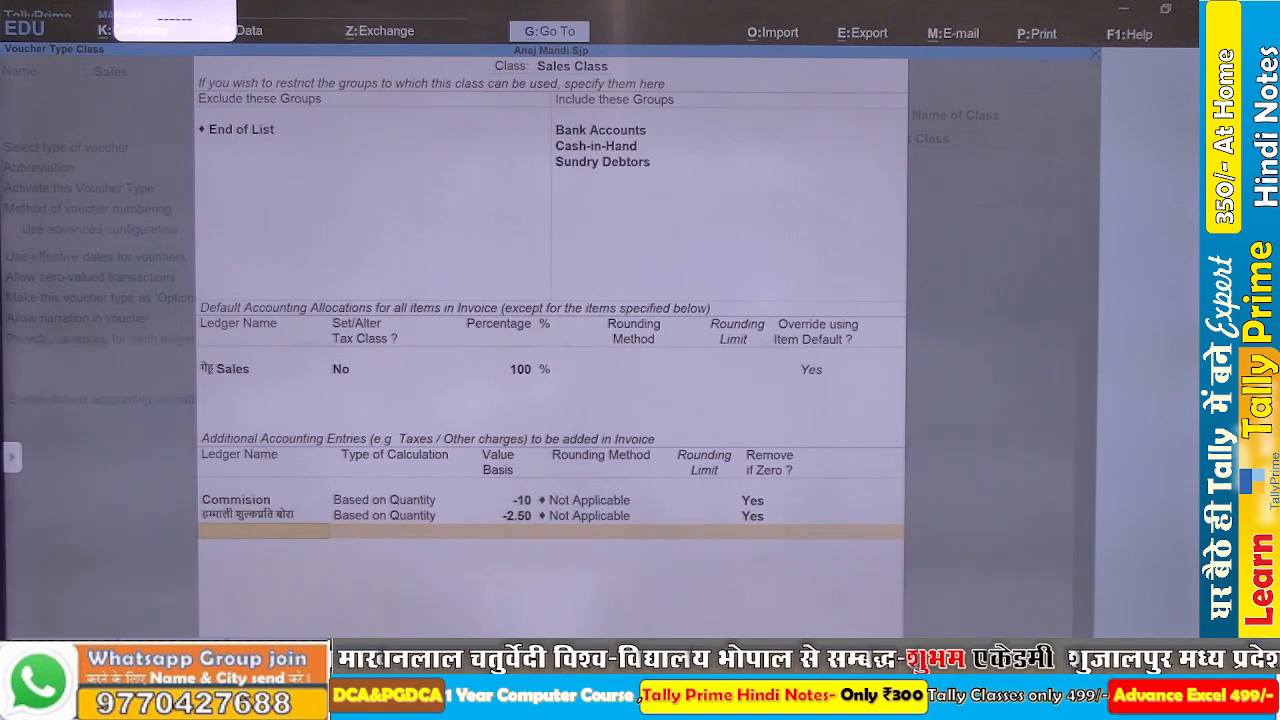
- Create a ledger named Godown Charge under Indirect Expenses and use it as the third additional accounting entry
key("alt+c")
type("Go")
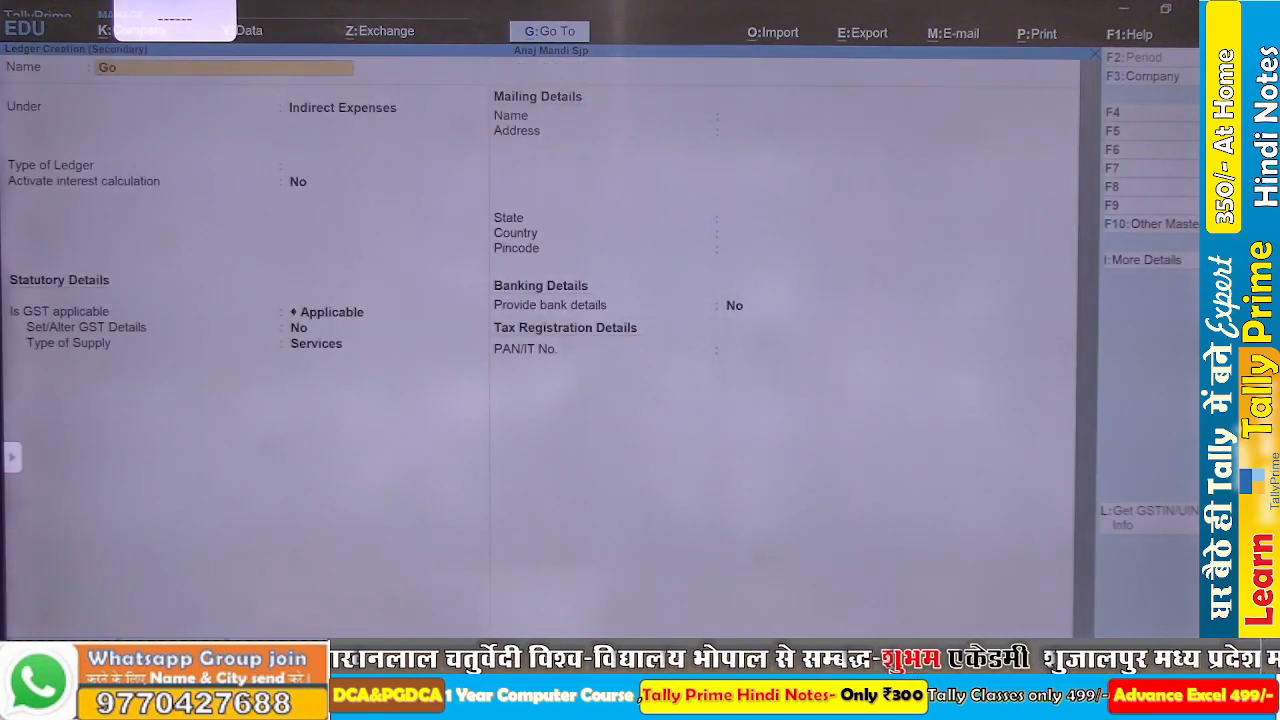
type("d")
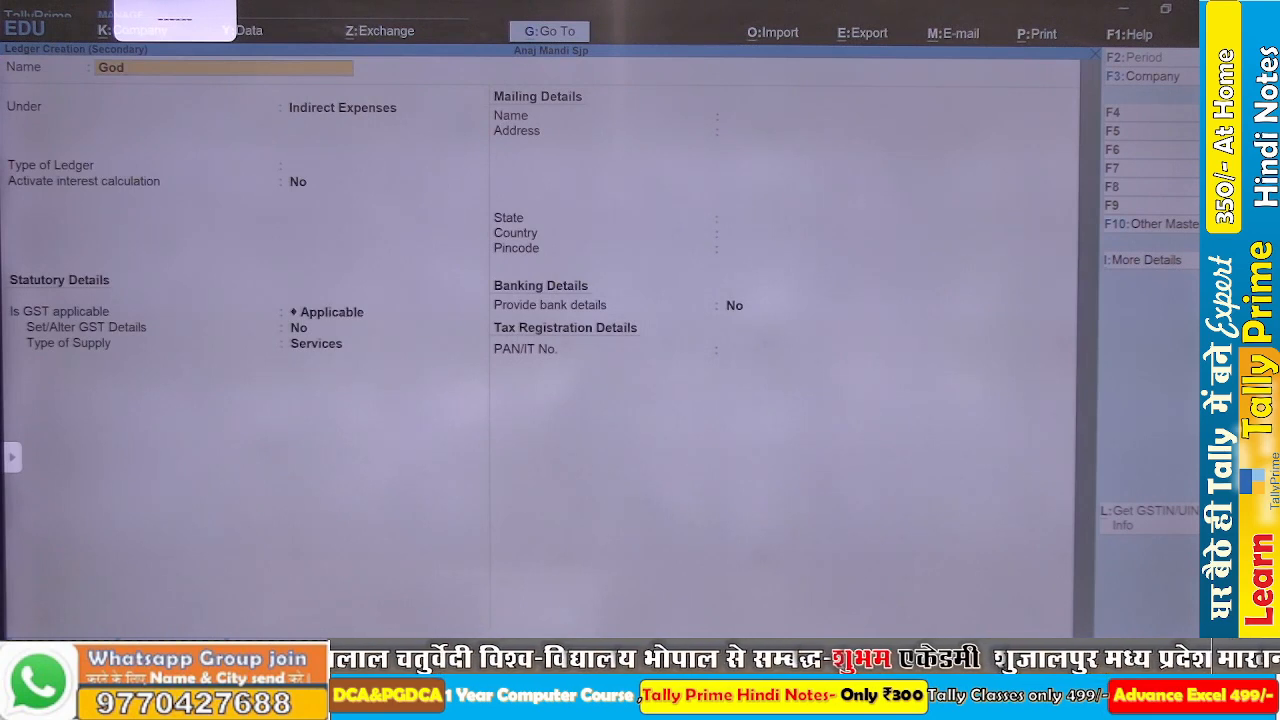
type("own")
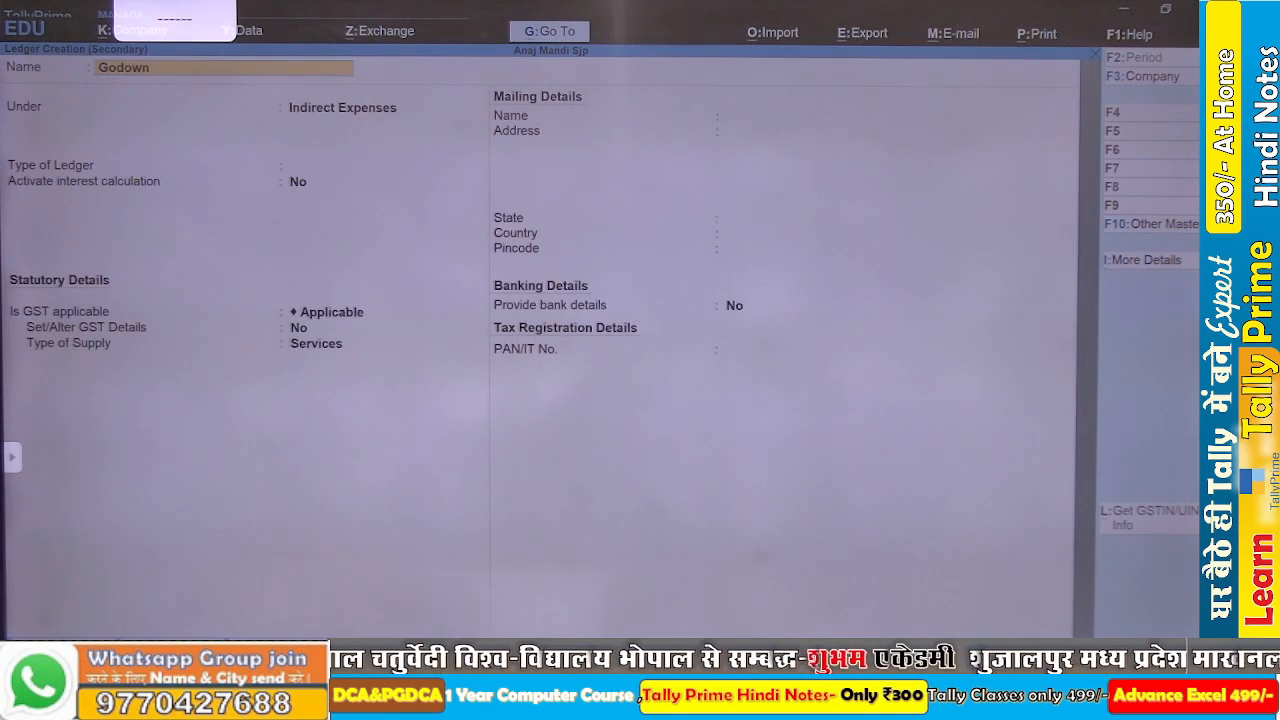
type(" Charge")
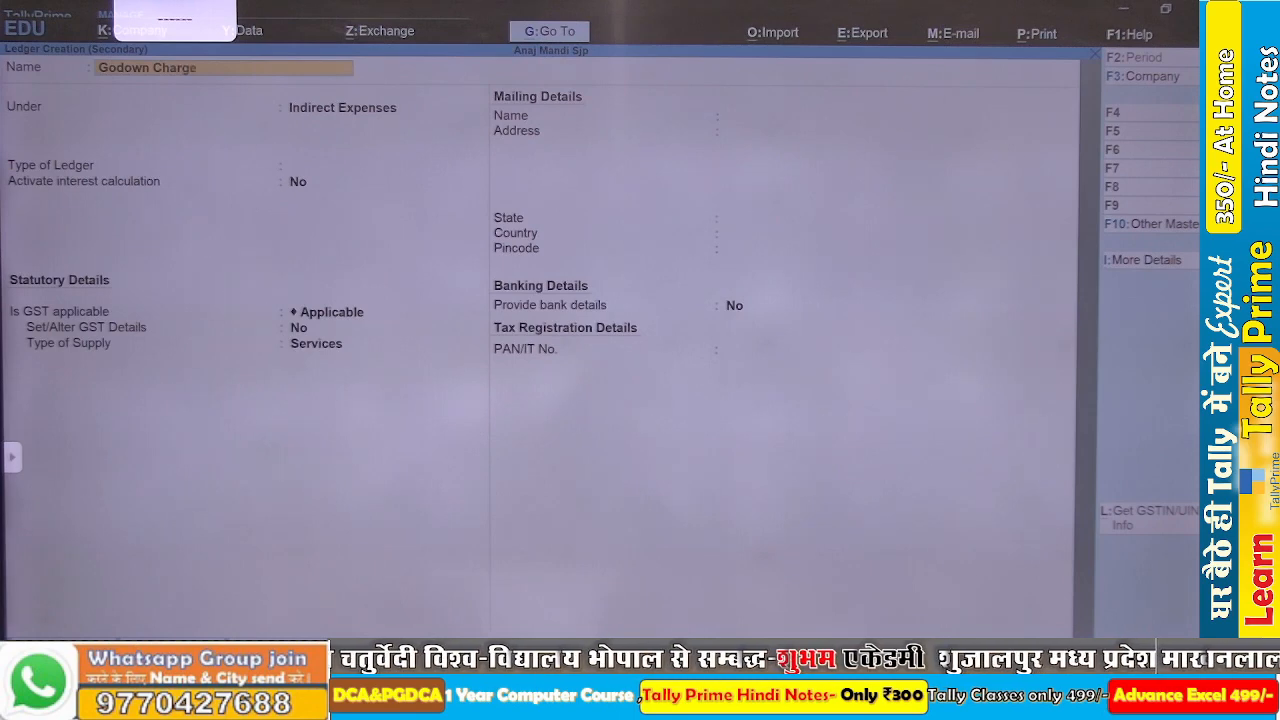
key("Return")
key("ctrl+a")
key("Return")
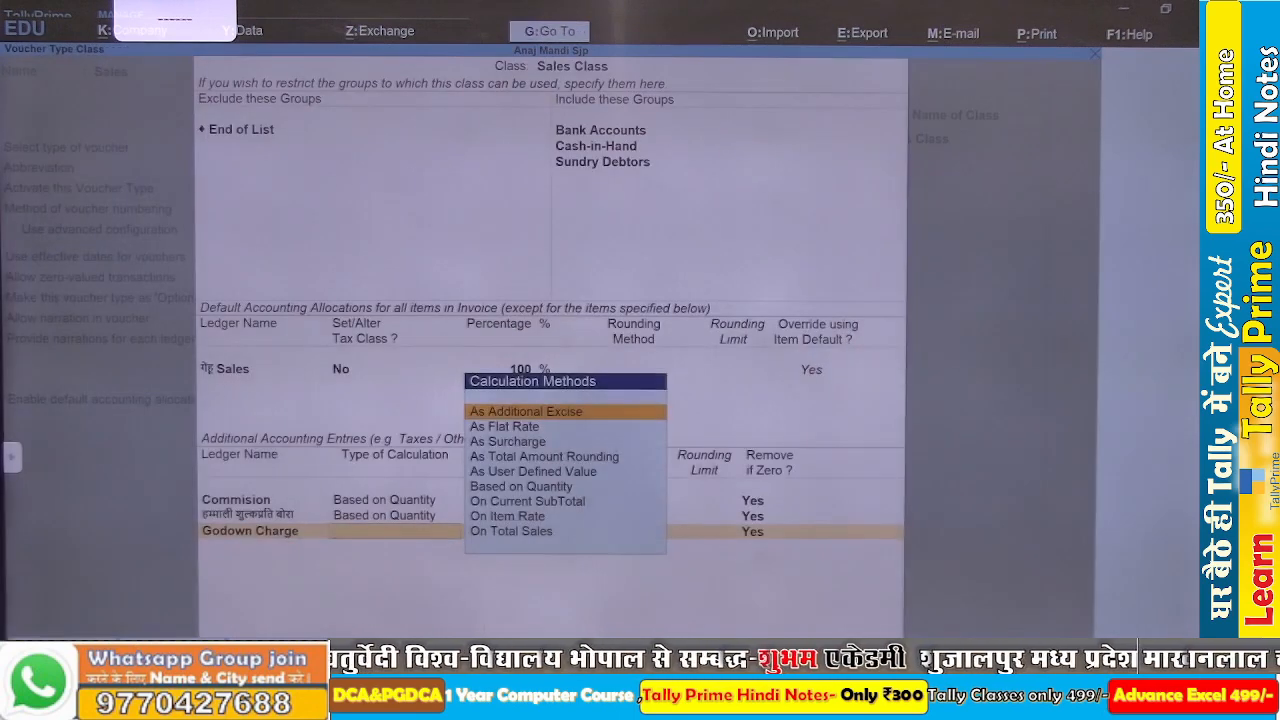
- Set the Godown Charge entry to calculate Based on Quantity with a value basis of -2
key("Down")
key("Down")
key("Down")
key("Down")
key("Down")
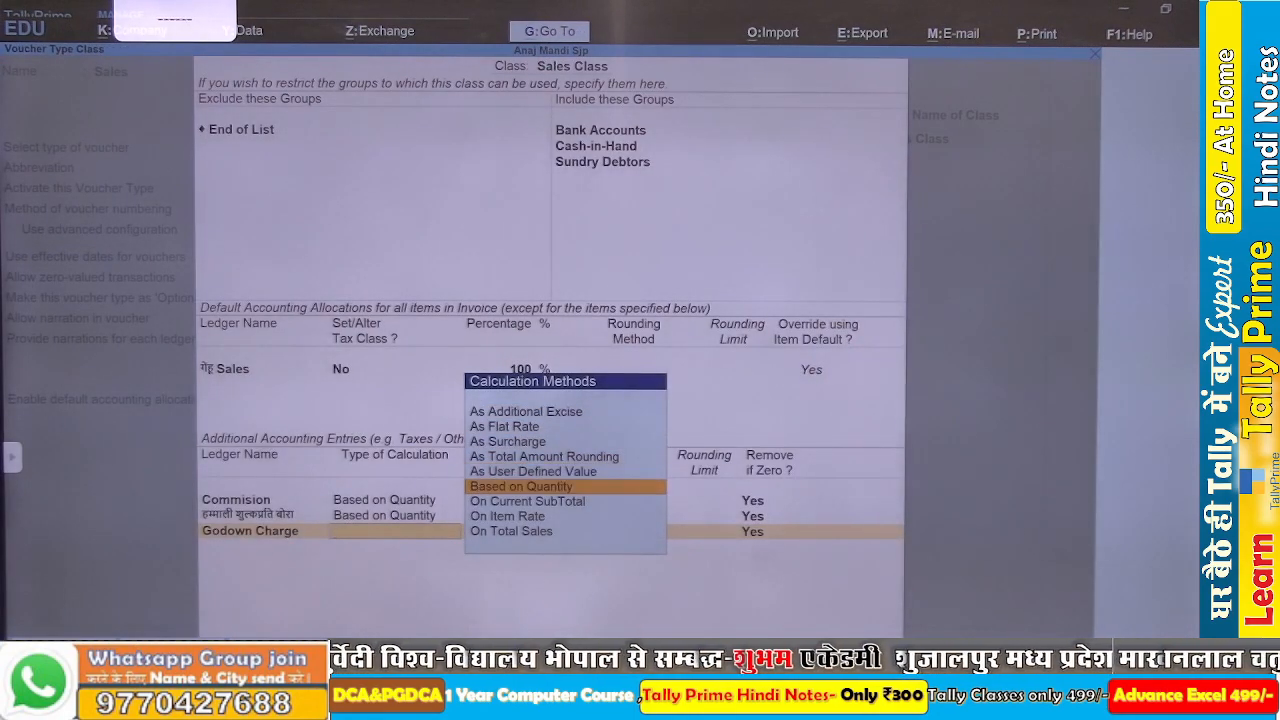
key("Return")
type("2")
key("Return")
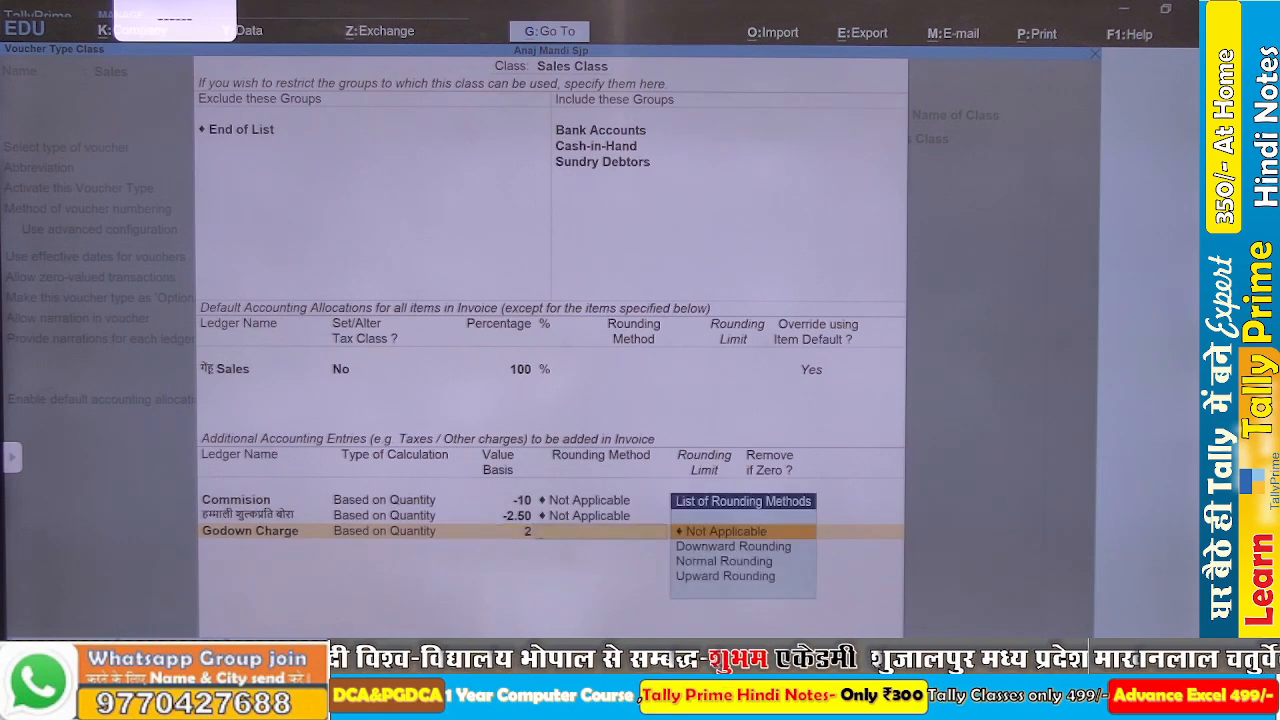
key("BackSpace")
type("-2")
key("Return")
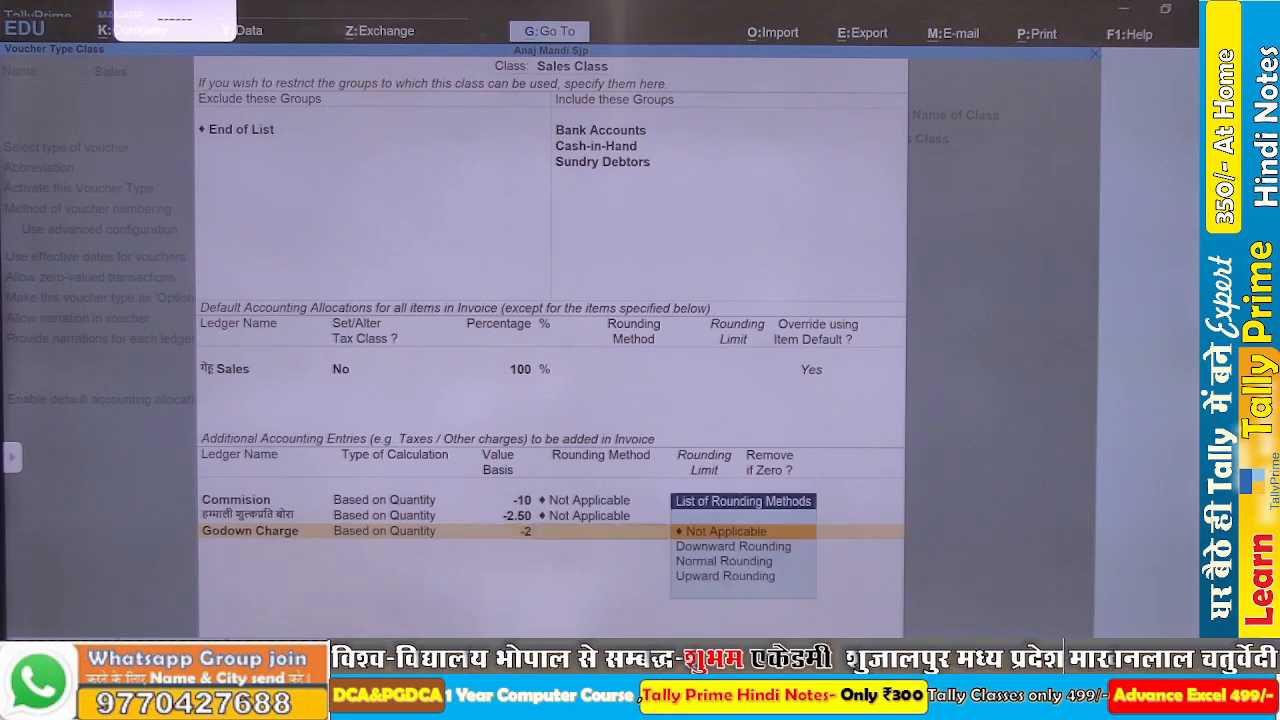
- Set the Godown Charge entry's rounding method to Not Applicable and keep Remove if Zero at Yes
key("Down")
key("Down")
key("Up")
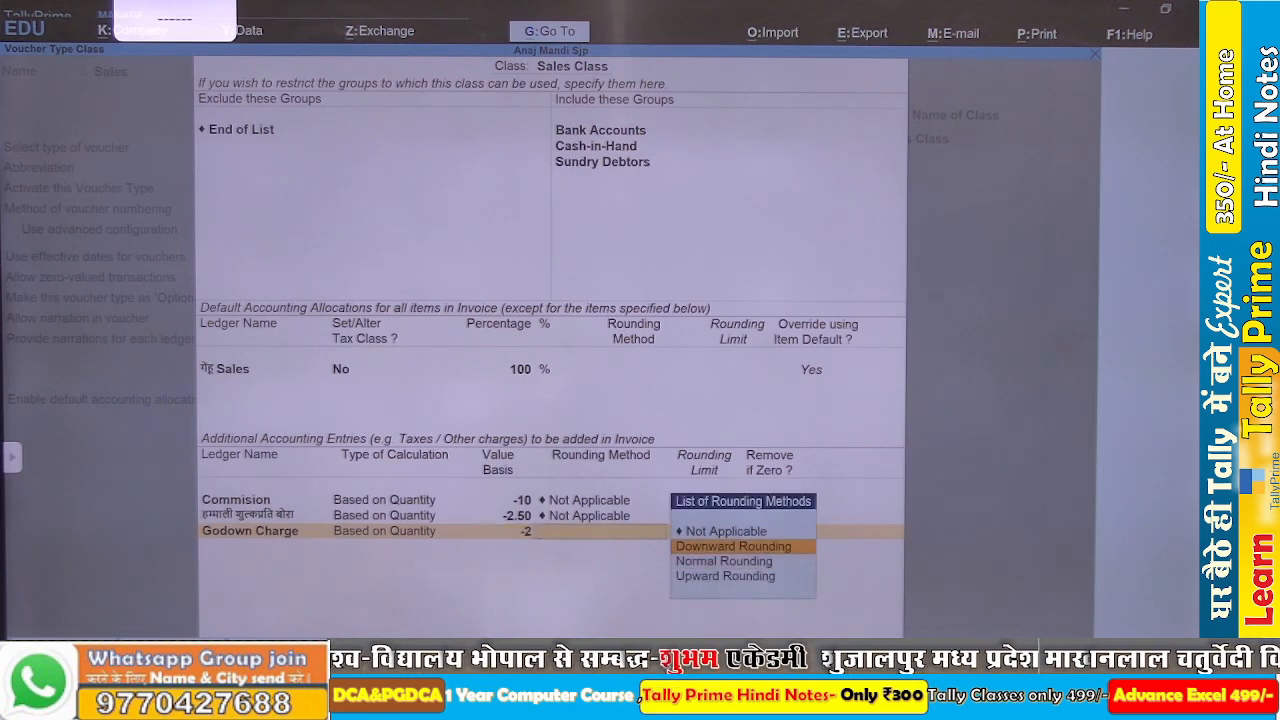
key("Up")
key("Return")
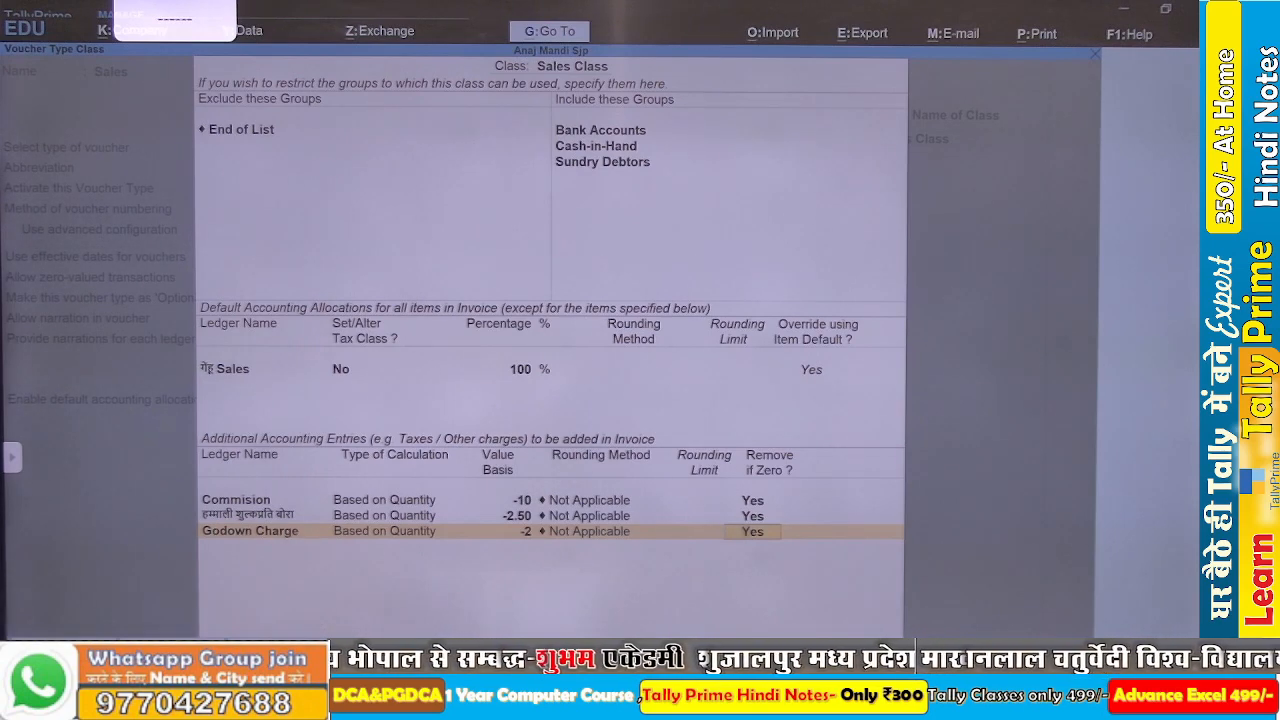
key("Return")
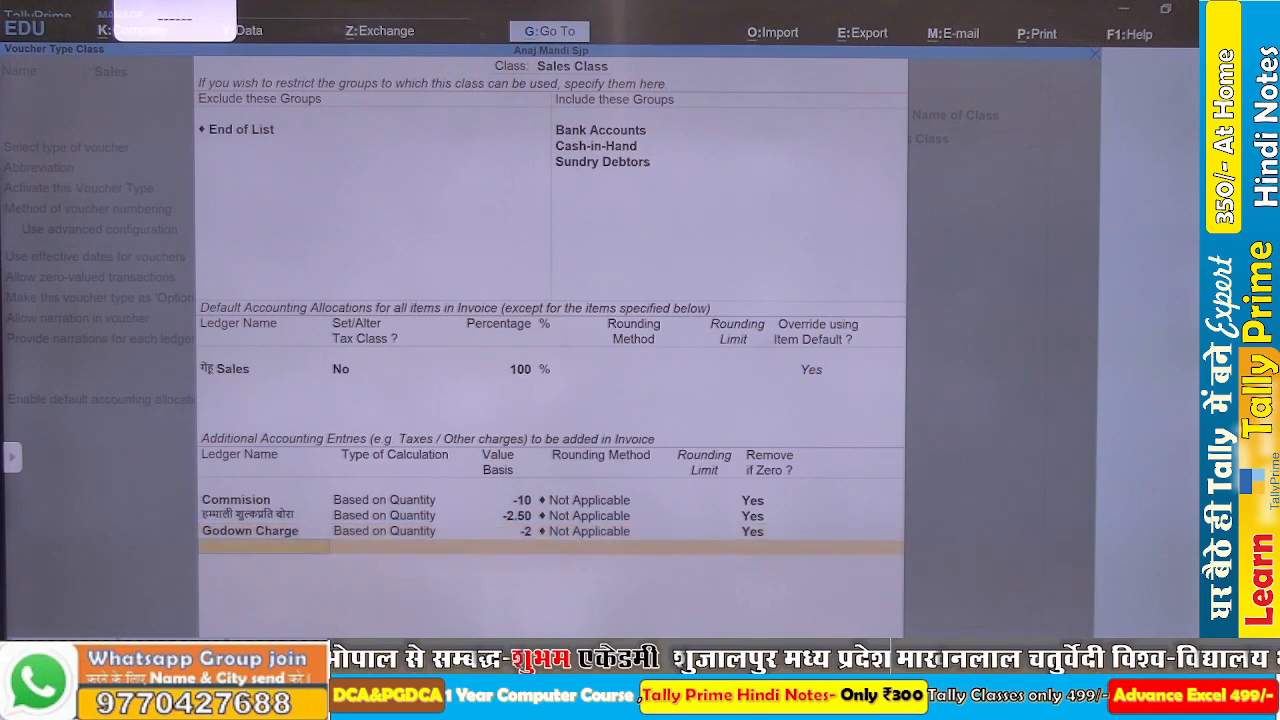
- Add the Round Off [Off] ledger as an additional entry calculated As Total Amount Rounding
type("R")
key("Return")
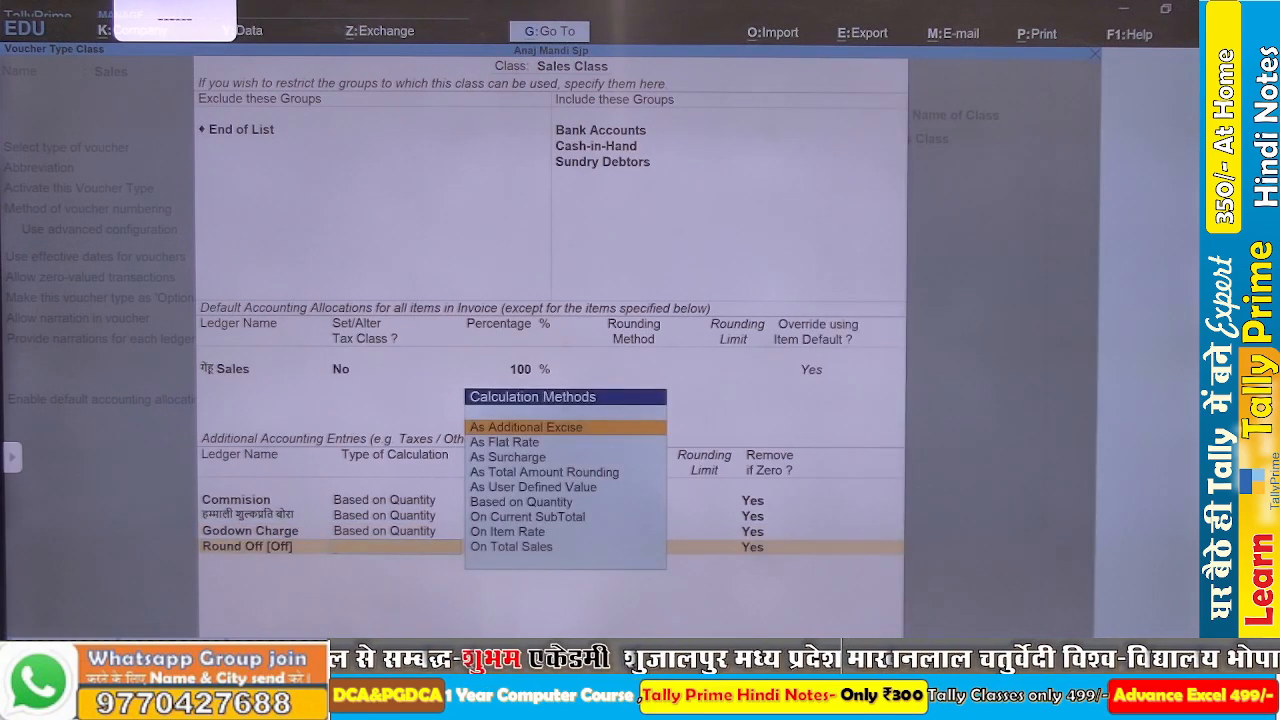
key("Down")
key("Down")
key("Down")
key("Return")
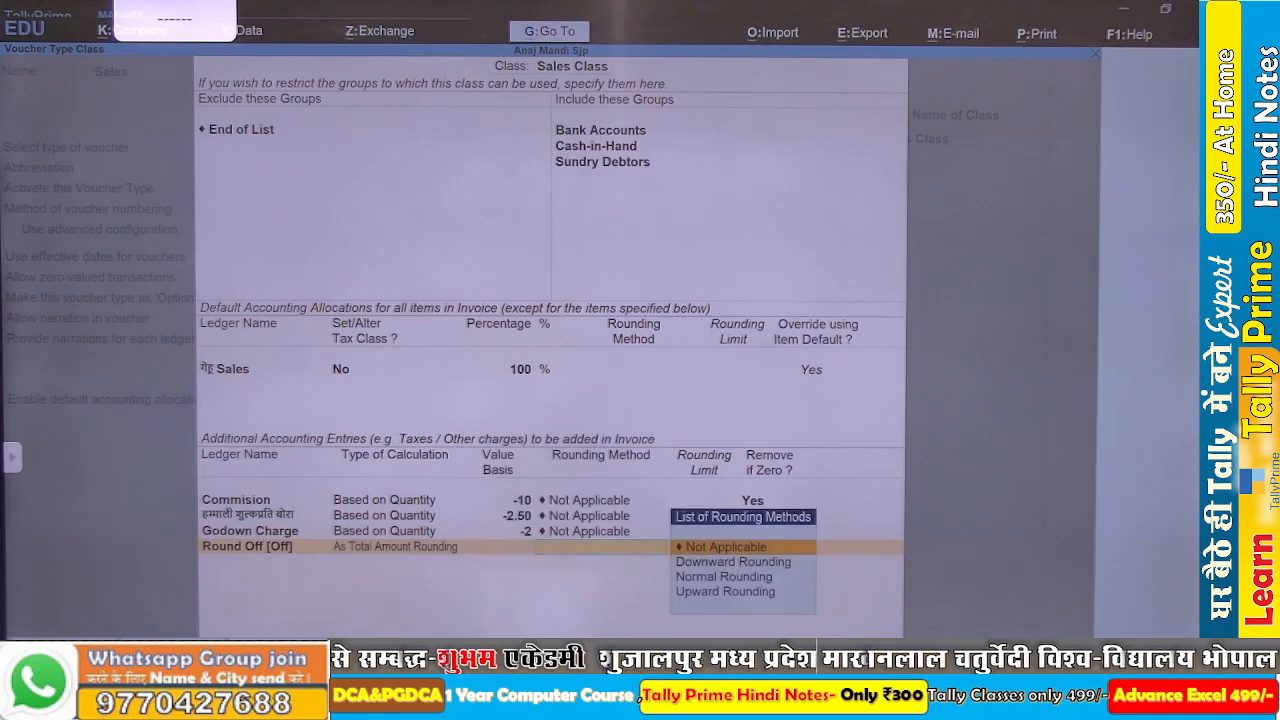
- Give the Round Off [Off] entry Normal Rounding with a rounding limit of 1
key("Down")
key("Down")
key("Down")
key("Up")
key("Return")
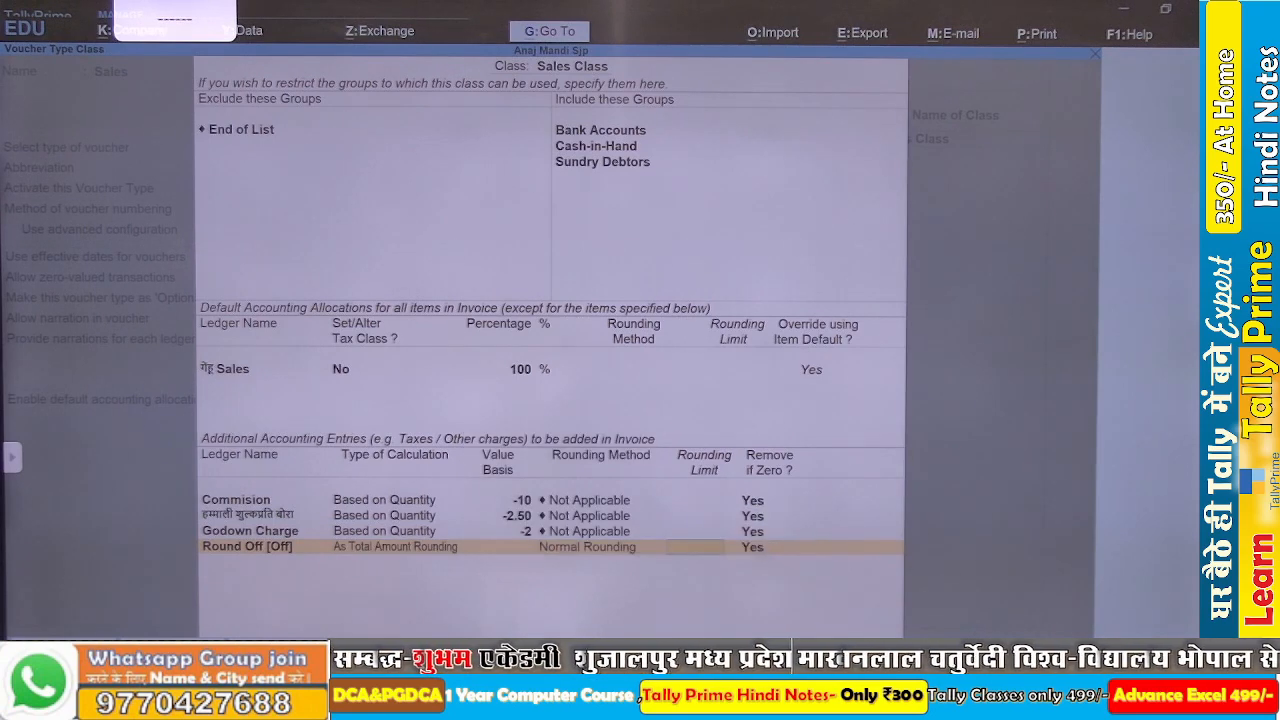
key("Return")
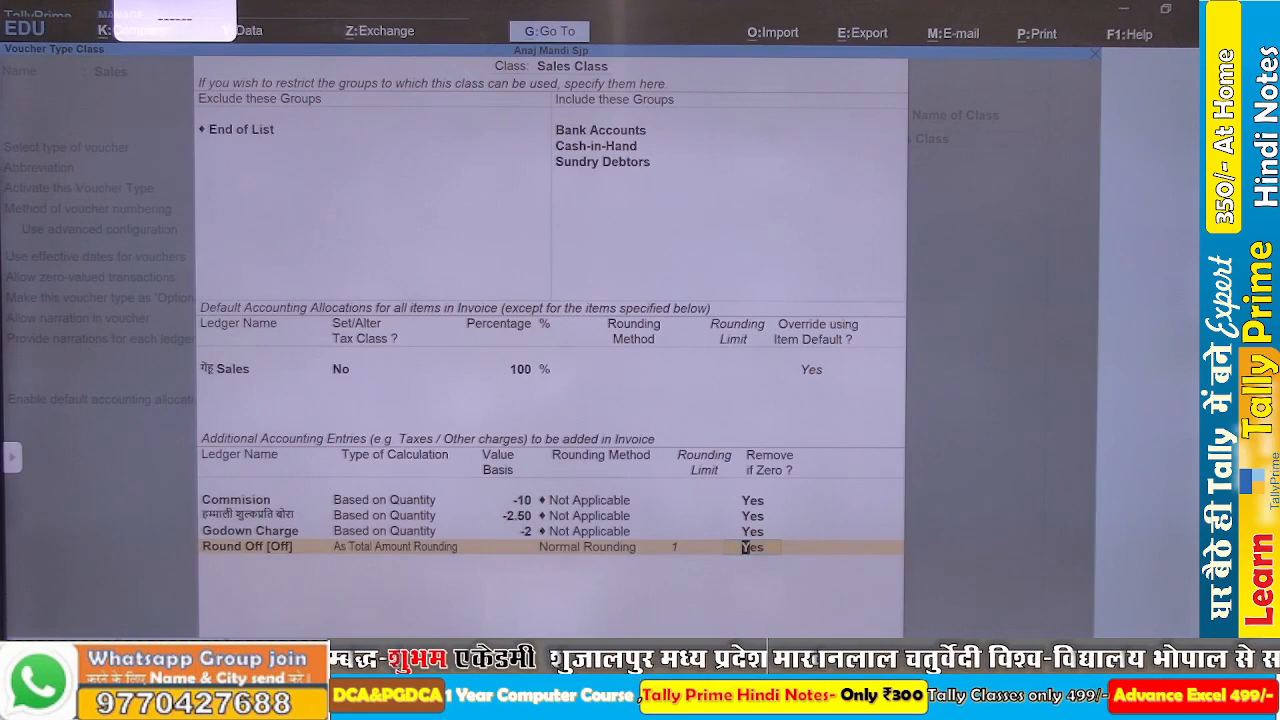
- Save Sales Class and the altered Sales voucher type, and return to the Gateway of Tally
key("ctrl+a")
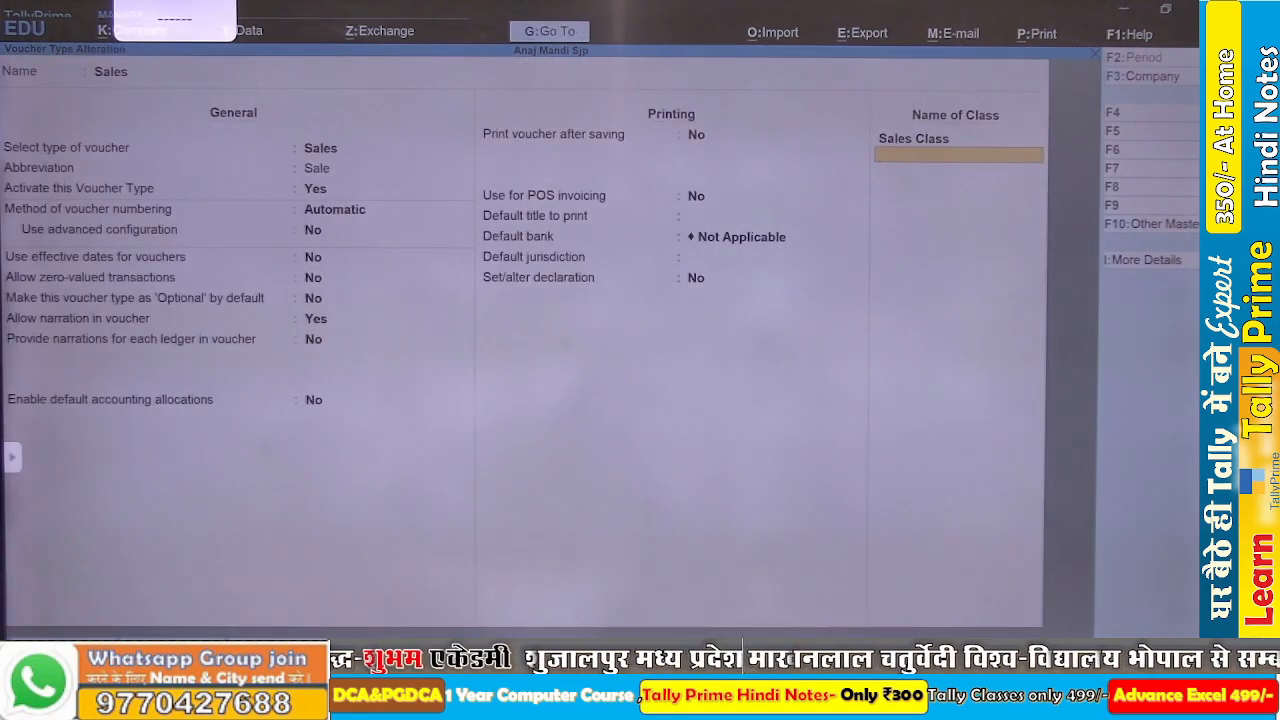
key("ctrl+a")
key("Escape")
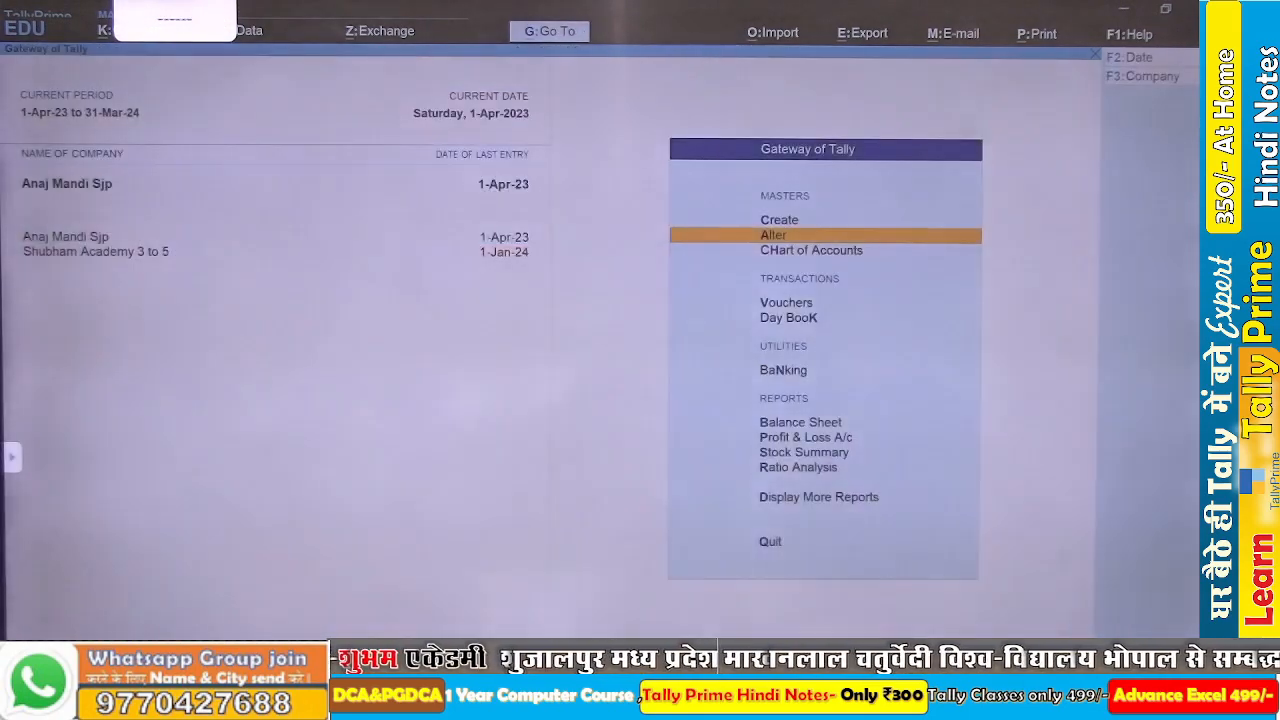
- Start a Sales voucher using Sales Class, leave the reference number blank and choose Cash as the party account
key("Up")
key("v")
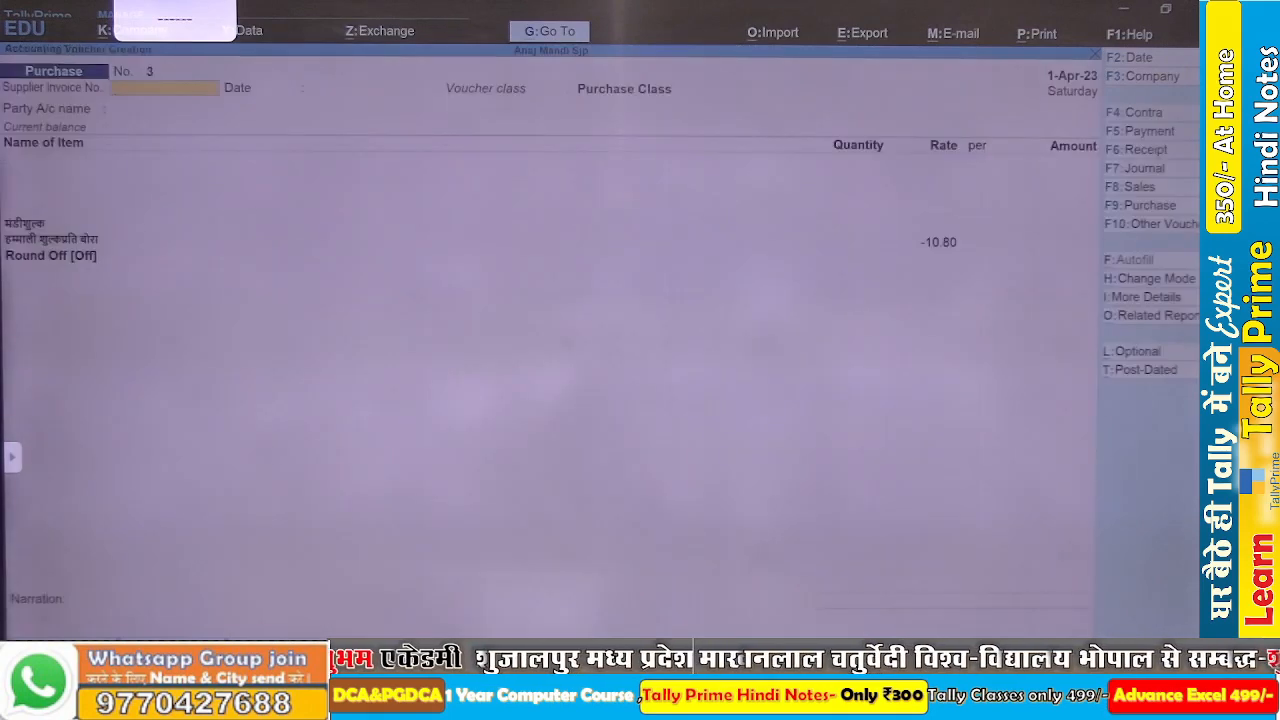
key("F8")
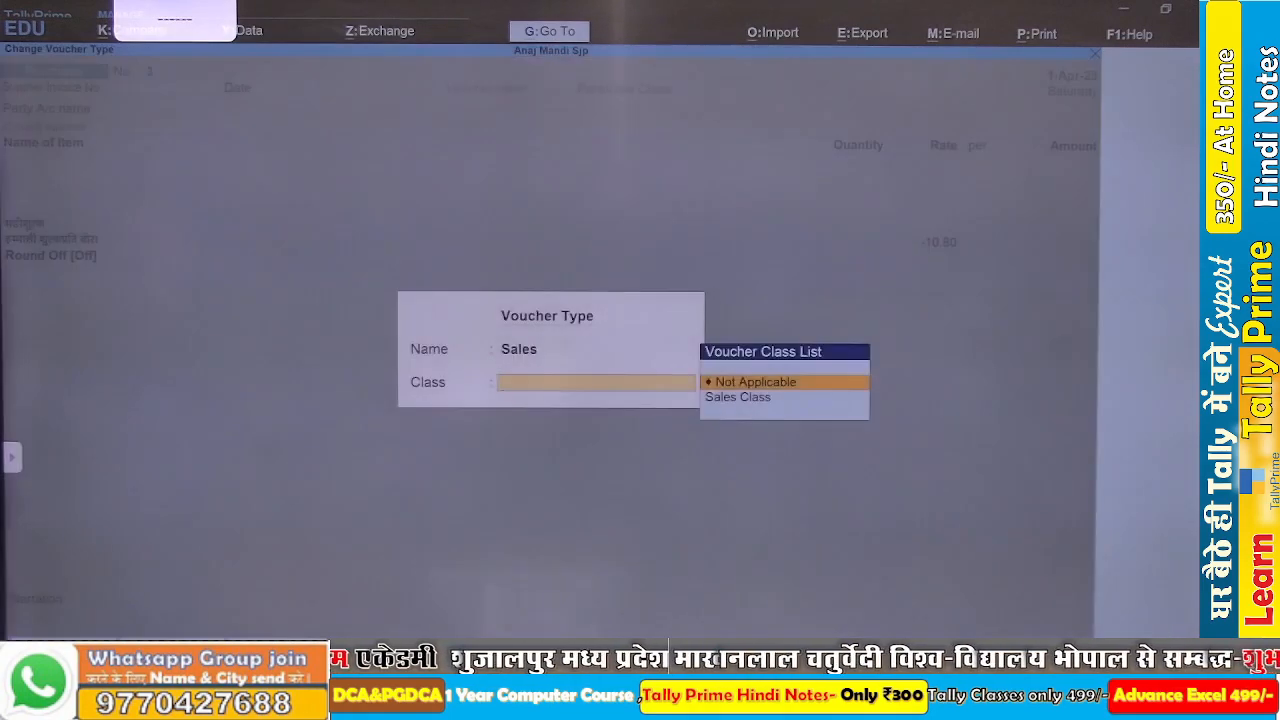
key("Down")
key("Return")
key("Return")
key("Return")
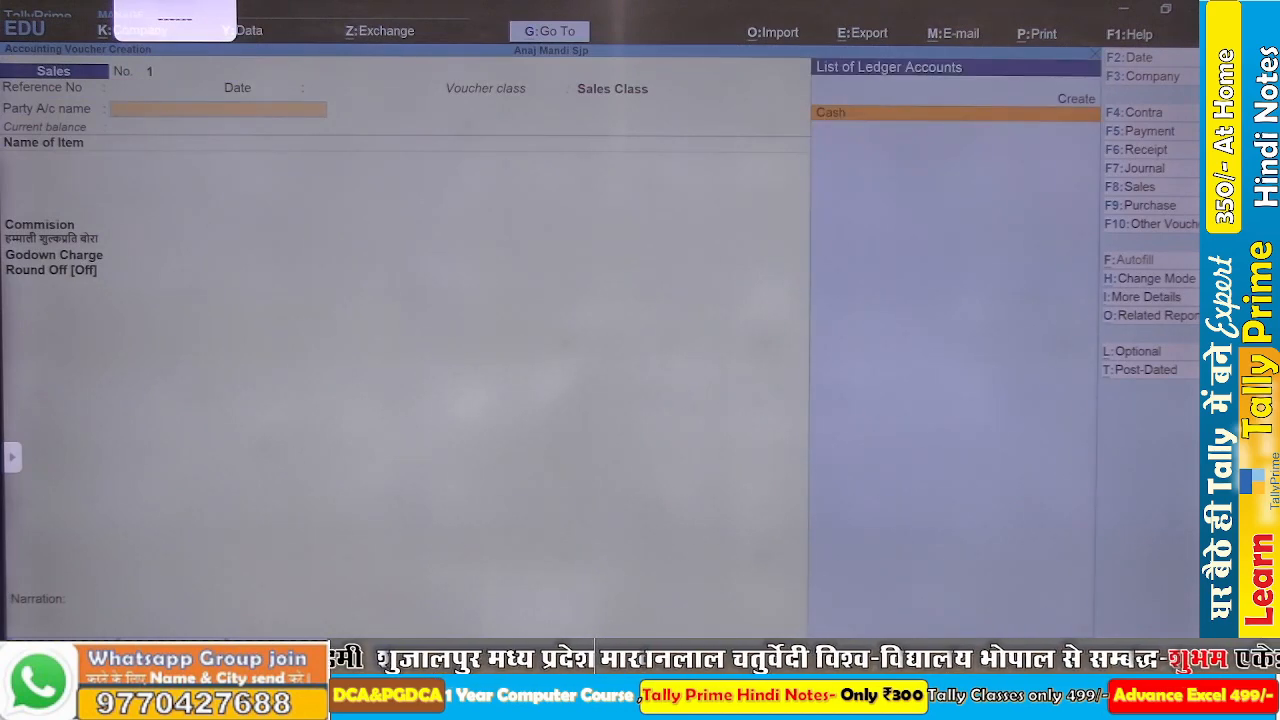
key("Return")
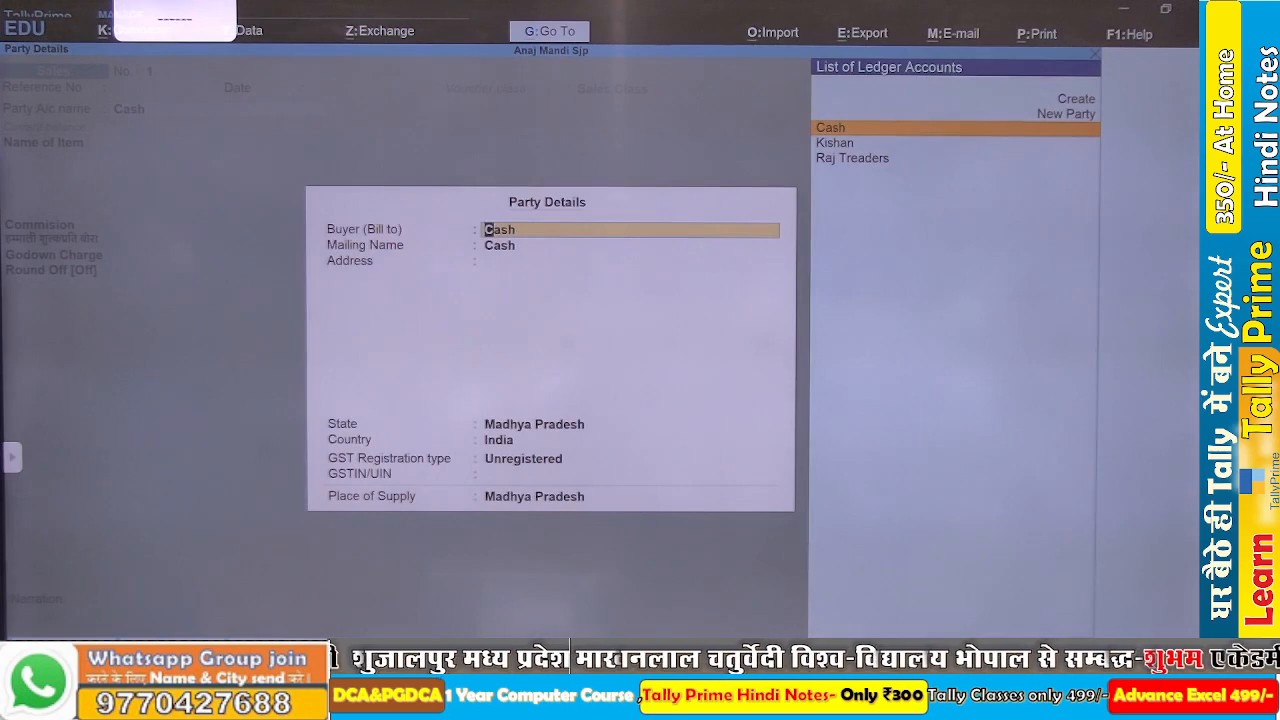
- Keep Cash as the buyer, replace the mailing name with the customer's full name, and accept the party details
key("Return")
key("Delete")
key("Delete")
key("Delete")
key("Delete")
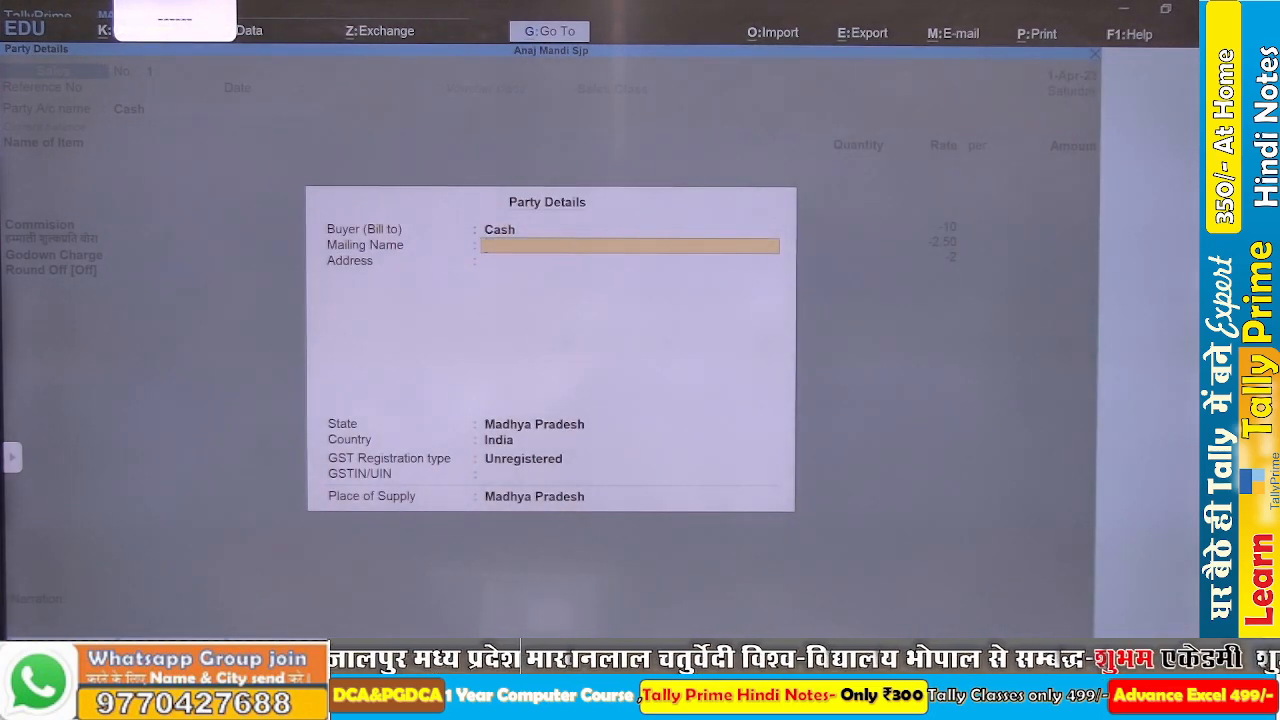
type("JAY")
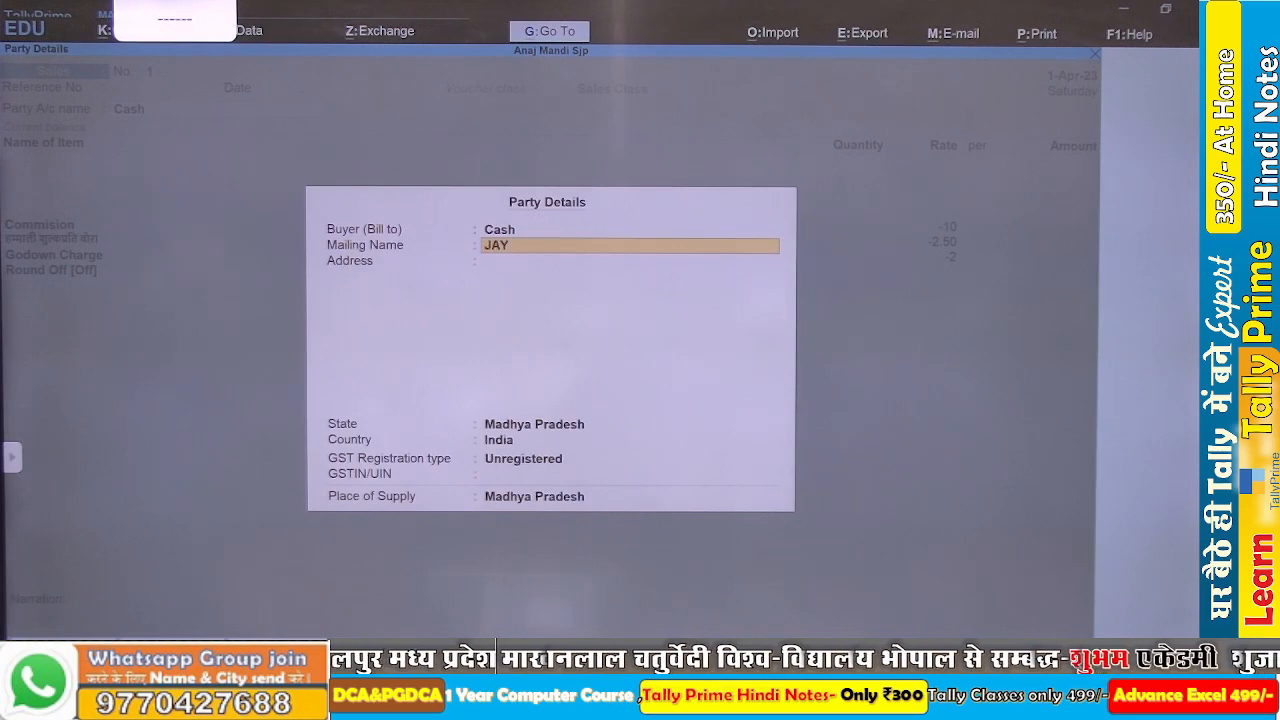
type(" Singh")
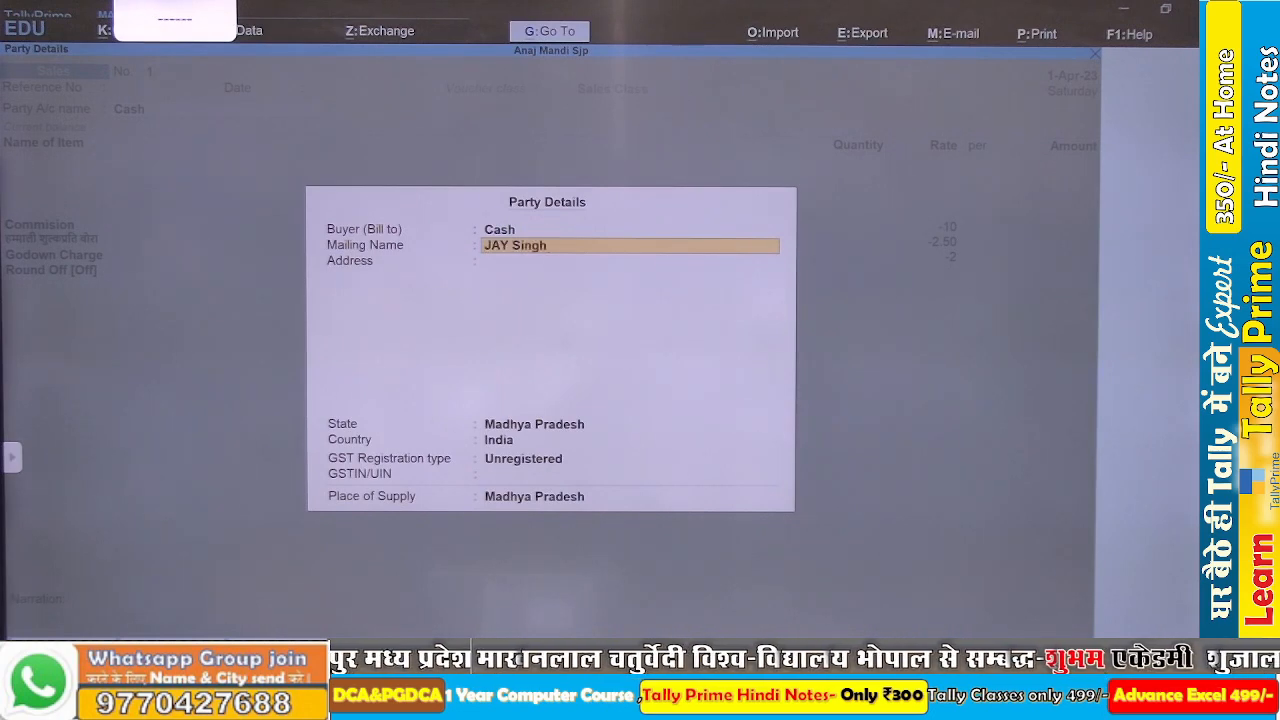
key("Return")
key("ctrl+a")
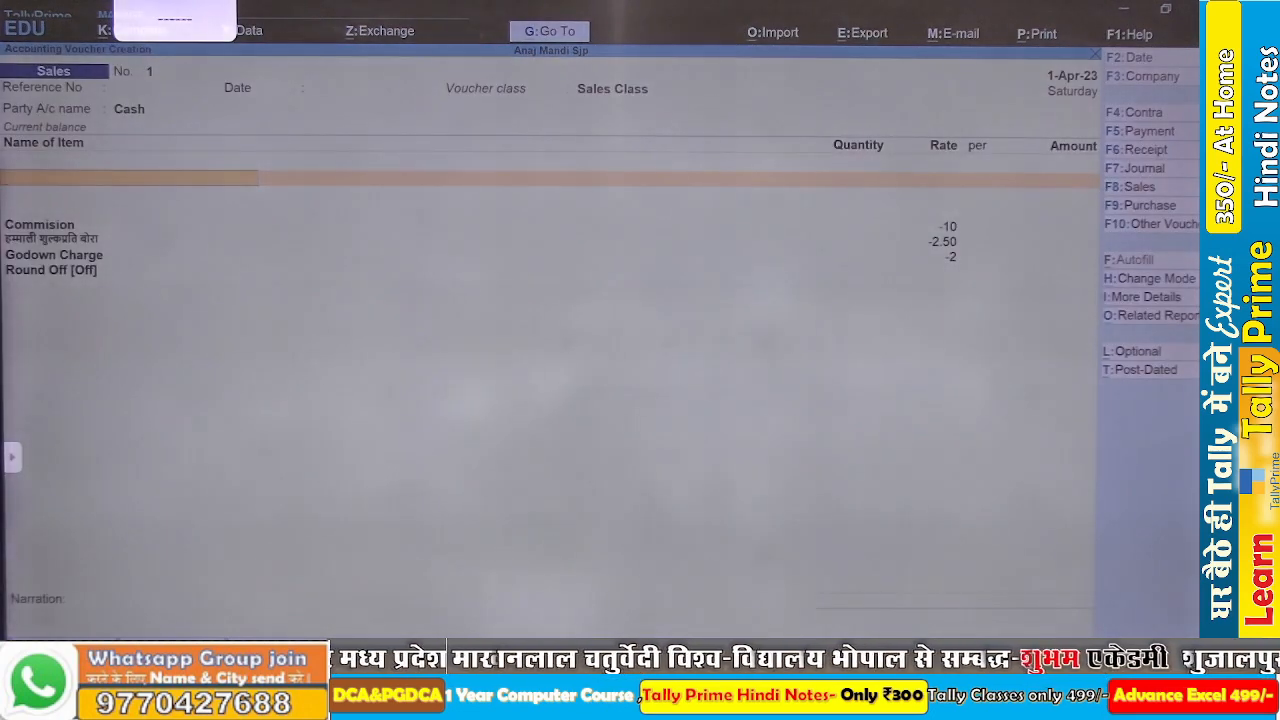
- Add गेंहू सरबती A to the Sales voucher with a quantity of 10 QTL at a rate of 2,550 per QTL
key("Down")
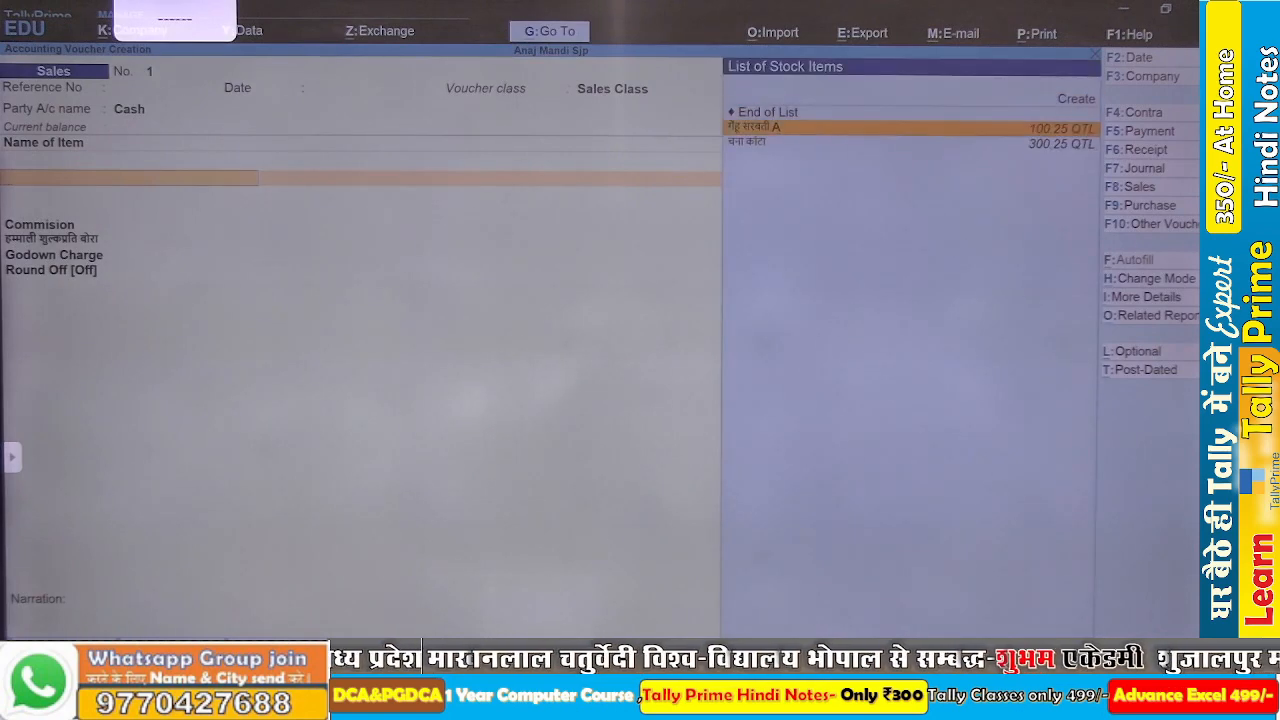
key("Return")
type("10")
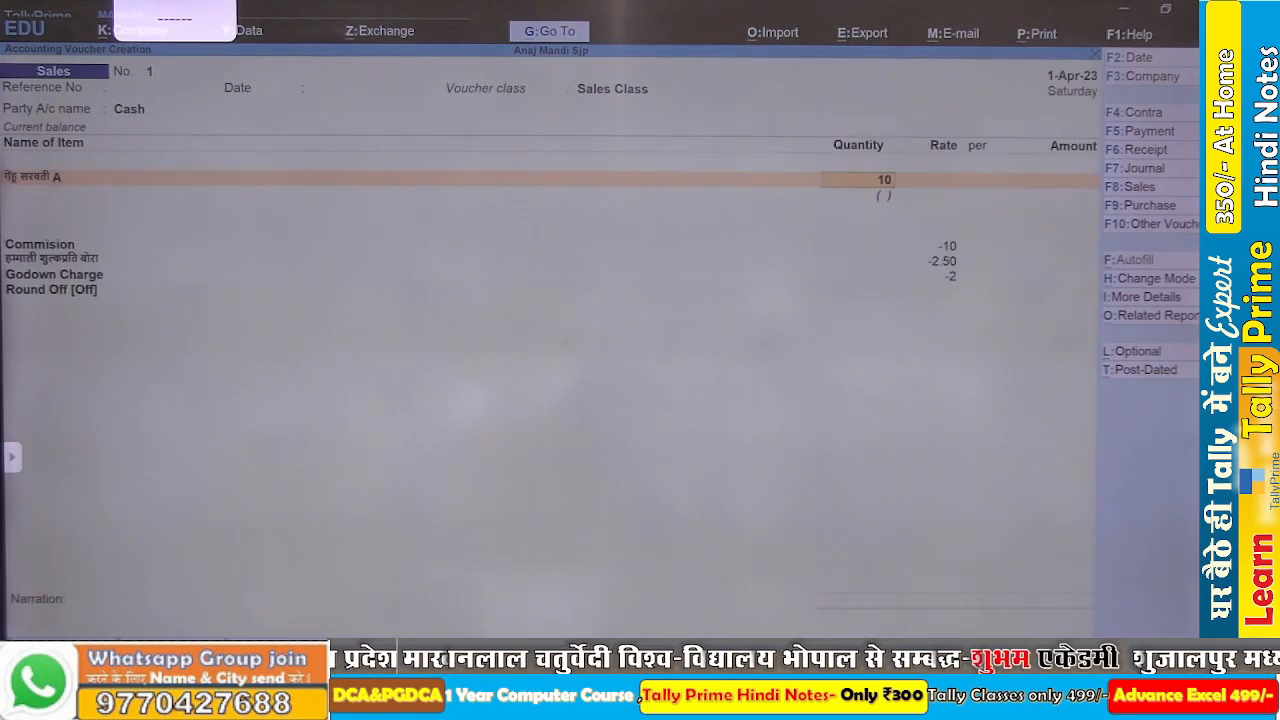
key("Return")
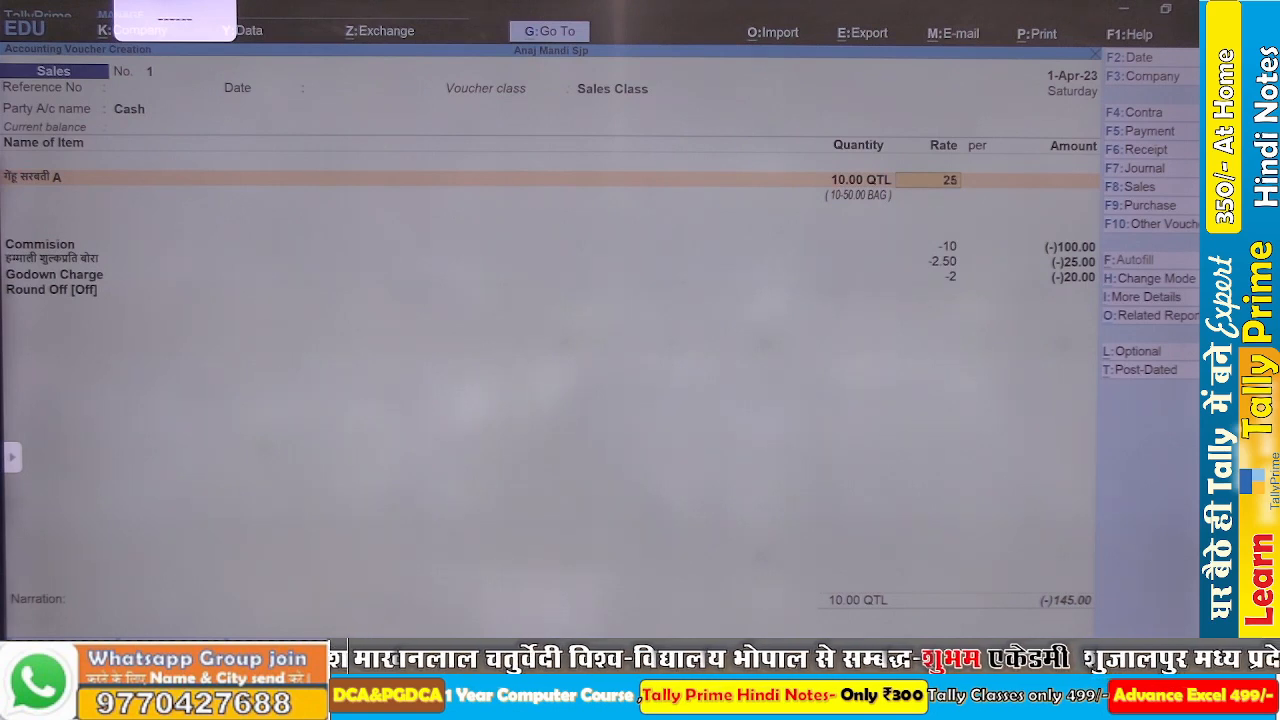
key("Return")
key("Return")
key("Return")
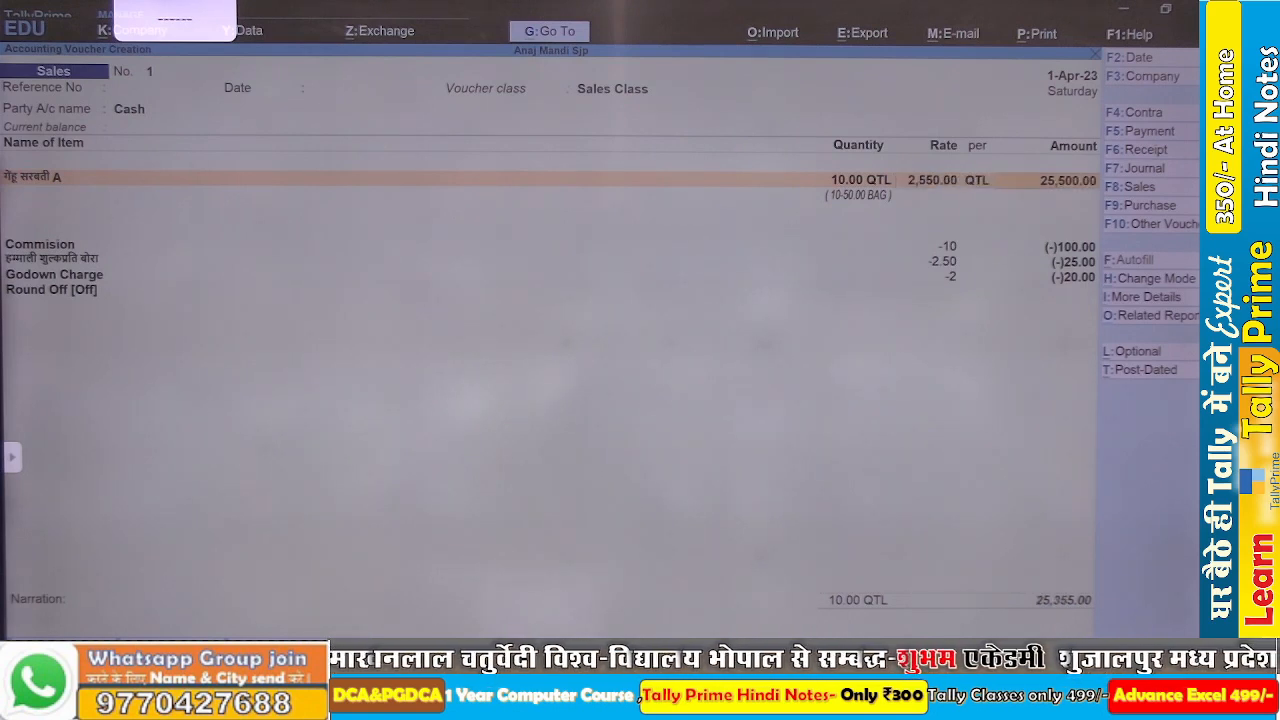
- Add चना कांटा as the second sales item with a quantity of 5.30 QTL at a rate of 6,500 per QTL
key("Down")
key("Down")
key("Down")
key("Down")
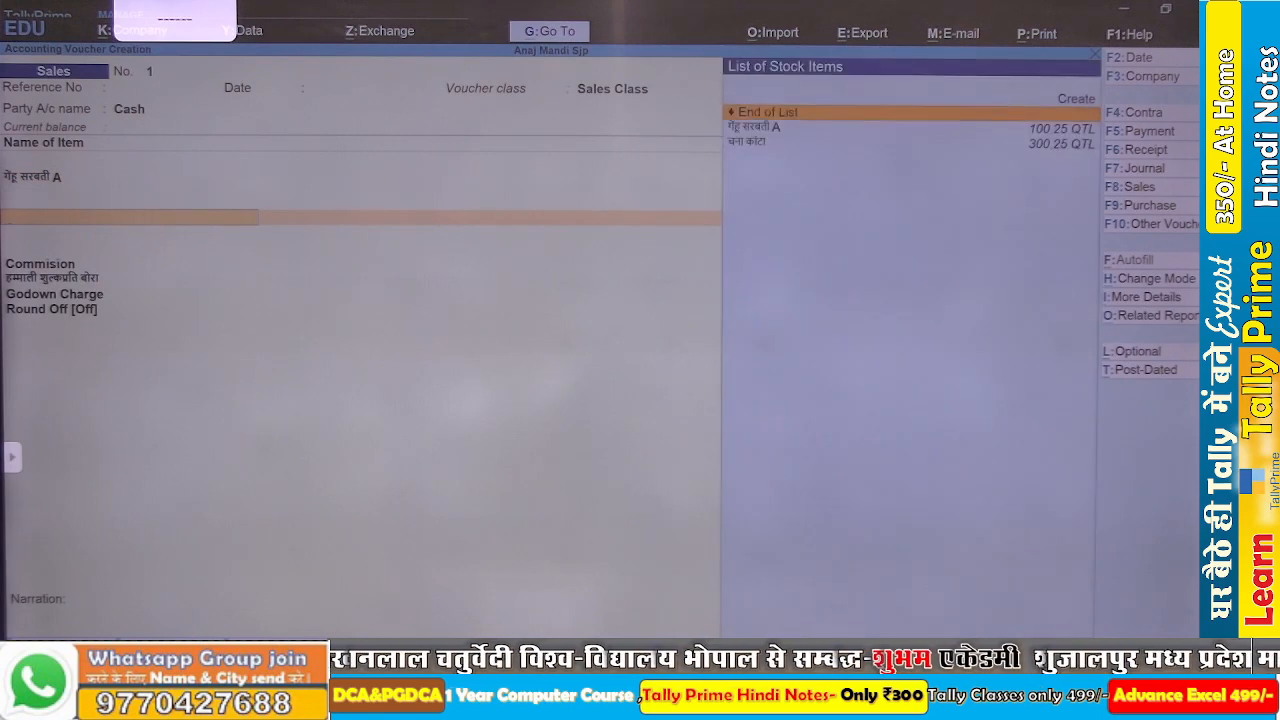
key("Return")
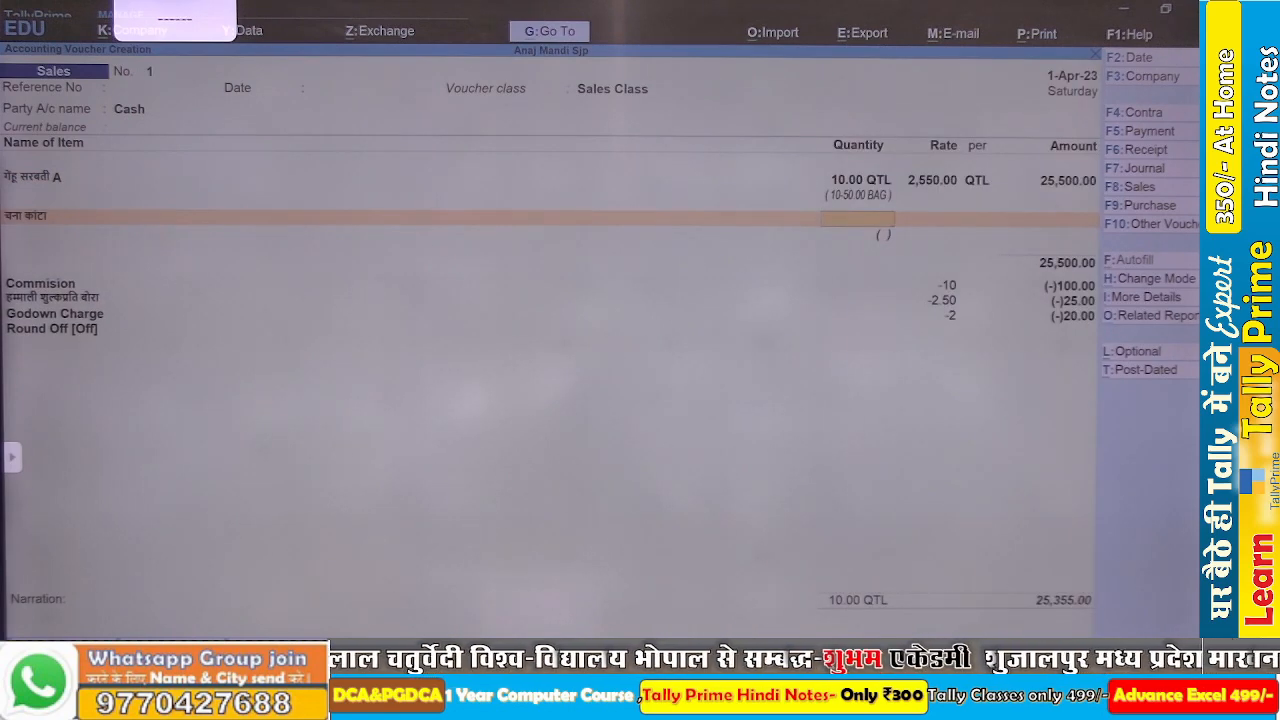
key("Return")
key("BackSpace")
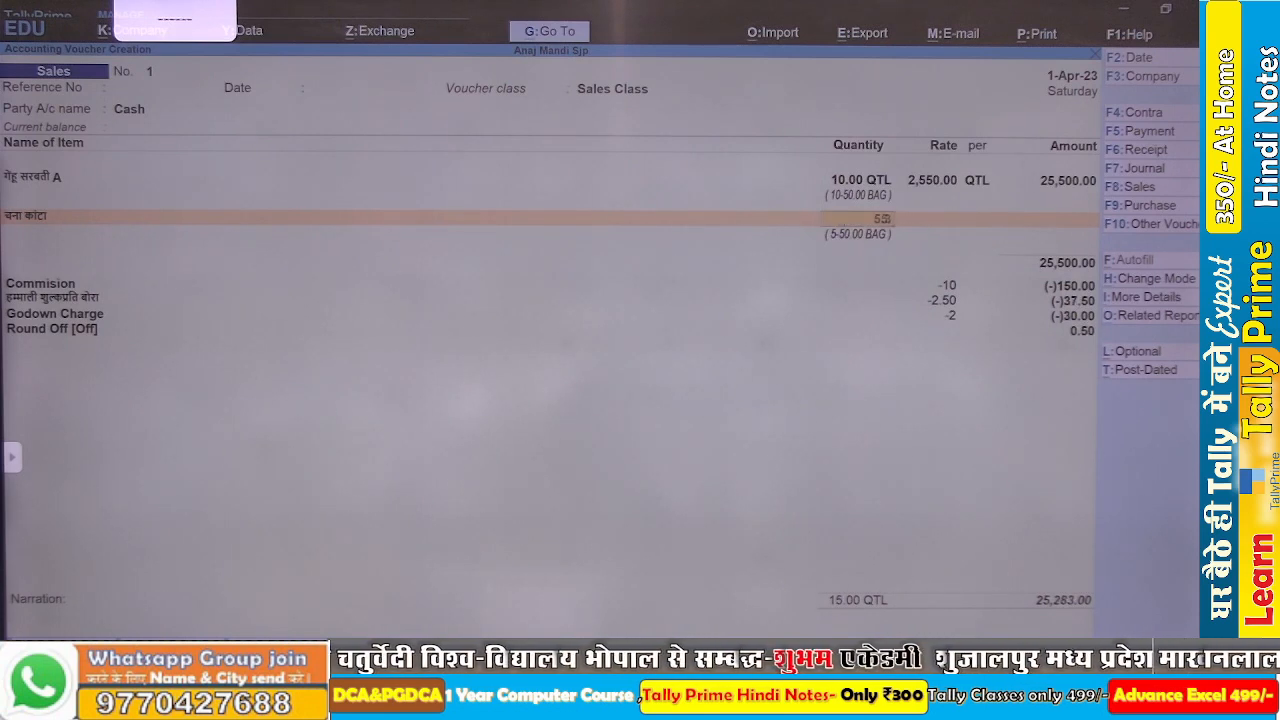
type(".3")
key("Return")
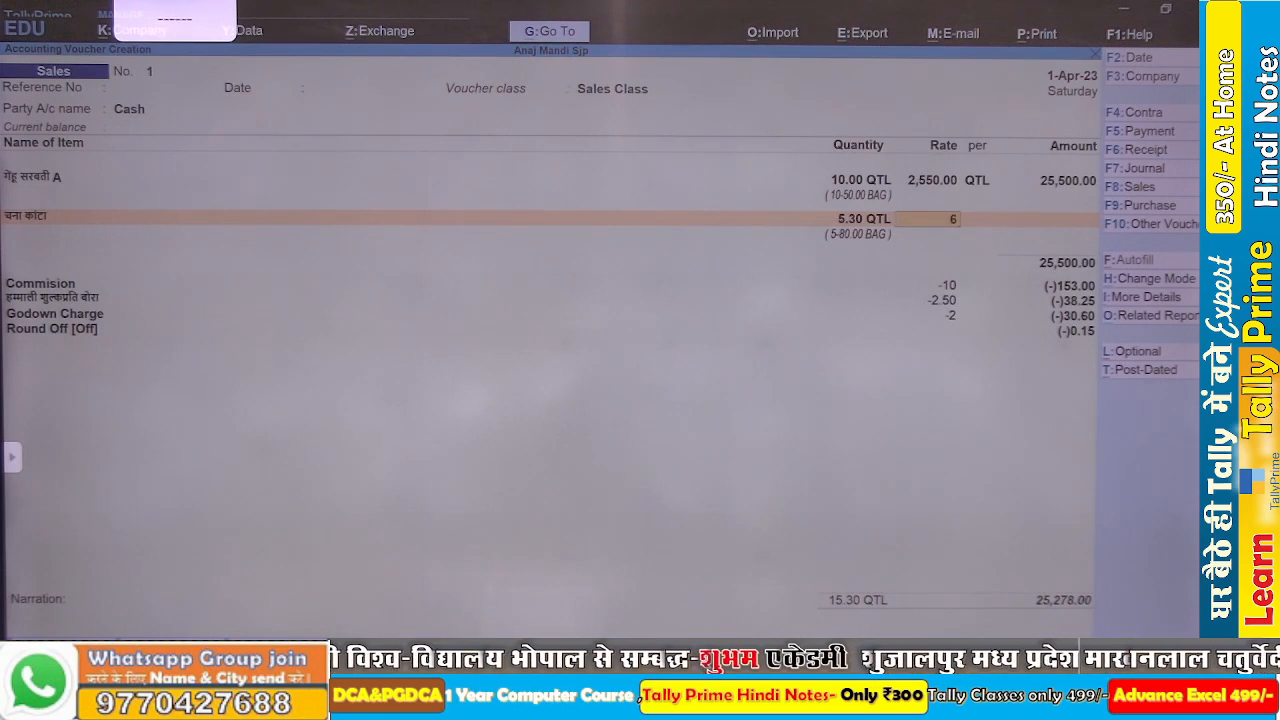
type("6,500")
key("Return")
key("Return")
key("Return")
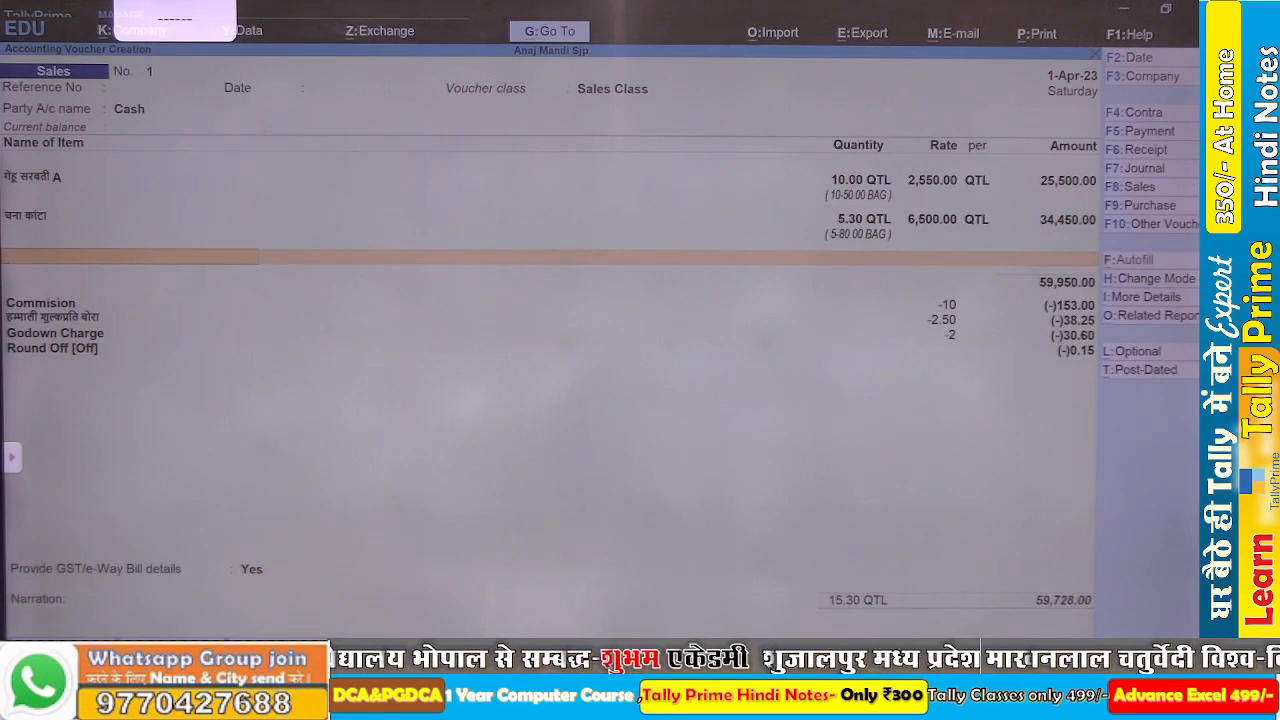
- Save the Sales voucher without sending its details for e-Way Bill generation, and return to the Gateway of Tally
key("ctrl+a")
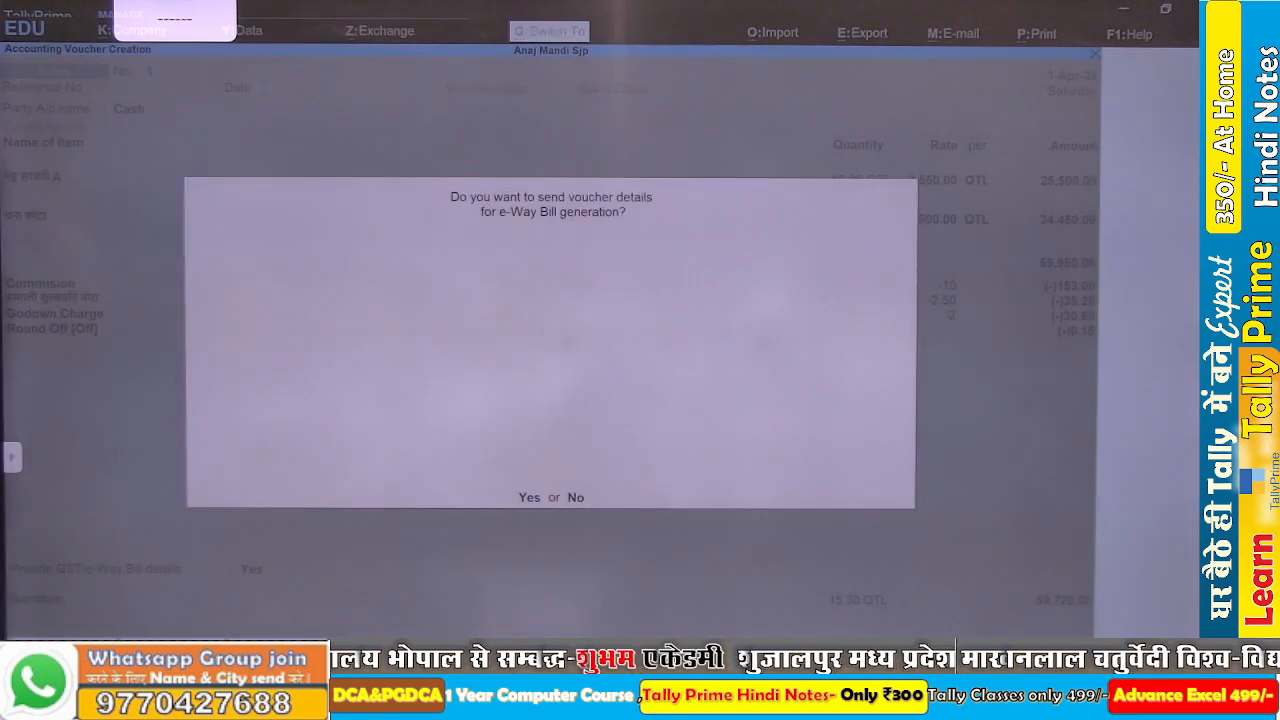
key("n")
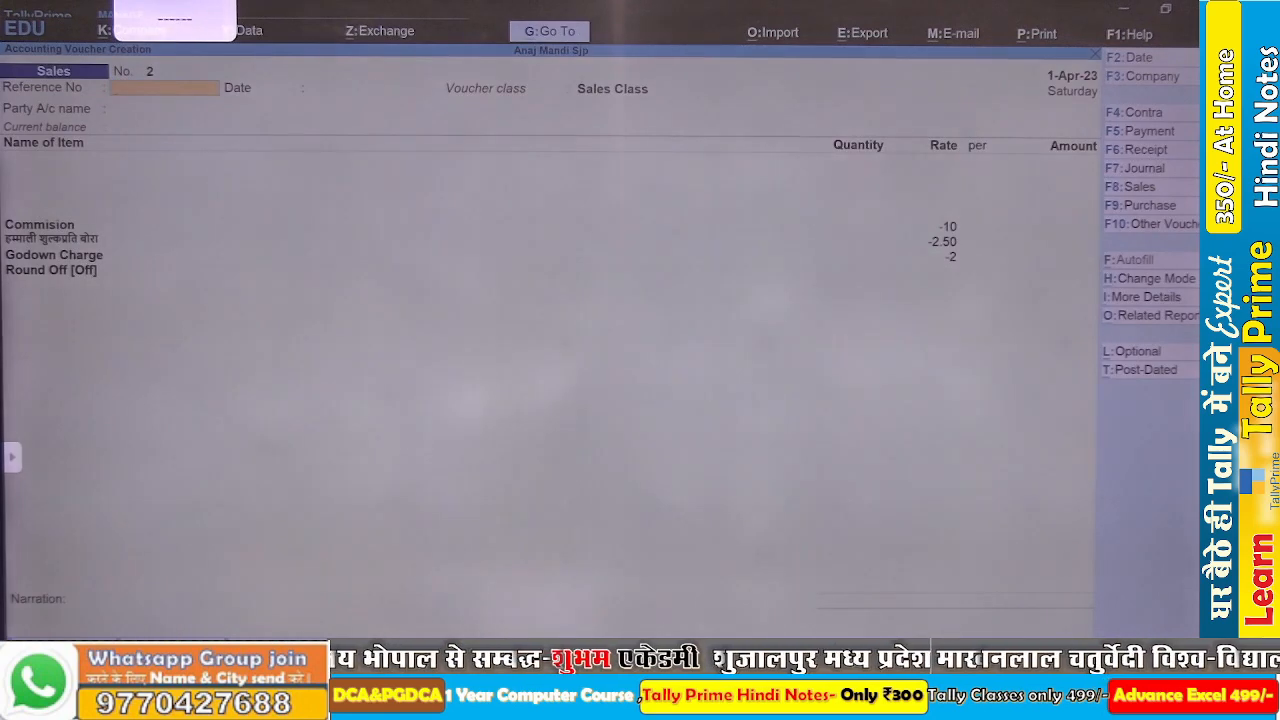
key("Escape")
key("Escape")
key("Escape")
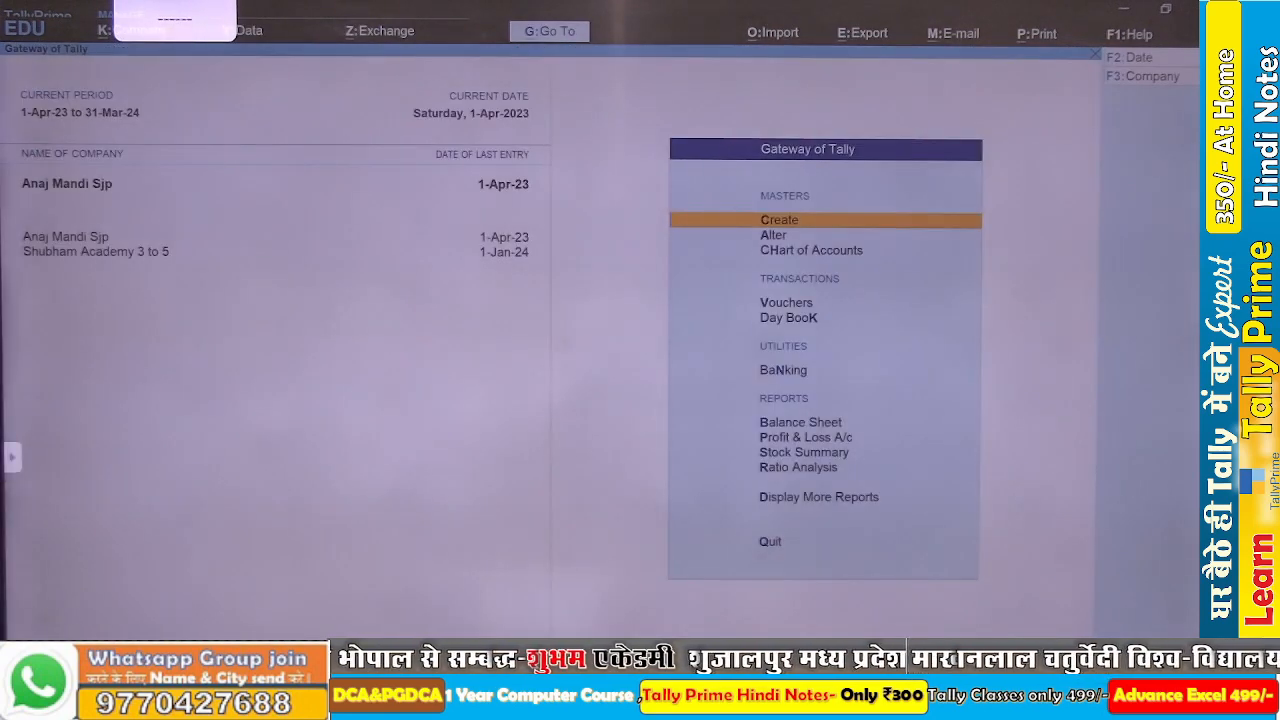
- Examine the Day Book's sales and purchase vouchers in condensed and detailed form, and return to the Gateway of Tally
key("k")
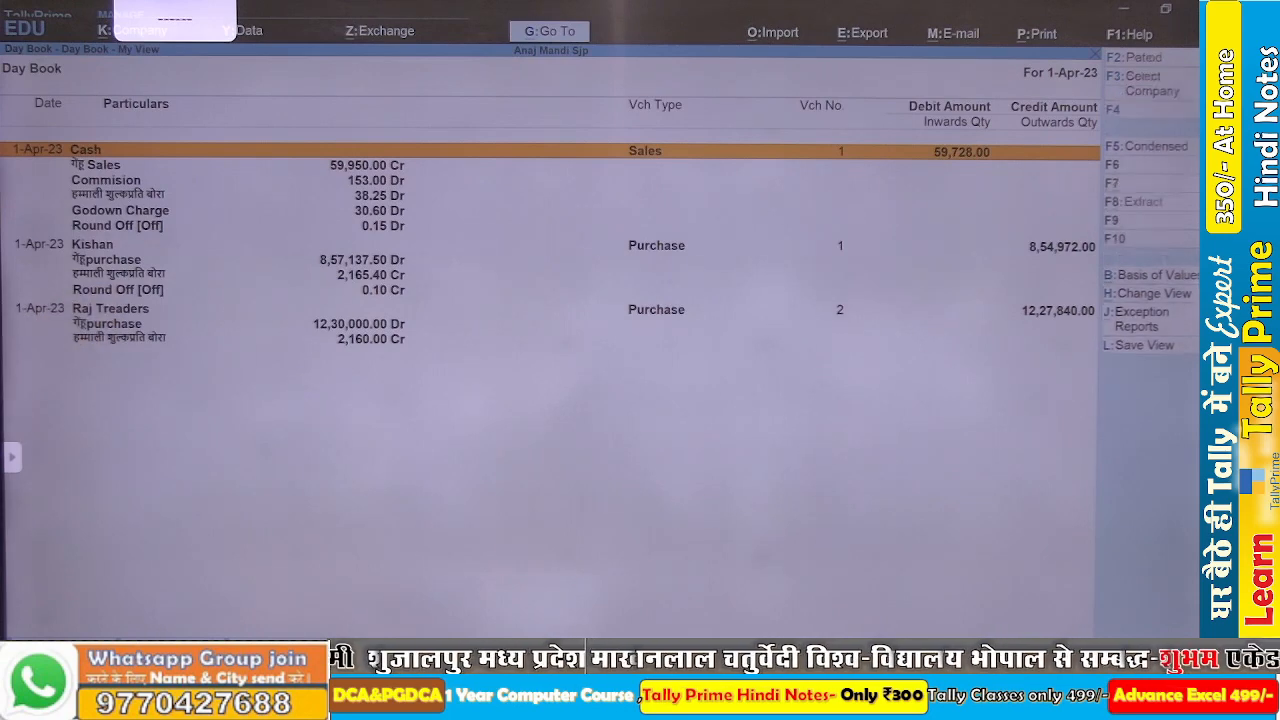
key("alt+F5")
key("alt+F5")
key("alt+F5")
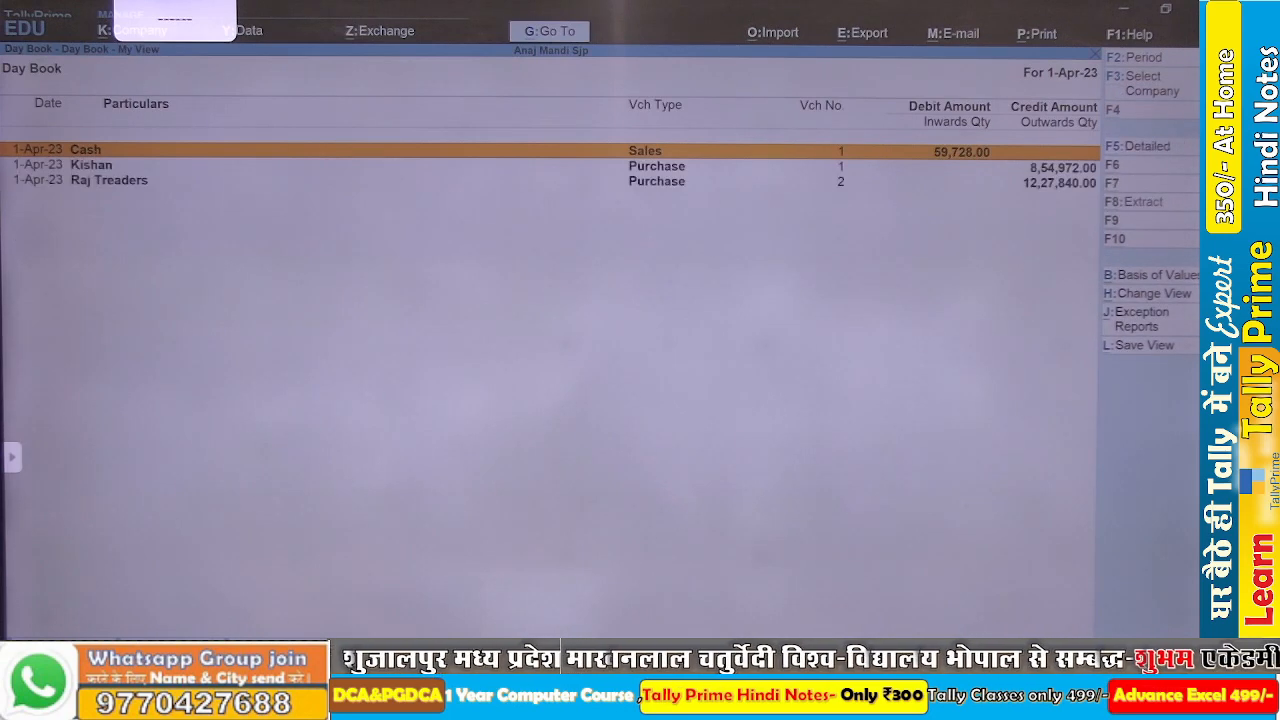
key("alt+F5")
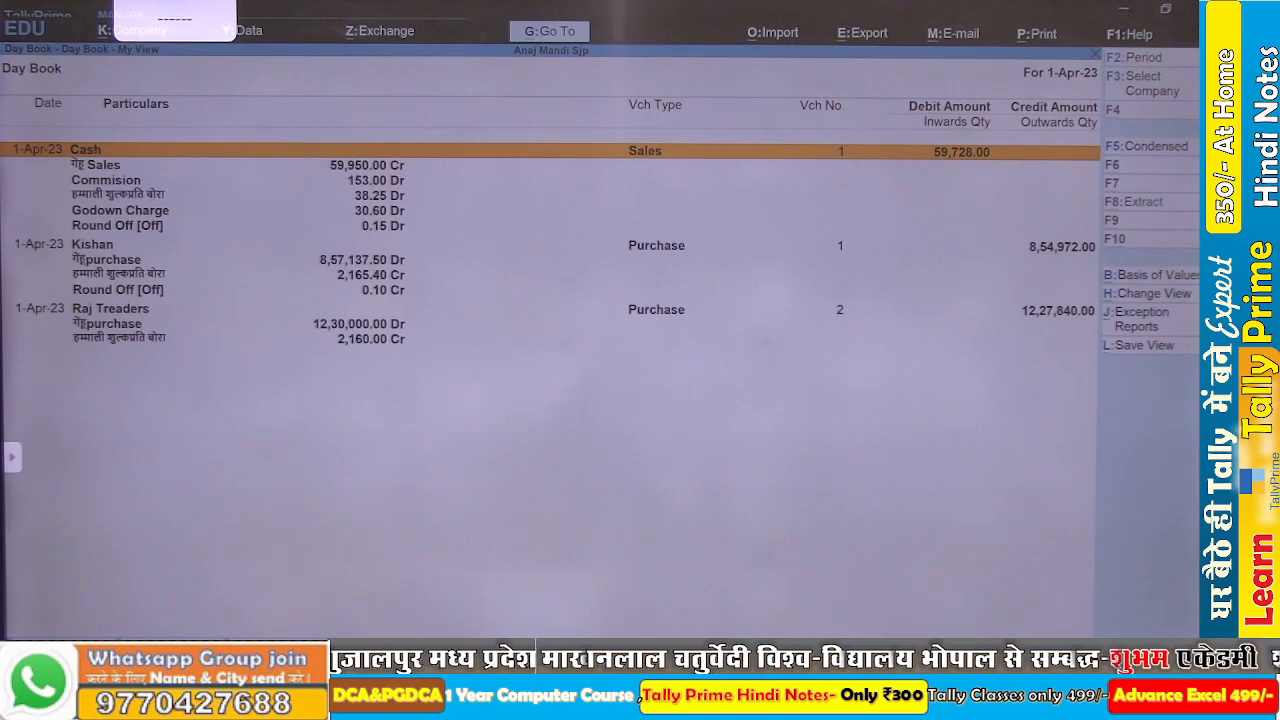
key("Escape")
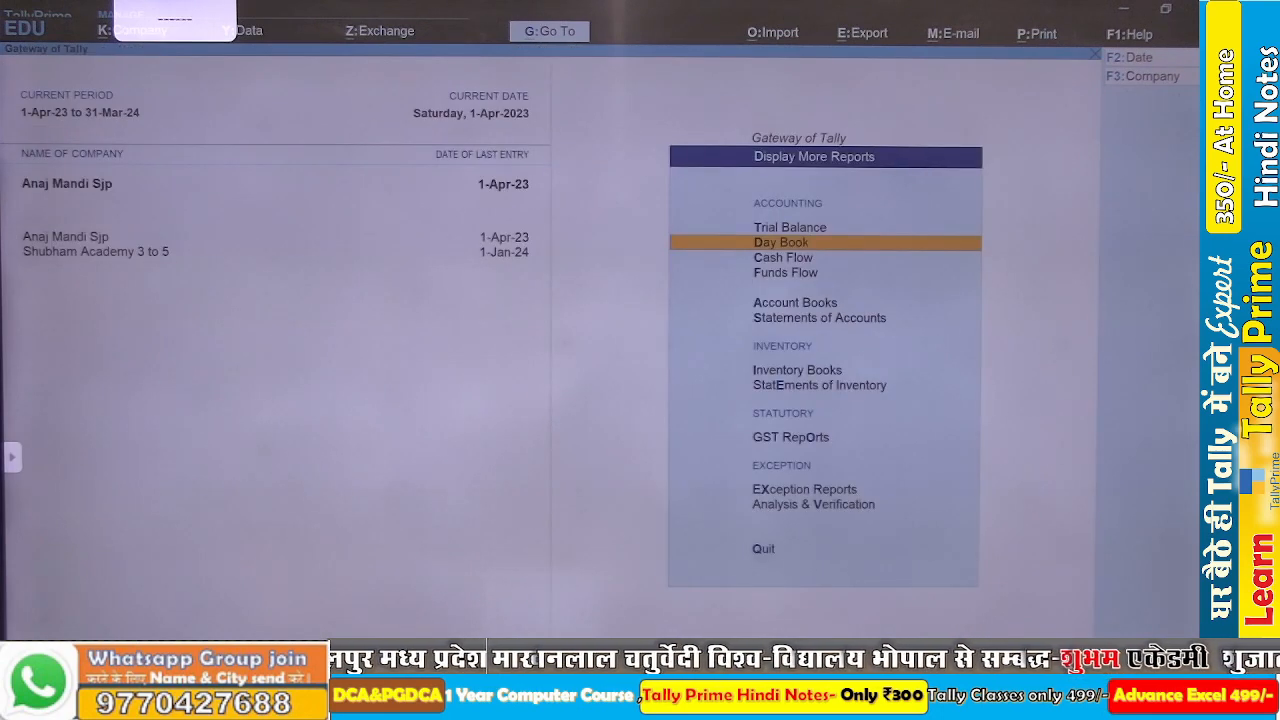
key("Escape")
key("Escape")
key("Escape")
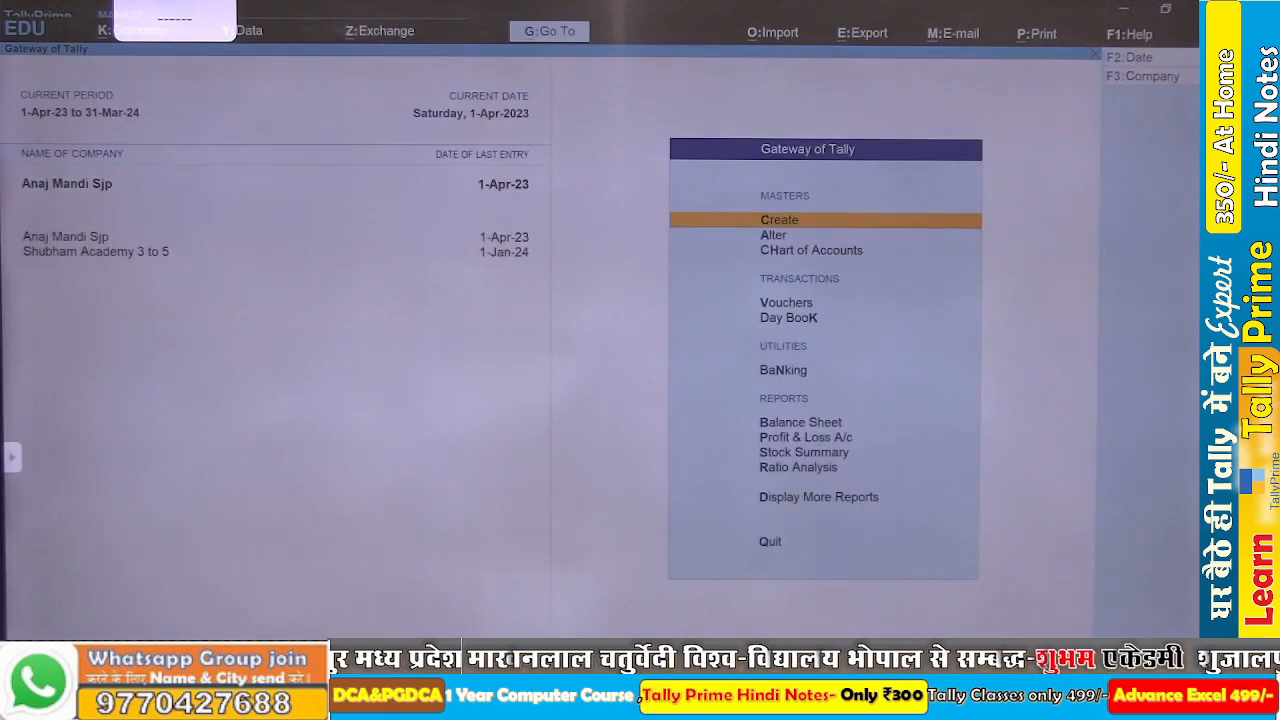
- Review the Profit & Loss A/c in detailed form, including the indirect expense ledgers, and return to the Gateway of Tally
key("p")
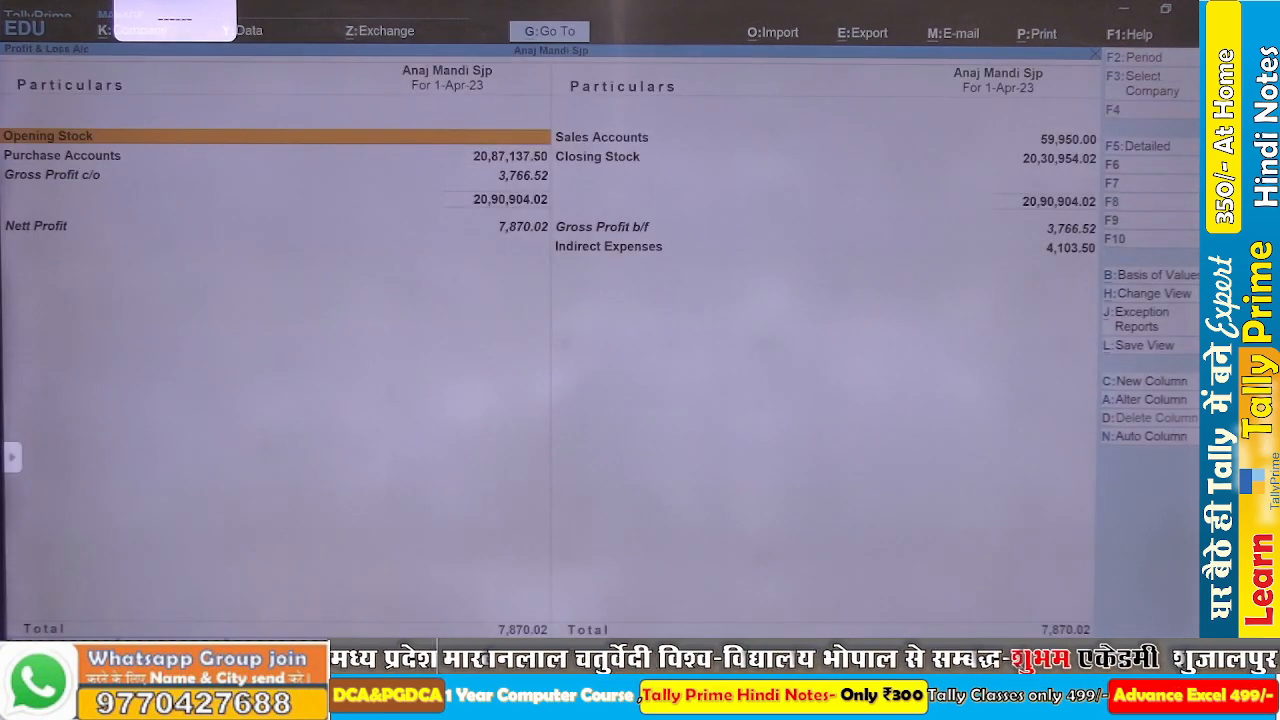
key("alt+F5")
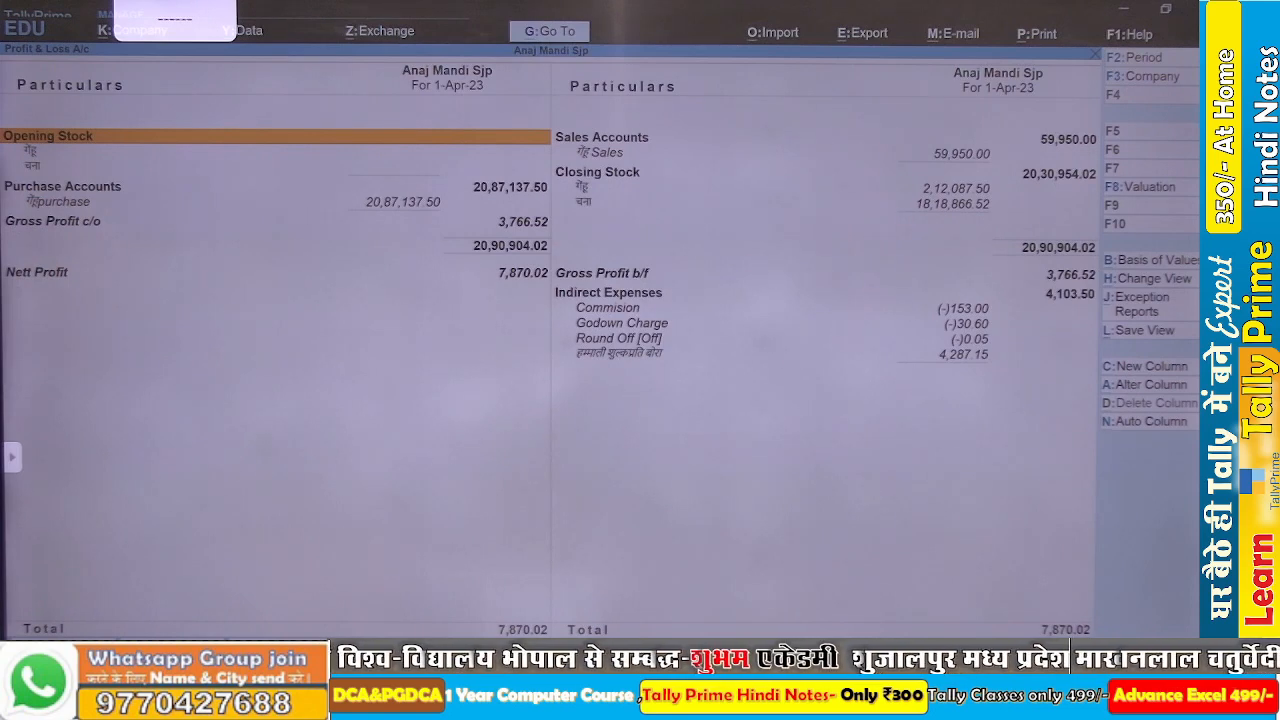
key("Escape")
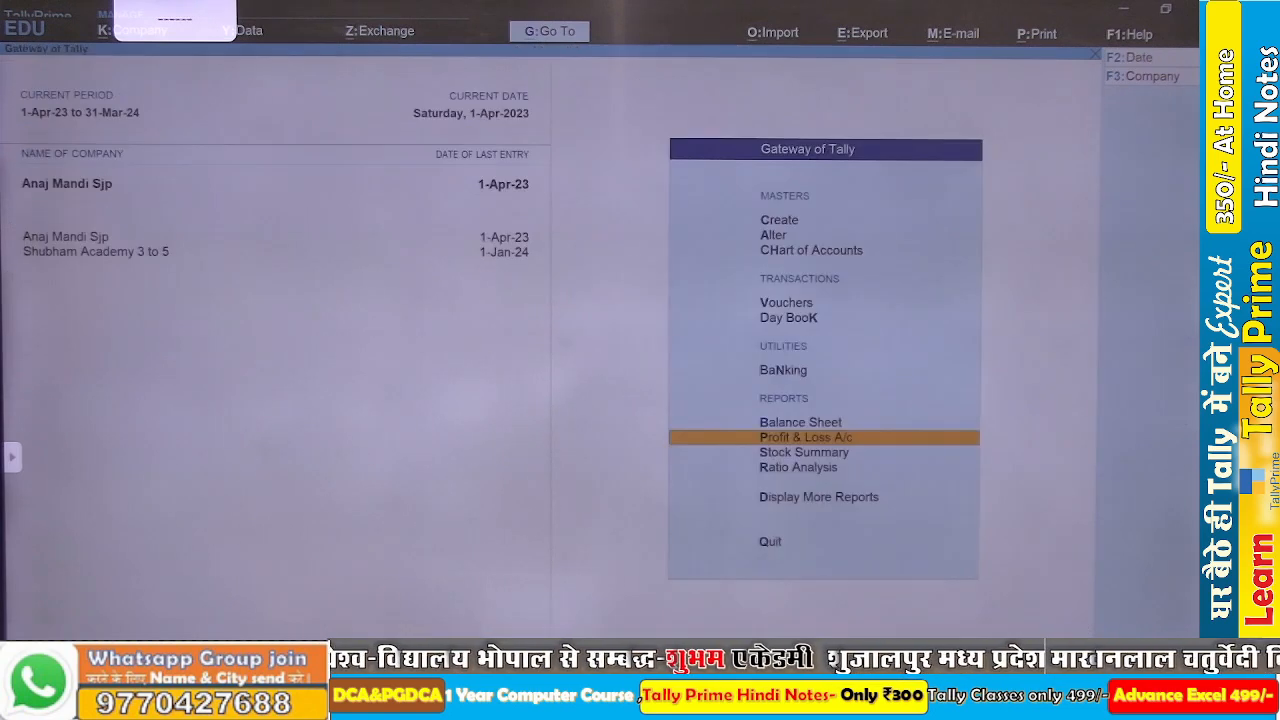
key("Escape")
key("Escape")
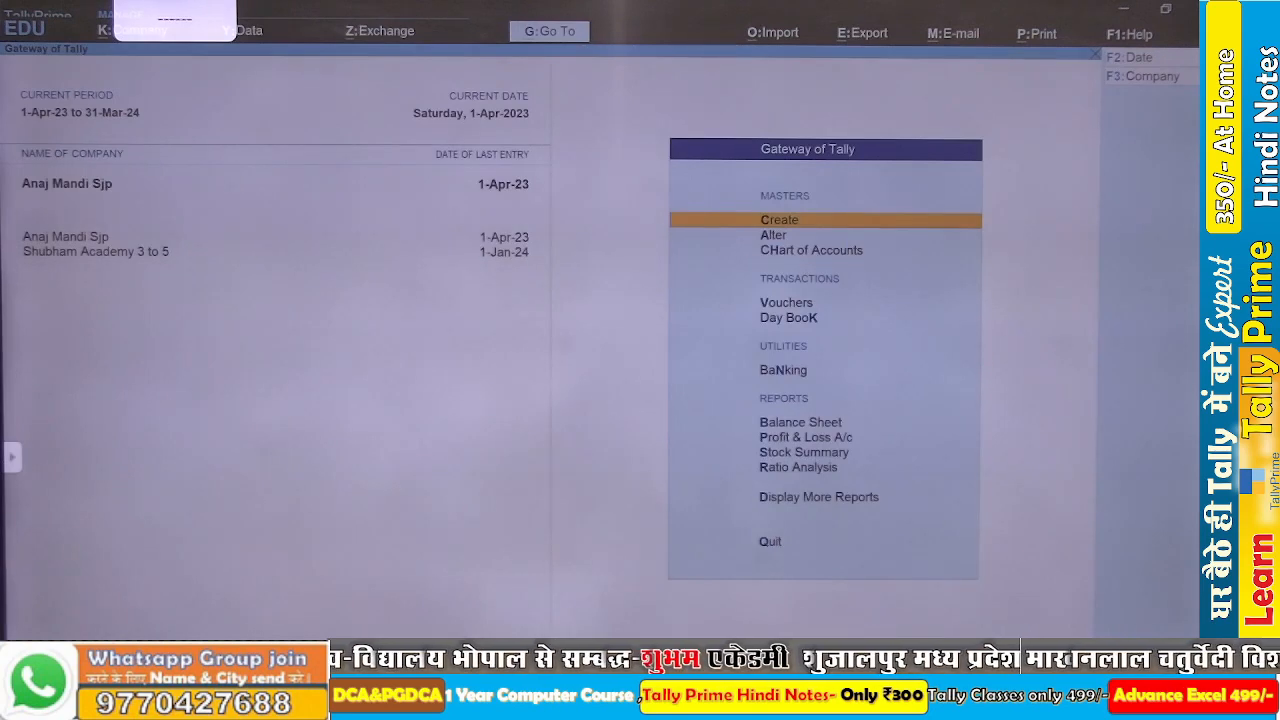
- Start a Purchase voucher using Purchase Class, leave the supplier invoice number blank, and accept the supplier listed directly after Cash as party
key("v")
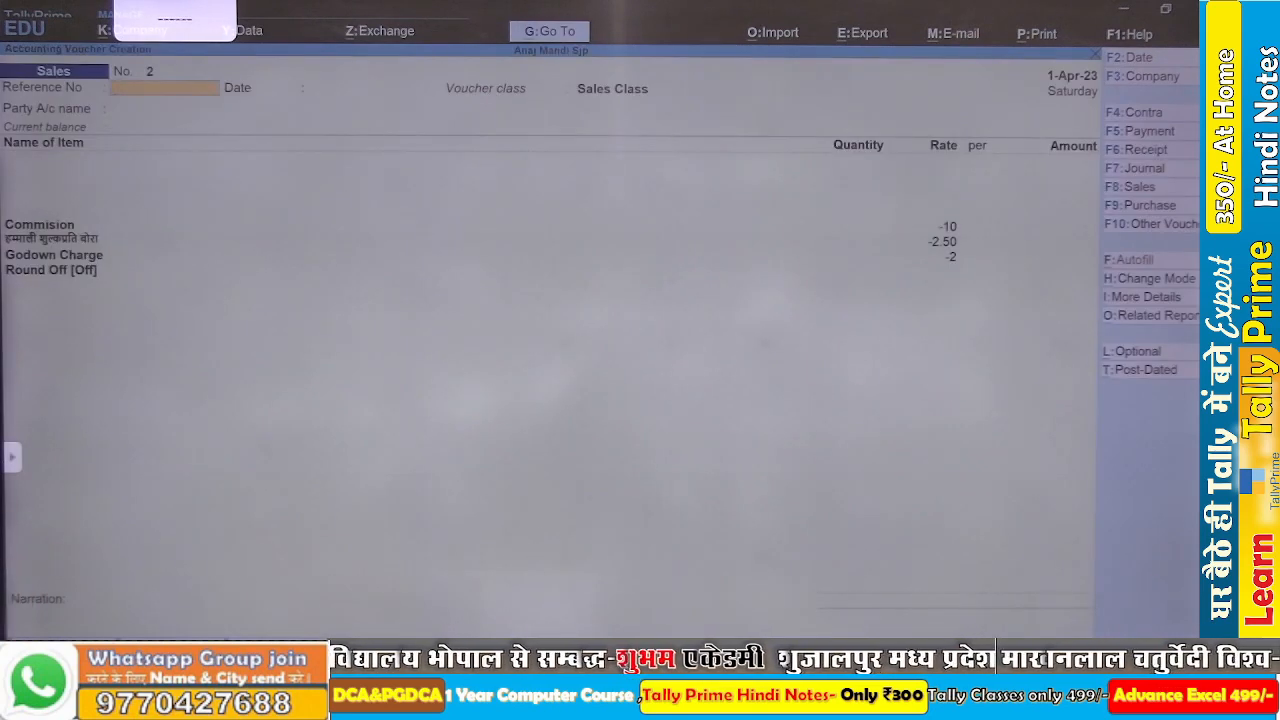
key("F9")
key("Down")
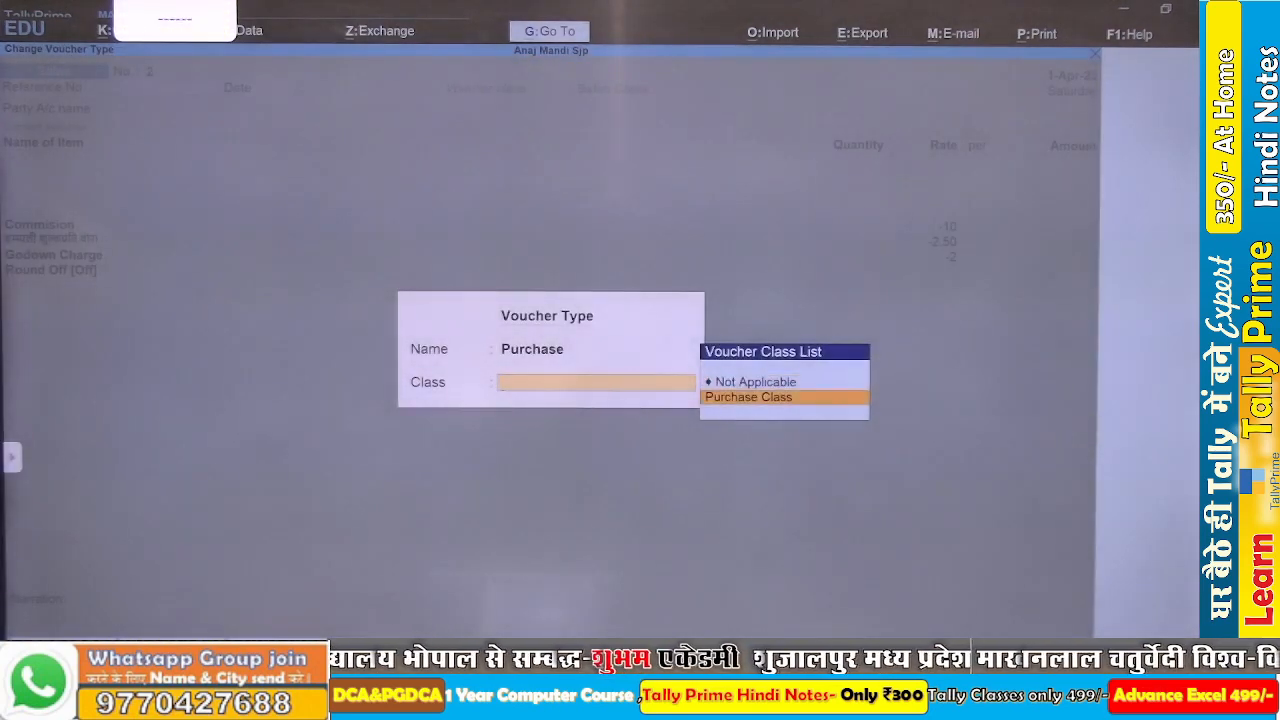
key("Return")
key("Return")
key("Return")
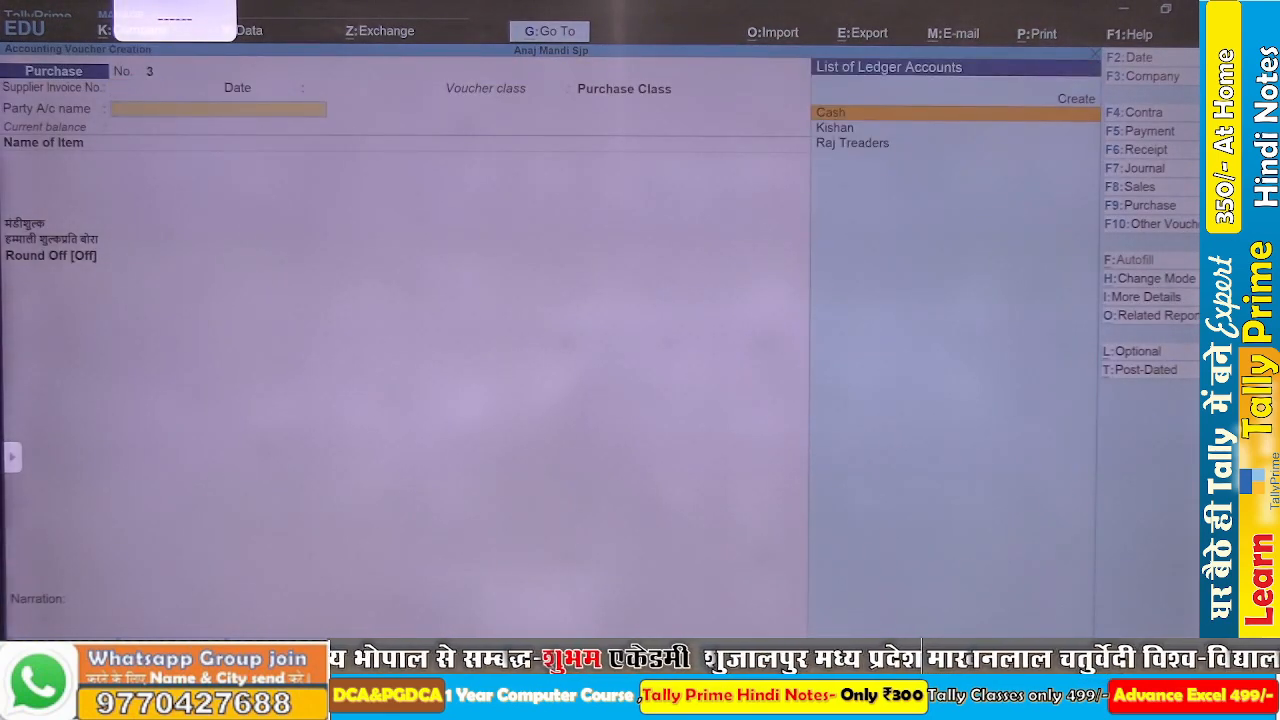
key("Down")
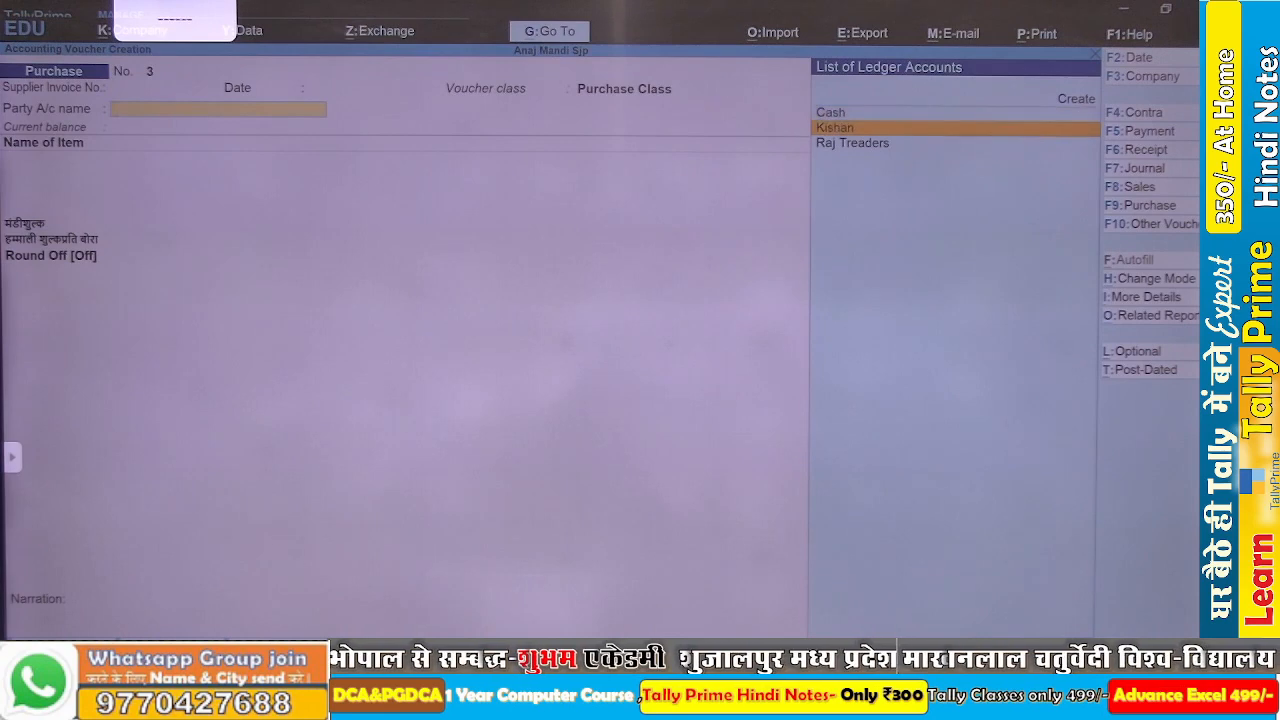
key("Return")
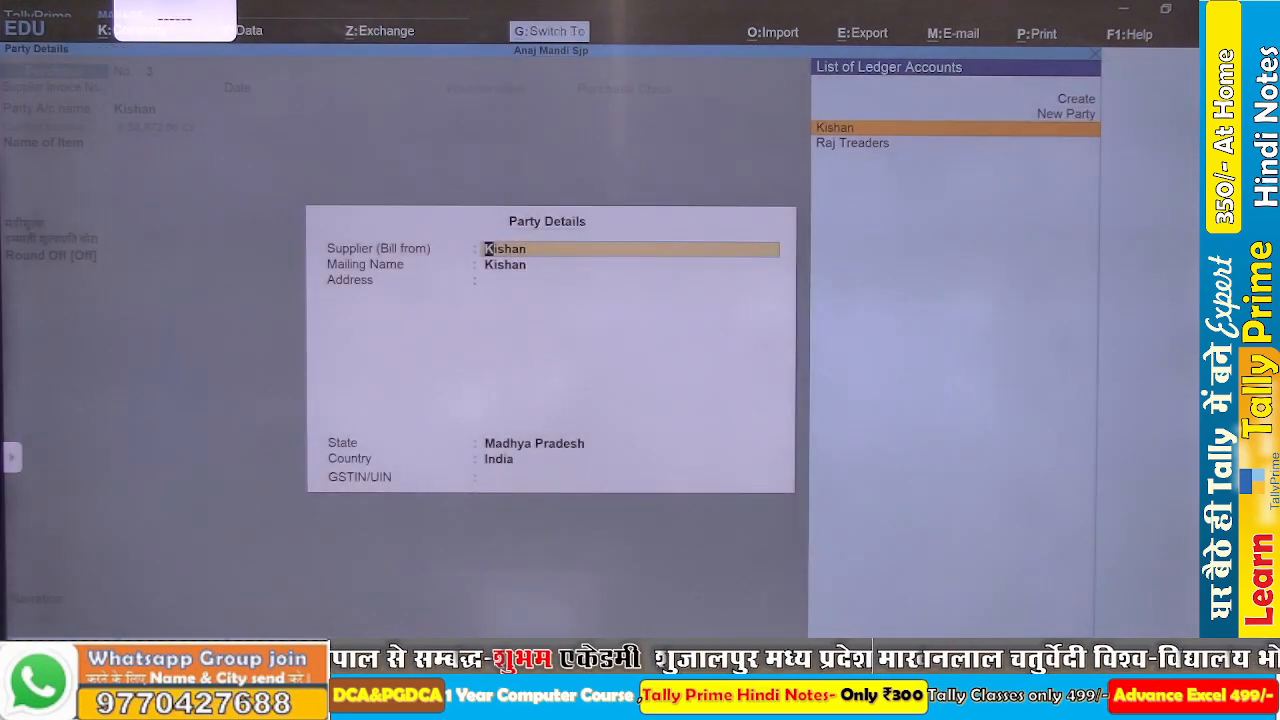
key("ctrl+a")
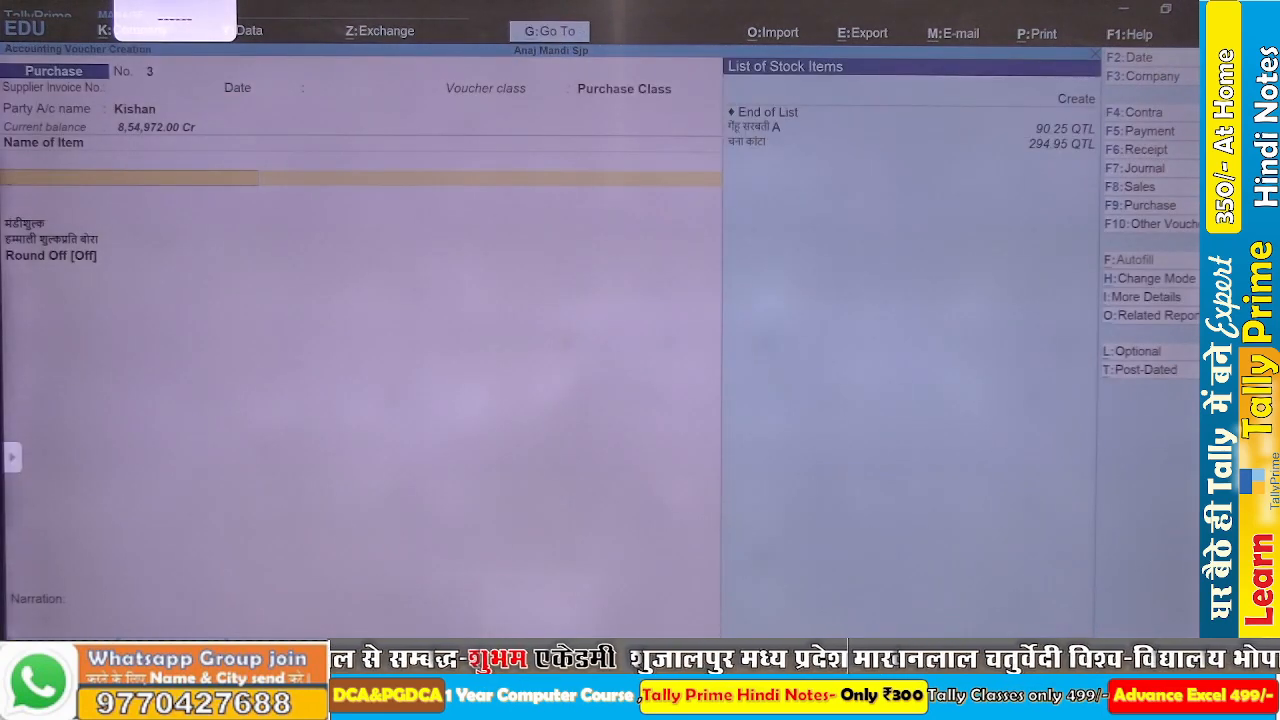
- Add चना कांटा to the Purchase voucher with a quantity of 50 QTL at a rate of 6,200 per QTL
key("Down")
key("Down")
key("Return")
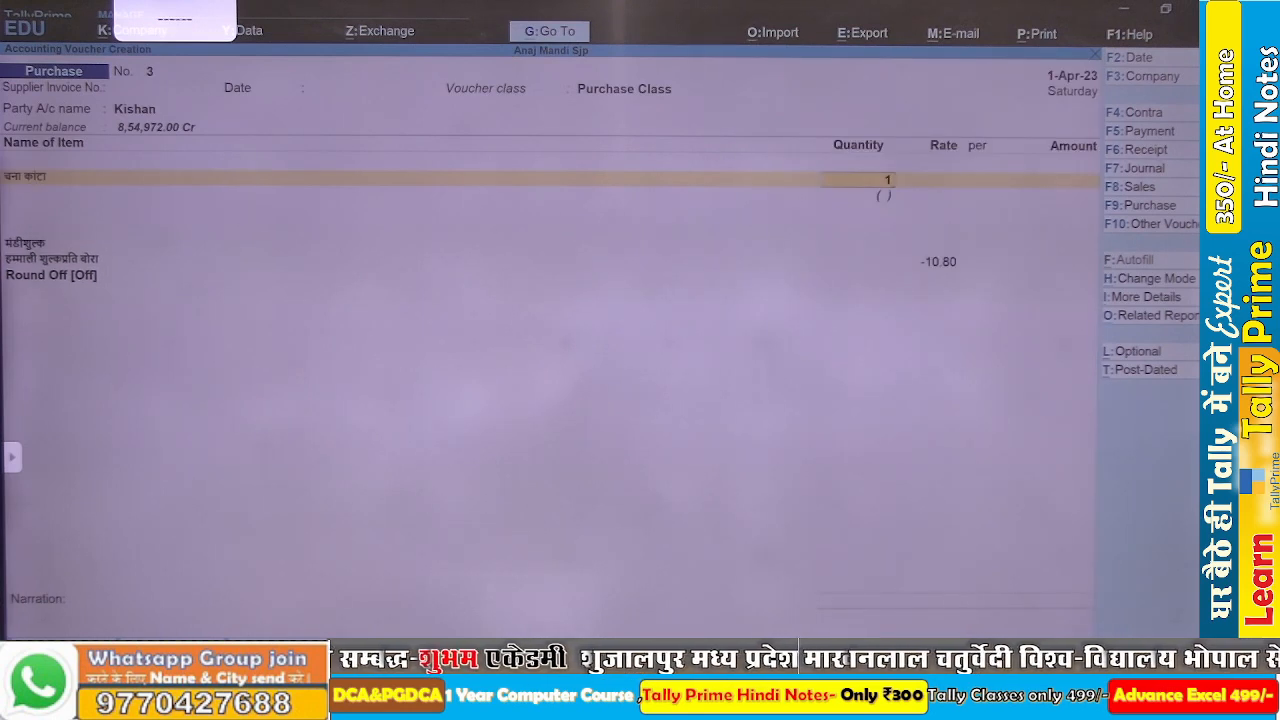
type("50")
key("Return")
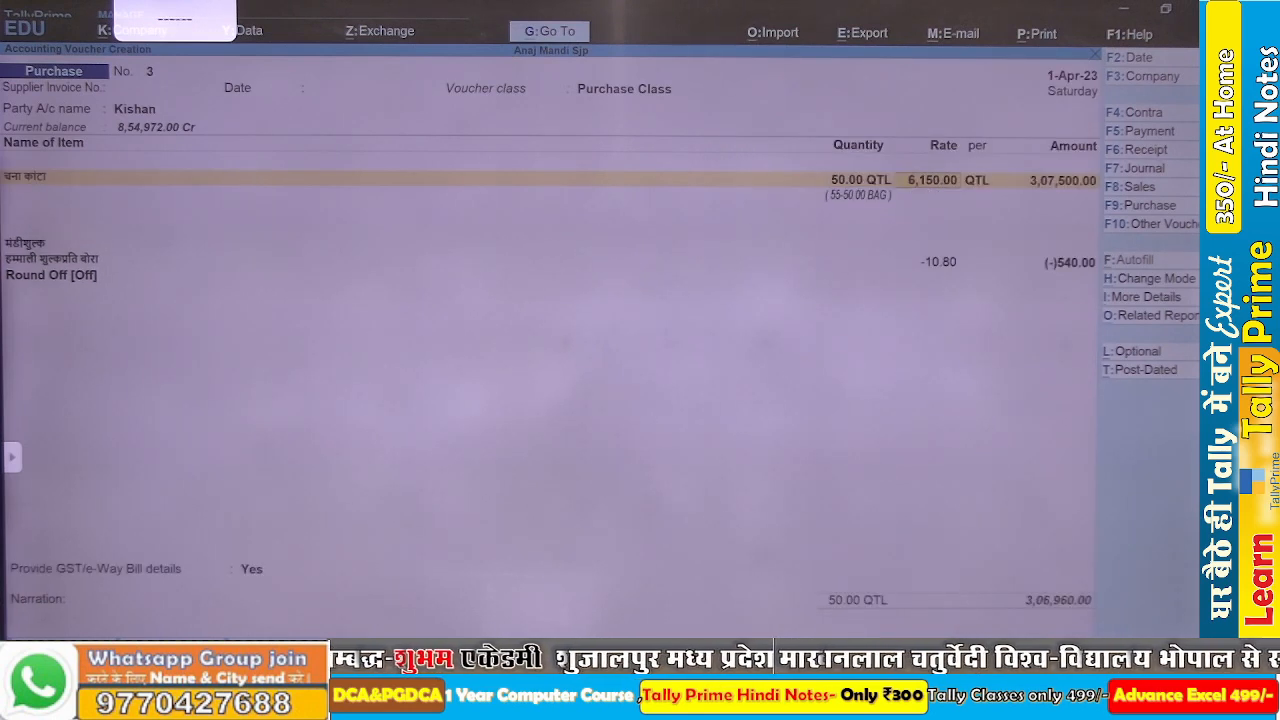
type("6200")
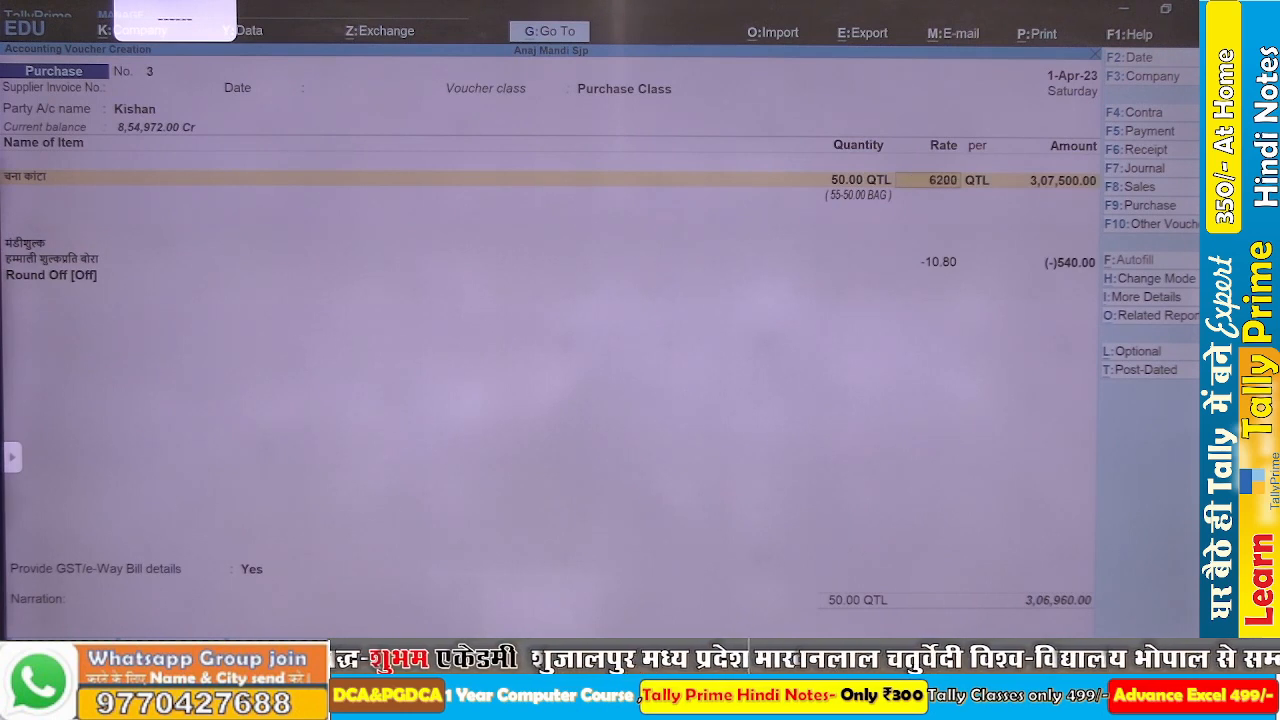
key("Return")
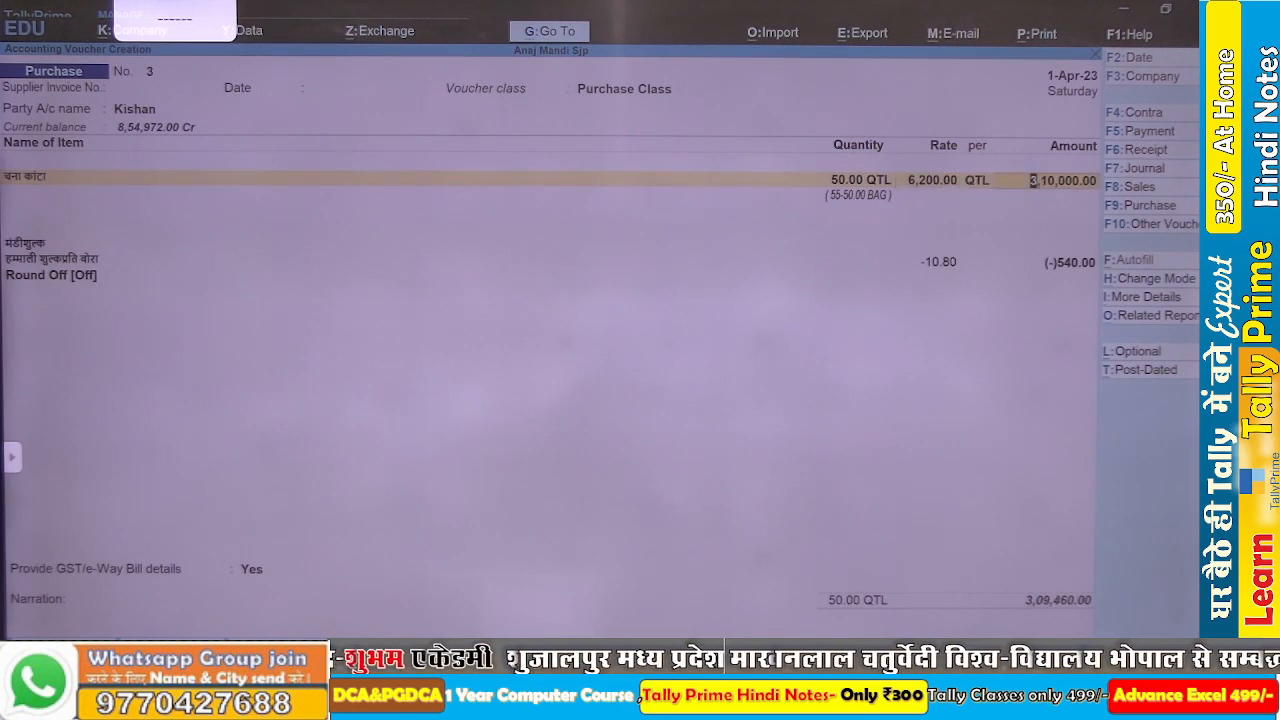
- Save the चना कांटा Purchase voucher and reopen it for alteration
key("ctrl")
key("ctrl+a")
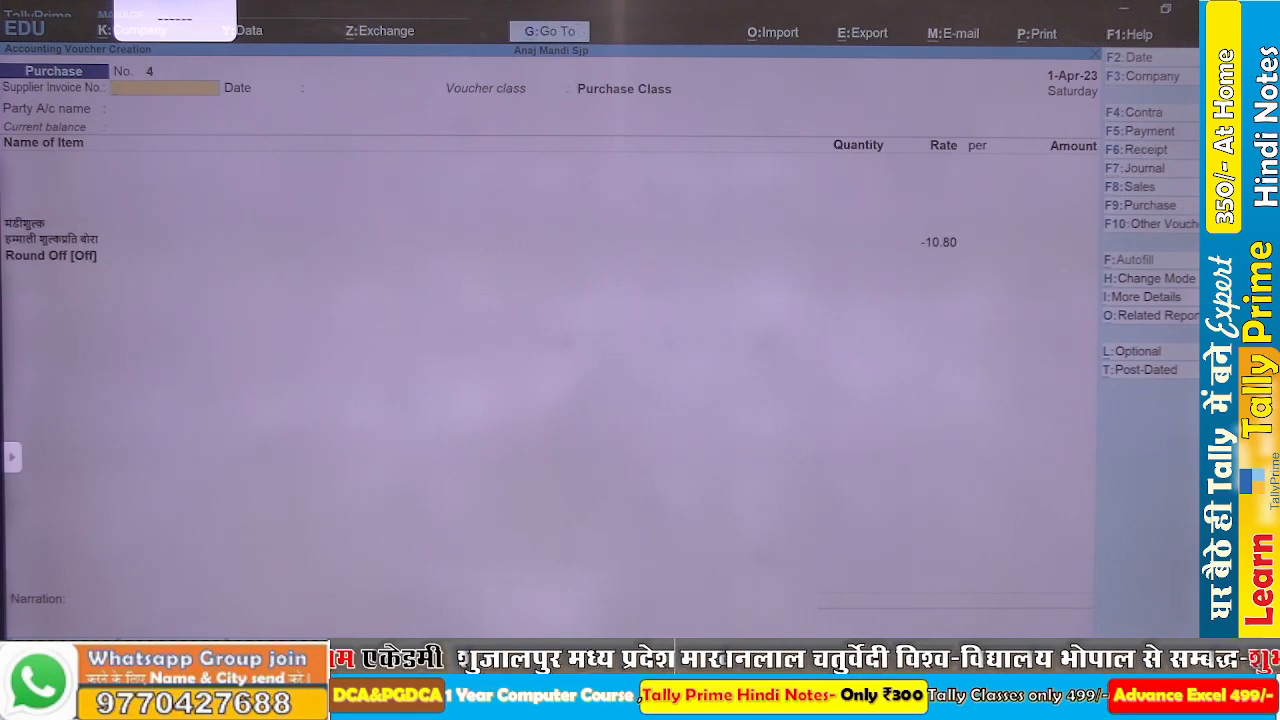
key("Page_Up")
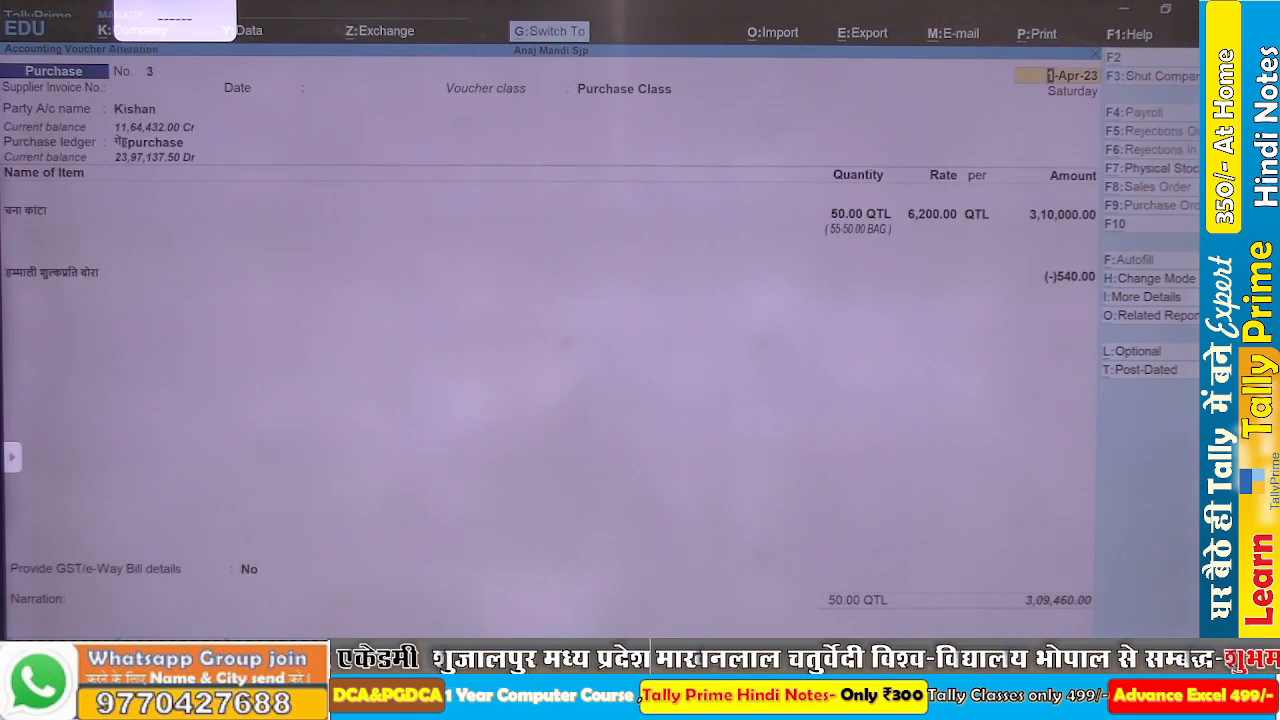
- Preview the printed invoice of the saved Purchase voucher and return to the voucher
key("ctrl+p")
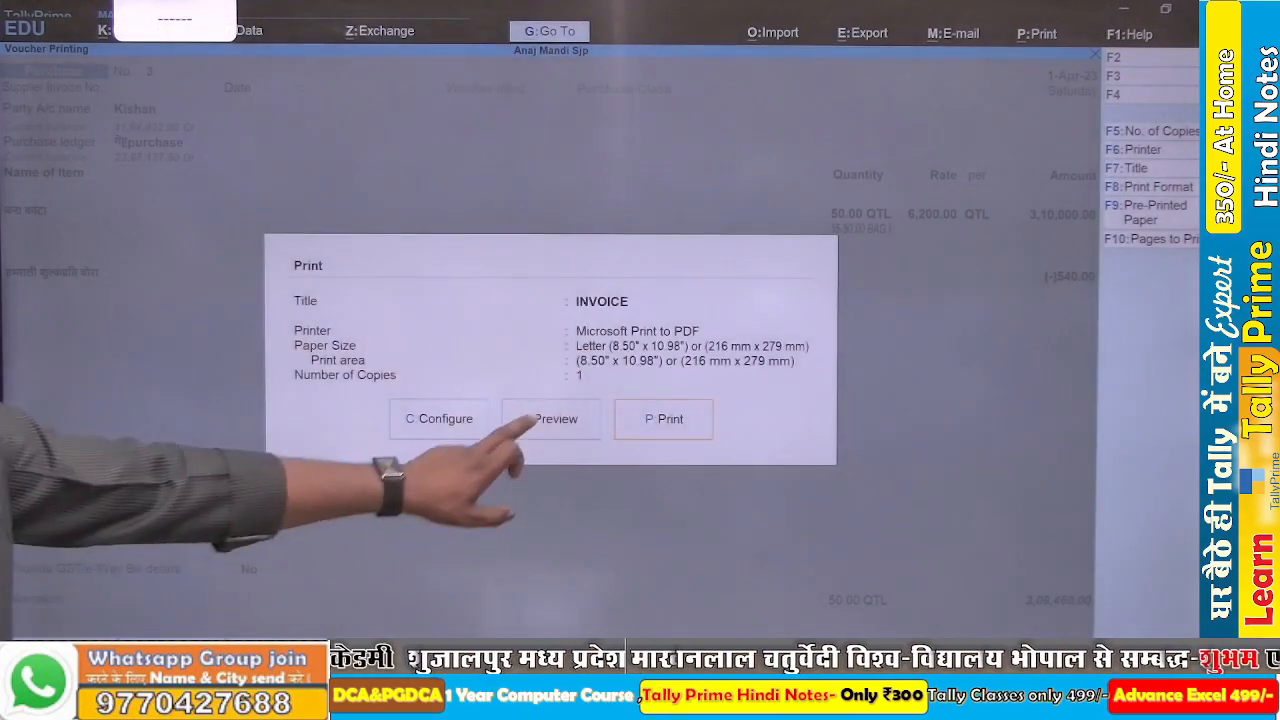
key("i")
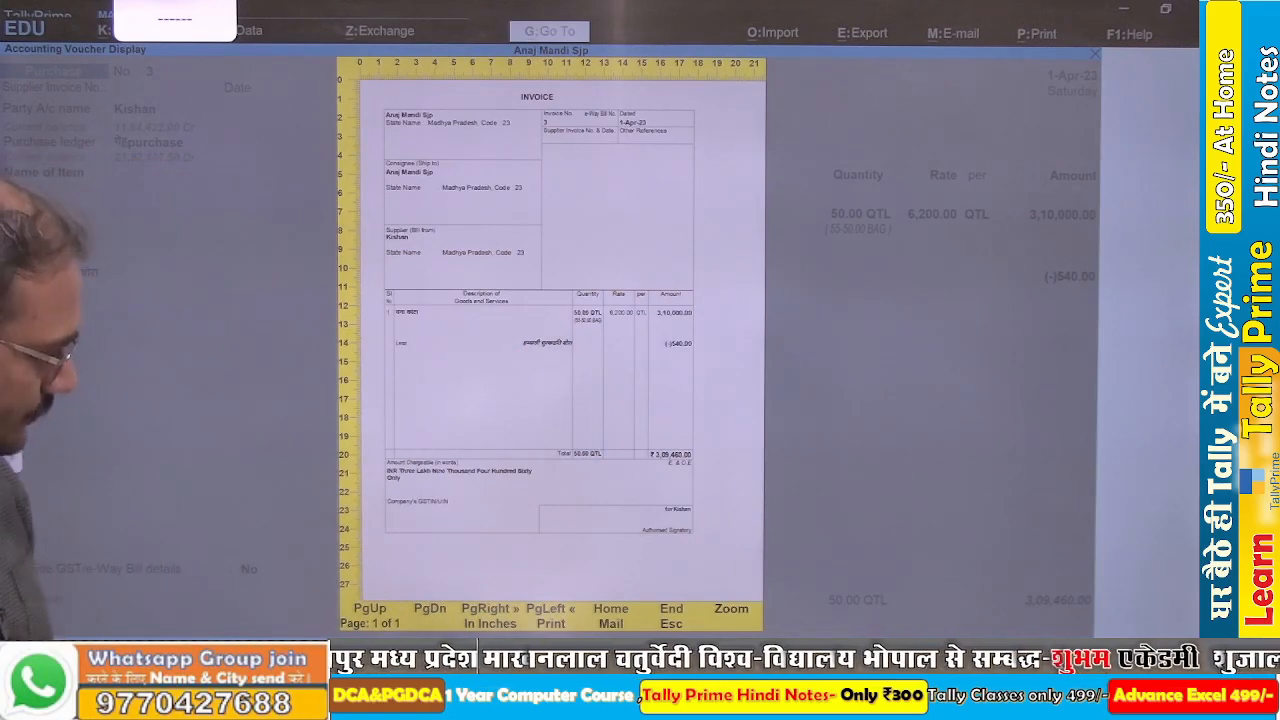
key("Escape")
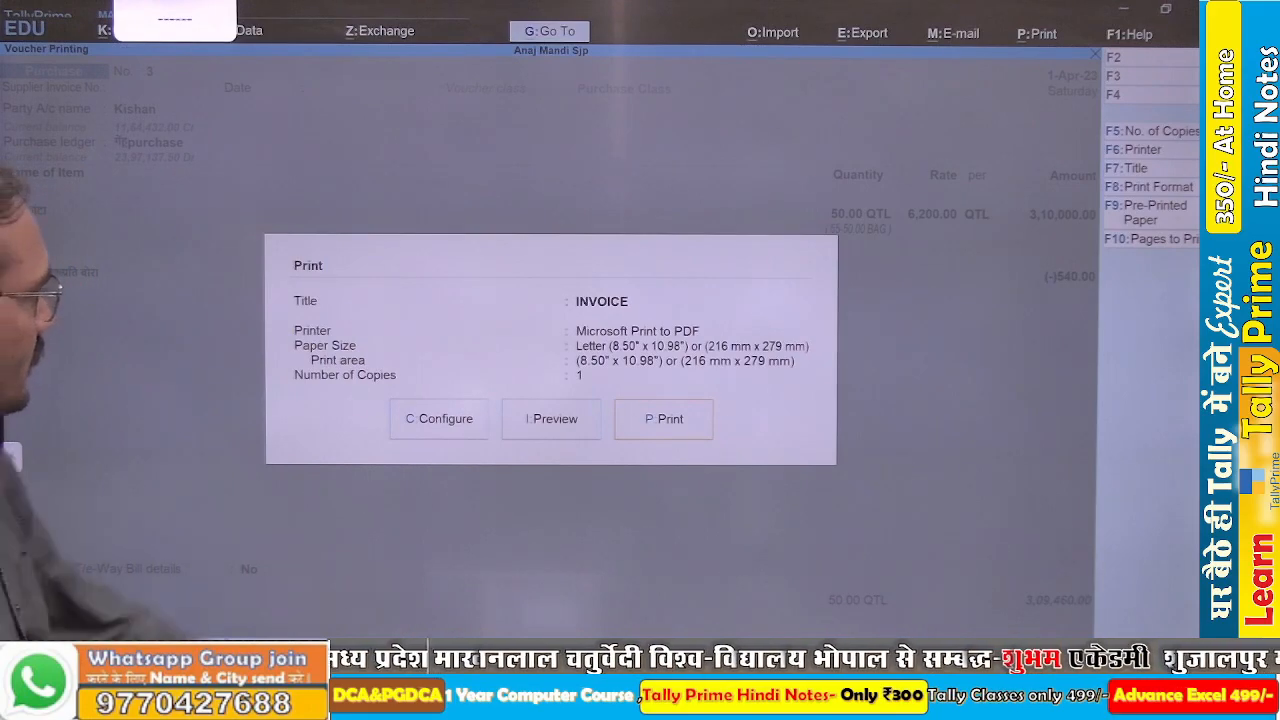
key("Escape")
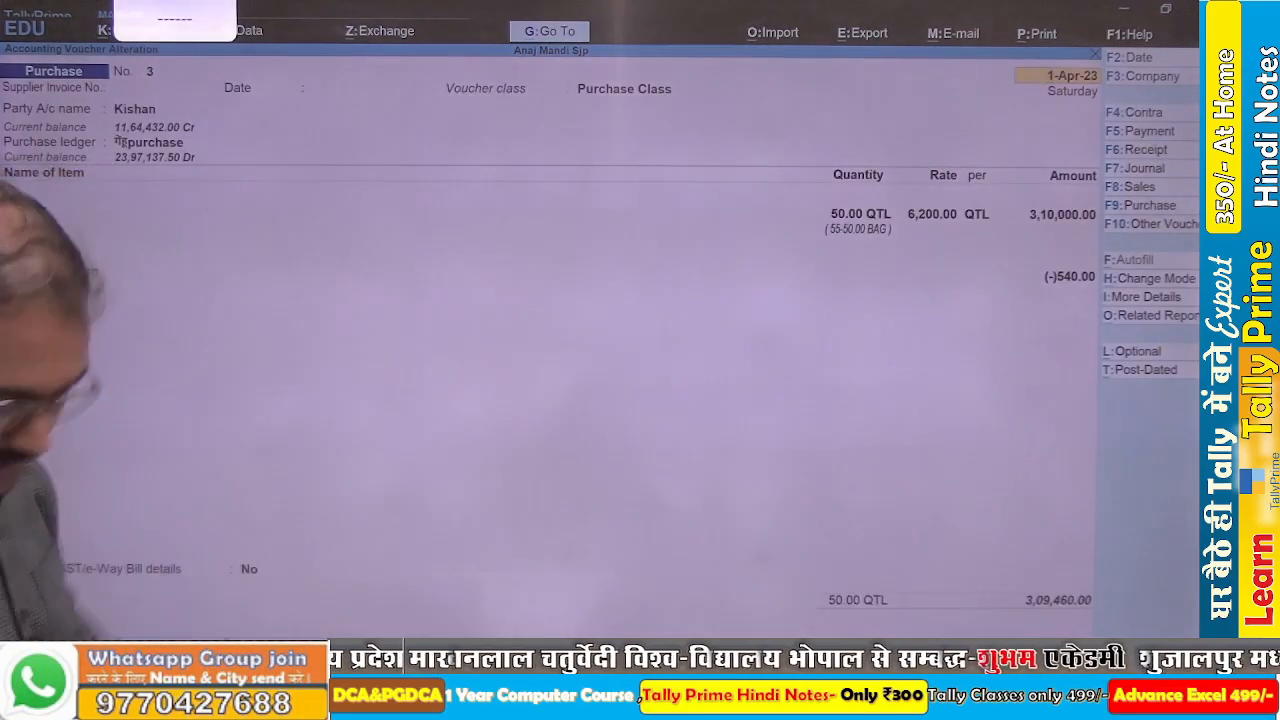
- Review the Purchase voucher's entry configuration options and return to the voucher
key("F12")
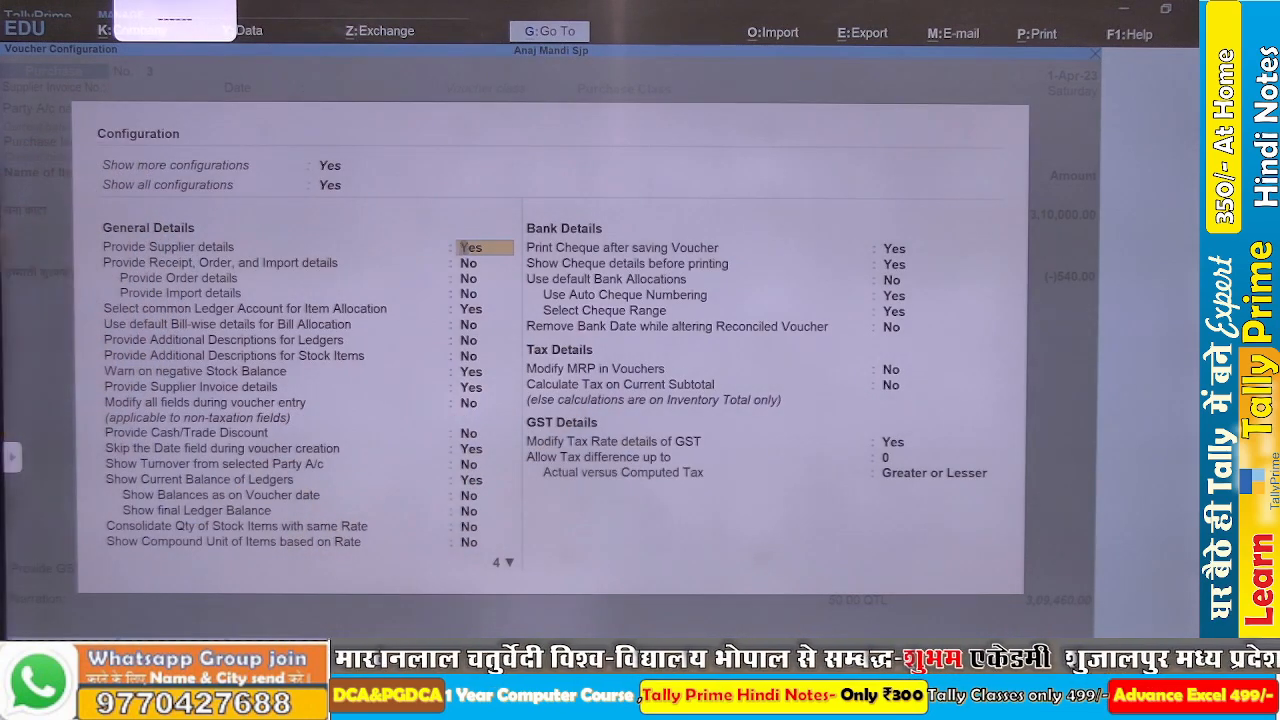
key("ctrl")
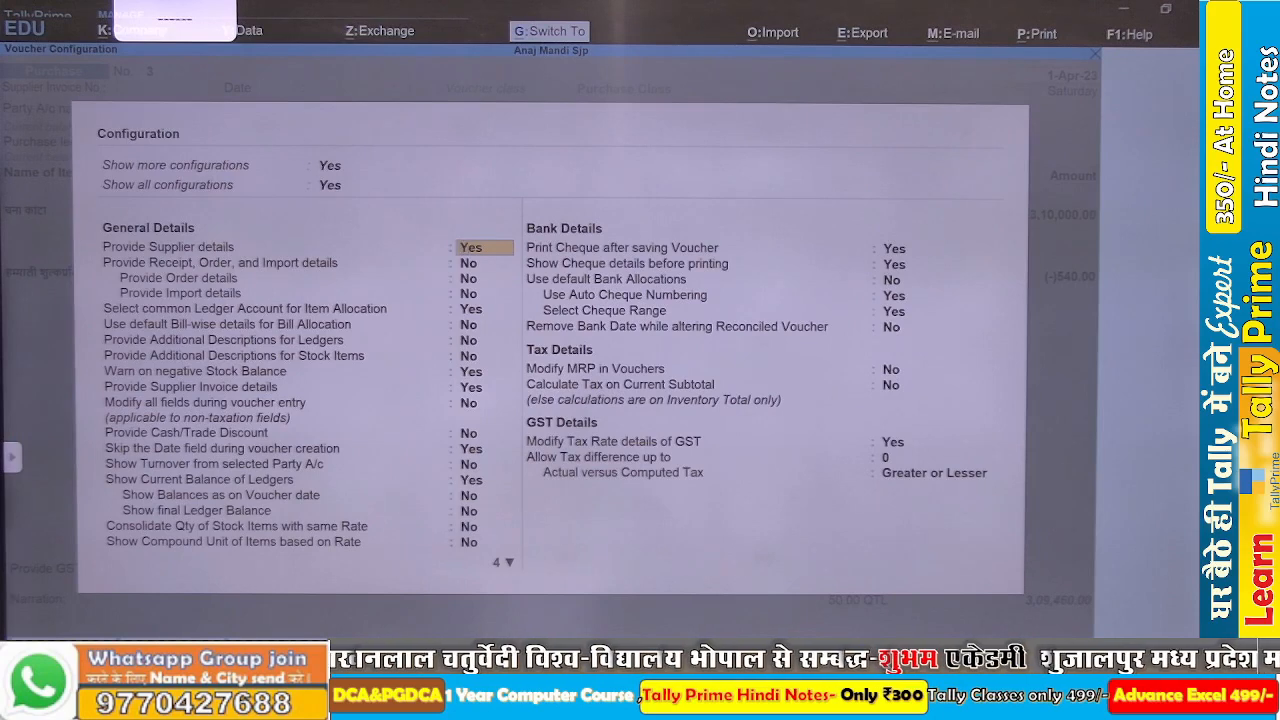
key("ctrl+a")
key("F12")
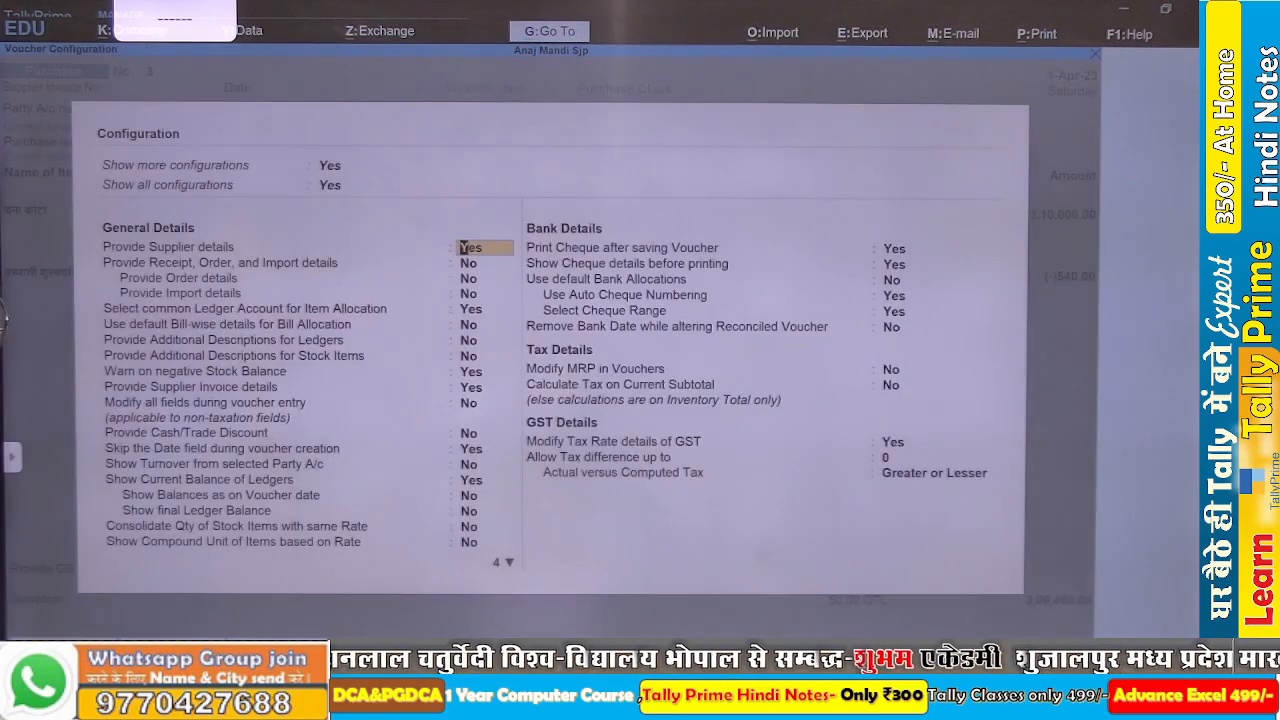
key("ctrl+a")
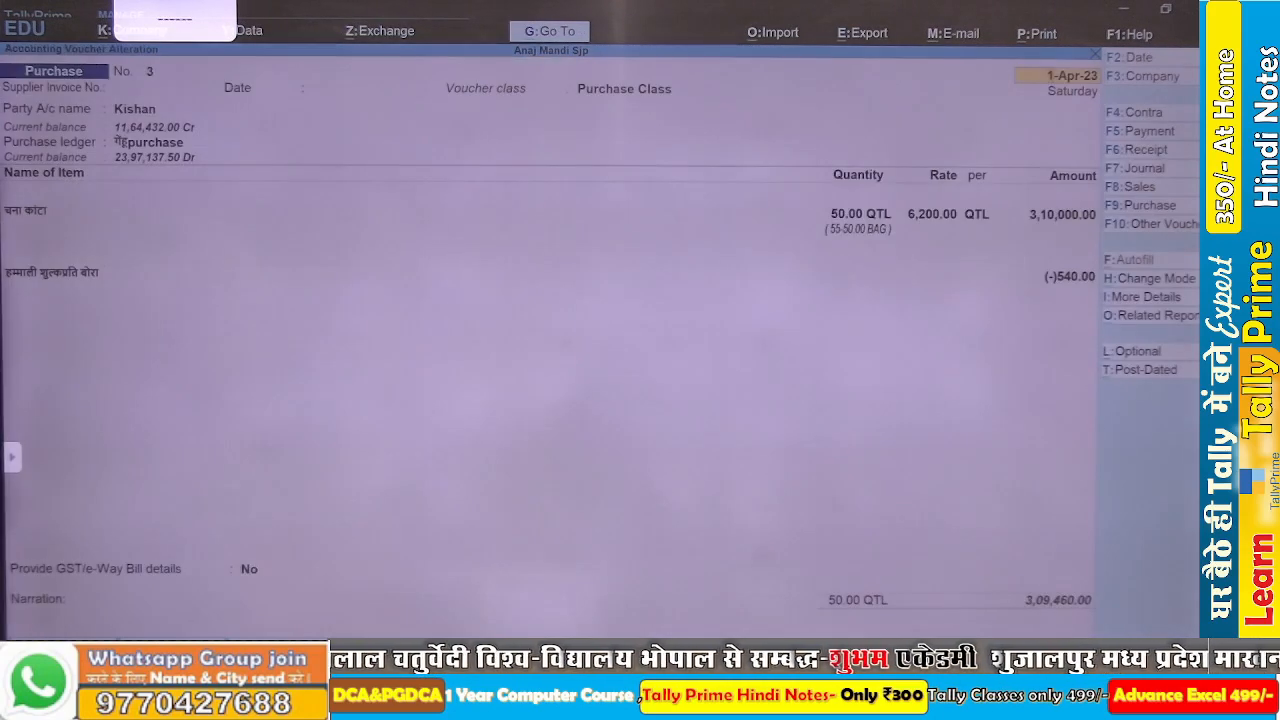
- Open the print configuration for the saved Purchase voucher
key("ctrl")
key("ctrl+p")
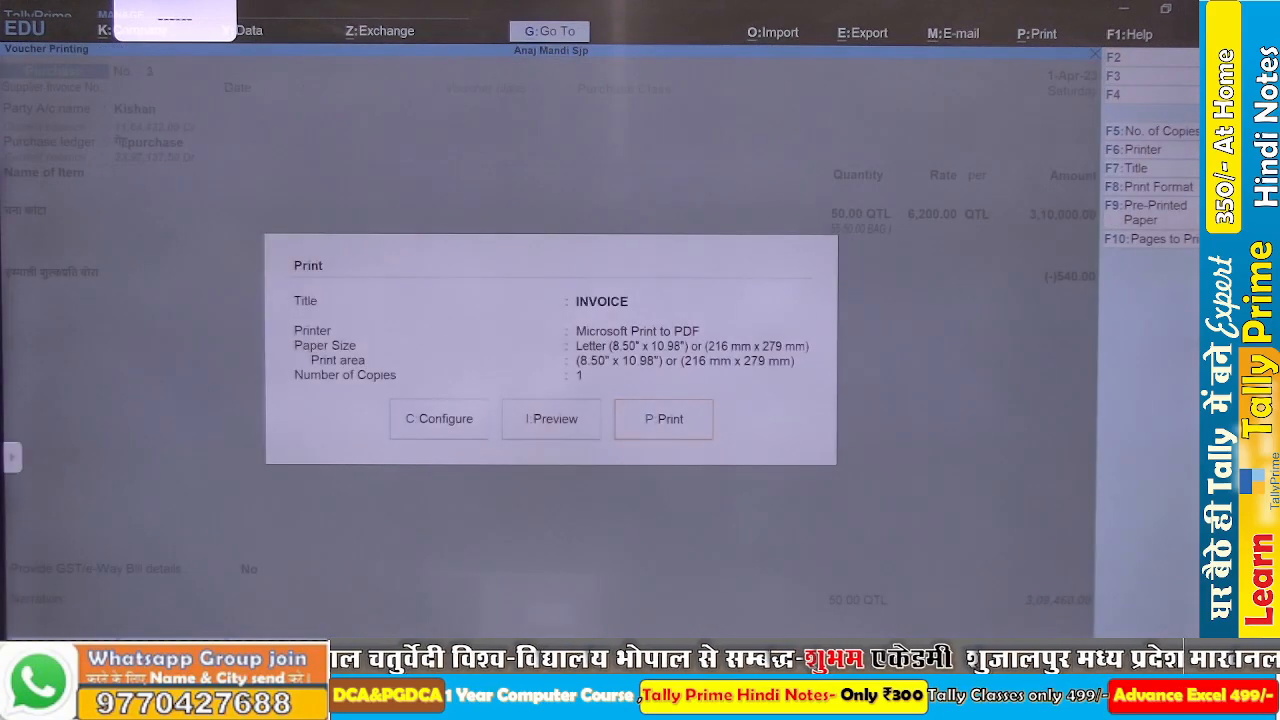
key("c")
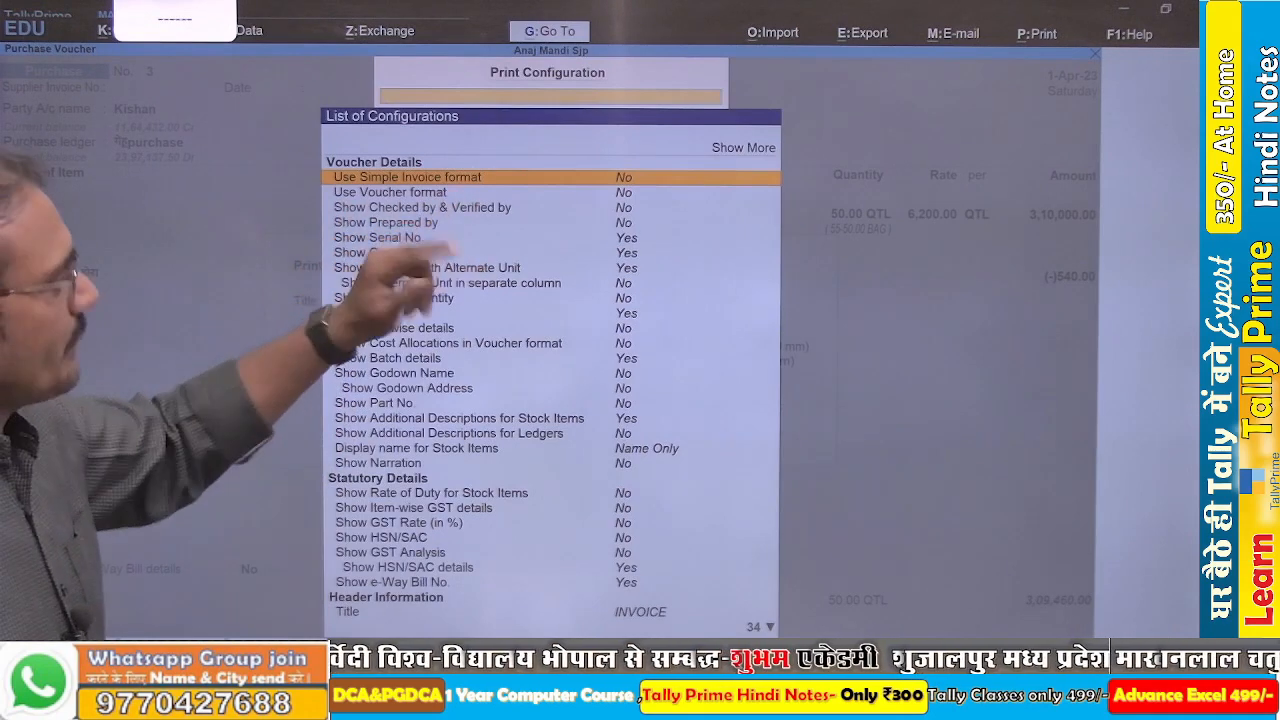
type("Y")
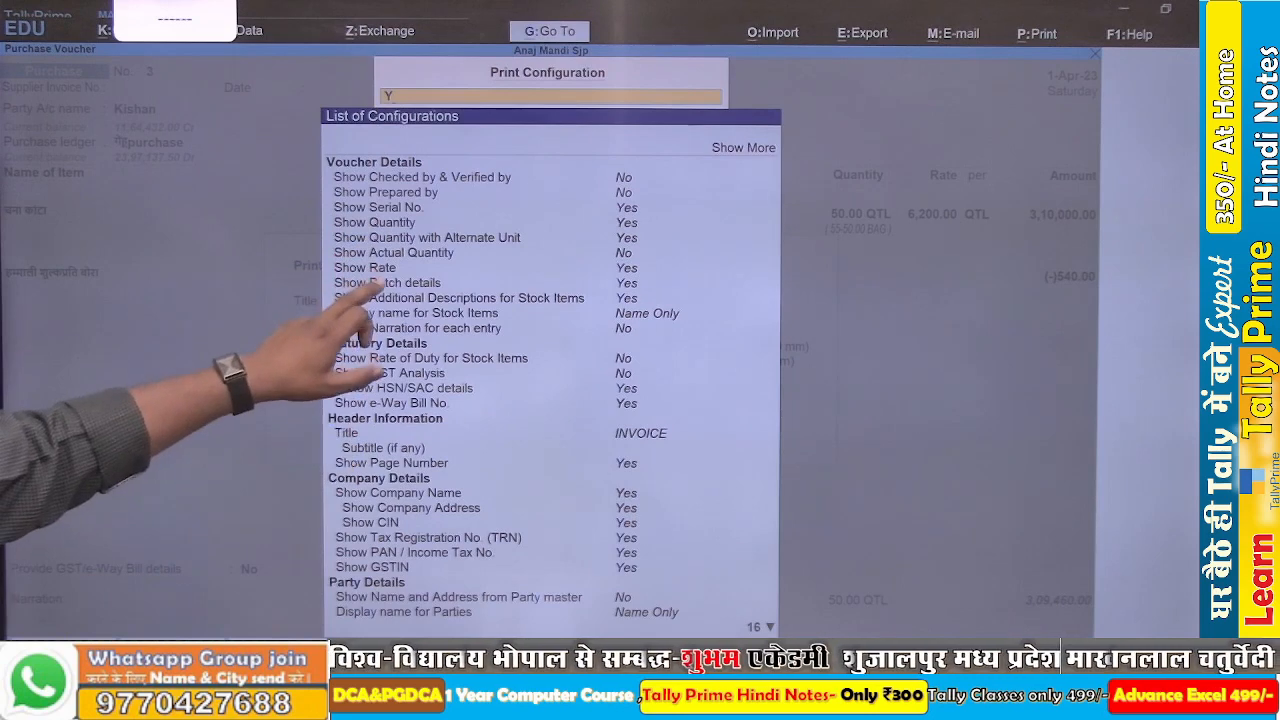
key("Up")
key("Up")
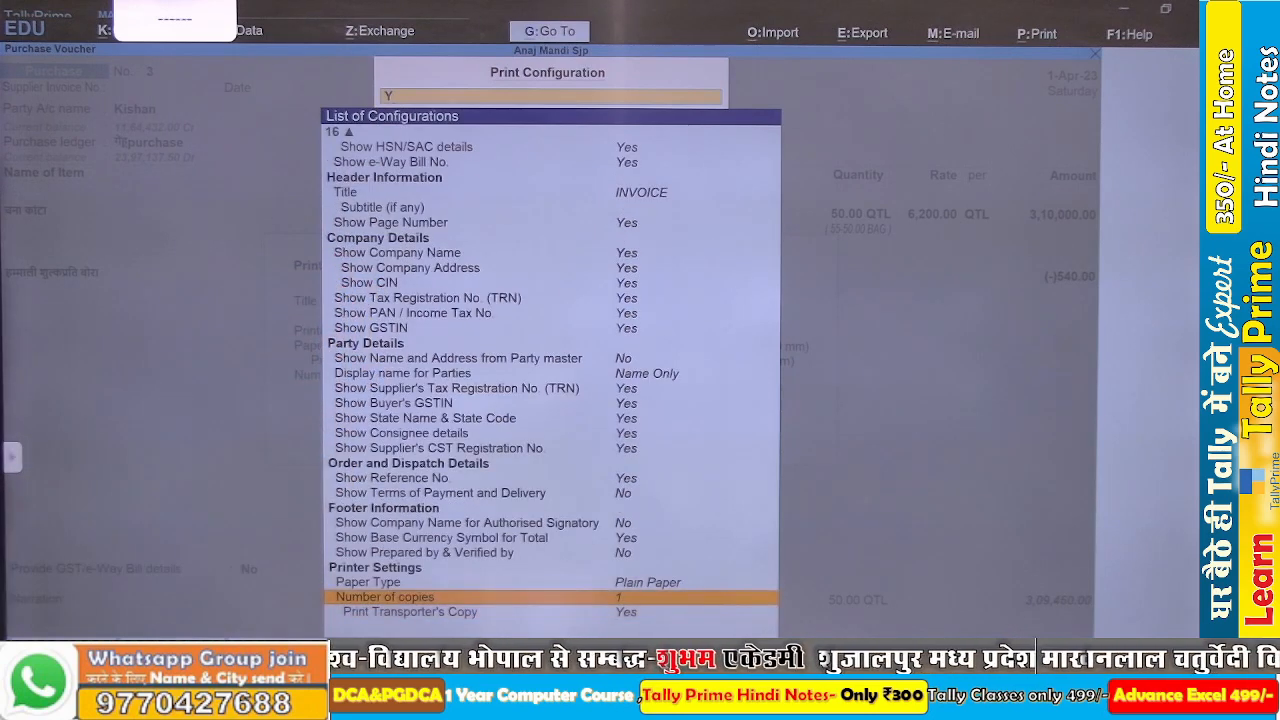
key("Down")
key("BackSpace")
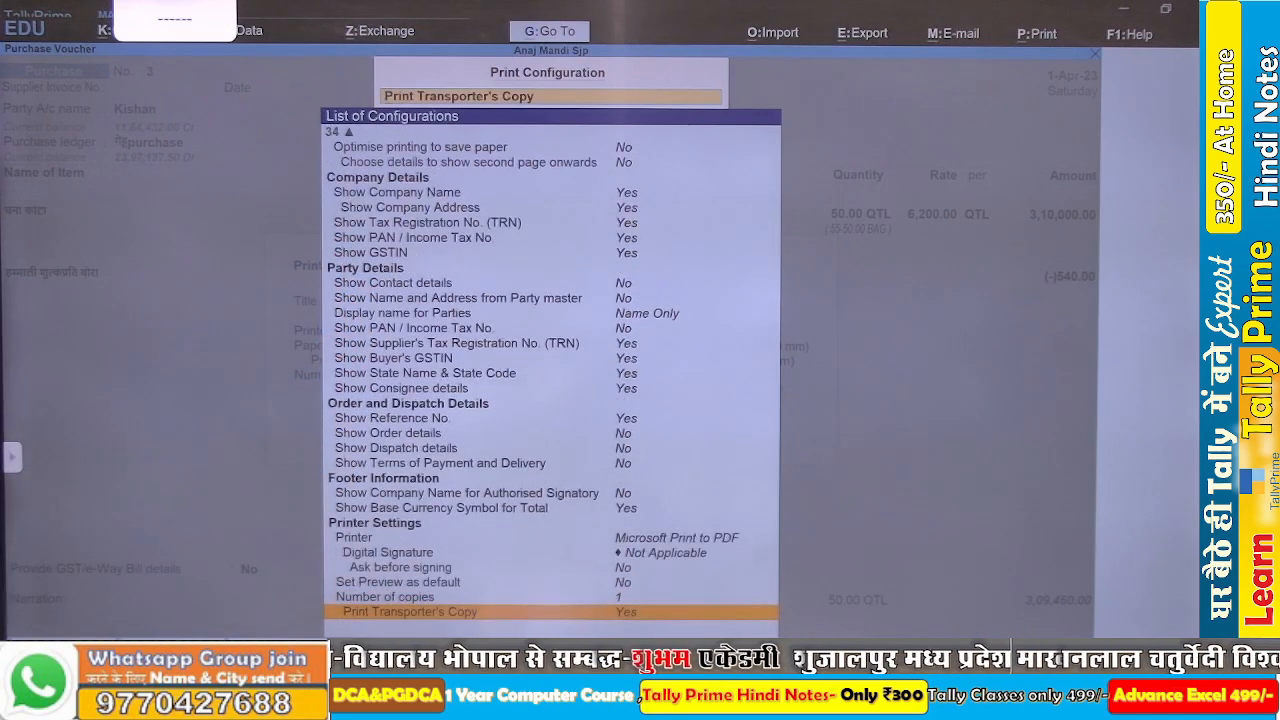
key("Escape")
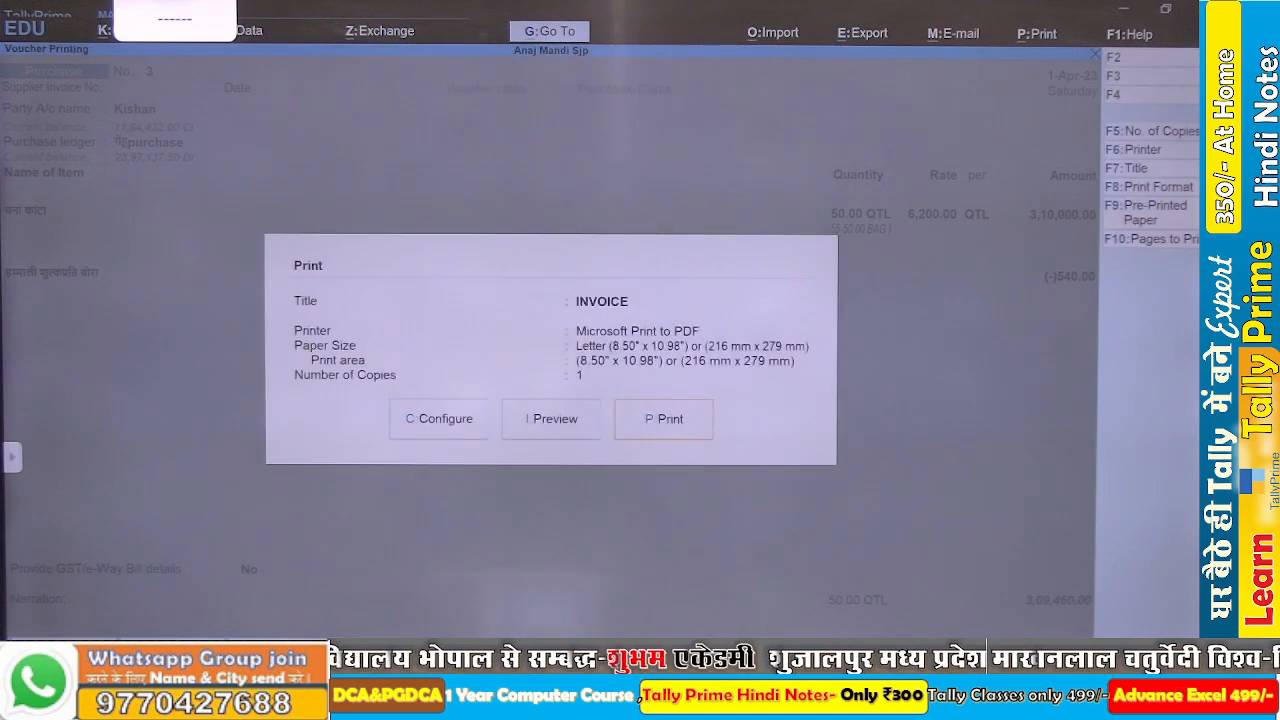
- Set Use Simple Invoice format to Yes in the voucher's print configuration and return to the print settings
key("c")
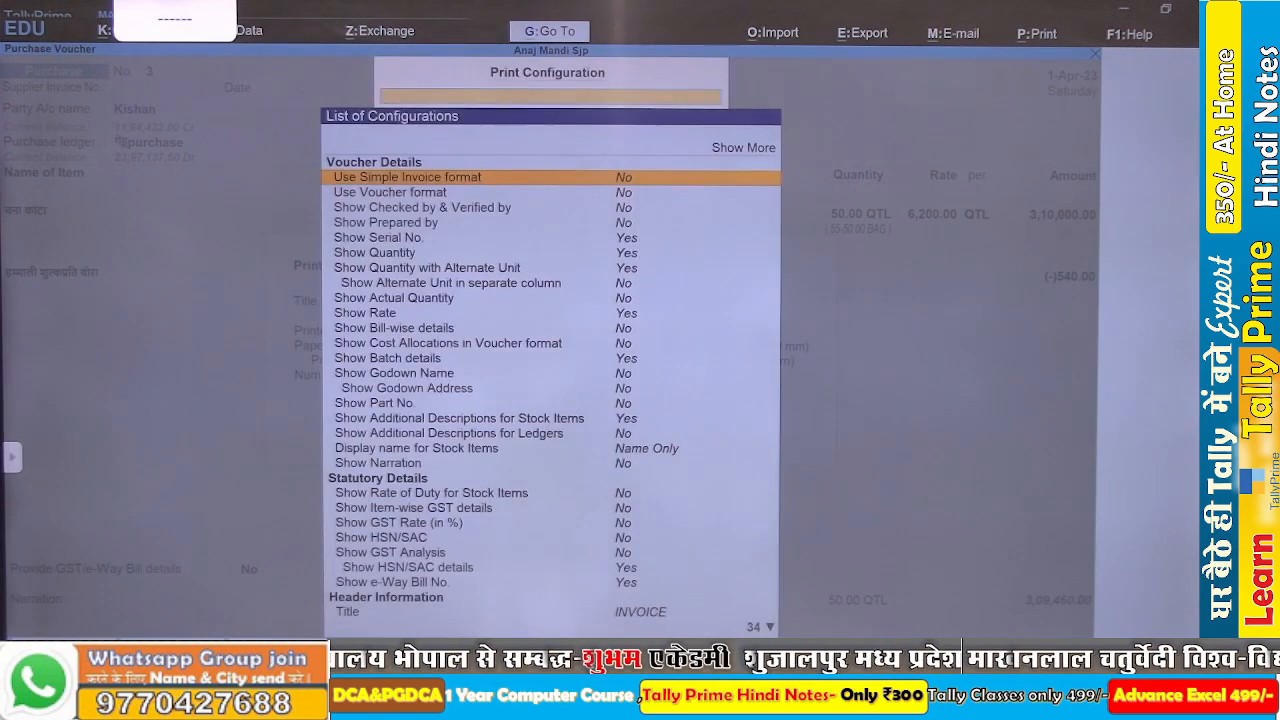
key("Return")
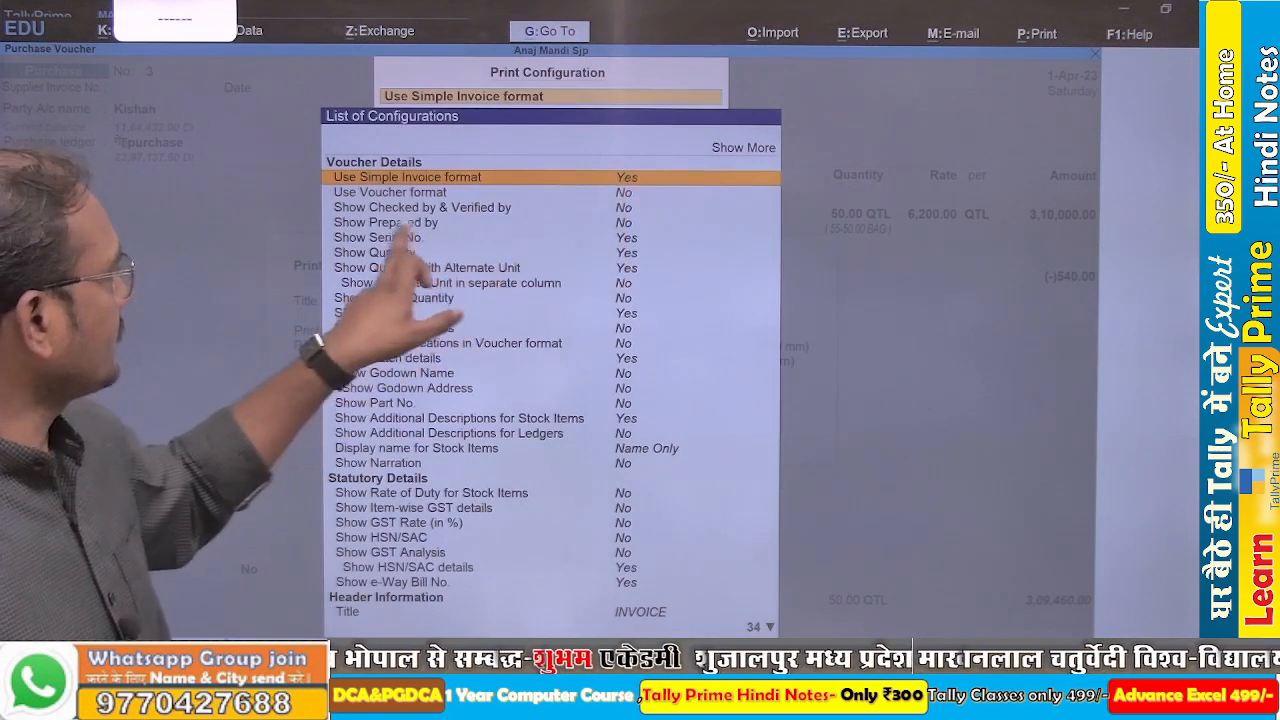
key("Down")
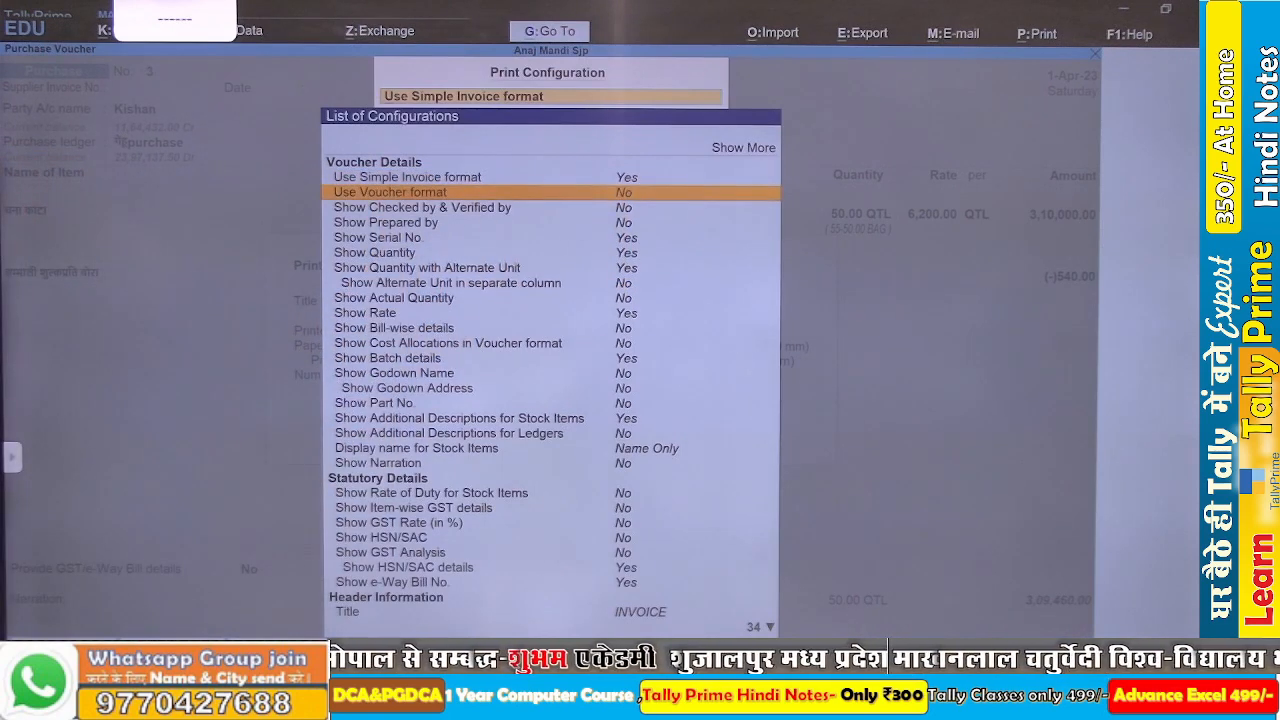
type("y")
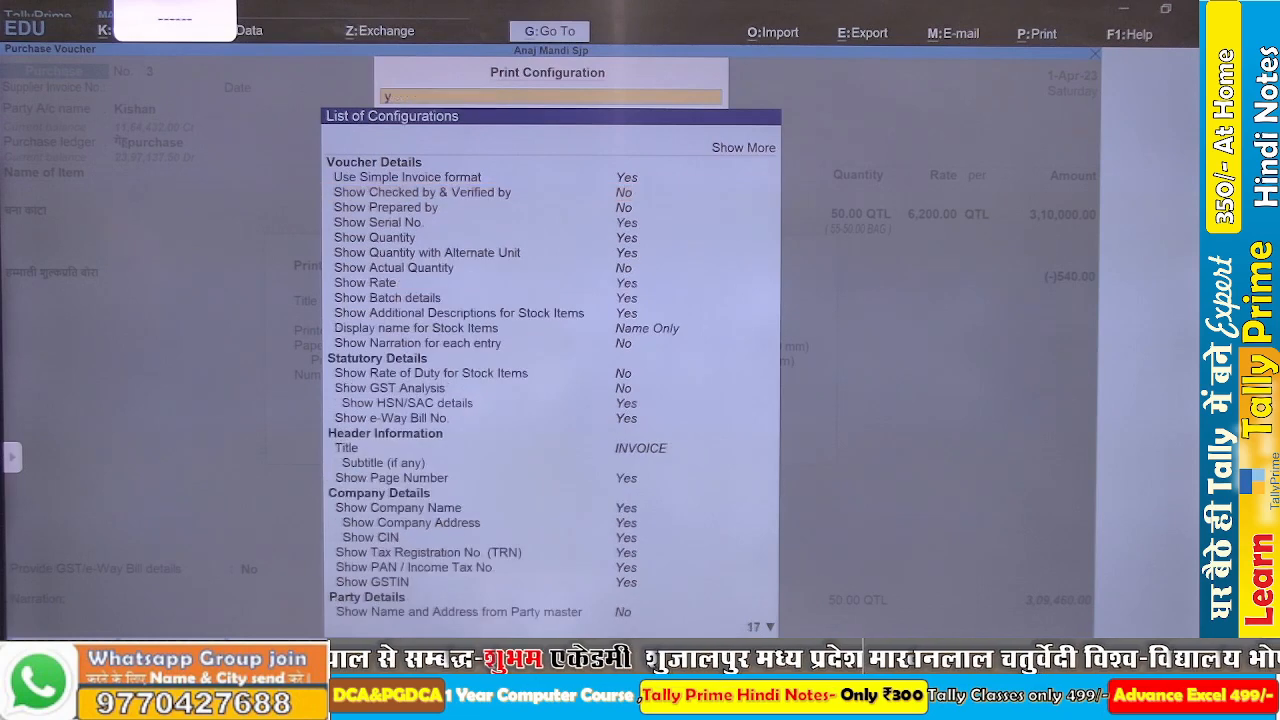
key("Up")
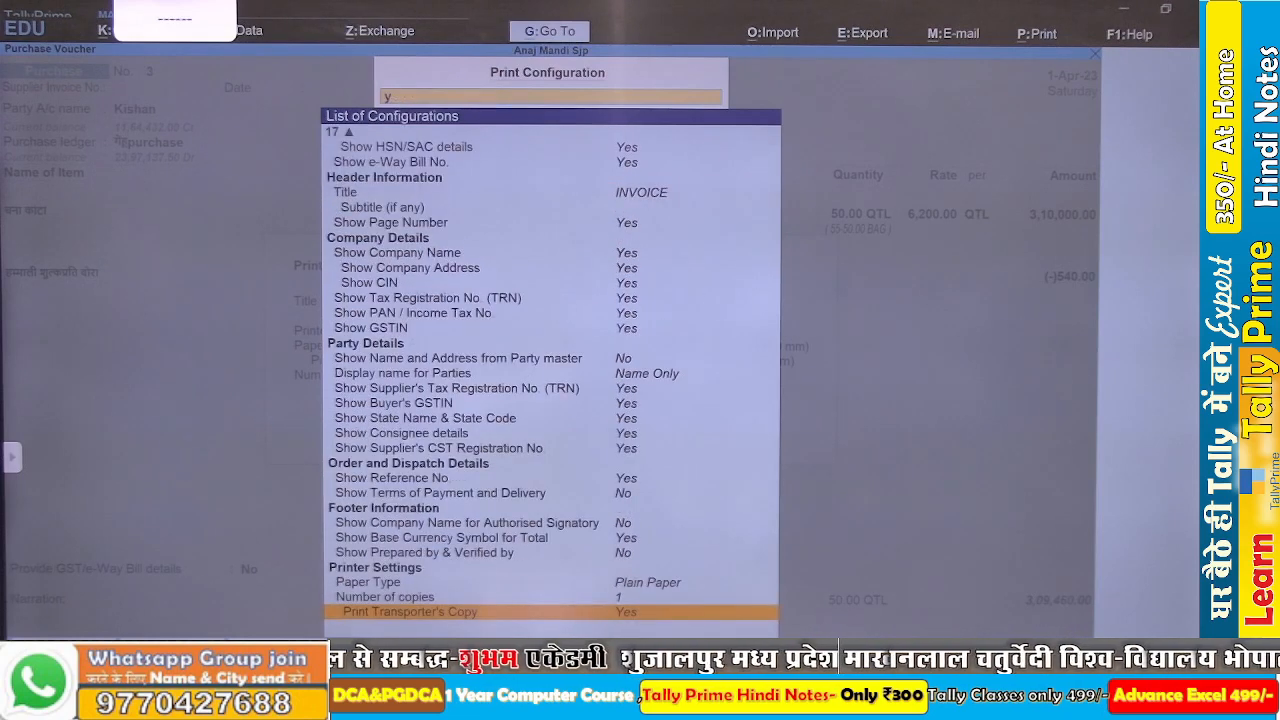
key("Escape")
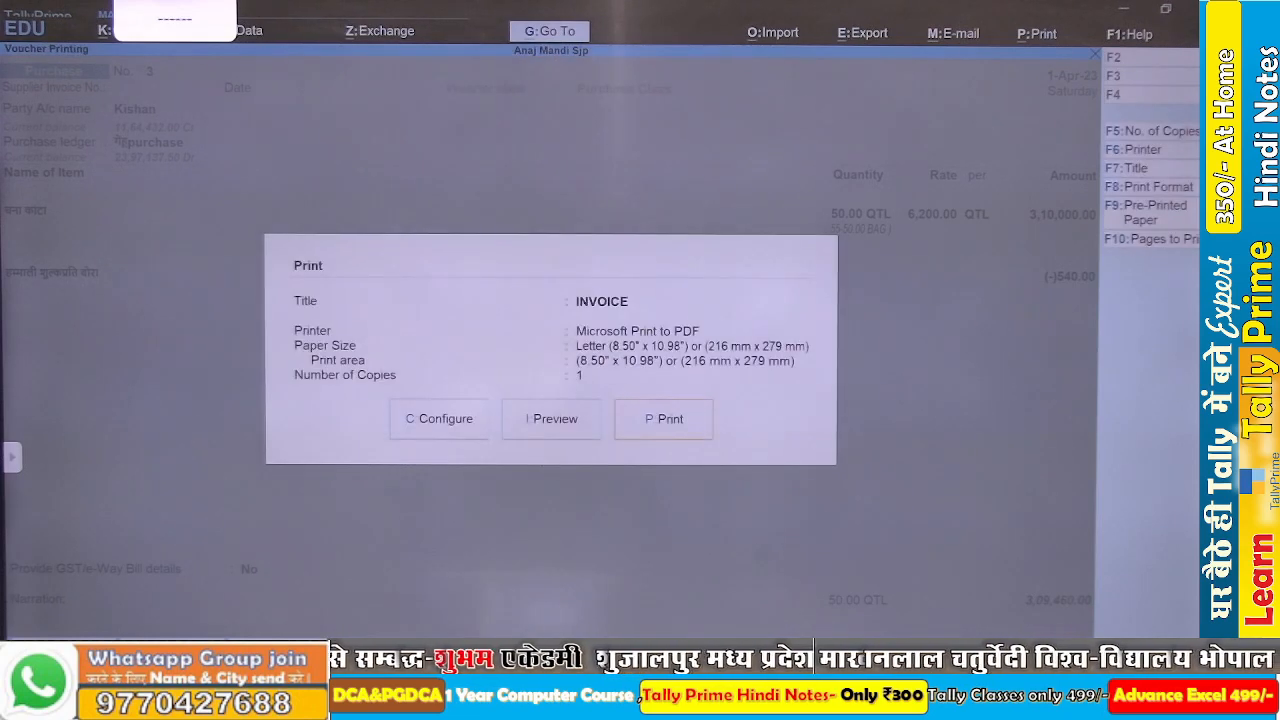
key("c")
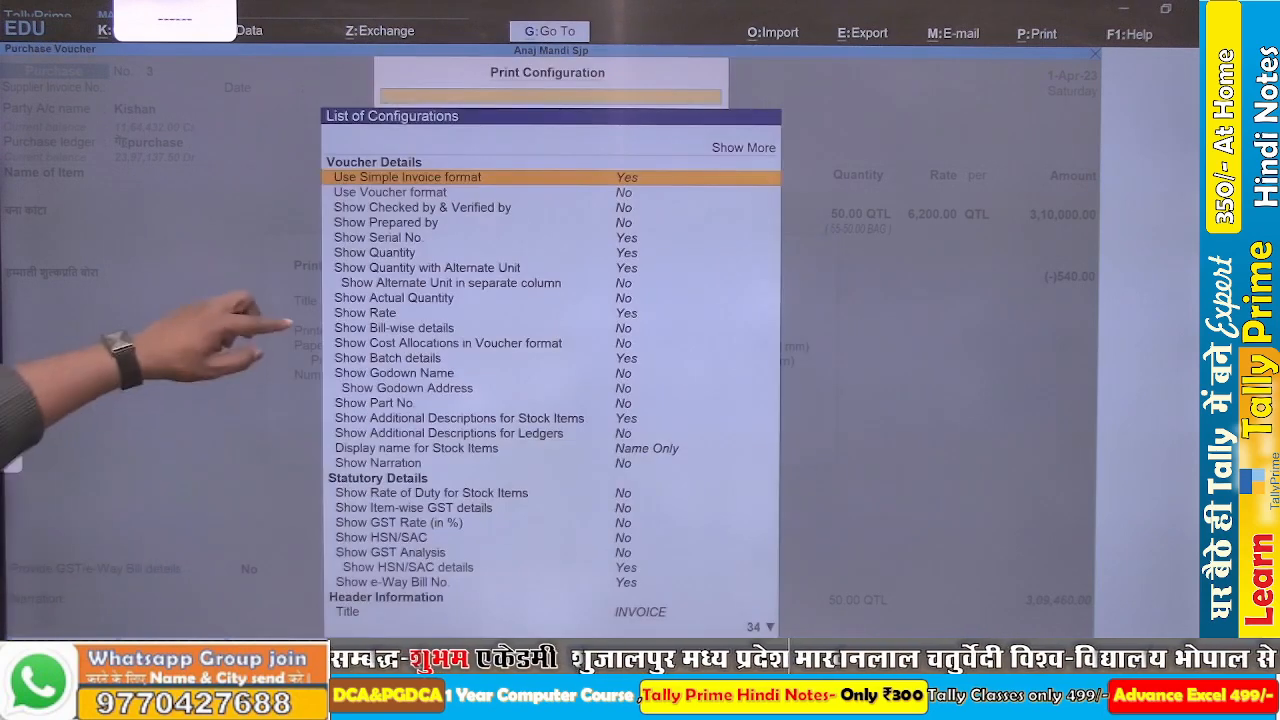
key("Down")
key("Down")
key("Down")
key("Down")
key("Down")
key("Down")
key("Down")
key("Down")
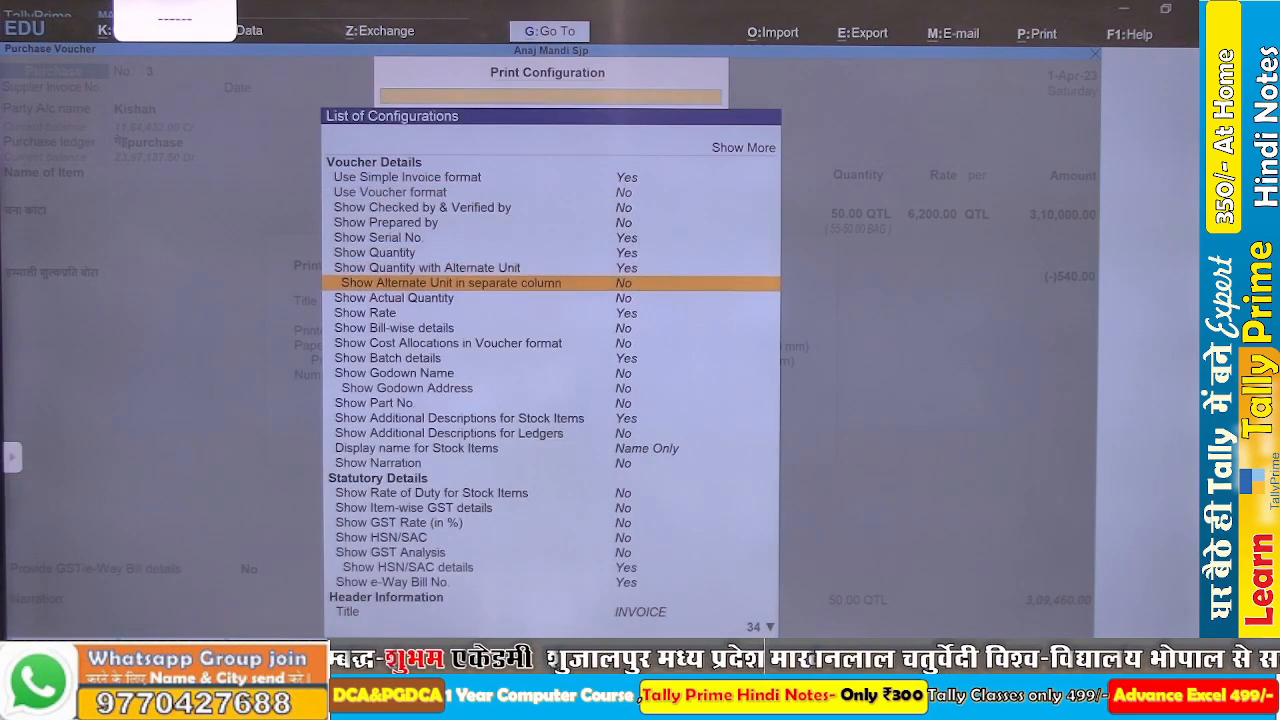
key("Up")
key("Up")
key("Up")
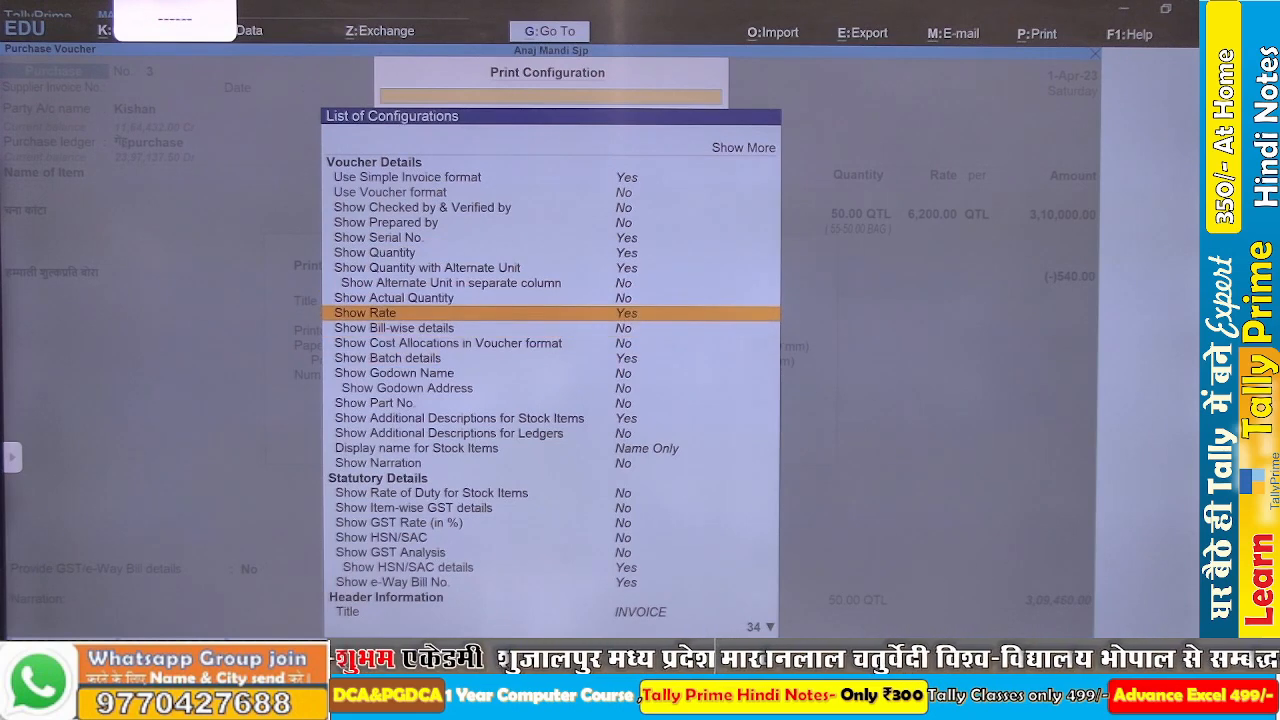
key("Up")
type("Y")
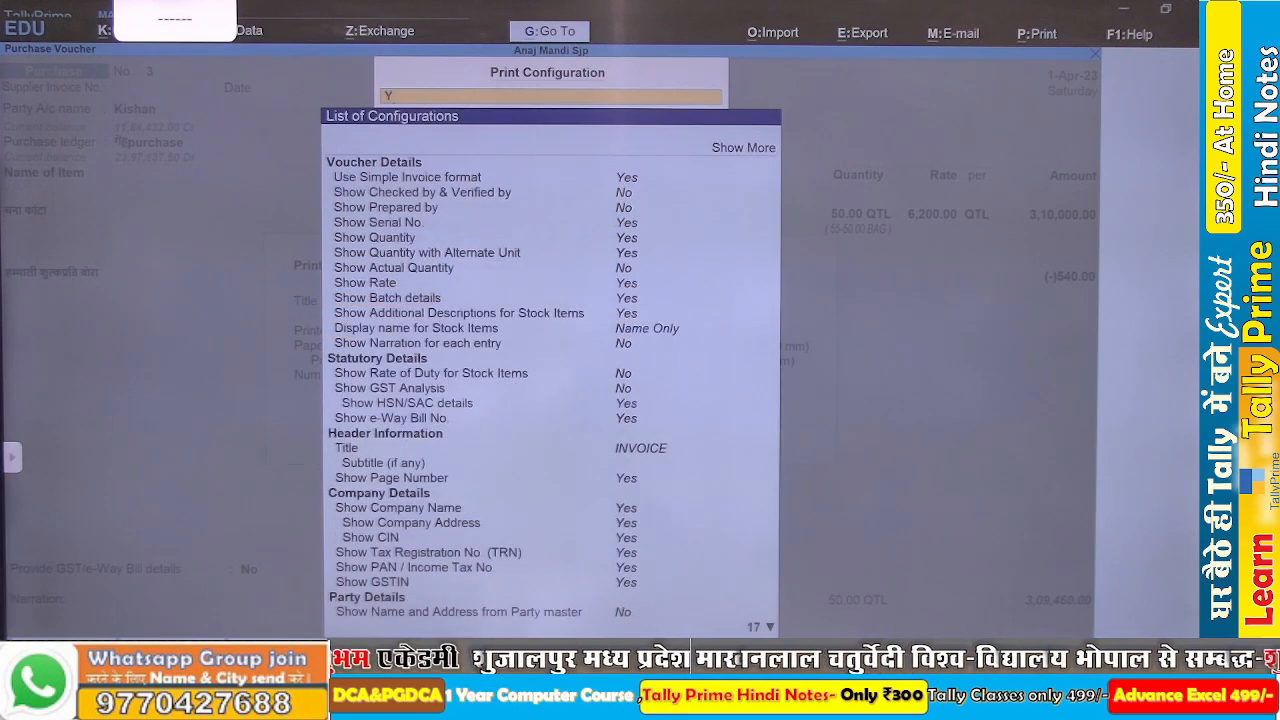
key("Return")
key("Up")
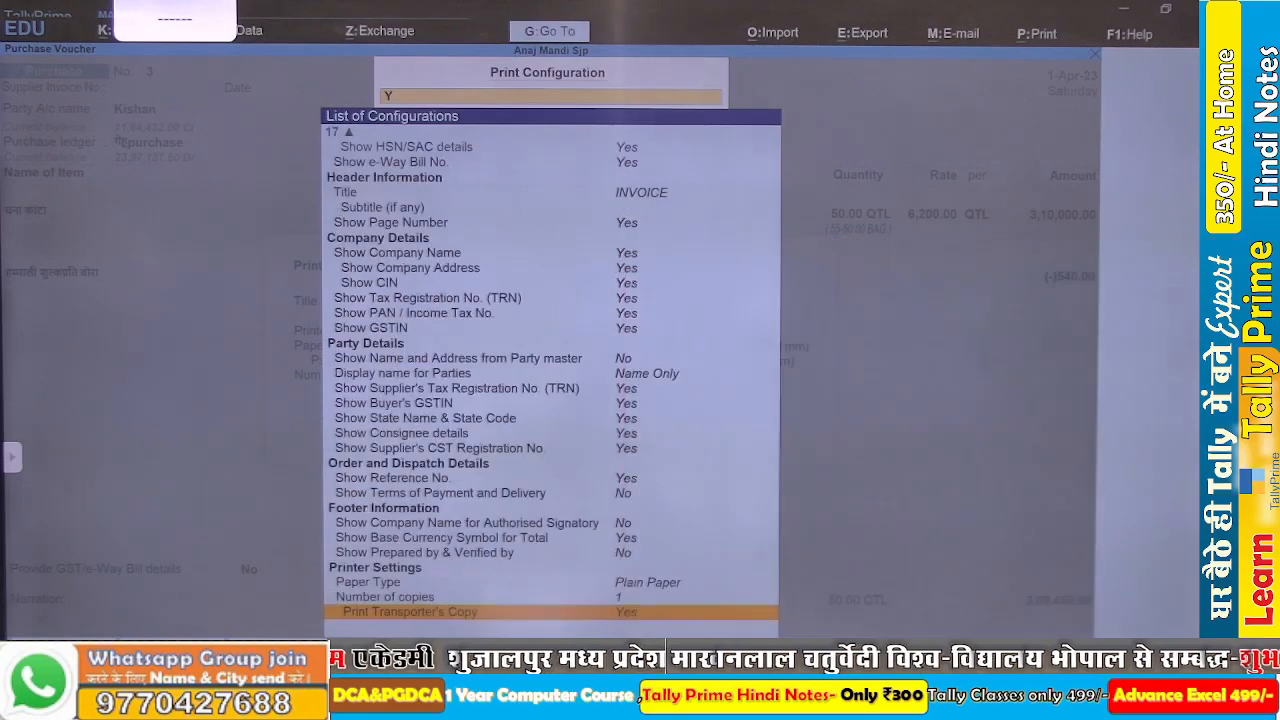
key("Escape")
key("Escape")
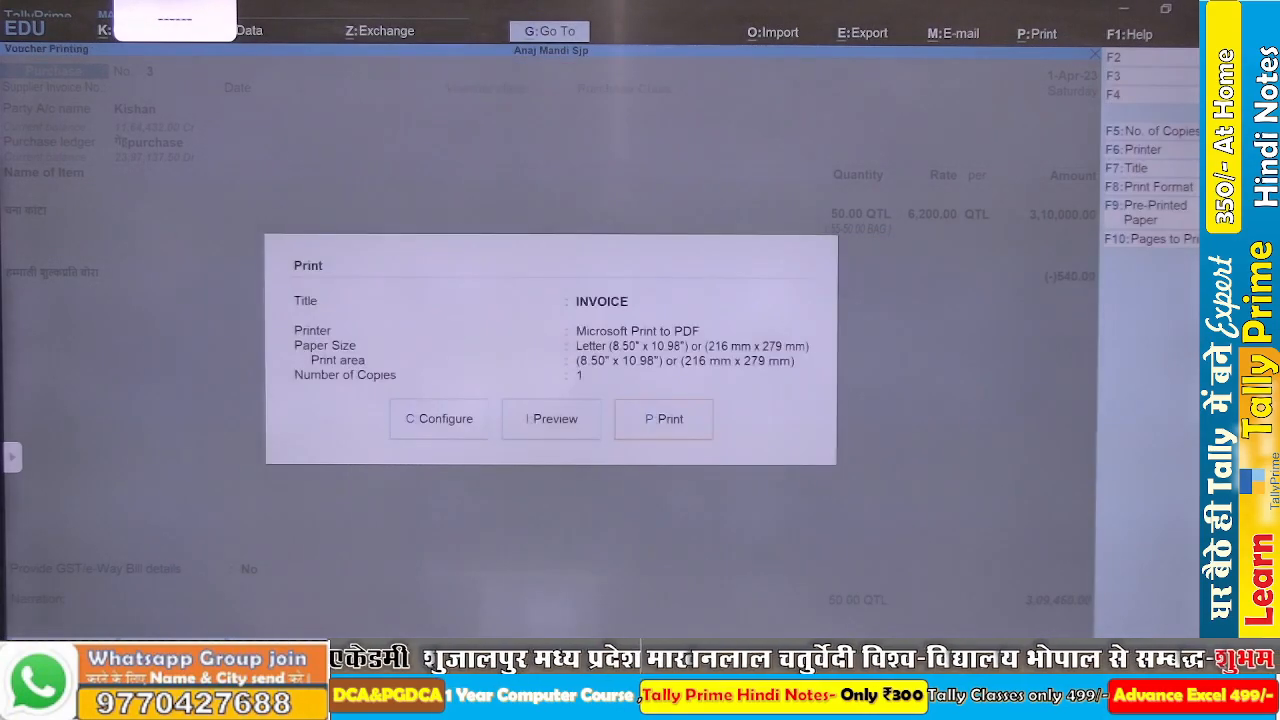
- Set Show Godown Name to Yes in the Purchase voucher's print configuration
key("c")
key("Down")
key("Down")
key("Down")
key("Down")
key("Down")
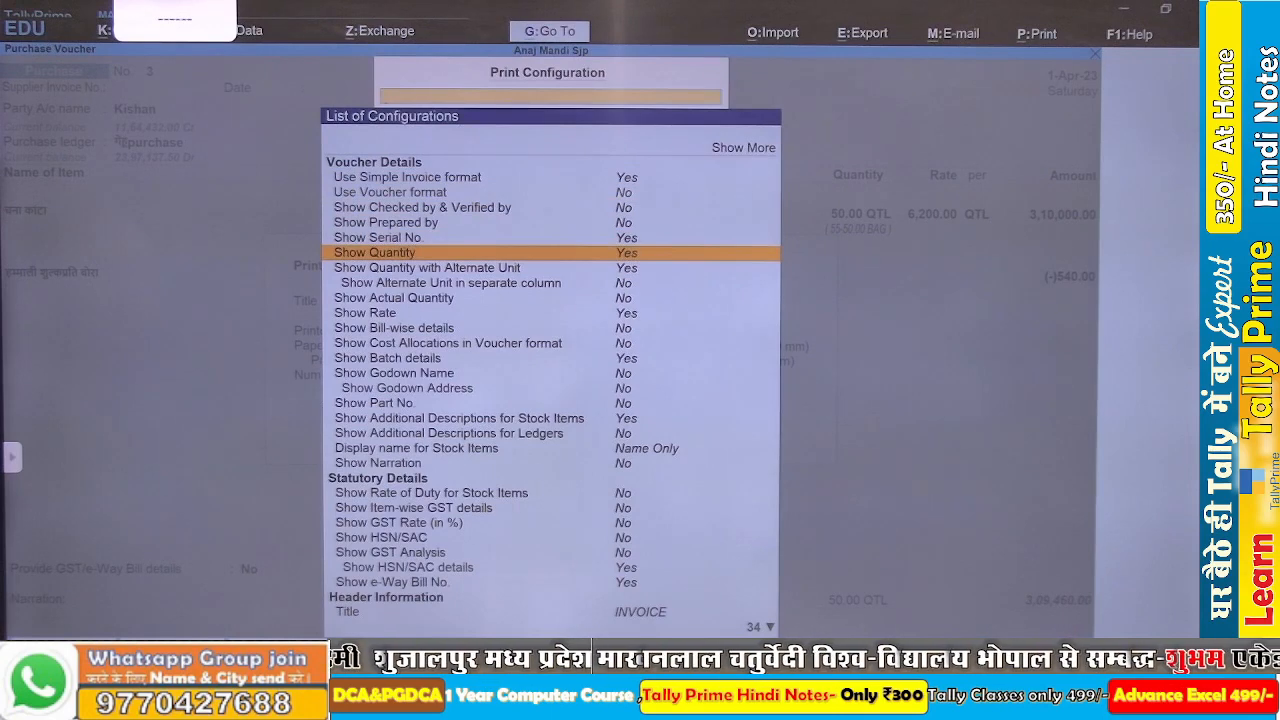
key("Down")
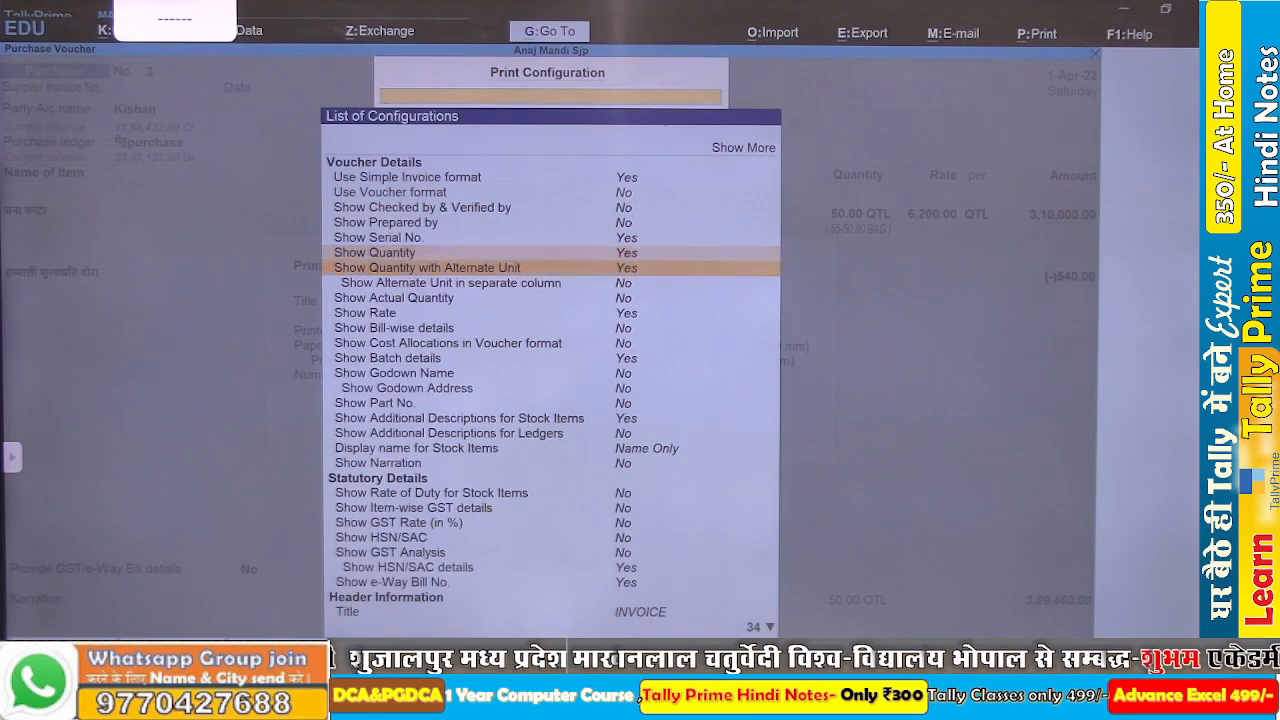
key("Down")
key("Down")
key("Down")
key("Down")
key("Down")
key("Down")
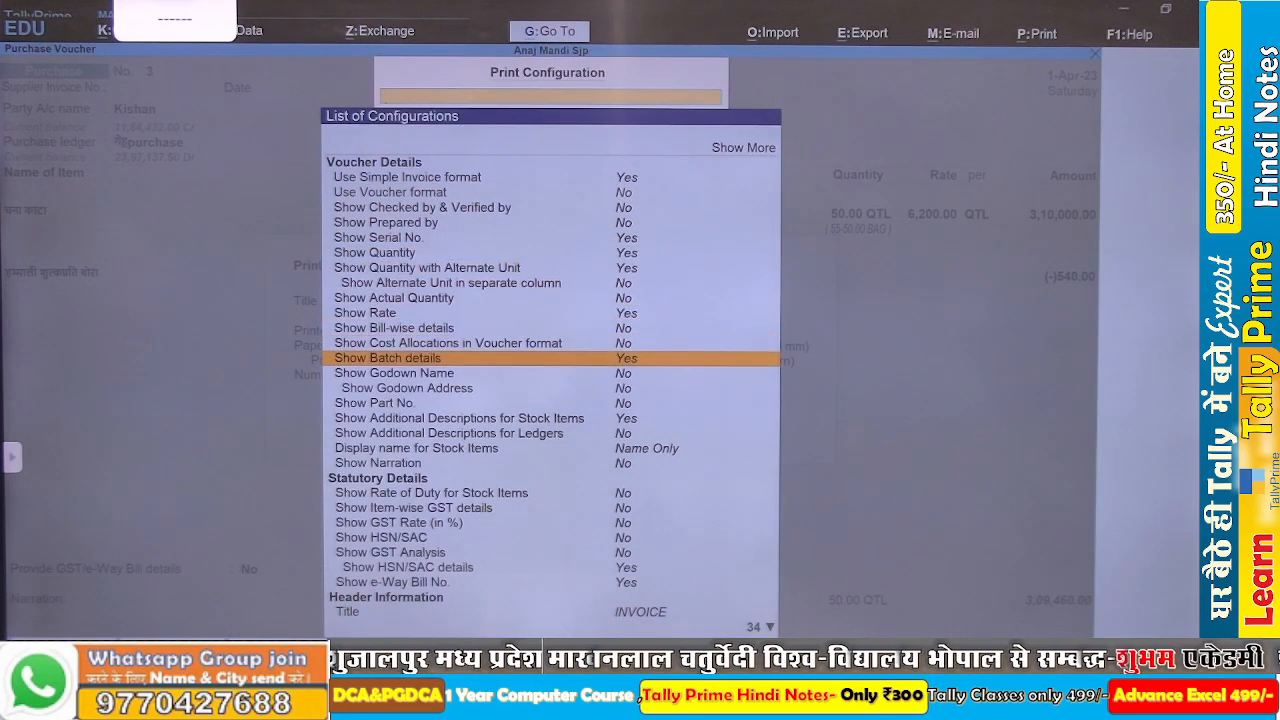
key("Down")
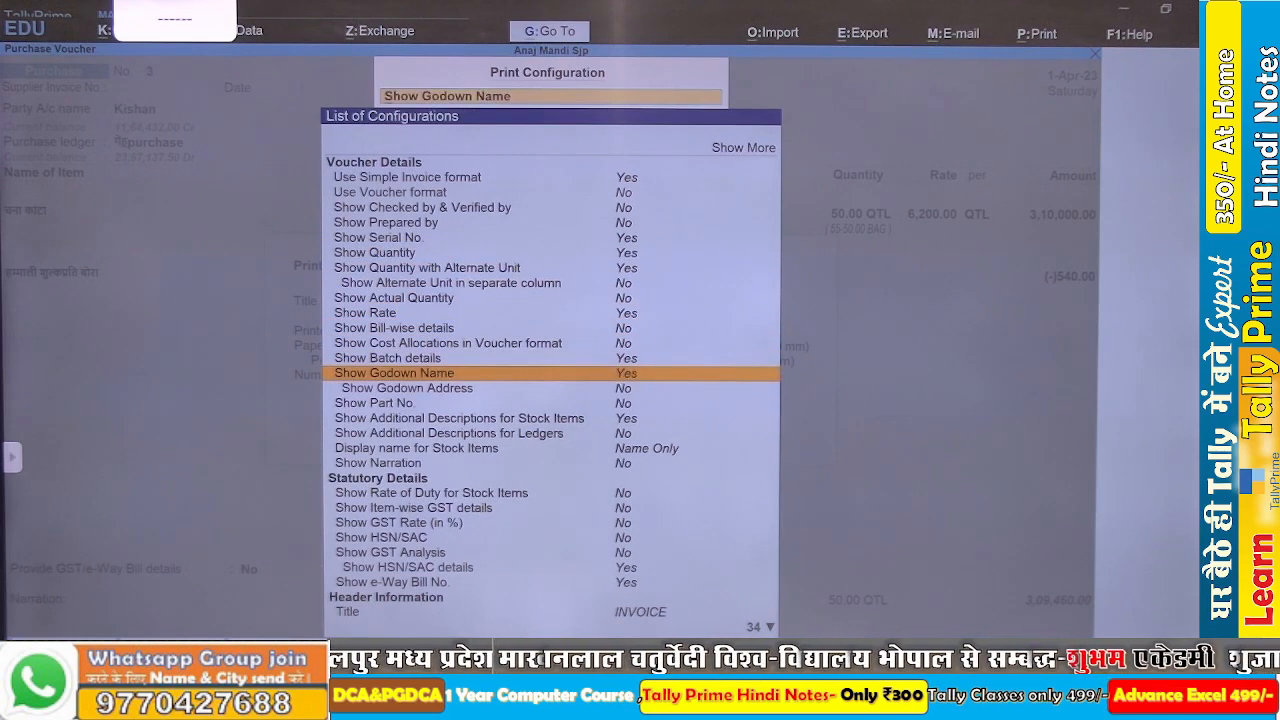
- Examine the remaining Voucher Details print options from Show Godown Address down to Show Narration
key("Down")
key("Down")
key("Down")
key("Down")
key("Down")
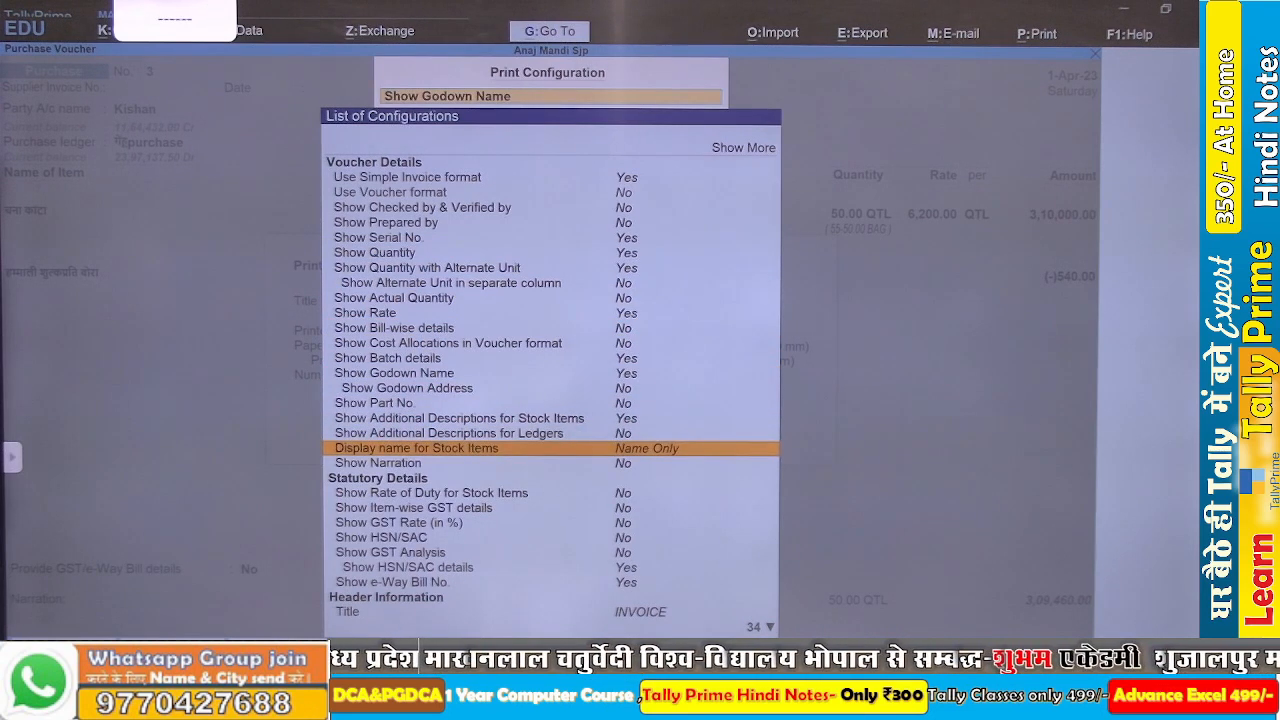
key("Down")
key("Up")
key("Up")
key("Up")
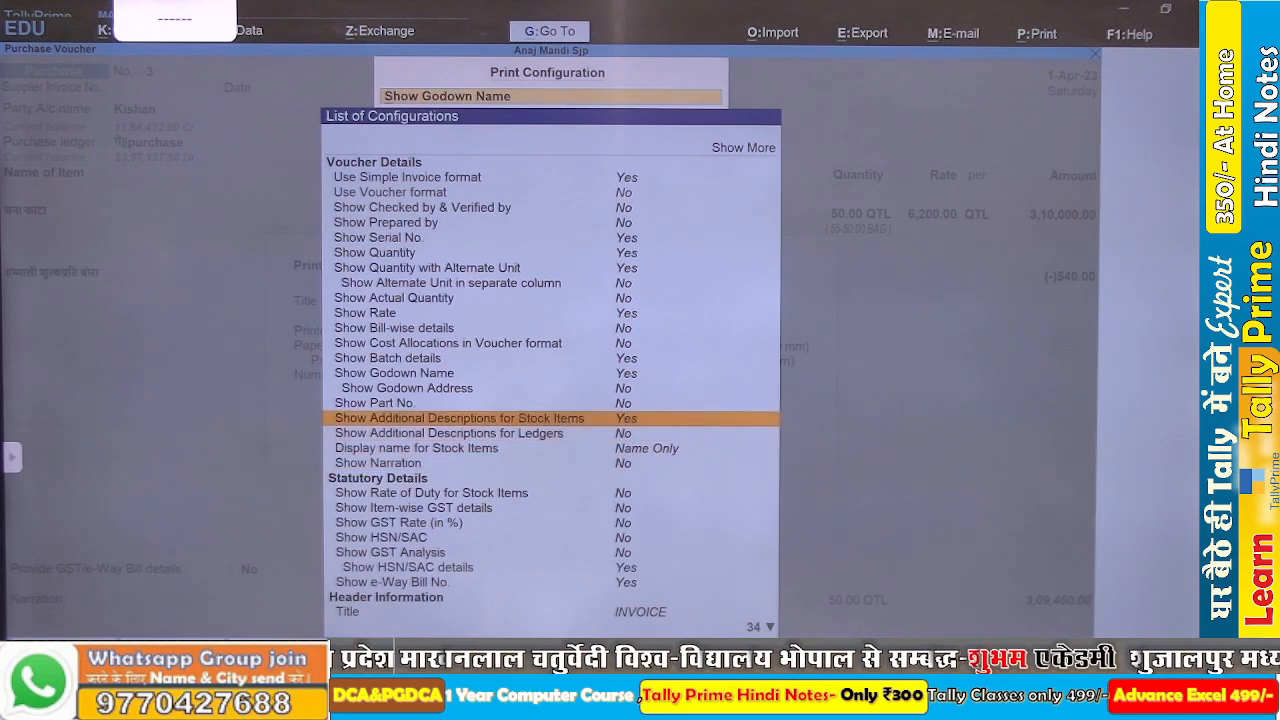
key("Down")
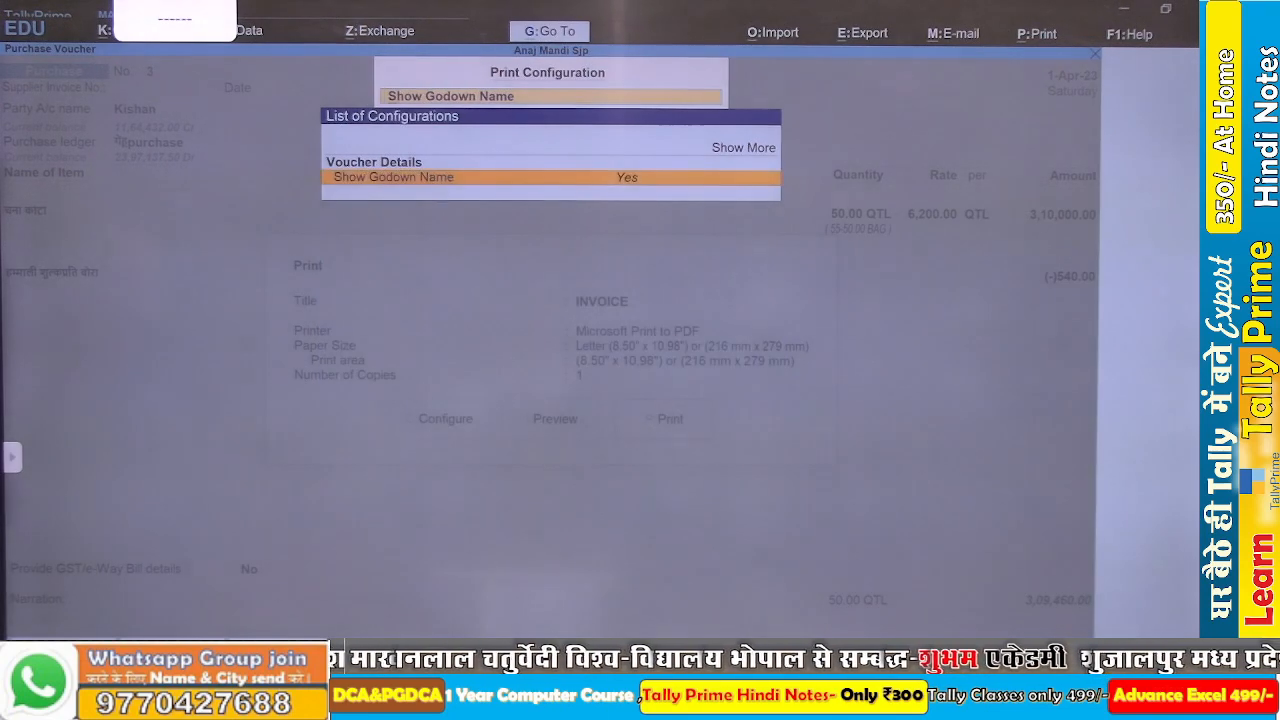
- Set Show Godown Name to No and Show Additional Descriptions for Ledgers to Yes in the voucher's print configuration
key("BackSpace")
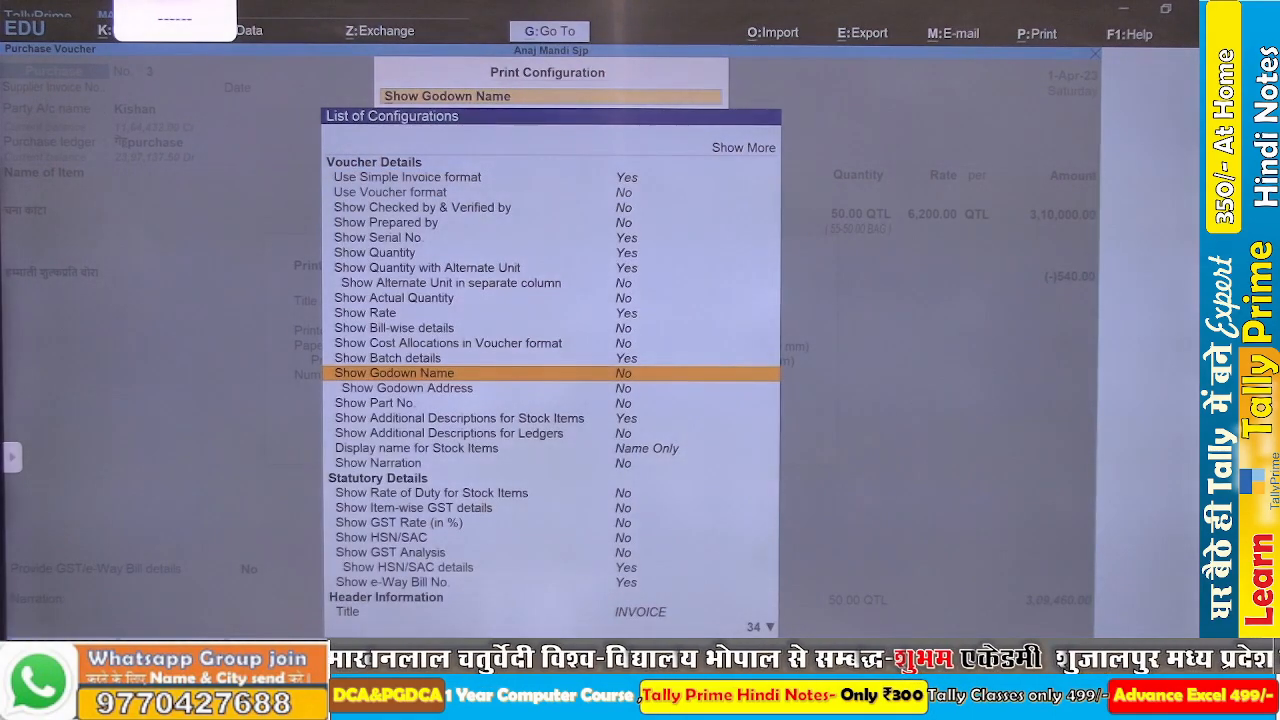
key("Down")
key("Down")
key("Down")
key("Down")
key("Down")
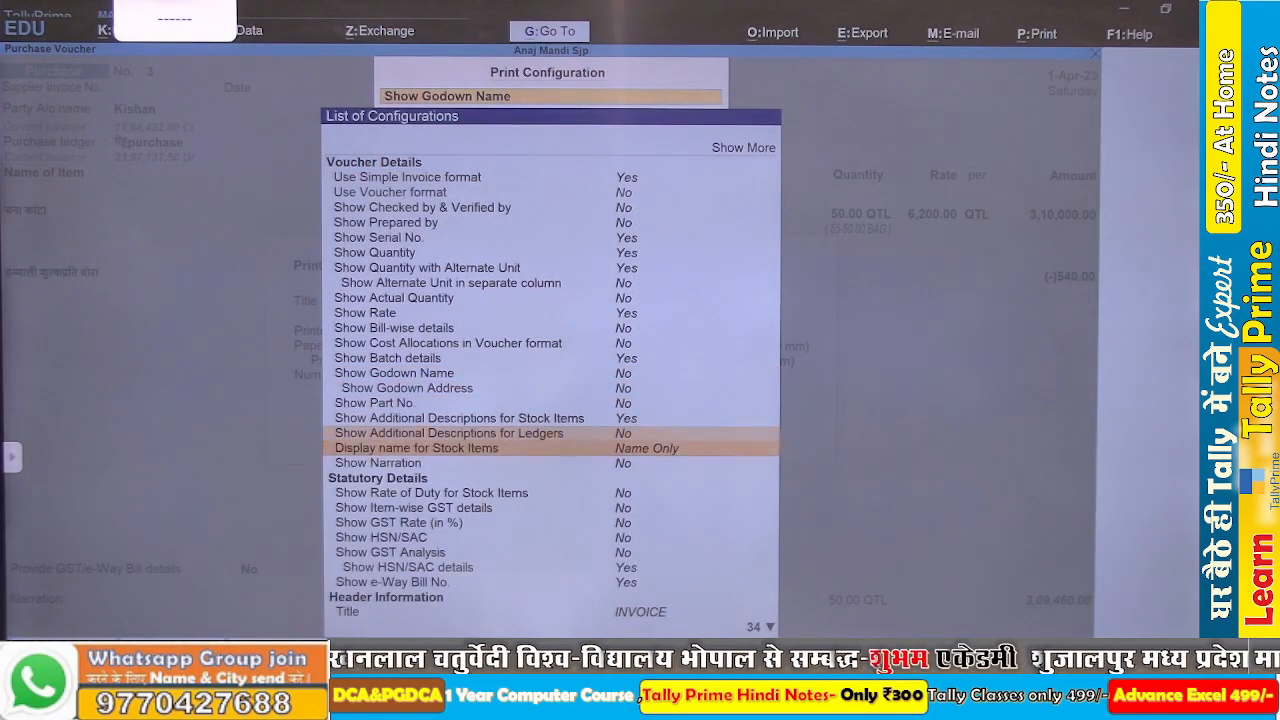
key("Up")
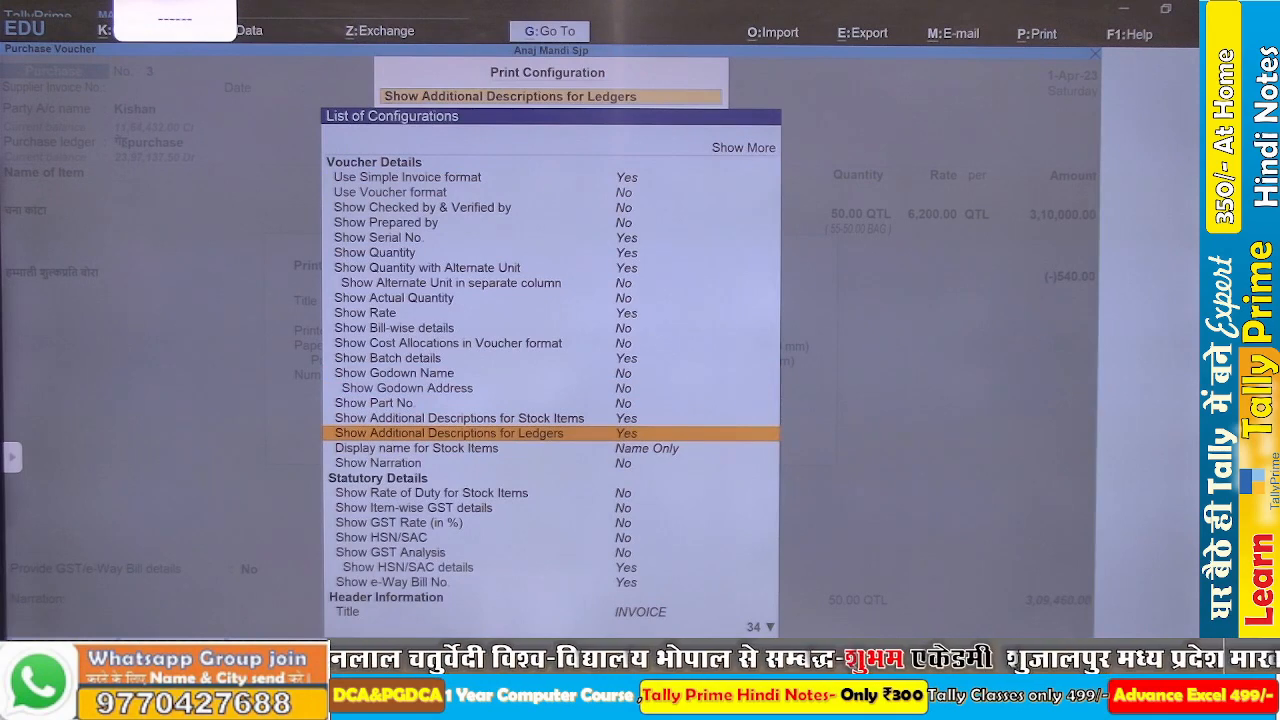
- Examine the remaining print options from Statutory Details through Printer Settings, and return to the print settings
key("Down")
key("Down")
key("Down")
key("Down")
key("Down")
key("Down")
key("Down")
key("Down")
key("Down")
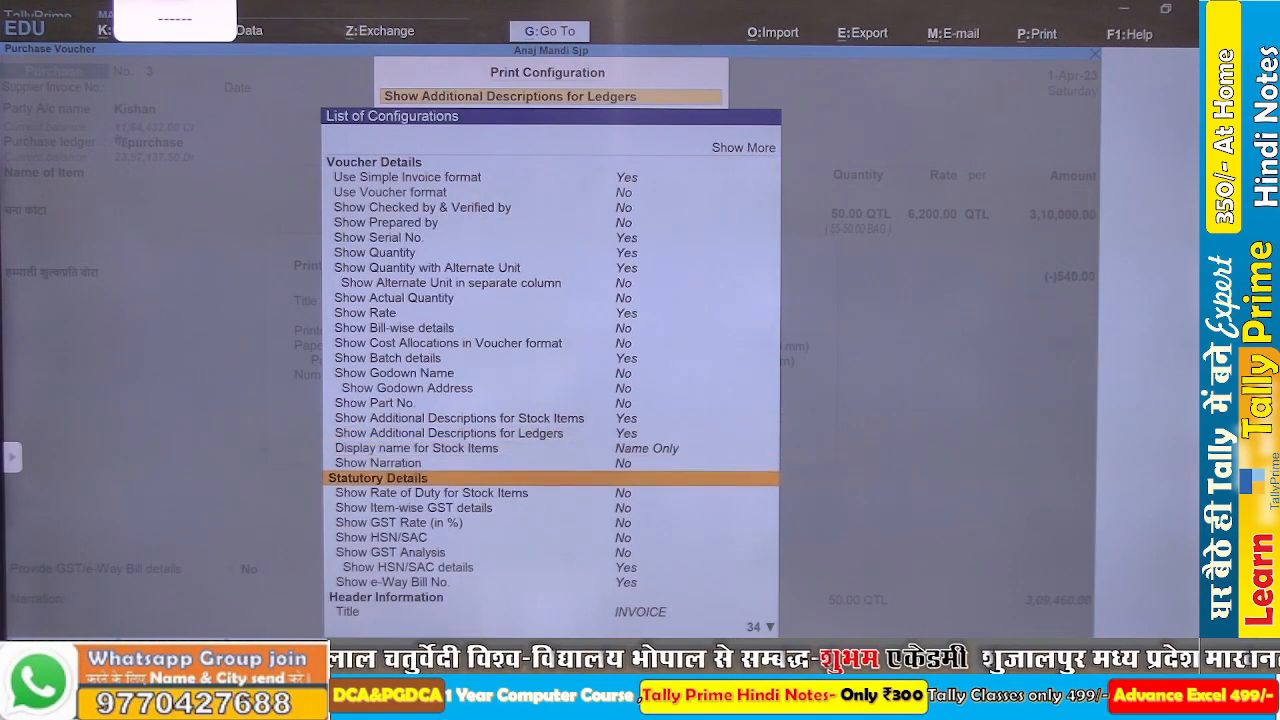
key("Down")
key("Down")
key("Down")
key("Down")
key("Down")
key("Down")
key("Down")
key("Down")
key("Down")
key("Down")
key("Down")
key("Down")
key("Down")
key("Down")
key("Down")
key("Down")
key("Down")
key("Down")
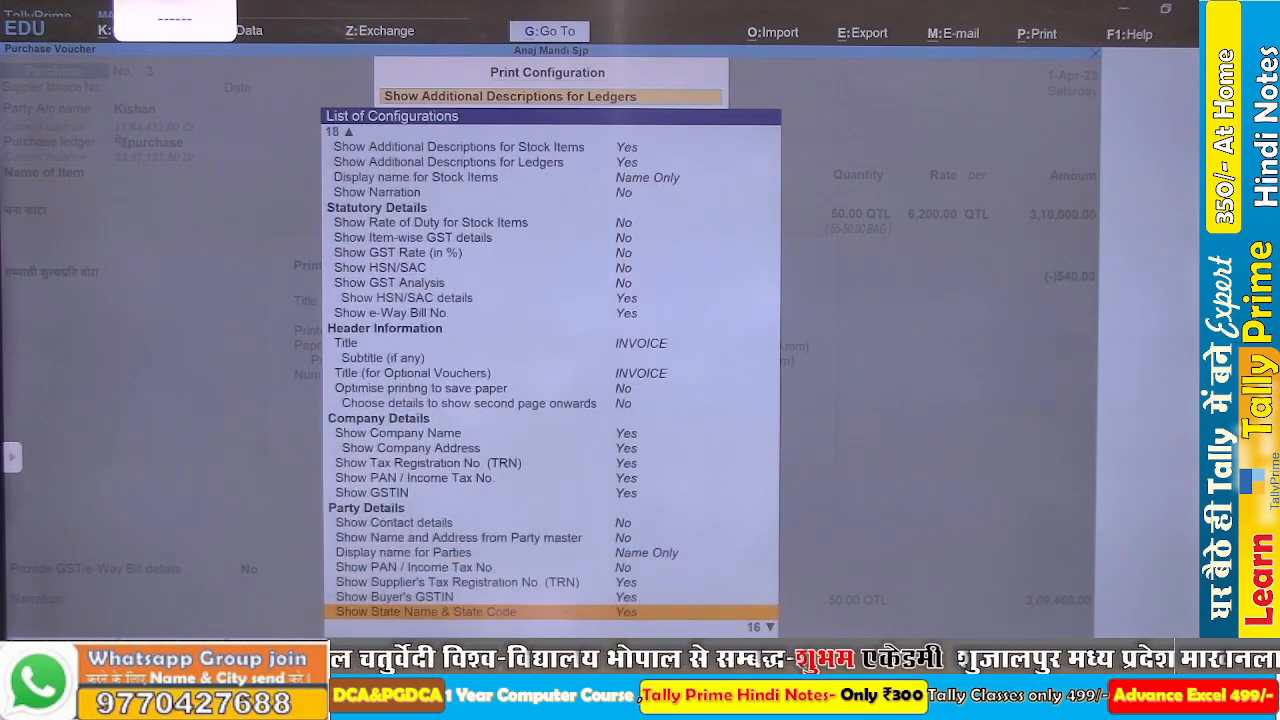
key("Down")
key("Down")
key("Down")
key("Down")
key("Down")
key("Down")
key("Down")
key("Down")
key("Down")
key("Down")
key("Down")
key("Down")
key("Down")
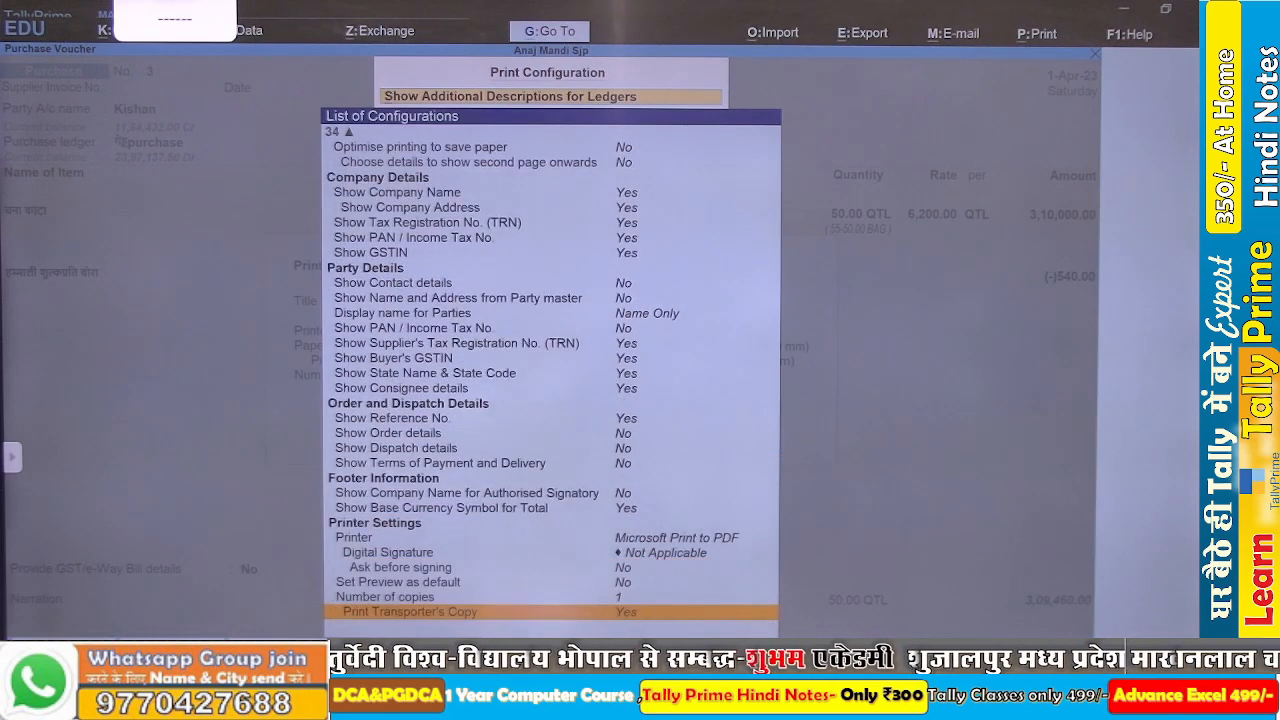
key("Down")
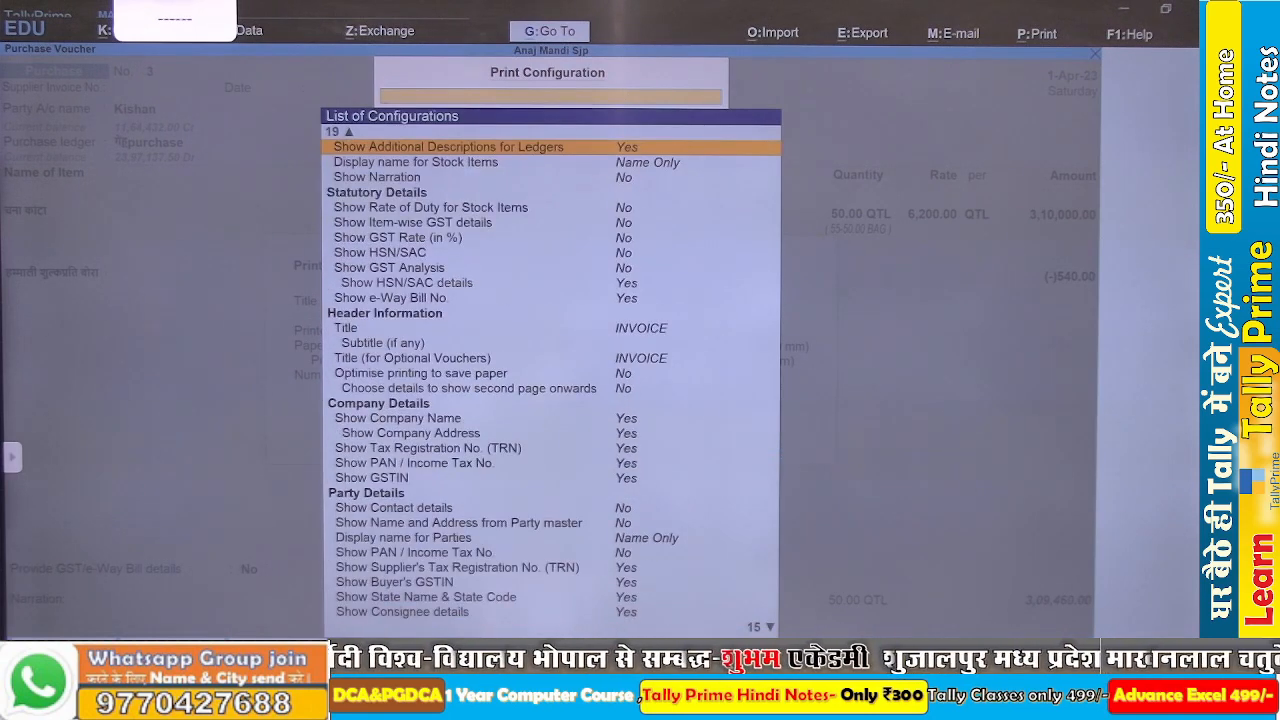
key("Escape")
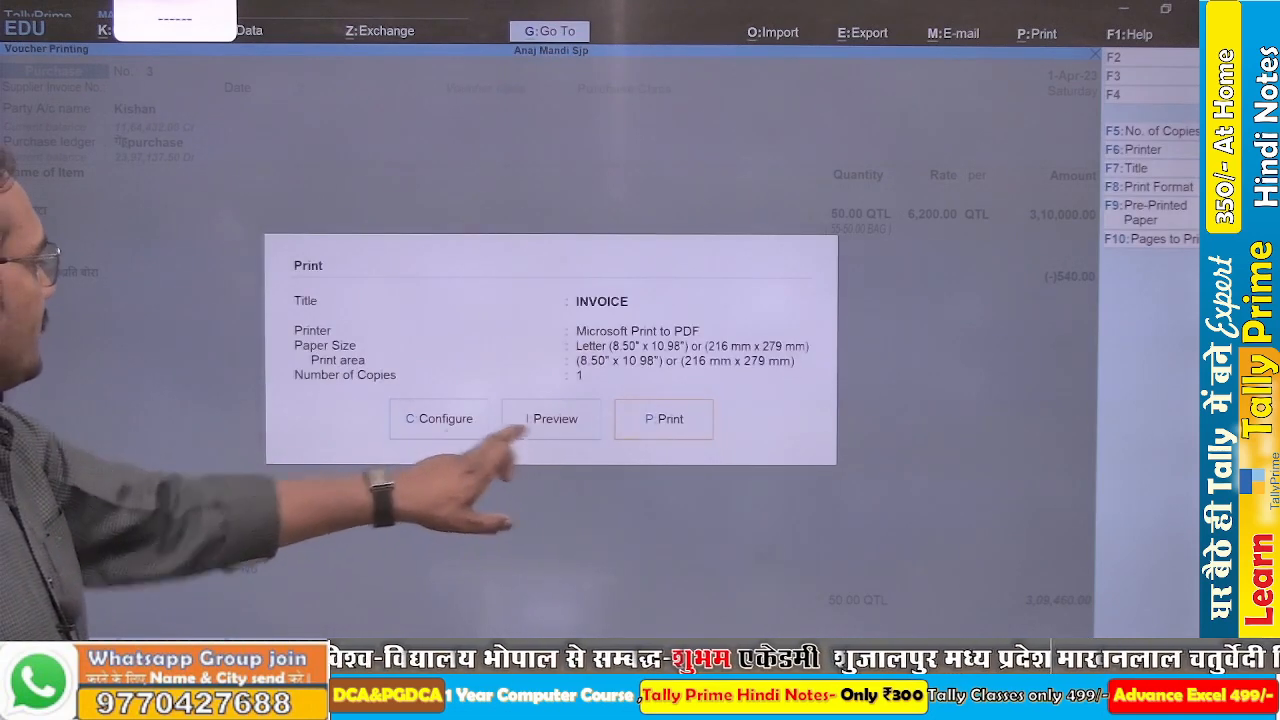
- Preview the Purchase voucher's printed invoice in the simple invoice format, and close the preview
key("c")
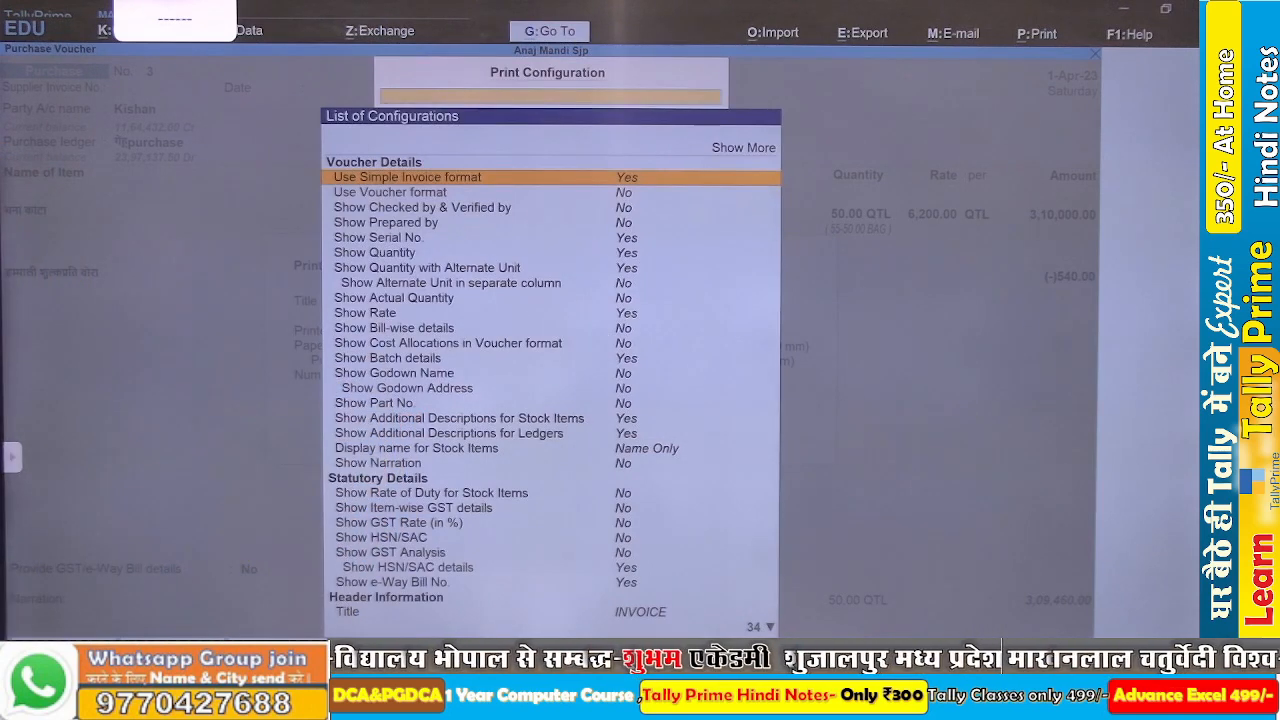
key("Escape")
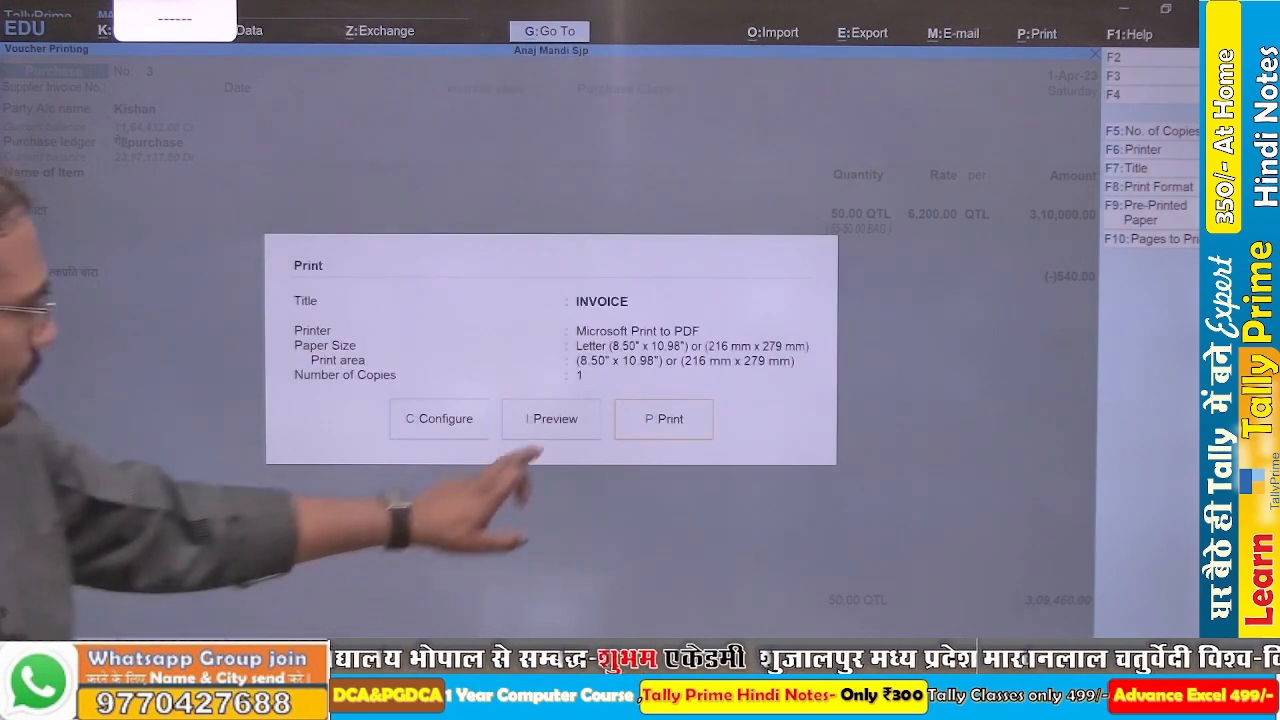
key("i")
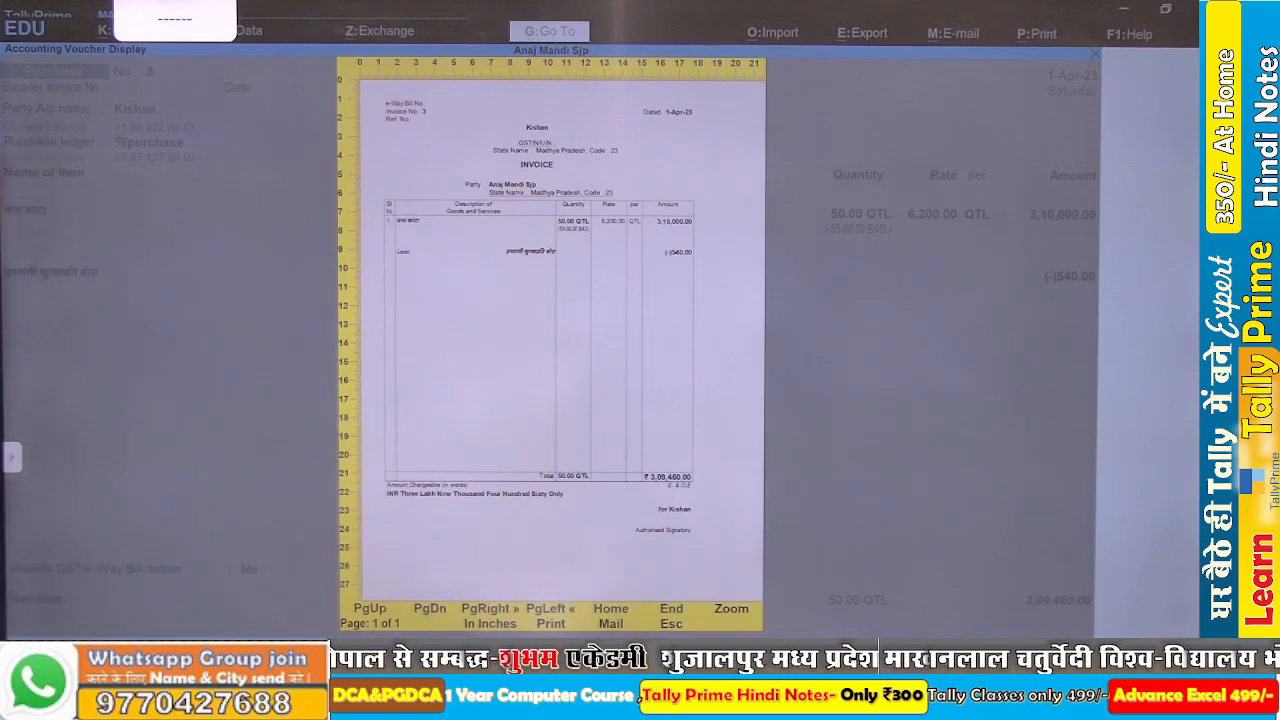
key("Escape")
- Reopen the voucher's print configuration and set Use Simple Invoice format to No
key("c")
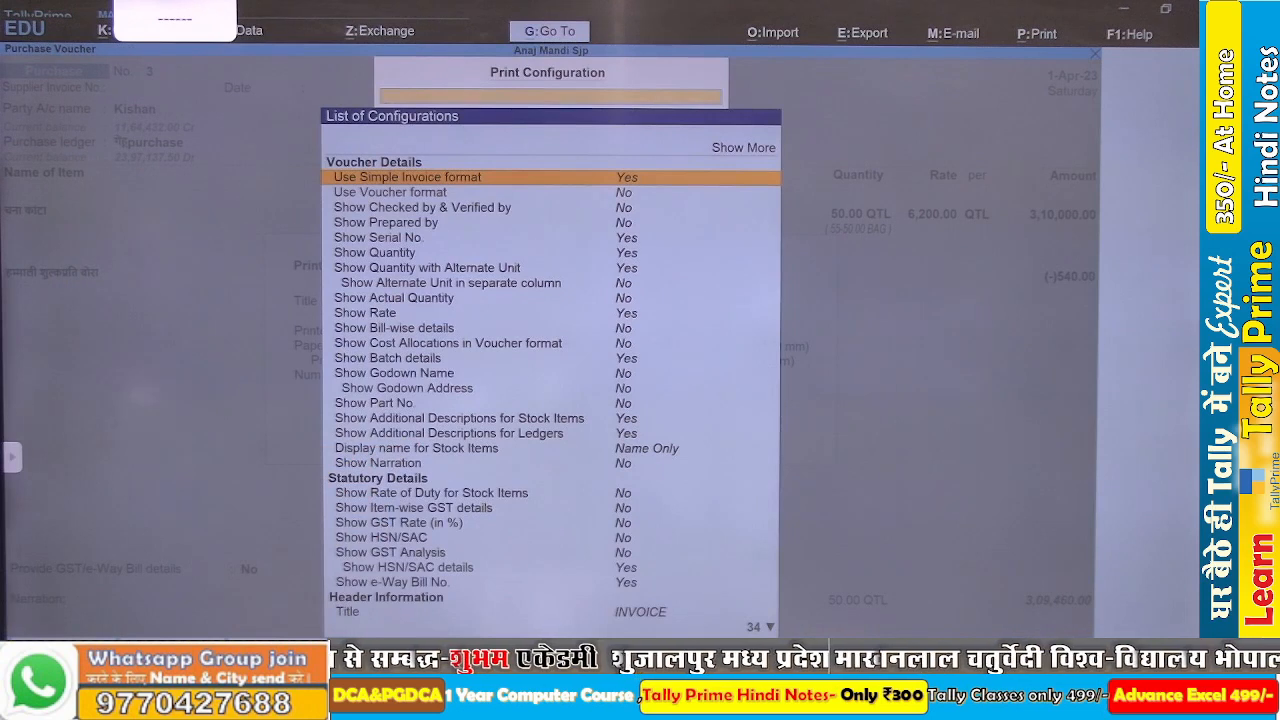
key("Down")
key("Up")
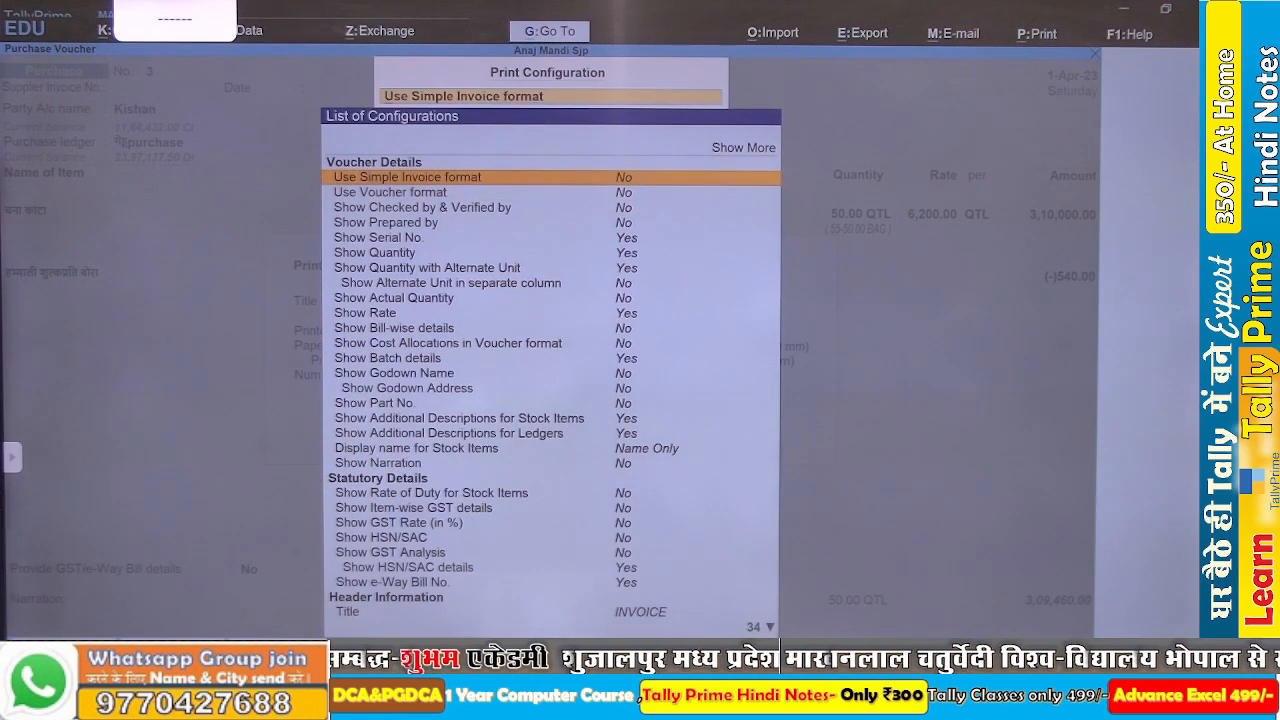
- Set Show Bill-wise details to Yes in the print configuration and return to the print settings
key("Down")
key("Down")
key("Down")
key("Down")
key("Down")
key("Down")
key("Down")
key("Down")
key("Down")
key("Down")
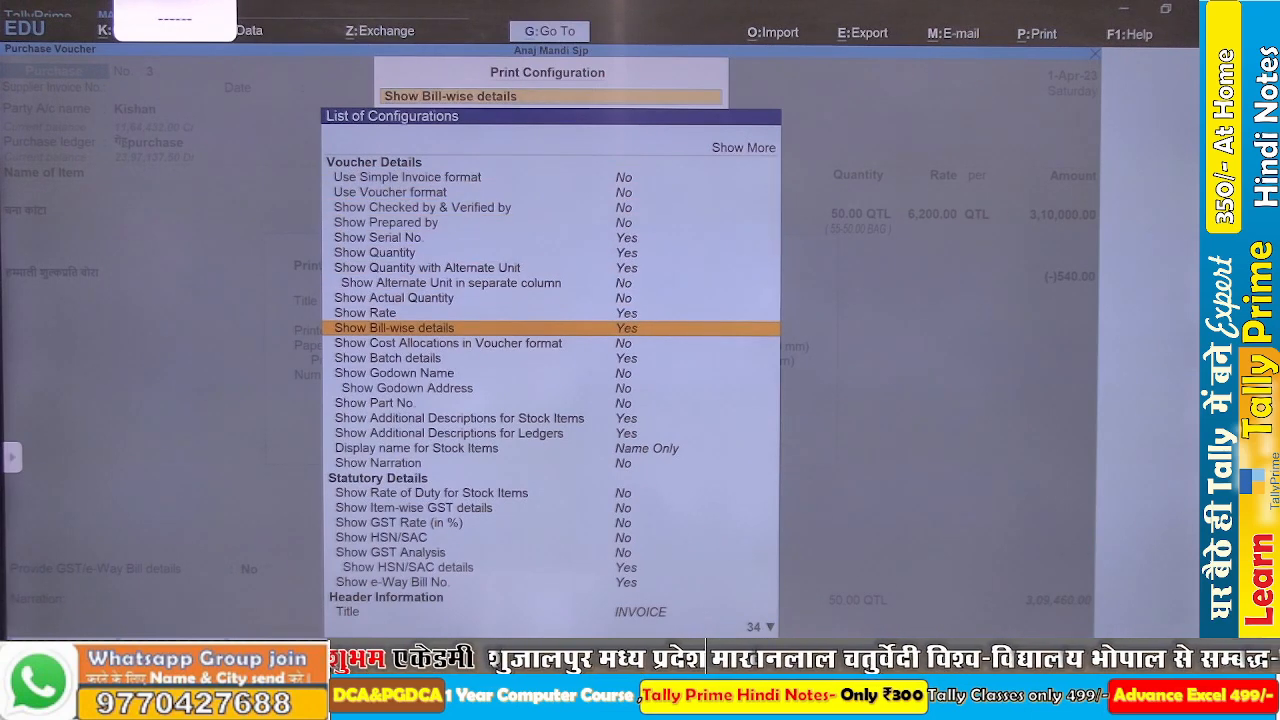
key("Escape")
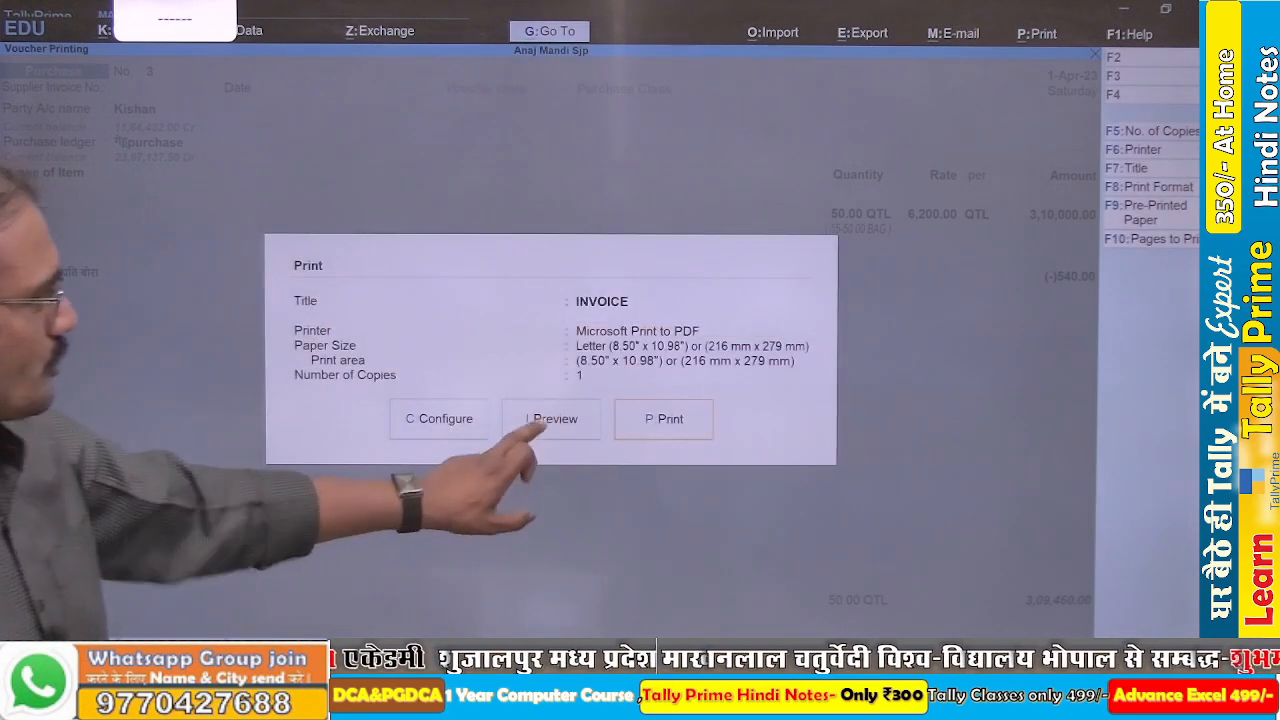
- Preview the invoice in the regular layout with bill-wise details, check the available print formats, and leave the print settings
key("i")
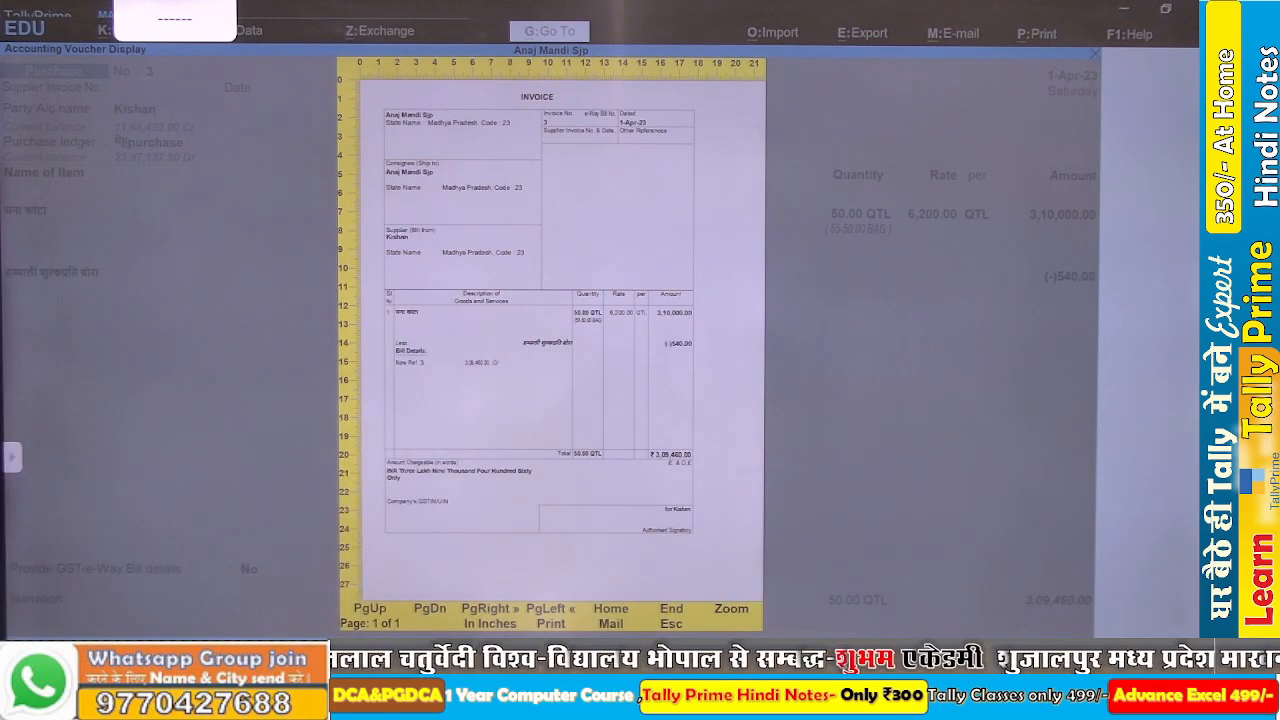
key("Escape")
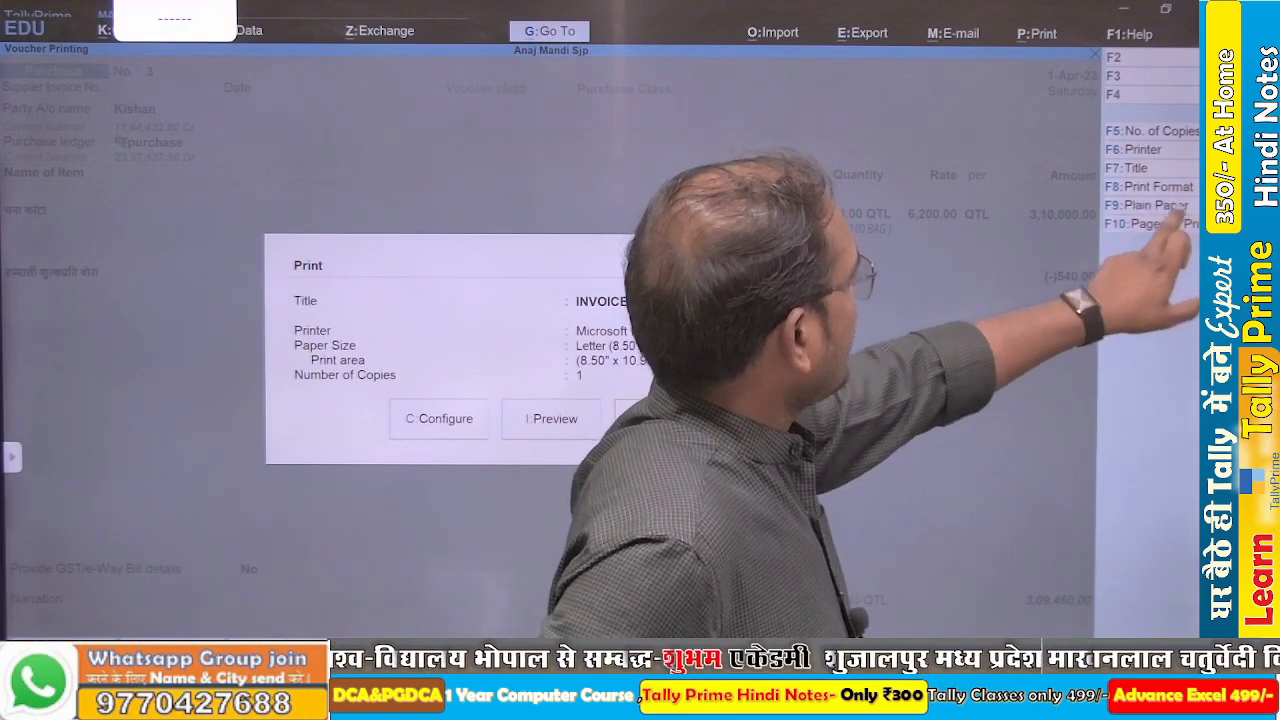
key("F8")
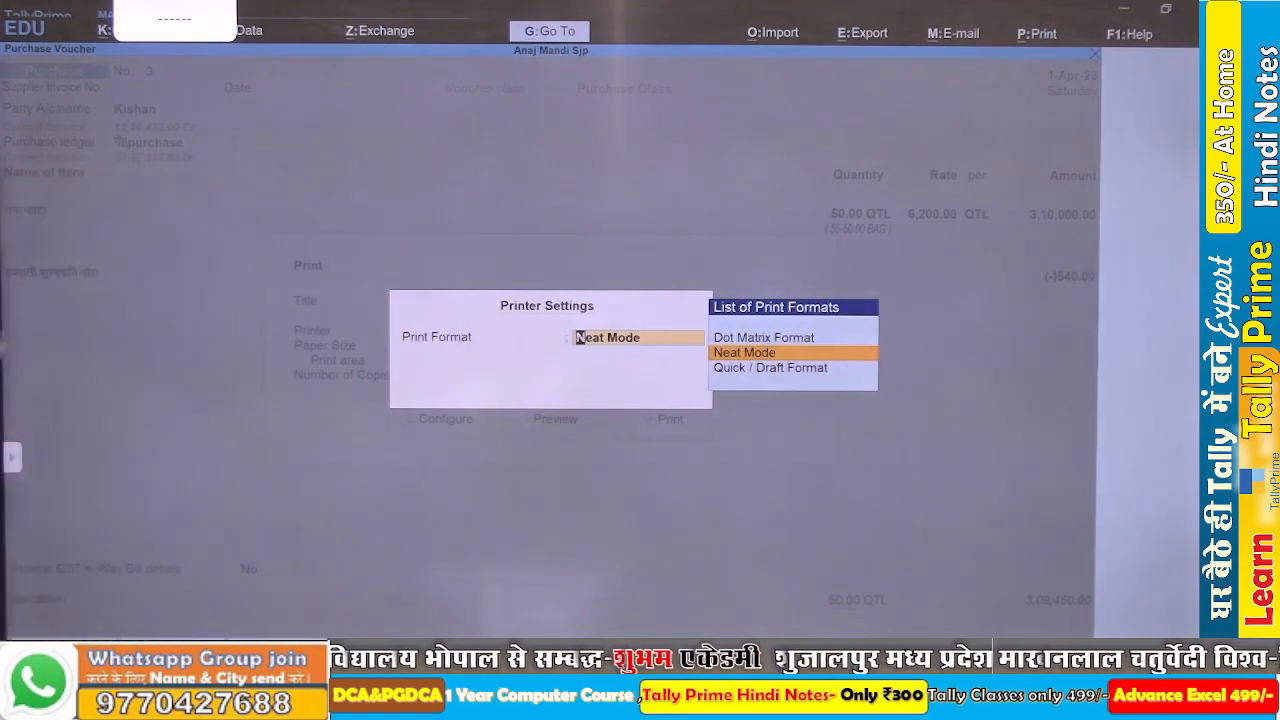
key("Escape")
key("Escape")
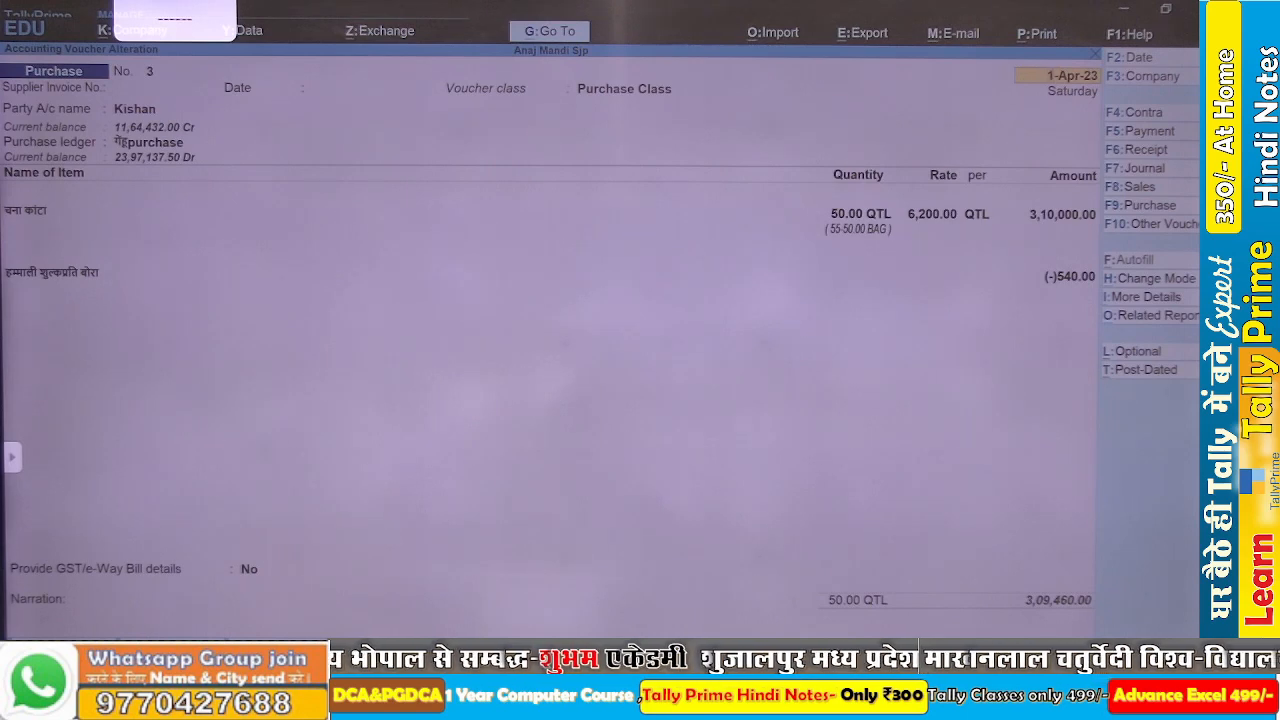
- Save Purchase voucher No. 3 and return to the Gateway of Tally without entering another voucher
key("ctrl+a")
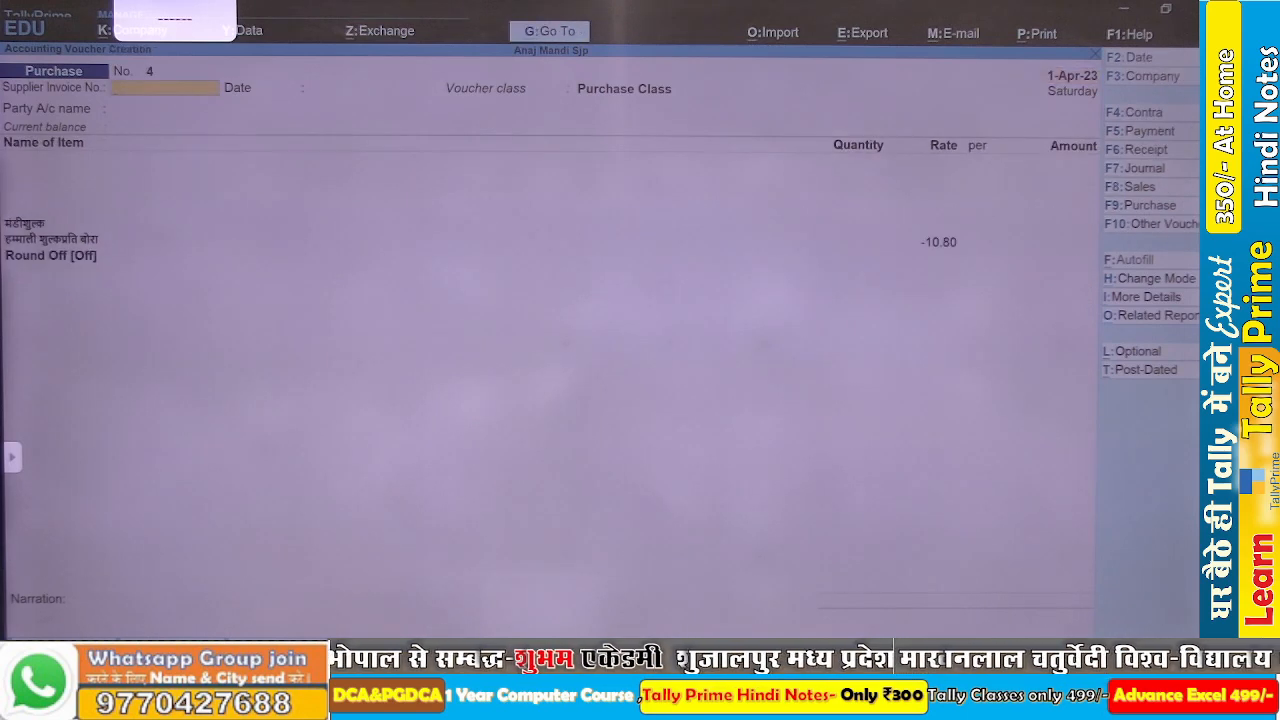
key("Escape")
key("Escape")
key("n")
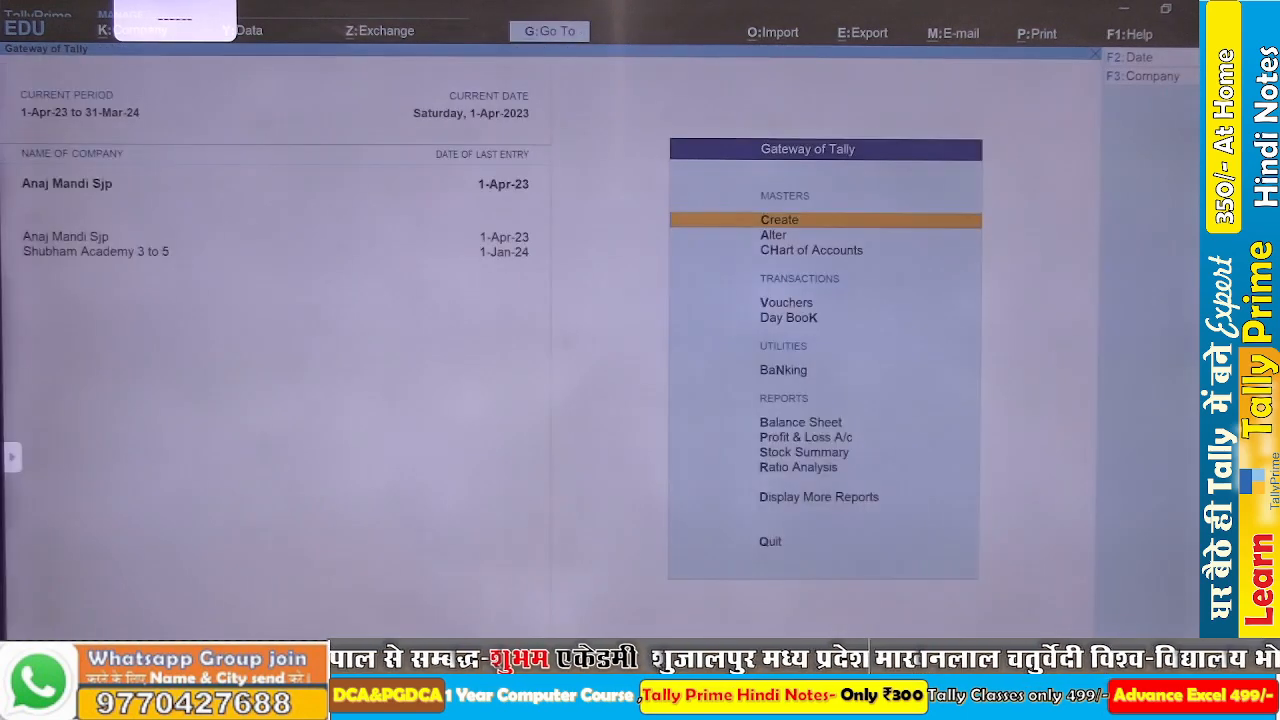
- Review the Day Book's sales and purchase entries for 1-Apr-23, and return to the Gateway of Tally
key("d")
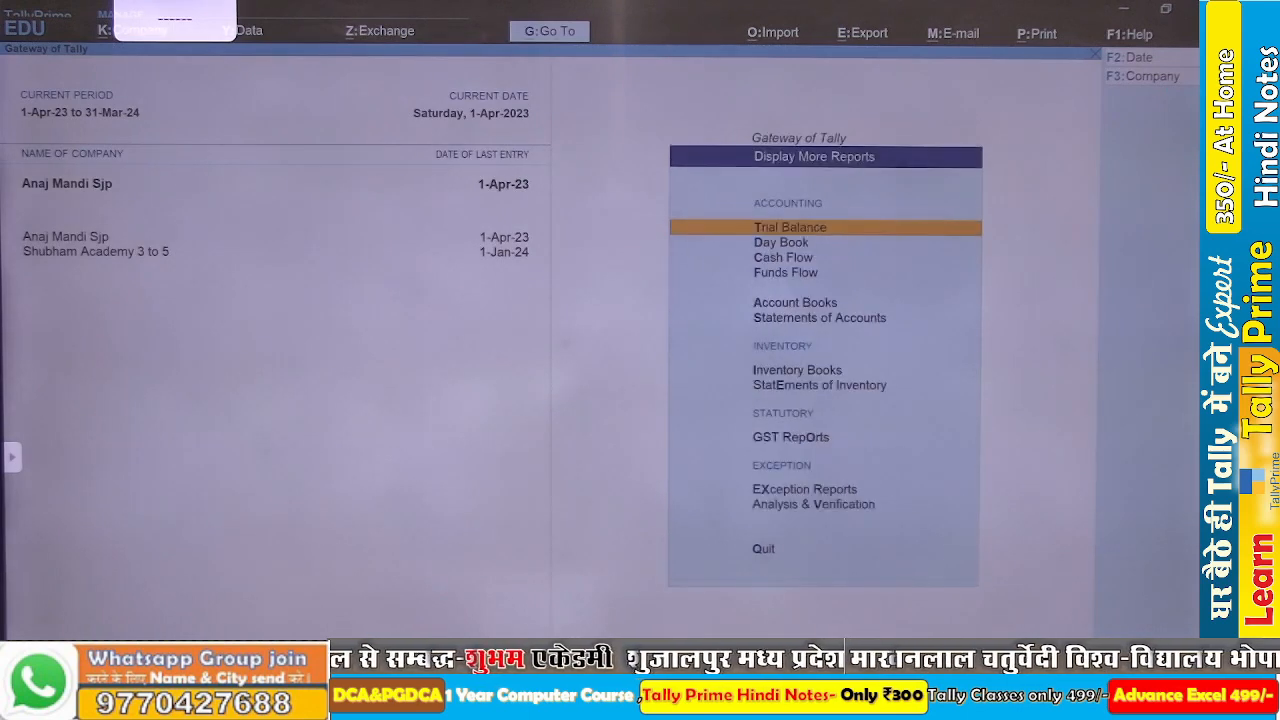
key("y")
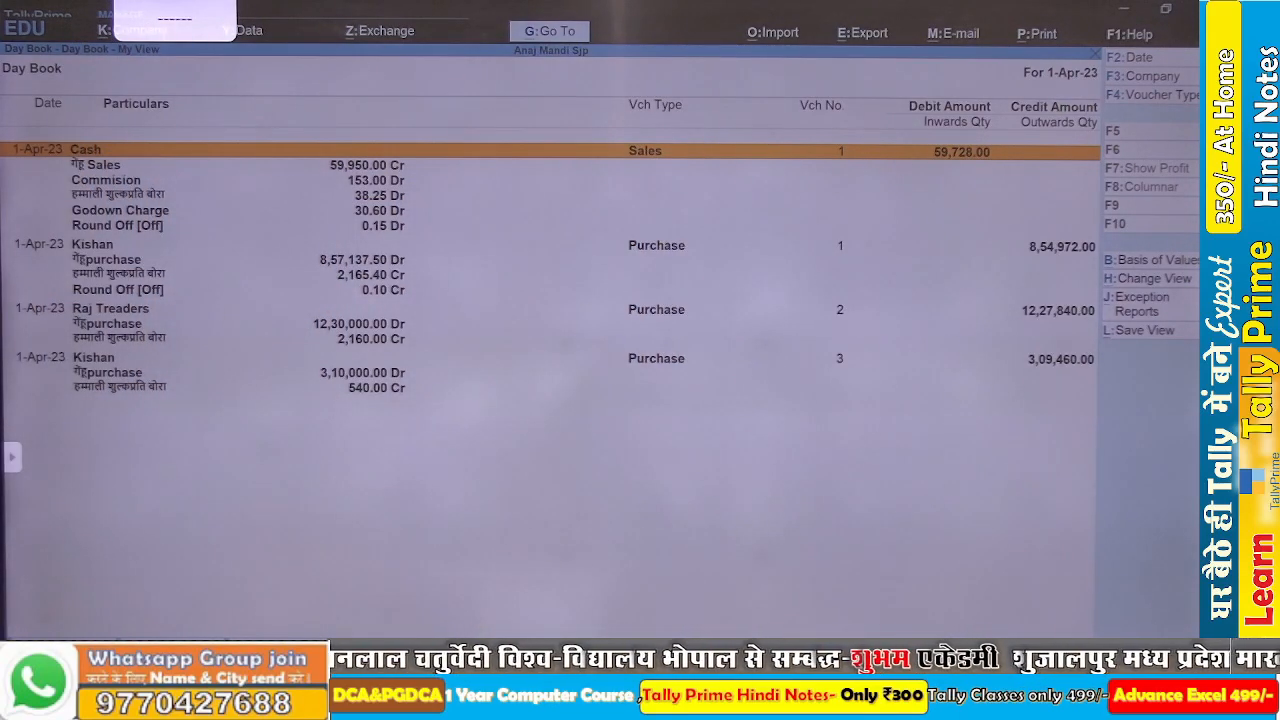
key("Escape")
key("Escape")
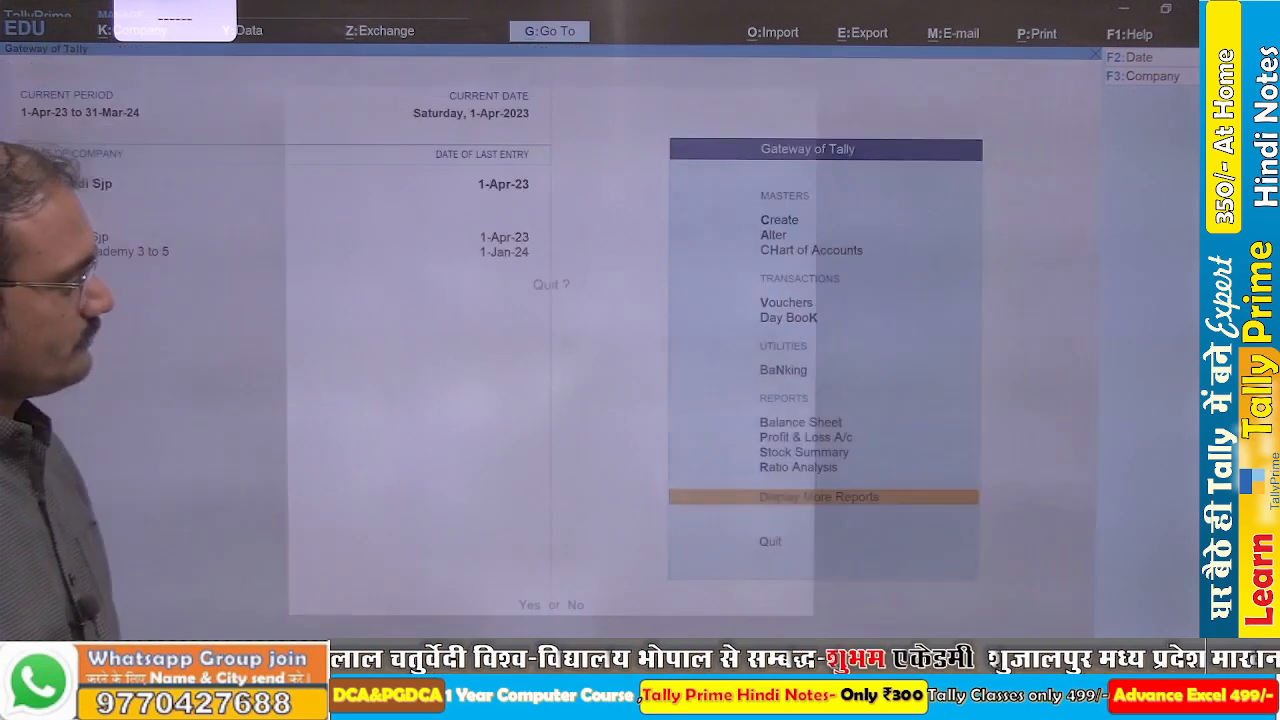
key("Escape")
key("n")
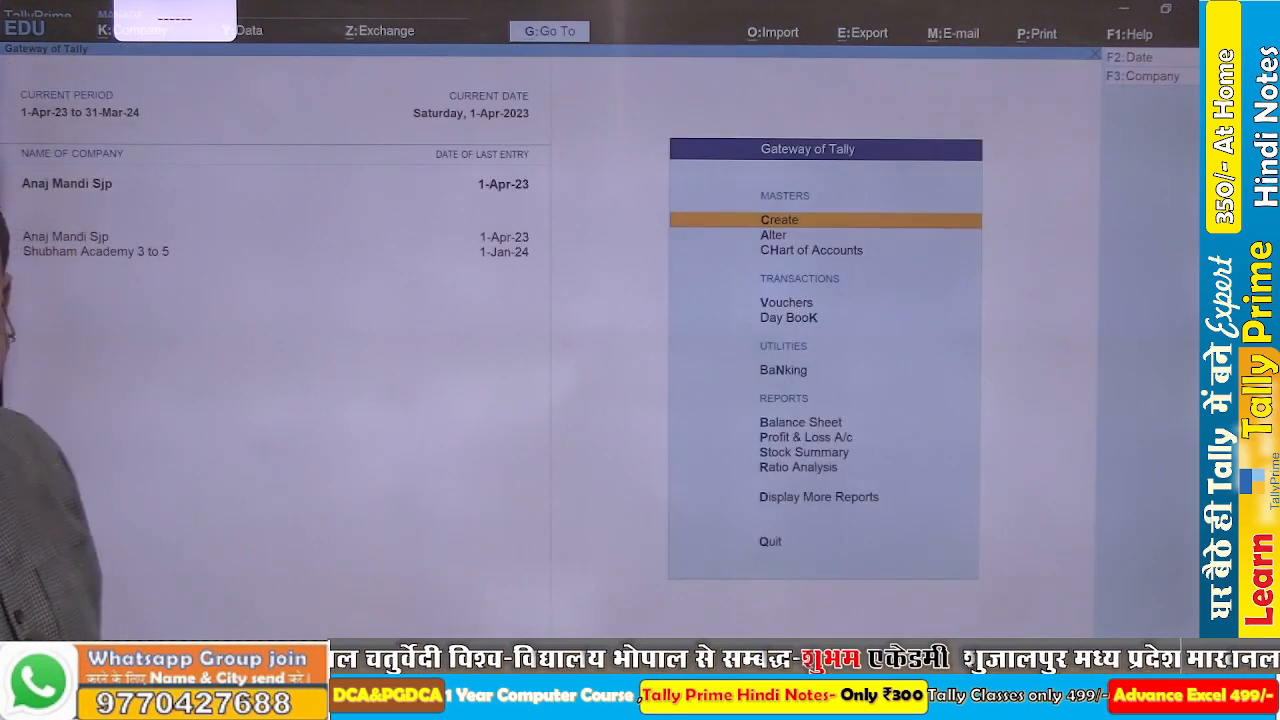